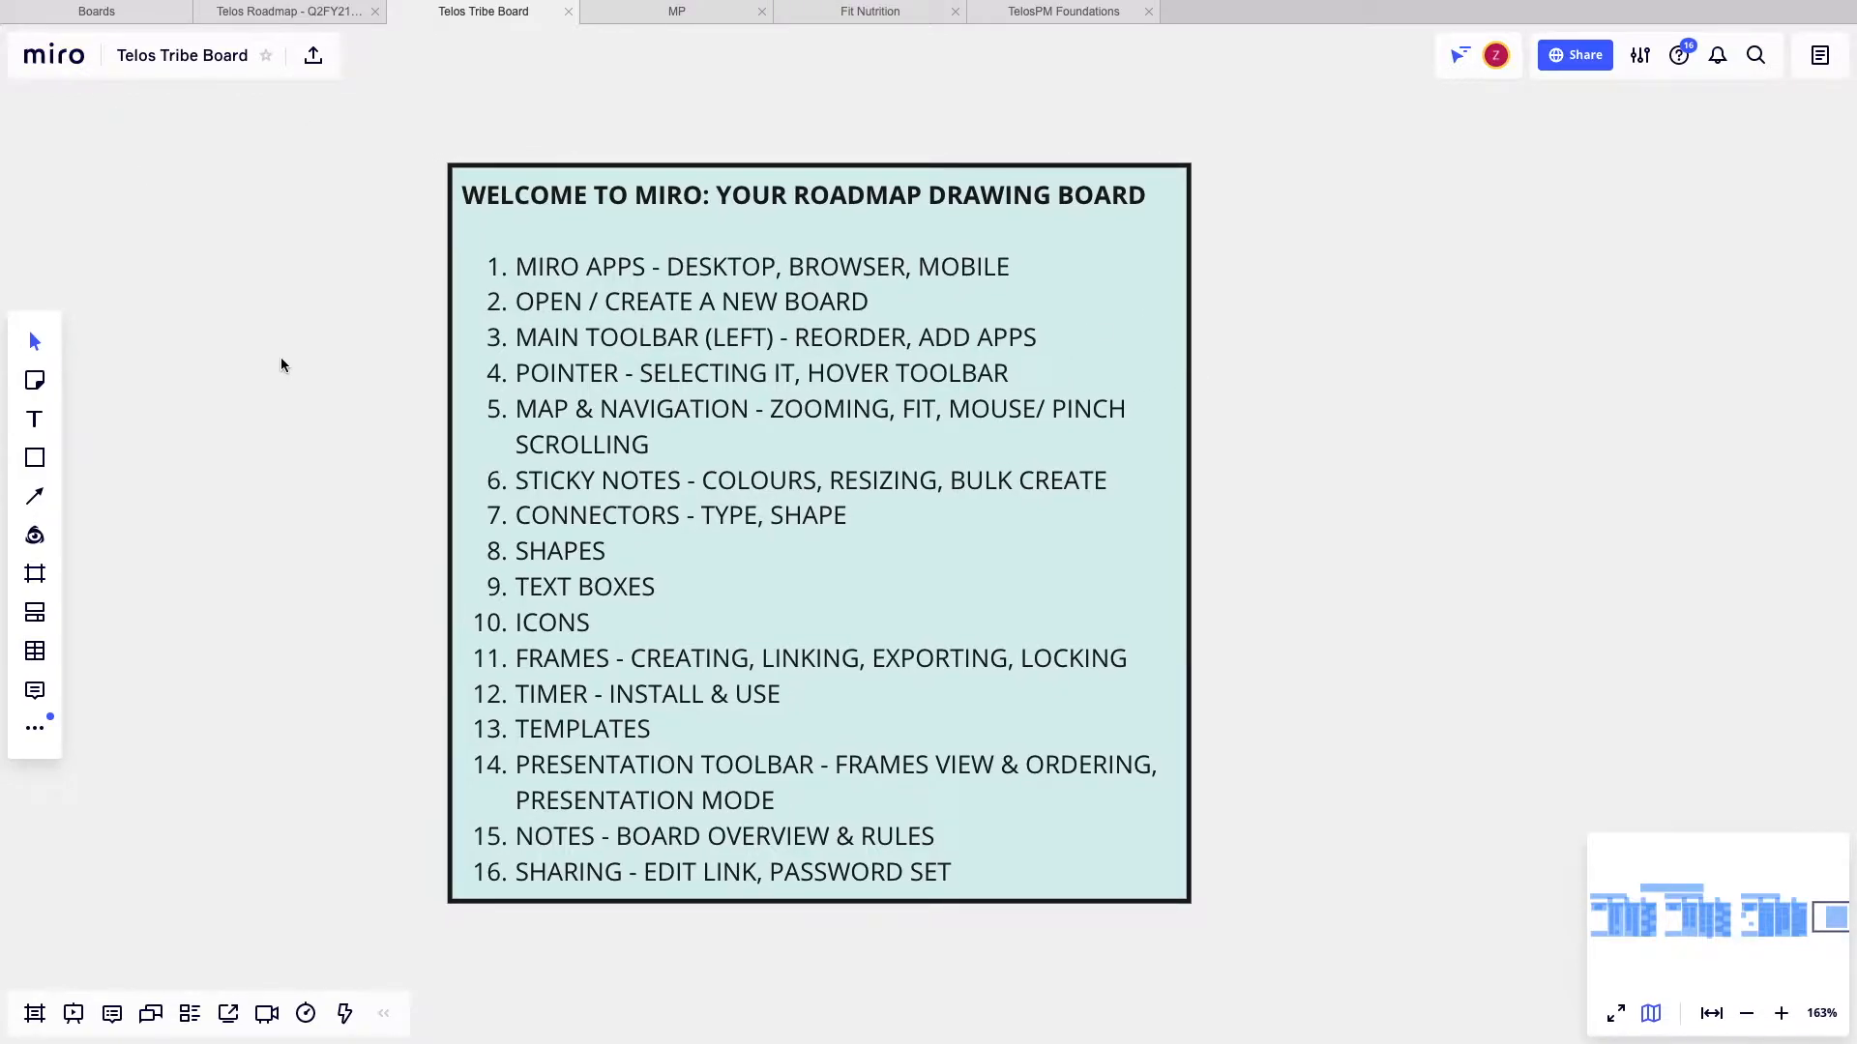
- Go to the overview of all boards and create a new board
scroll(282, 364, right, 1)
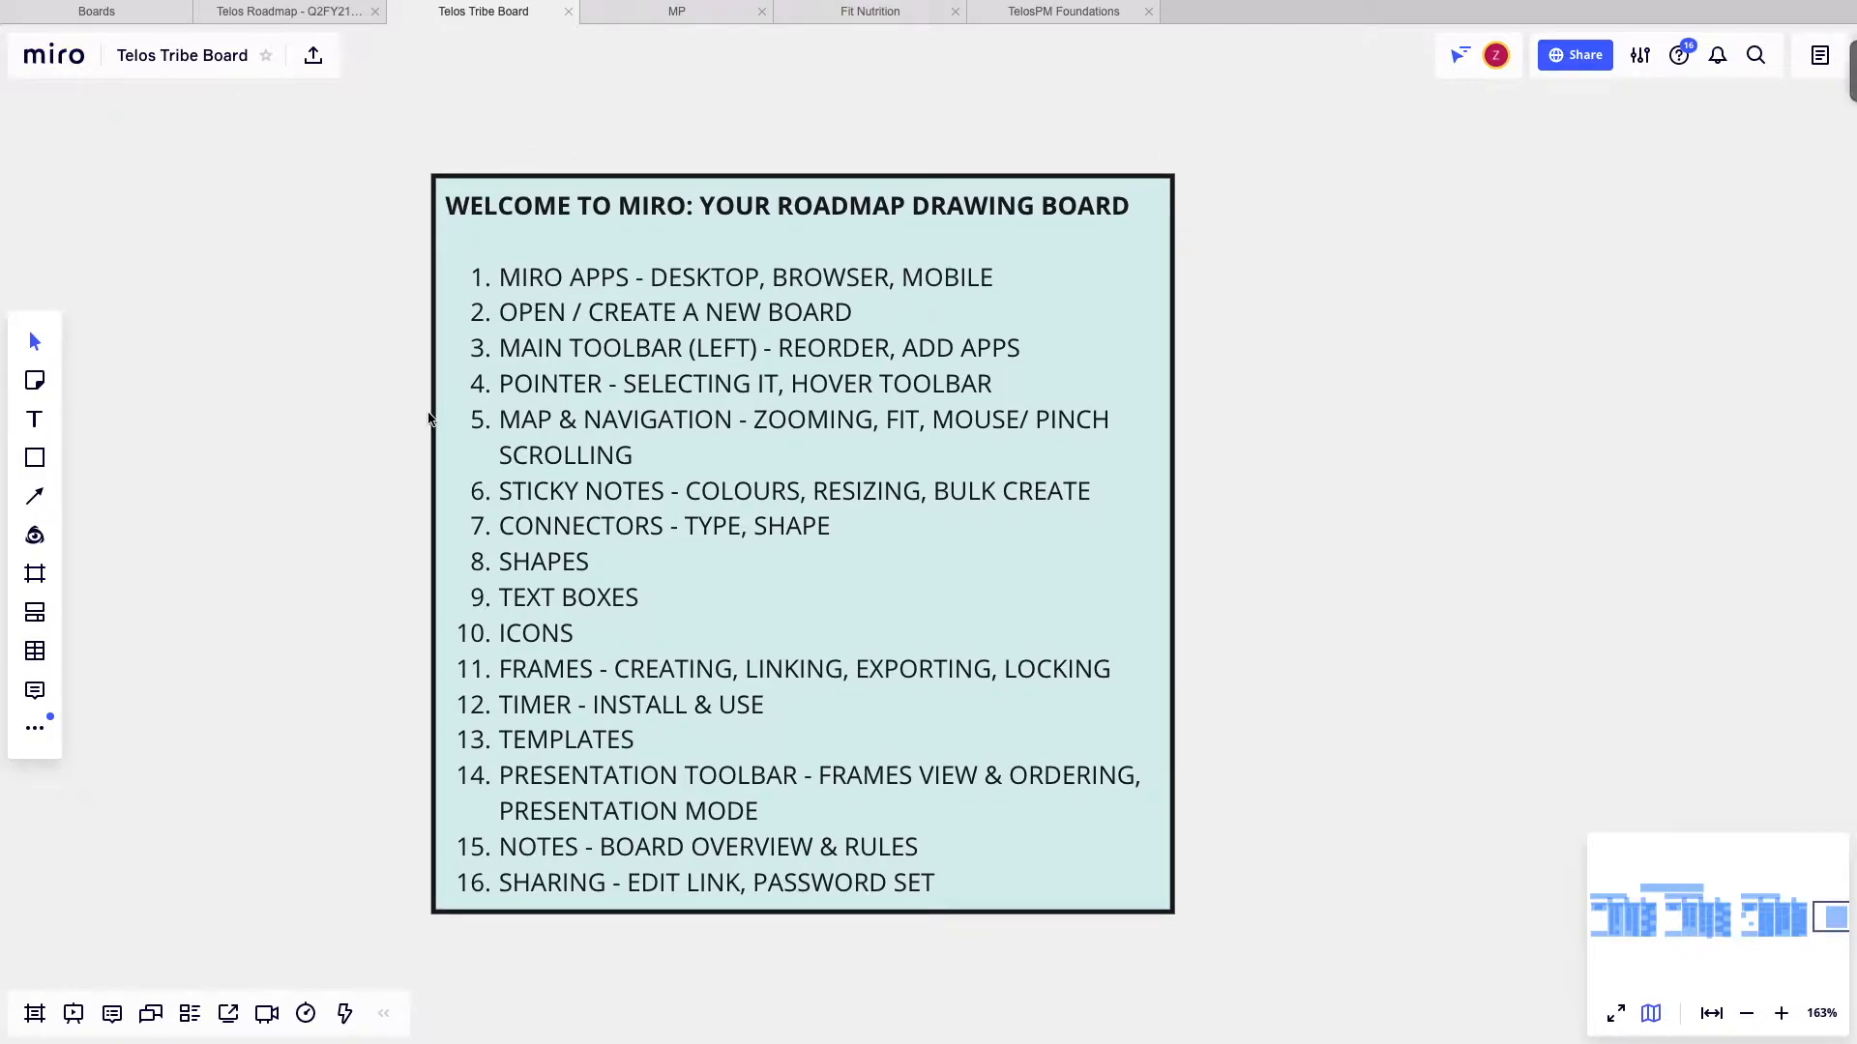
scroll(430, 418, up, 1)
click(107, 11)
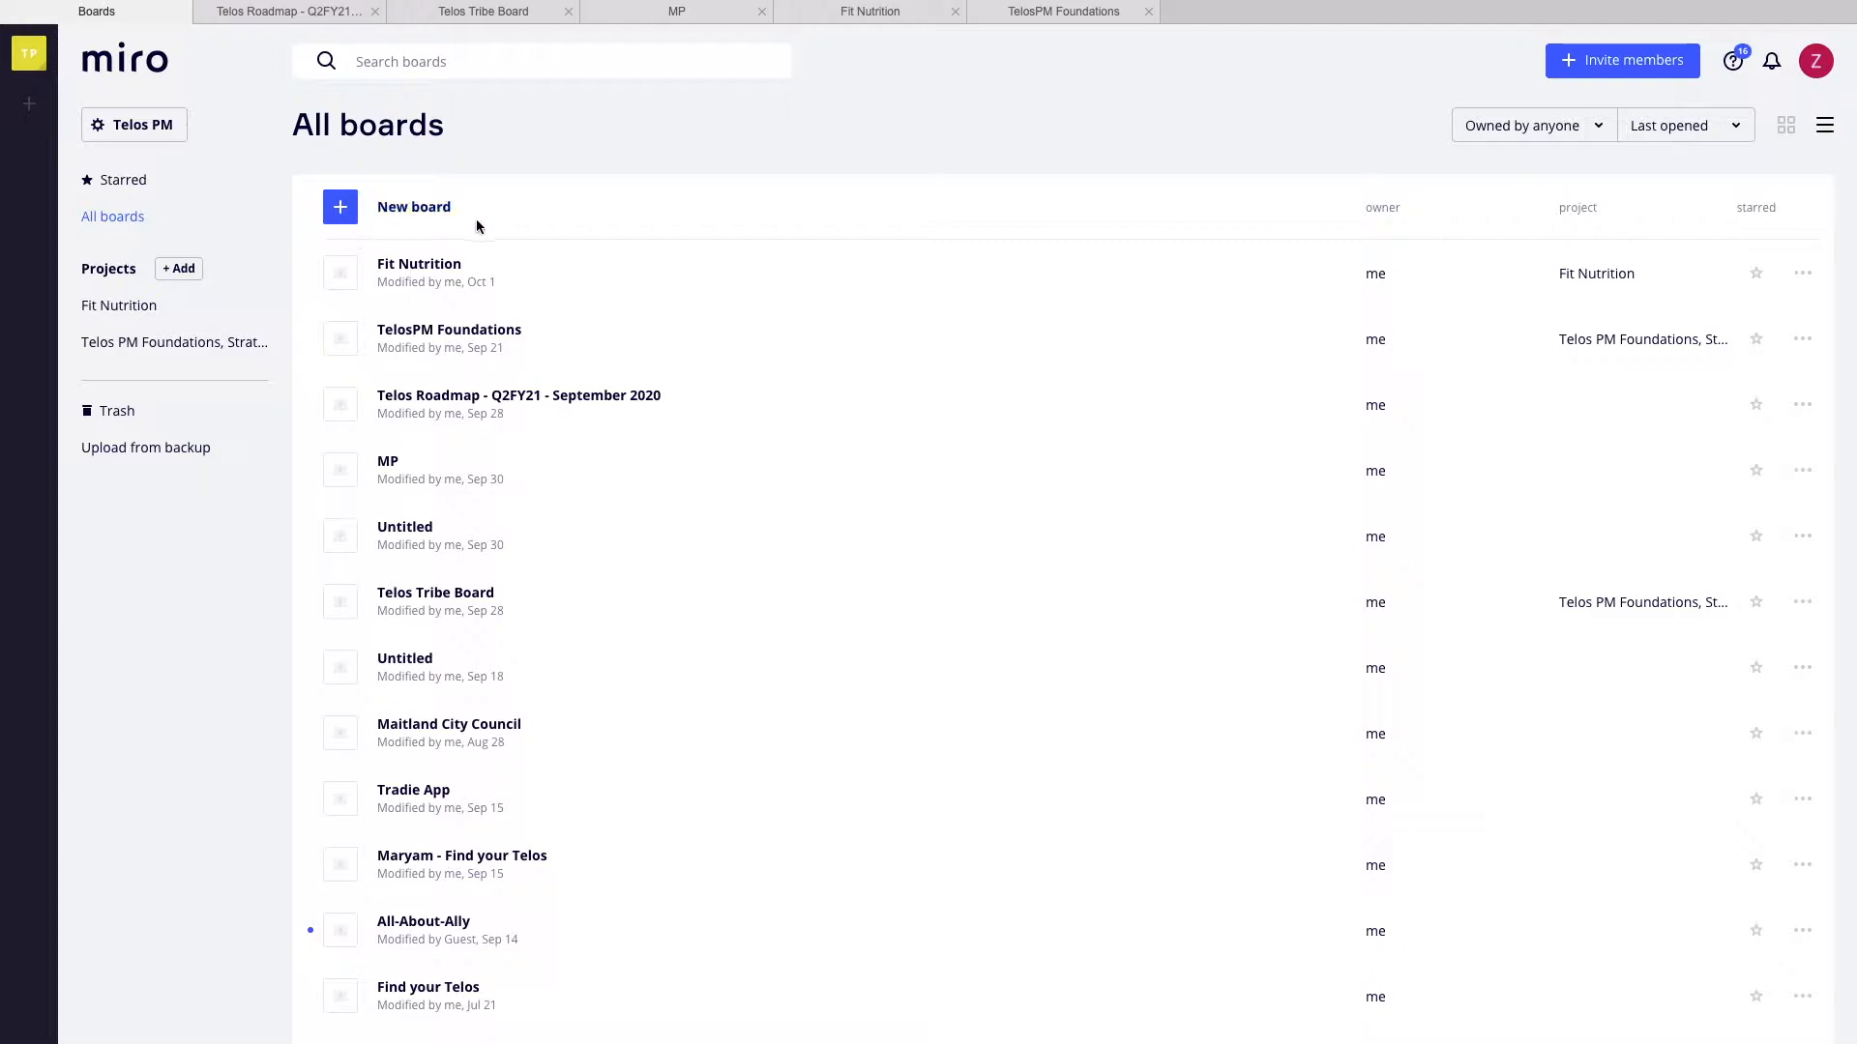
click(344, 209)
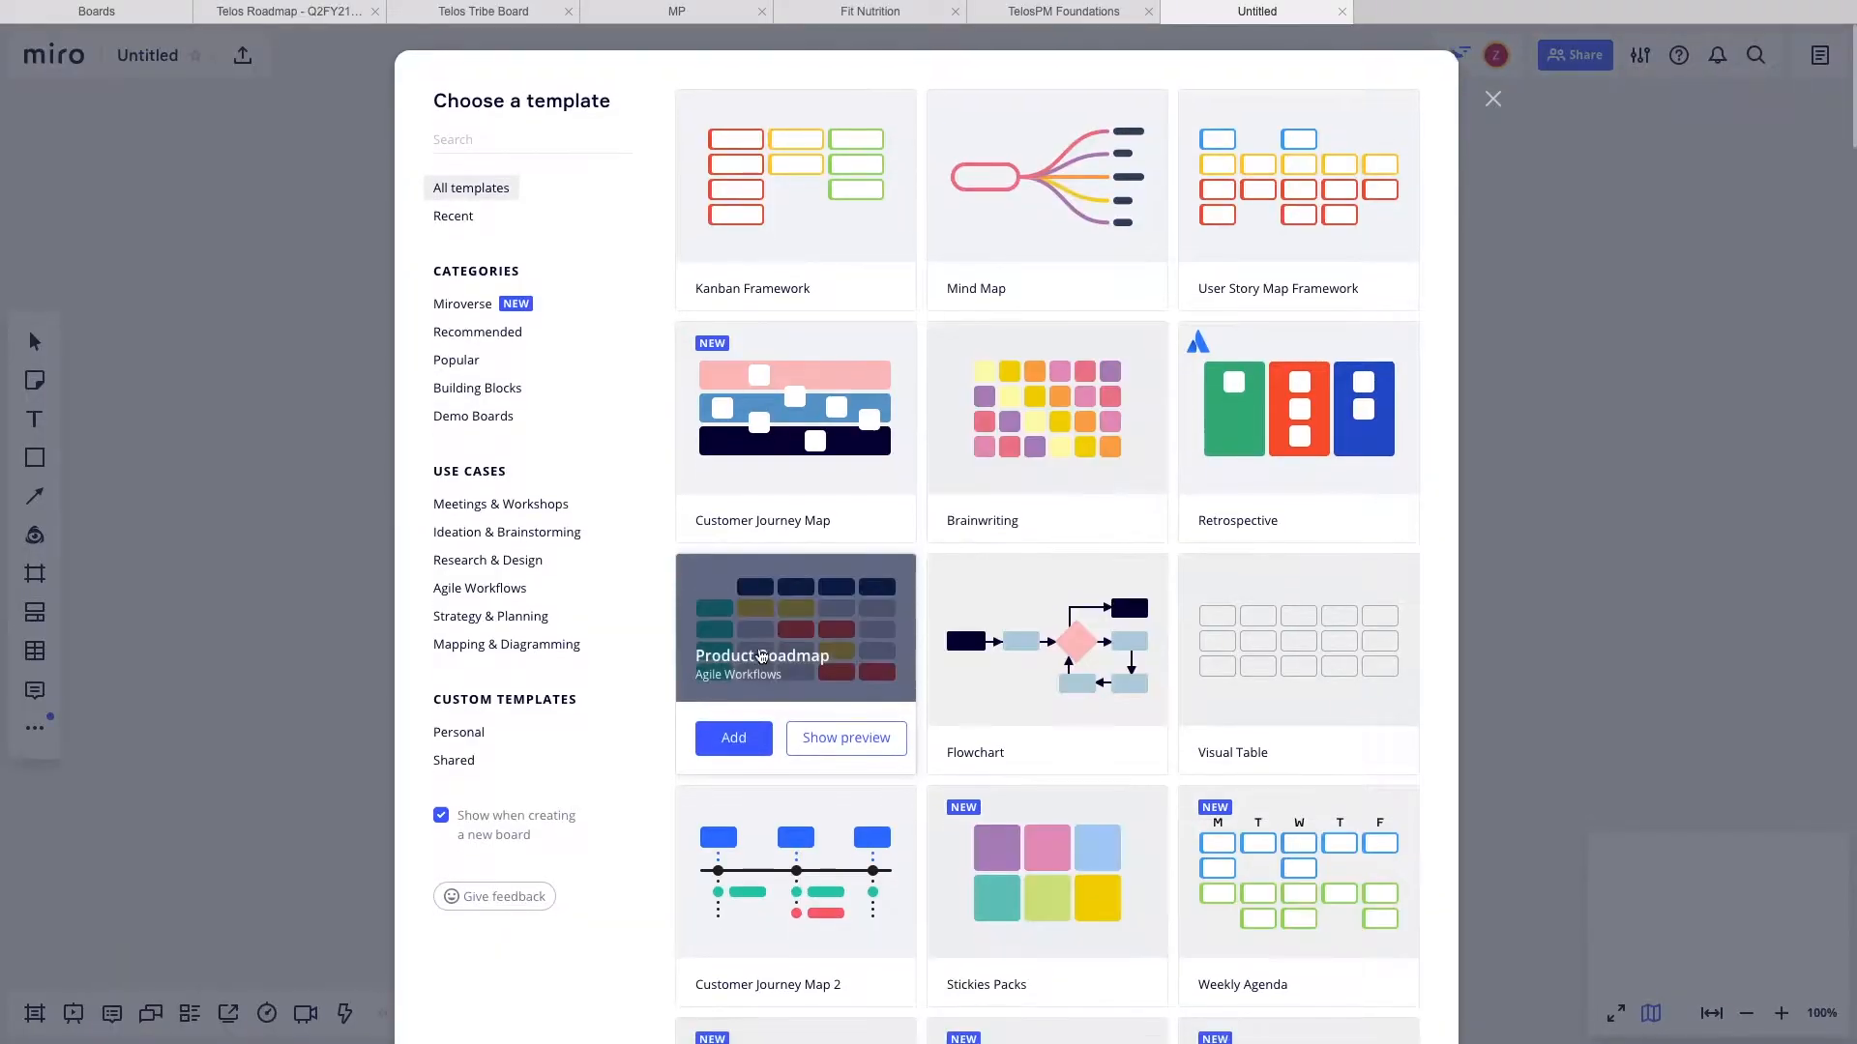
- Browse the full template library for the new board, from the Kanban Framework down to the custom Telos templates
scroll(761, 655, down, 5)
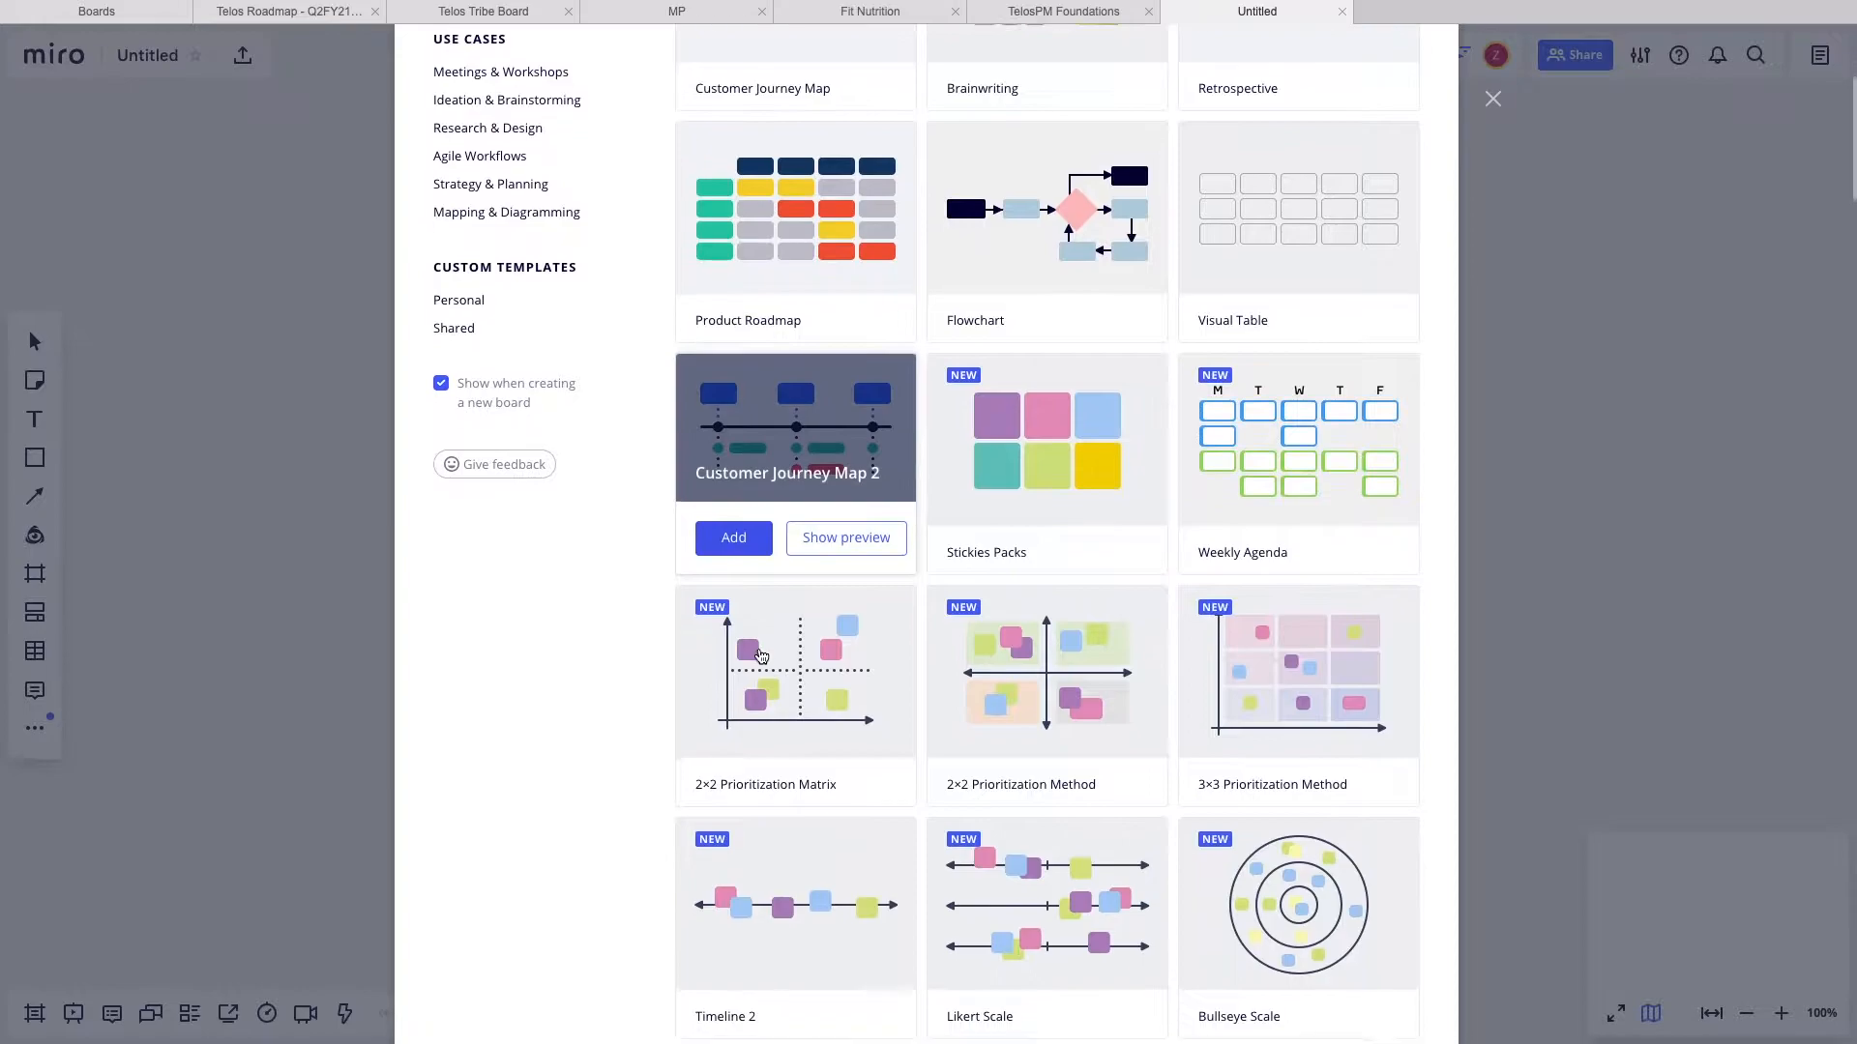
scroll(761, 655, down, 10)
scroll(761, 655, down, 3)
scroll(761, 656, up, 9)
scroll(761, 656, up, 8)
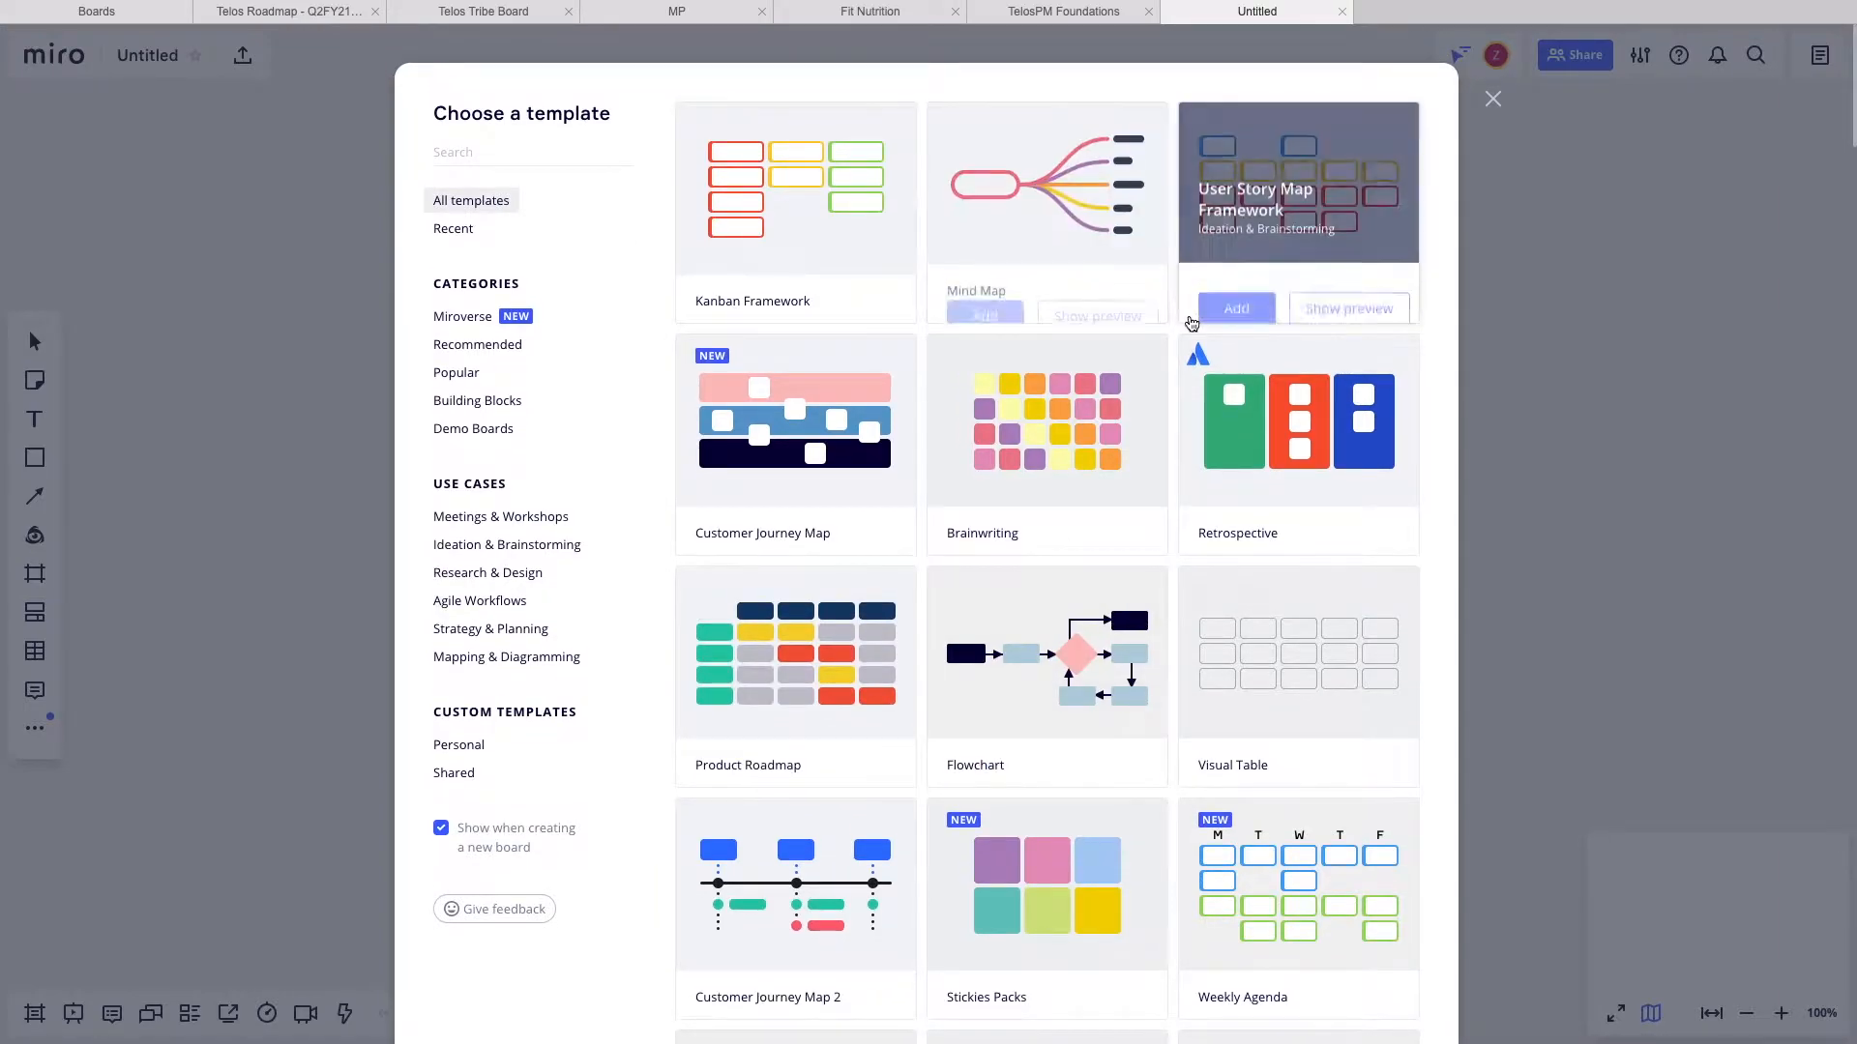
scroll(1257, 319, down, 2)
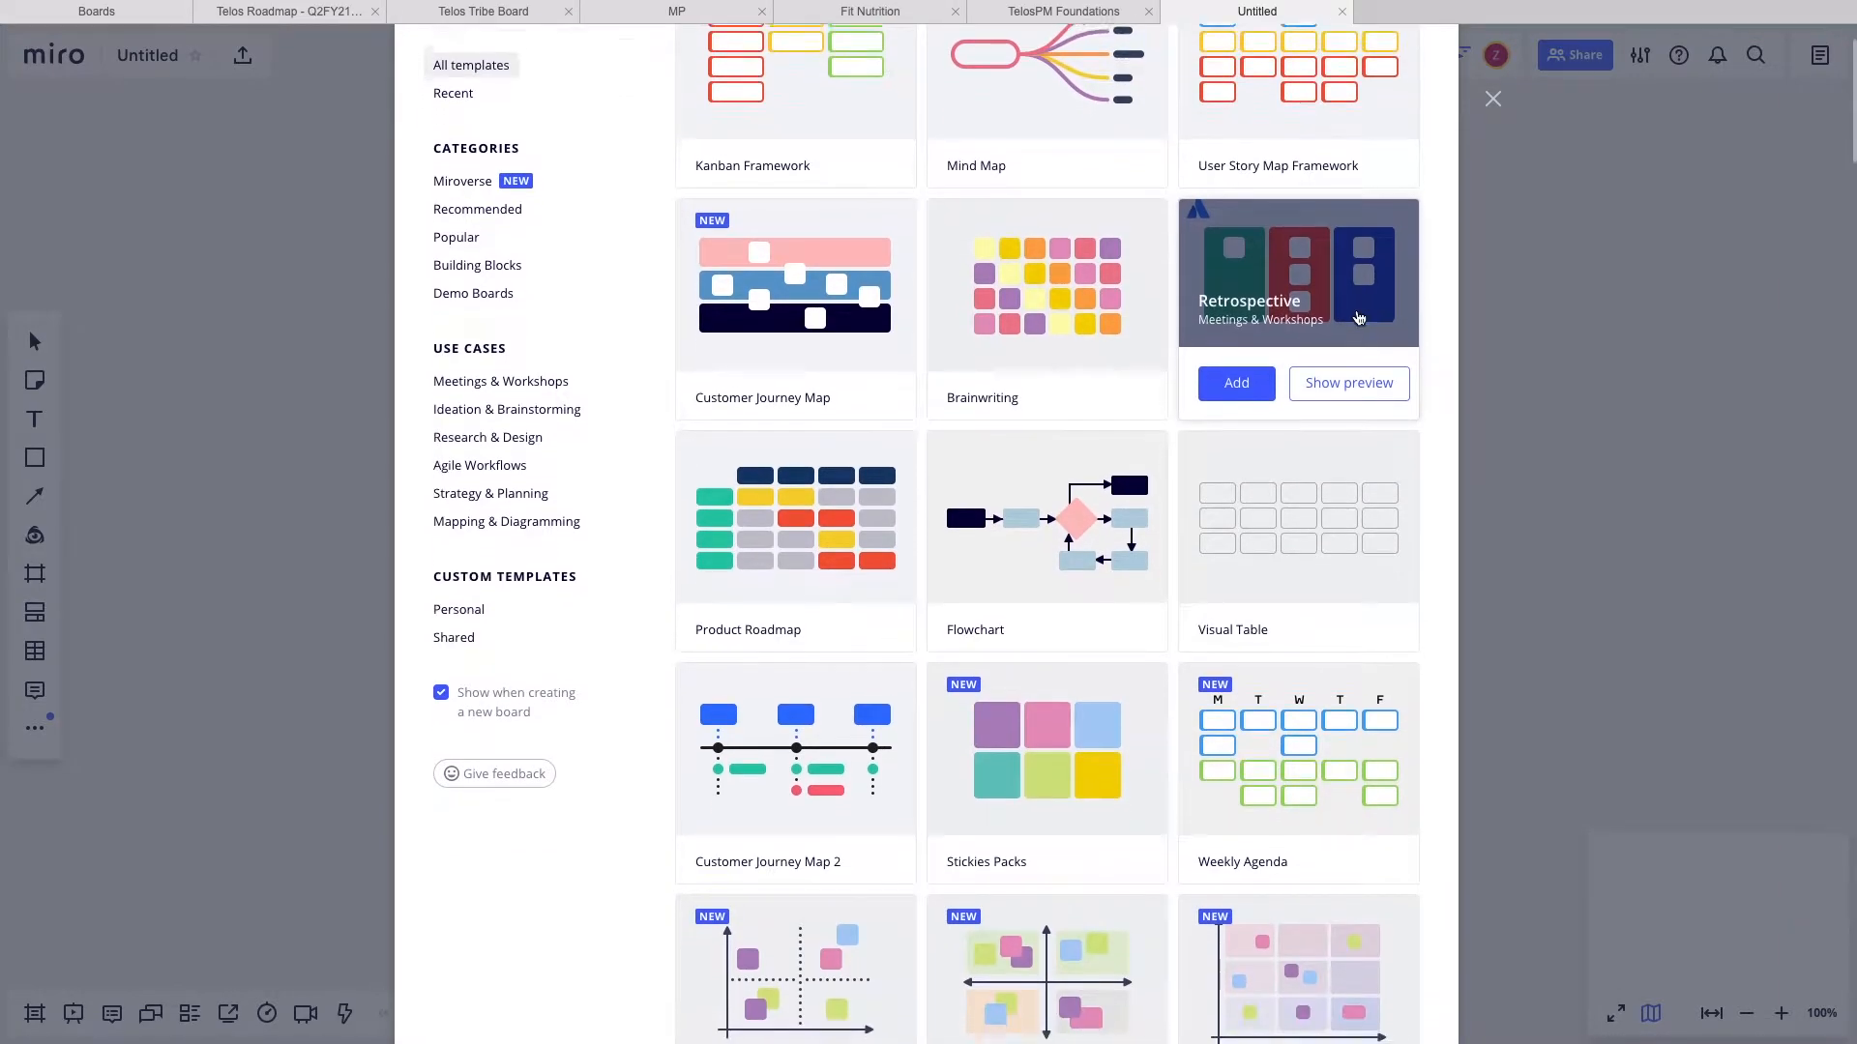
scroll(1358, 318, down, 15)
scroll(1359, 318, up, 17)
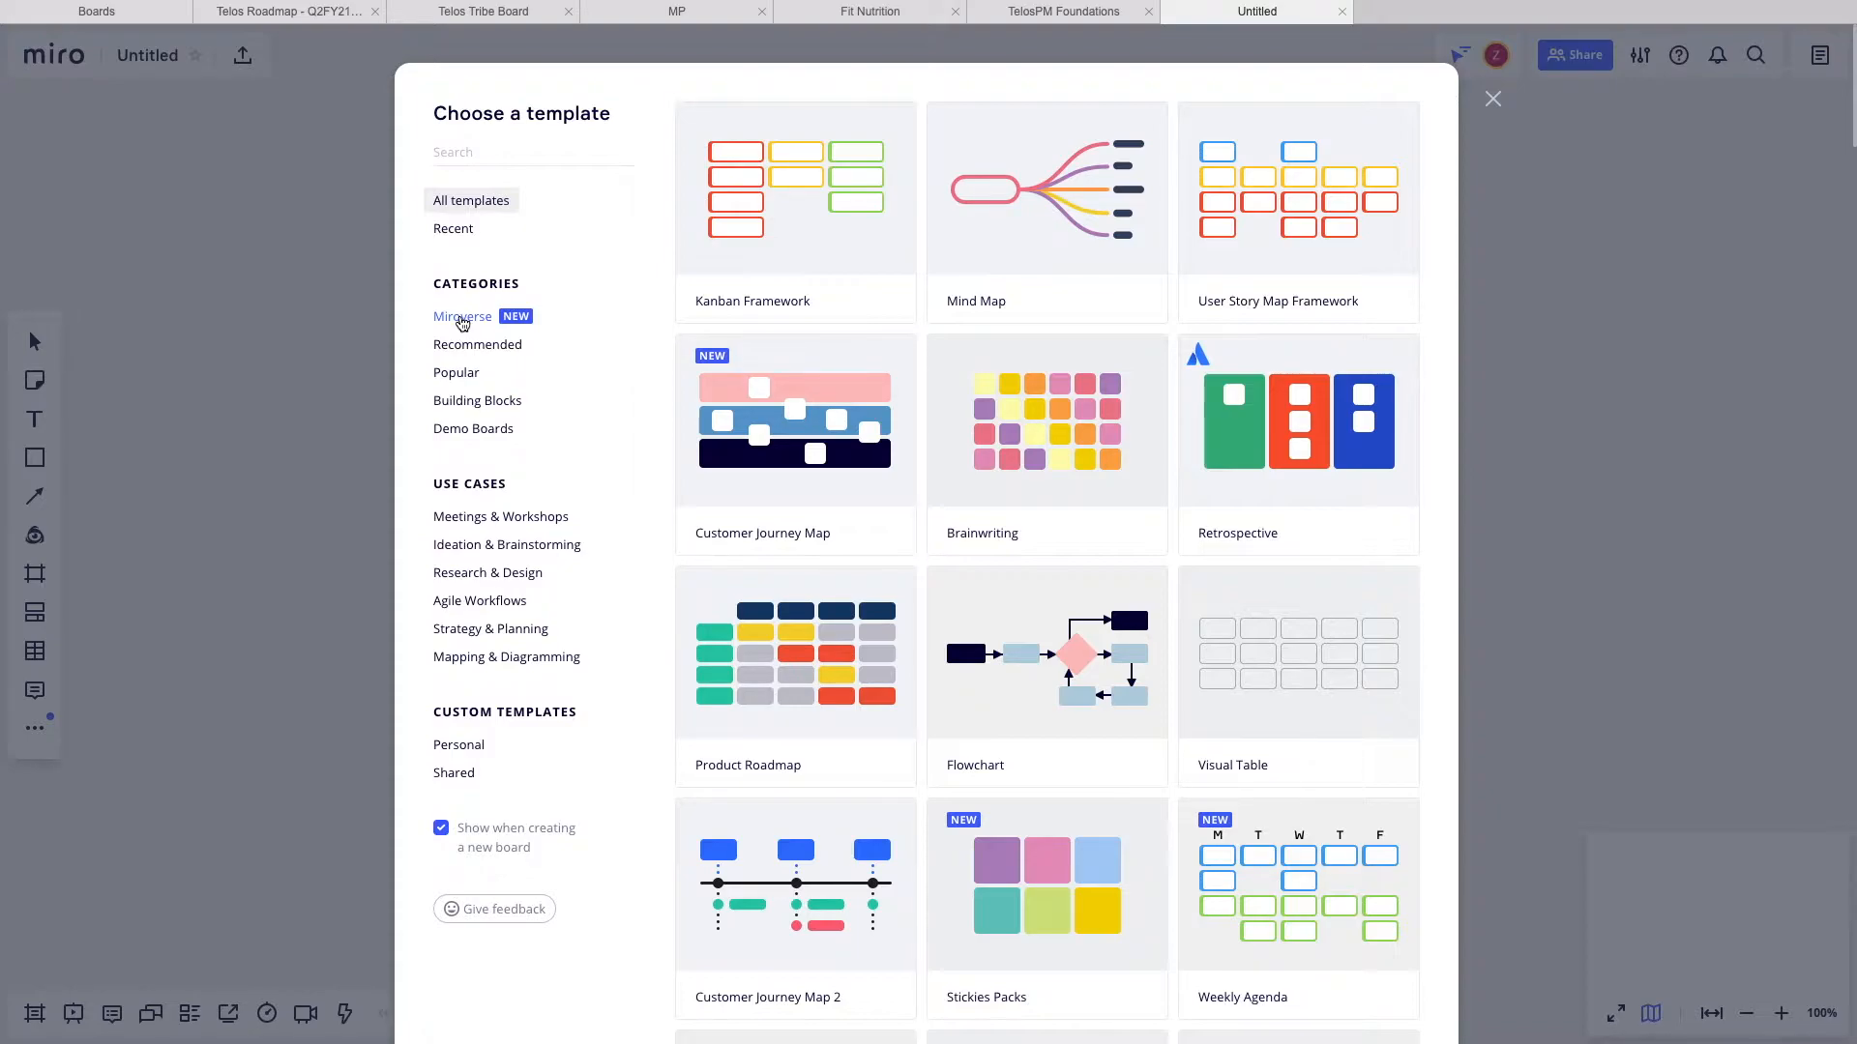
scroll(642, 337, down, 15)
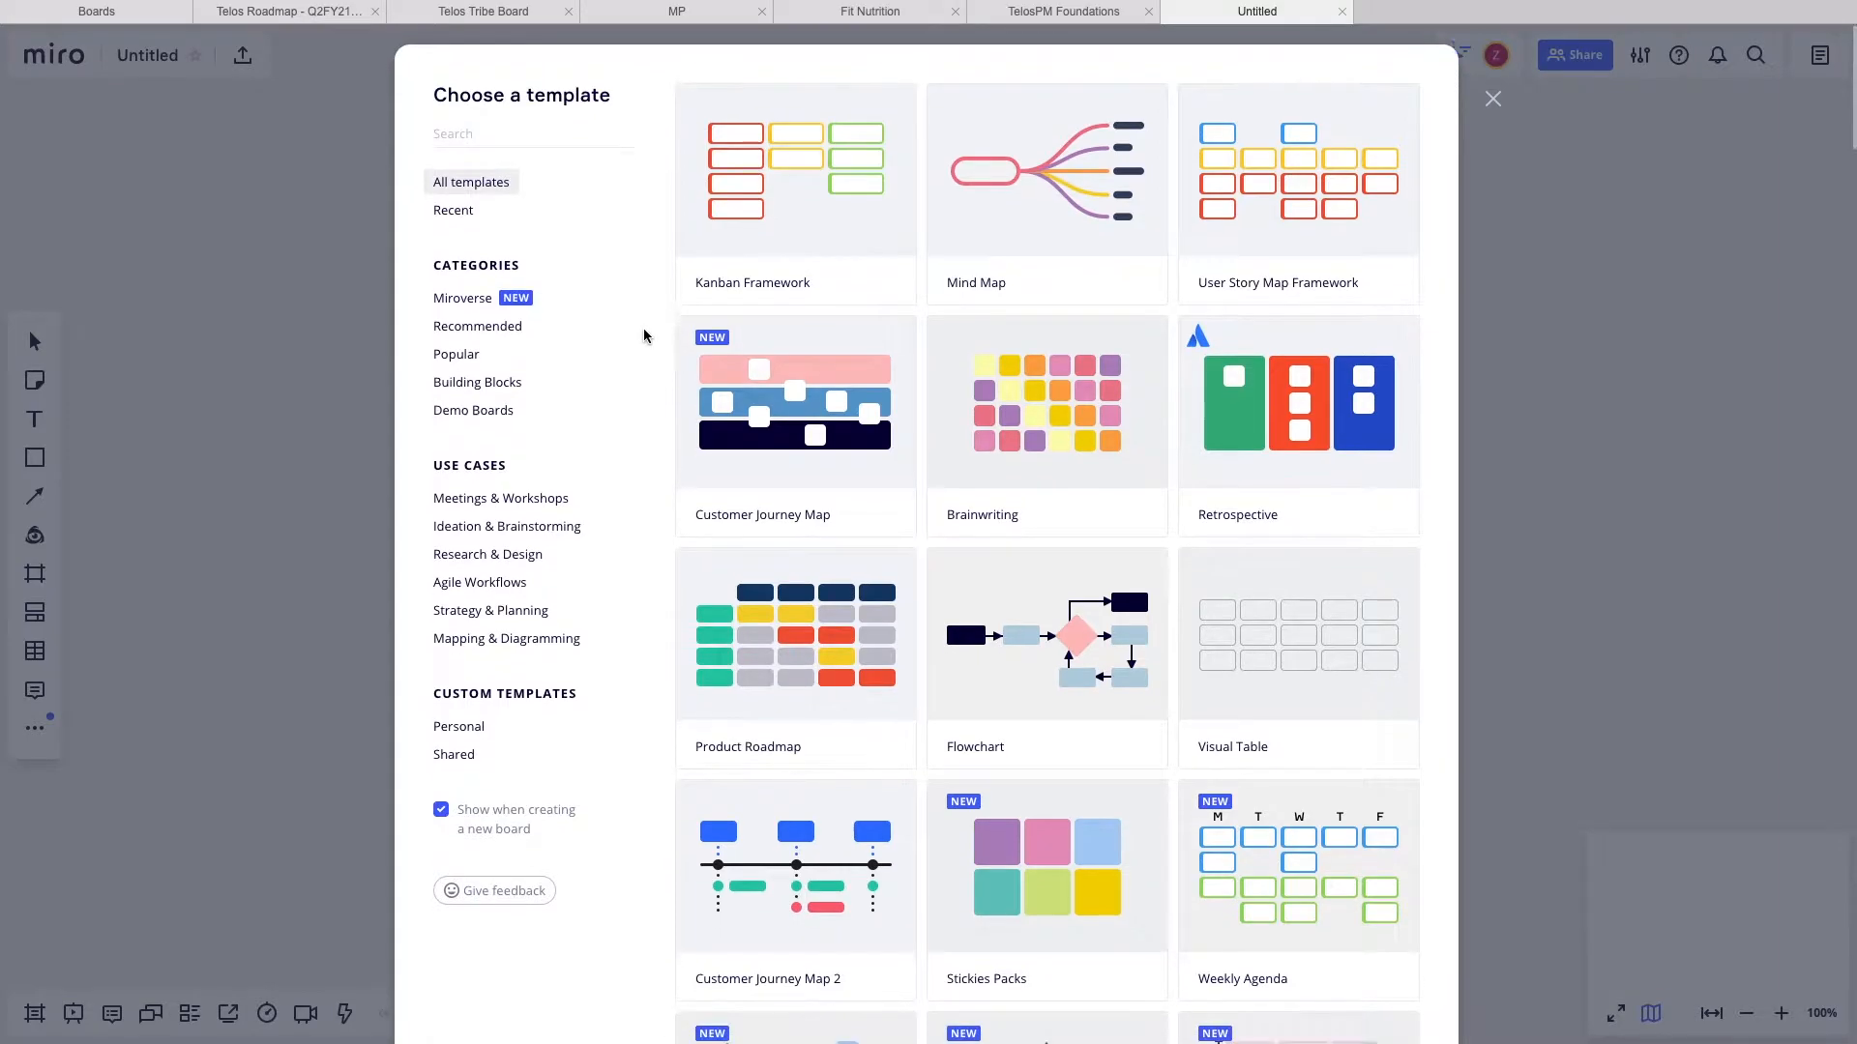
scroll(642, 336, up, 15)
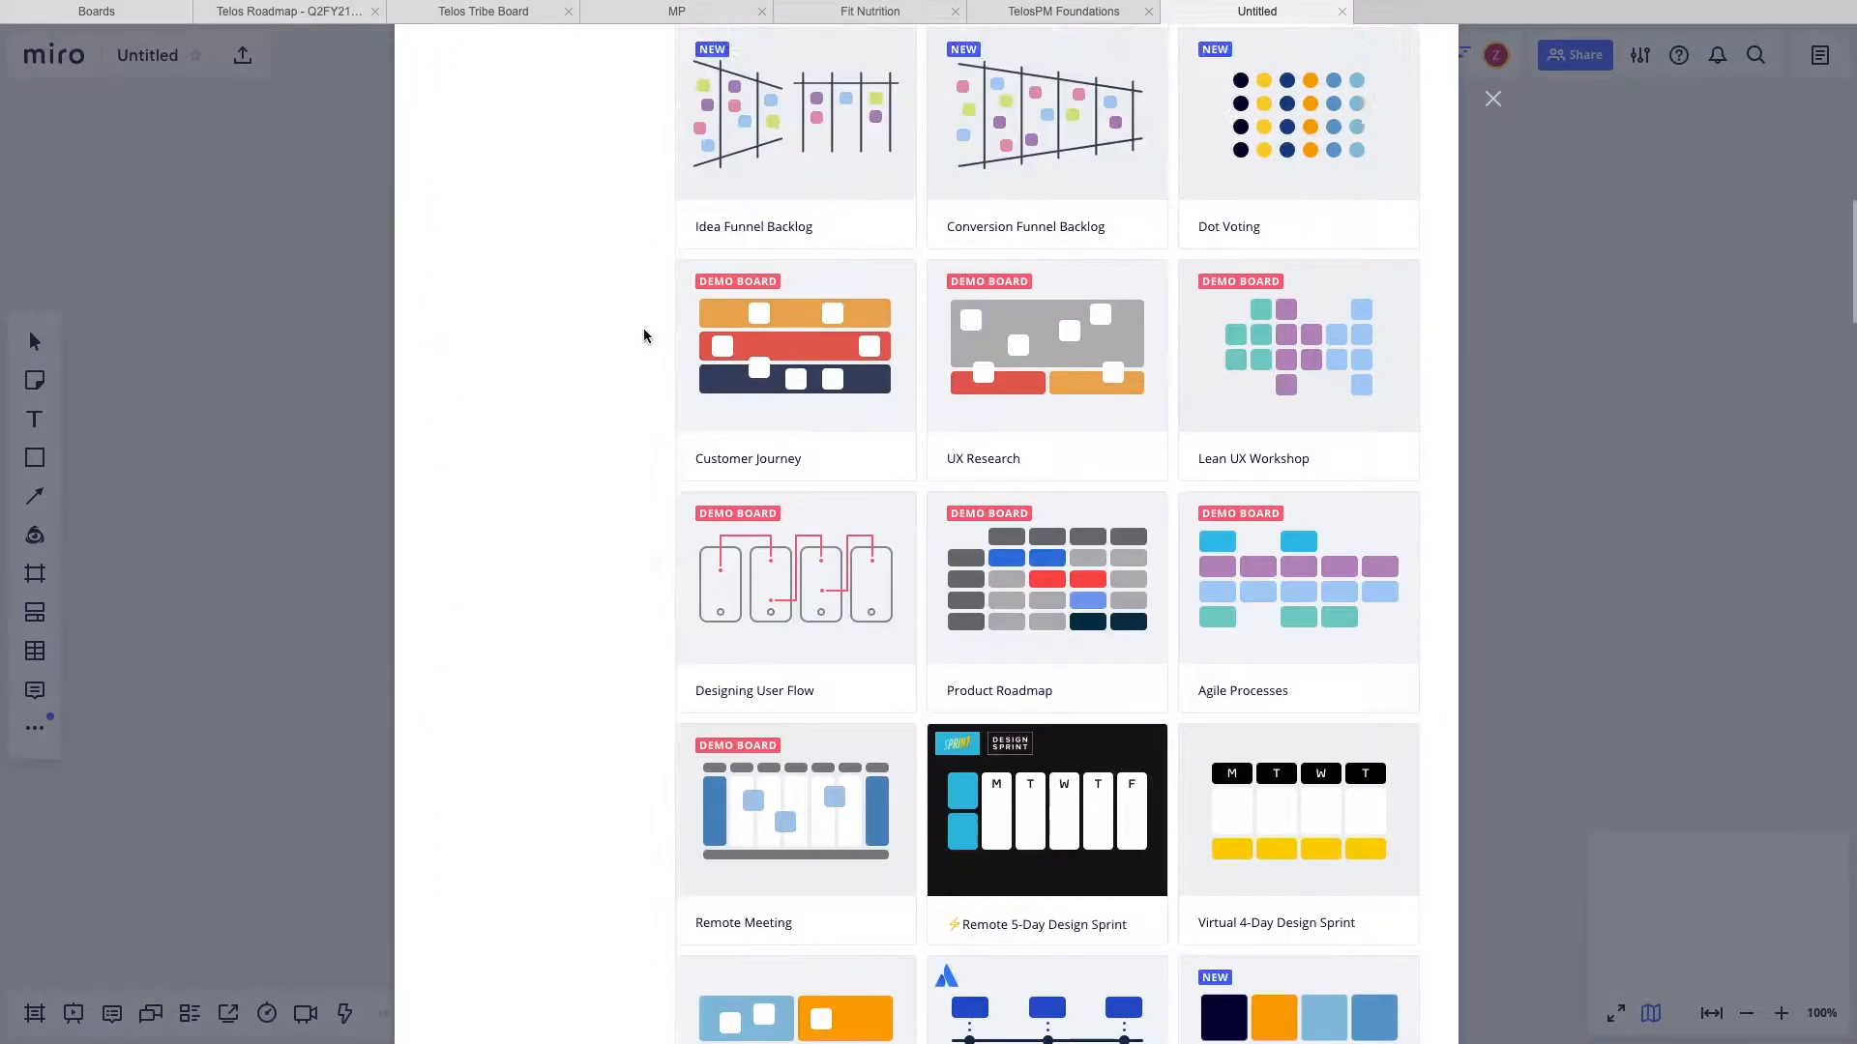
scroll(750, 357, down, 20)
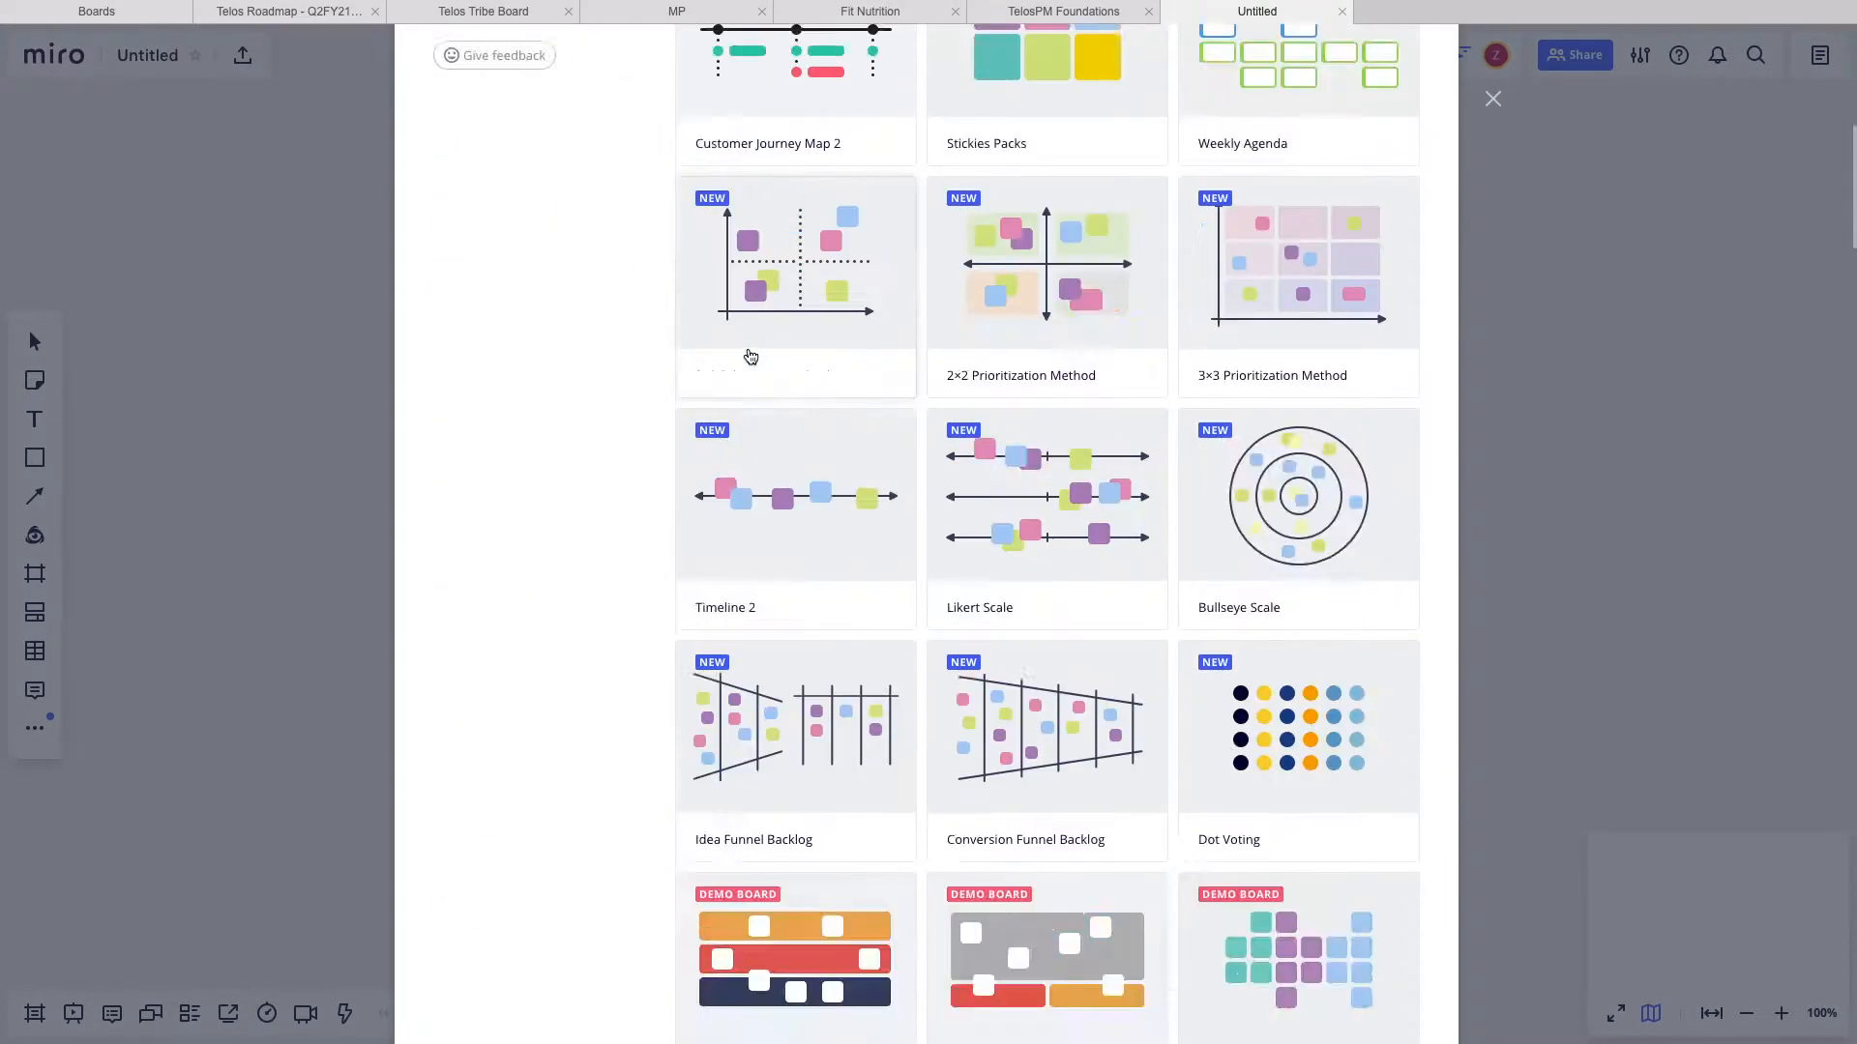
scroll(750, 357, down, 10)
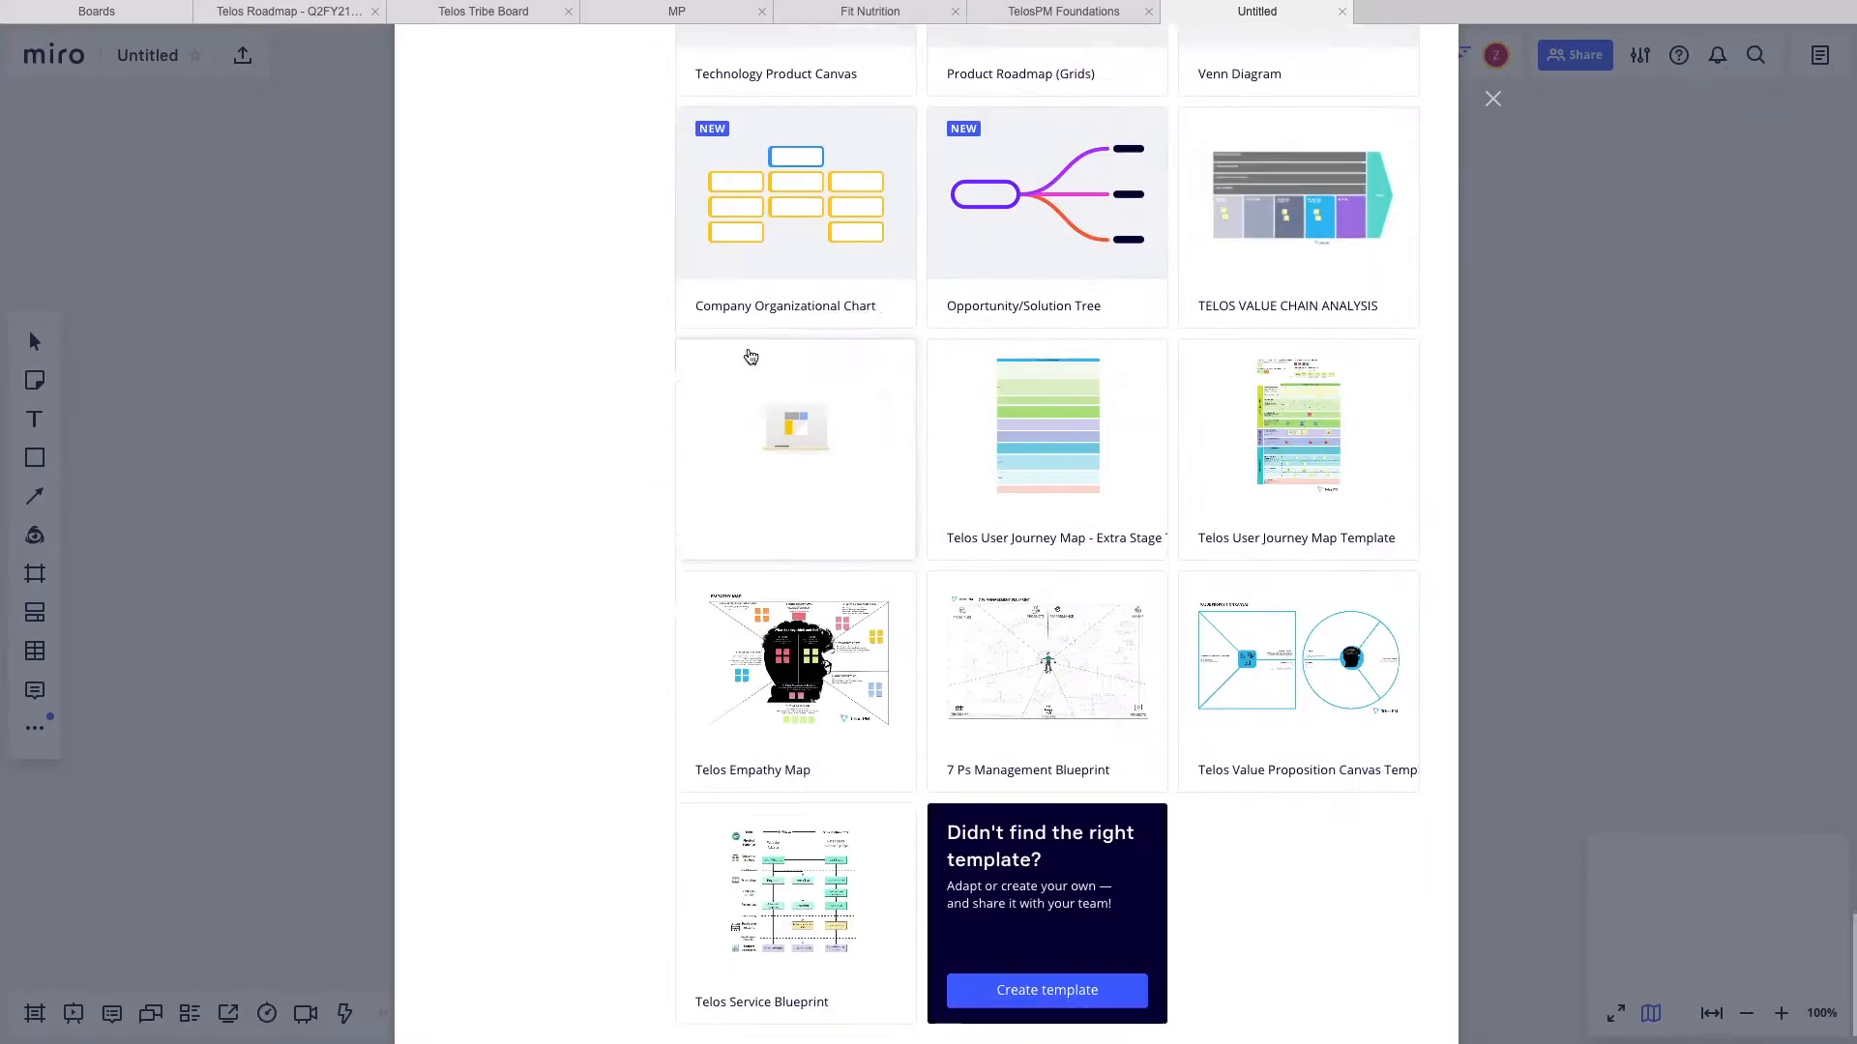
scroll(1308, 862, up, 20)
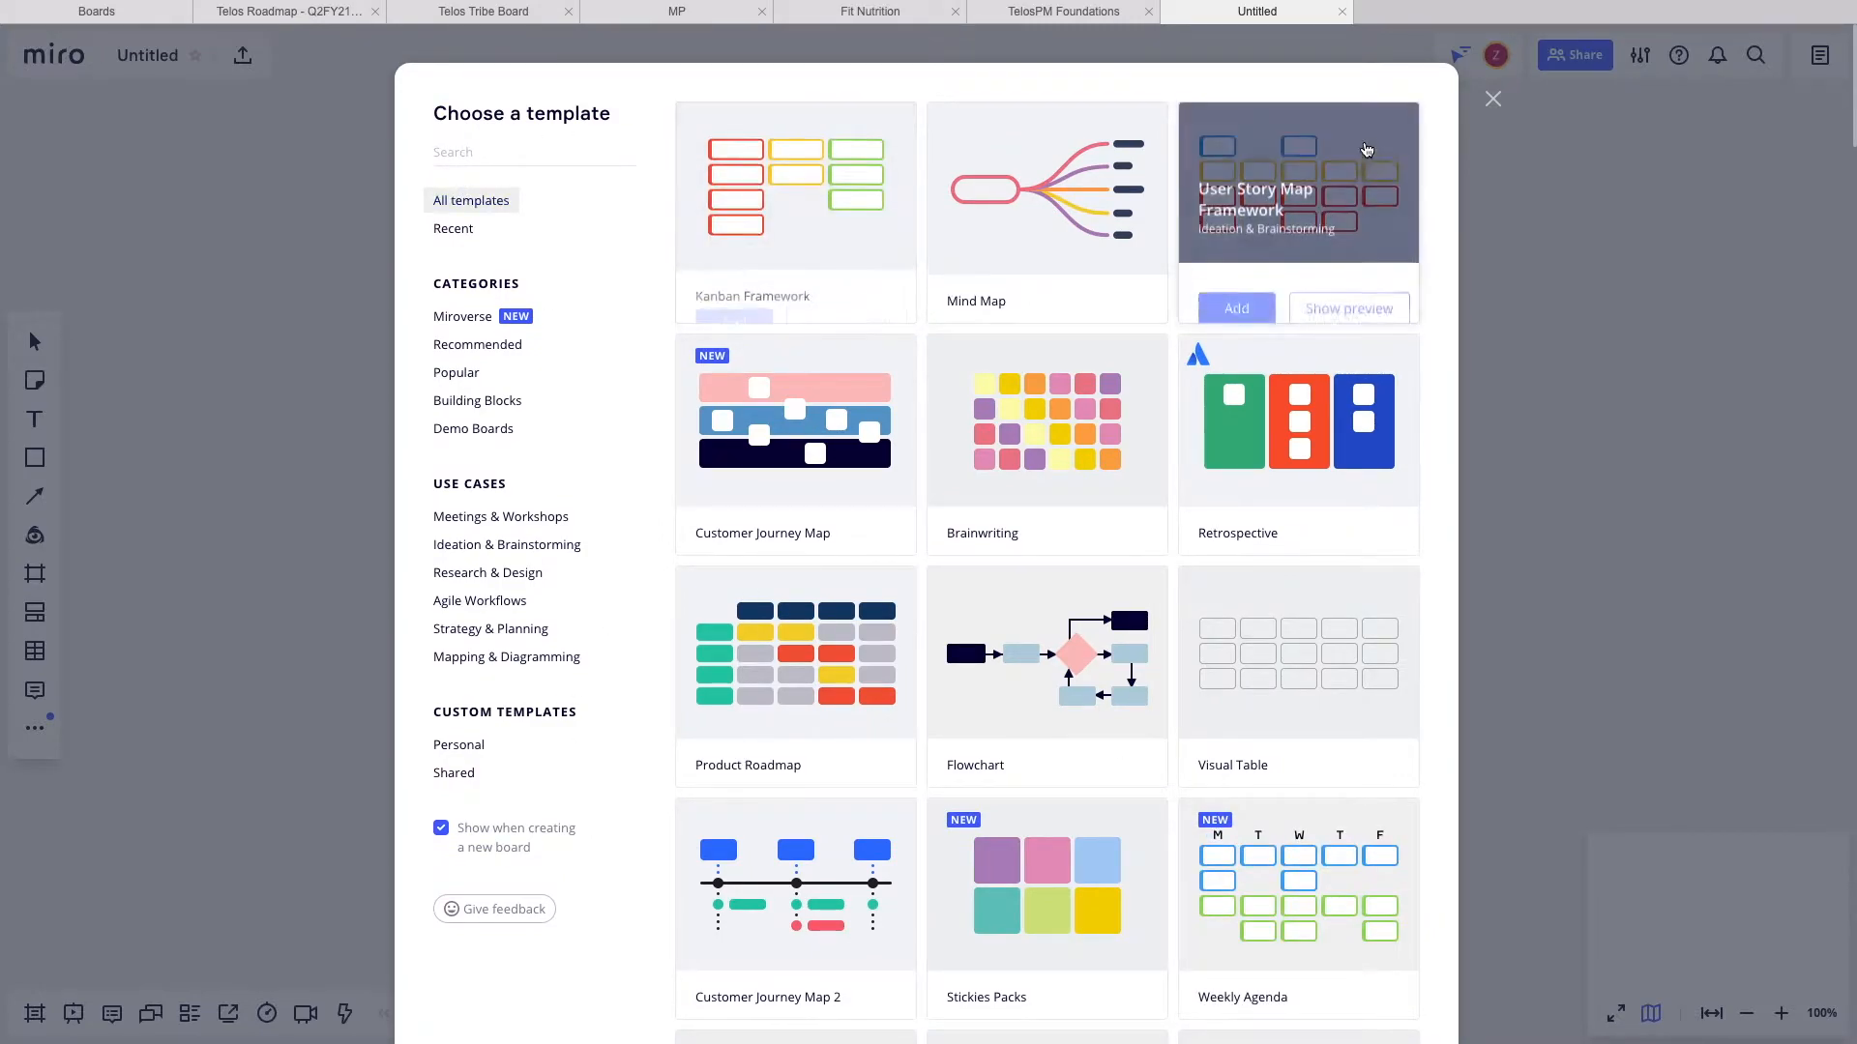
- Dismiss the template picker to leave the new board blank, and return to the Telos Tribe Board
click(1490, 103)
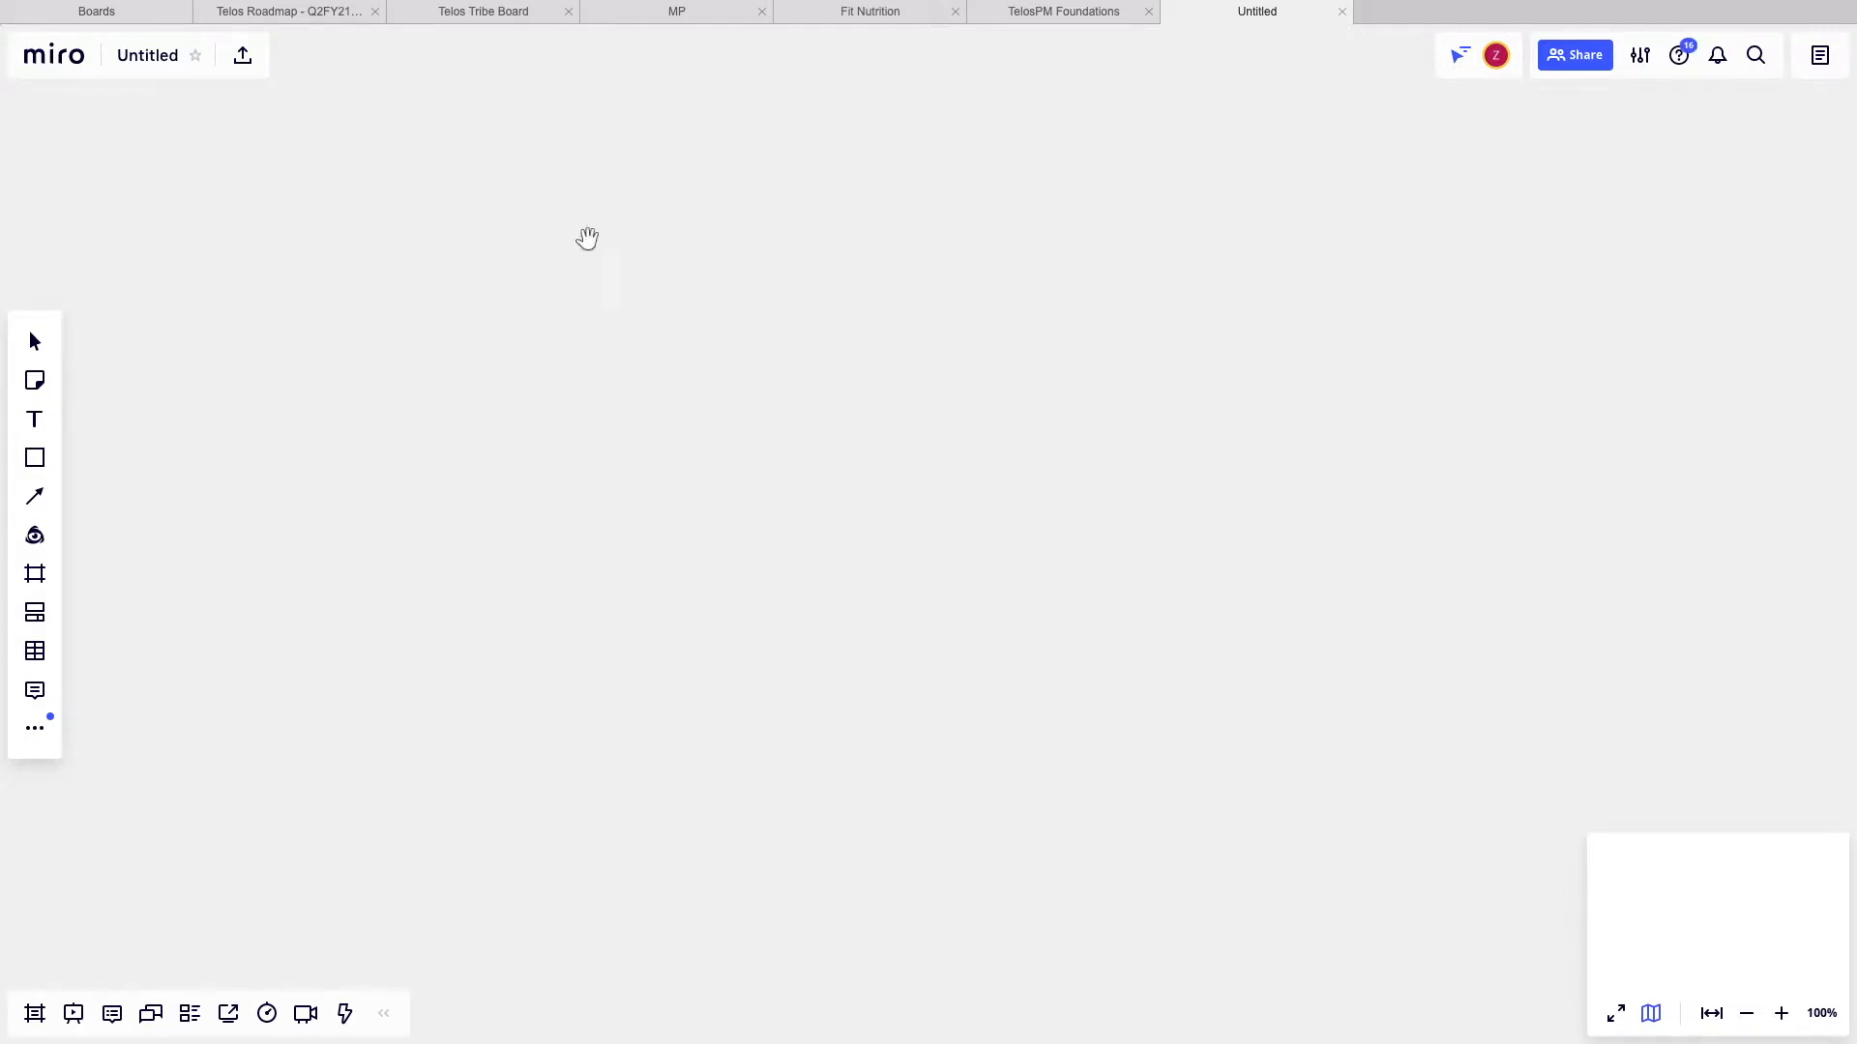
click(453, 16)
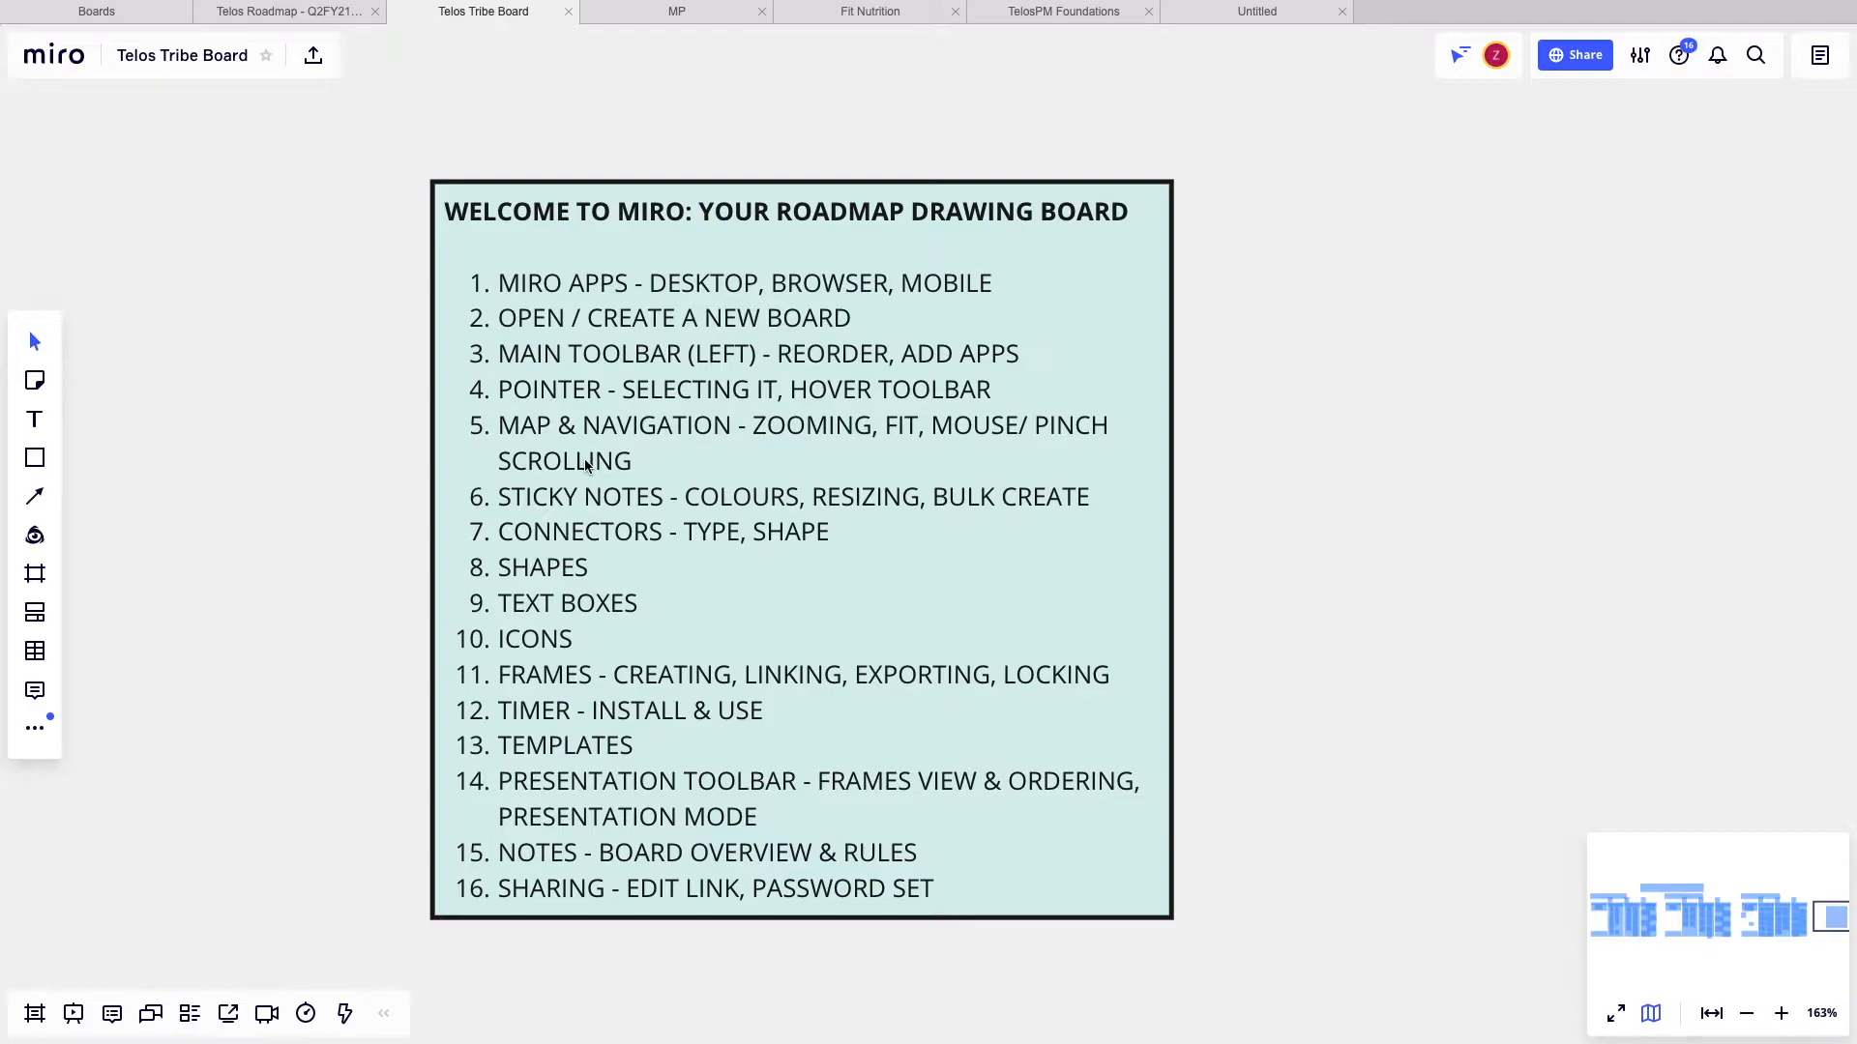
scroll(751, 451, left, 1)
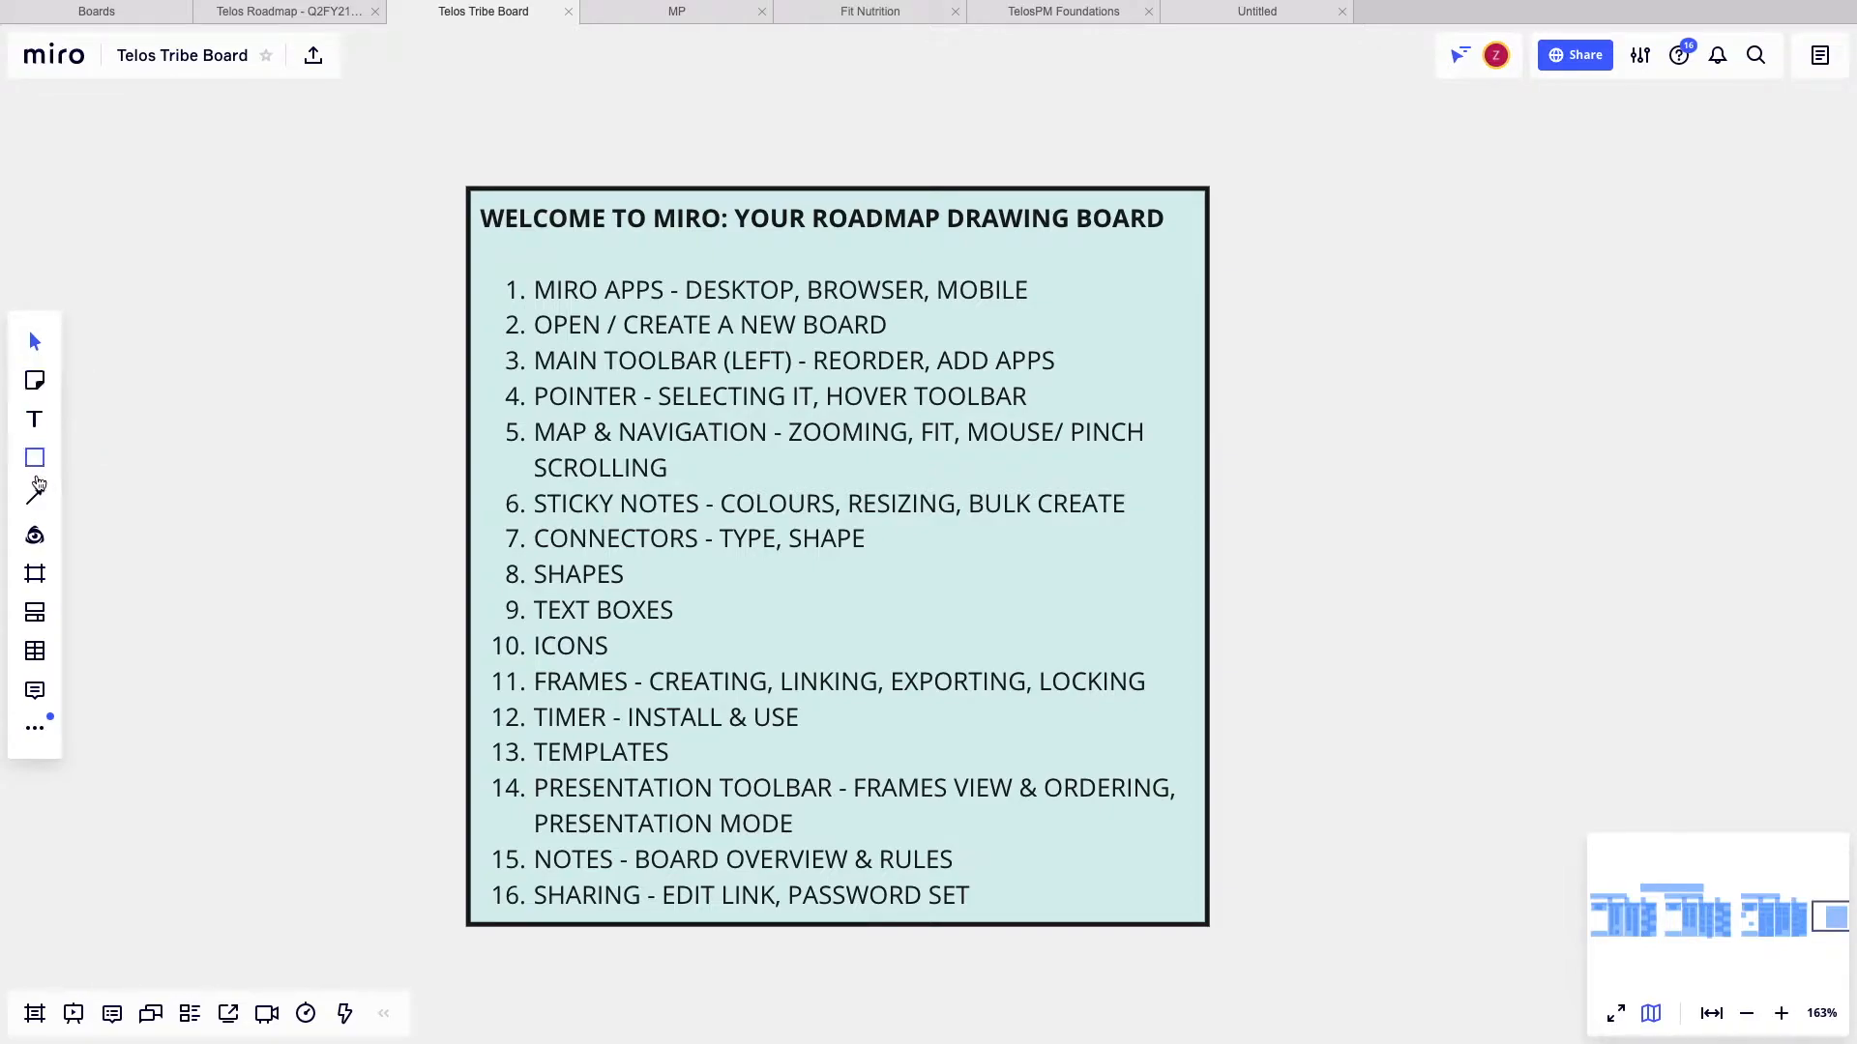
- Look over the additional apps available for the main toolbar, and close the list by selecting the welcome text box
click(36, 609)
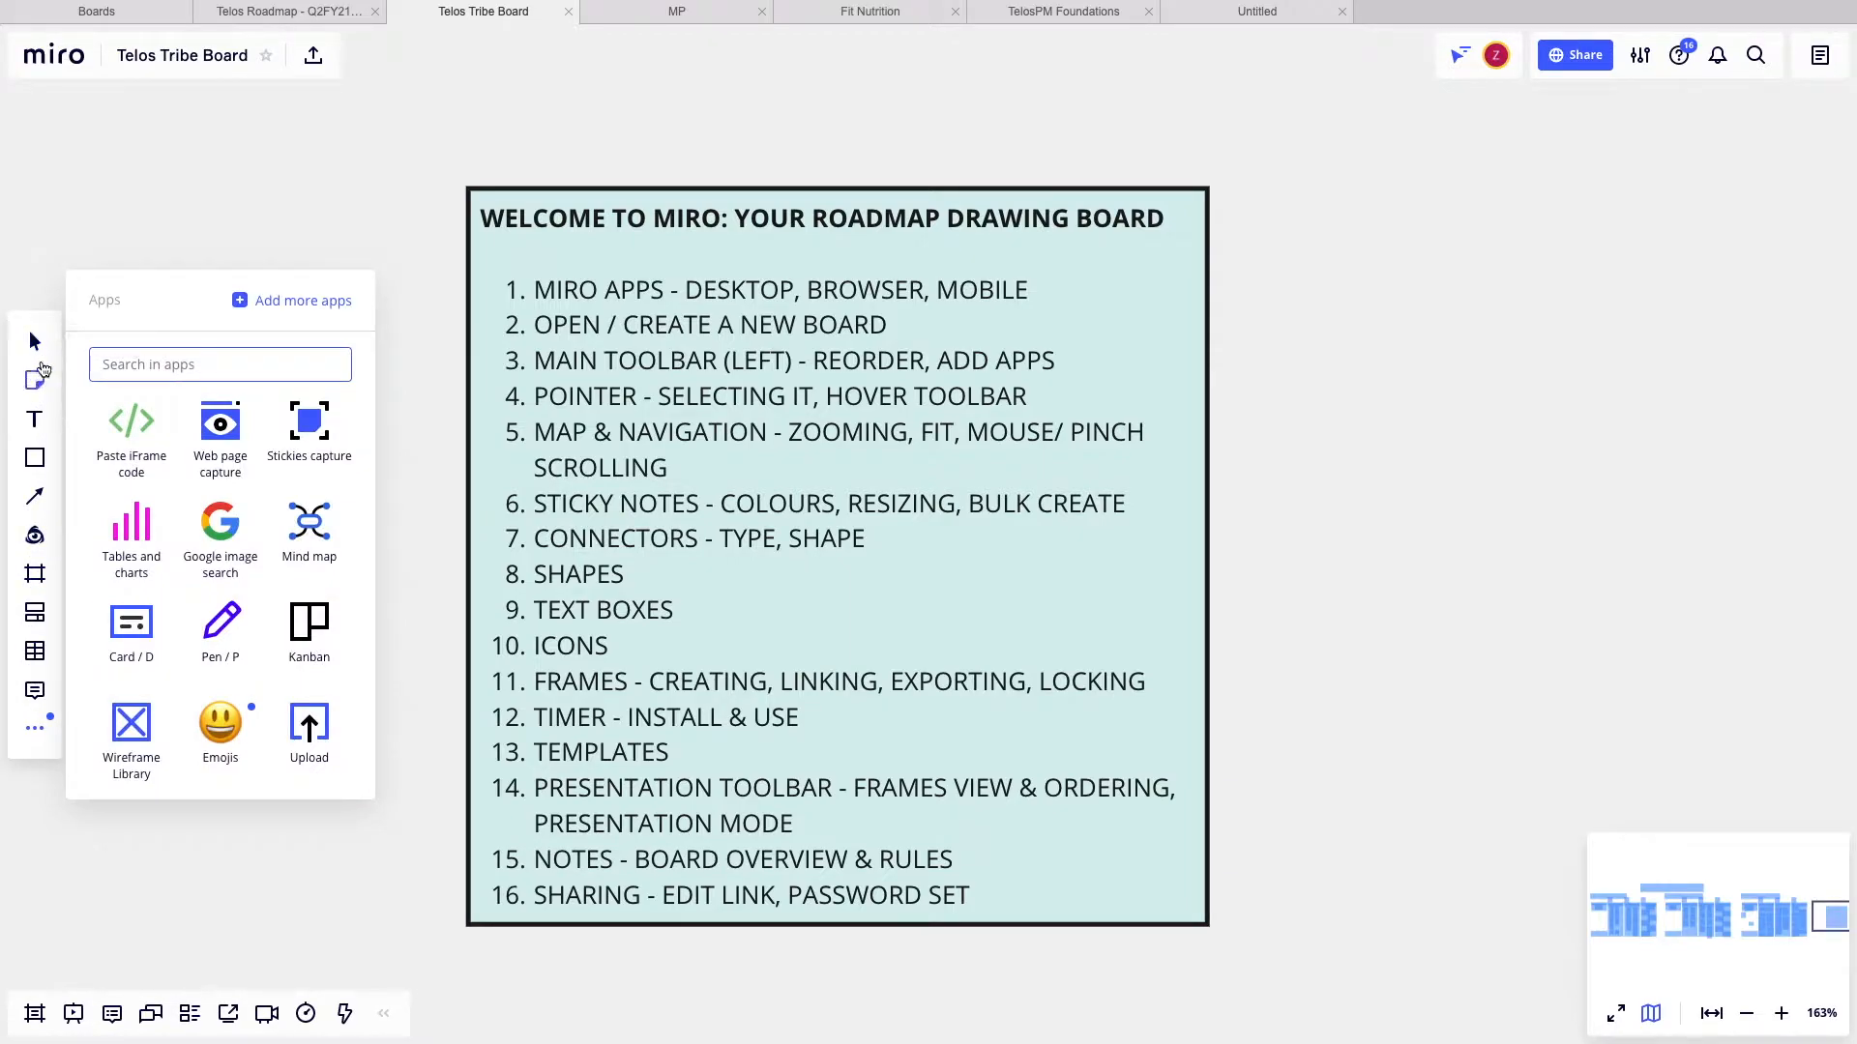
click(38, 736)
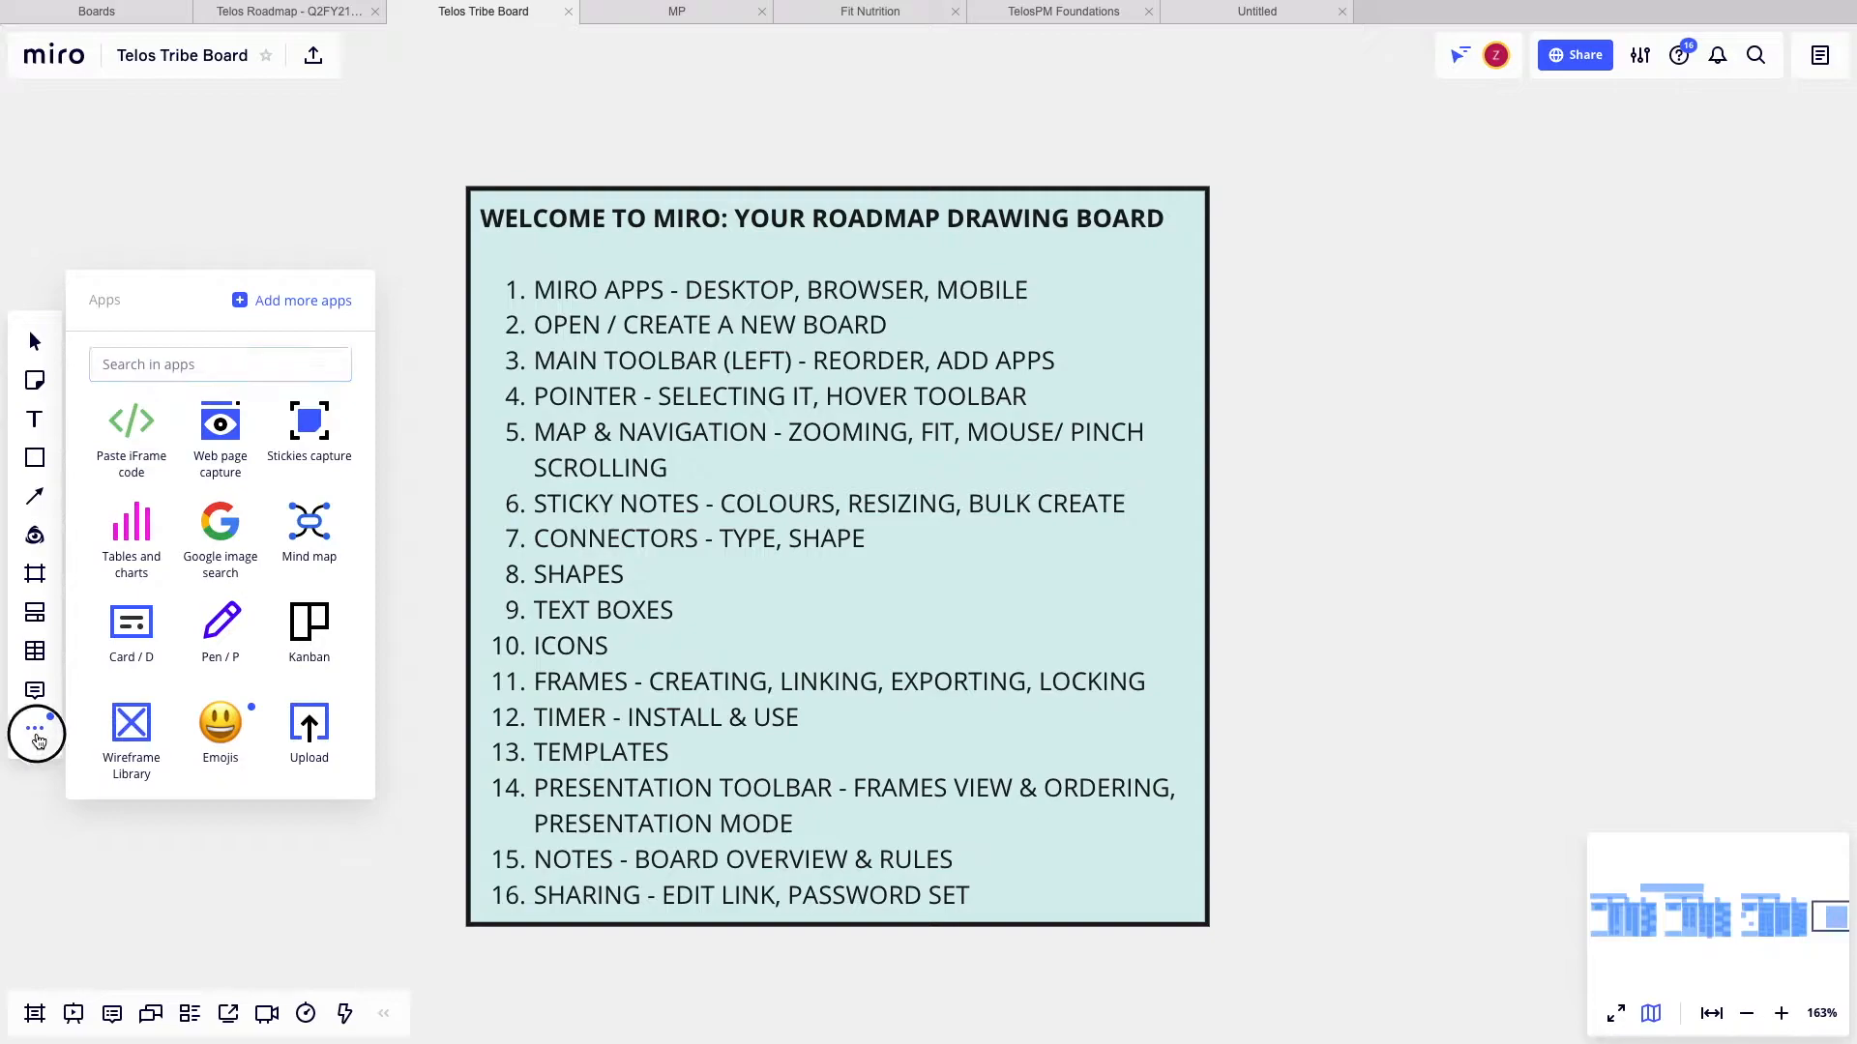
click(38, 740)
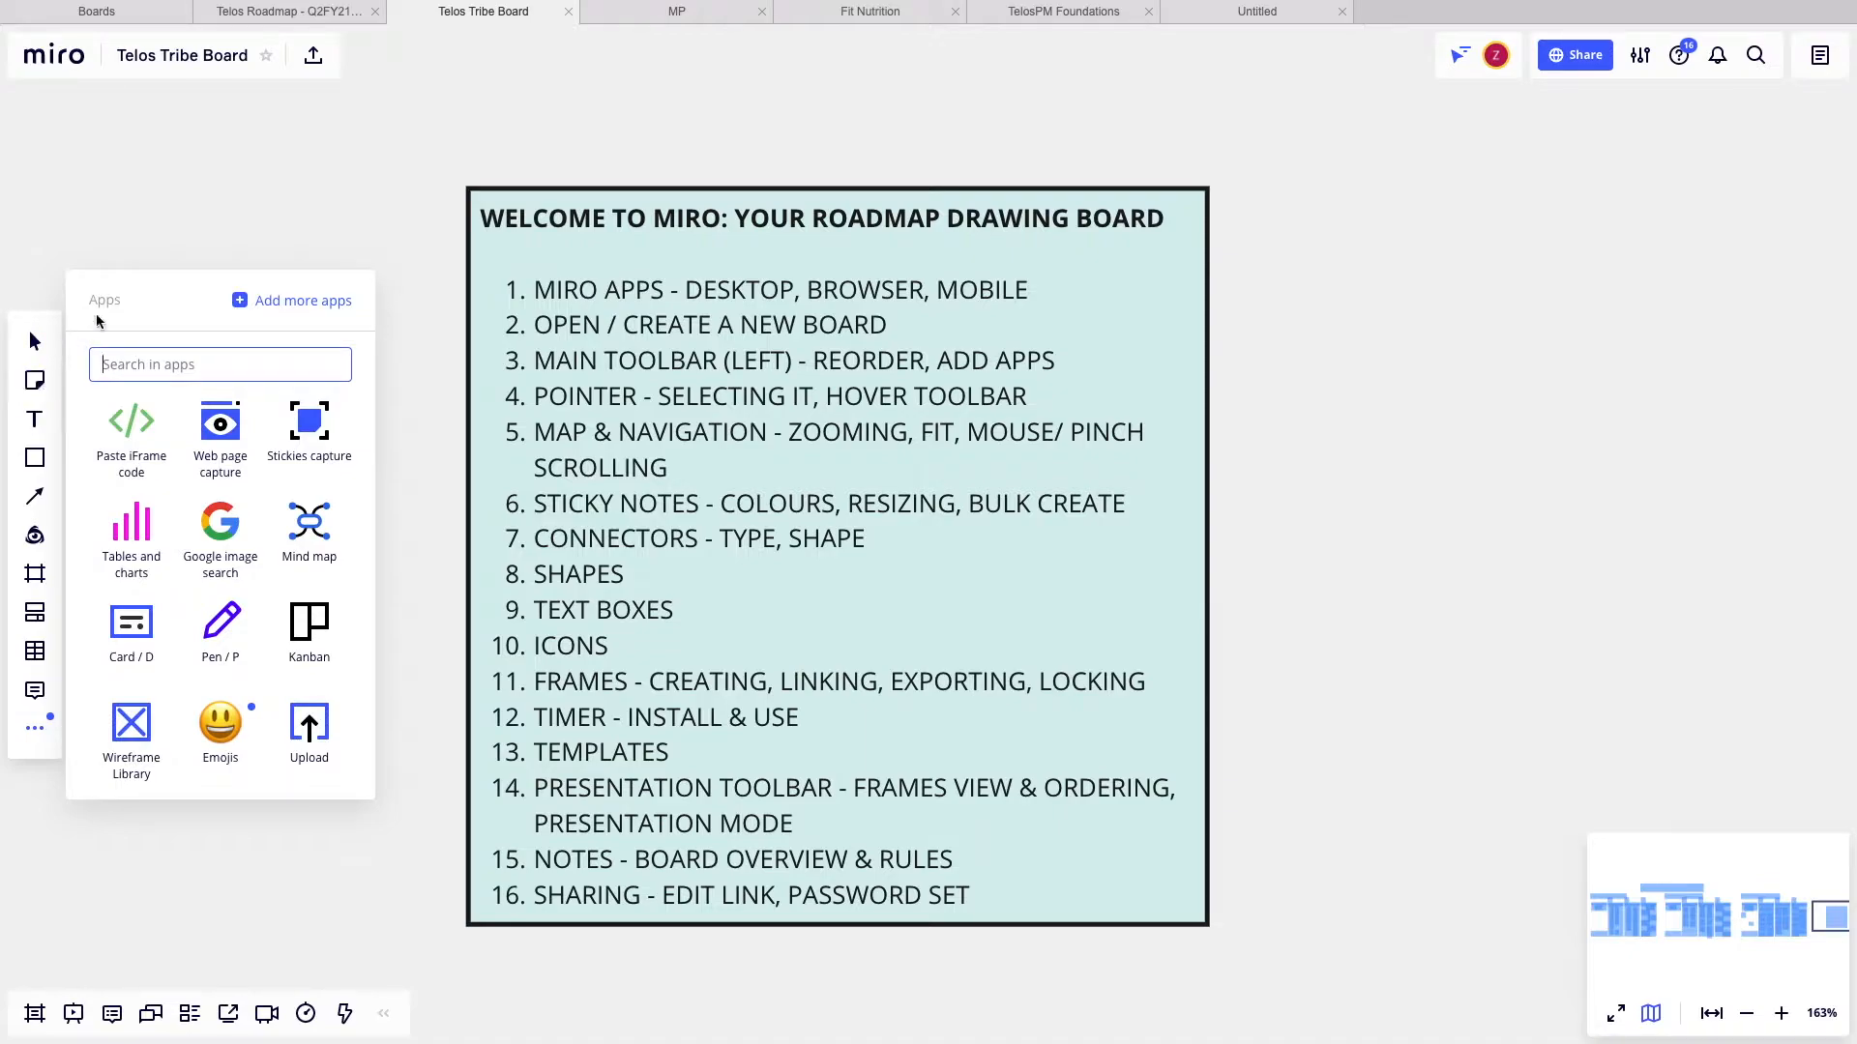
click(663, 512)
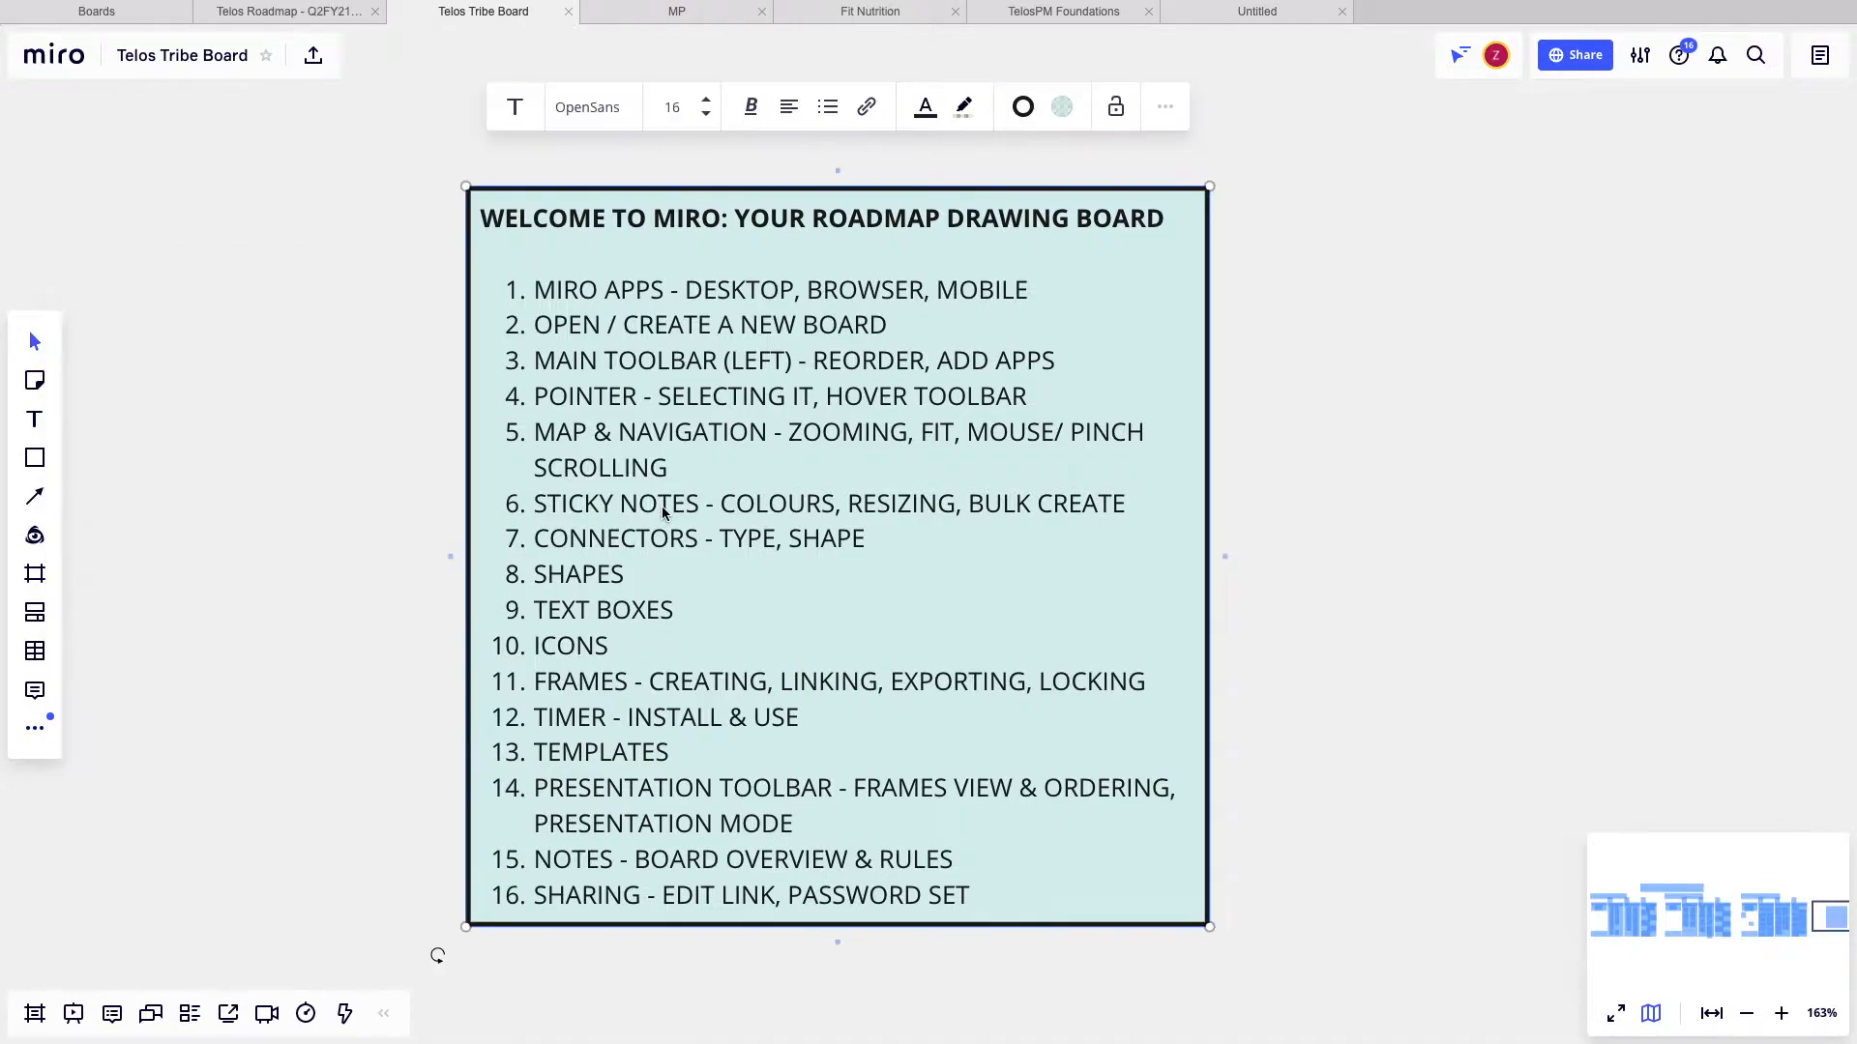
- Deselect the welcome text box and activate the Select tool
click(35, 342)
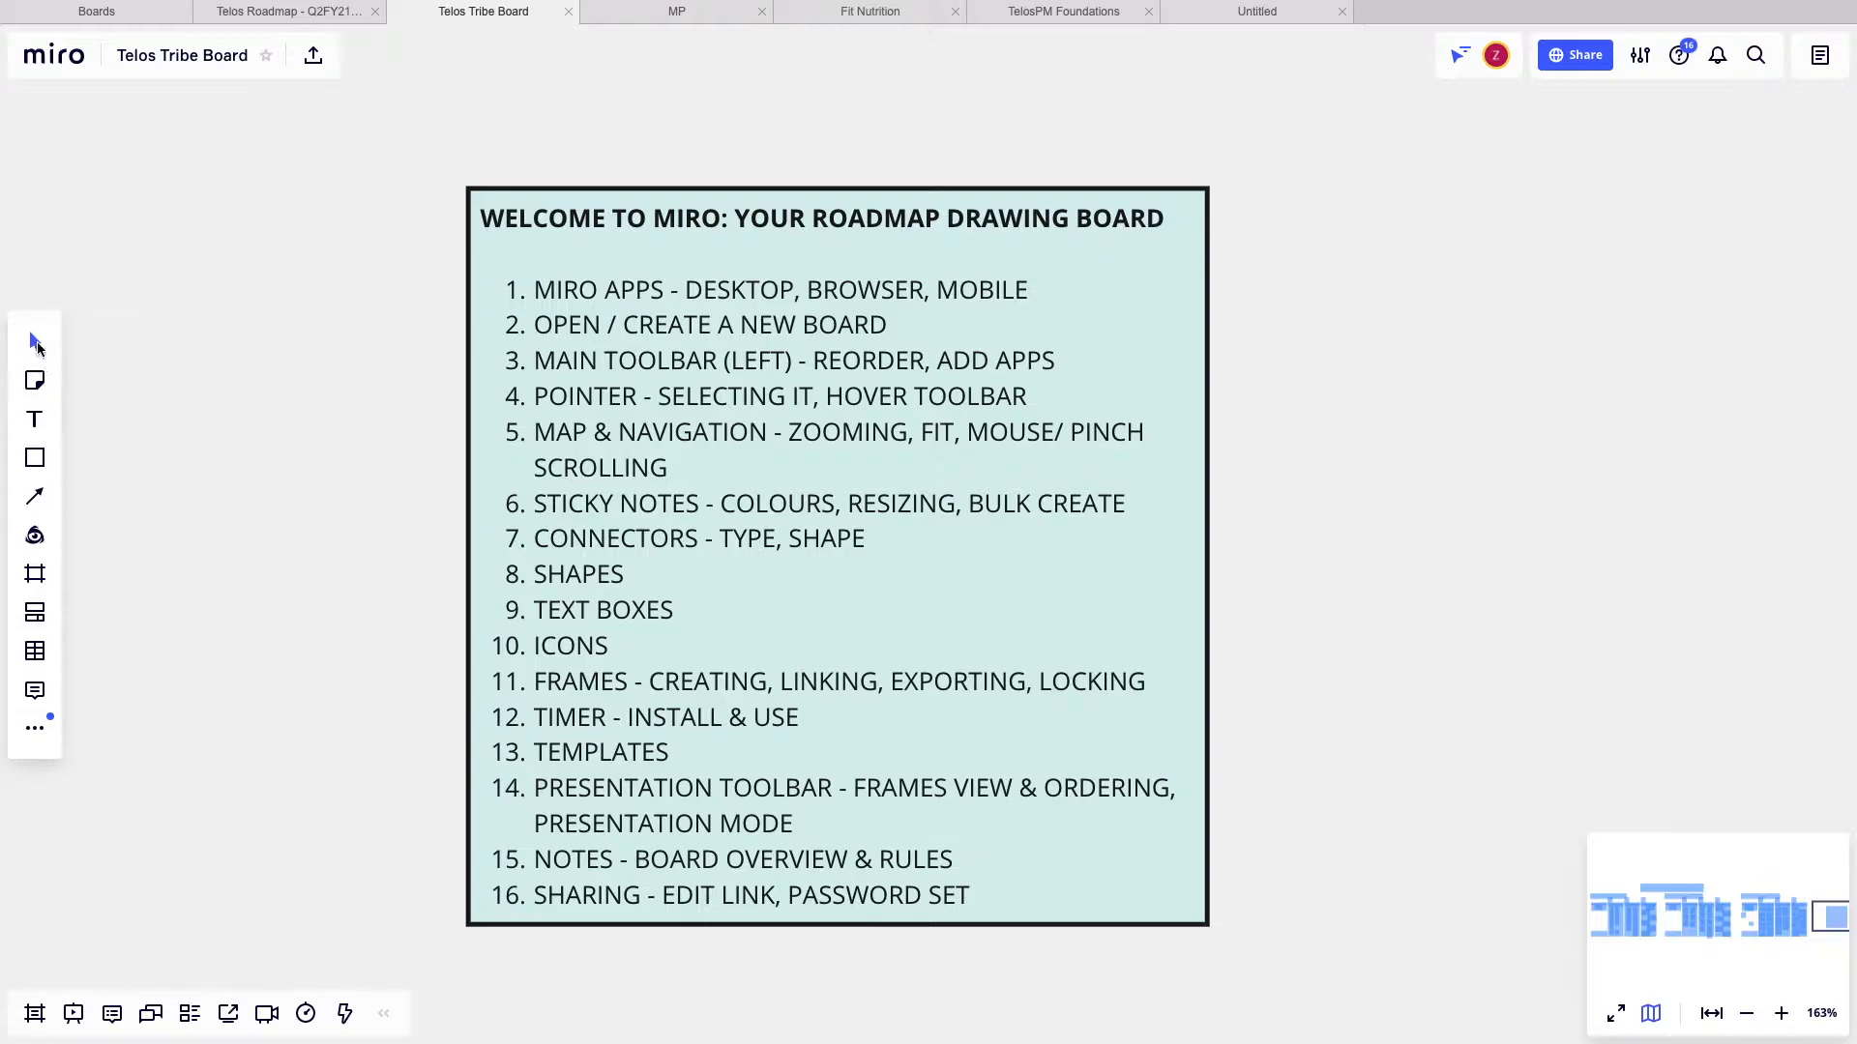
click(34, 341)
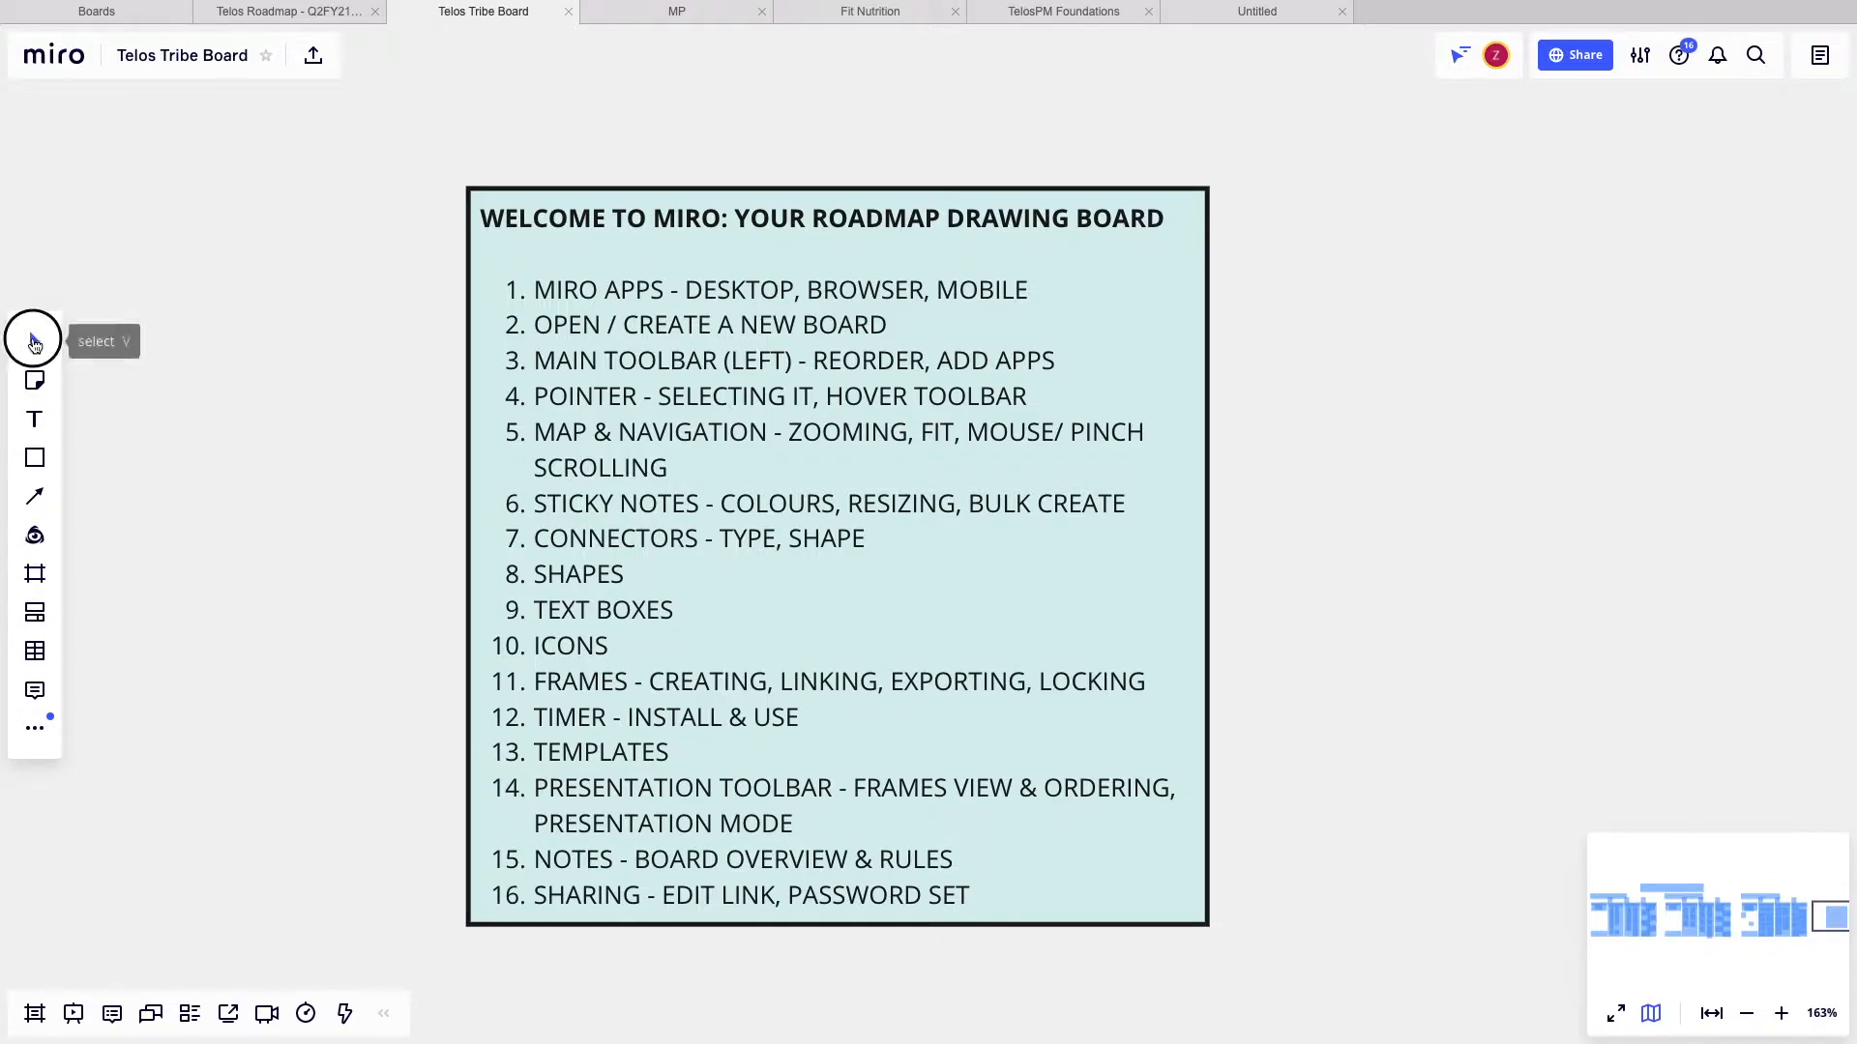
drag(546, 314, 706, 331)
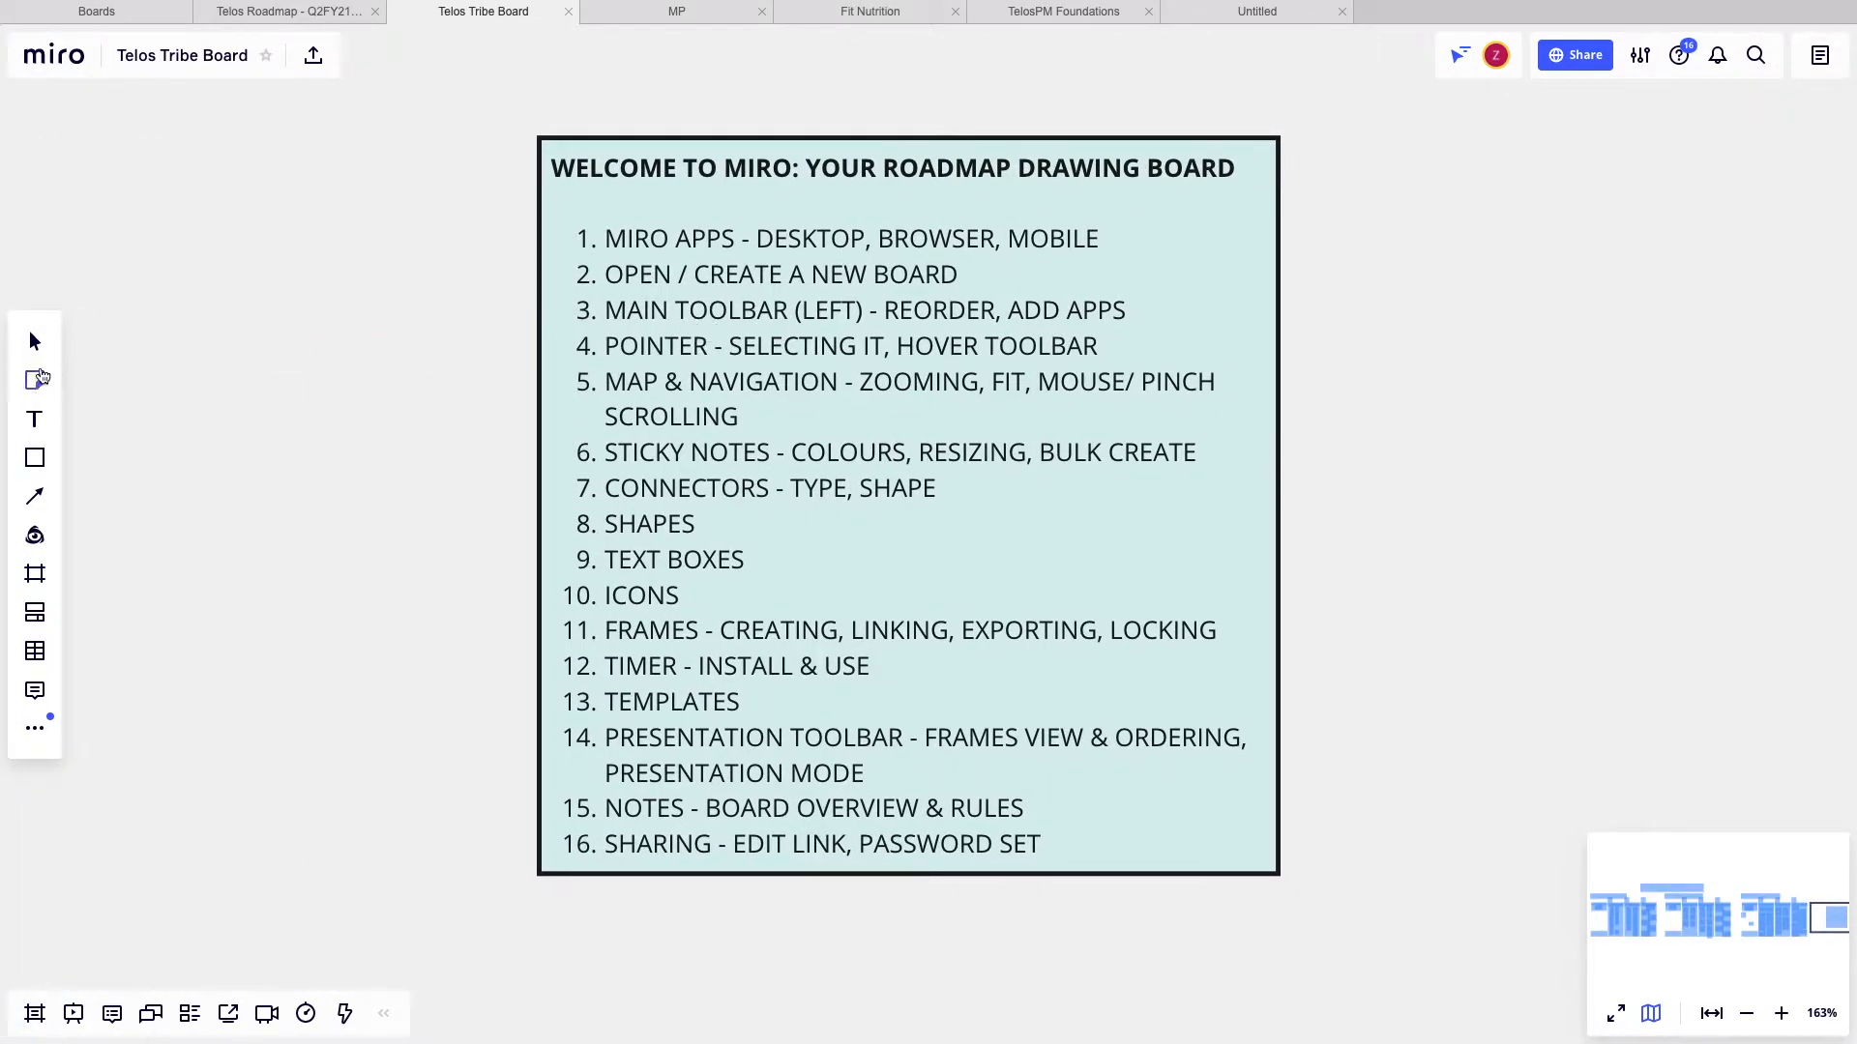
click(36, 344)
- Use the board map to jump to the retrospective frames and zoom out to 33%
scroll(332, 322, down, 1)
scroll(333, 322, left, 1)
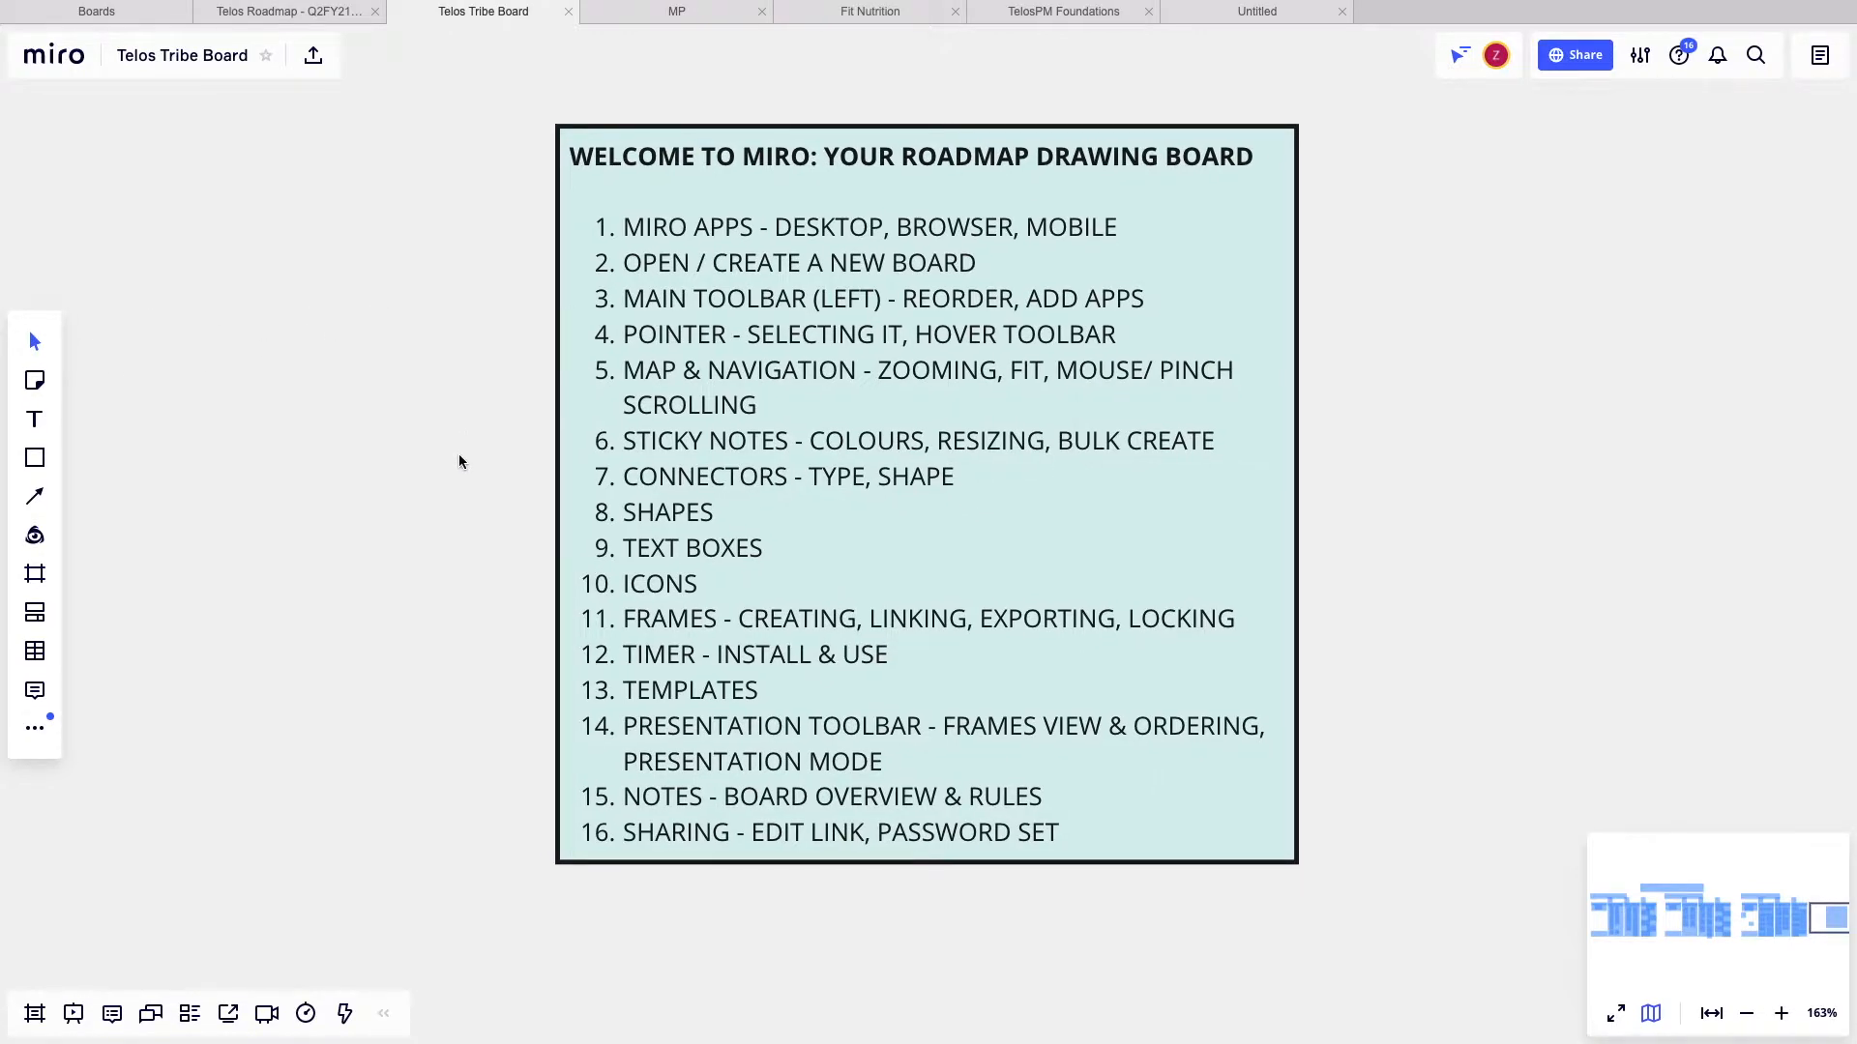
scroll(426, 444, left, 1)
scroll(426, 445, down, 1)
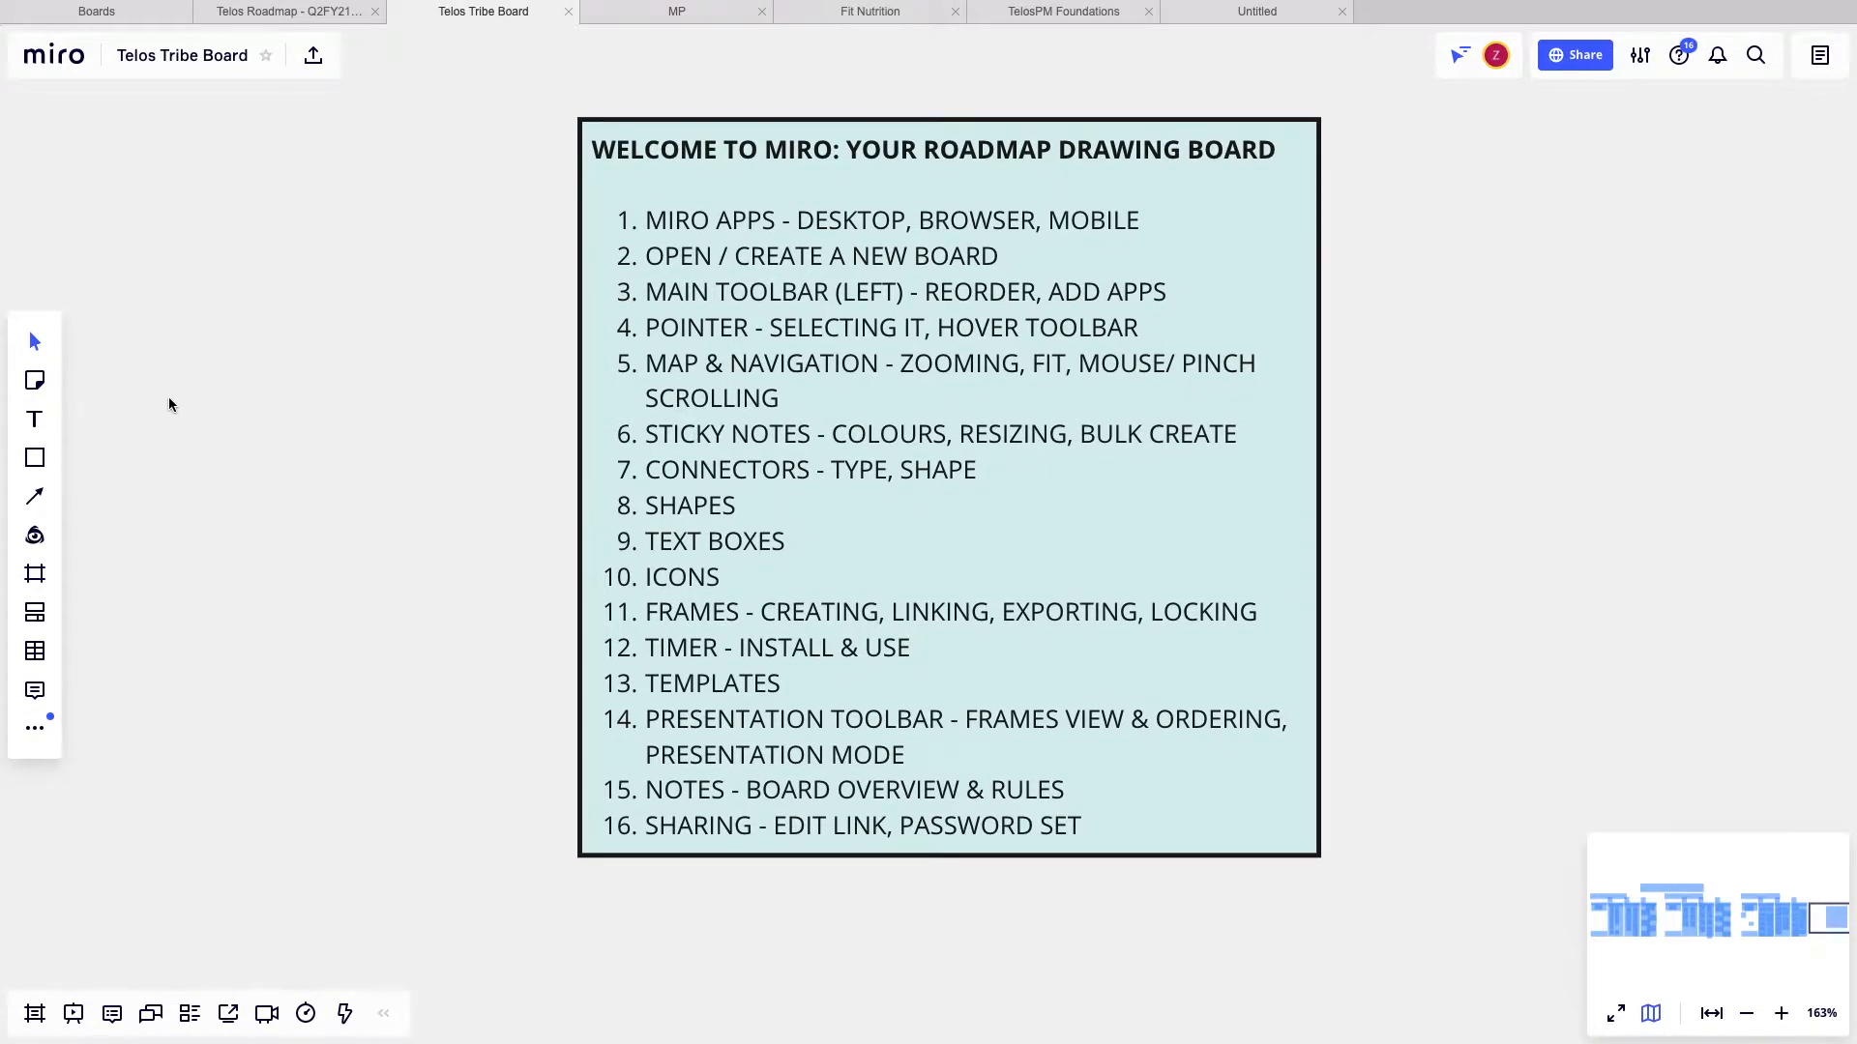
scroll(168, 405, right, 1)
scroll(168, 404, down, 1)
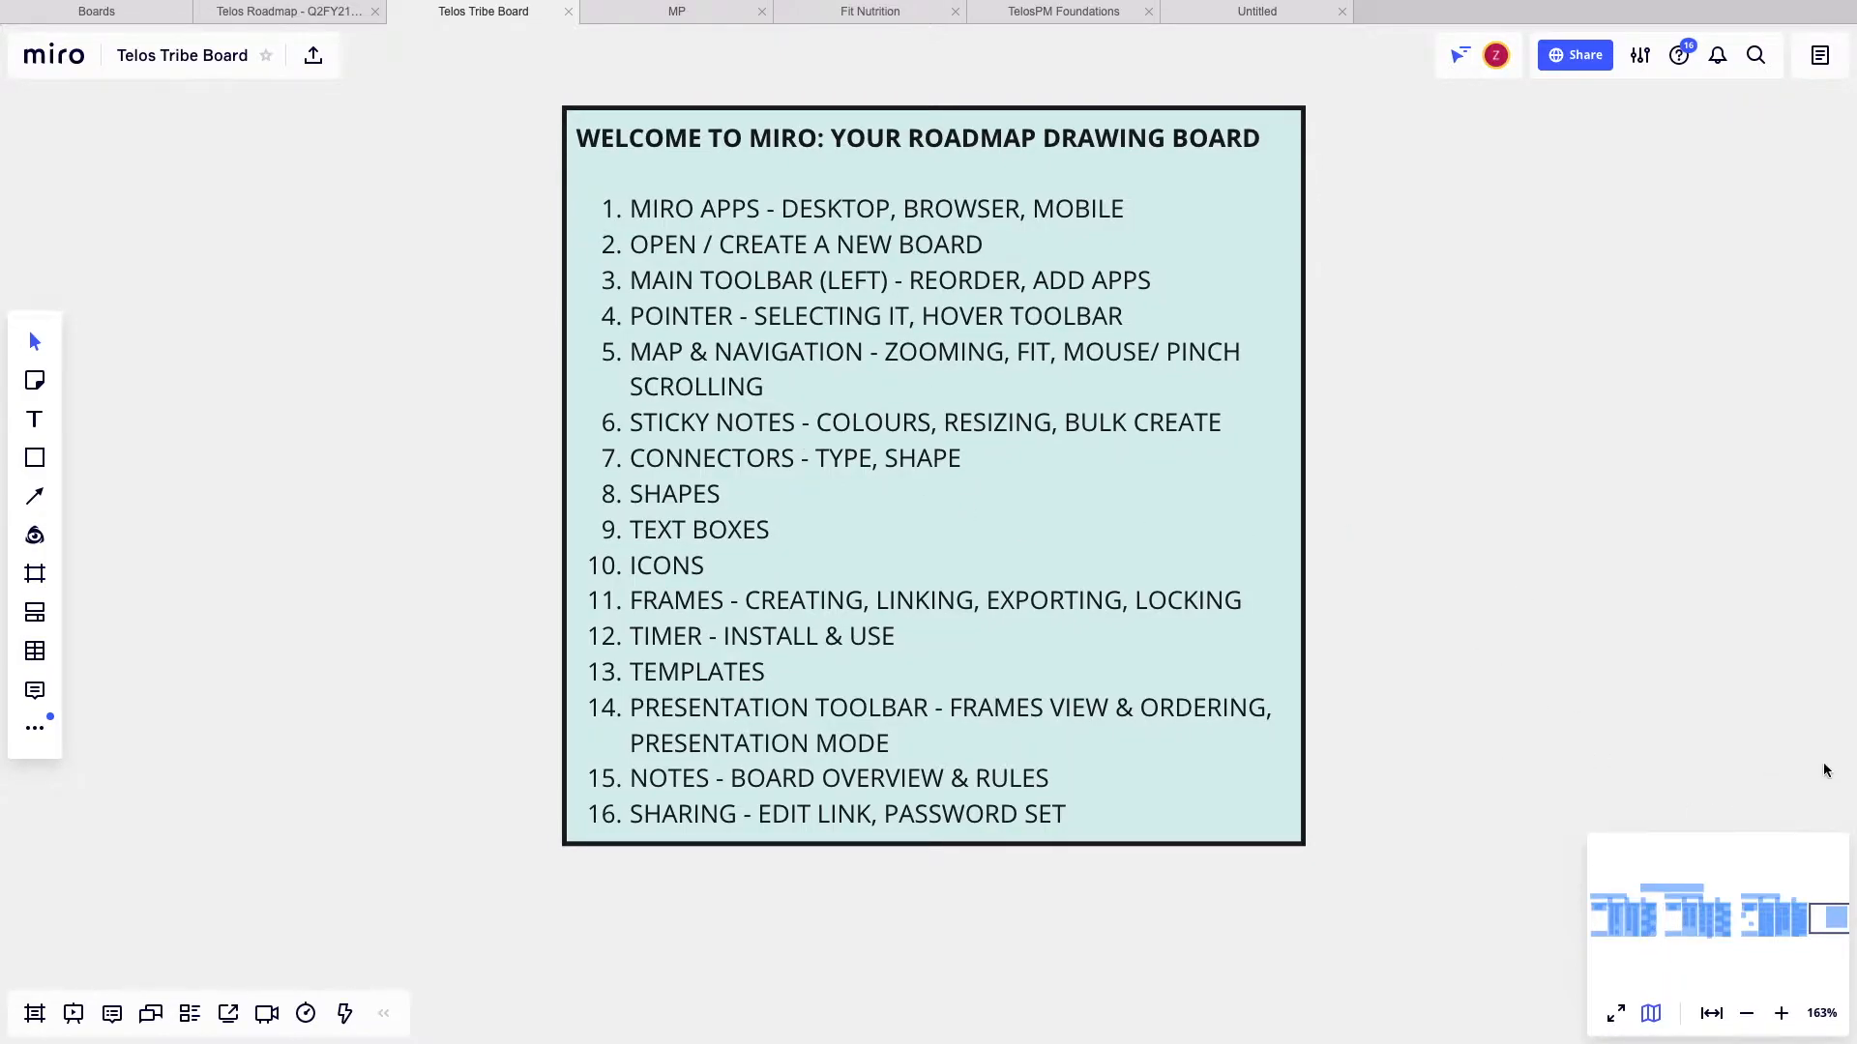
click(1736, 939)
drag(1738, 945, 1686, 927)
click(1747, 1014)
click(1746, 1015)
click(1747, 1014)
click(1747, 1015)
click(1747, 1015)
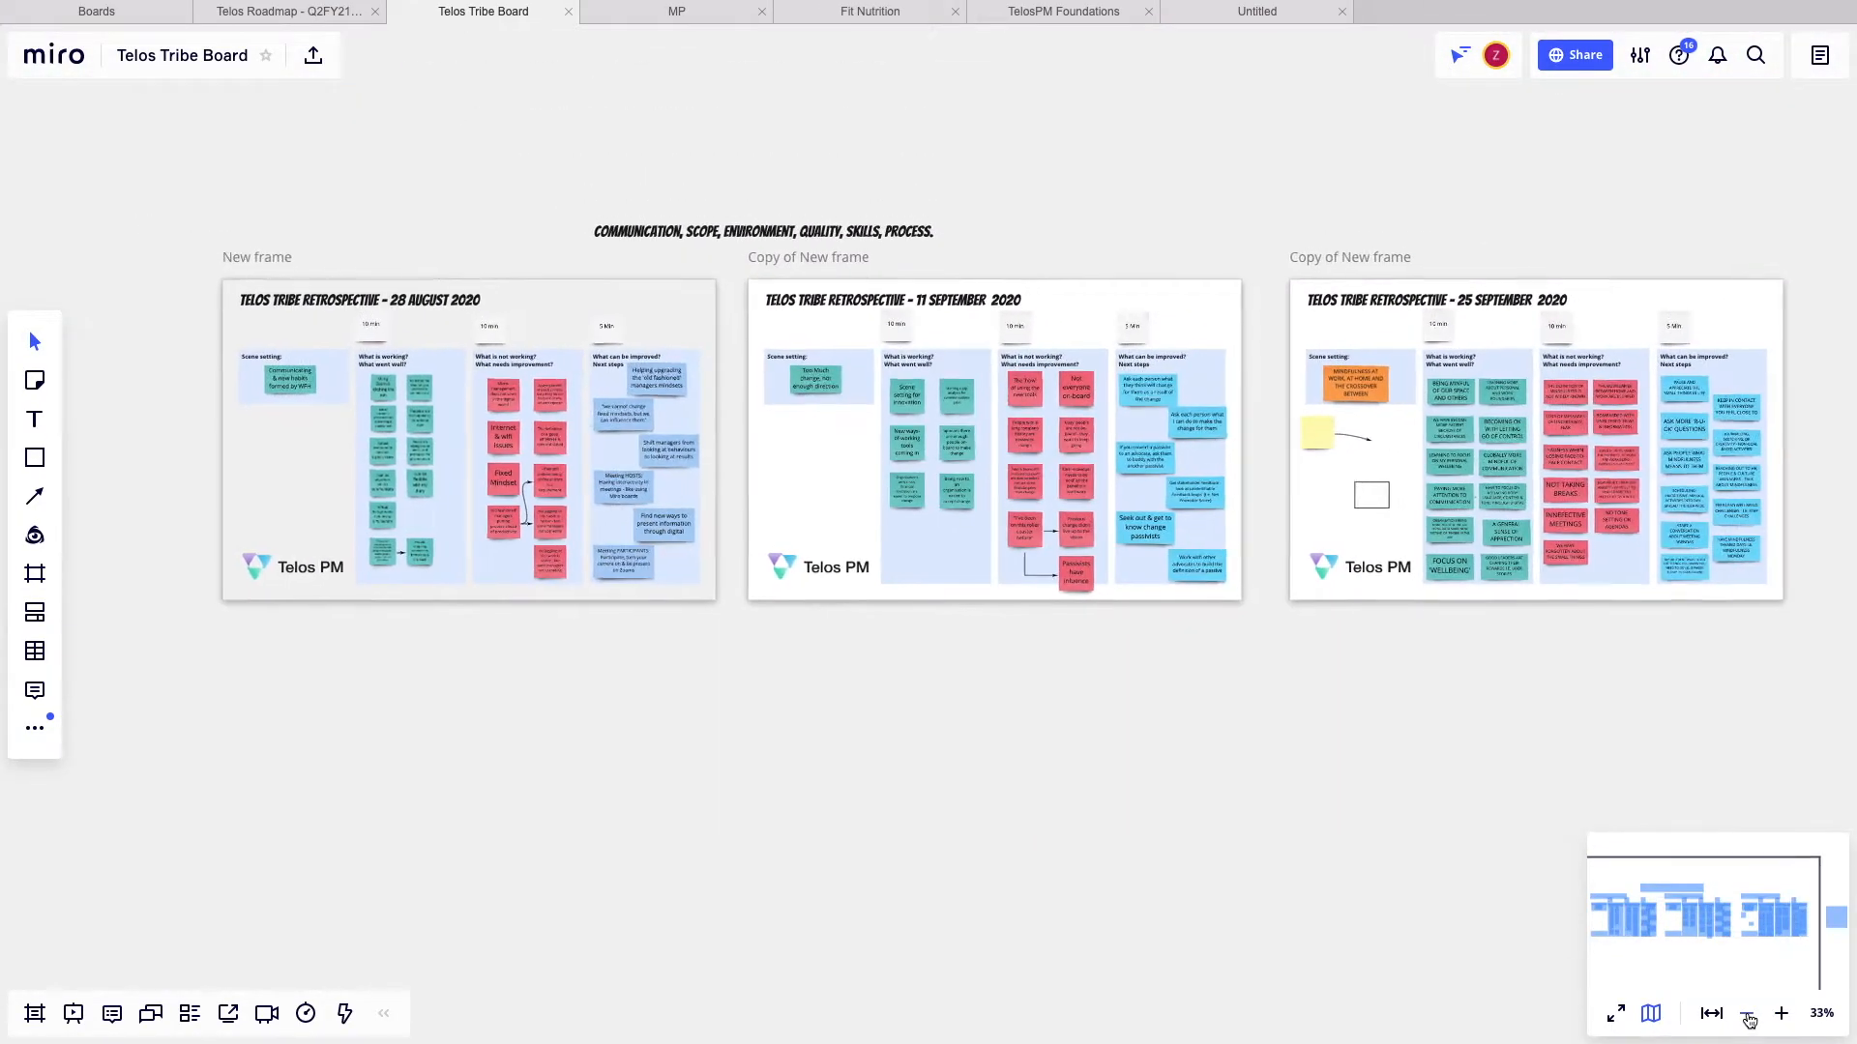
- Zoom in to 75% on the 11 September retrospective frame, zoom back out, and fit the whole board into view
click(1782, 1014)
click(1781, 1013)
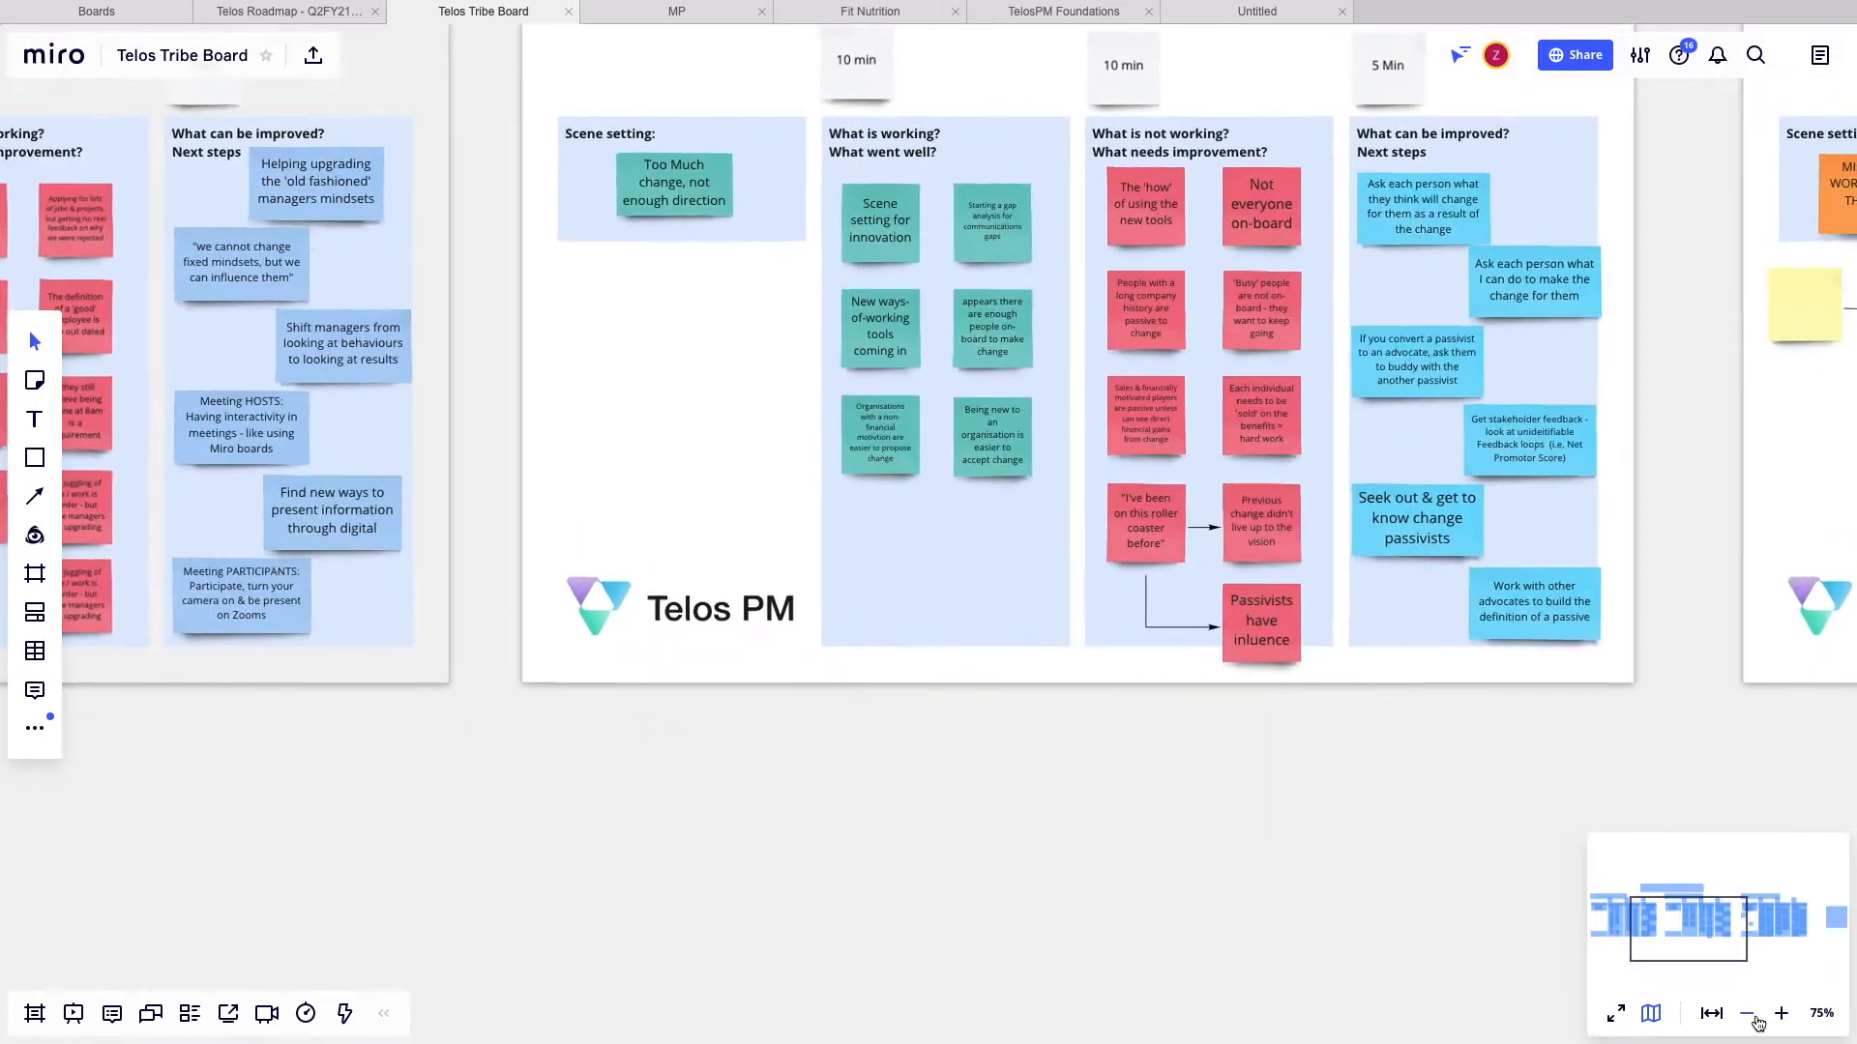
click(1747, 1014)
click(1747, 1013)
click(1711, 1014)
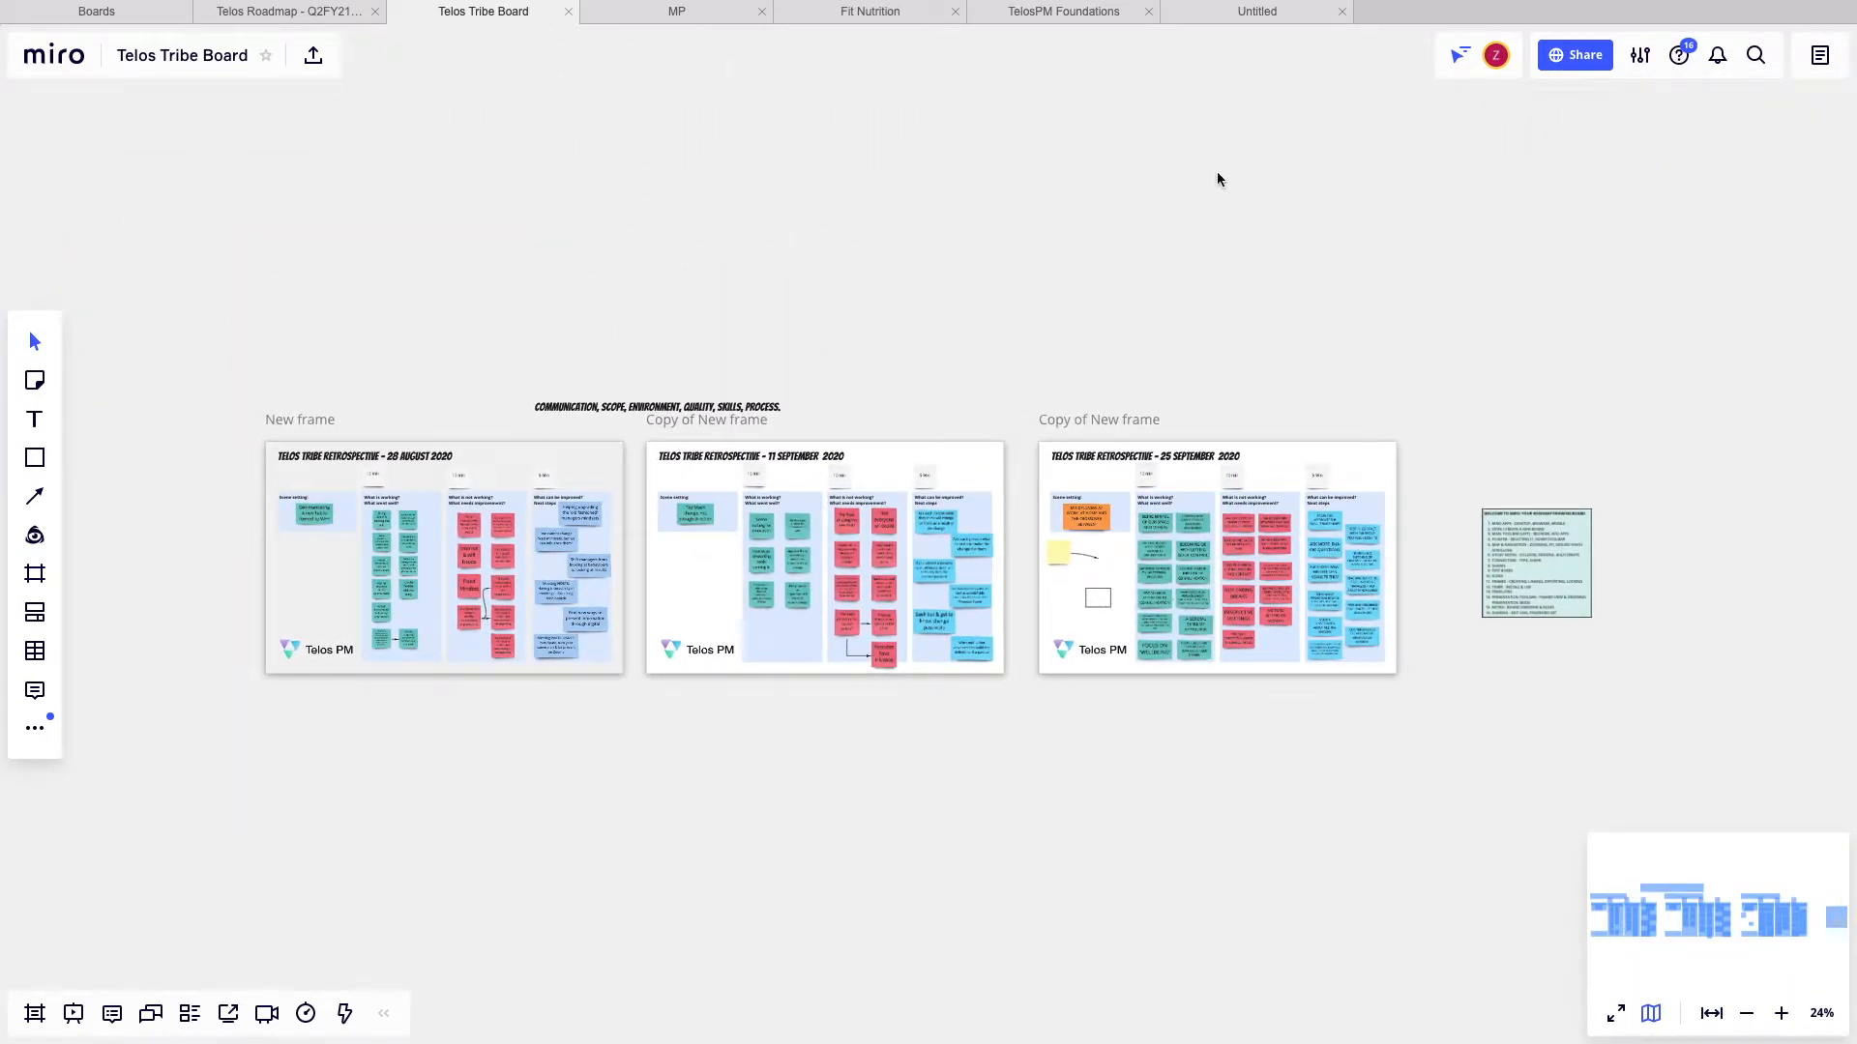
- Show the board in fullscreen and leave fullscreen again
scroll(1067, 807, right, 1)
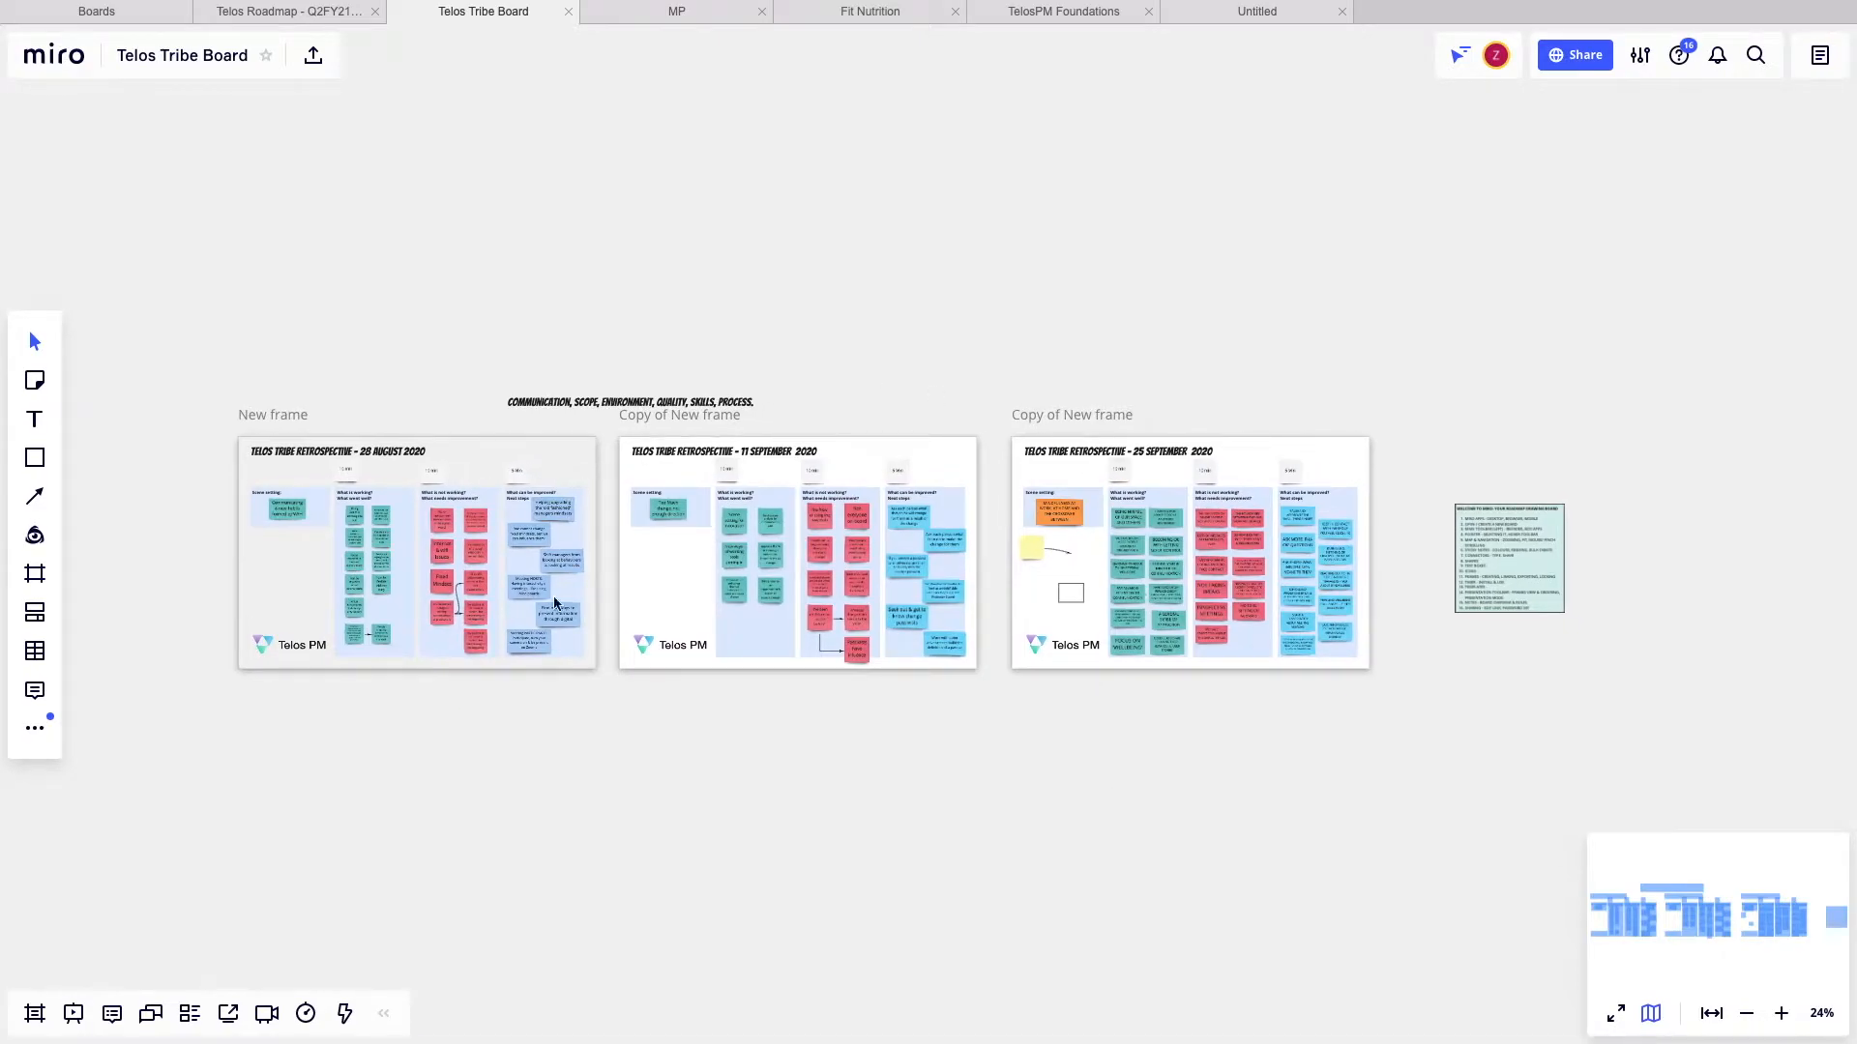
scroll(966, 809, right, 1)
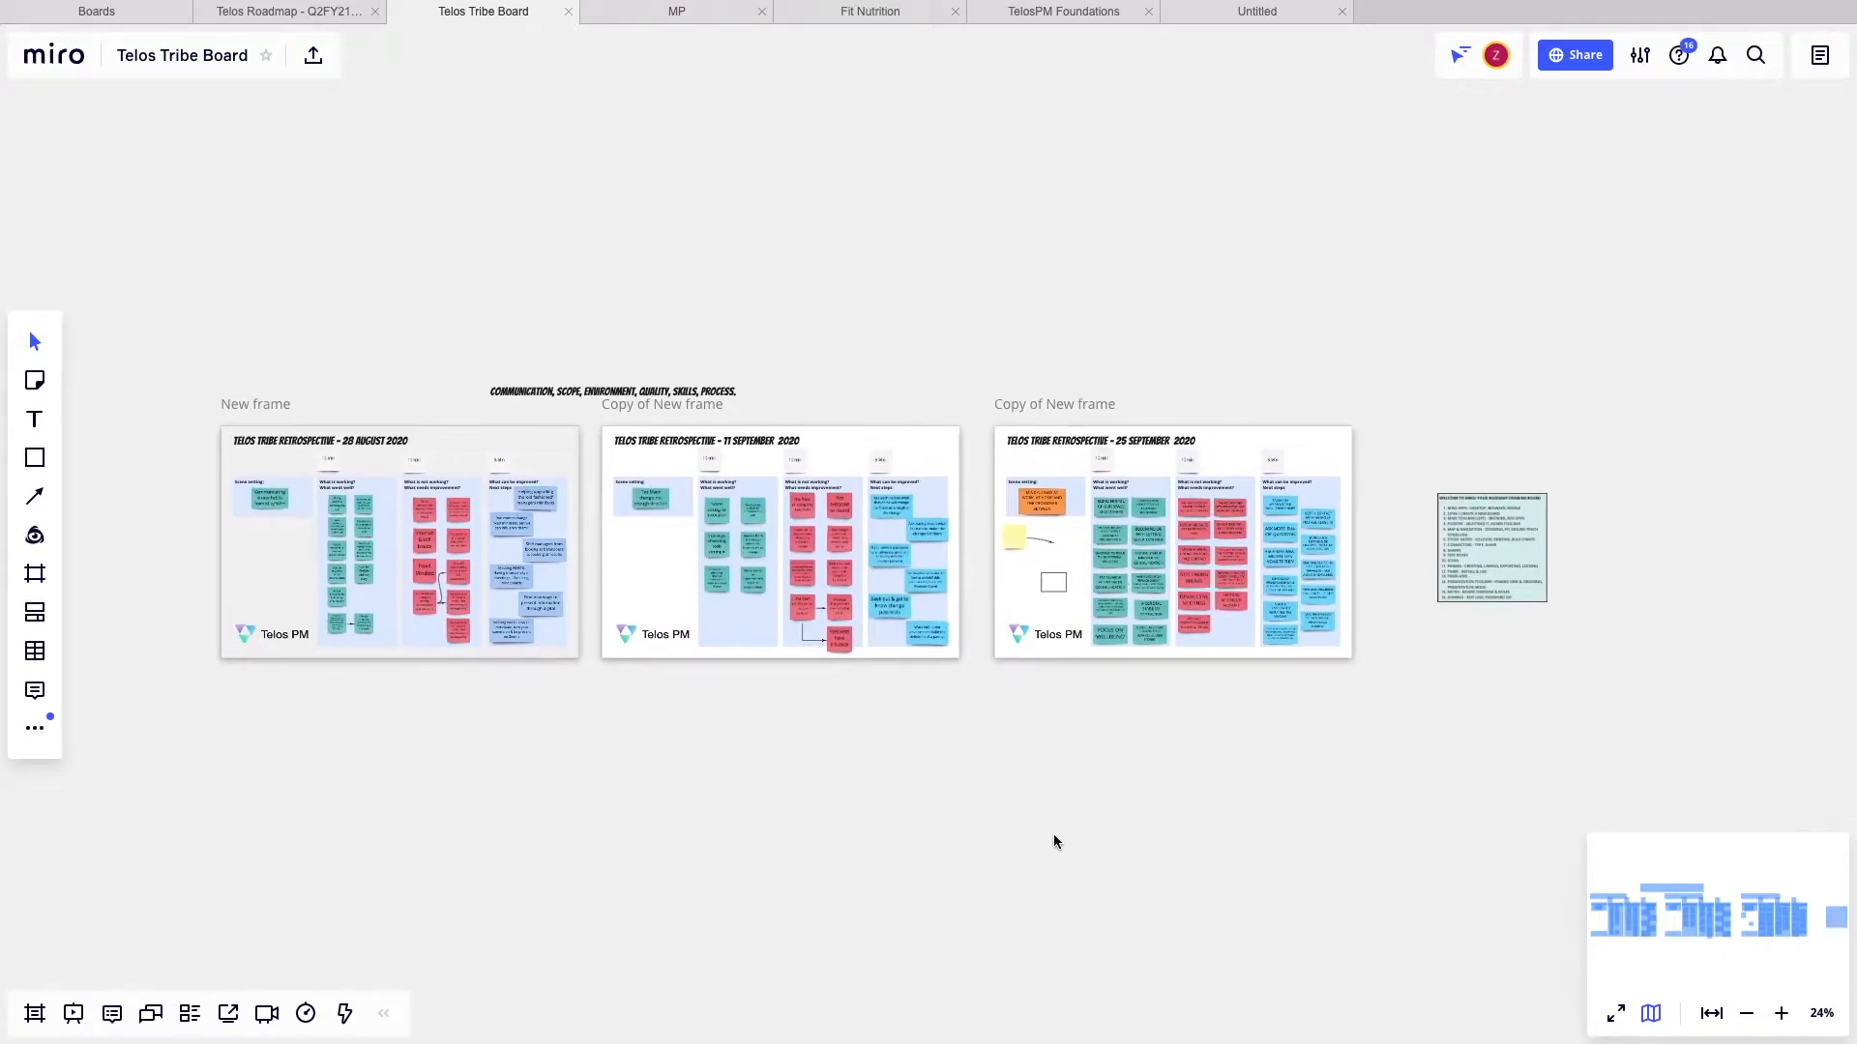
click(1618, 1013)
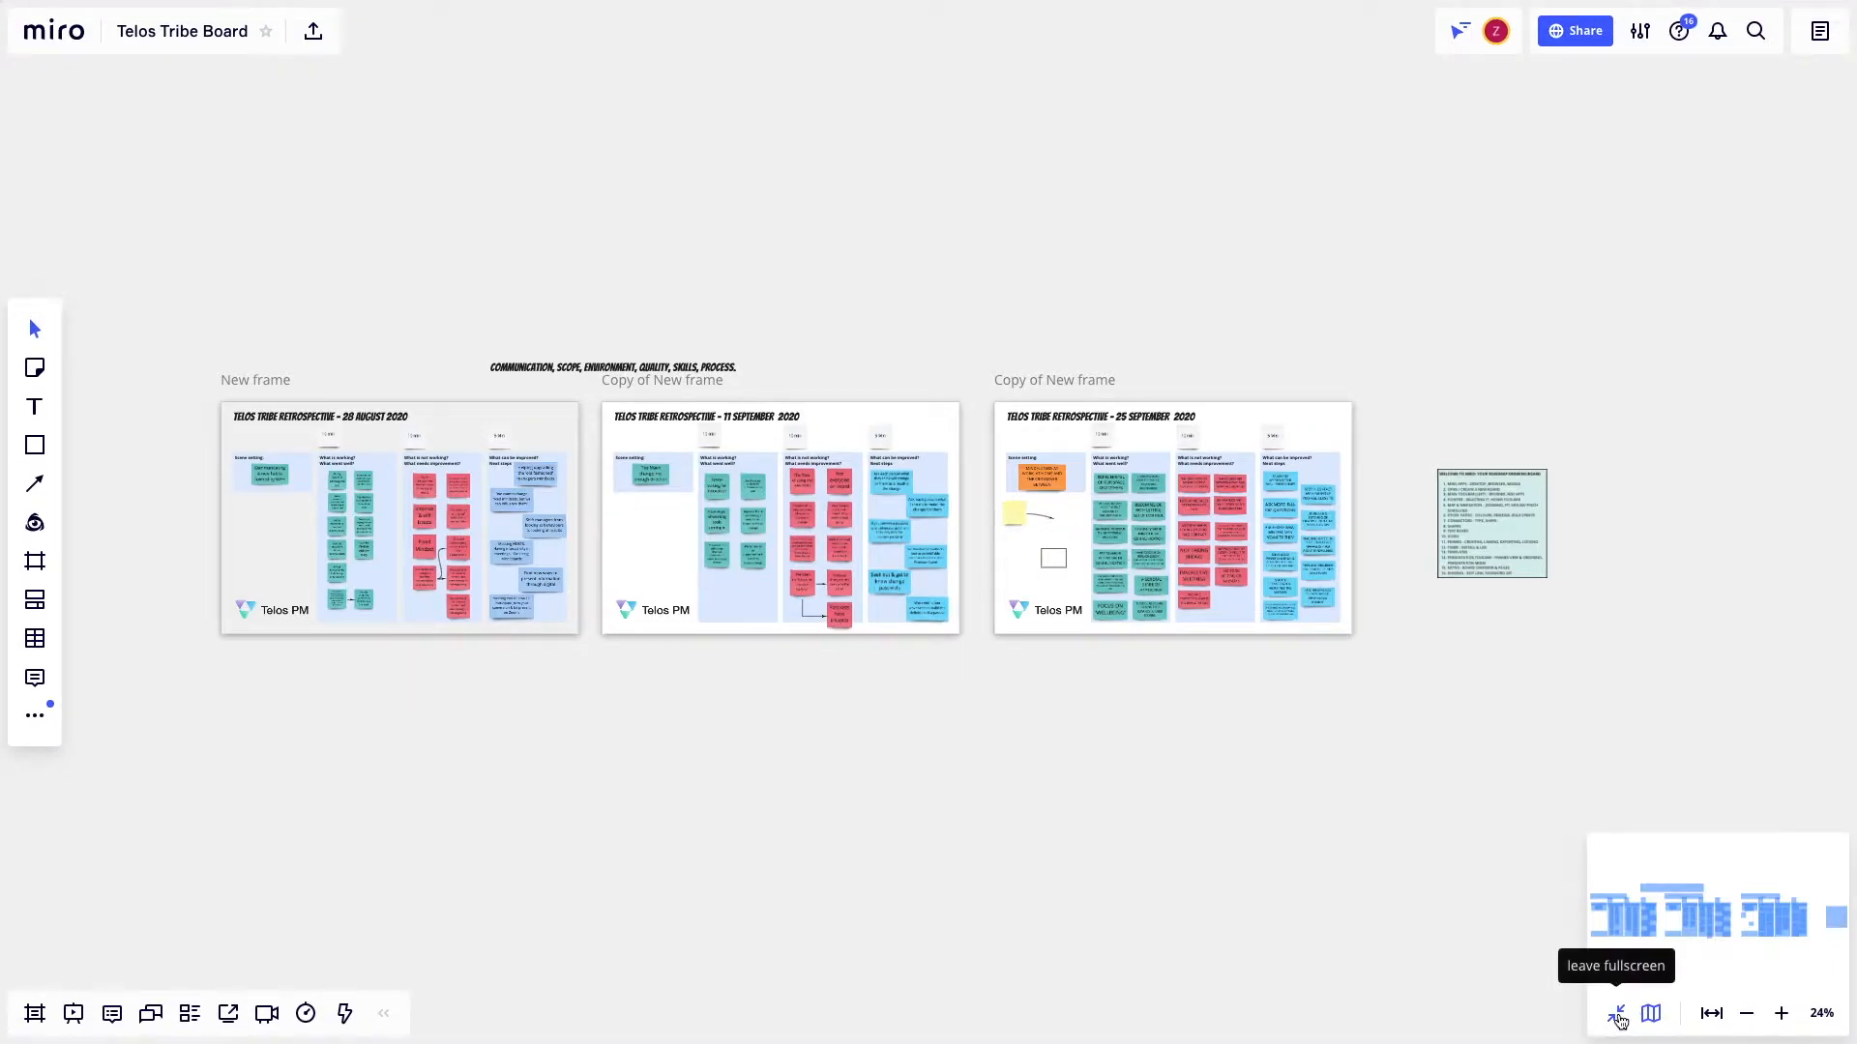
click(1618, 1013)
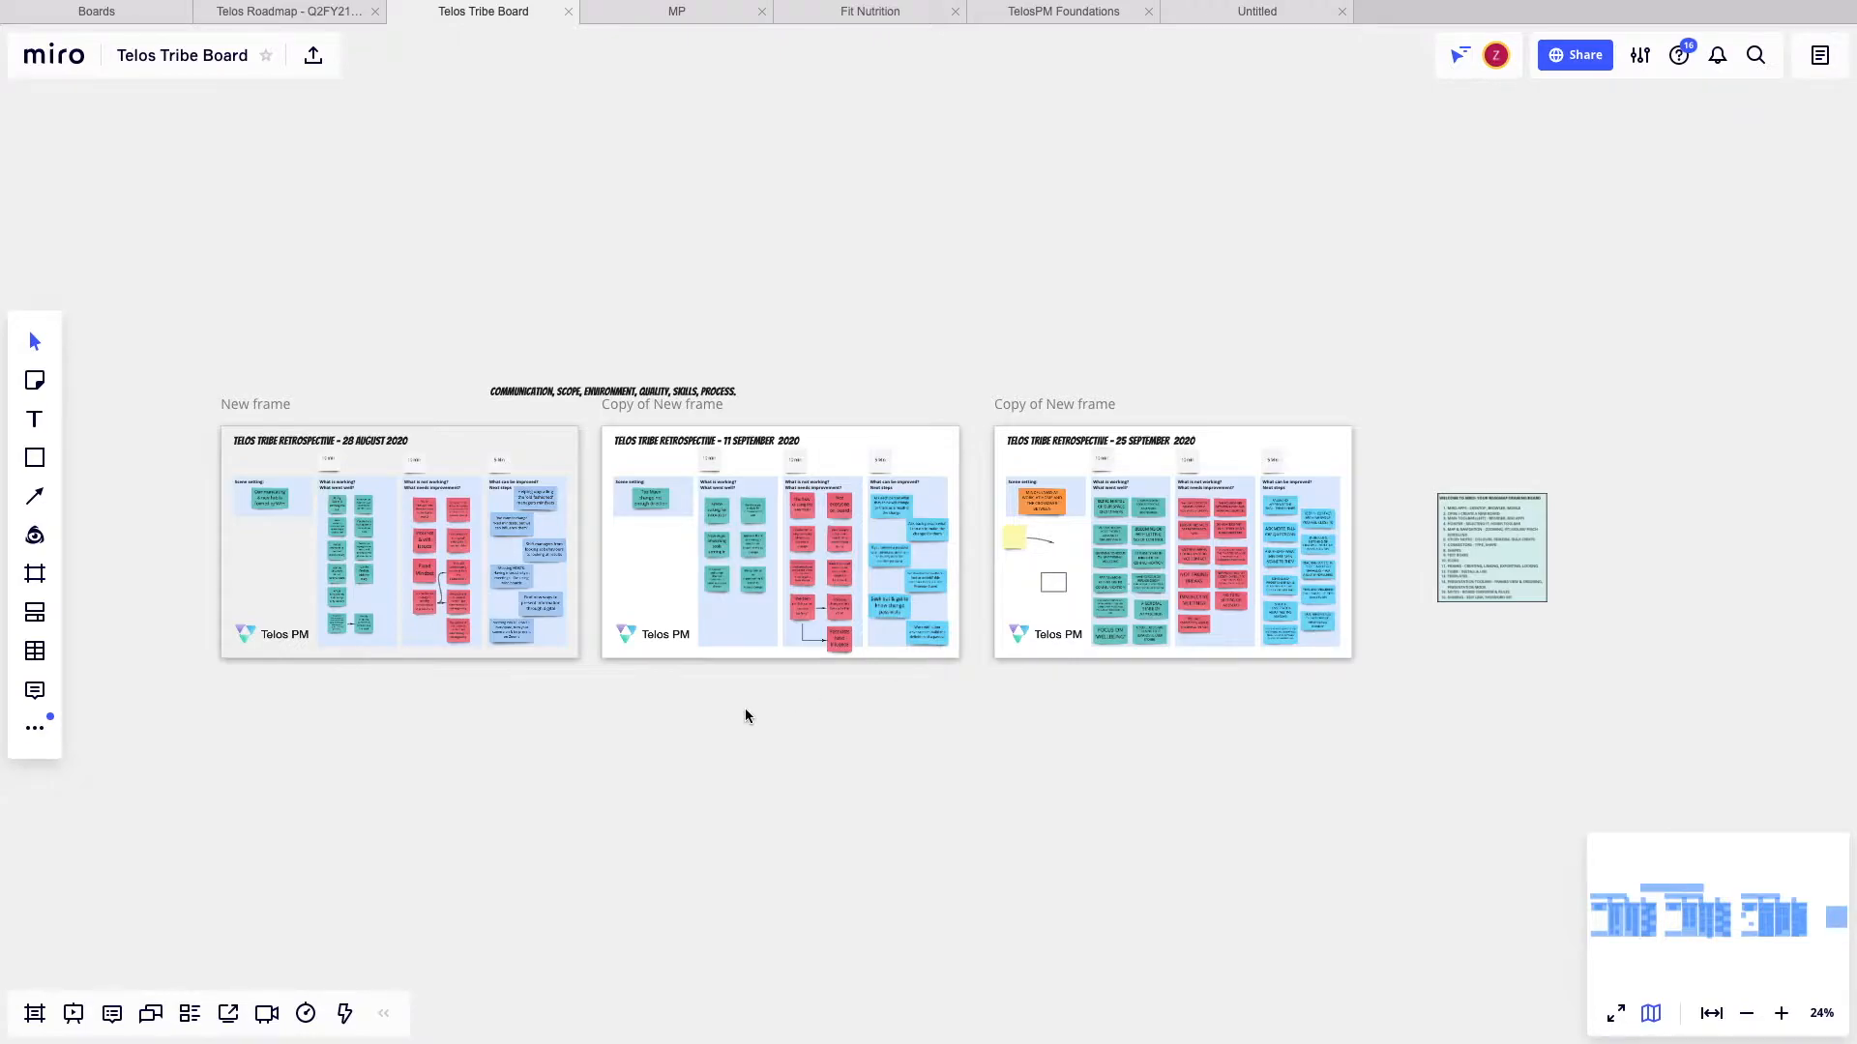
- Zoom in and out and pan across the retrospective frames, ending at the welcome list at 65% zoom
scroll(744, 706, up, 5)
scroll(745, 698, down, 8)
scroll(746, 706, up, 5)
scroll(746, 706, down, 5)
scroll(746, 706, up, 6)
scroll(746, 706, down, 4)
scroll(744, 706, right, 3)
scroll(745, 706, left, 3)
scroll(744, 706, down, 2)
scroll(745, 706, right, 2)
scroll(744, 698, right, 5)
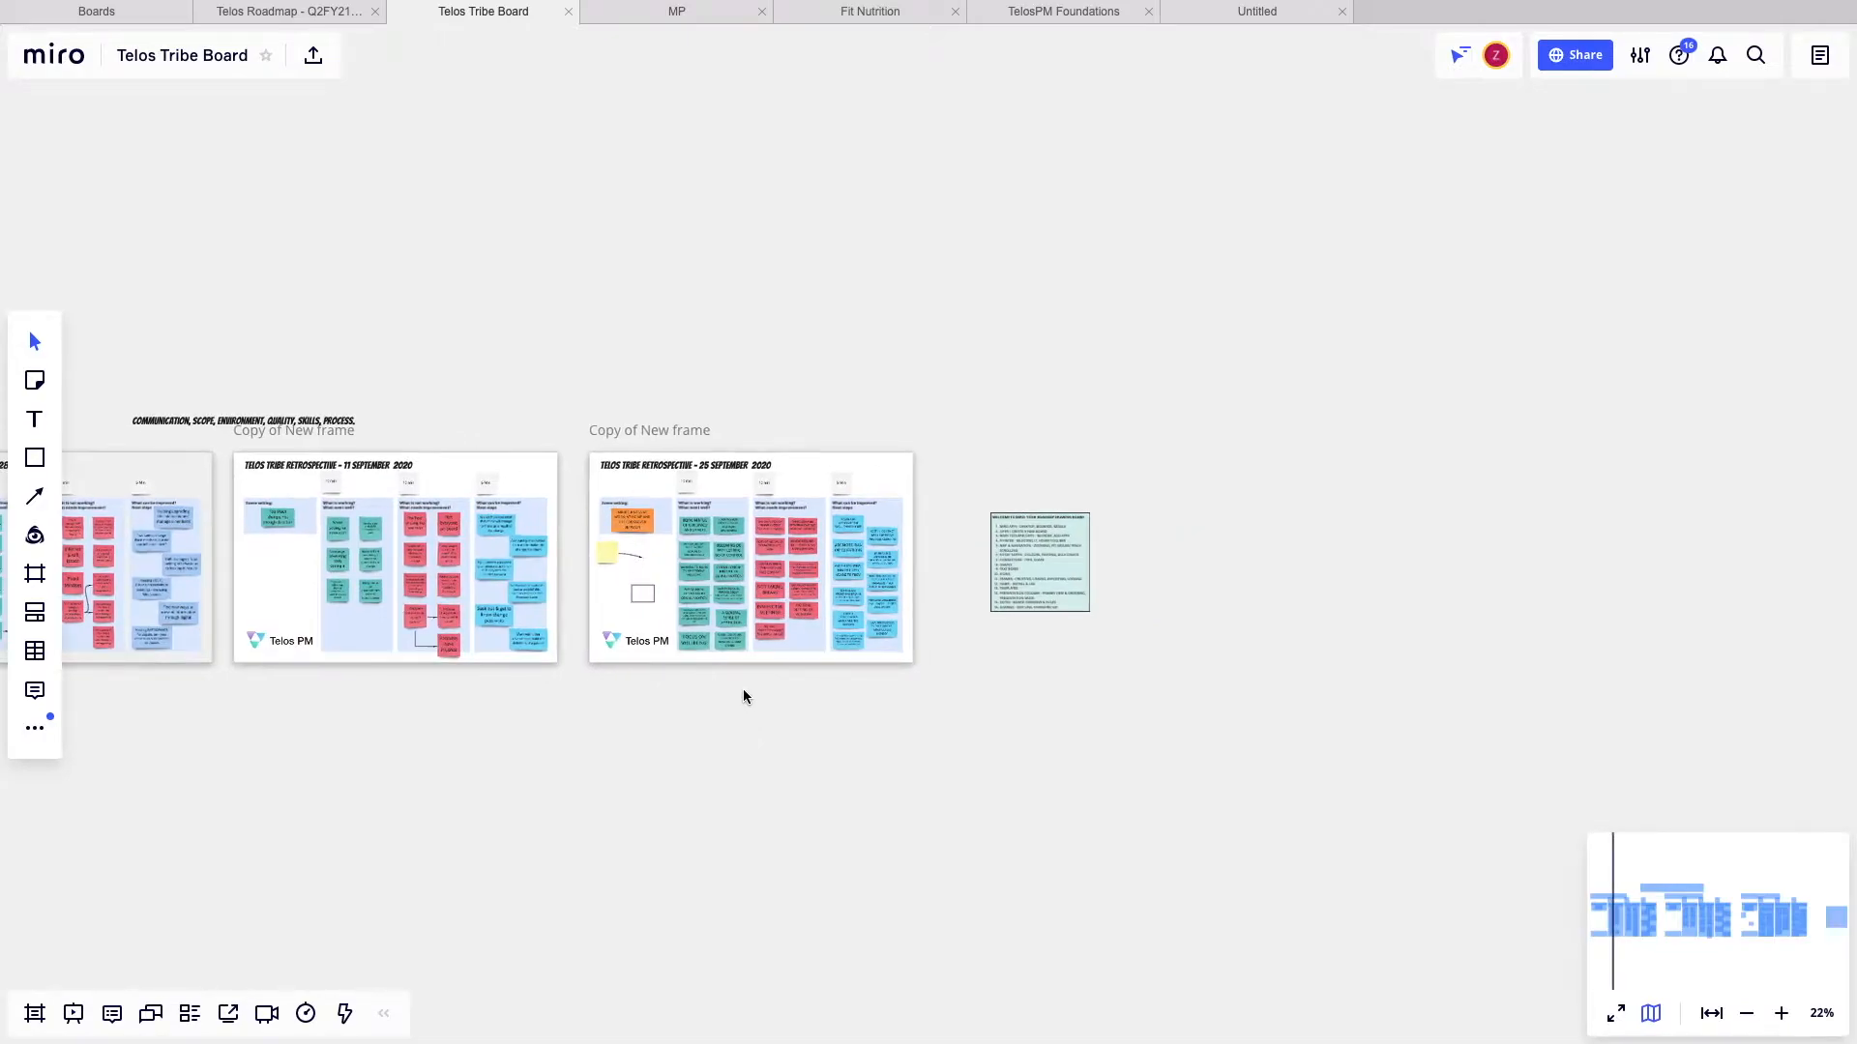
scroll(742, 688, up, 6)
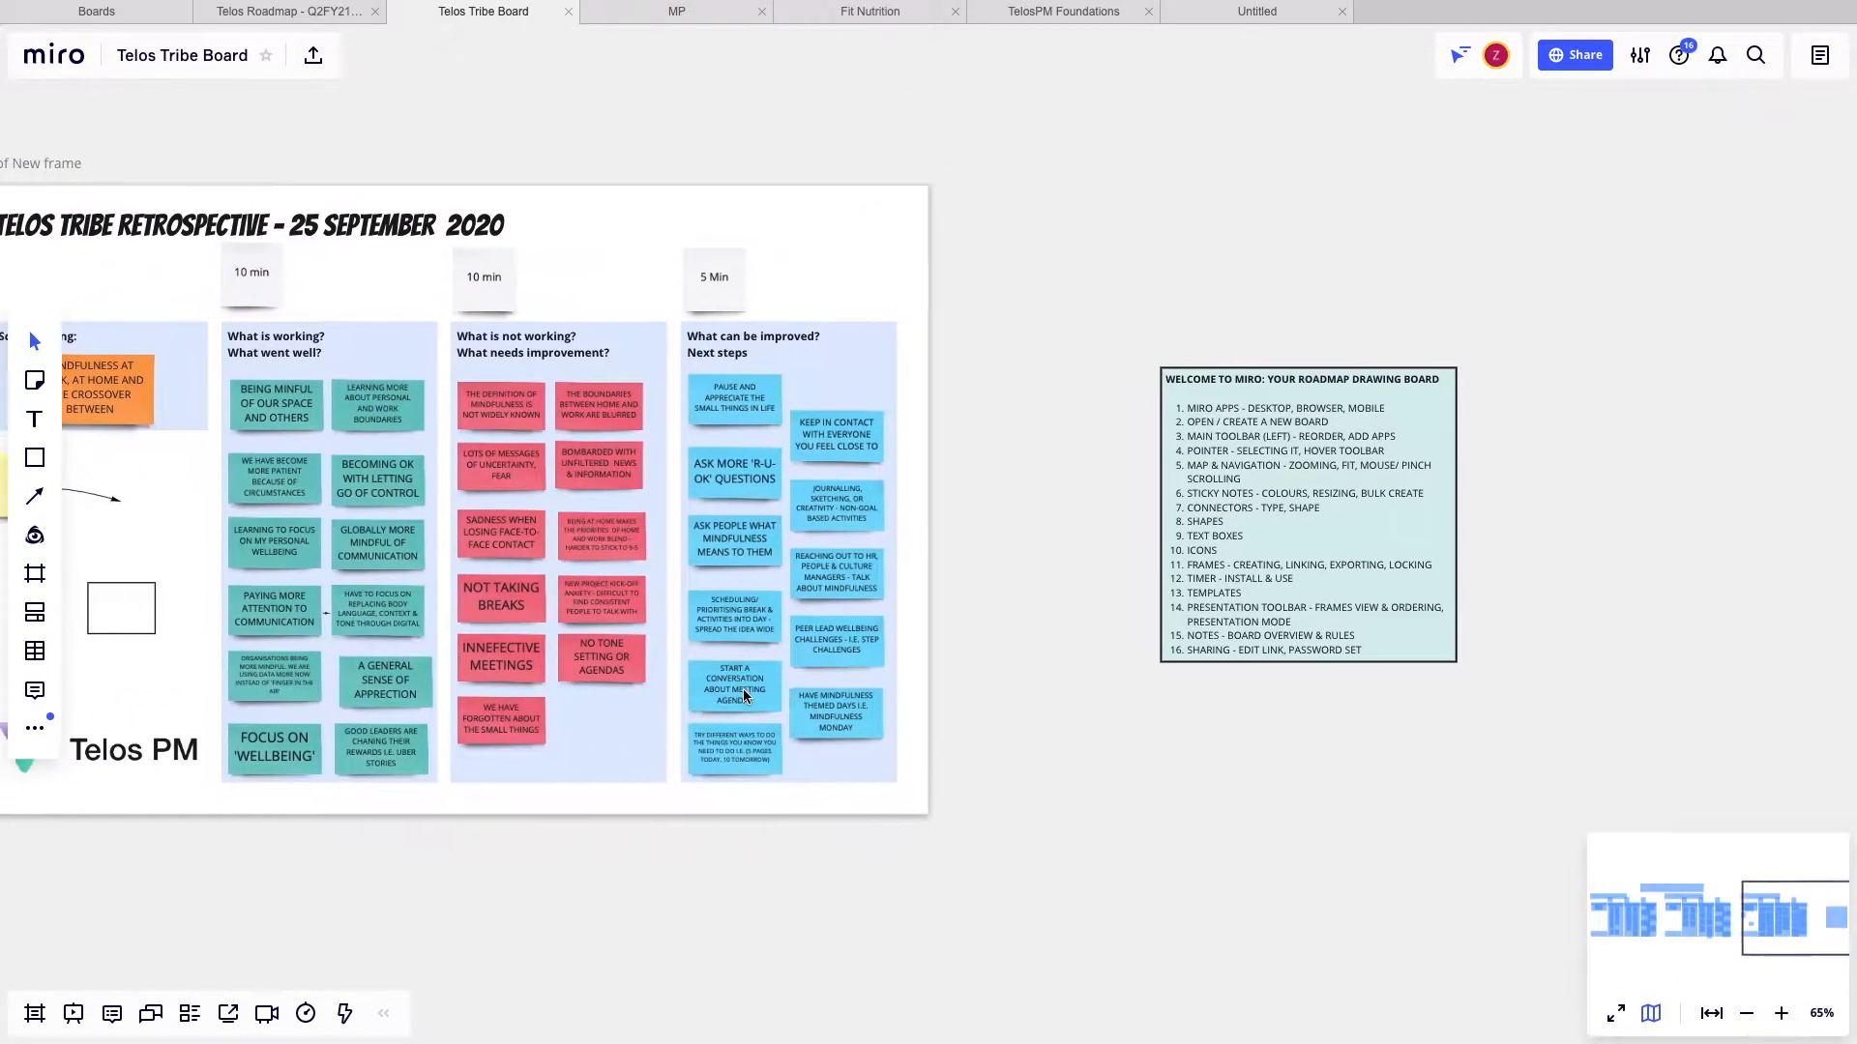
scroll(743, 689, right, 5)
scroll(743, 689, down, 1)
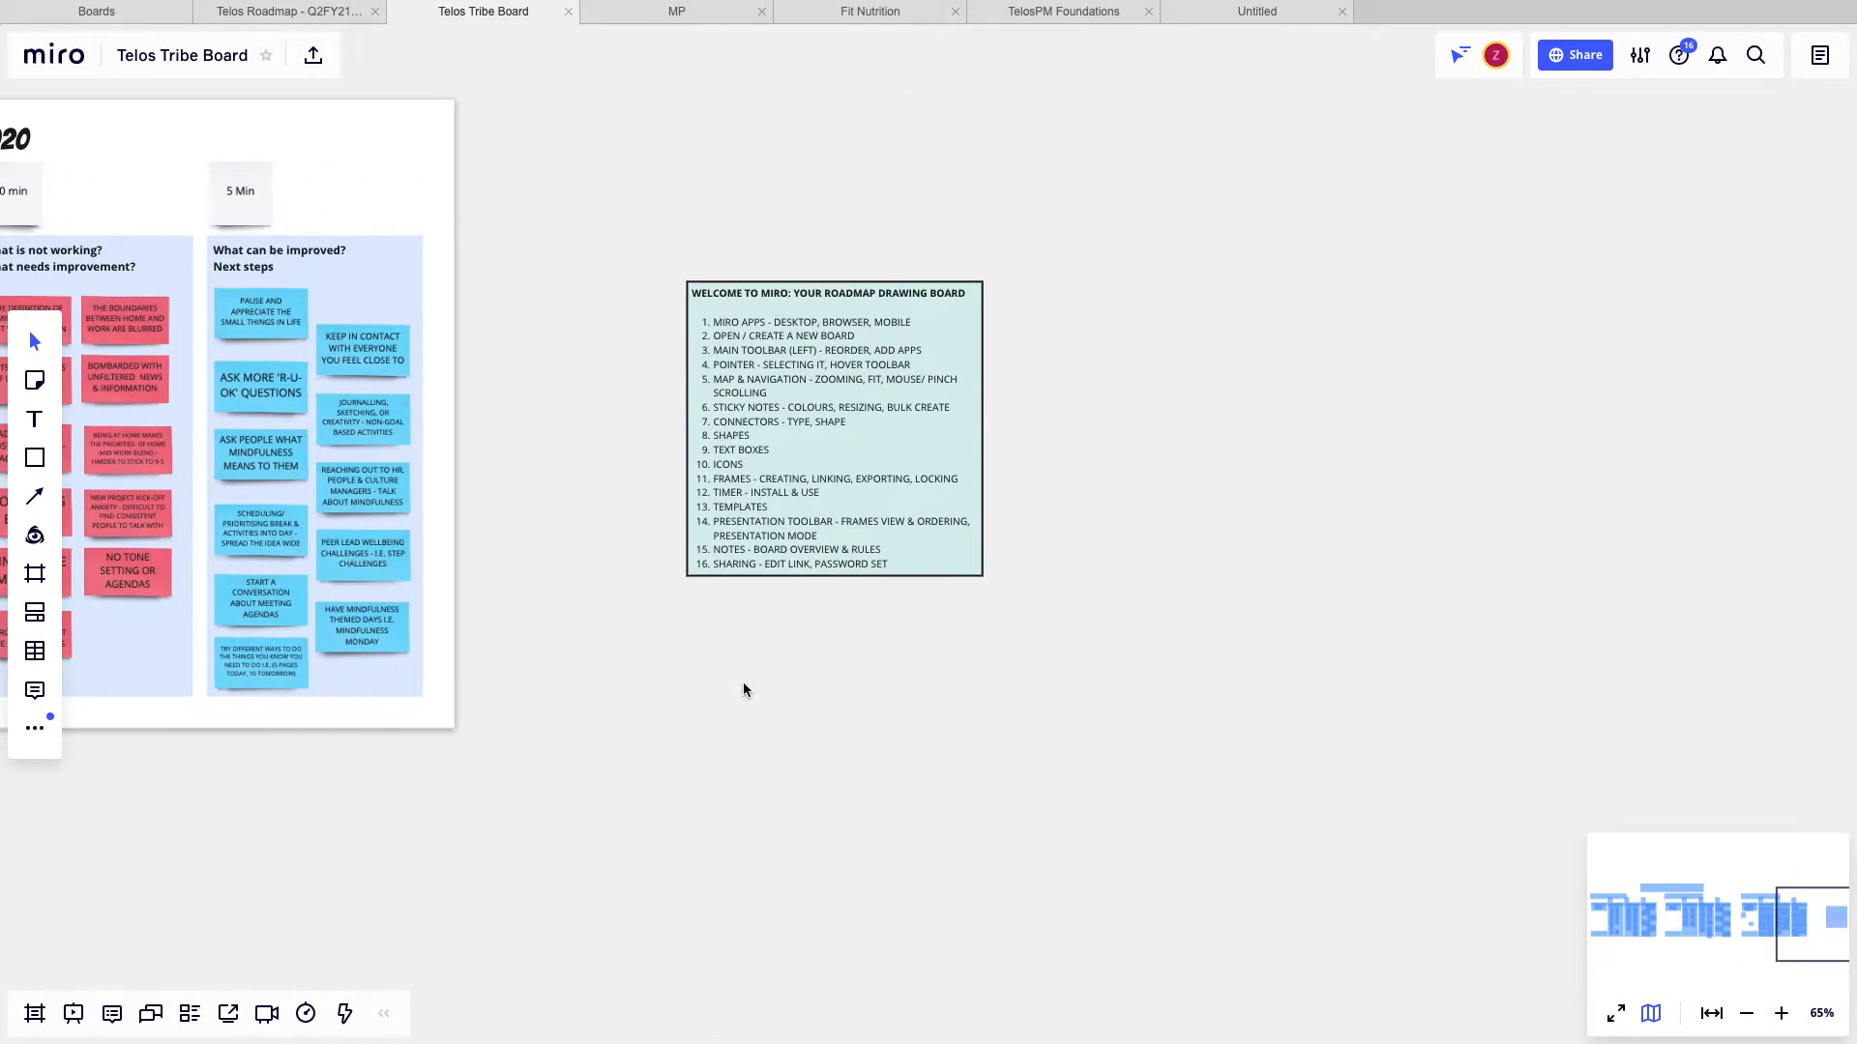
- Demonstrate zooming in and out around the welcome list, ending with the list filling most of the view
scroll(744, 688, up, 3)
scroll(744, 688, down, 3)
scroll(744, 688, up, 4)
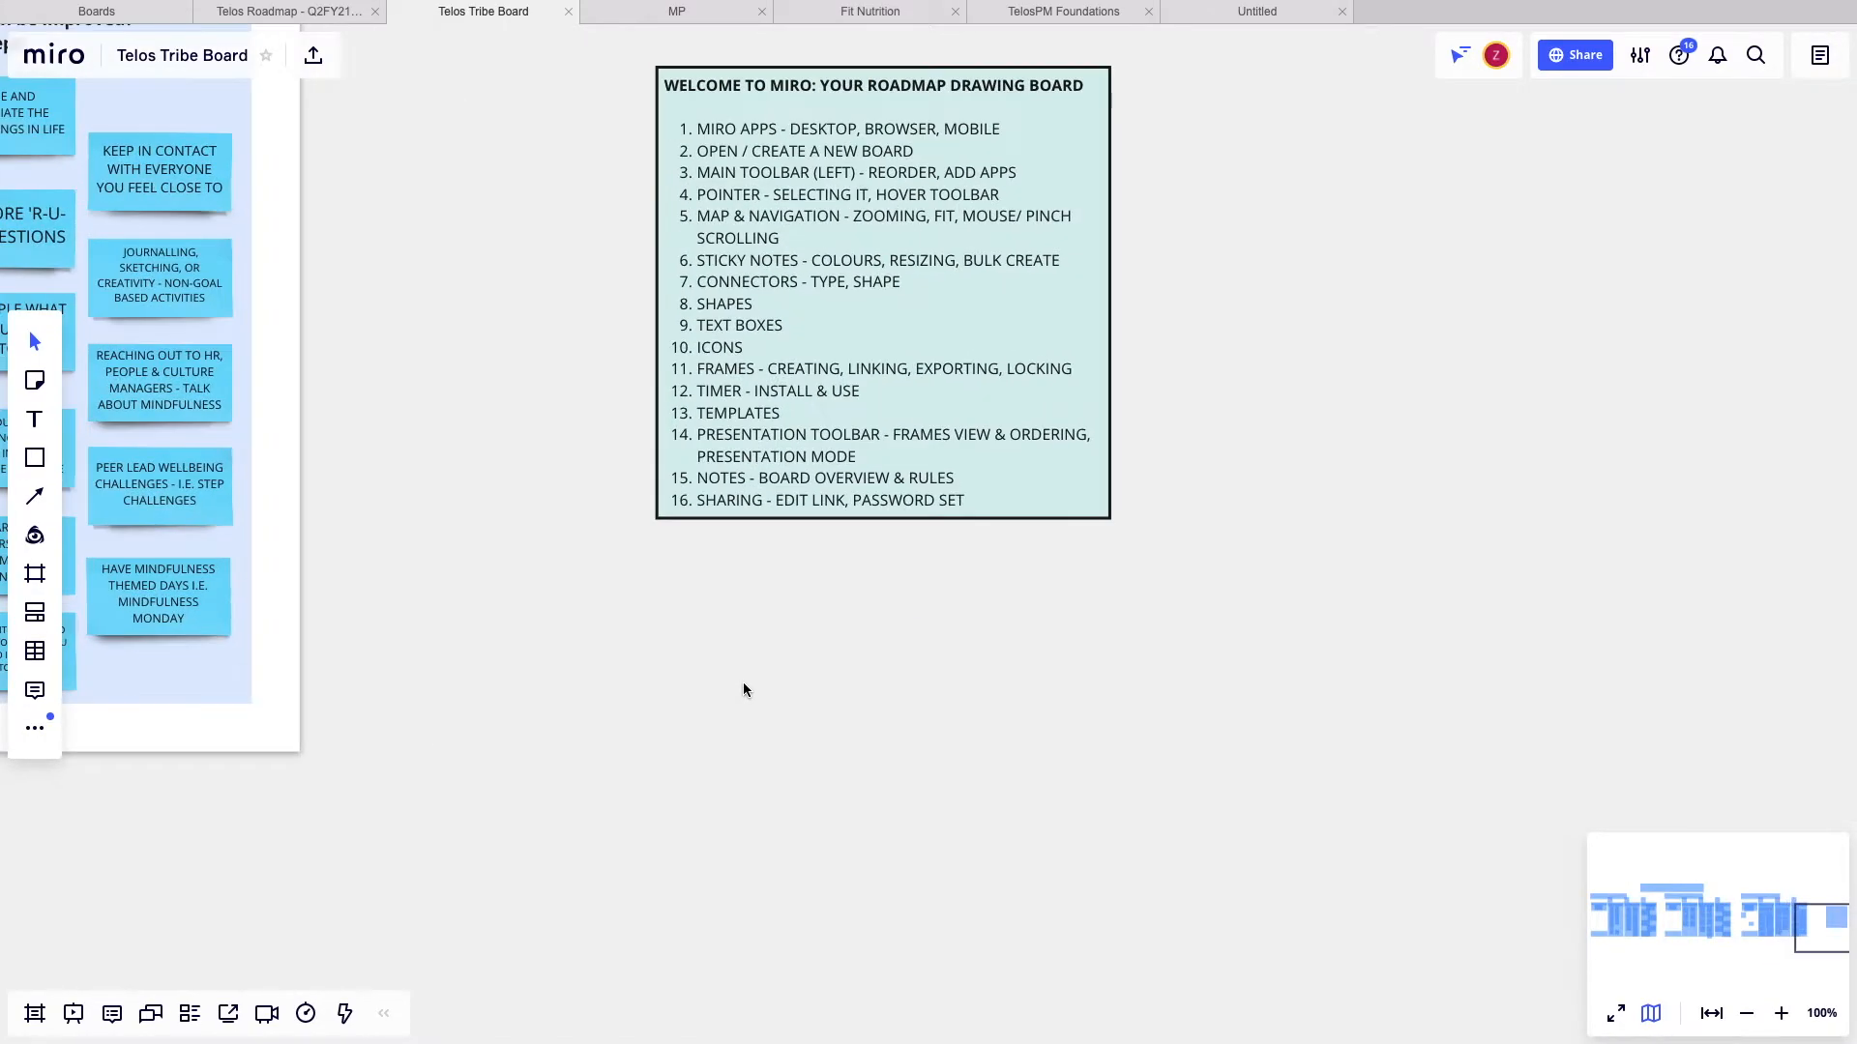
scroll(744, 689, up, 3)
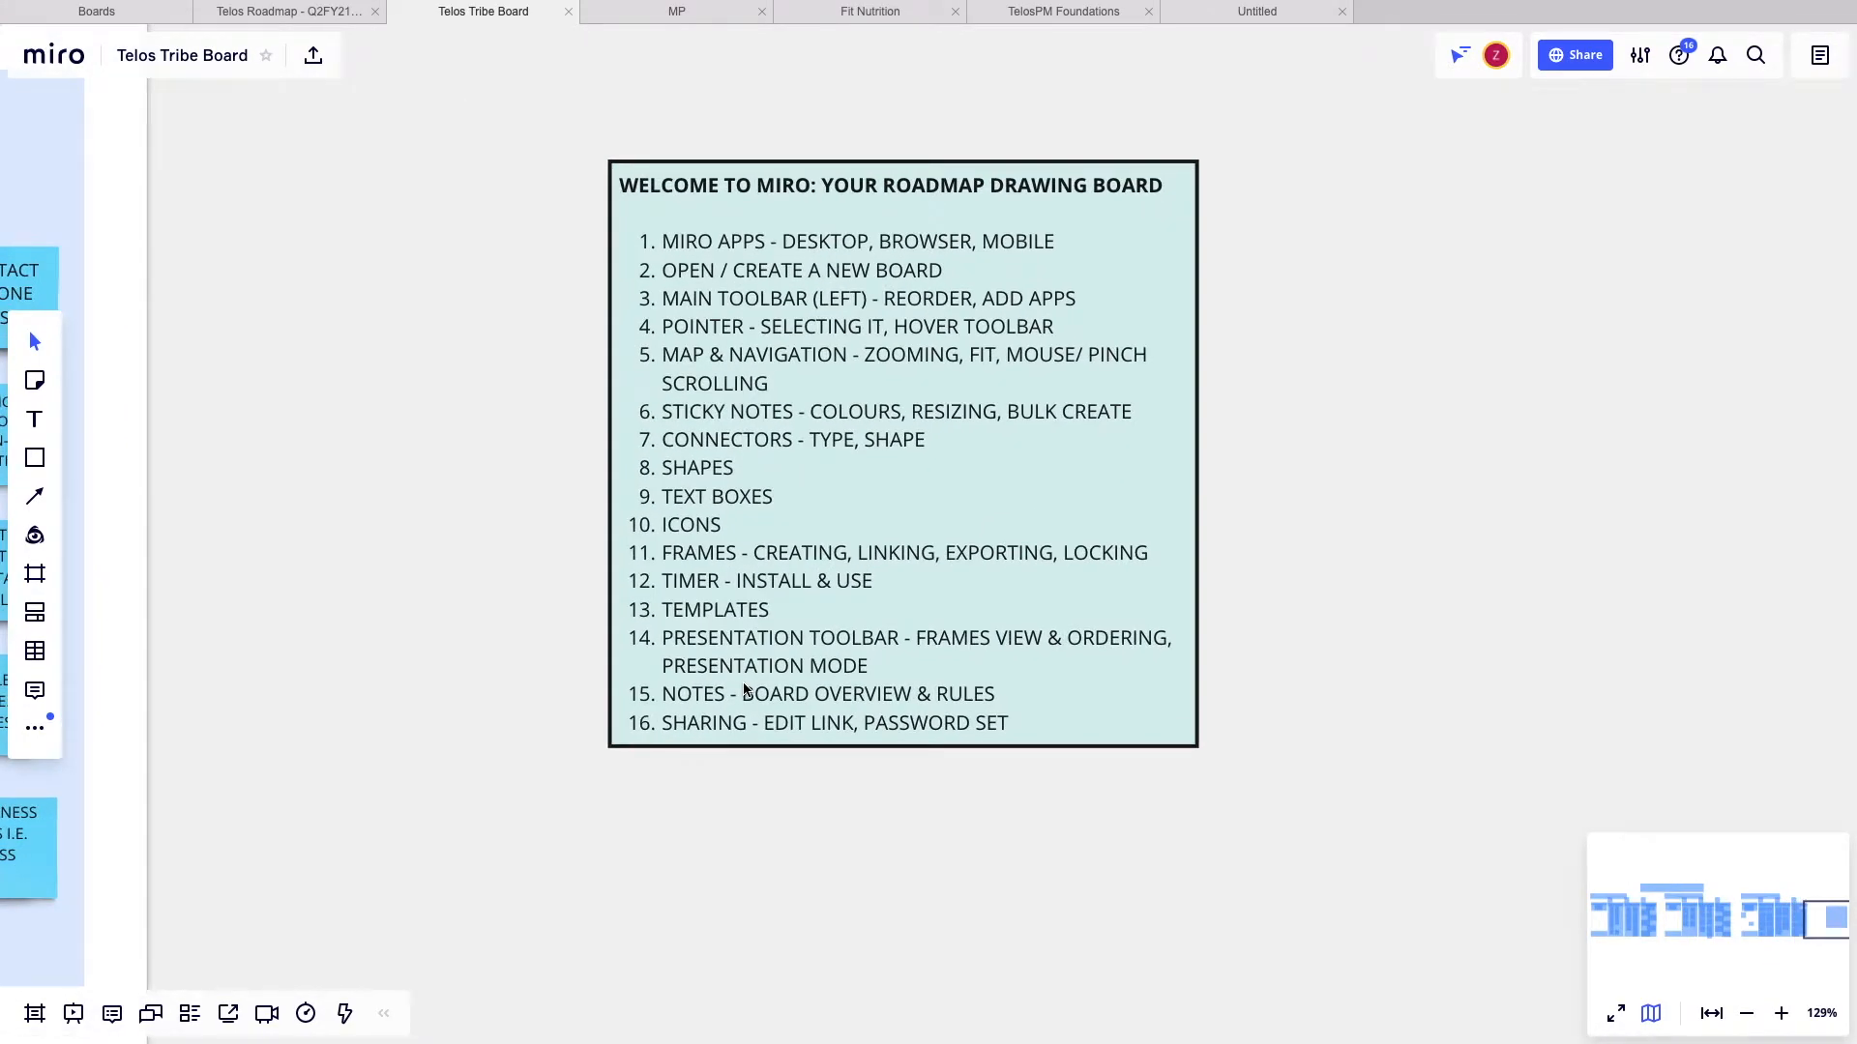
scroll(744, 688, down, 8)
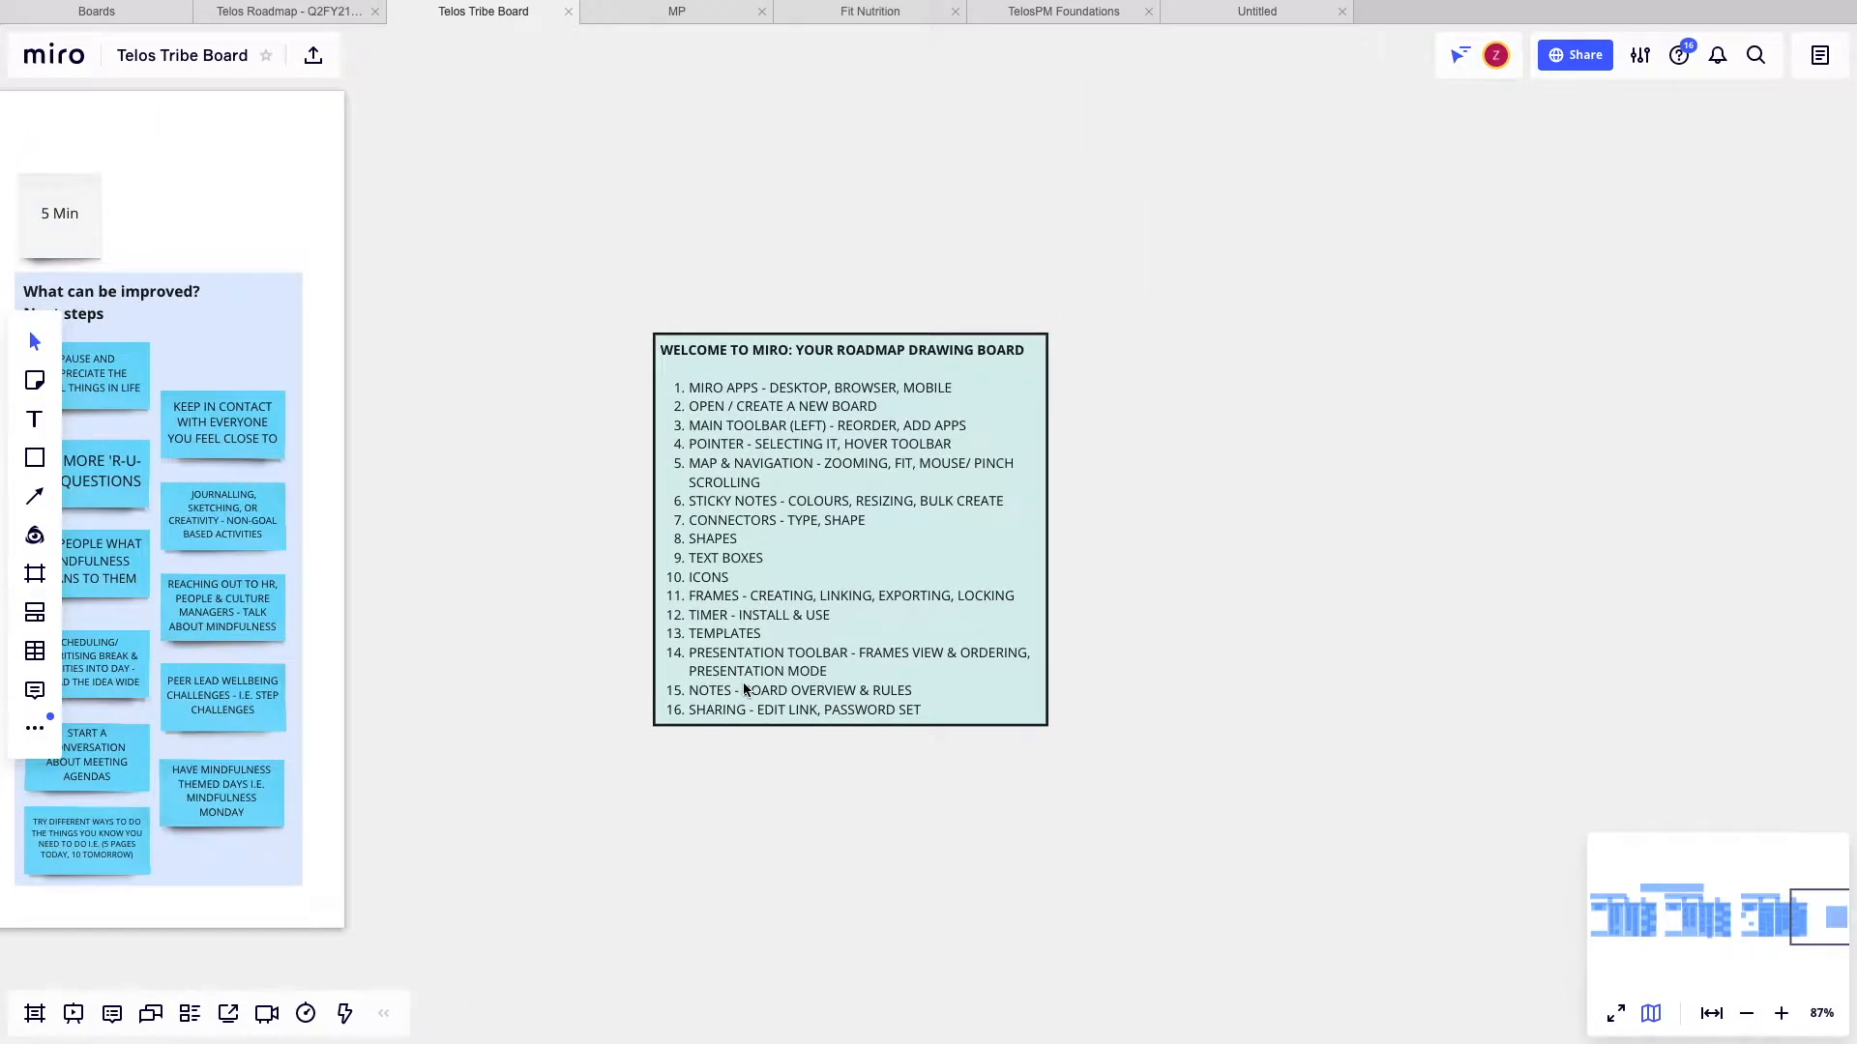
scroll(743, 689, down, 2)
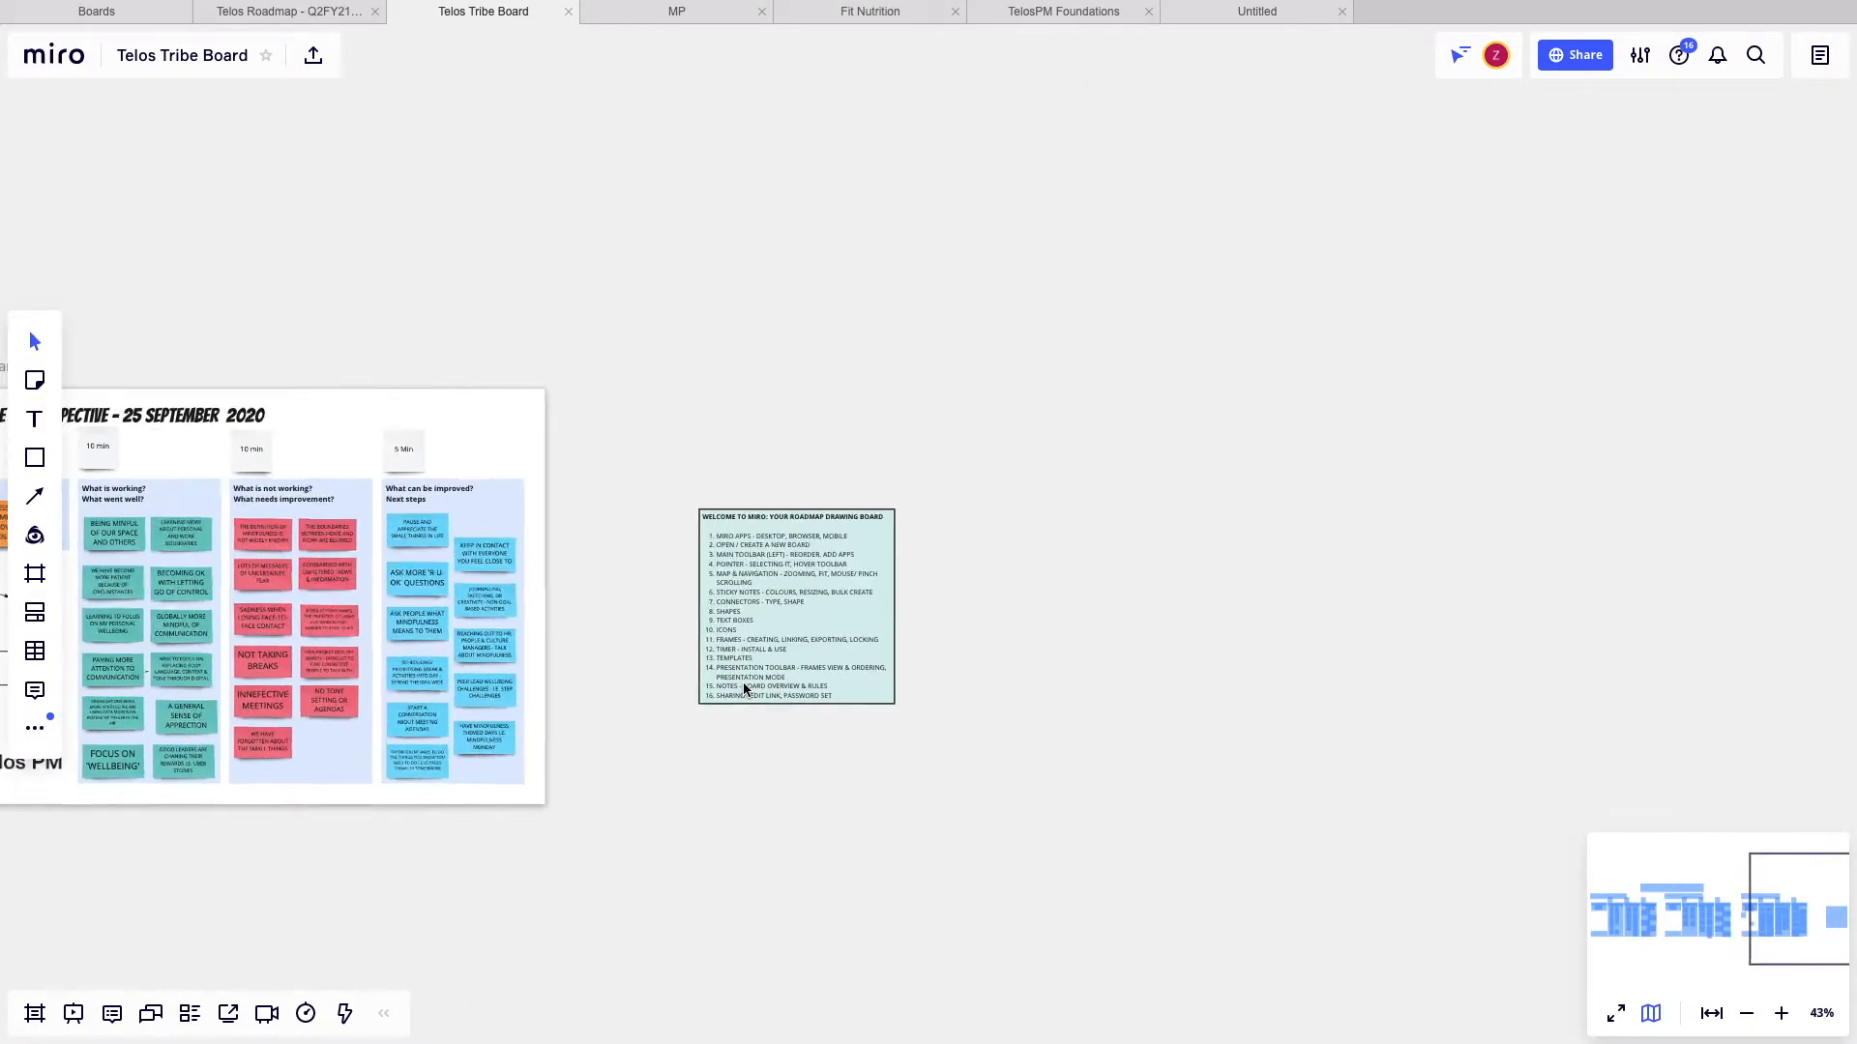
scroll(742, 688, up, 5)
scroll(743, 685, up, 8)
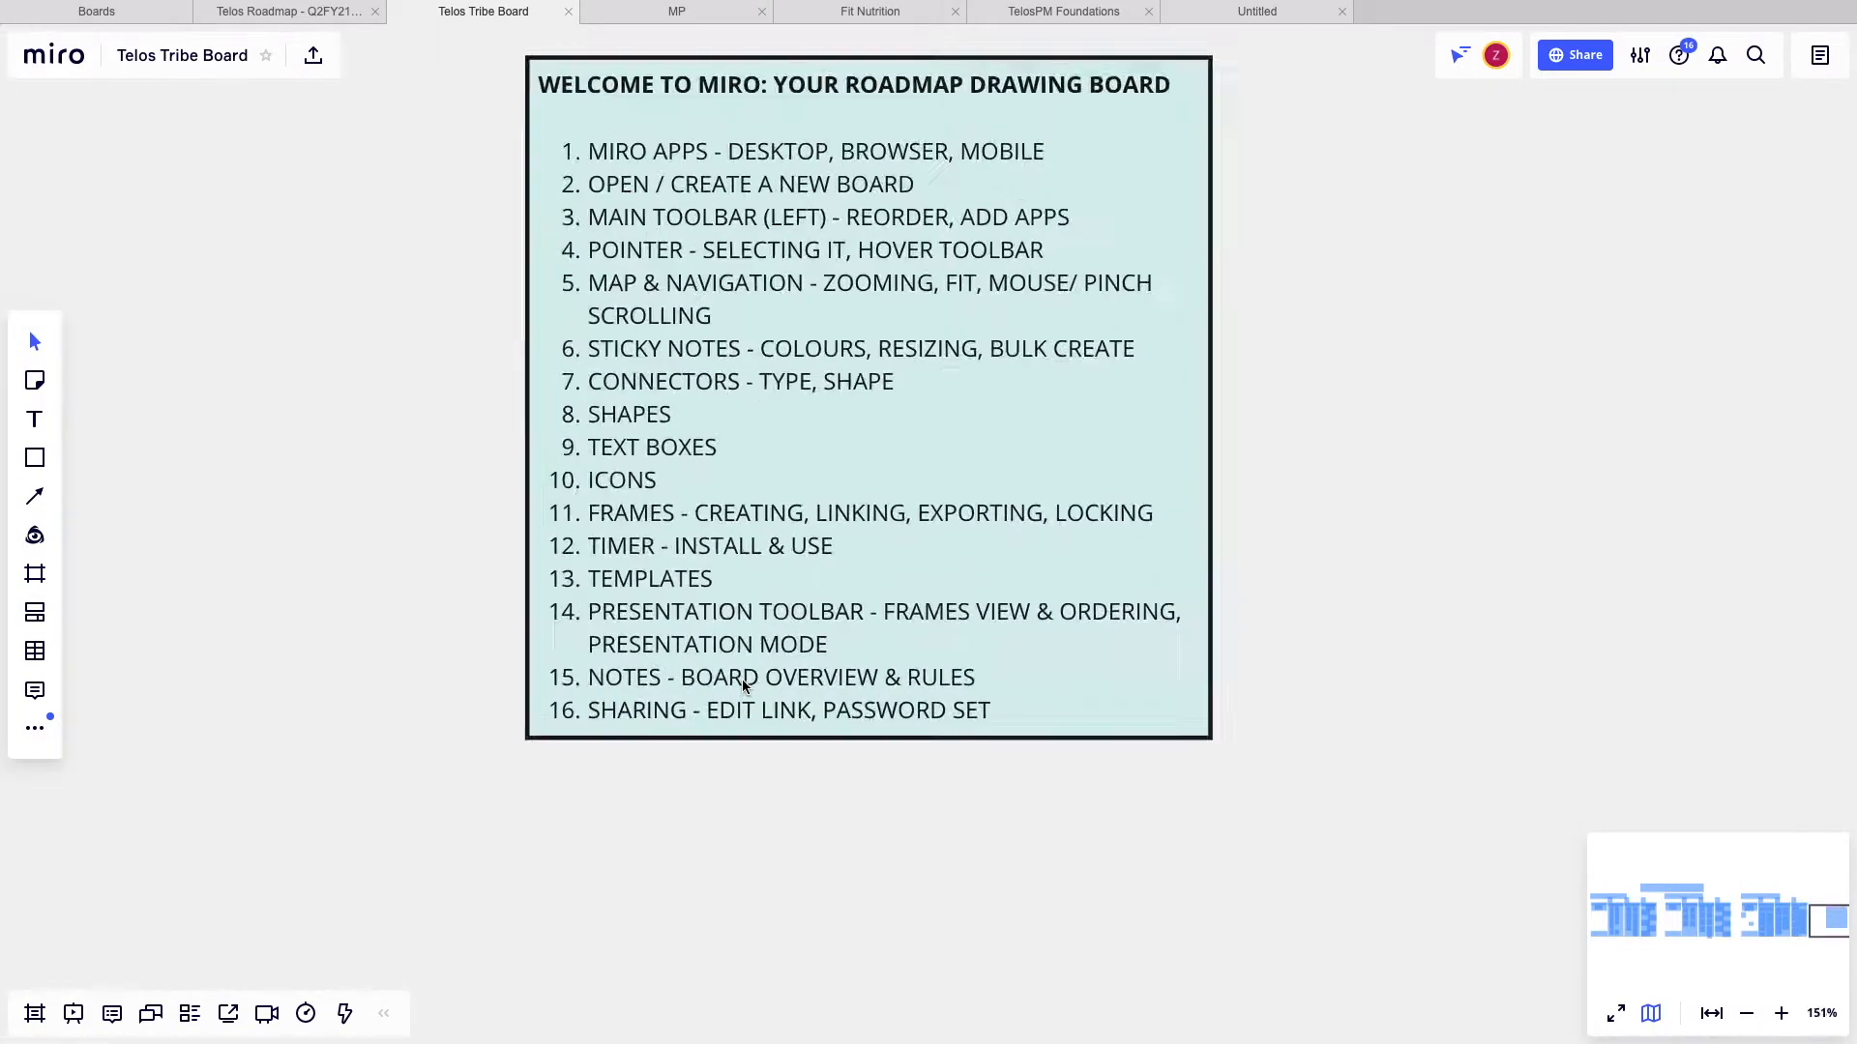
scroll(654, 472, down, 1)
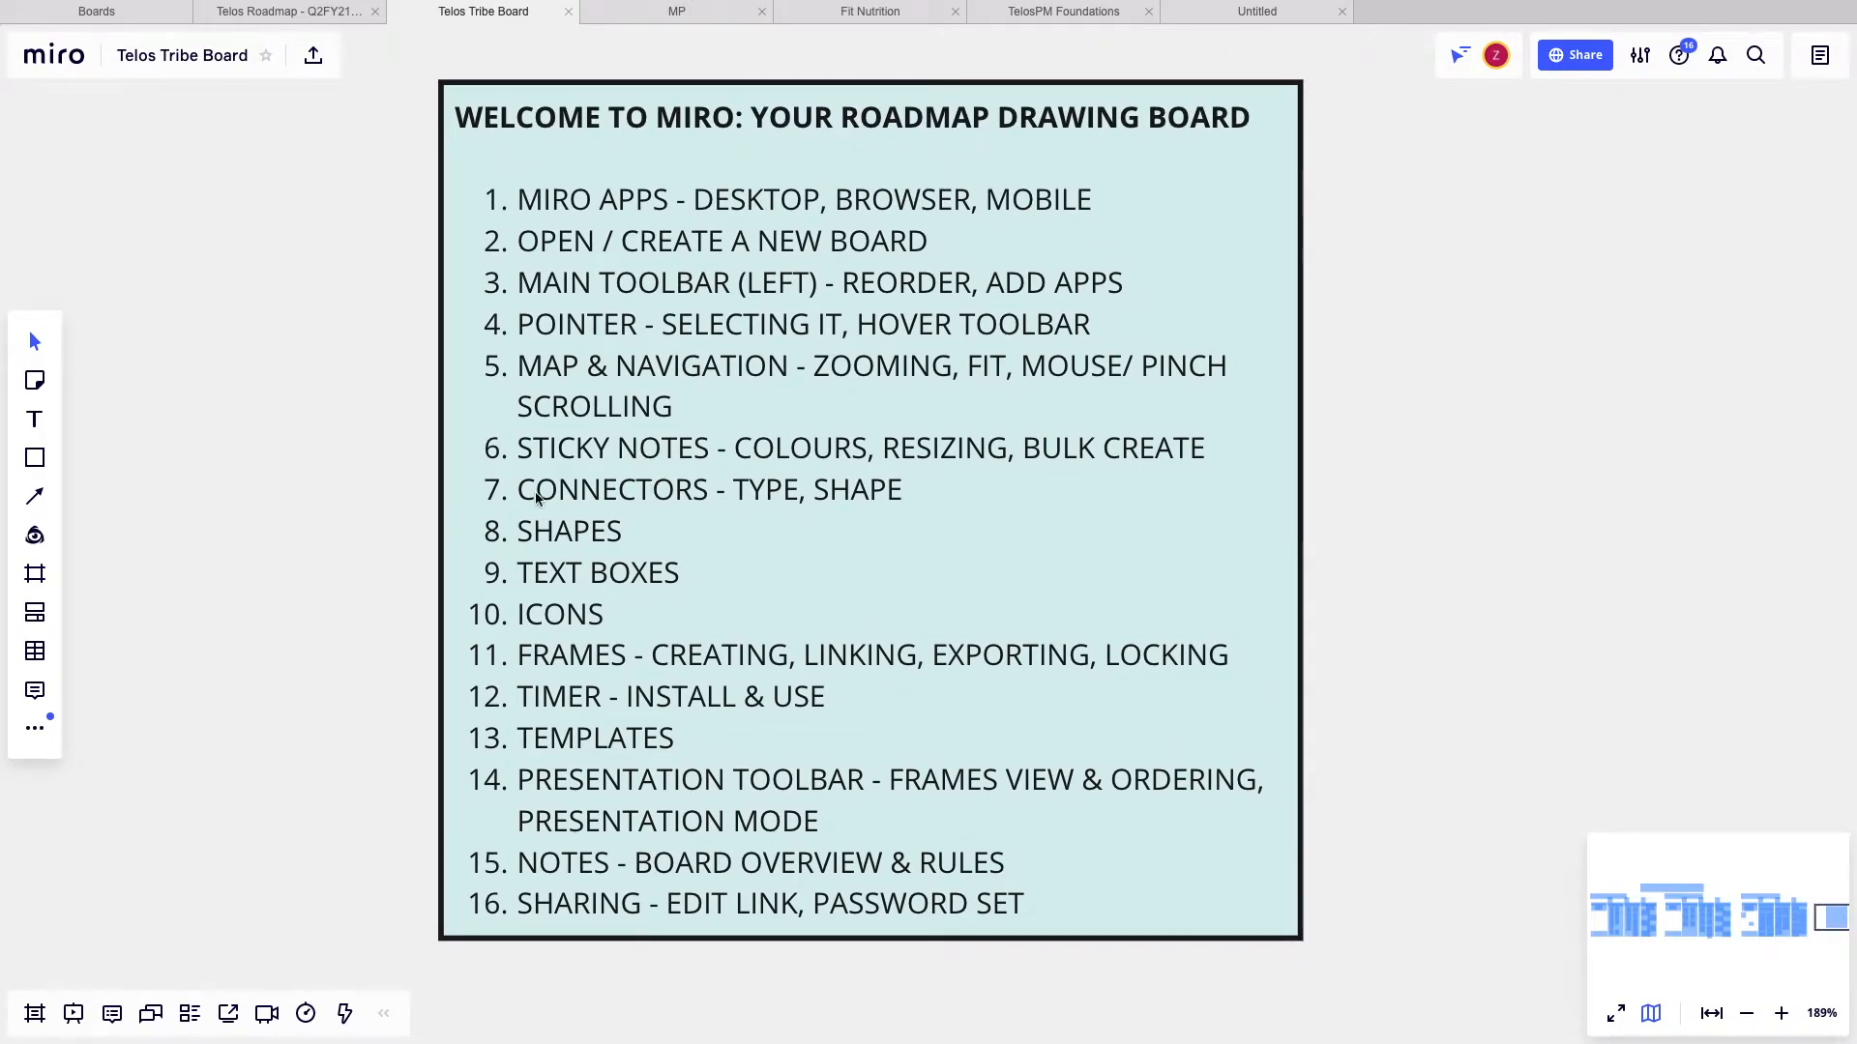
- Pan the board sideways around the welcome list, leaving empty canvas beside it
scroll(325, 513, right, 1)
scroll(324, 510, left, 2)
scroll(324, 510, up, 1)
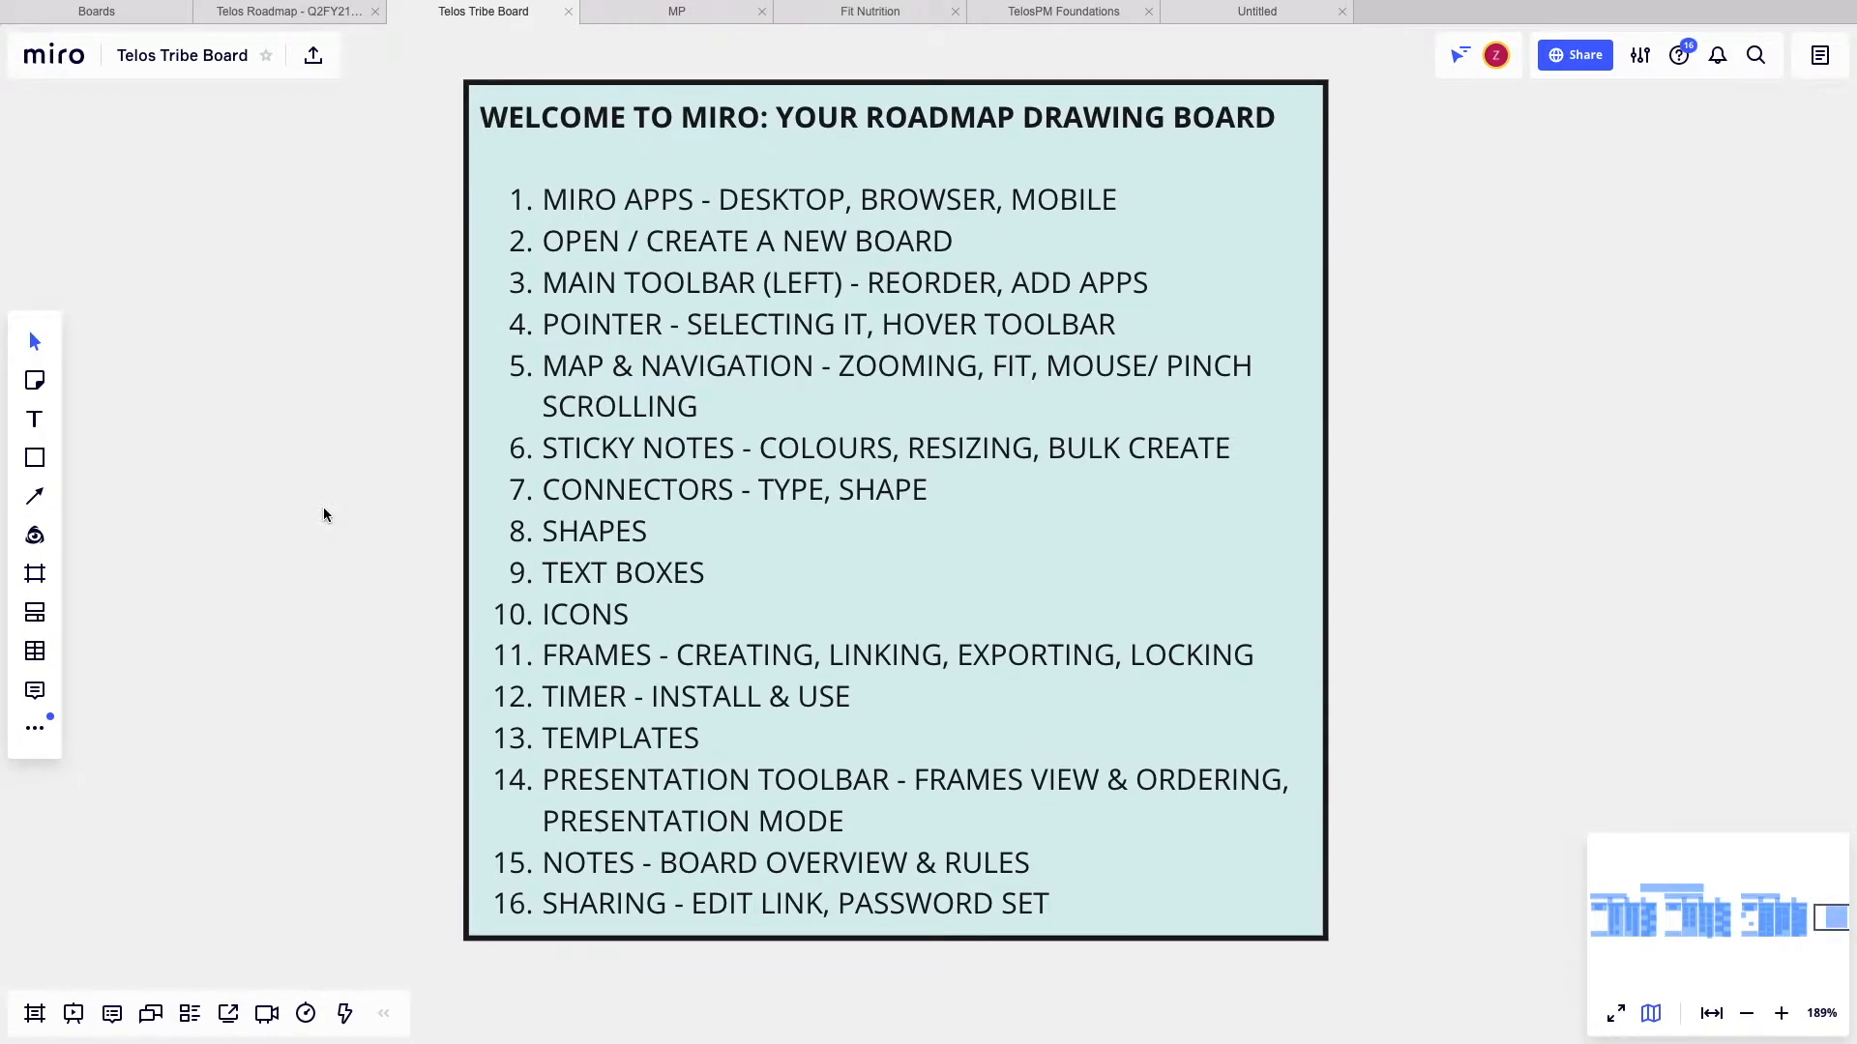
scroll(324, 510, left, 1)
scroll(324, 510, right, 3)
scroll(323, 506, right, 5)
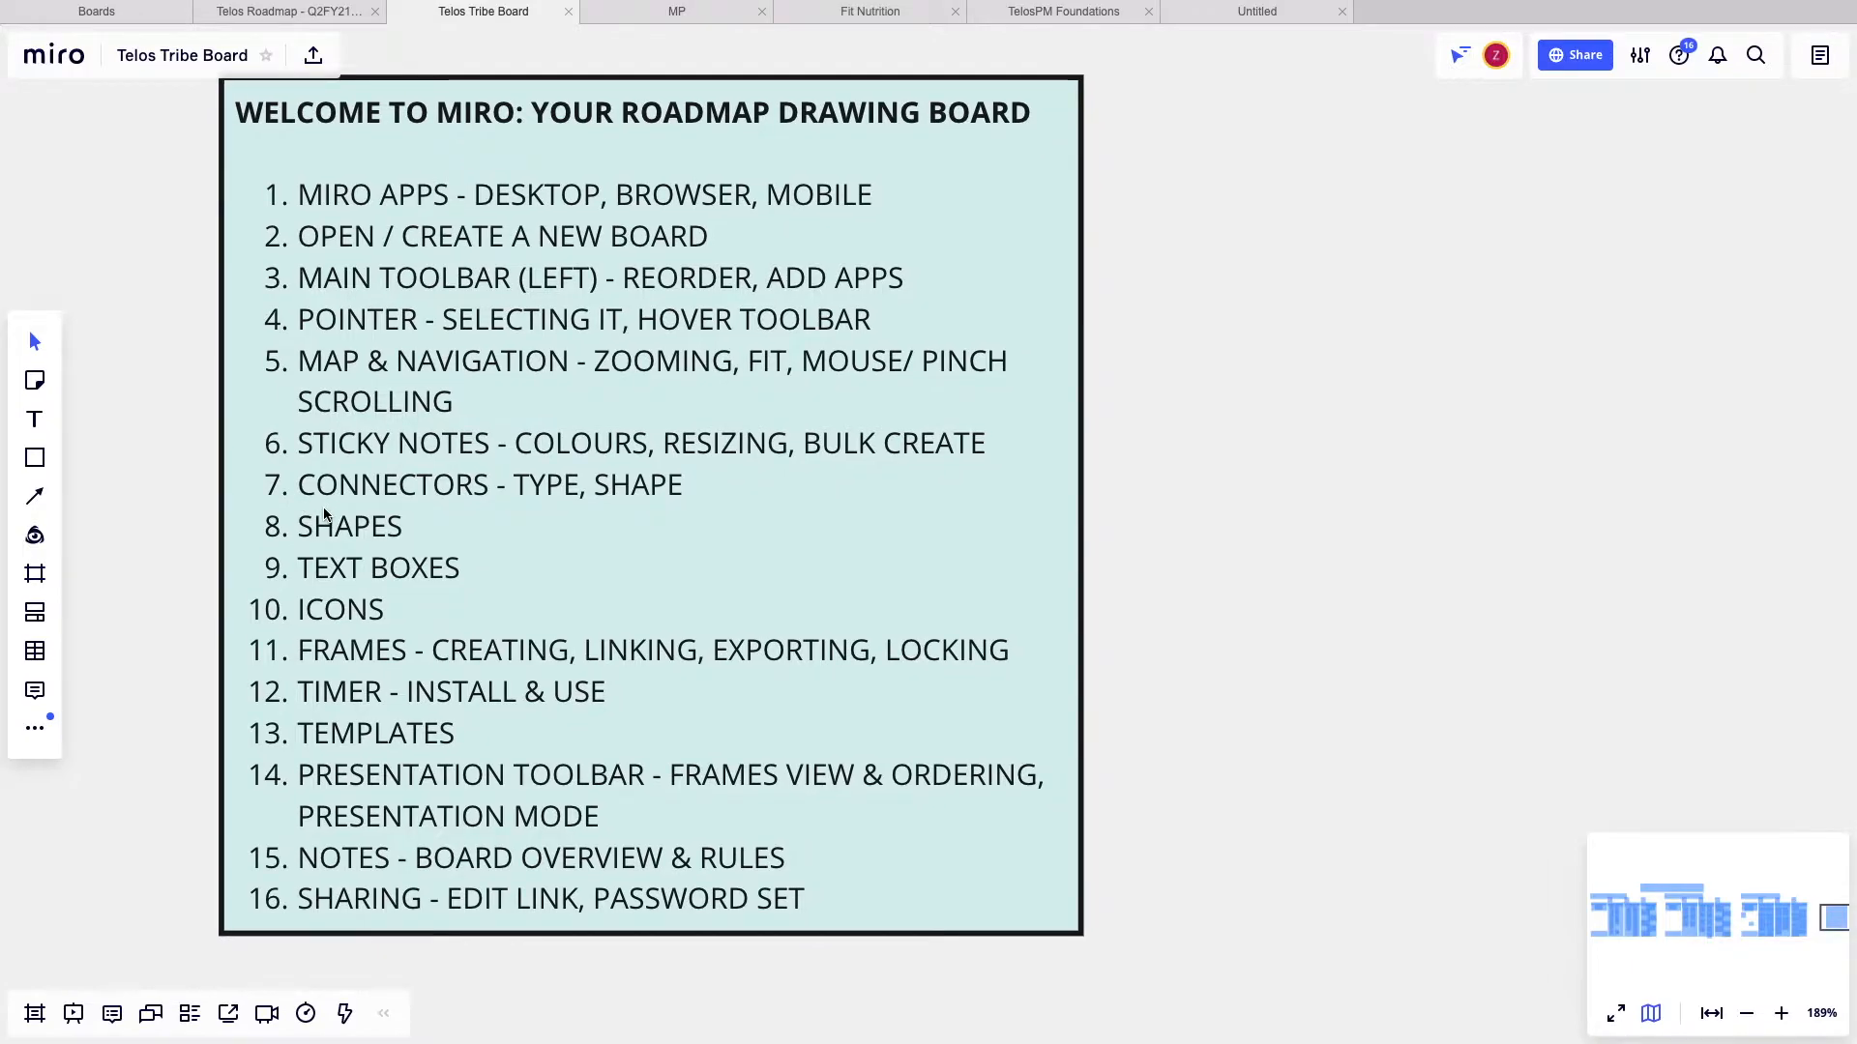
scroll(323, 507, down, 2)
scroll(372, 543, left, 3)
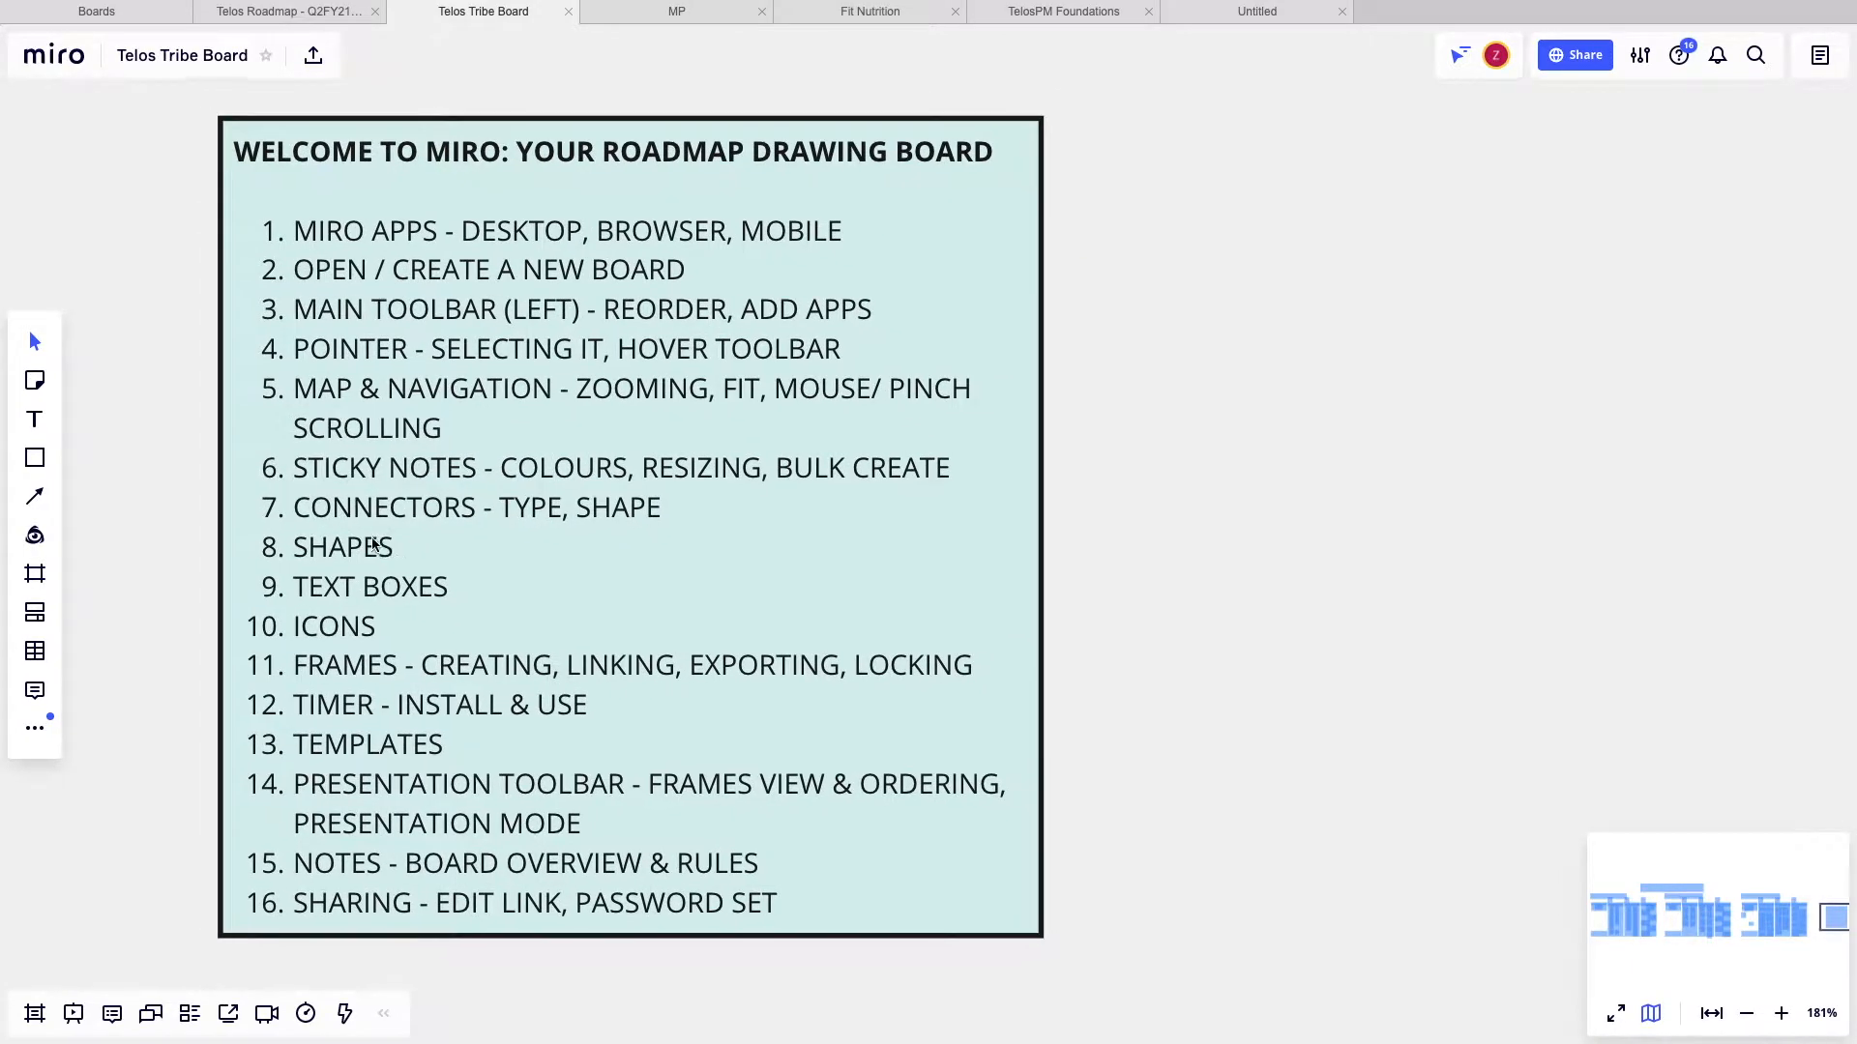
scroll(722, 602, right, 2)
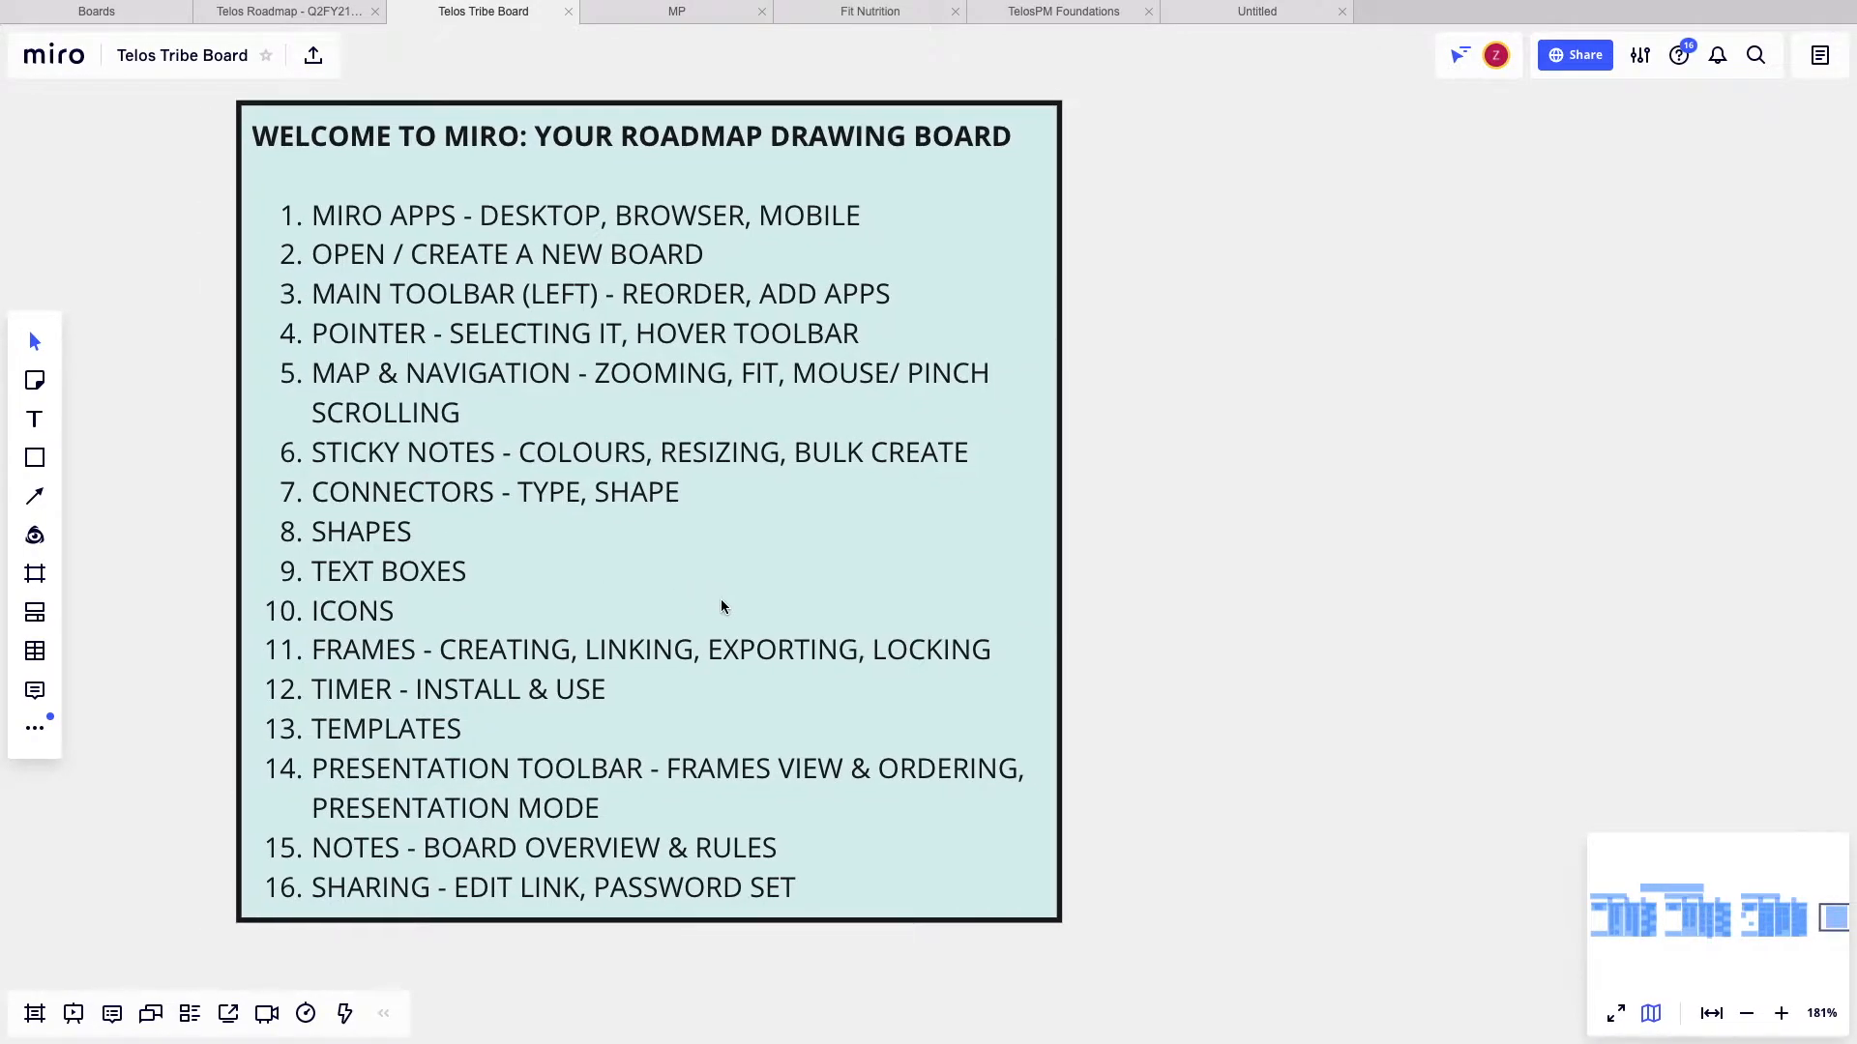
- Place a light yellow sticky note on the empty canvas to the right of the welcome list
click(34, 380)
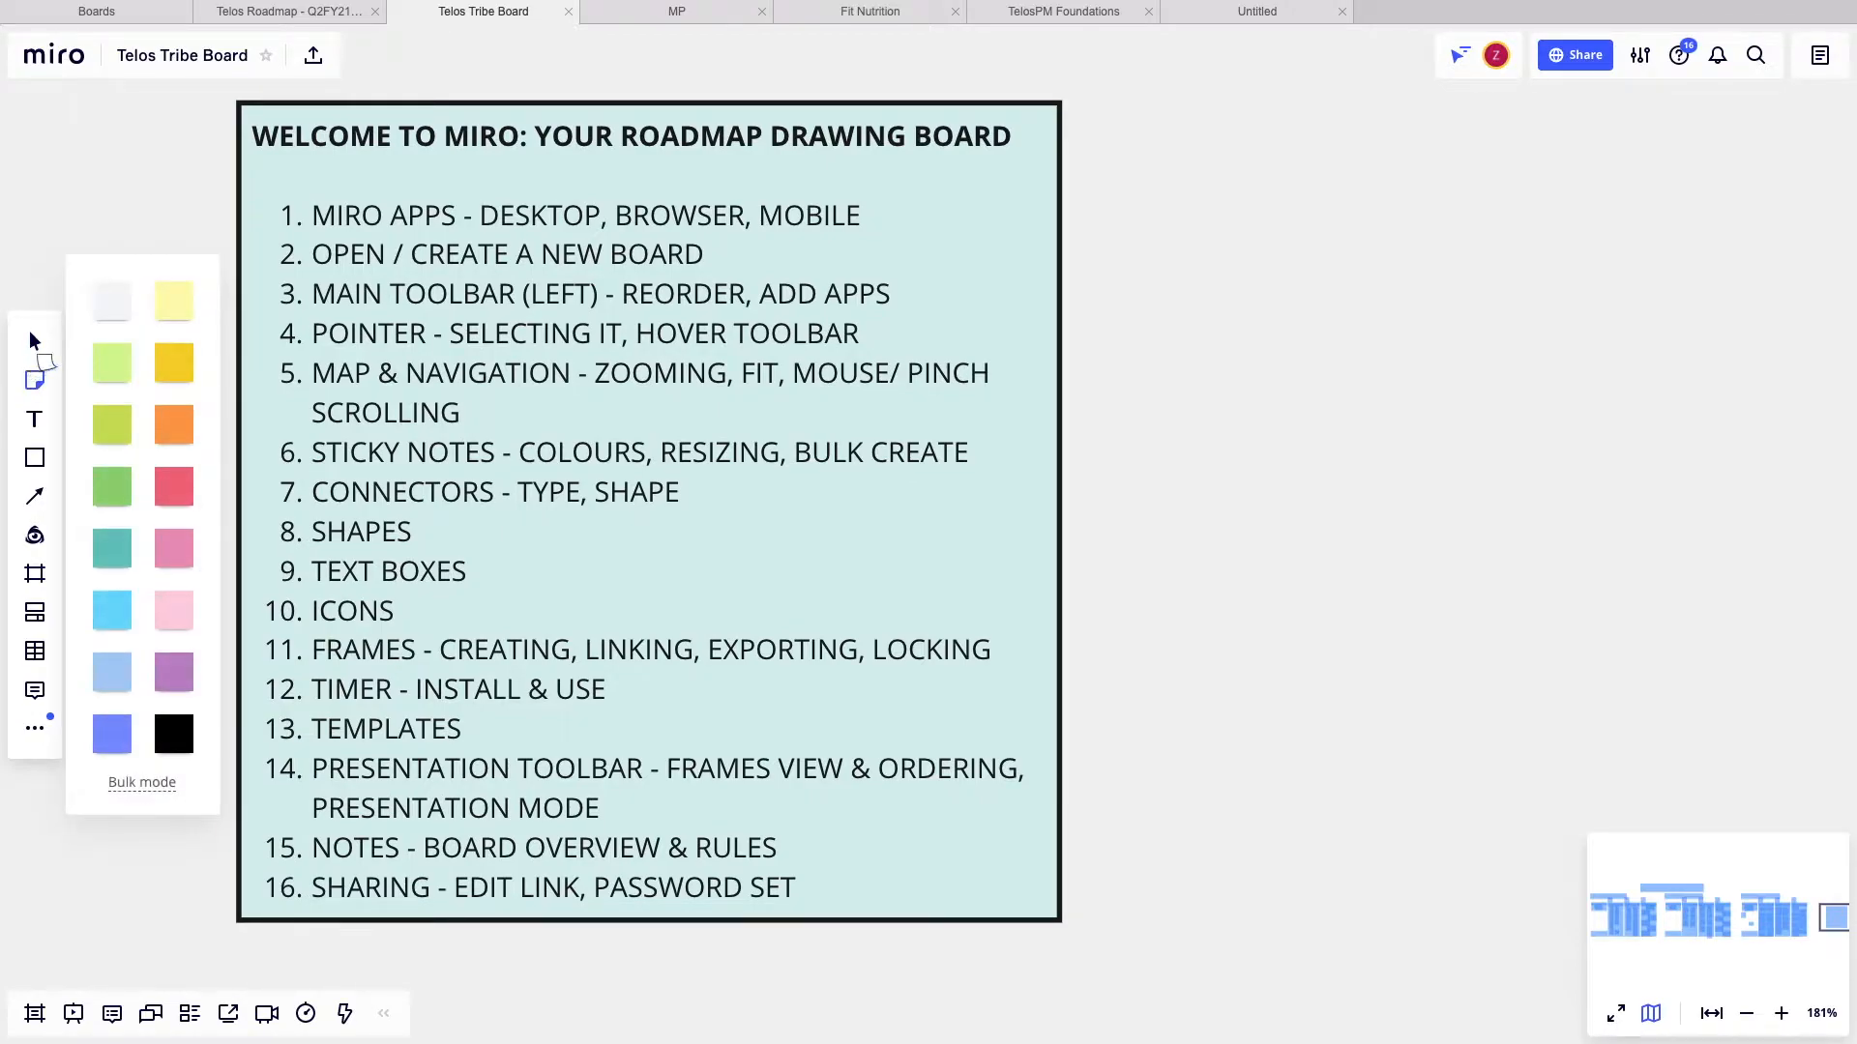
click(172, 300)
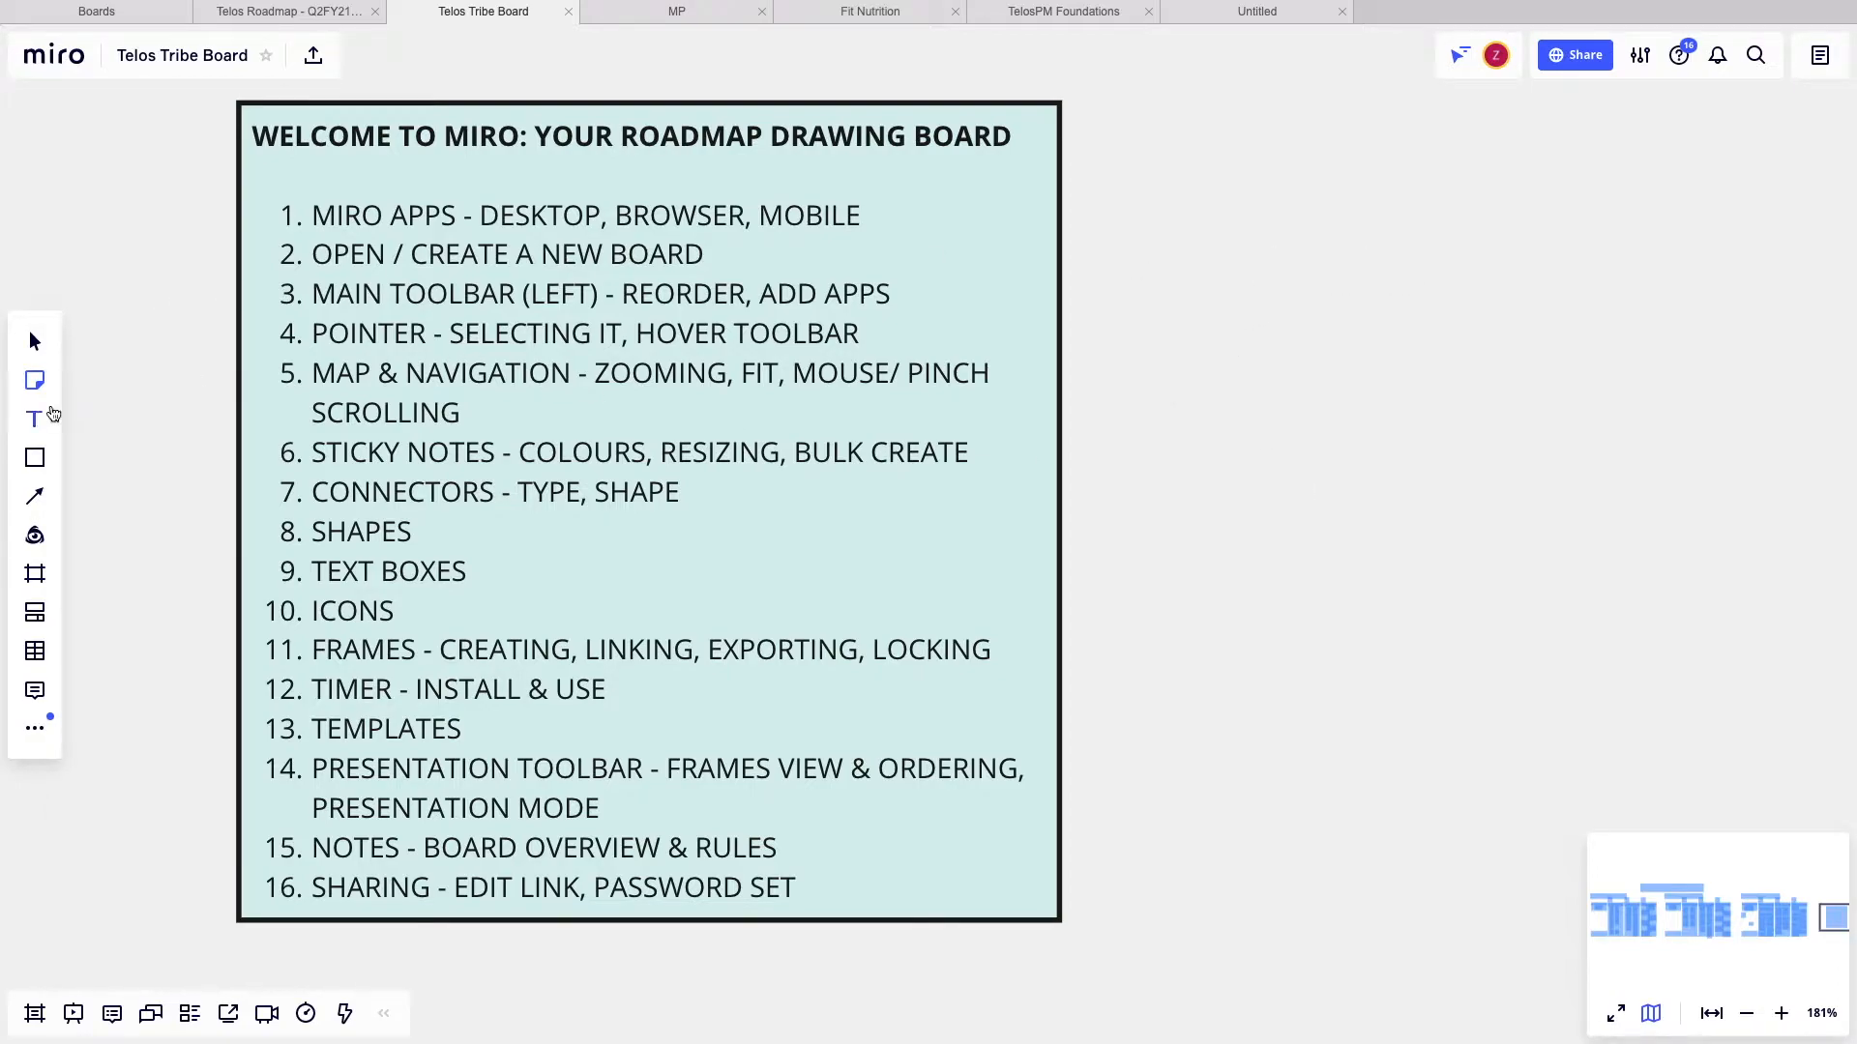
click(37, 382)
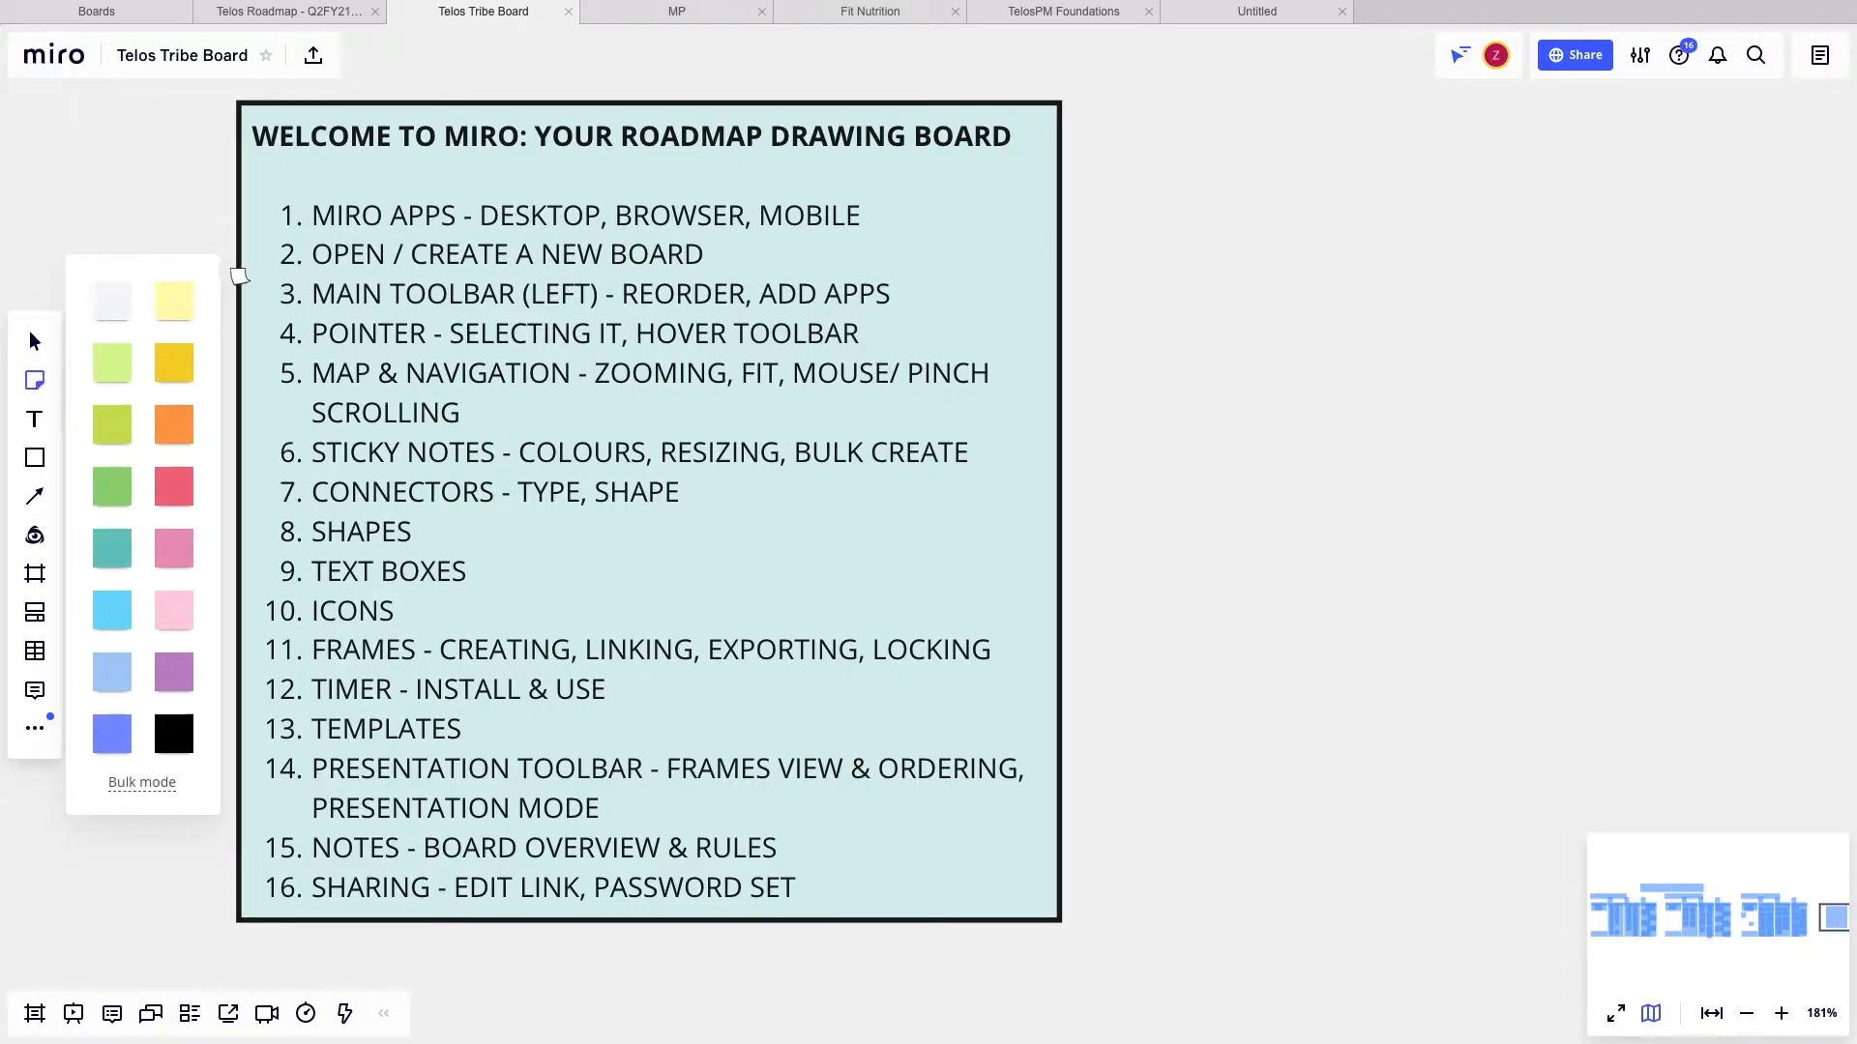
click(180, 302)
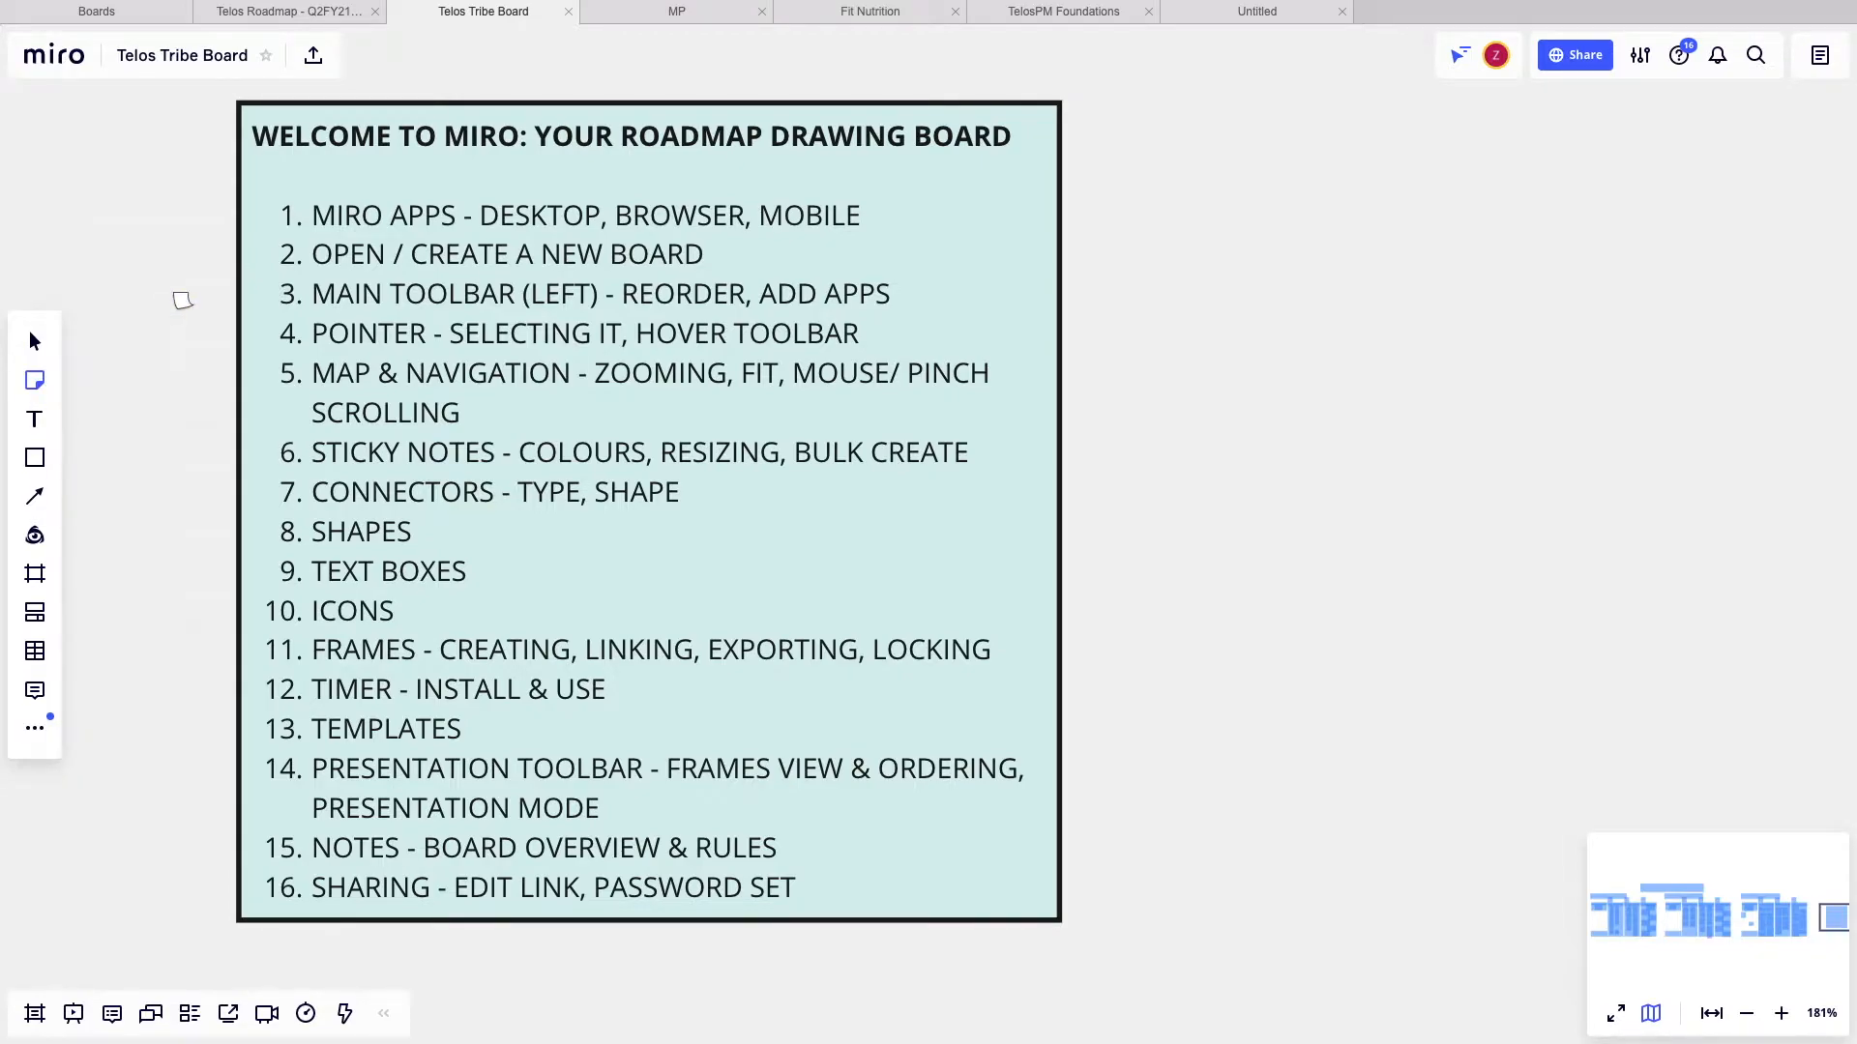
click(1319, 388)
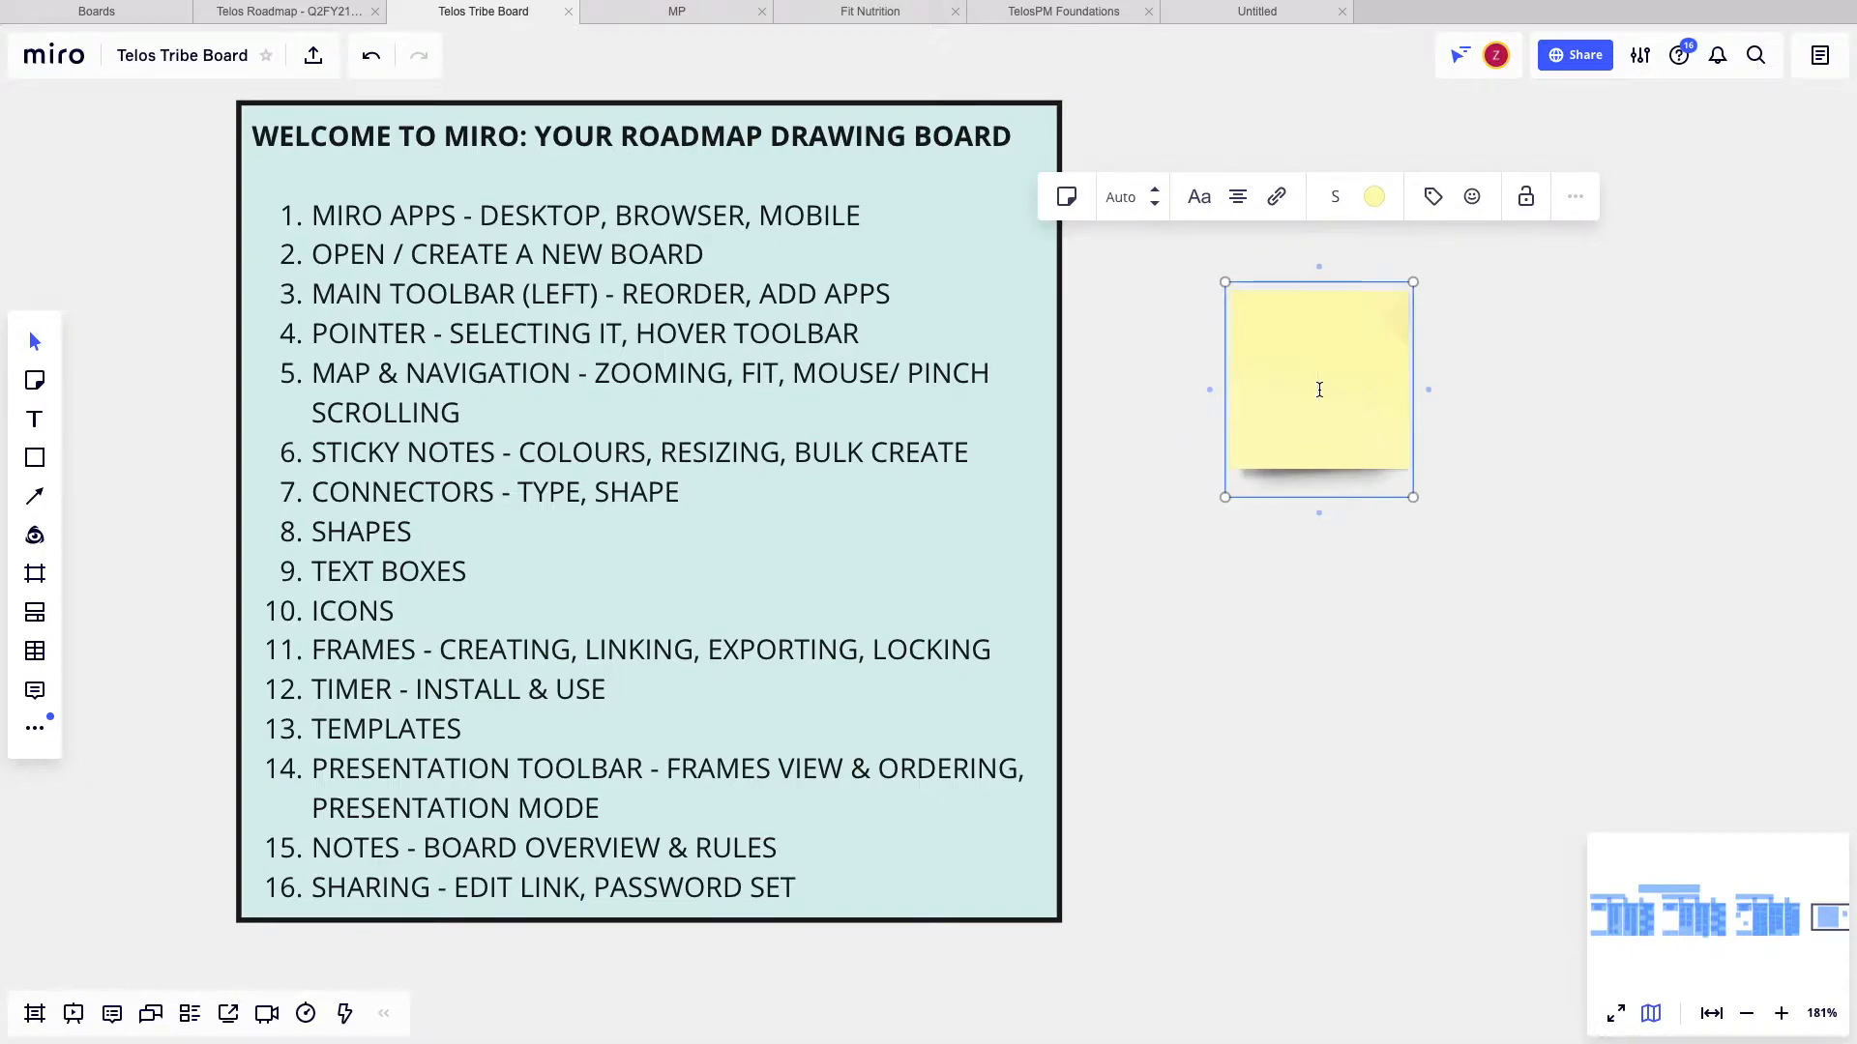
- Enter the text "STICKY NOTE" in the new yellow sticky note
text(Stick)
key(BackSpace)
key(BackSpace)
key(BackSpace)
key(BackSpace)
text(TIC)
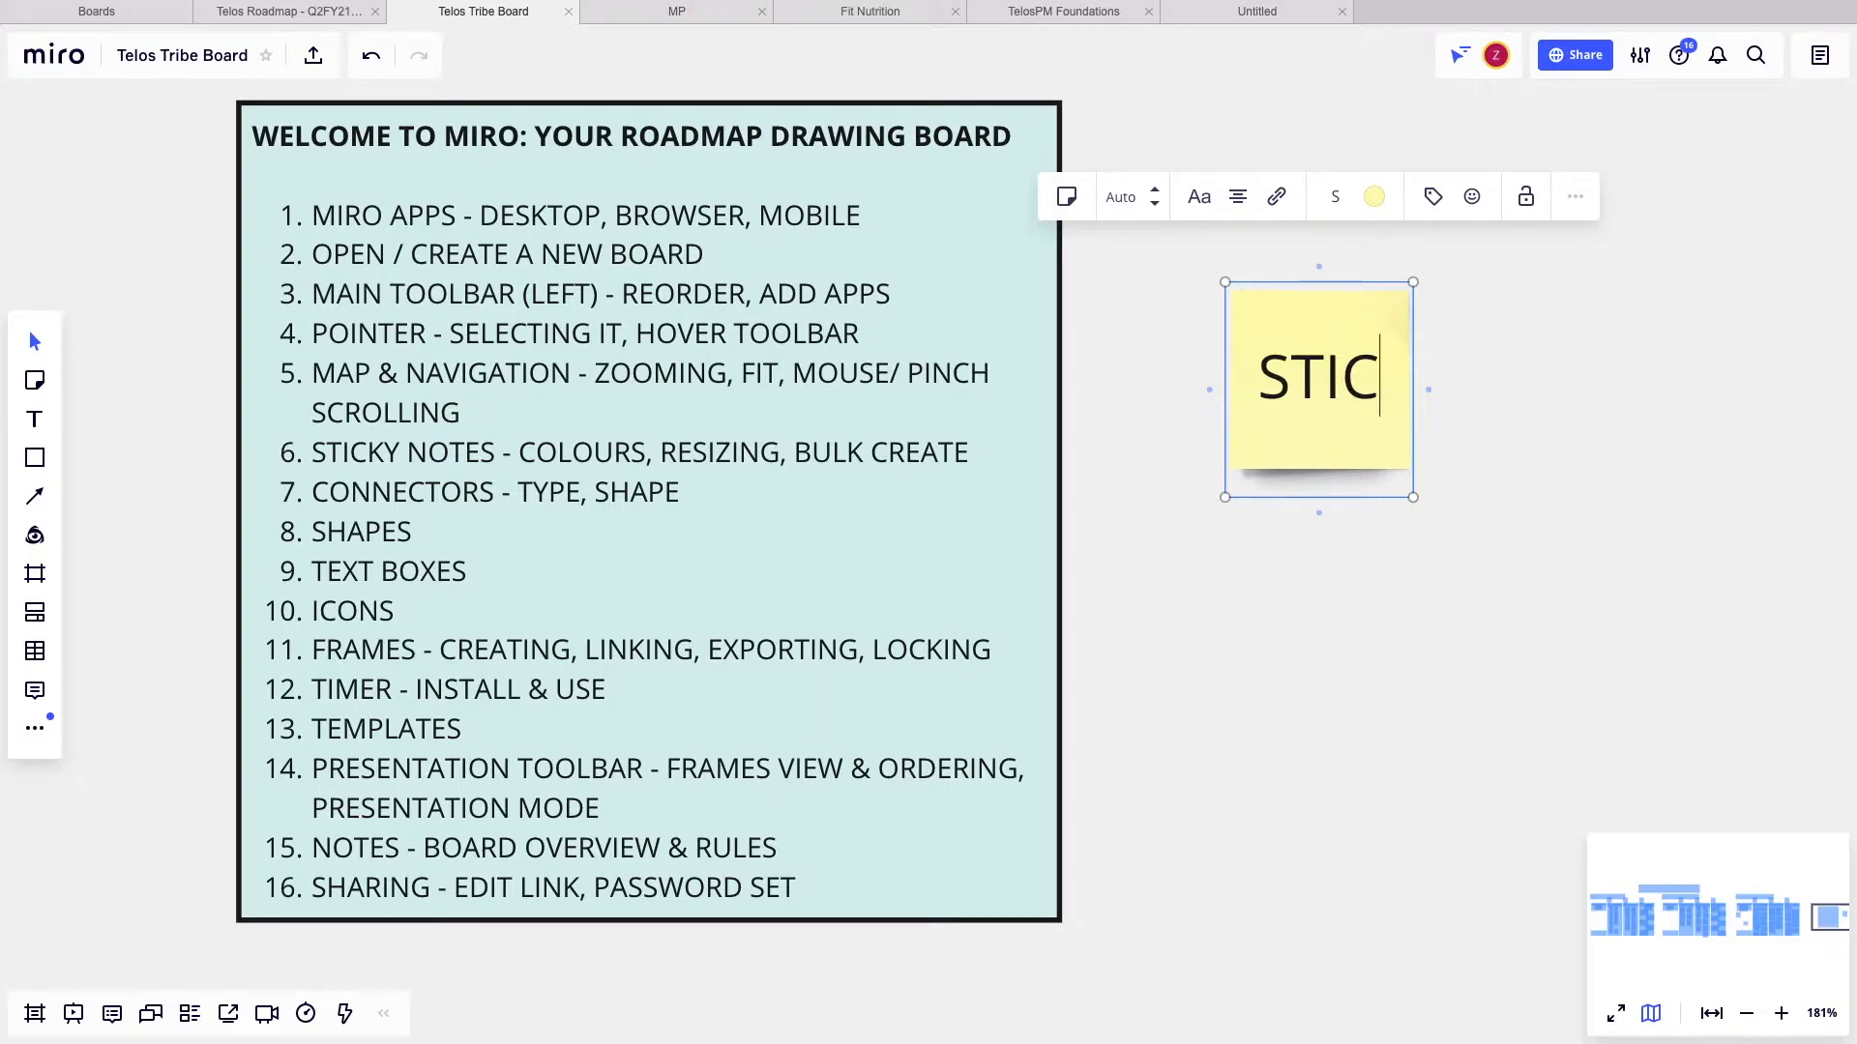
text(KY NOTE)
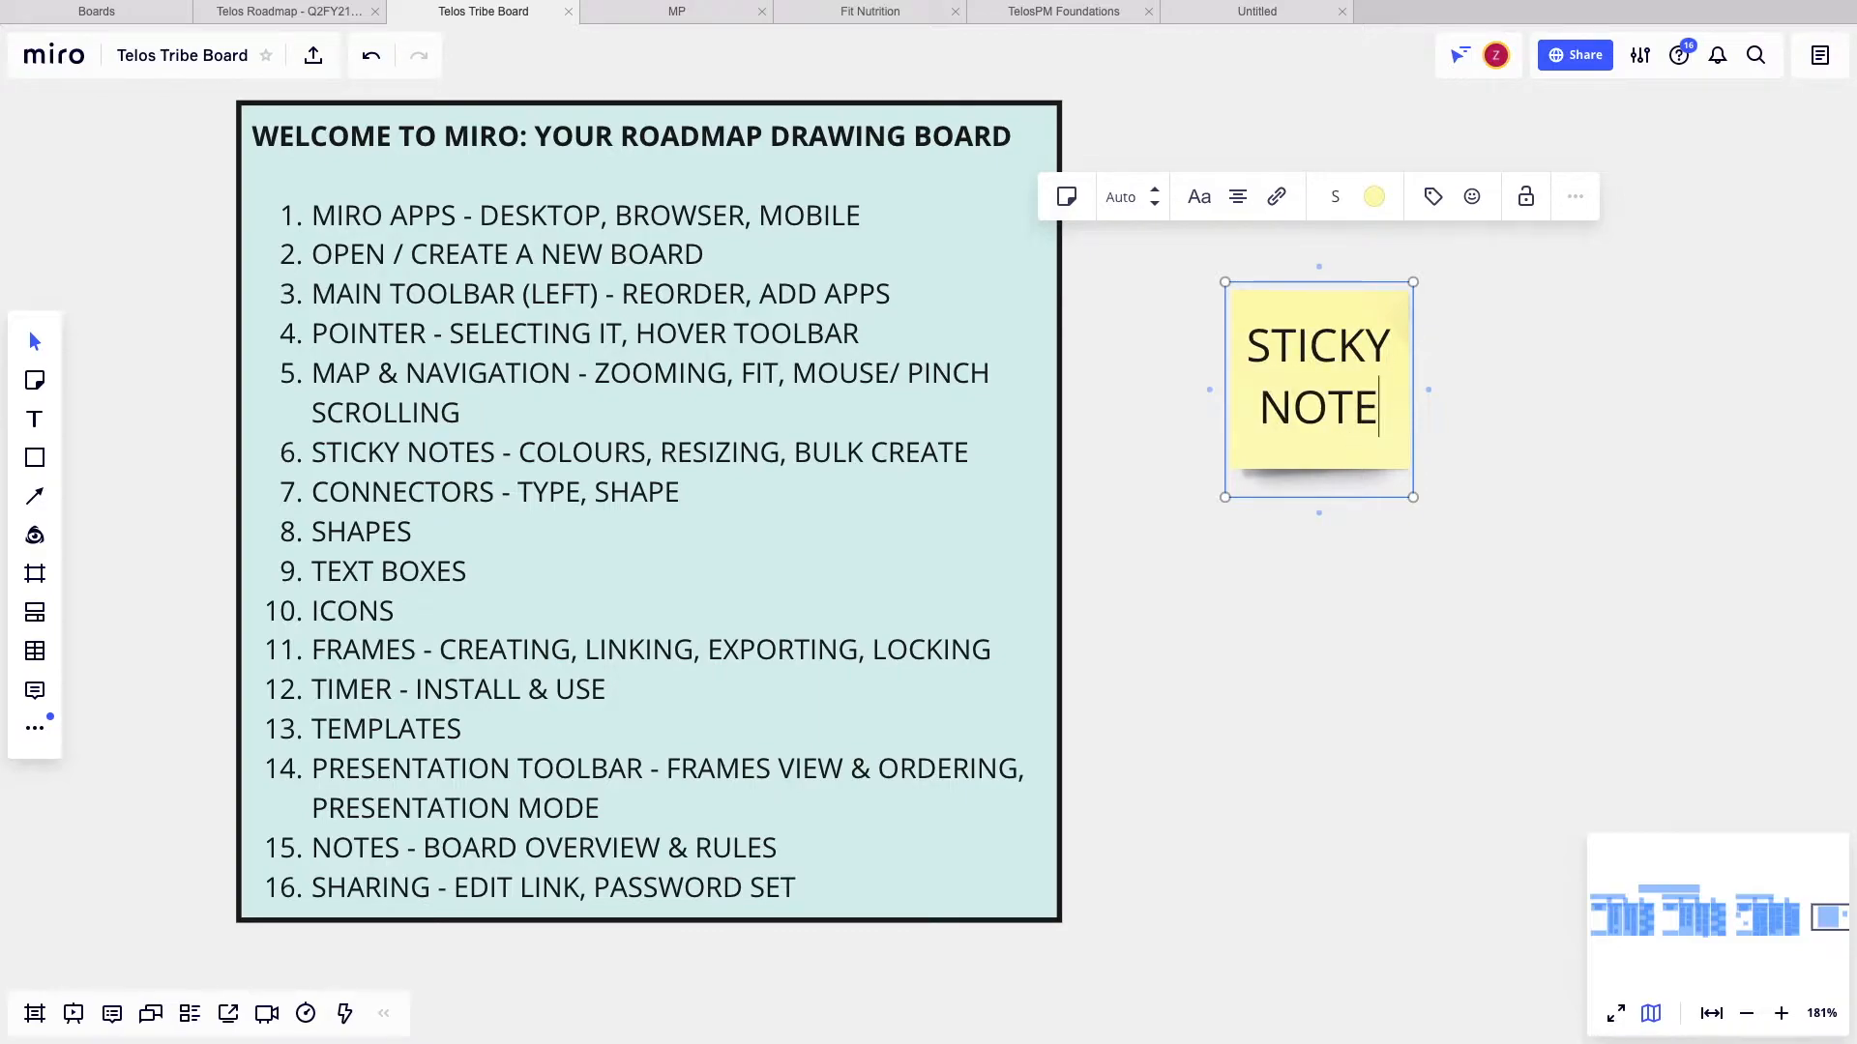
- Paste a copy of the yellow sticky note and align it to the right of the original
scroll(1392, 725, right, 3)
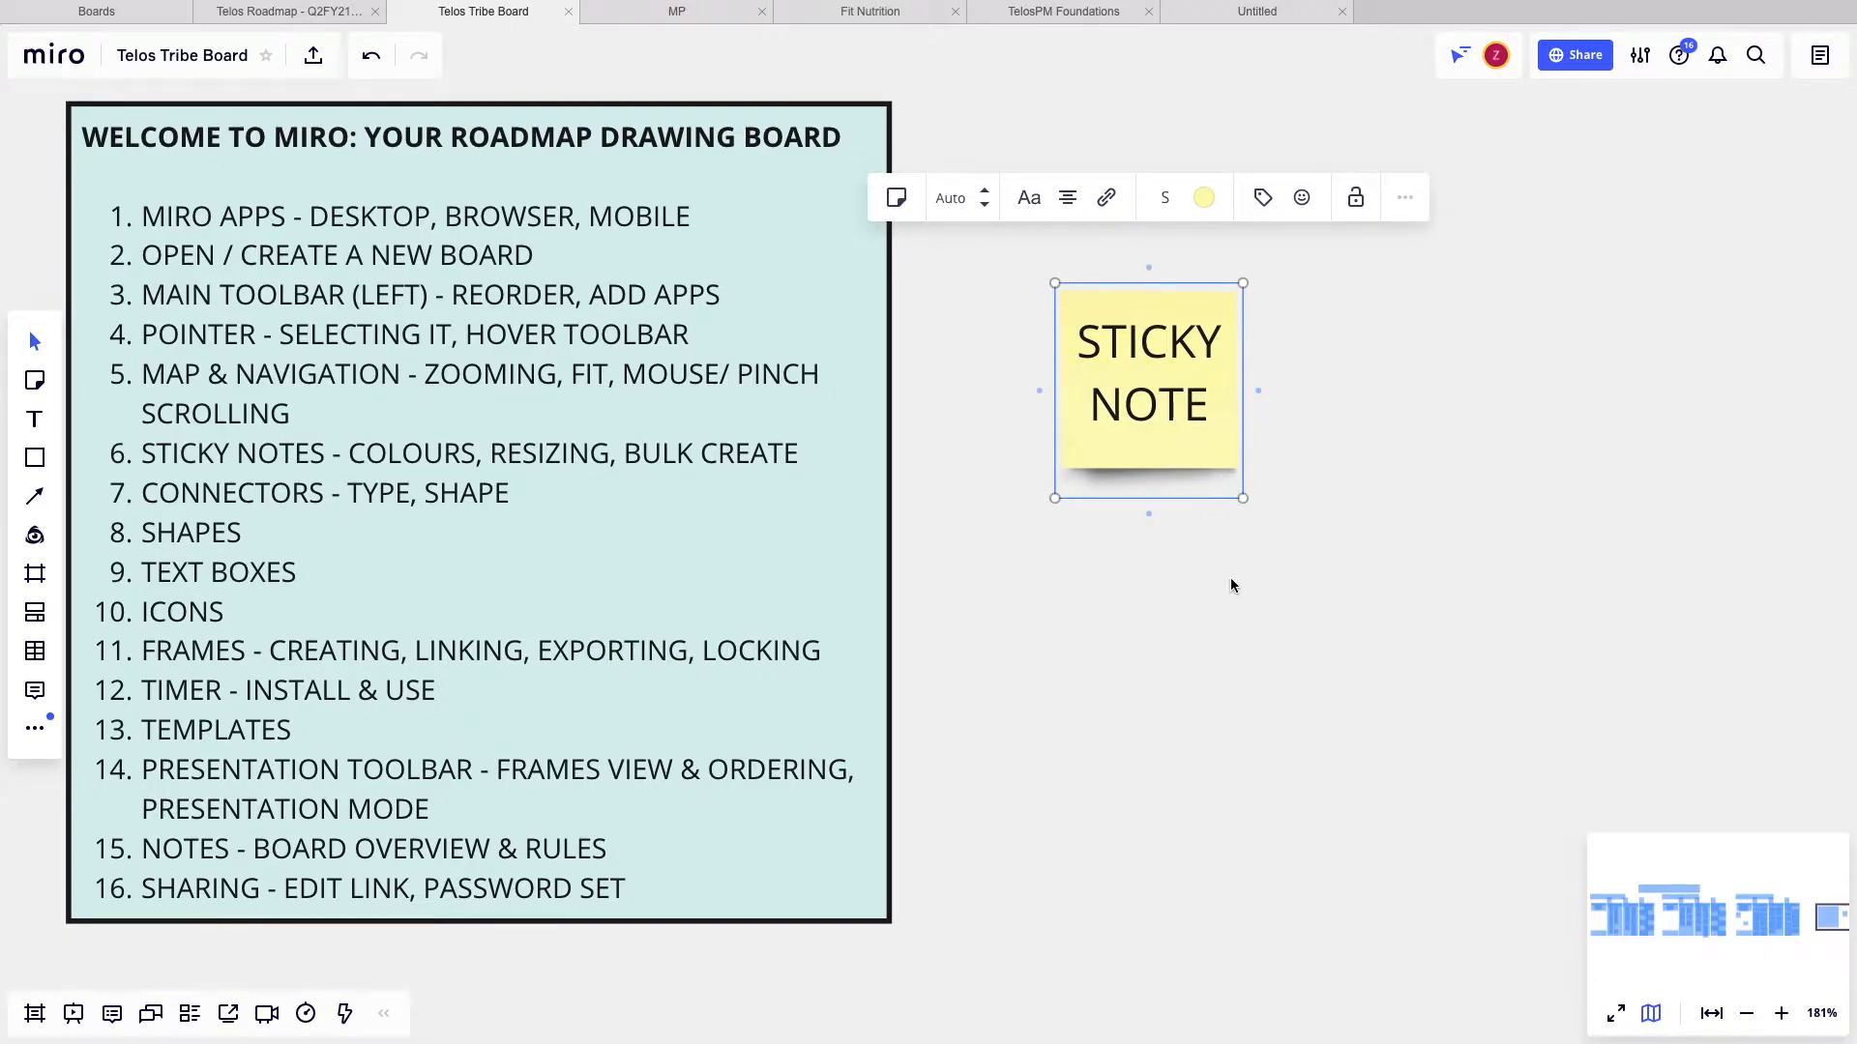
key(ctrl+v)
drag(1230, 580, 1407, 396)
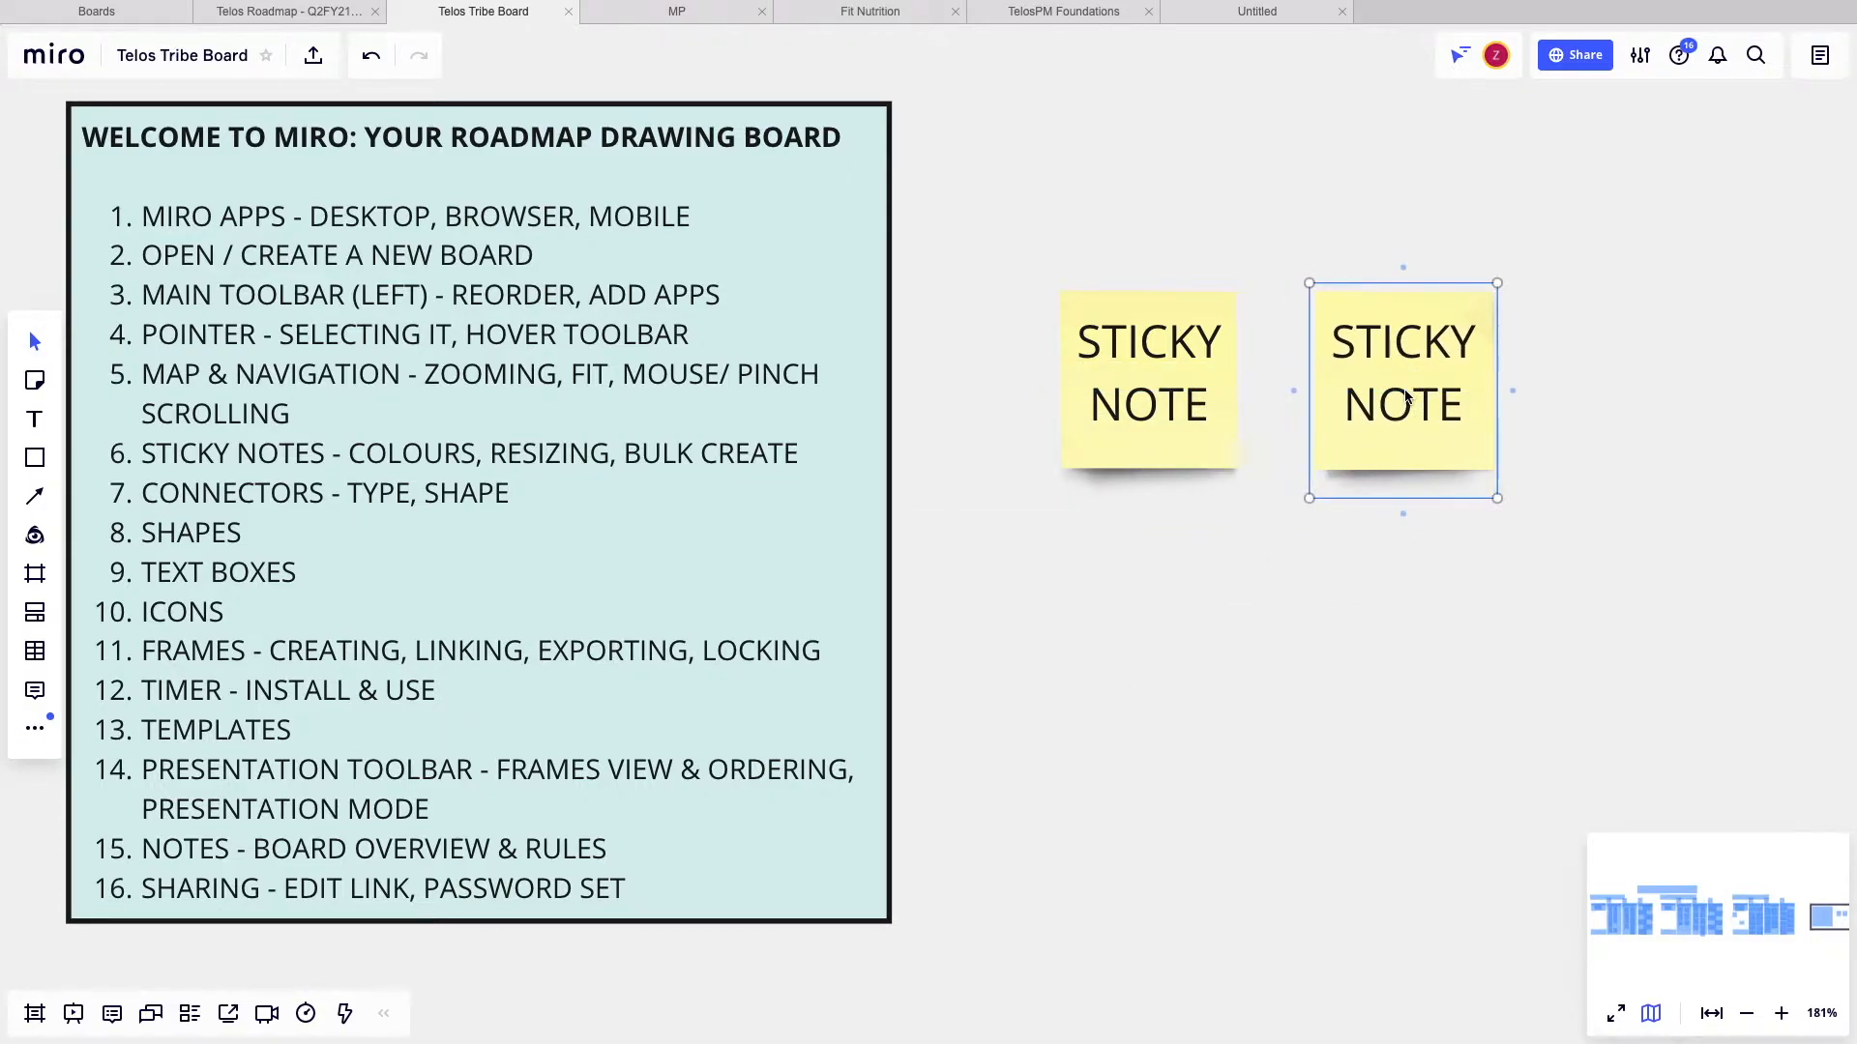
scroll(1405, 396, right, 1)
scroll(1052, 484, left, 2)
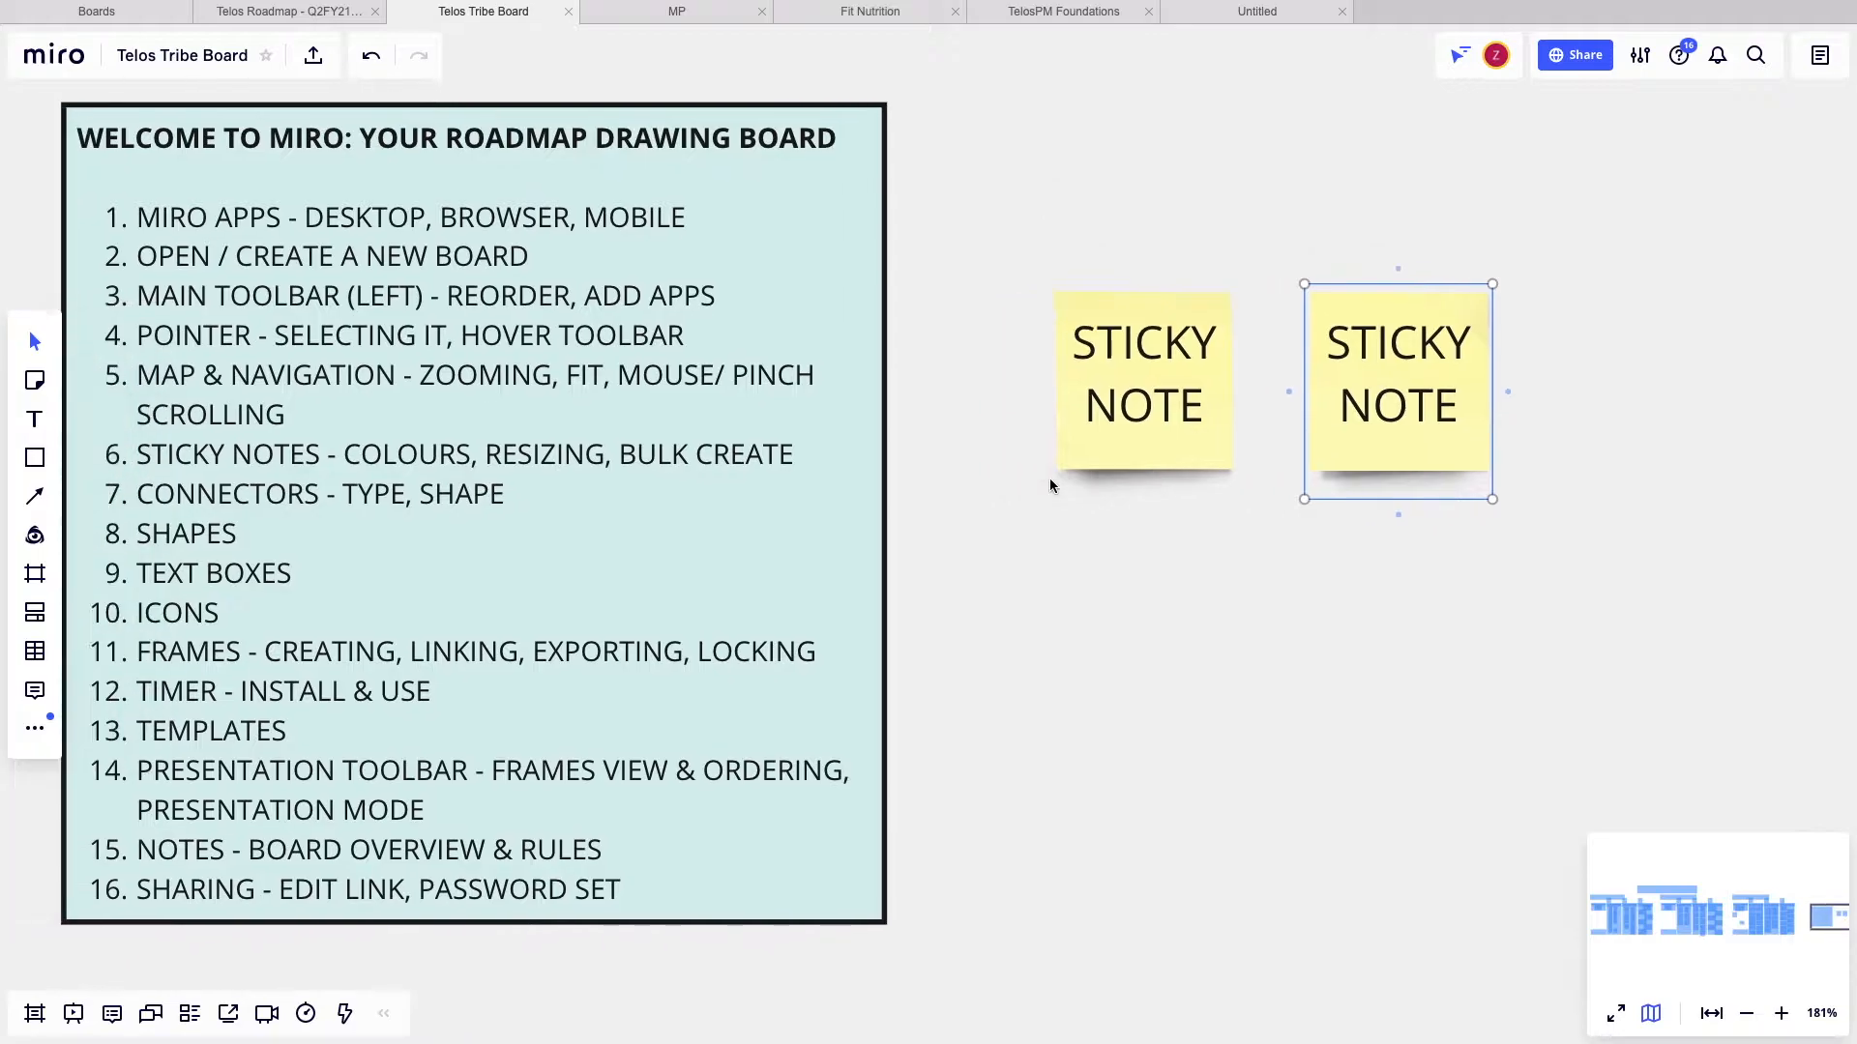
- Paste another copy of the sticky note and position it directly below the first one
key(ctrl+v)
drag(1604, 537, 1202, 677)
scroll(1209, 668, down, 3)
scroll(1209, 667, right, 1)
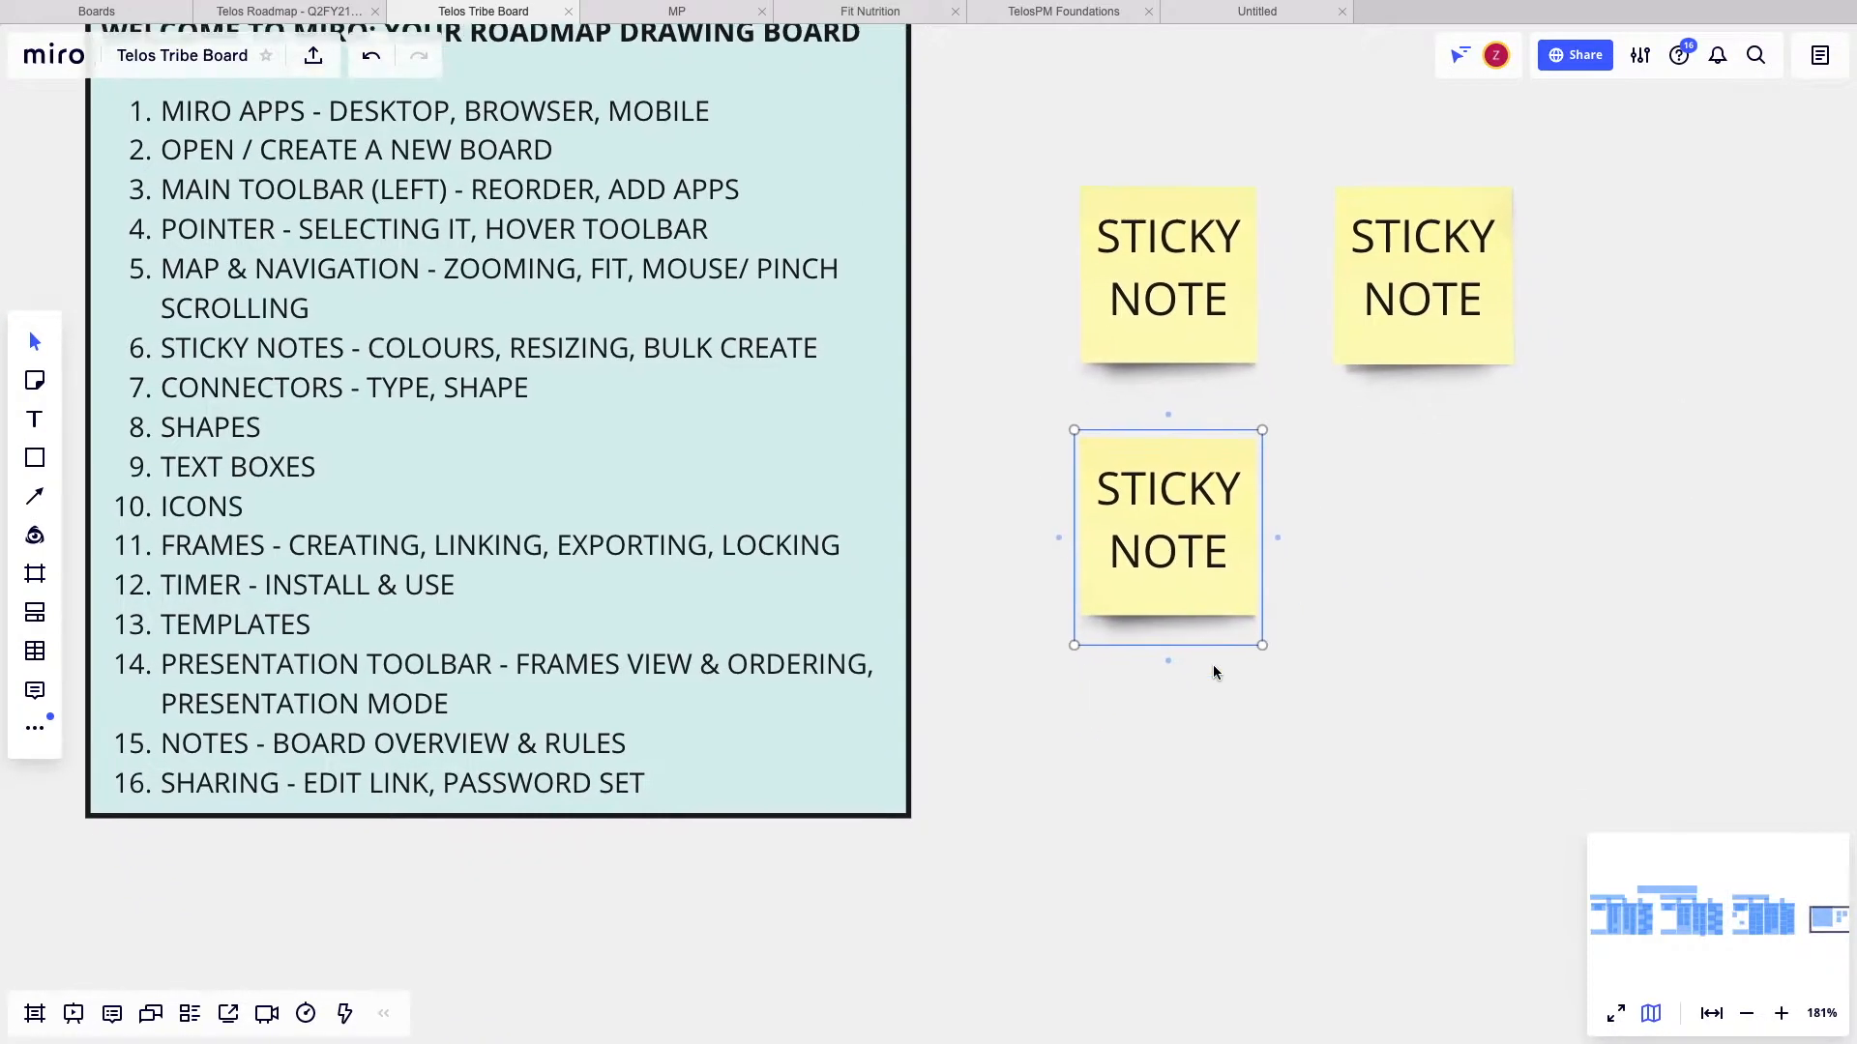
mouse_move(1160, 512)
mouse_down()
mouse_move(1206, 468)
mouse_move(1107, 468)
mouse_move(1164, 468)
mouse_move(1152, 477)
mouse_up()
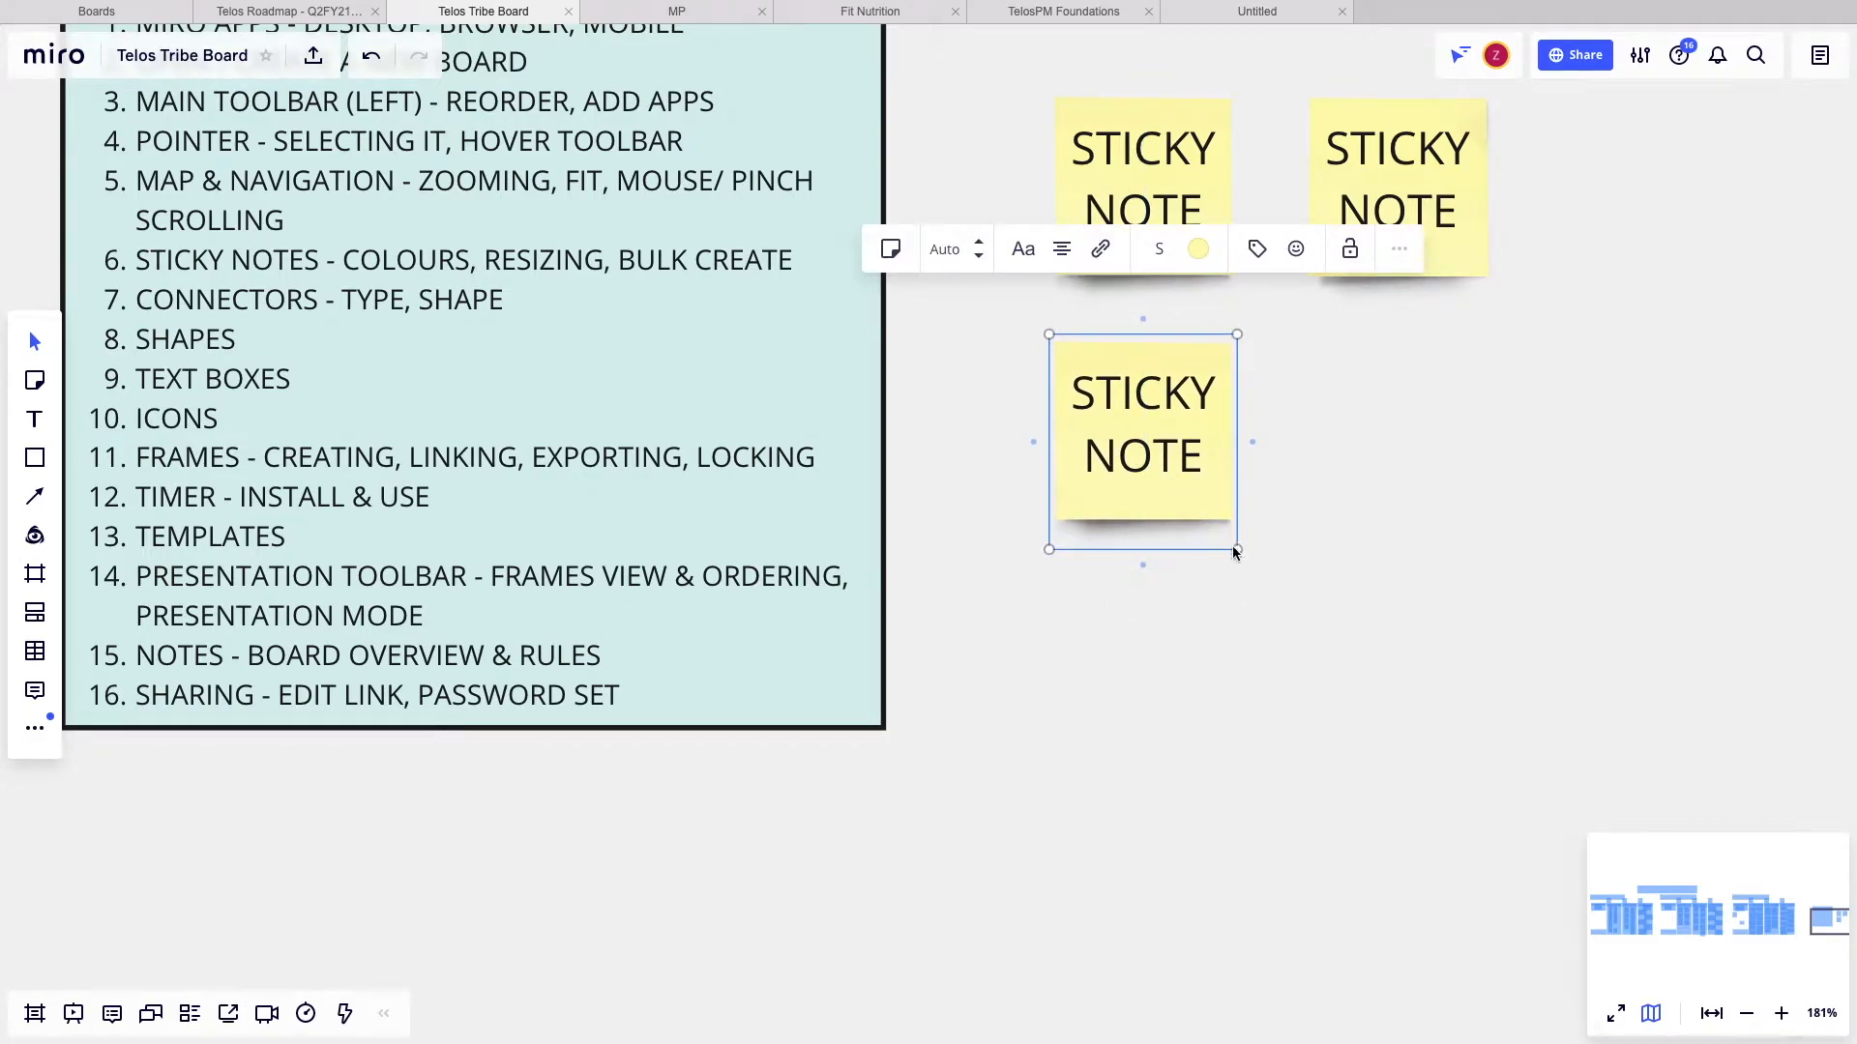
- Try resizing the lower sticky note from its corner and change its colour to red
mouse_move(1239, 553)
mouse_down()
mouse_move(1066, 356)
mouse_move(1185, 513)
mouse_move(1459, 734)
mouse_move(1090, 403)
mouse_move(1232, 551)
mouse_up()
scroll(843, 411, up, 5)
scroll(844, 411, right, 3)
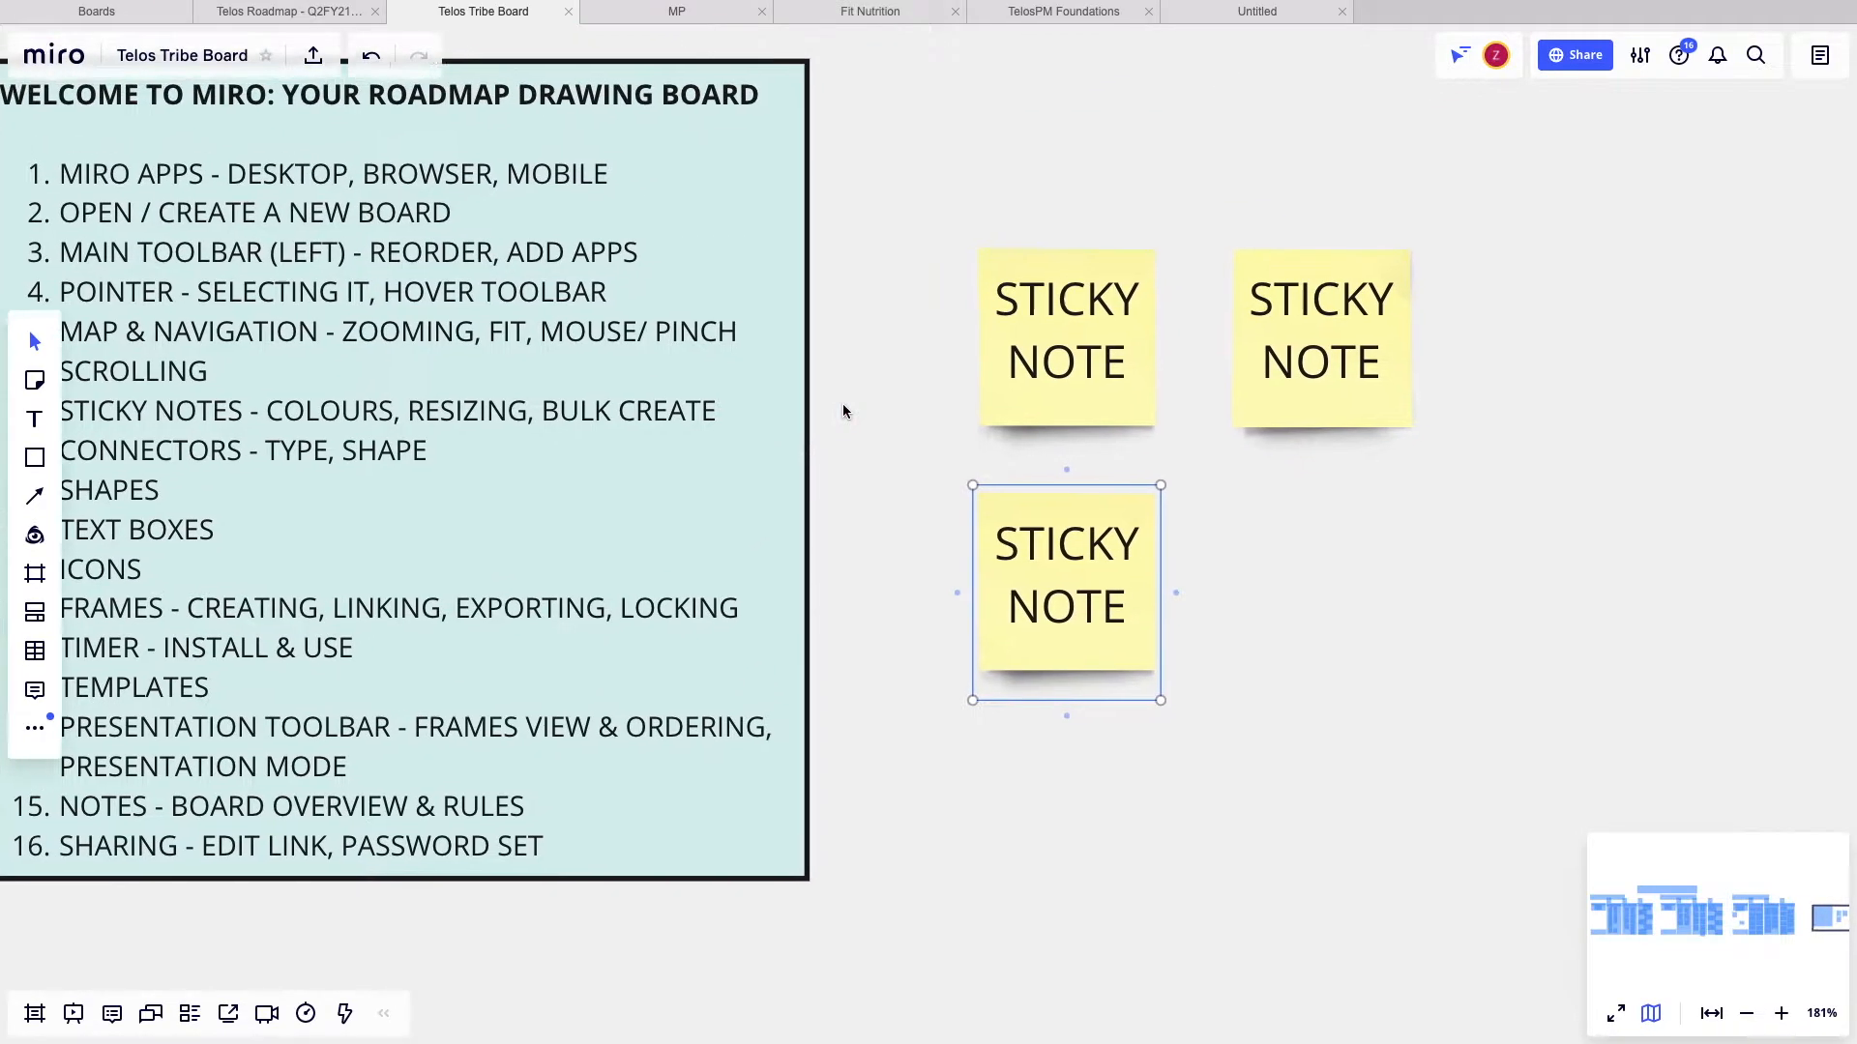
click(1093, 416)
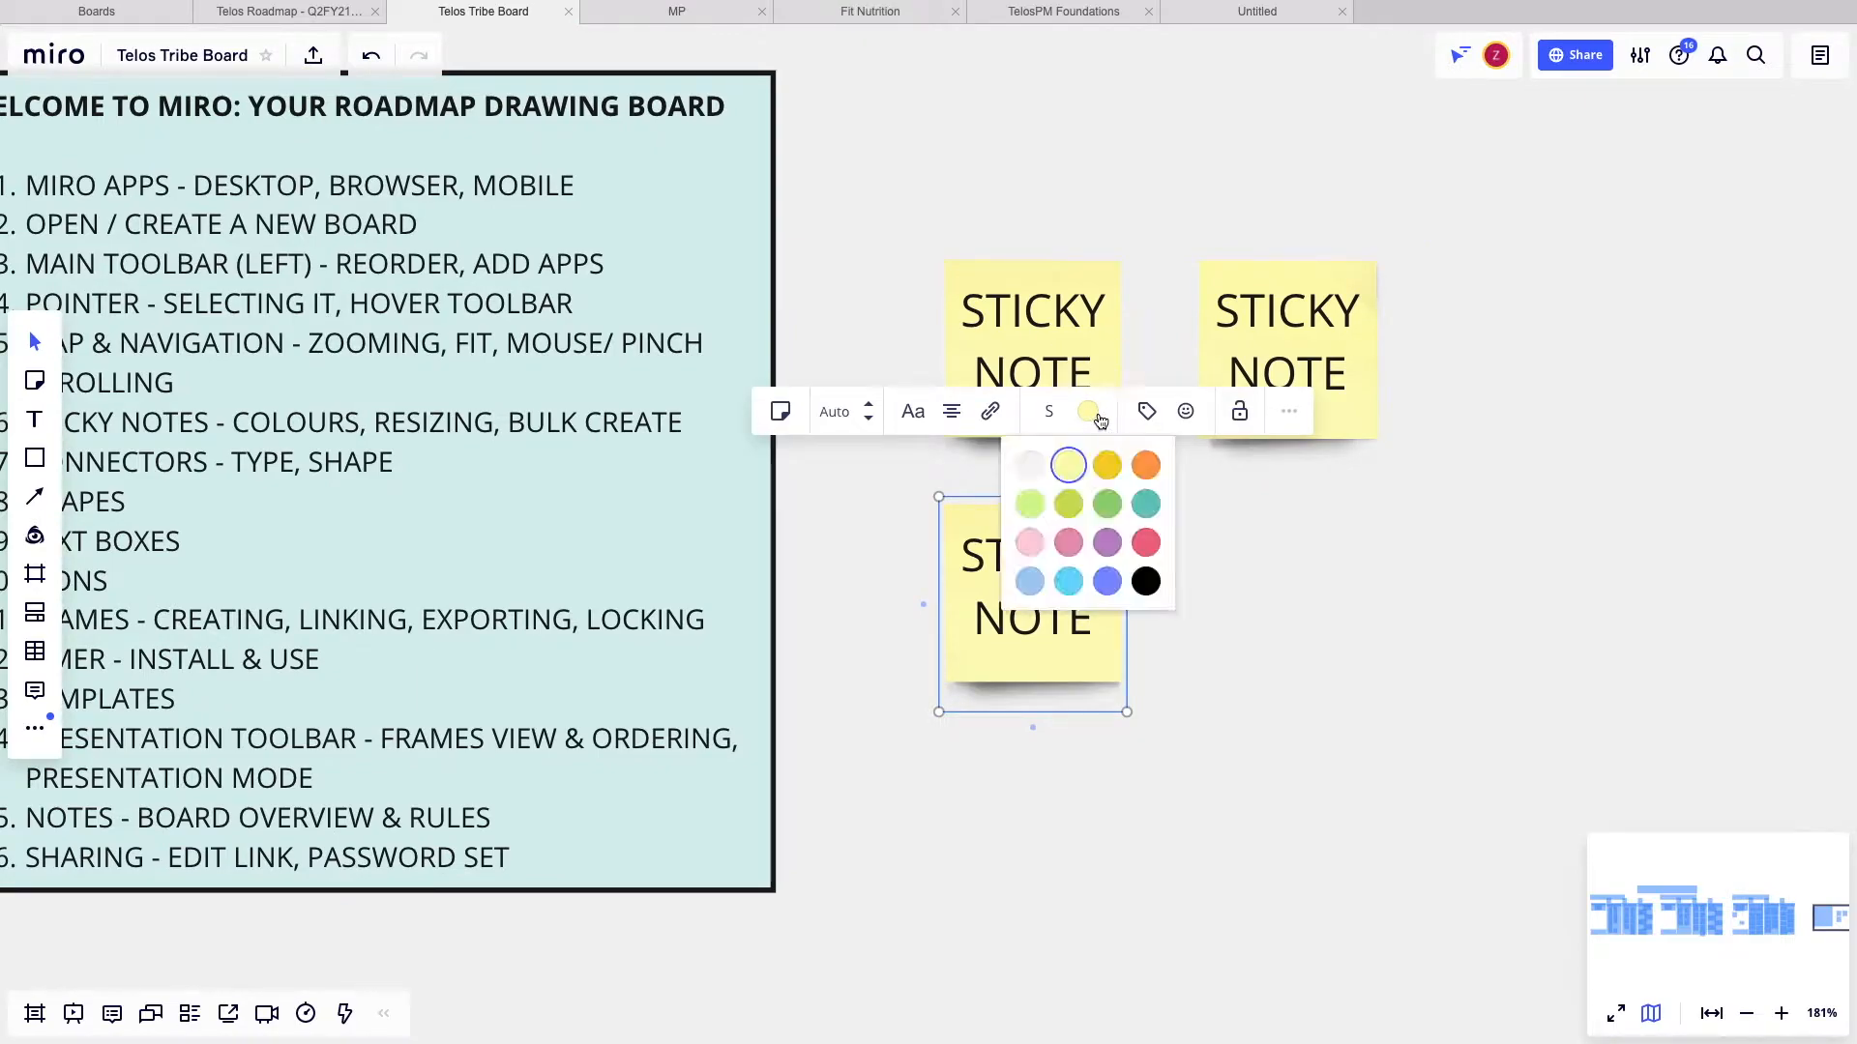
click(1145, 542)
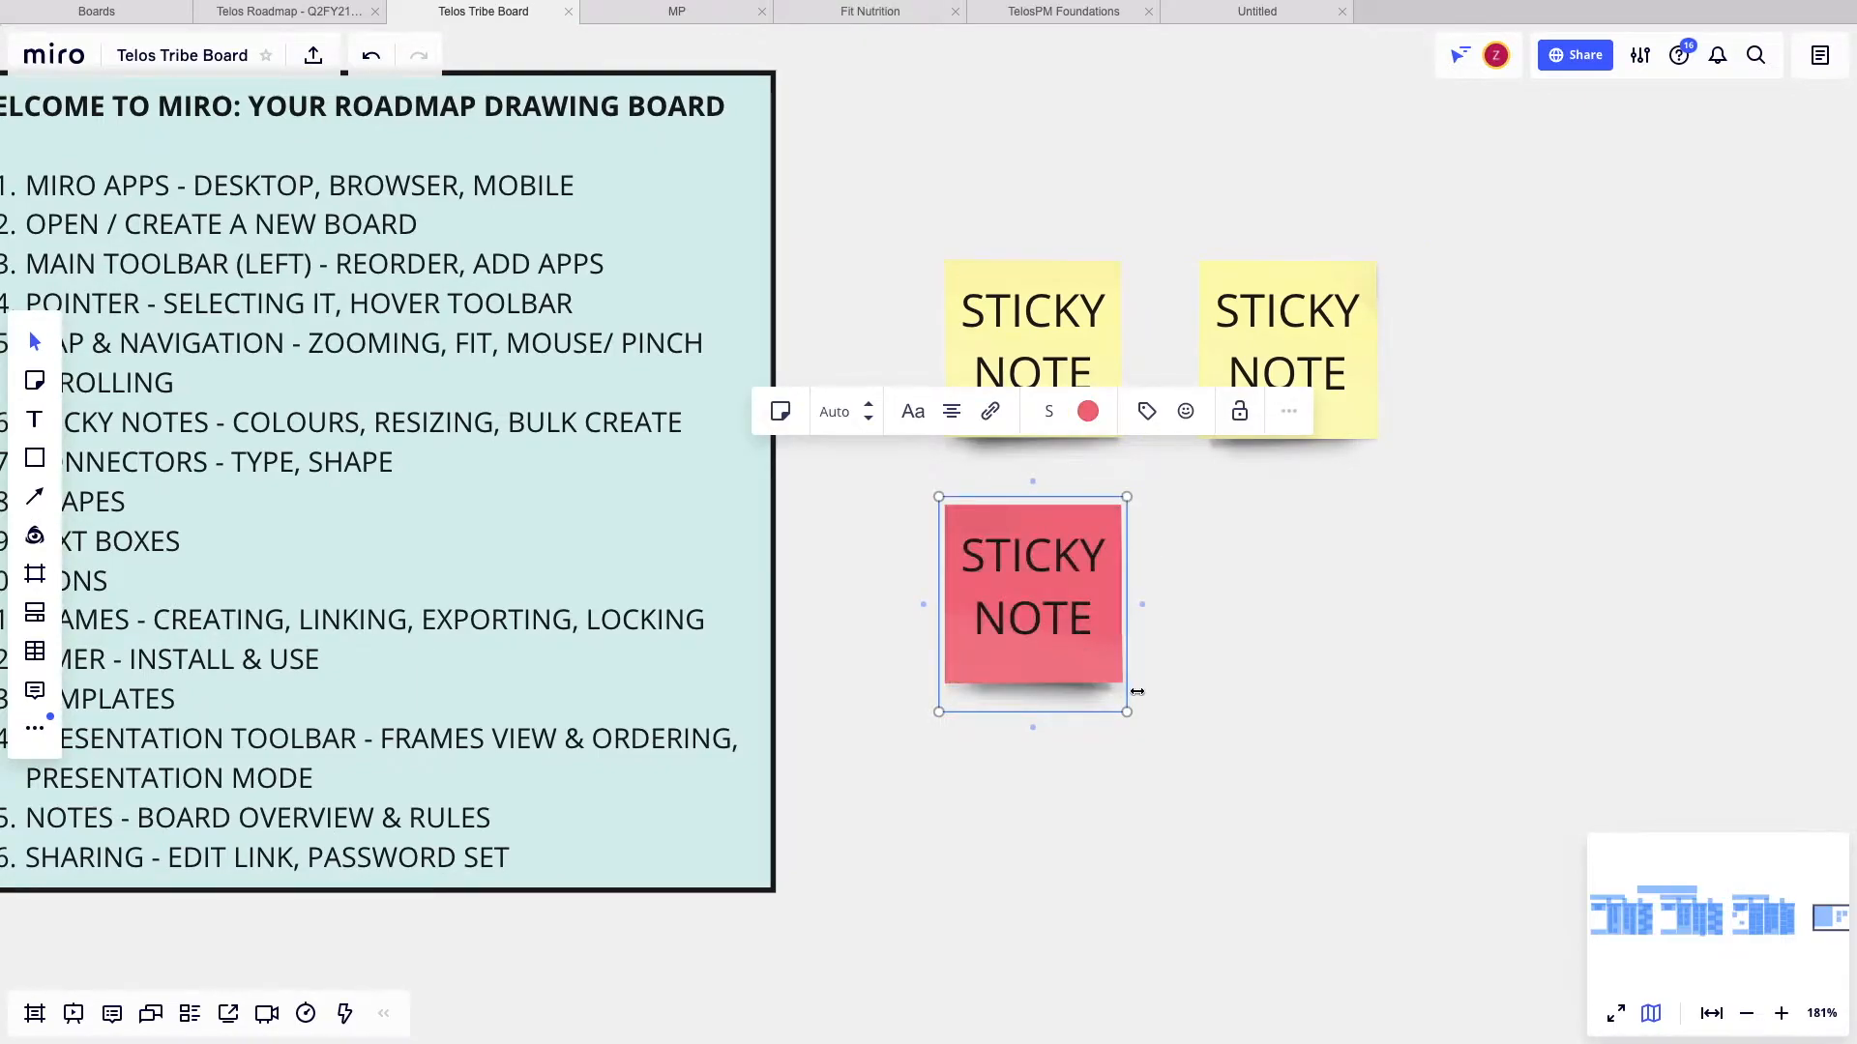
- Change the colour of the sticky note to the right of the yellow one to bright blue and deselect it
scroll(1189, 658, right, 3)
click(1209, 395)
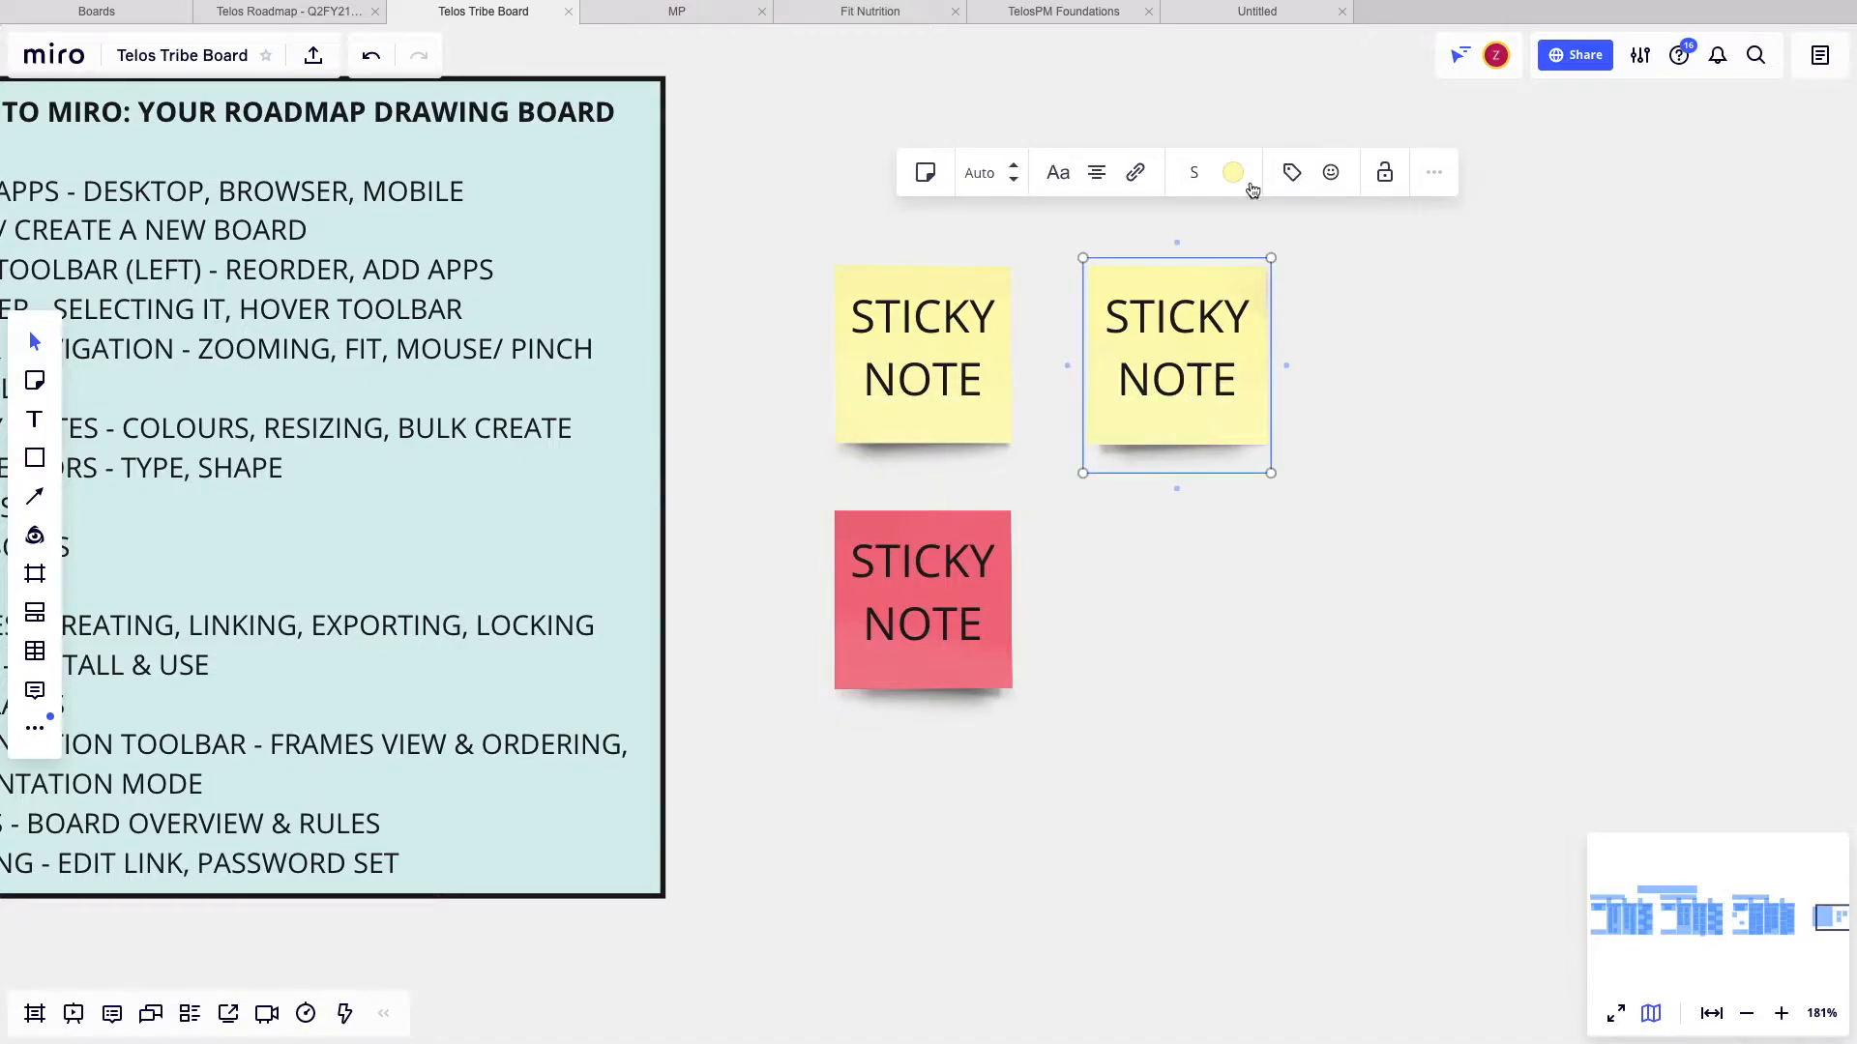
click(1247, 182)
click(1216, 346)
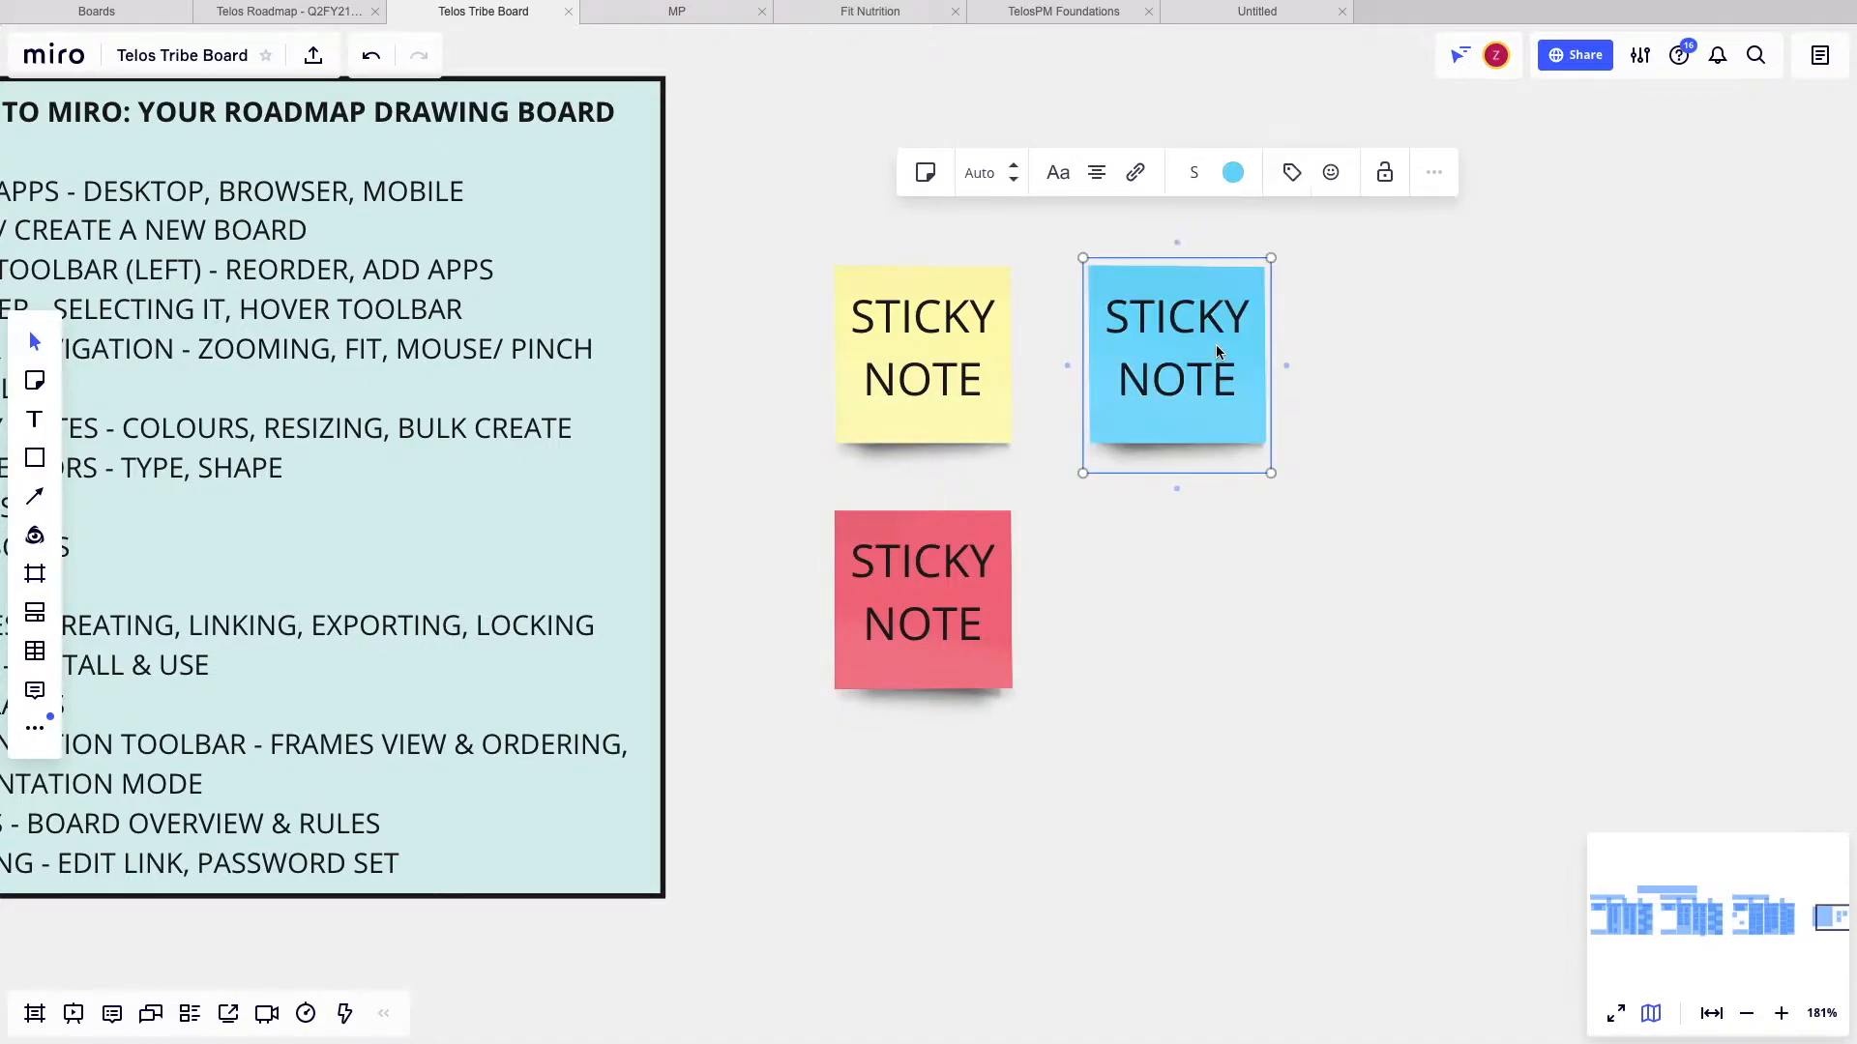
click(1197, 584)
- Start creating sticky notes in bulk mode and add "STICKY NOTES" as the first entry
scroll(1197, 584, left, 5)
scroll(727, 527, right, 5)
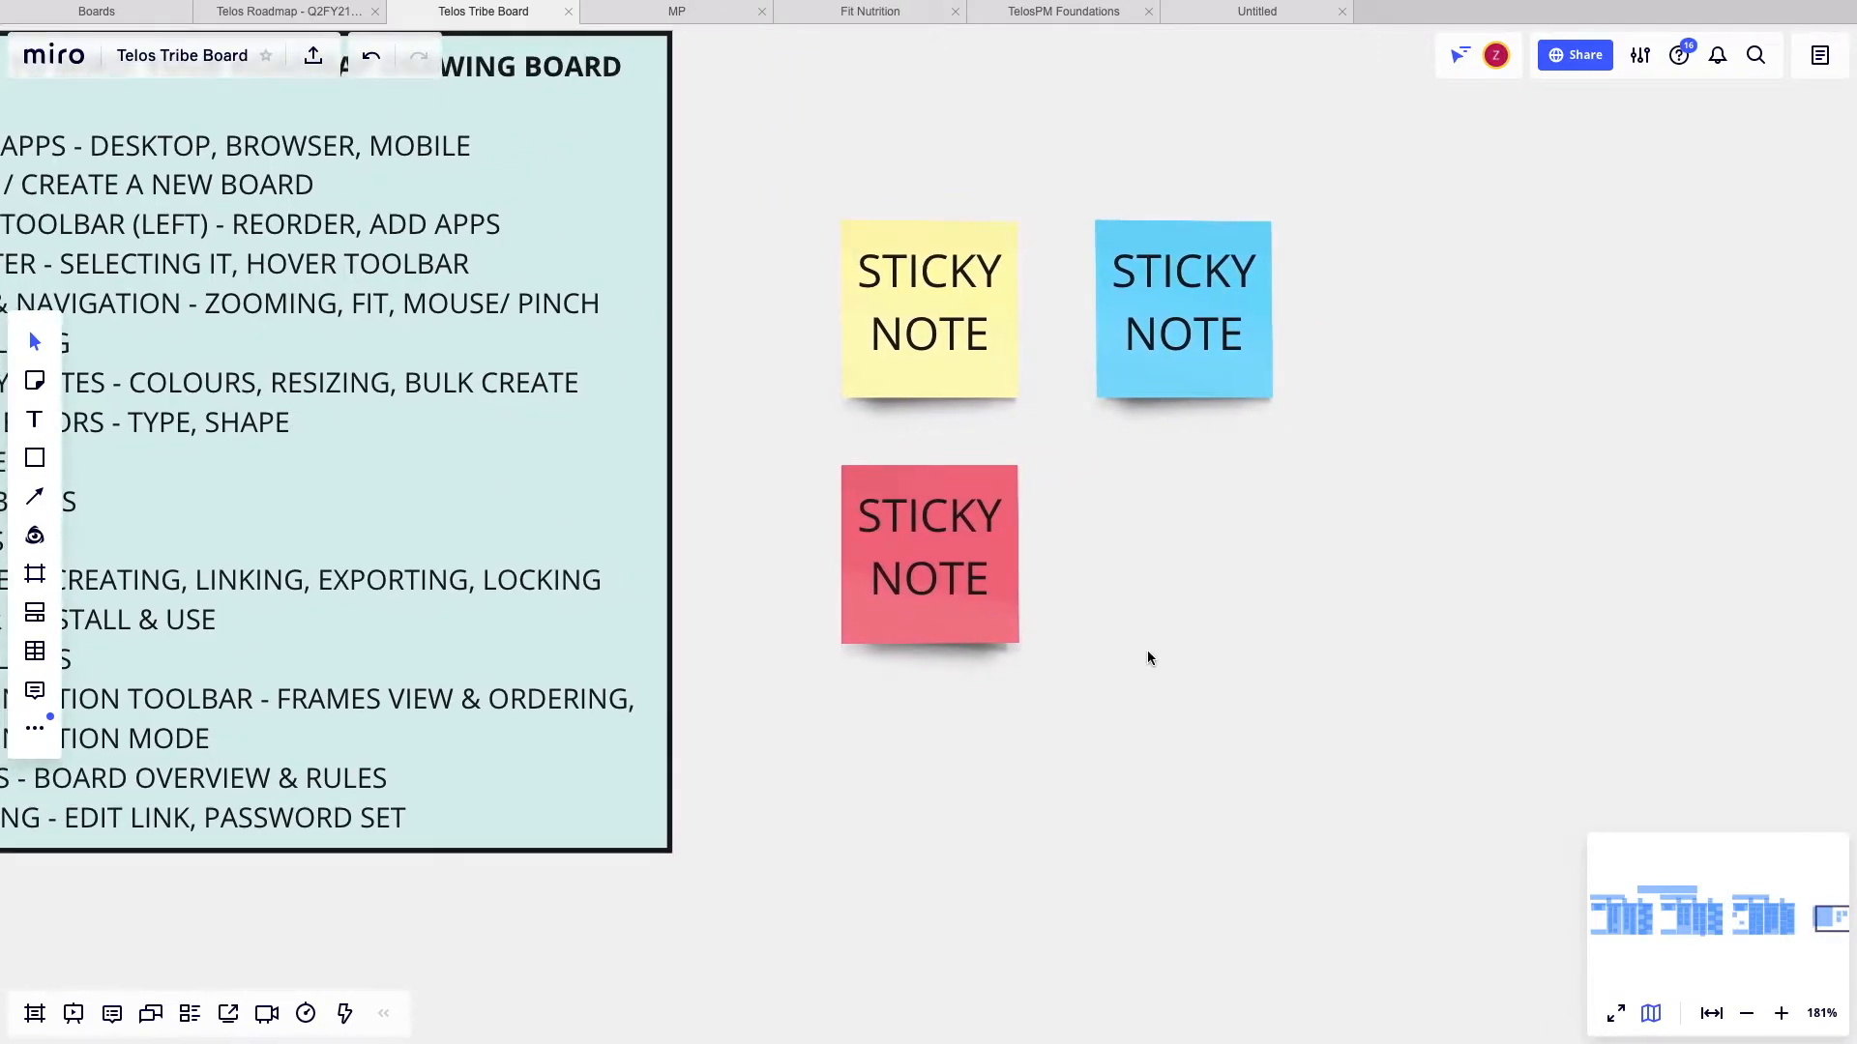
scroll(1147, 658, right, 1)
scroll(1147, 658, down, 1)
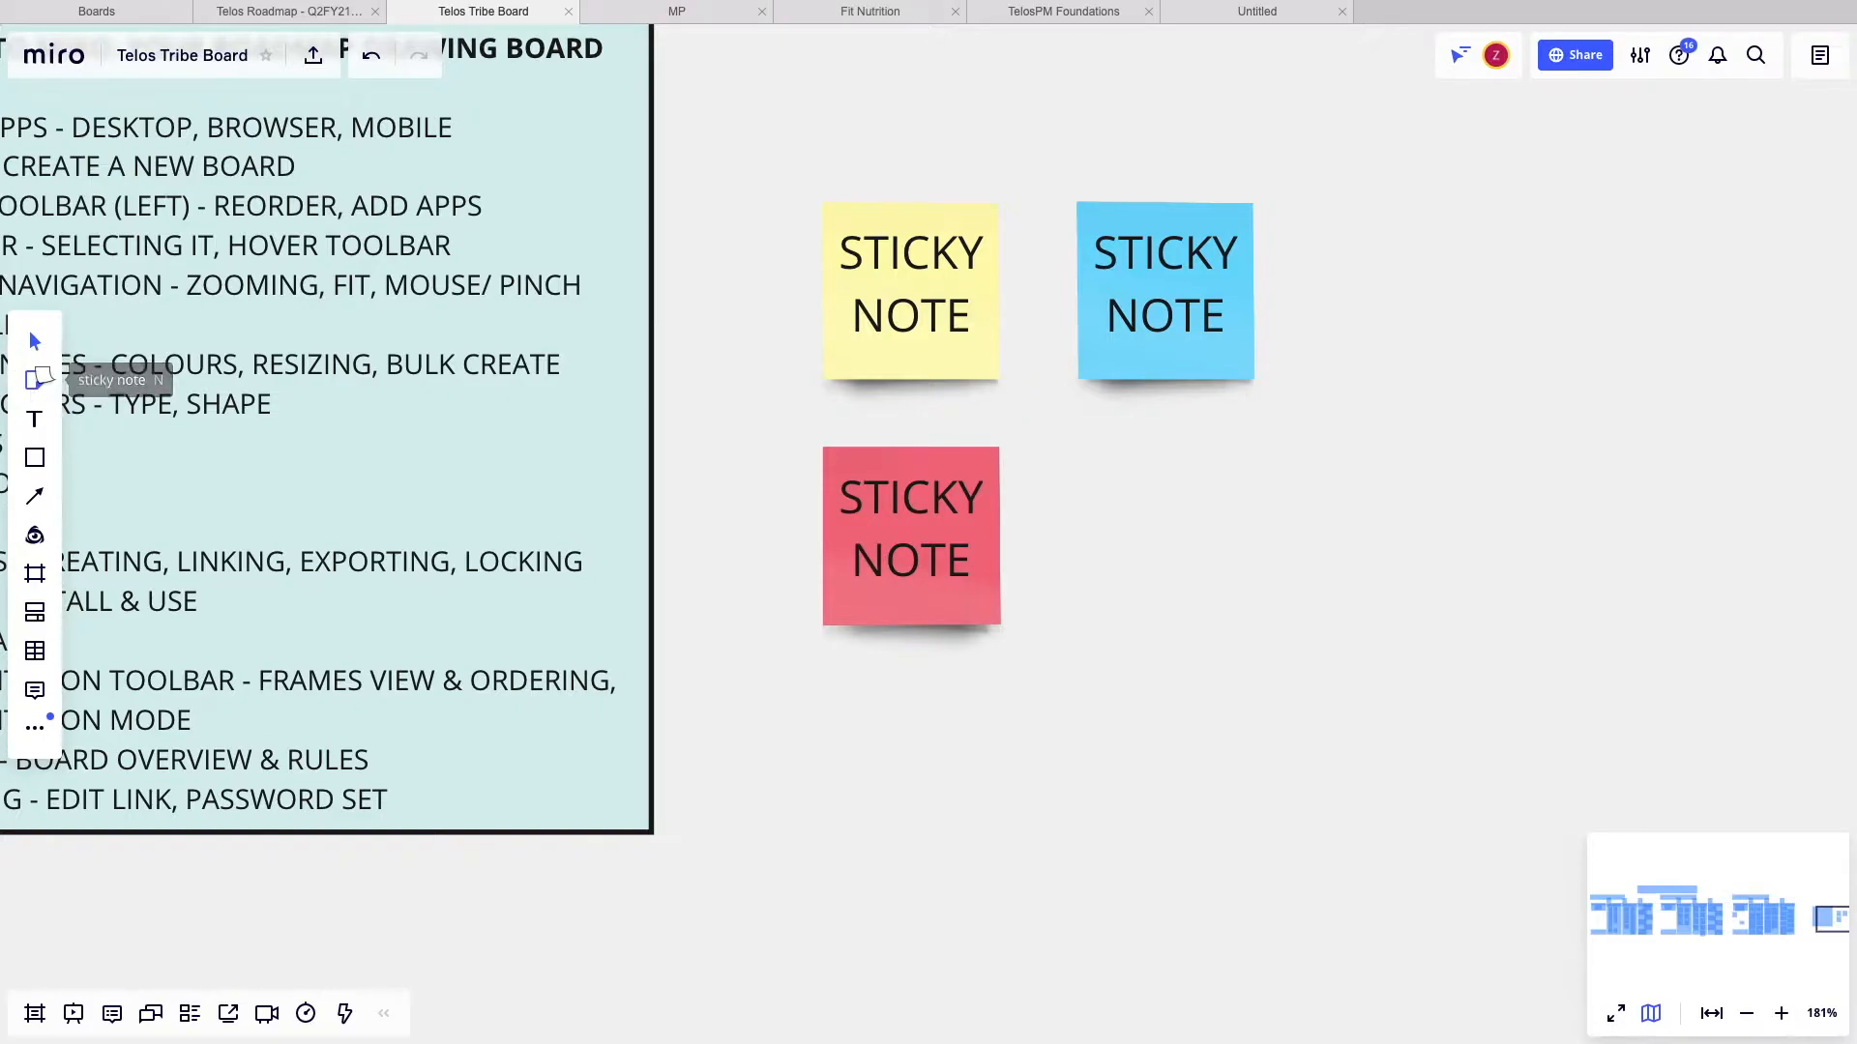
click(34, 380)
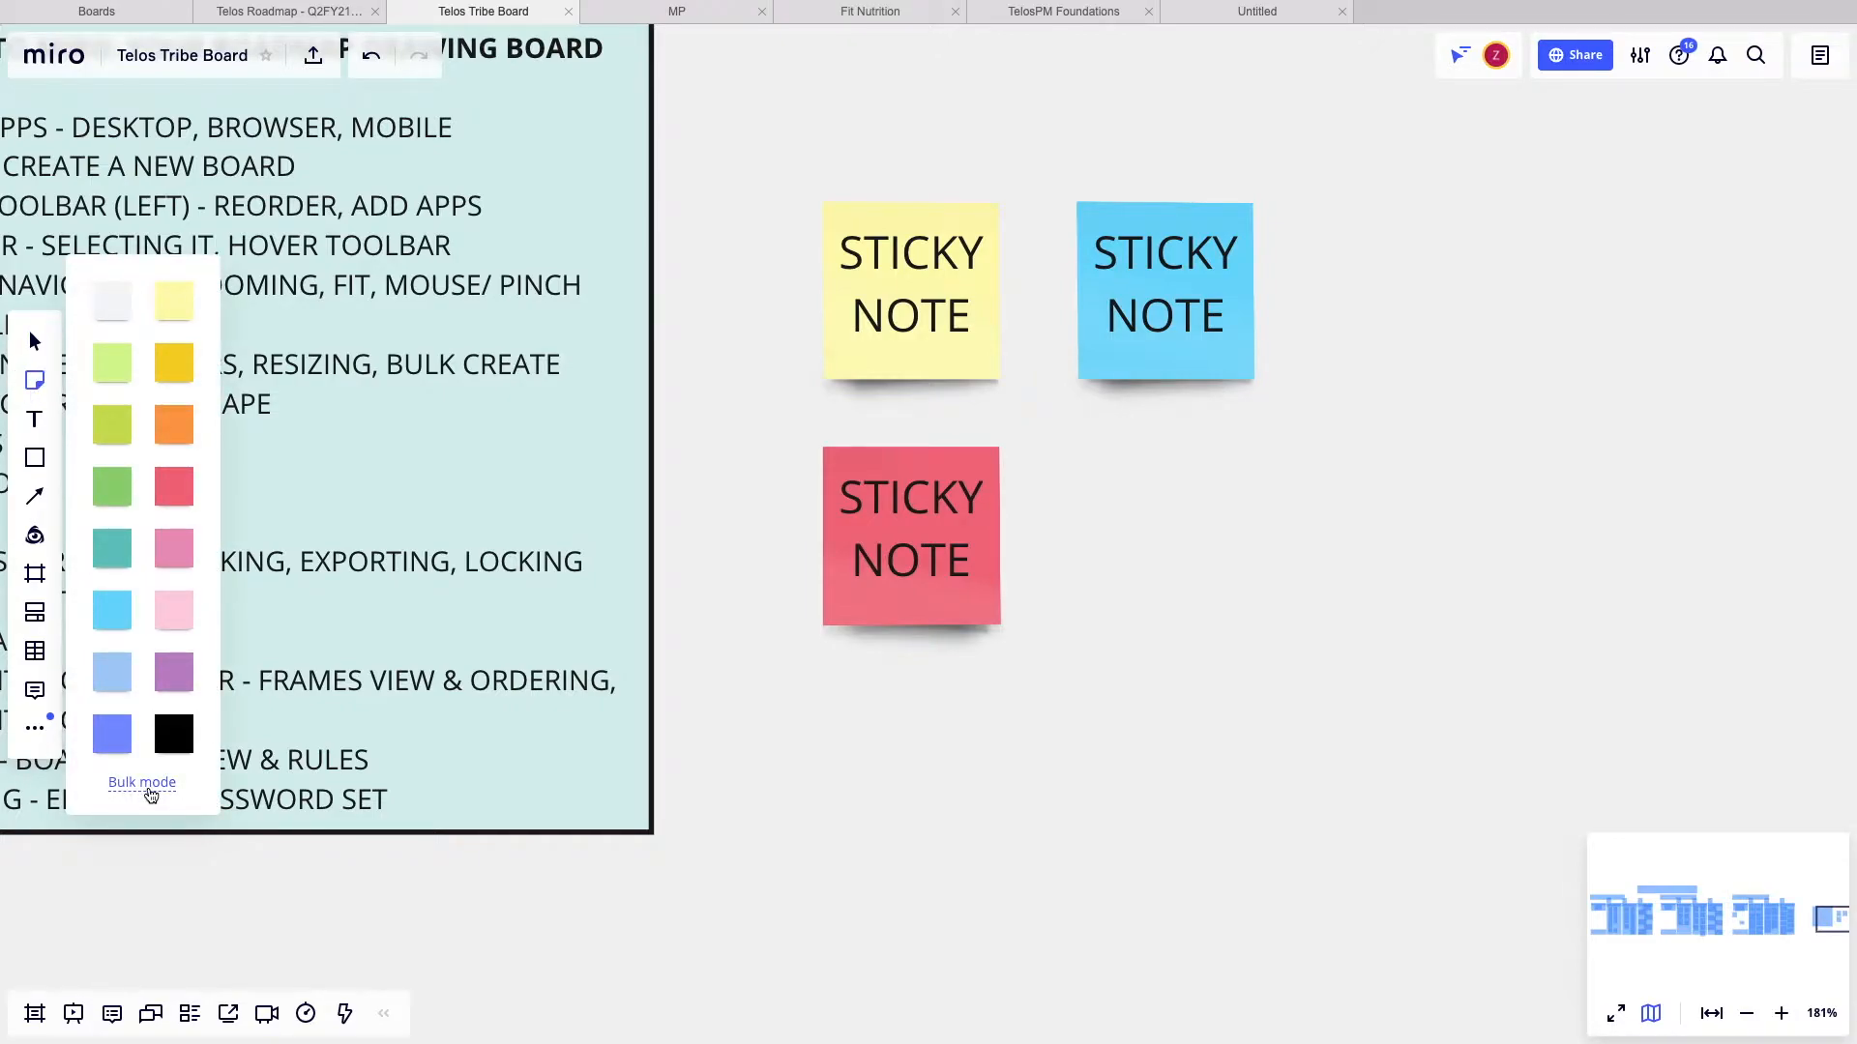
click(142, 784)
text(STICKY NOTES)
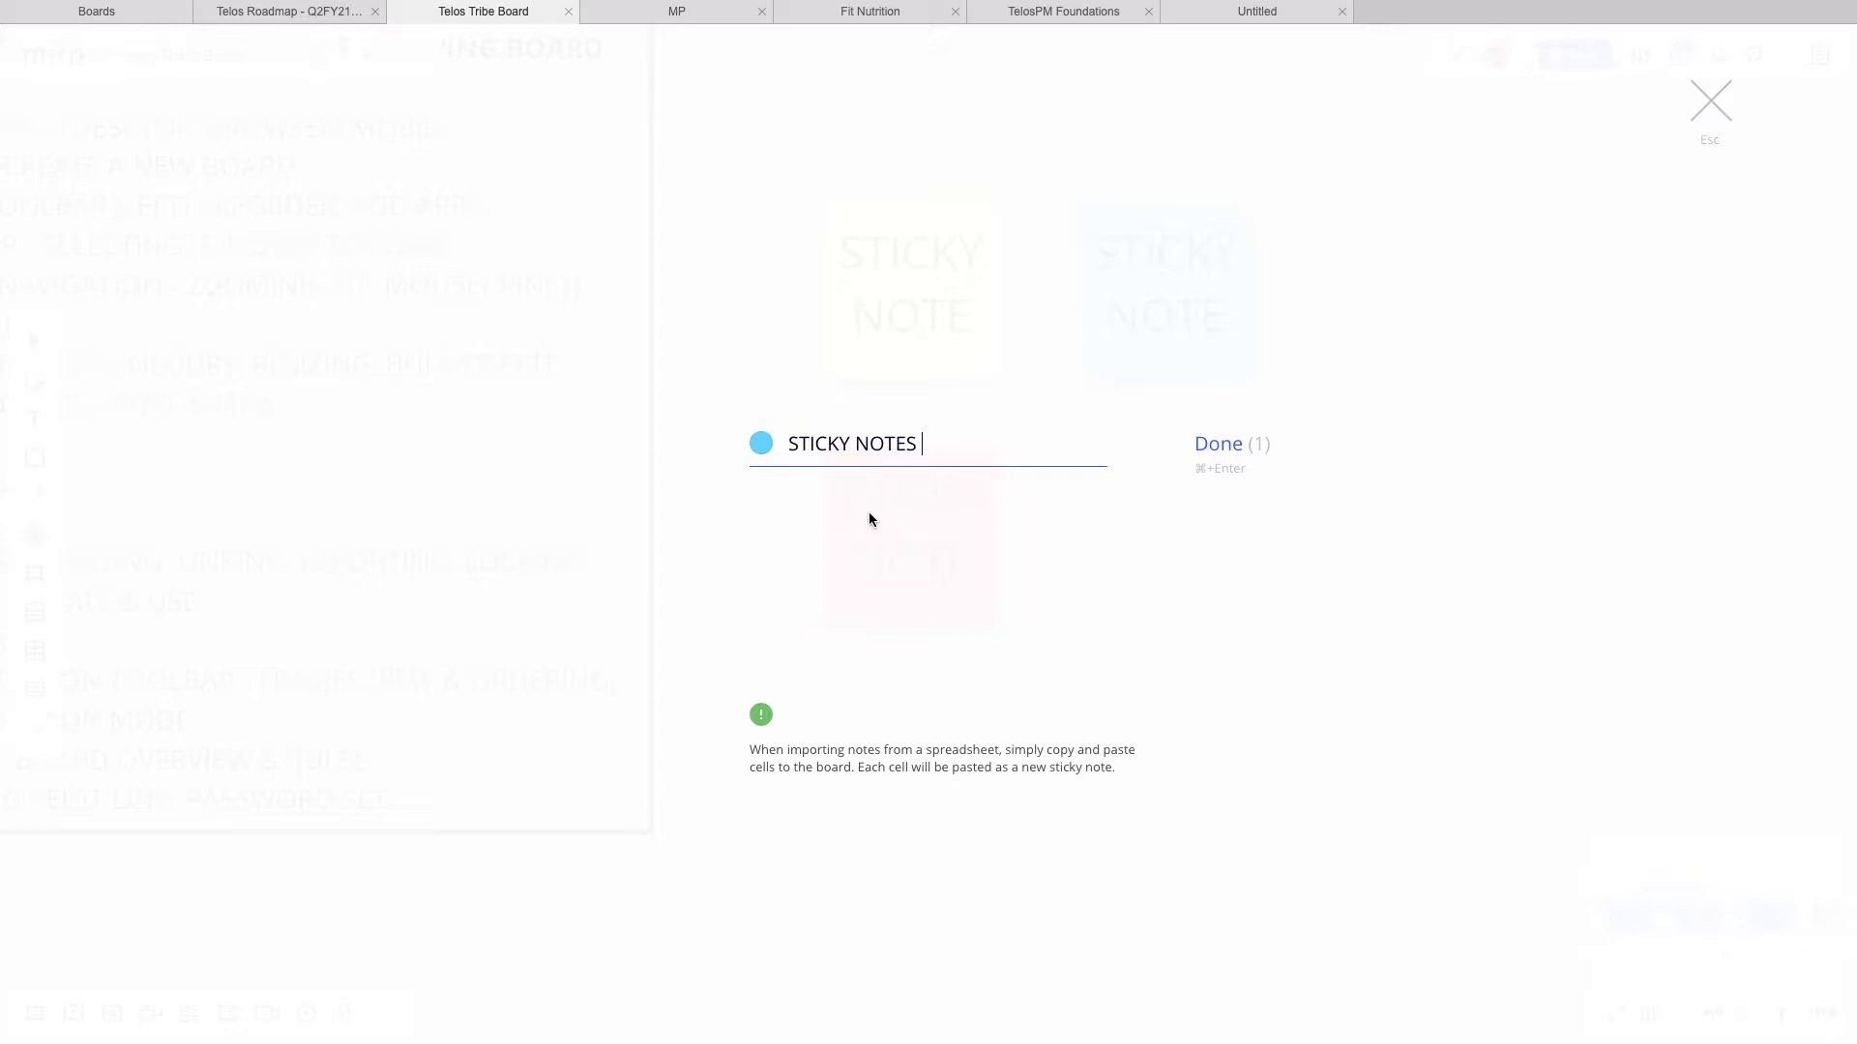
key(Return)
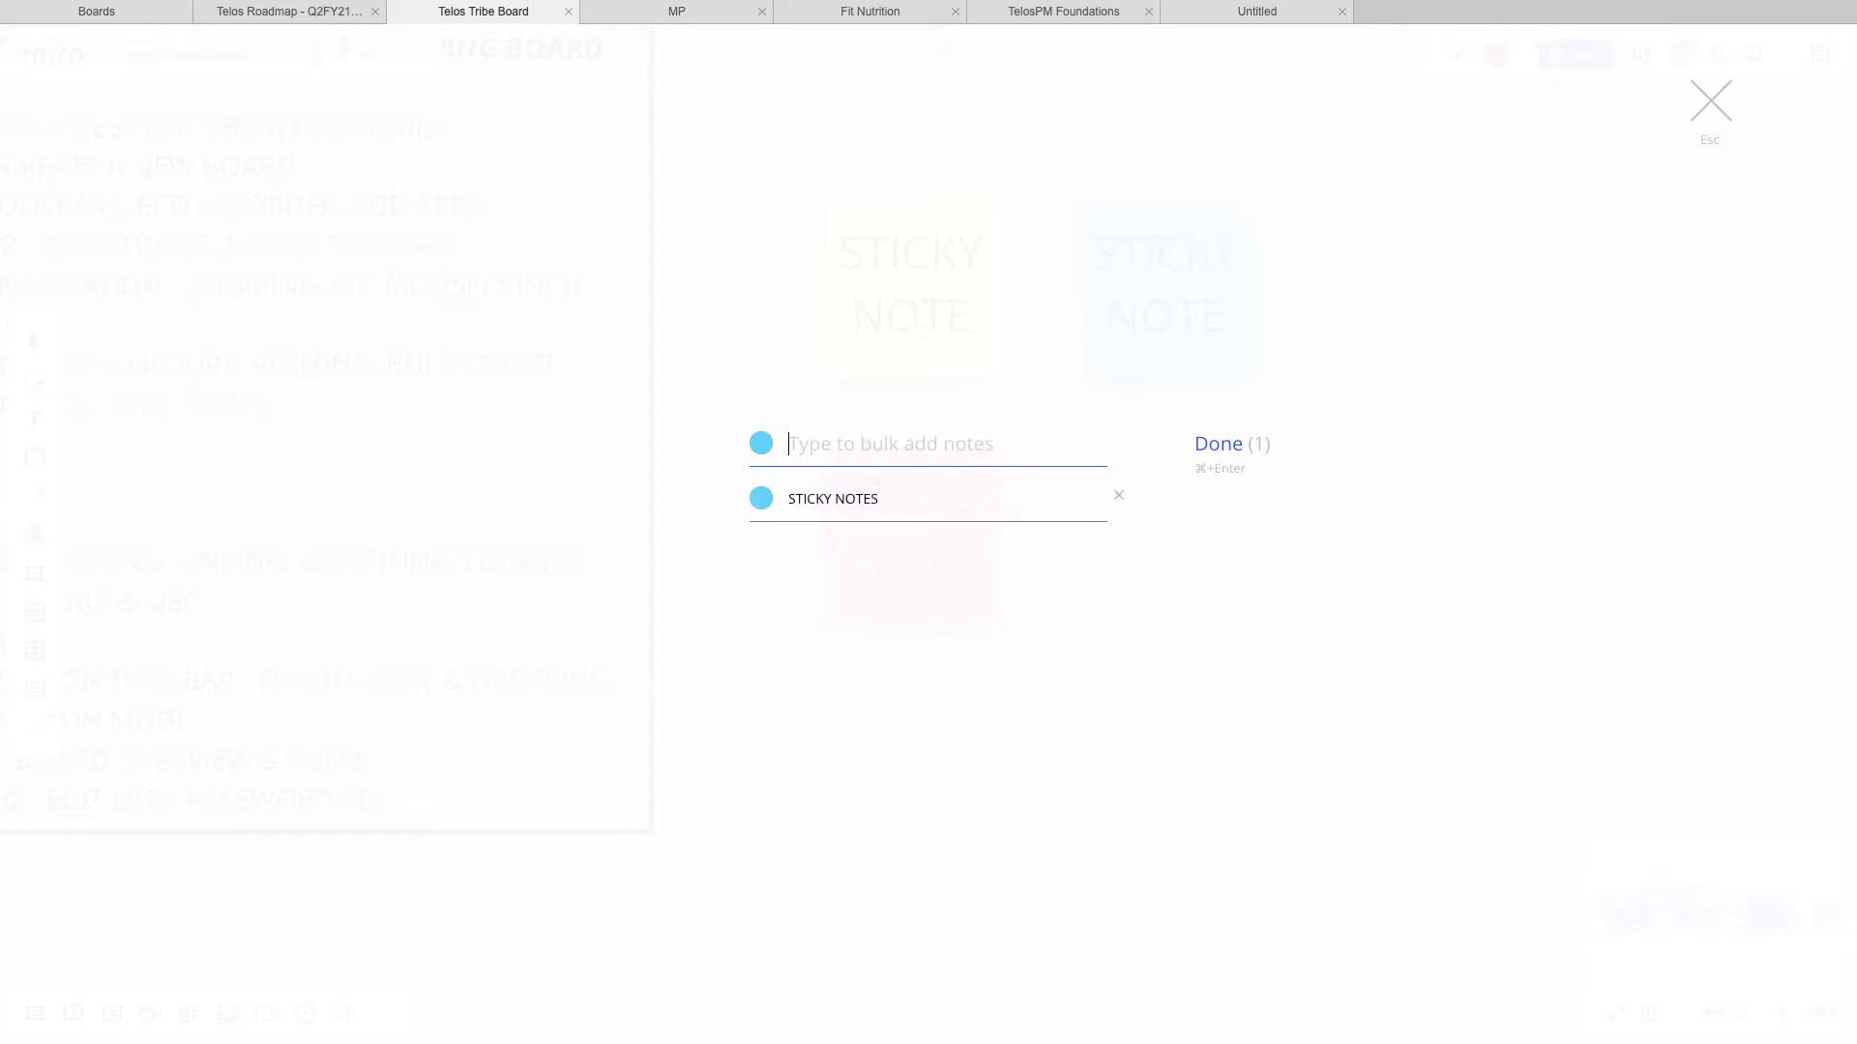
- Add the entries "MIRO", "TELOS" and "BASIC SKILLS" to the bulk sticky note list
text(MIRO)
key(Return)
text(TELOS)
key(Return)
text(BASIC)
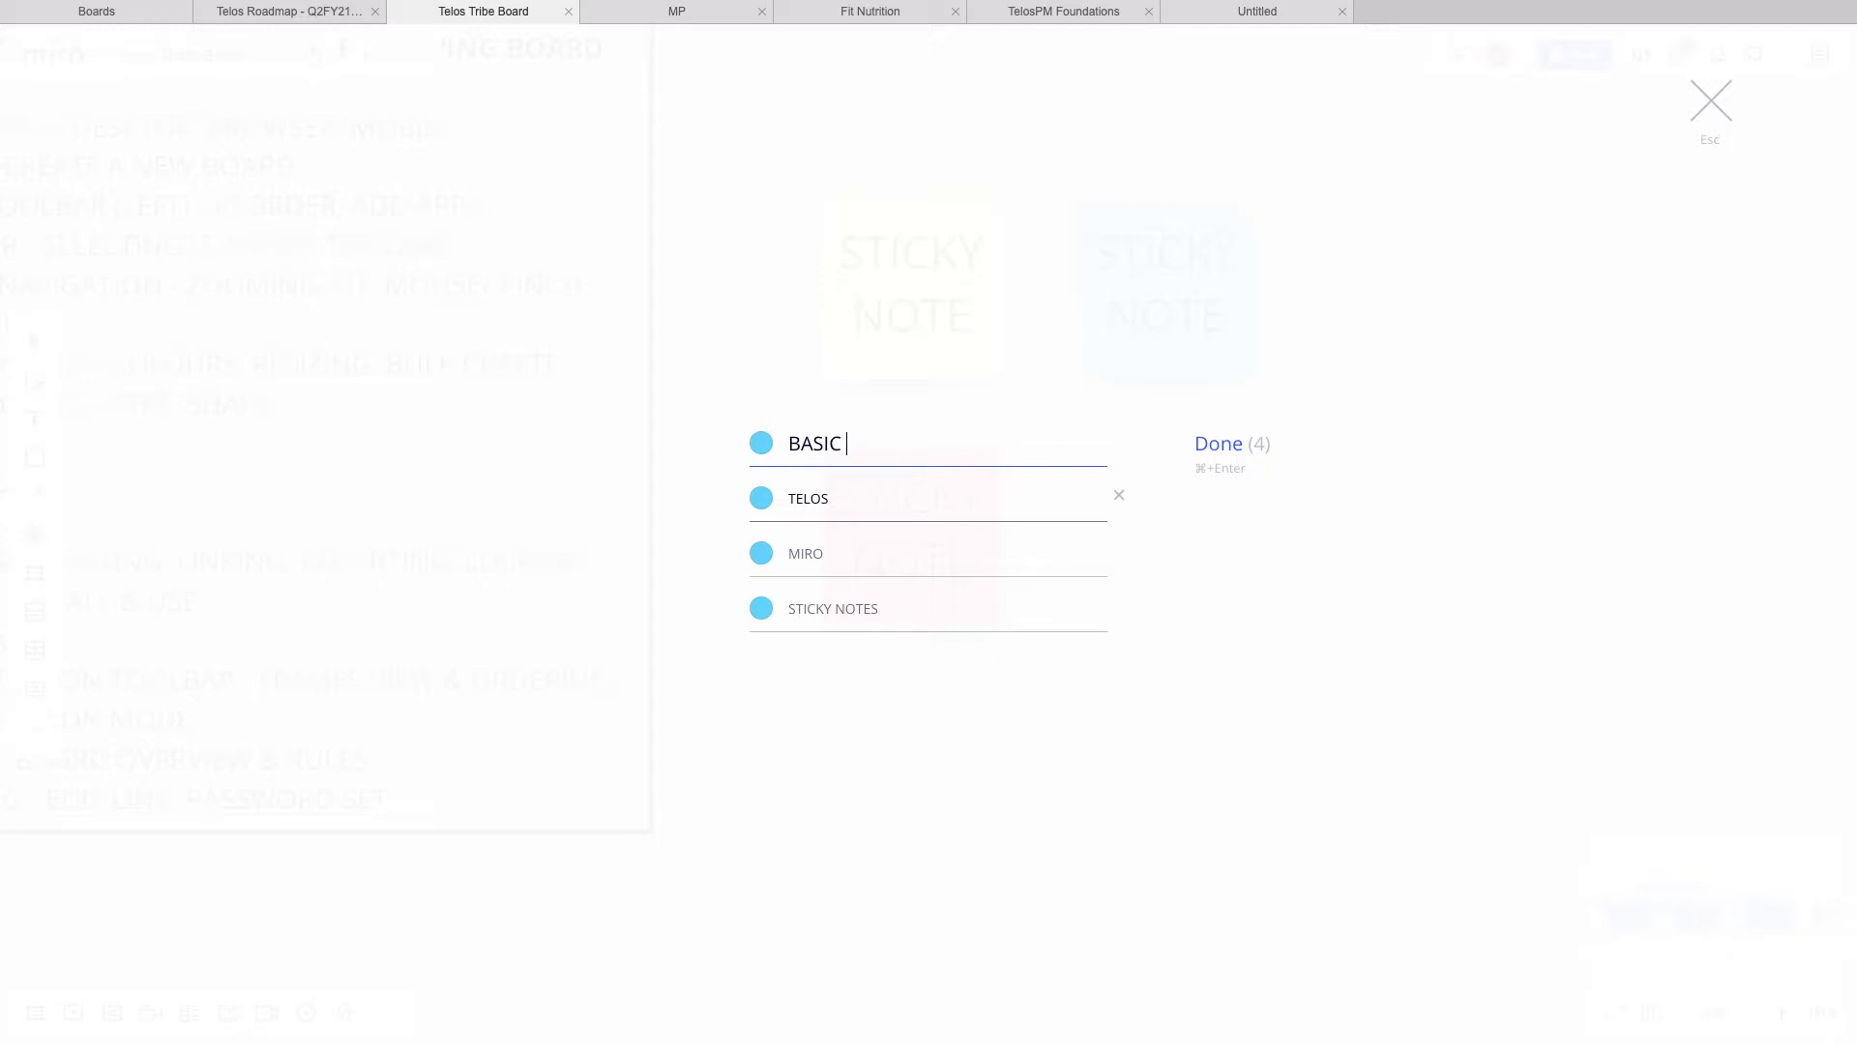
text( SKILLS)
key(Return)
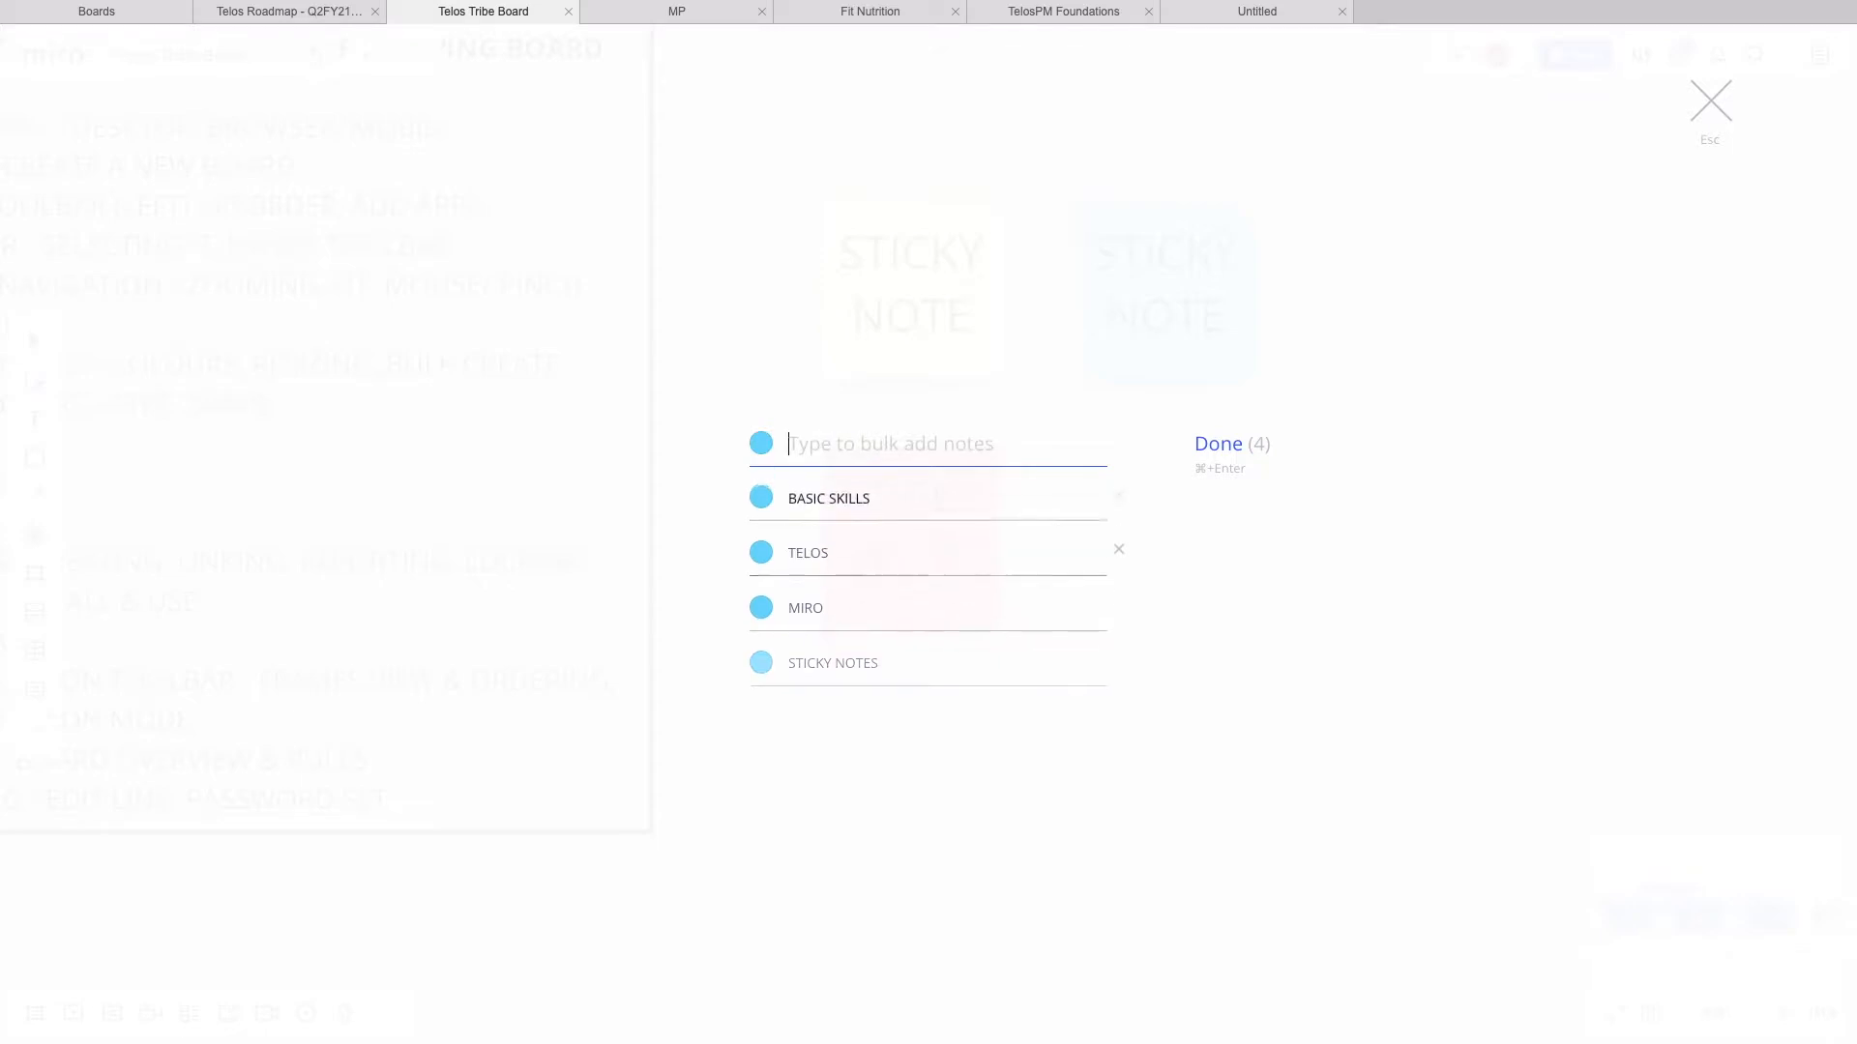
- Finish the bulk list to create the four blue sticky notes, place them beside the existing notes, and deselect them
click(1221, 444)
drag(1123, 487, 1586, 380)
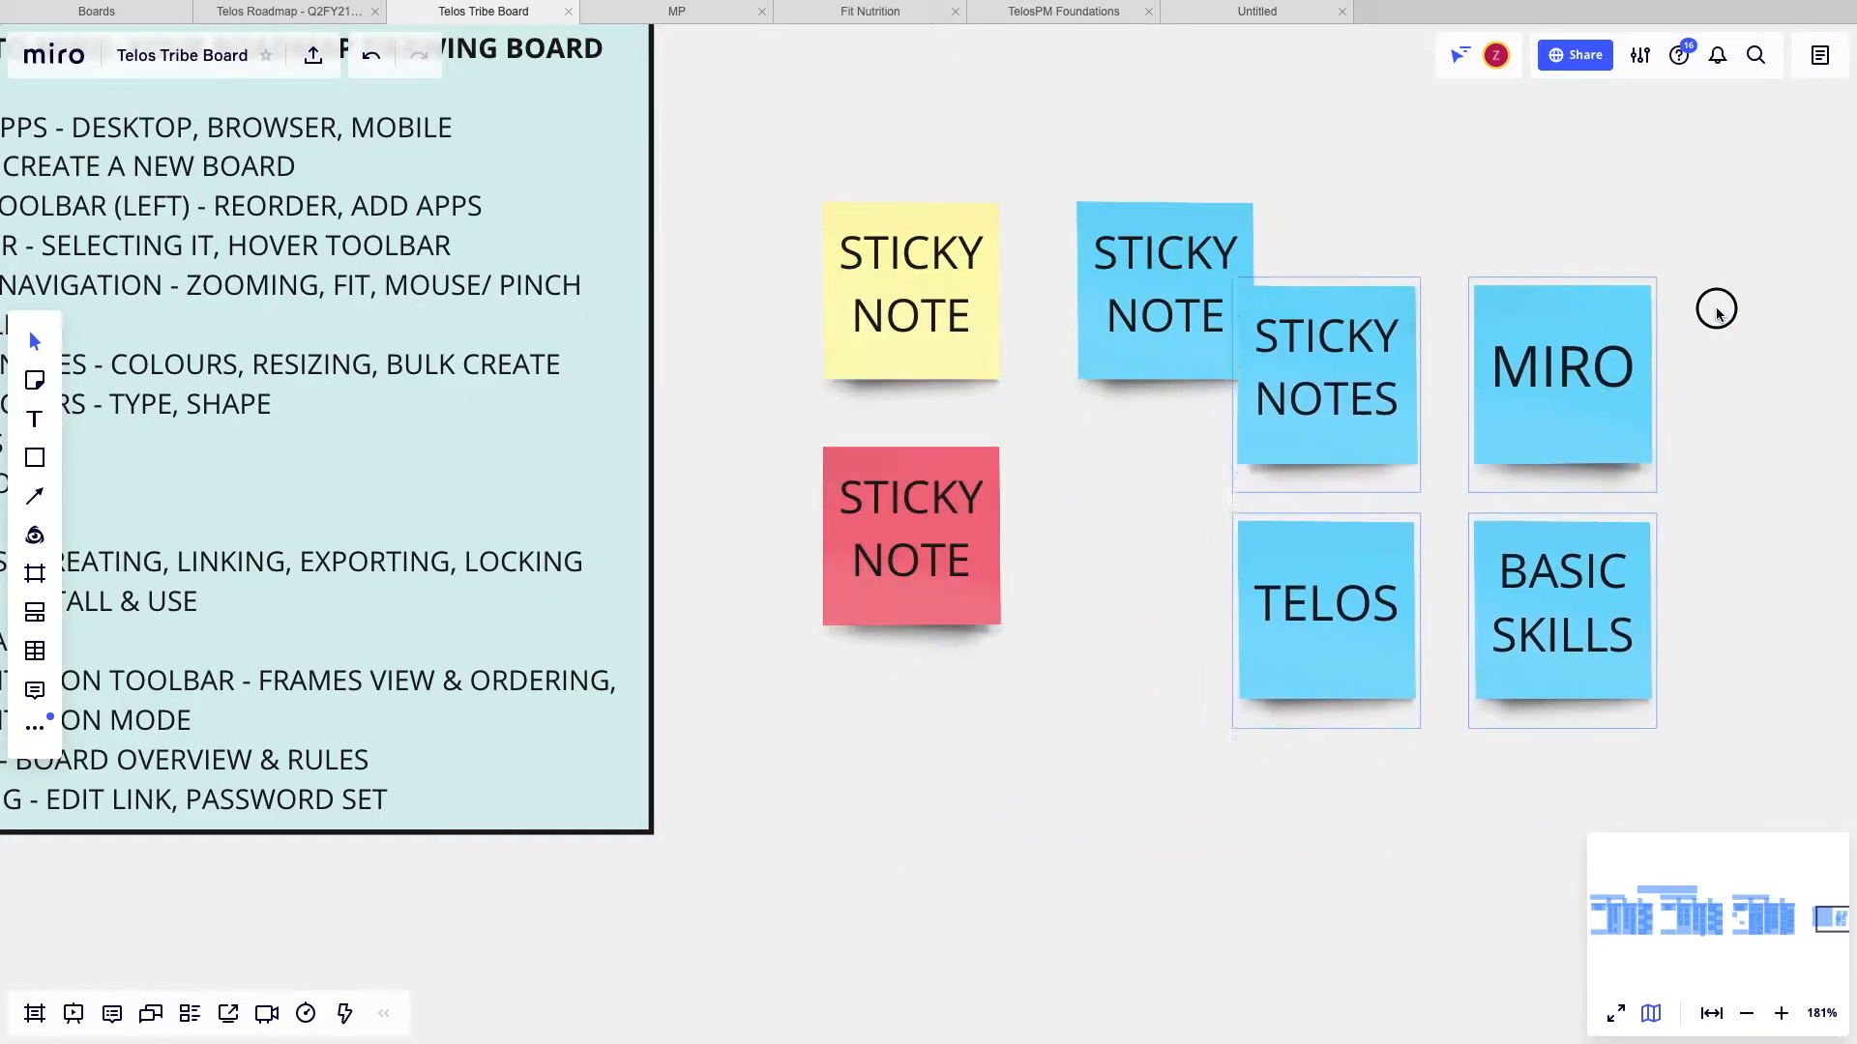
drag(1716, 309, 1697, 318)
scroll(1697, 318, right, 5)
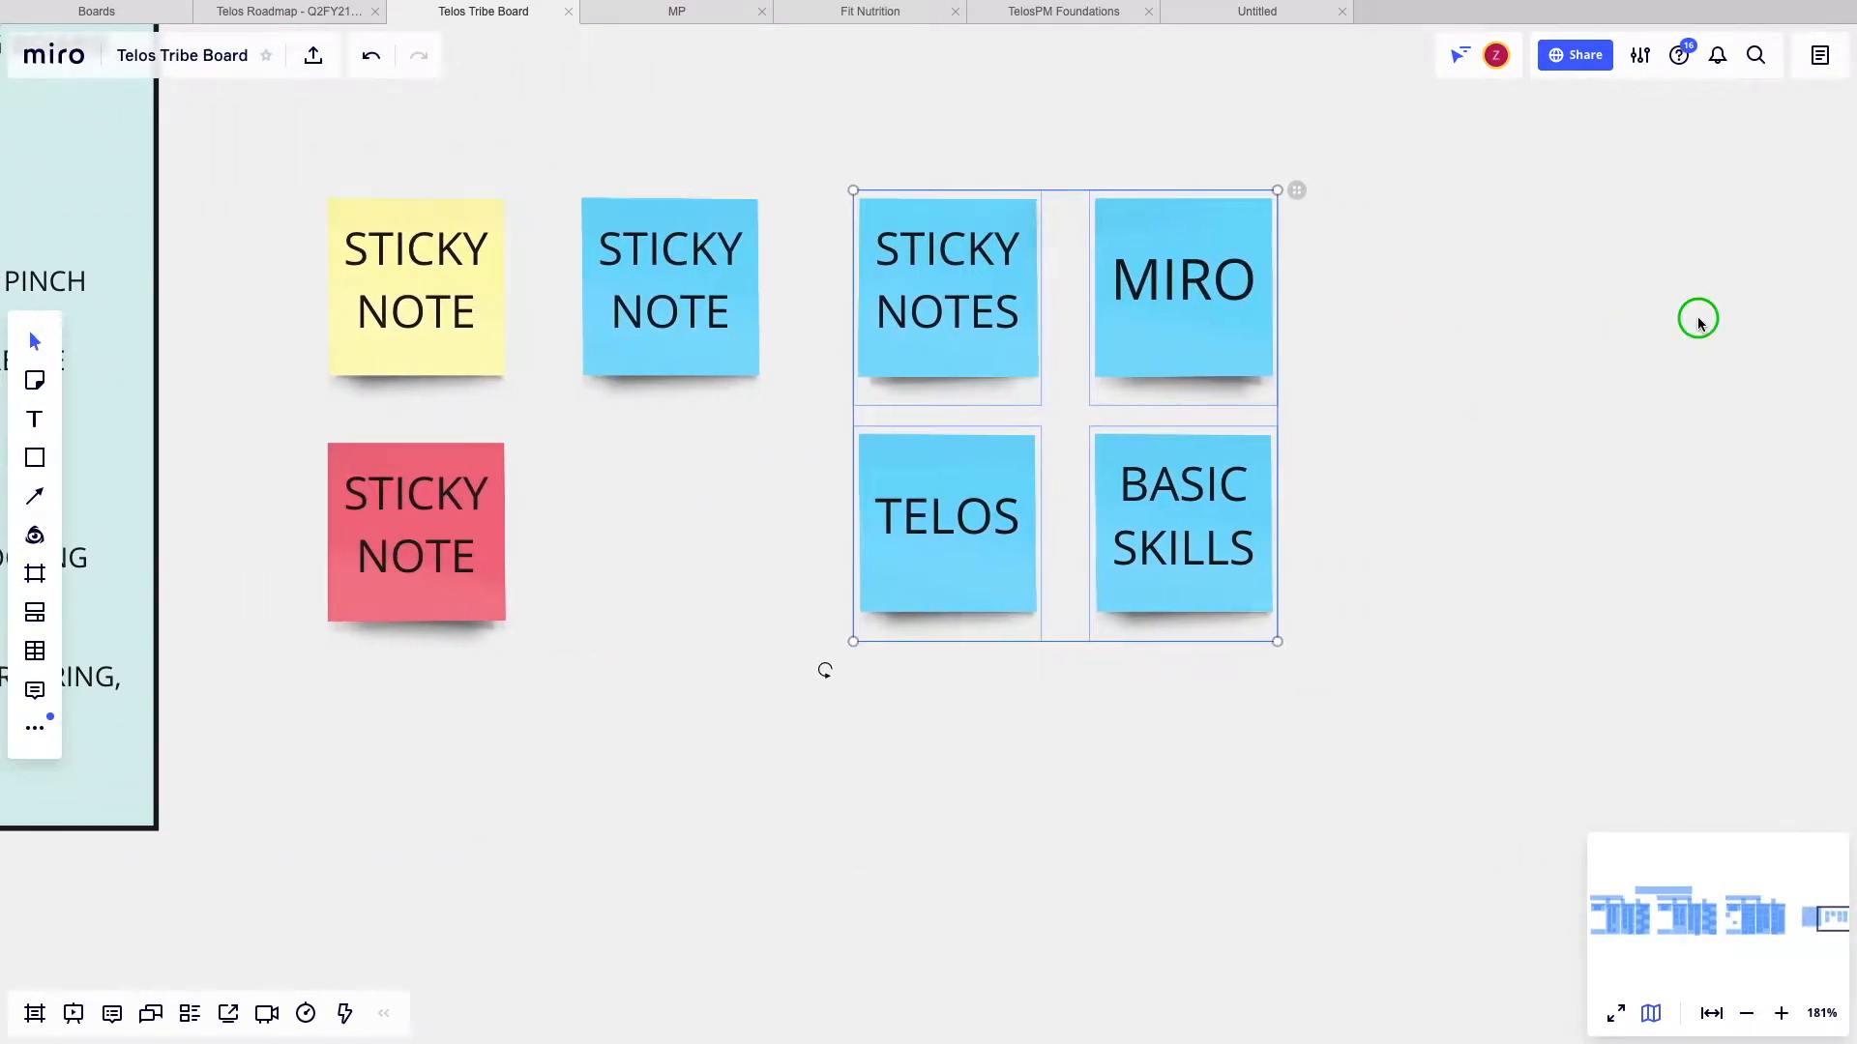
click(1528, 312)
drag(1187, 291, 1151, 299)
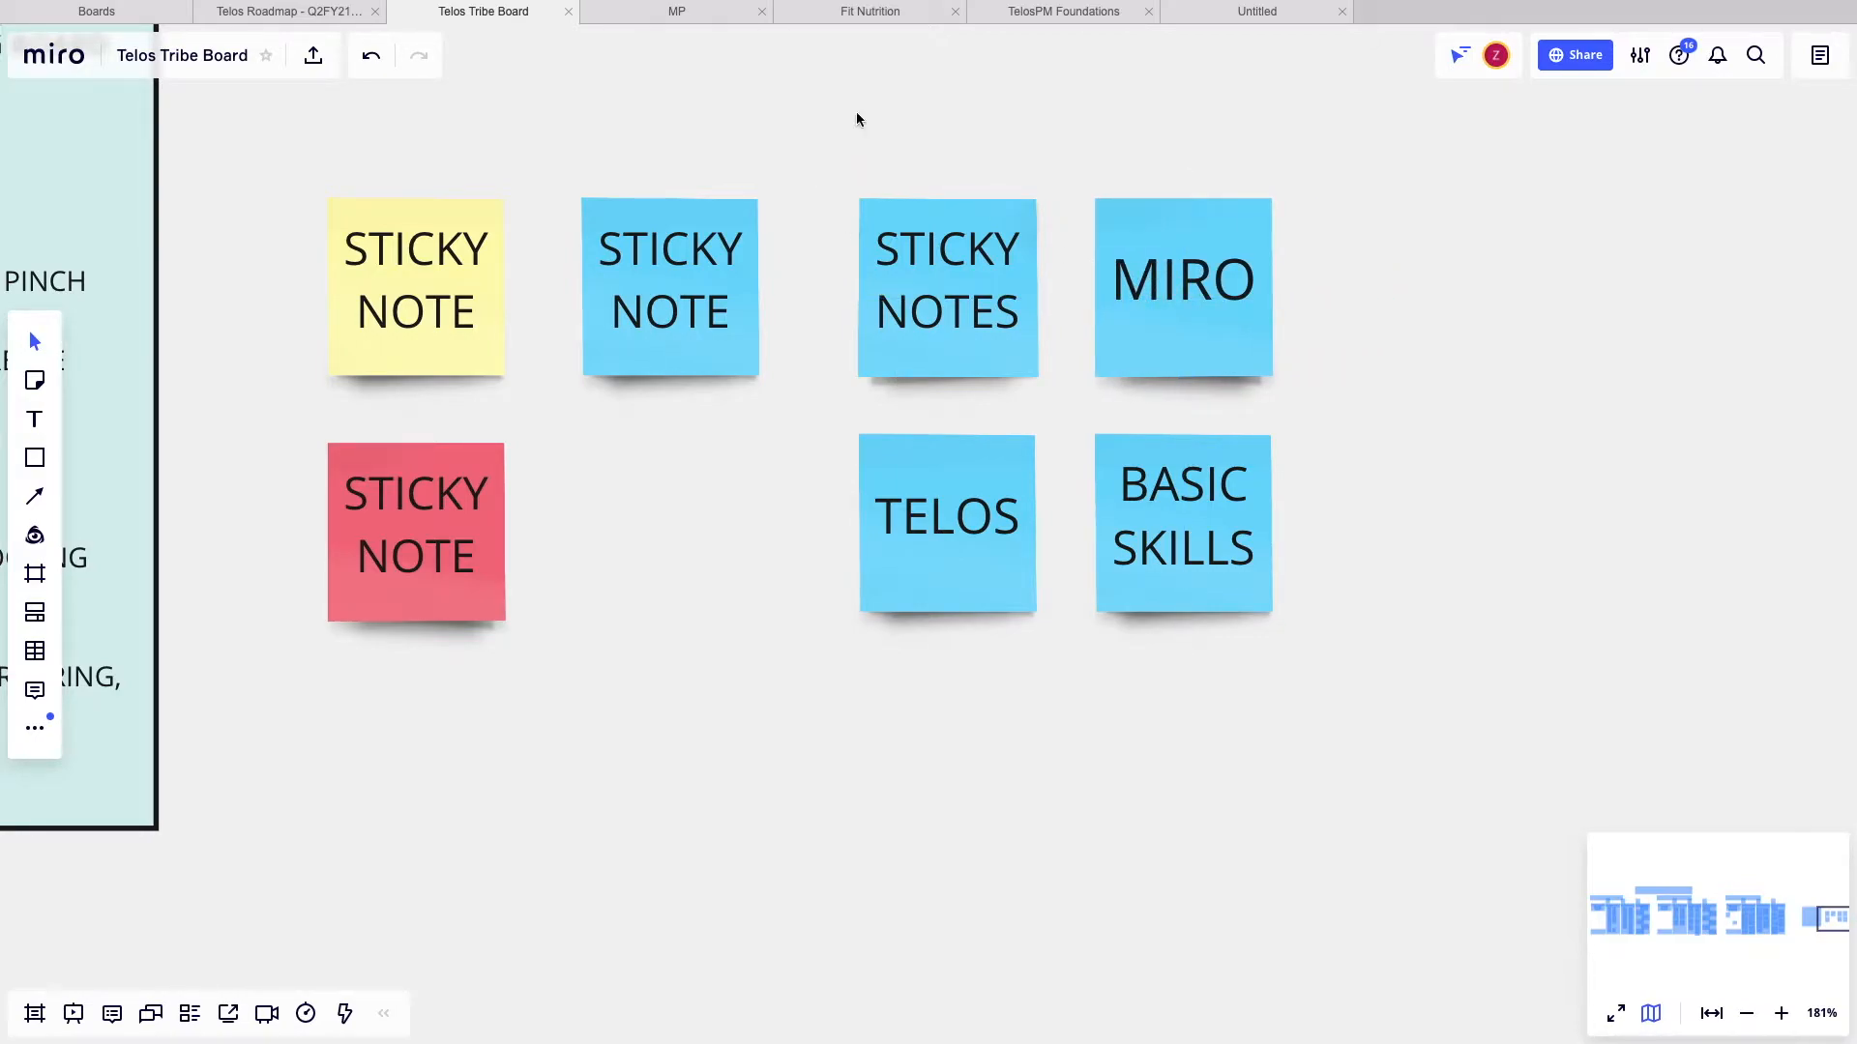
- Select the four bulk-created blue sticky notes together and move them slightly left
drag(815, 160, 1296, 685)
mouse_move(1244, 584)
mouse_down()
mouse_move(1335, 580)
mouse_move(1235, 588)
mouse_move(1221, 565)
mouse_up()
scroll(1220, 565, right, 1)
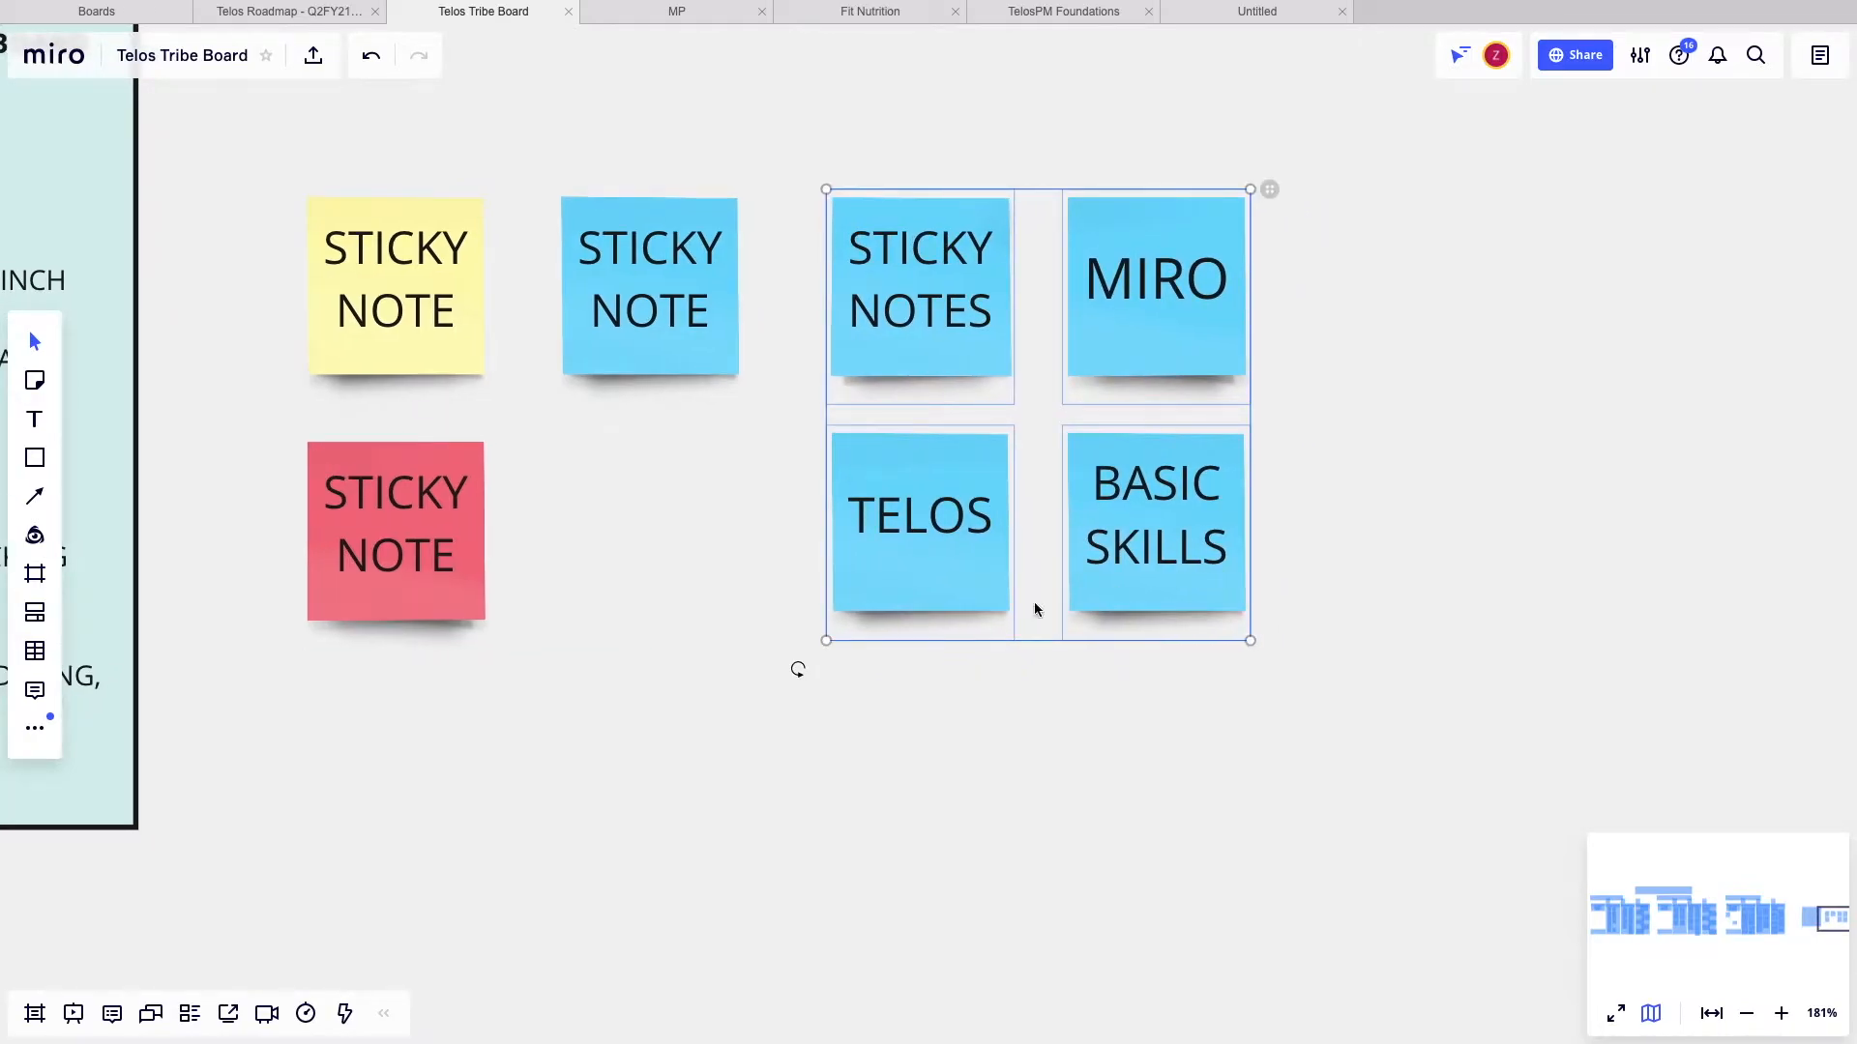
- Review the connectors topic in the board's agenda list and inspect the connection points around the red sticky note
scroll(816, 656, left, 10)
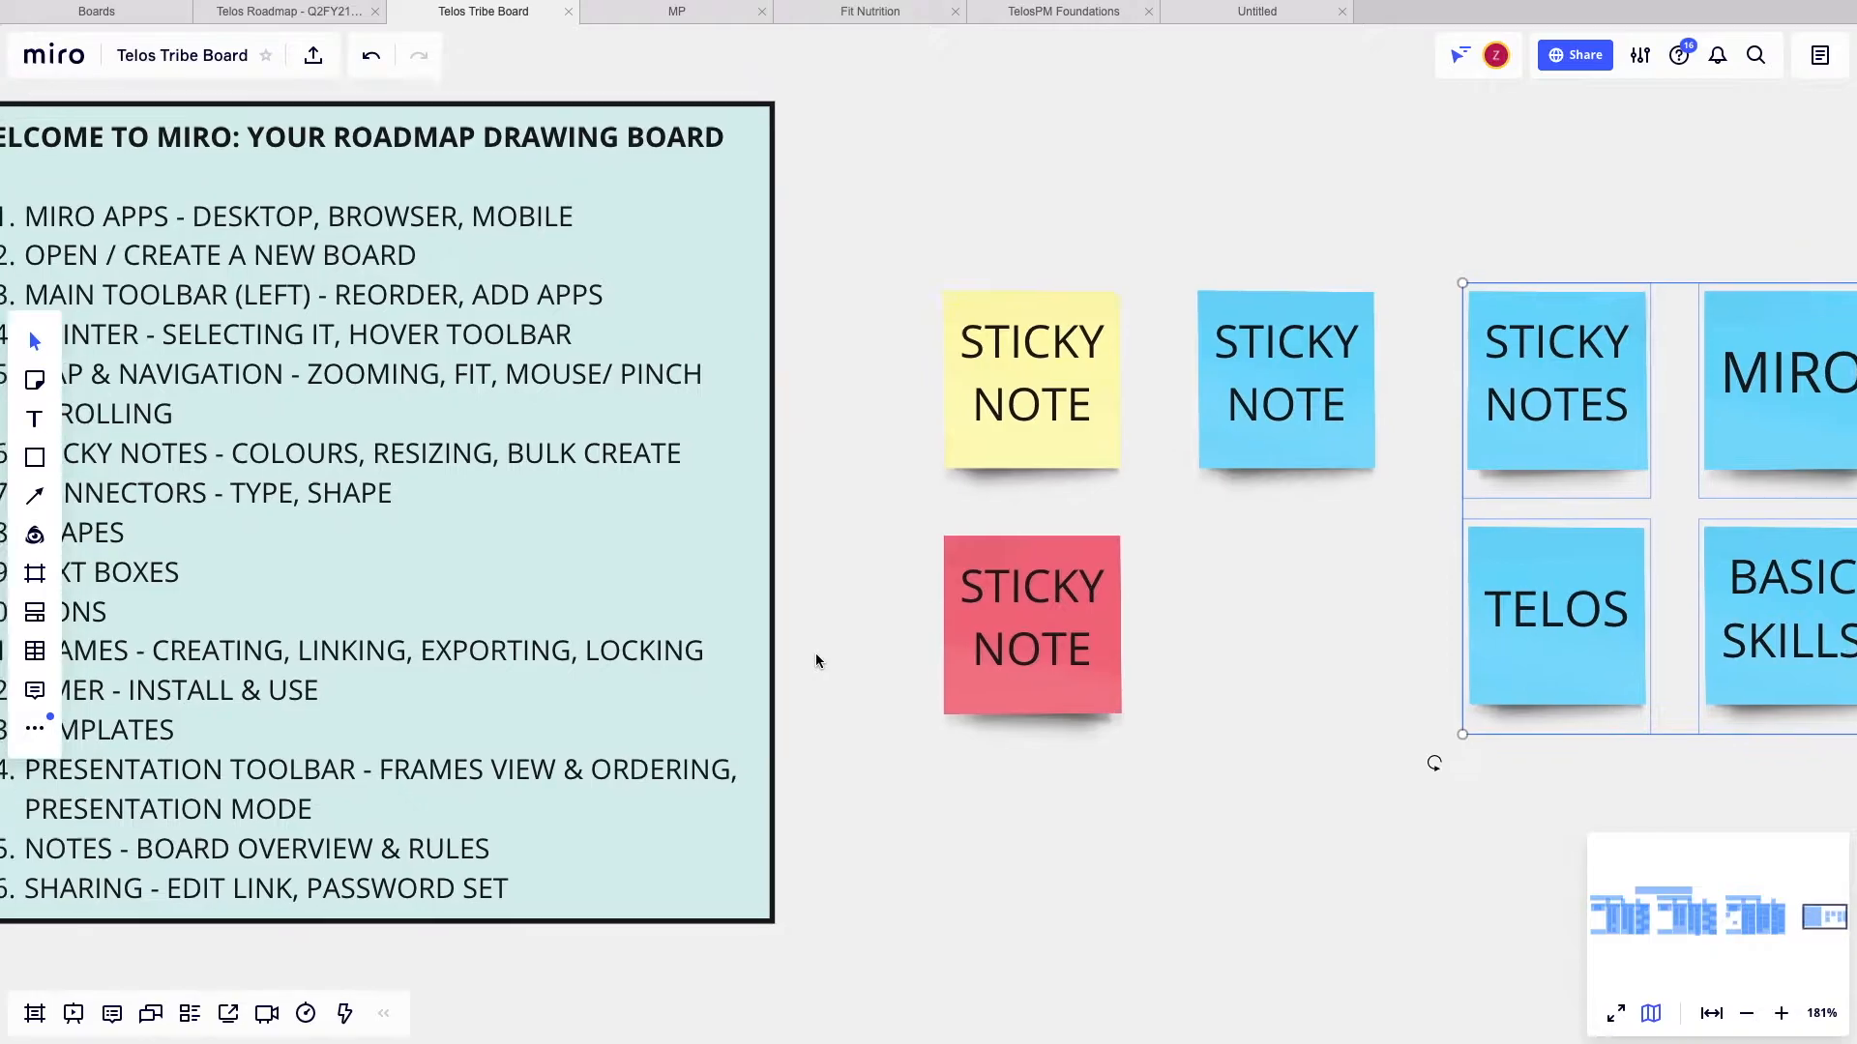
scroll(816, 659, left, 2)
scroll(817, 660, up, 3)
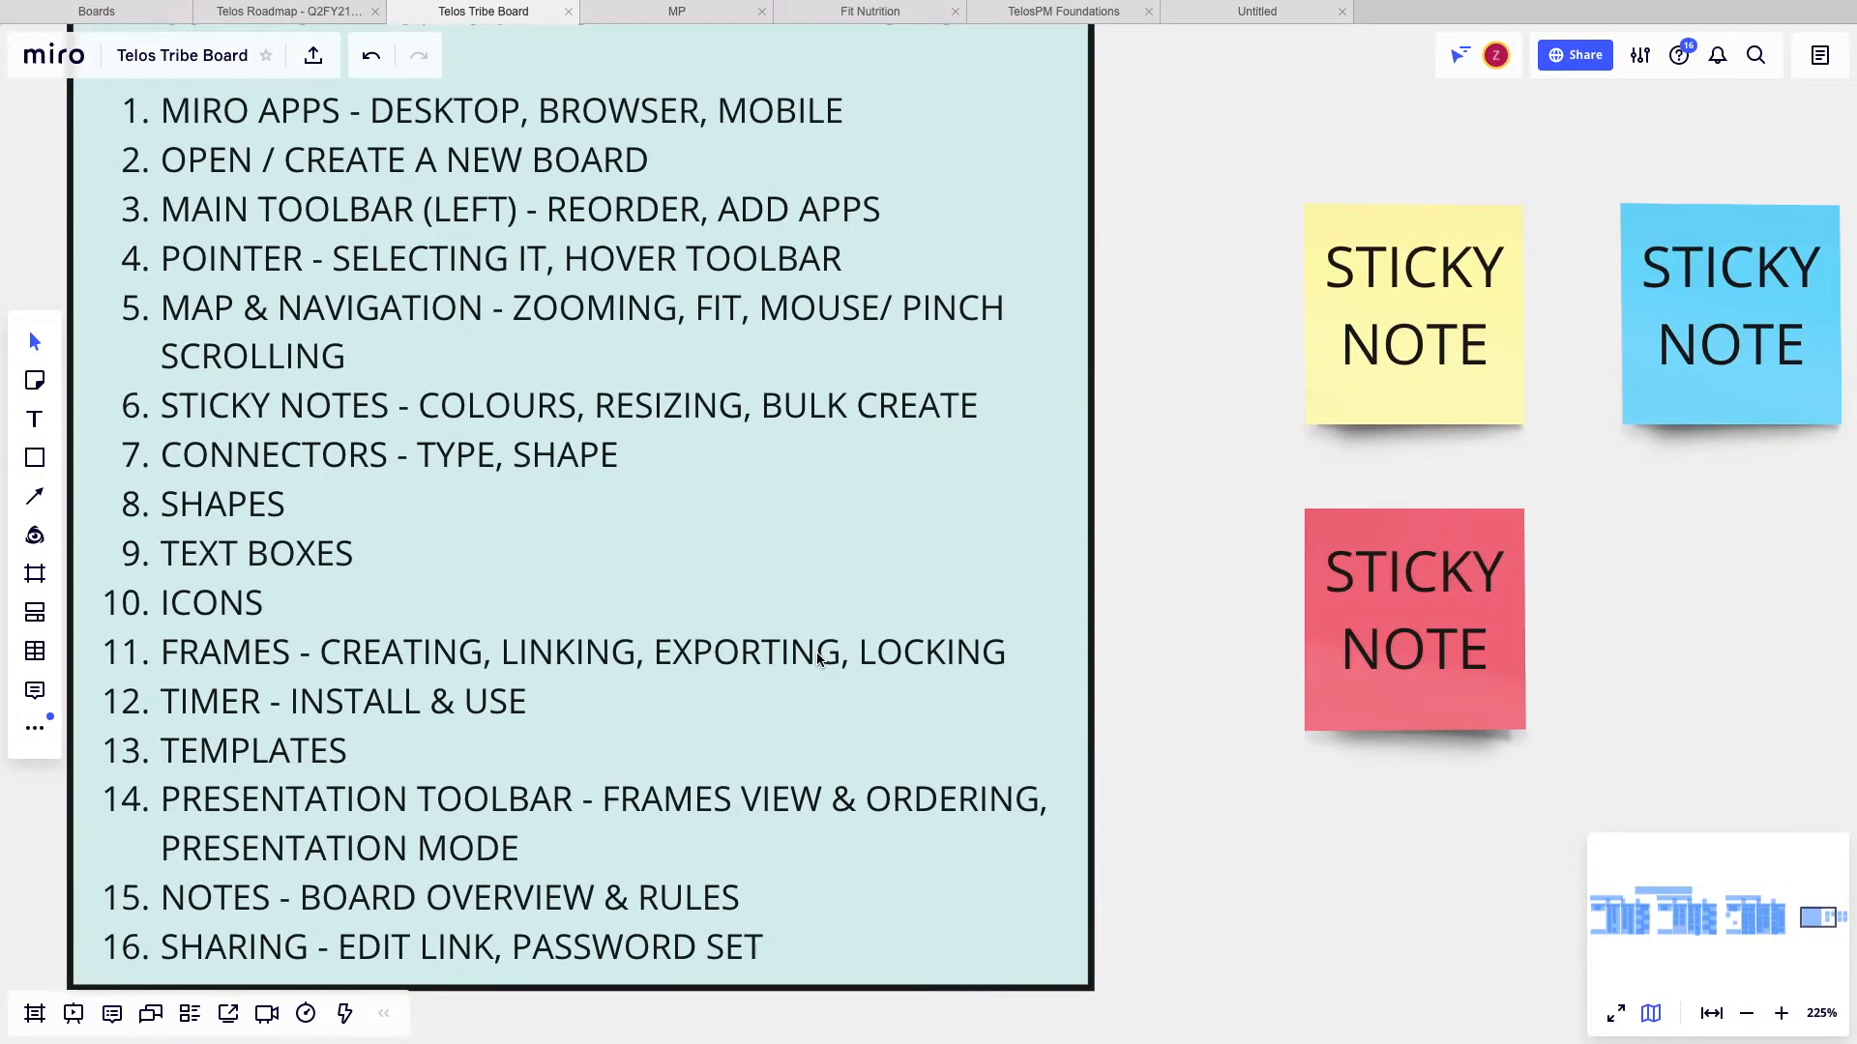
scroll(357, 474, down, 3)
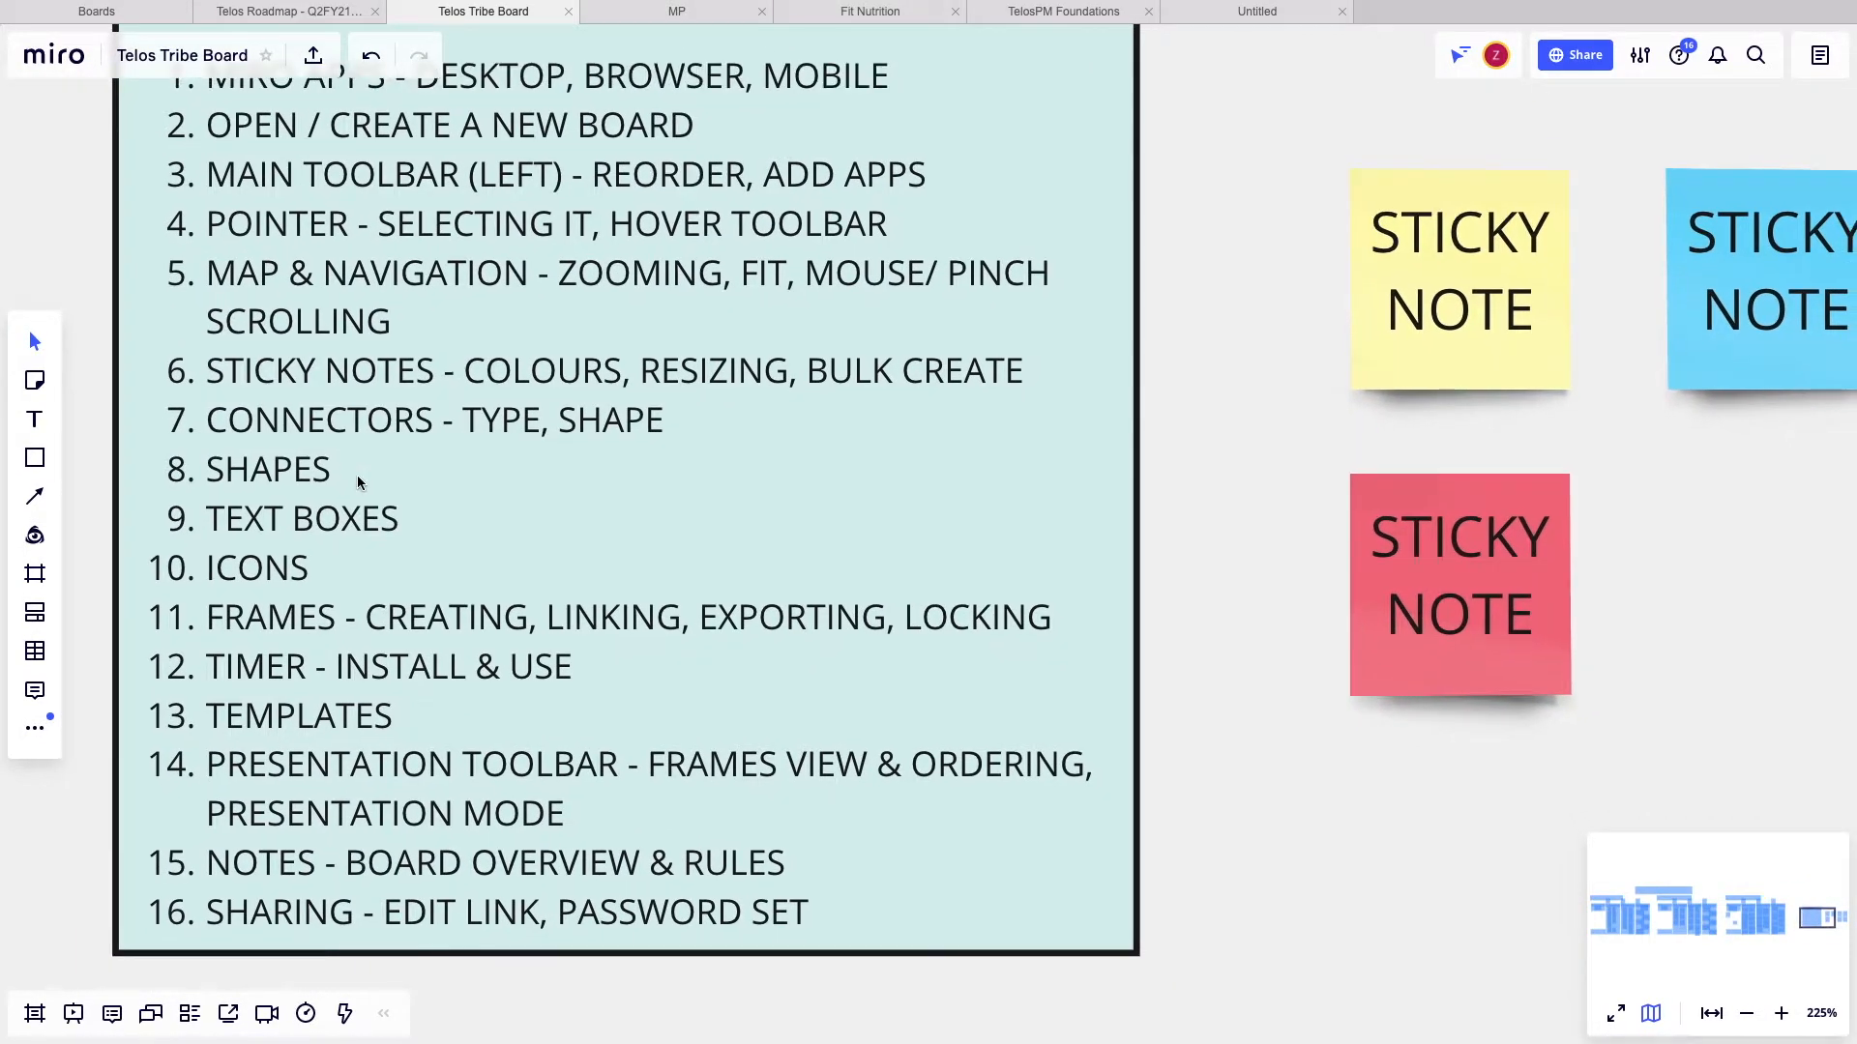
scroll(356, 474, right, 5)
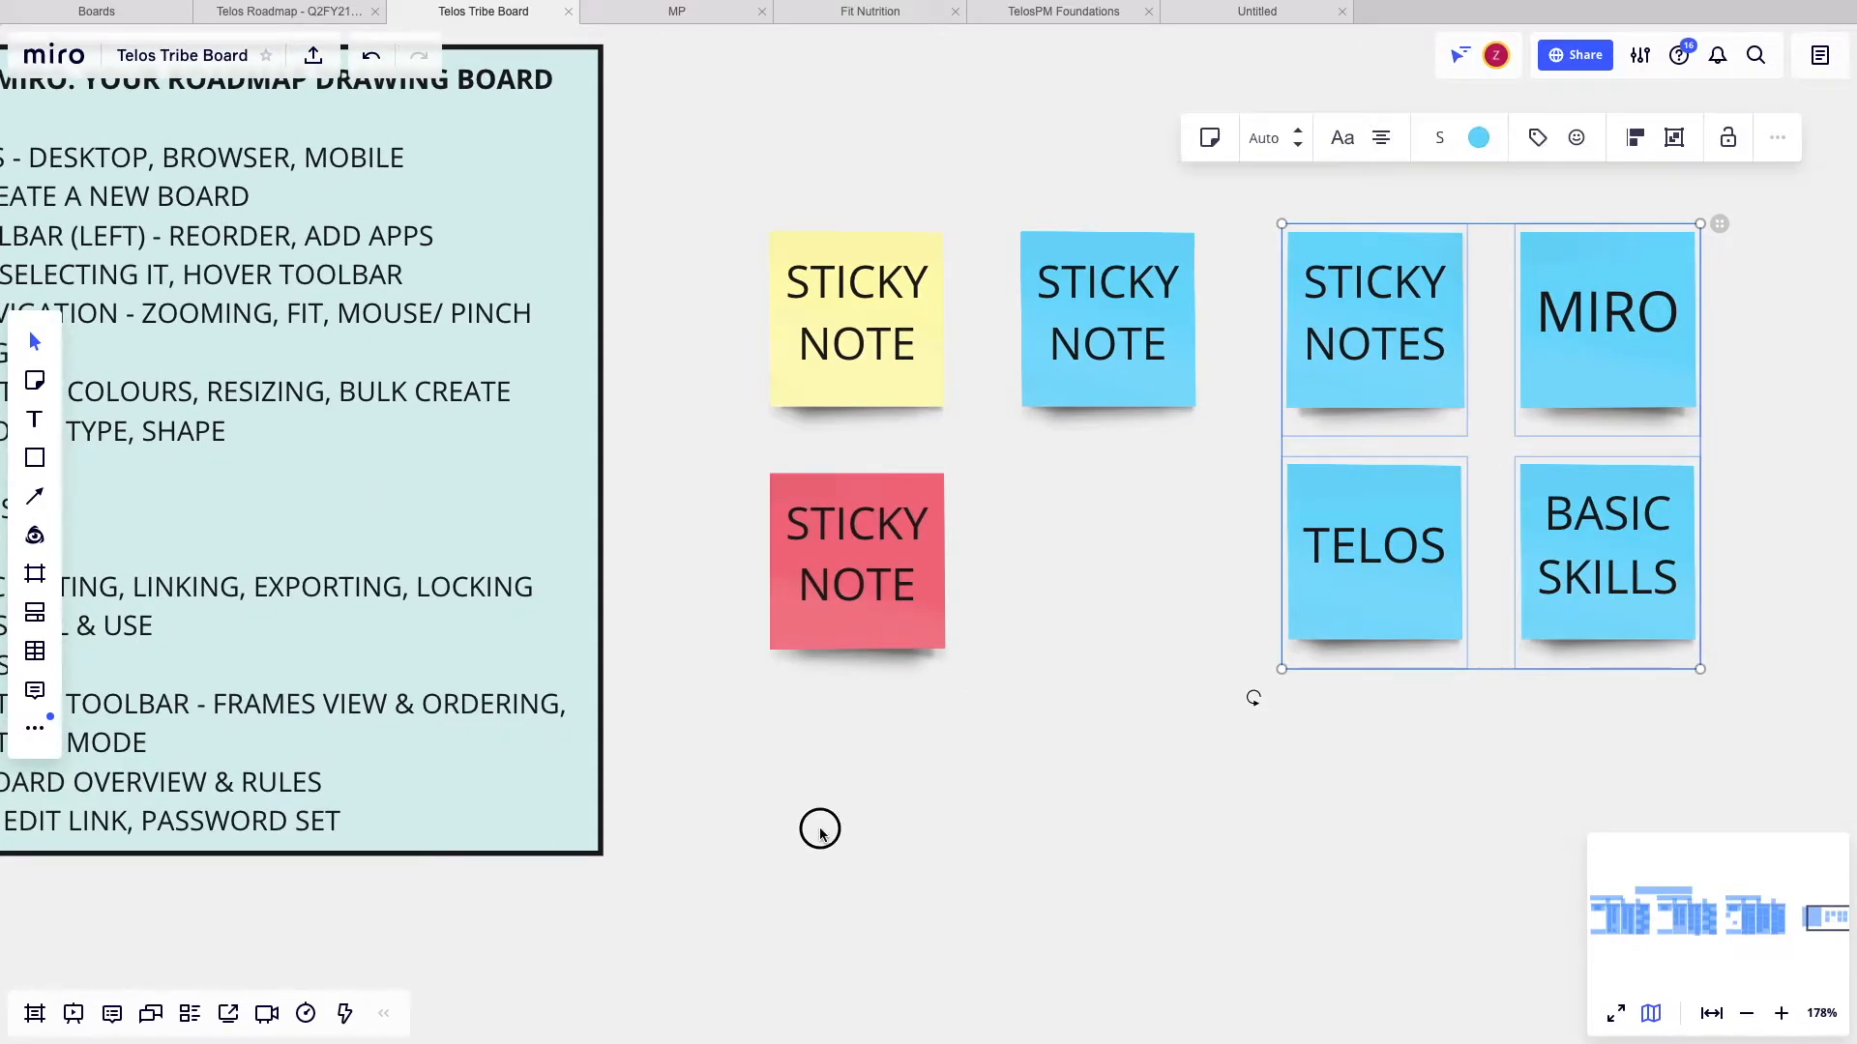
scroll(820, 835, right, 1)
click(919, 541)
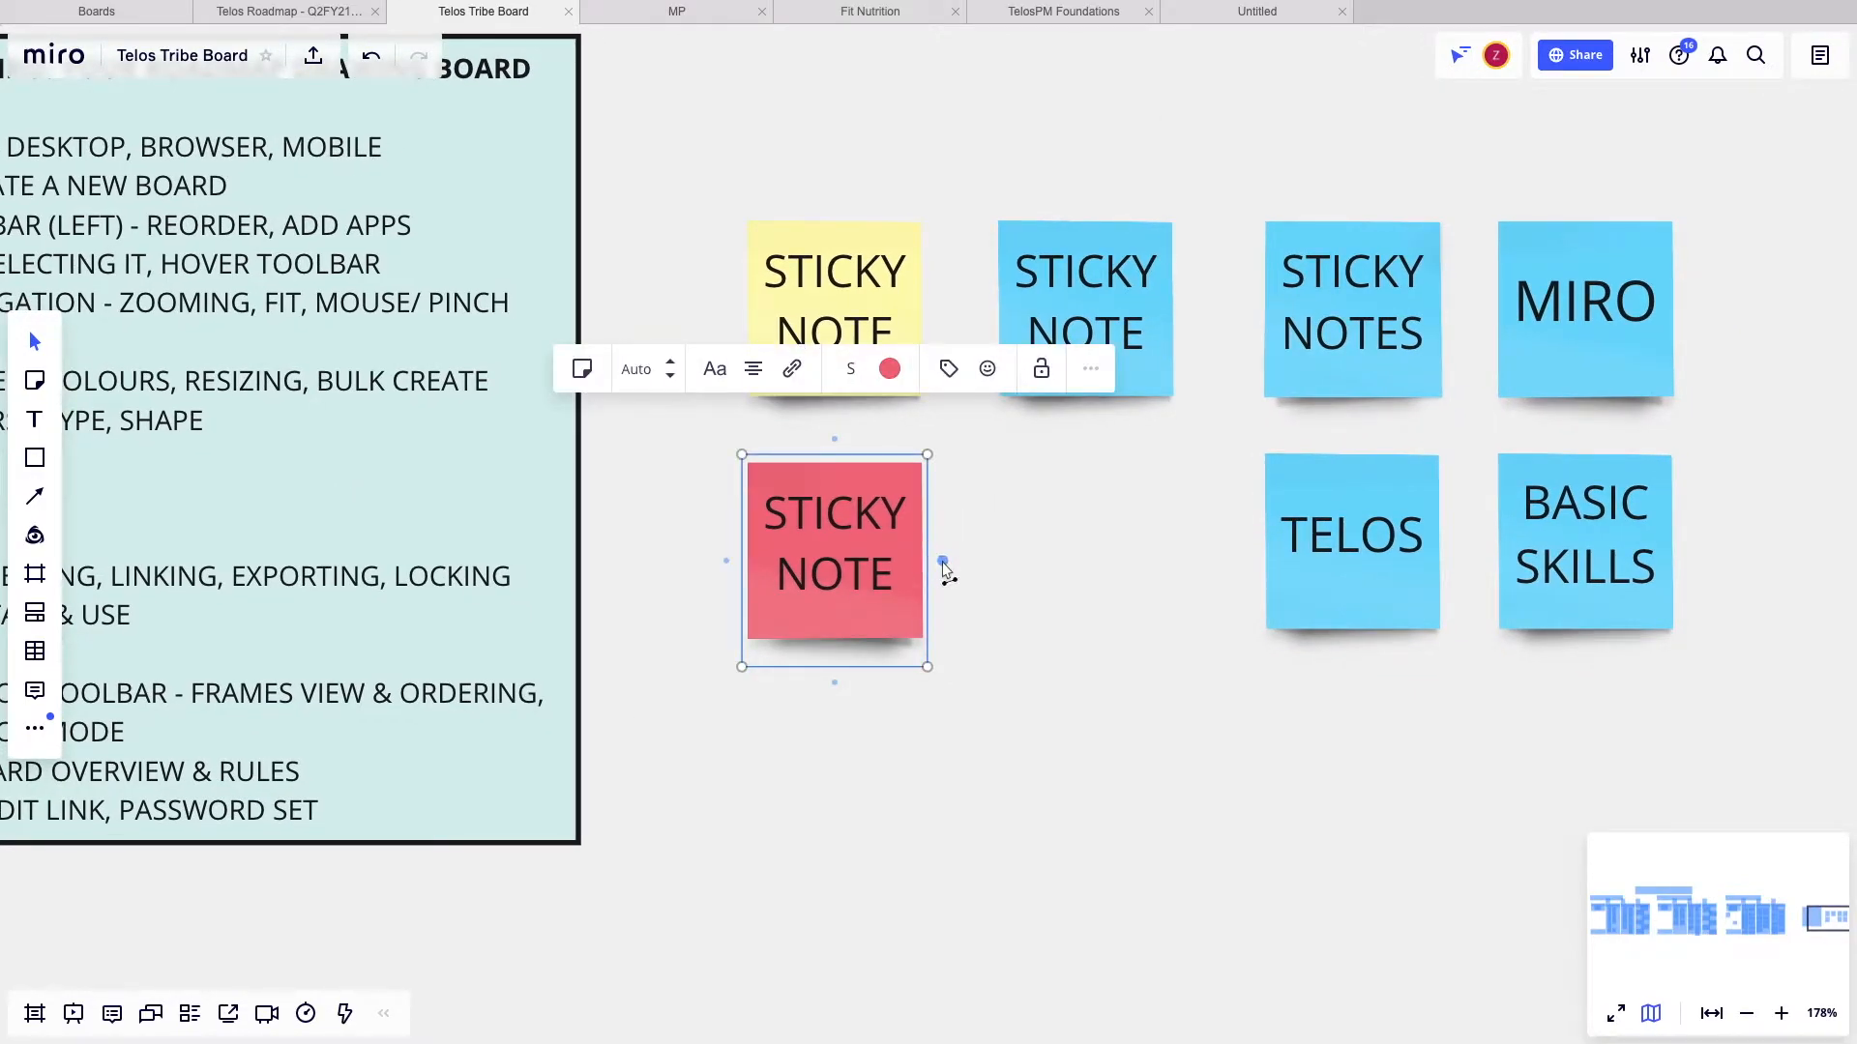
click(925, 803)
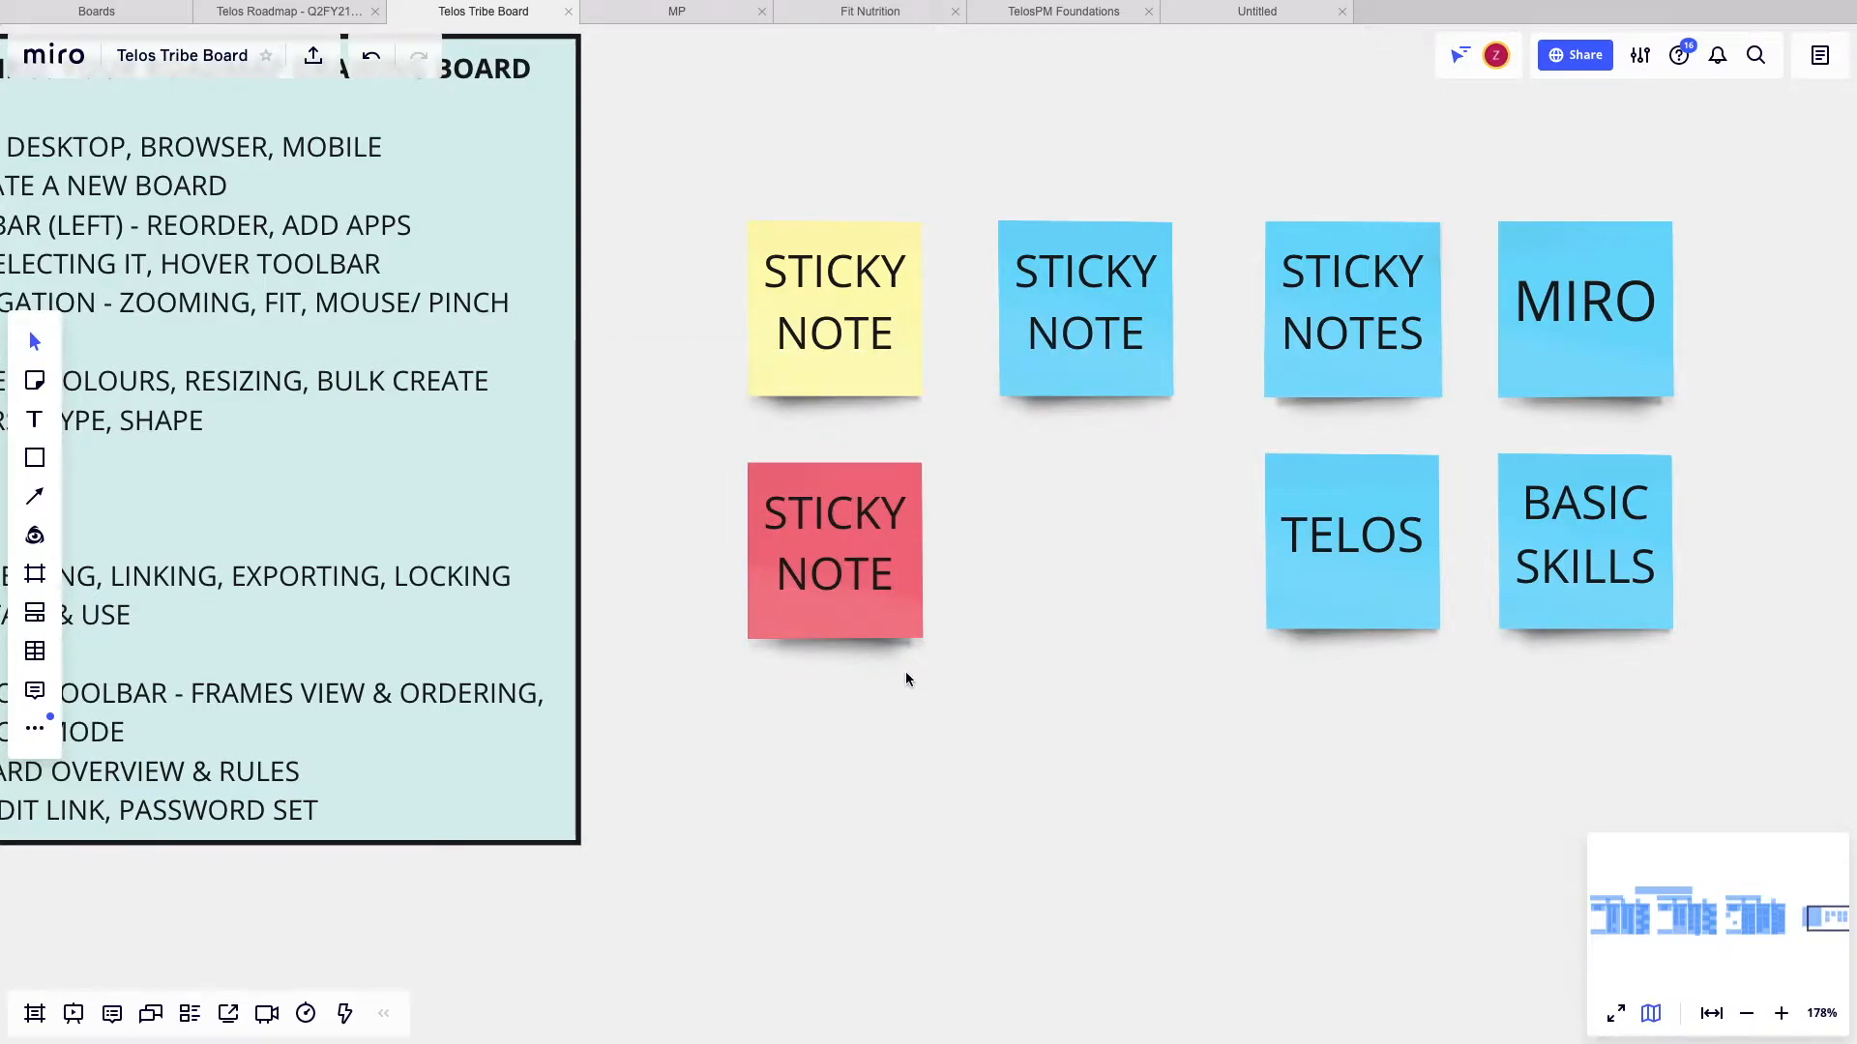
- Try drawing a connector from the red sticky note's right side with the same object added at its end, and delete them
click(844, 553)
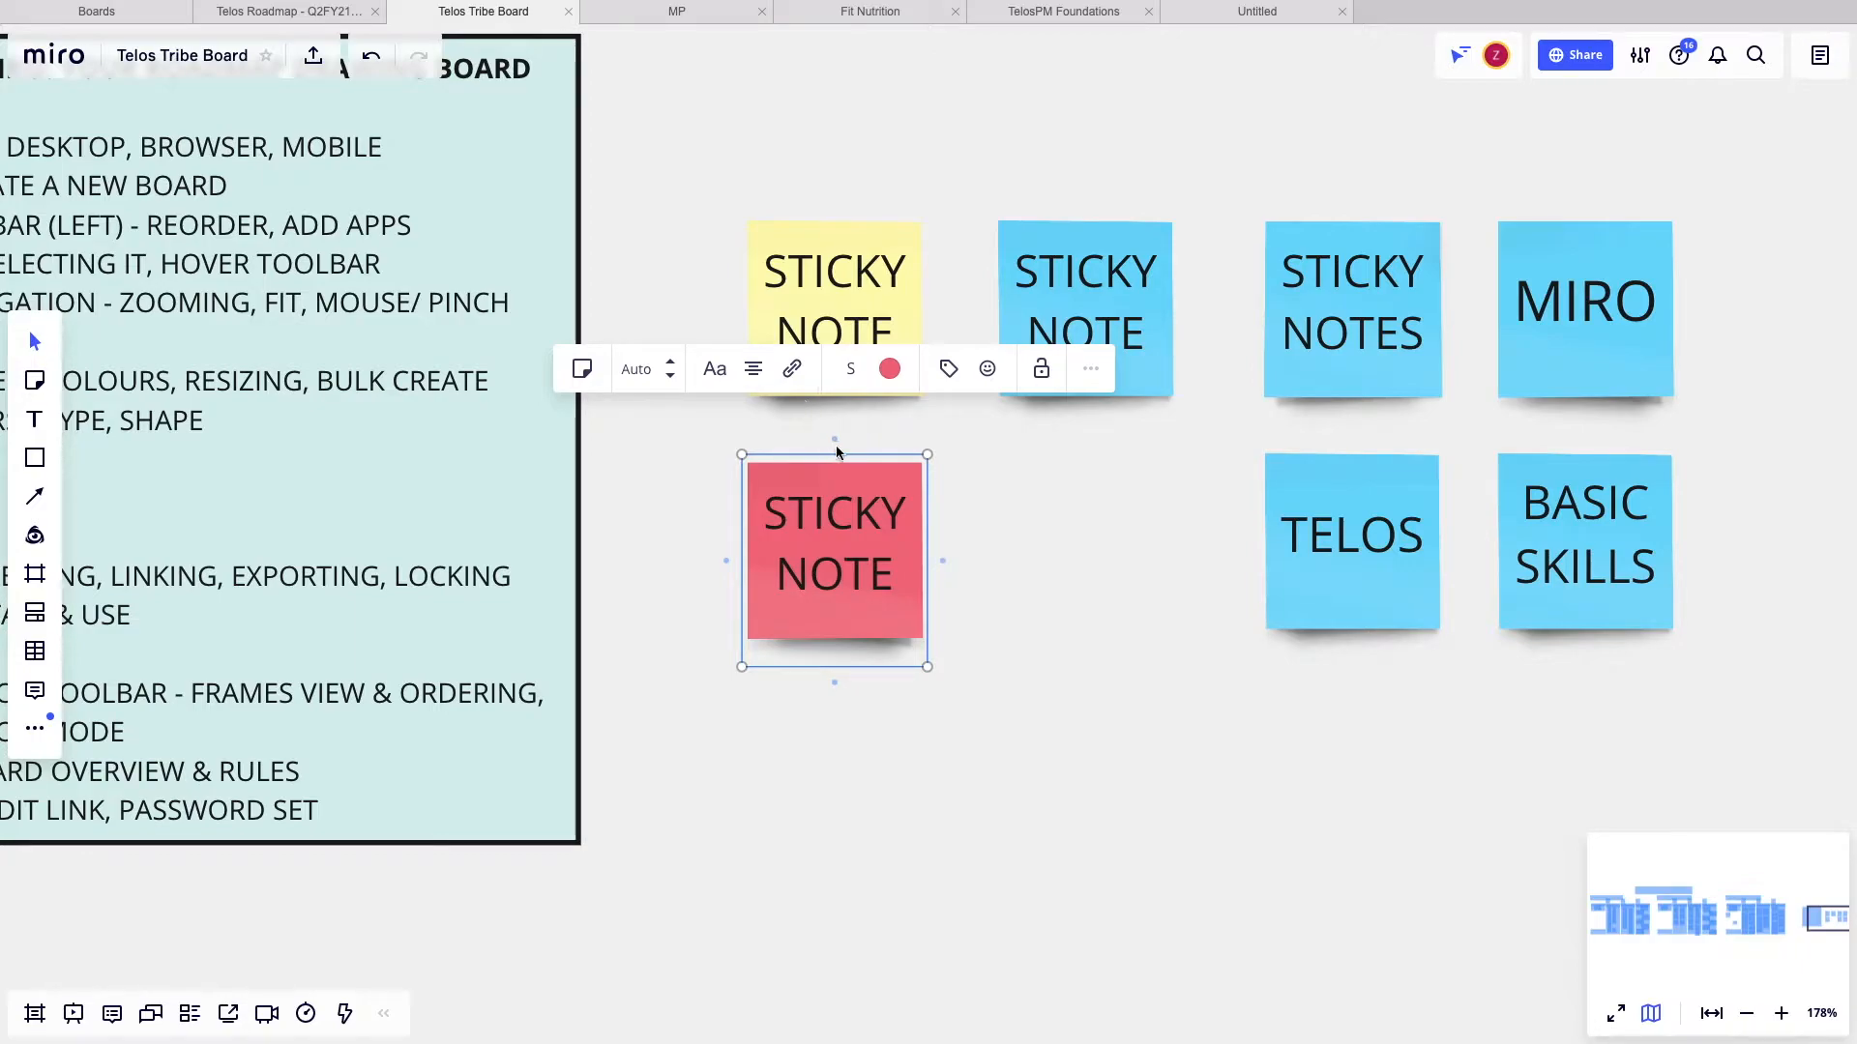
drag(942, 561, 1105, 545)
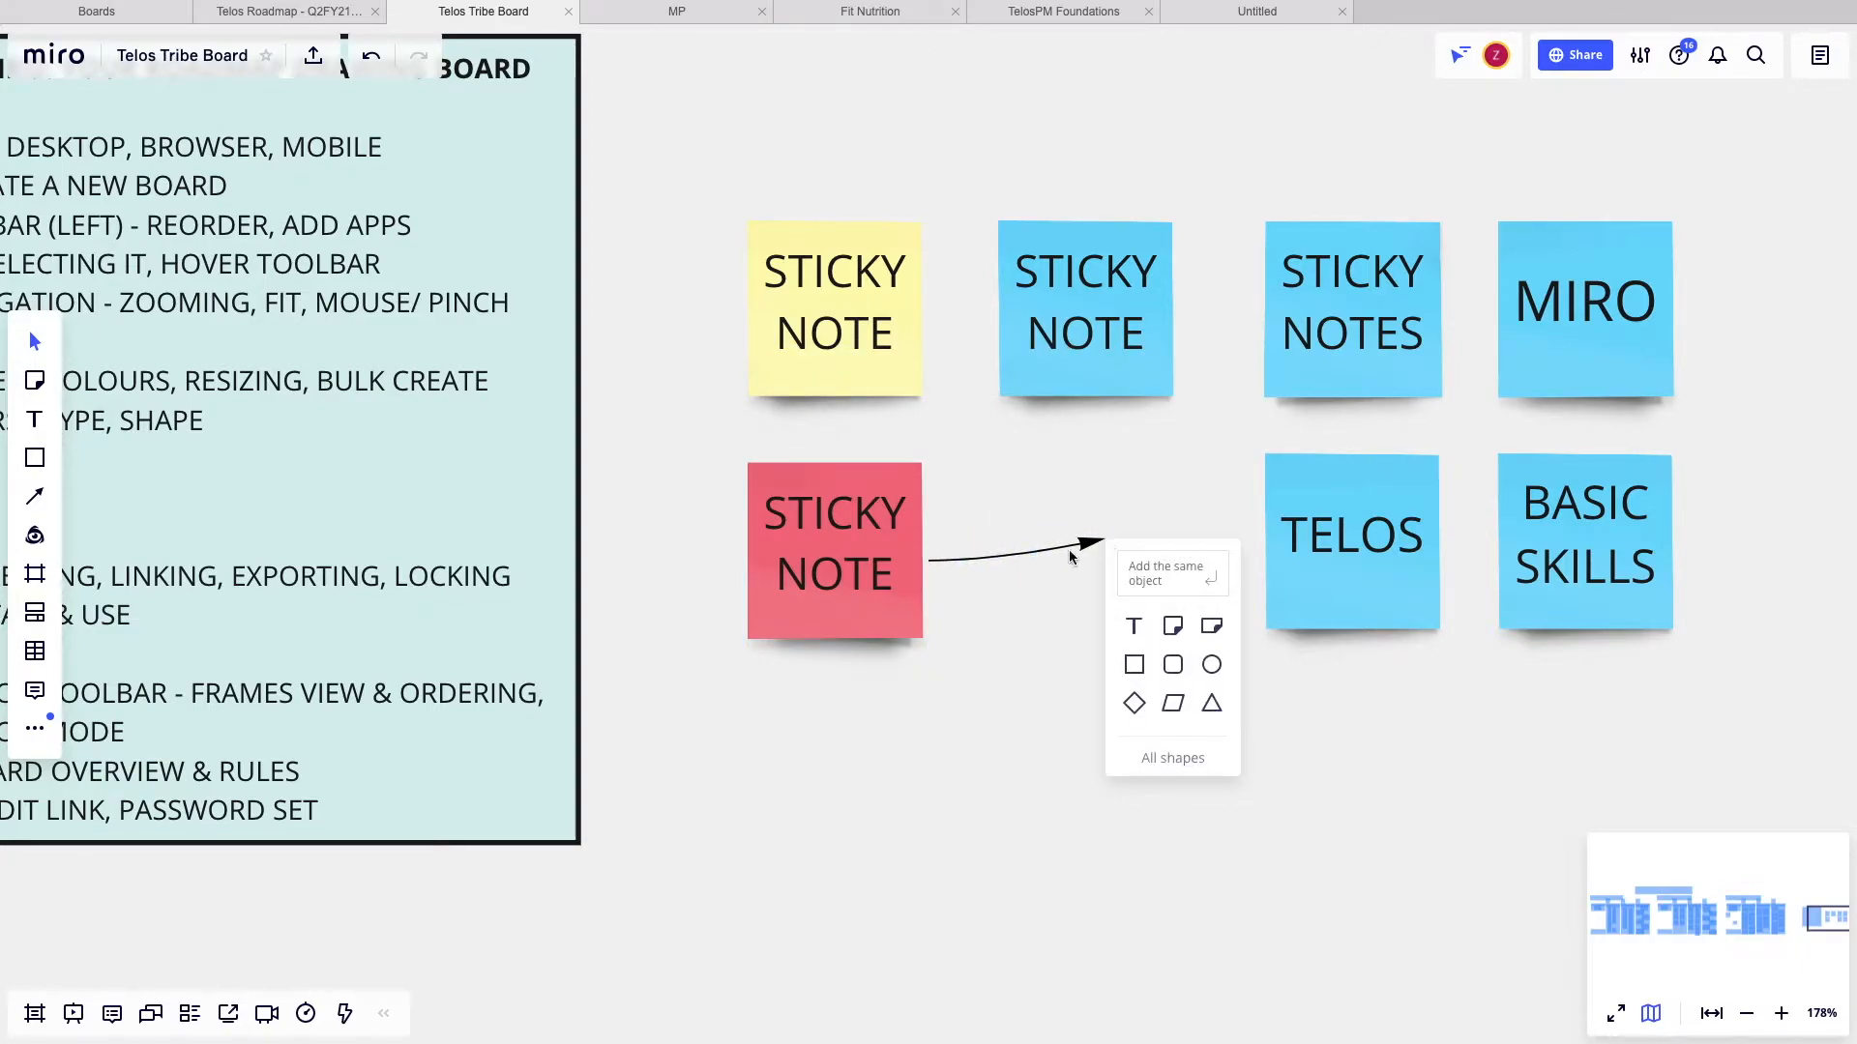
click(1172, 578)
click(1124, 721)
click(1168, 584)
key(Delete)
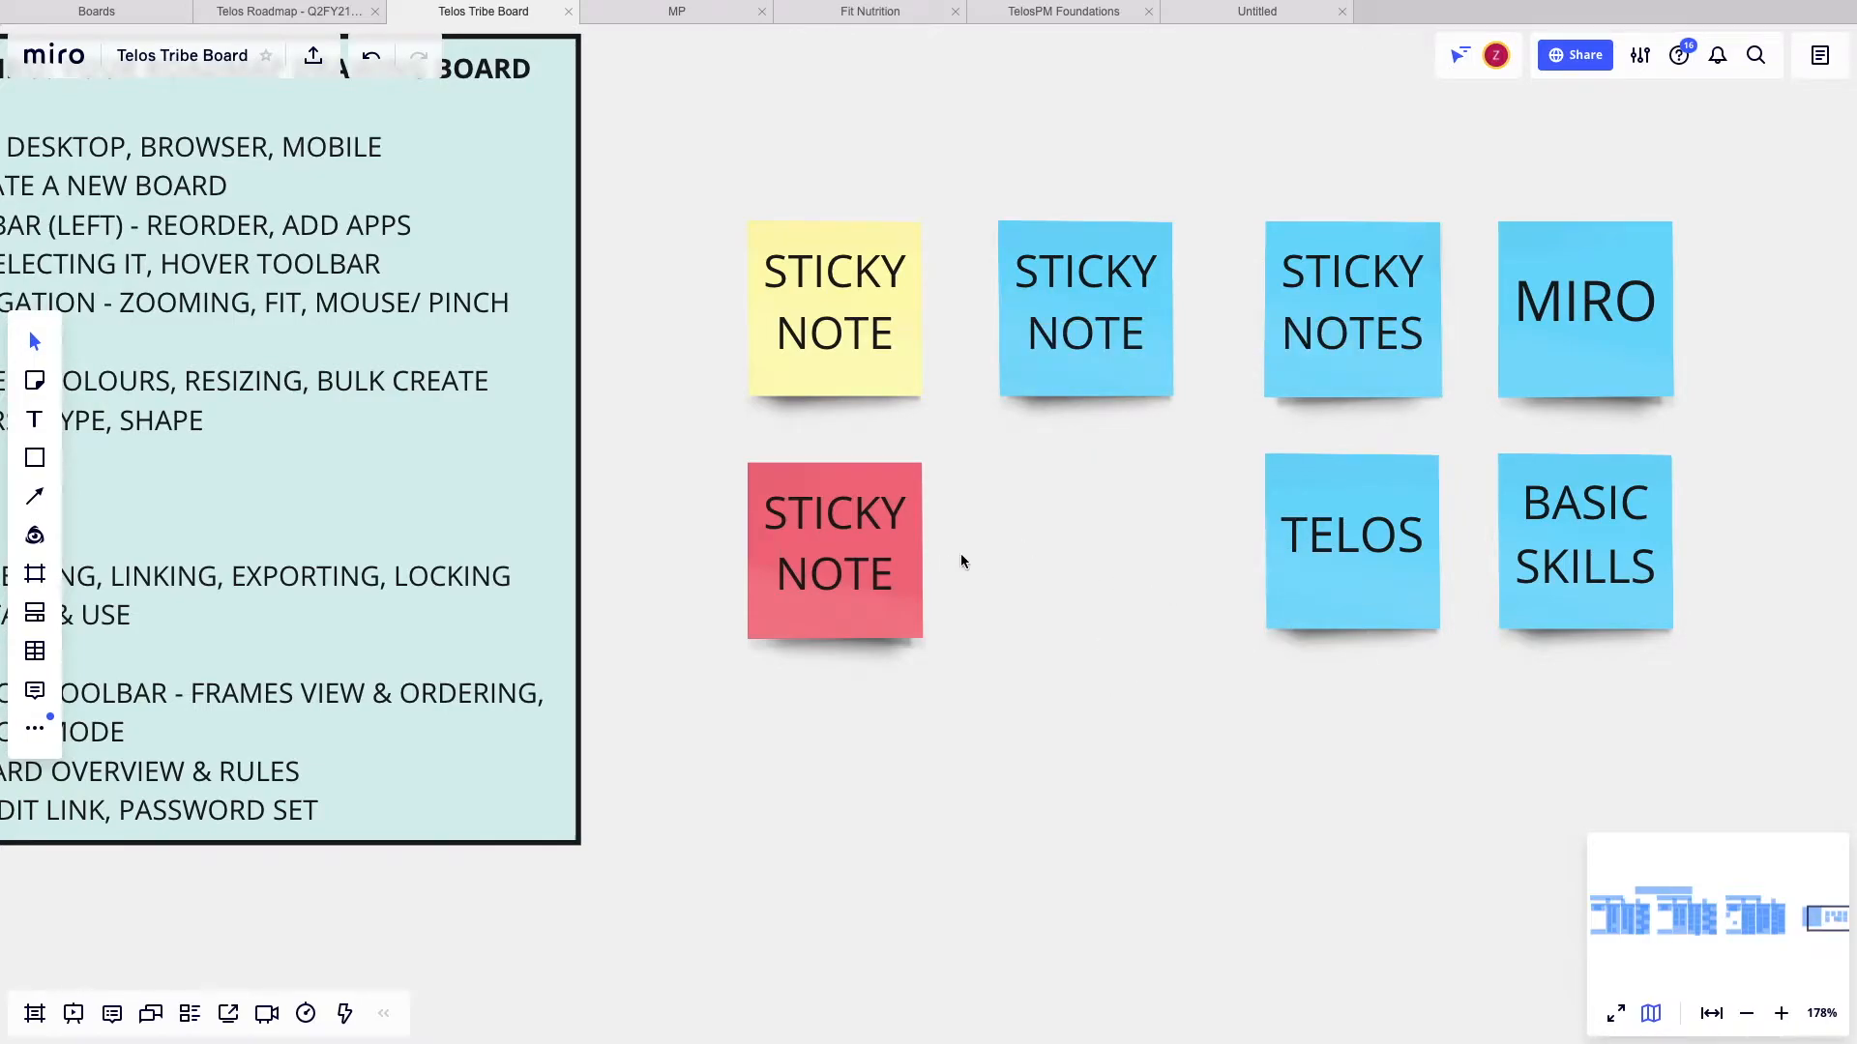
- Connect the right side of the red sticky note to the left side of the TELOS note
click(898, 559)
click(944, 562)
drag(951, 559, 1271, 559)
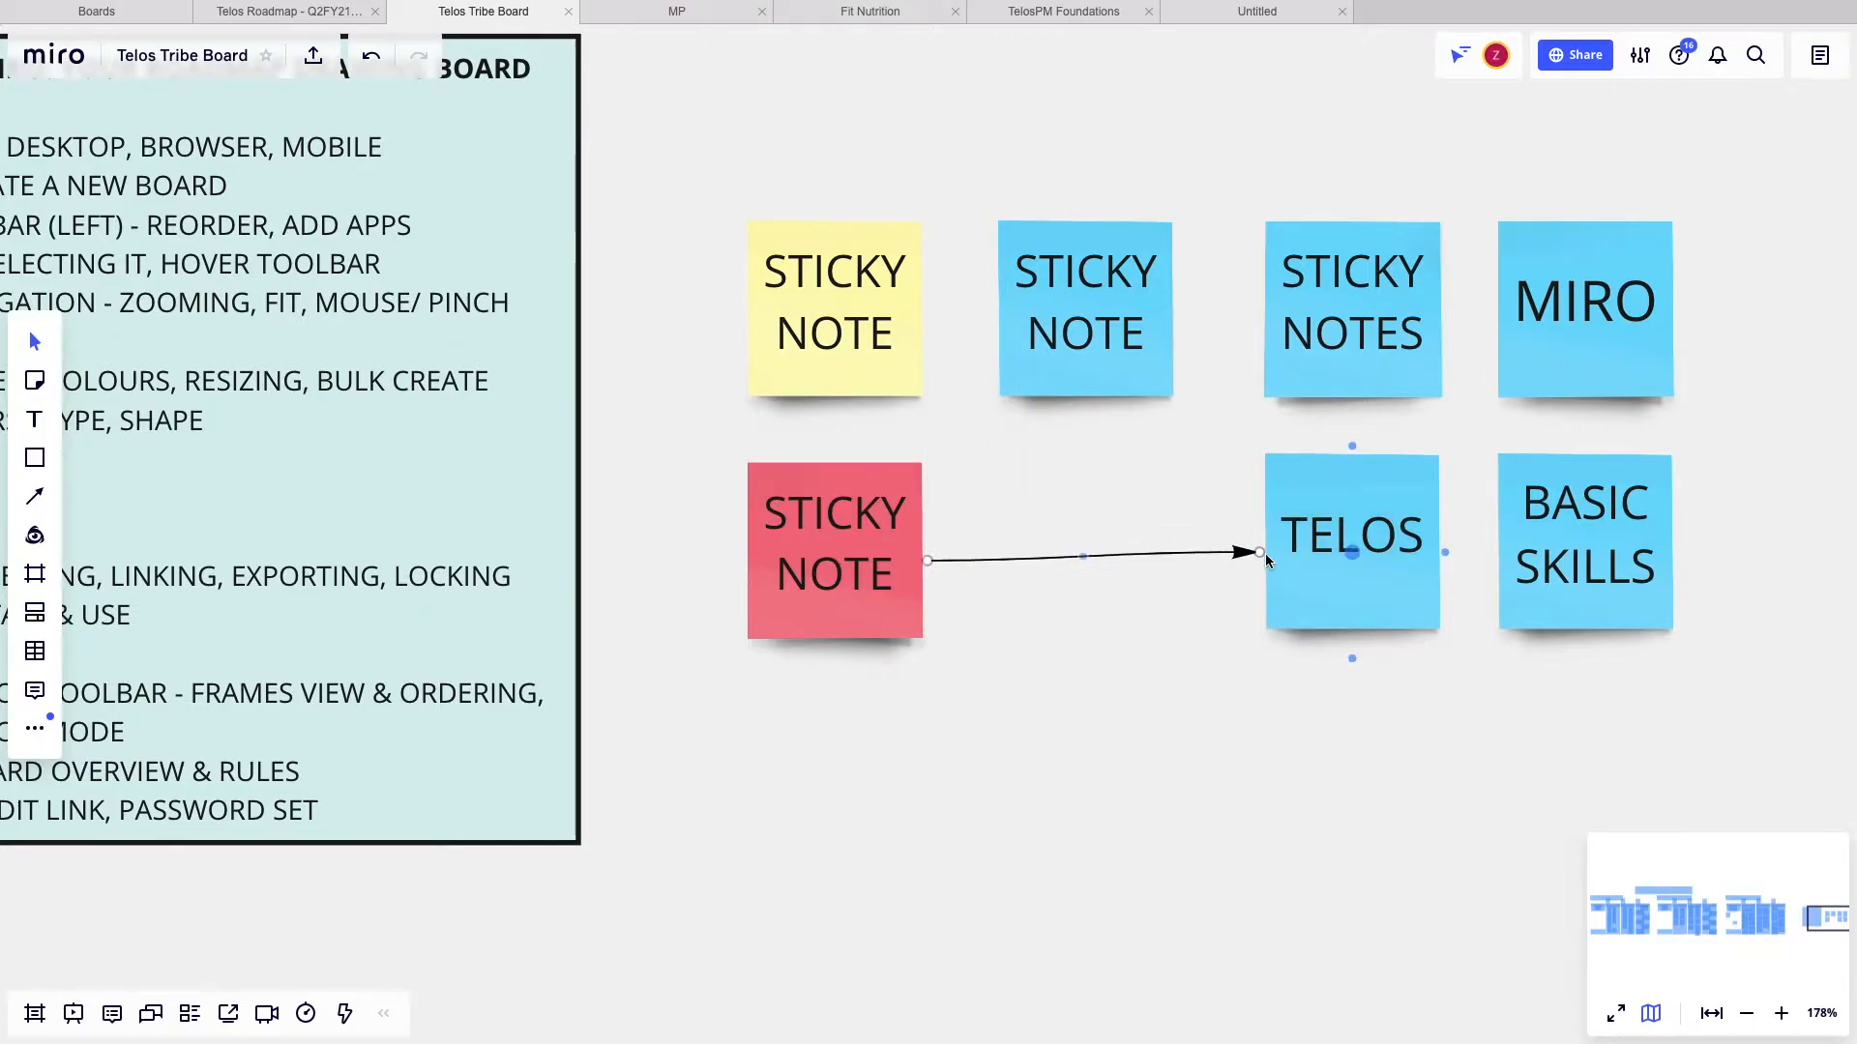
click(1323, 598)
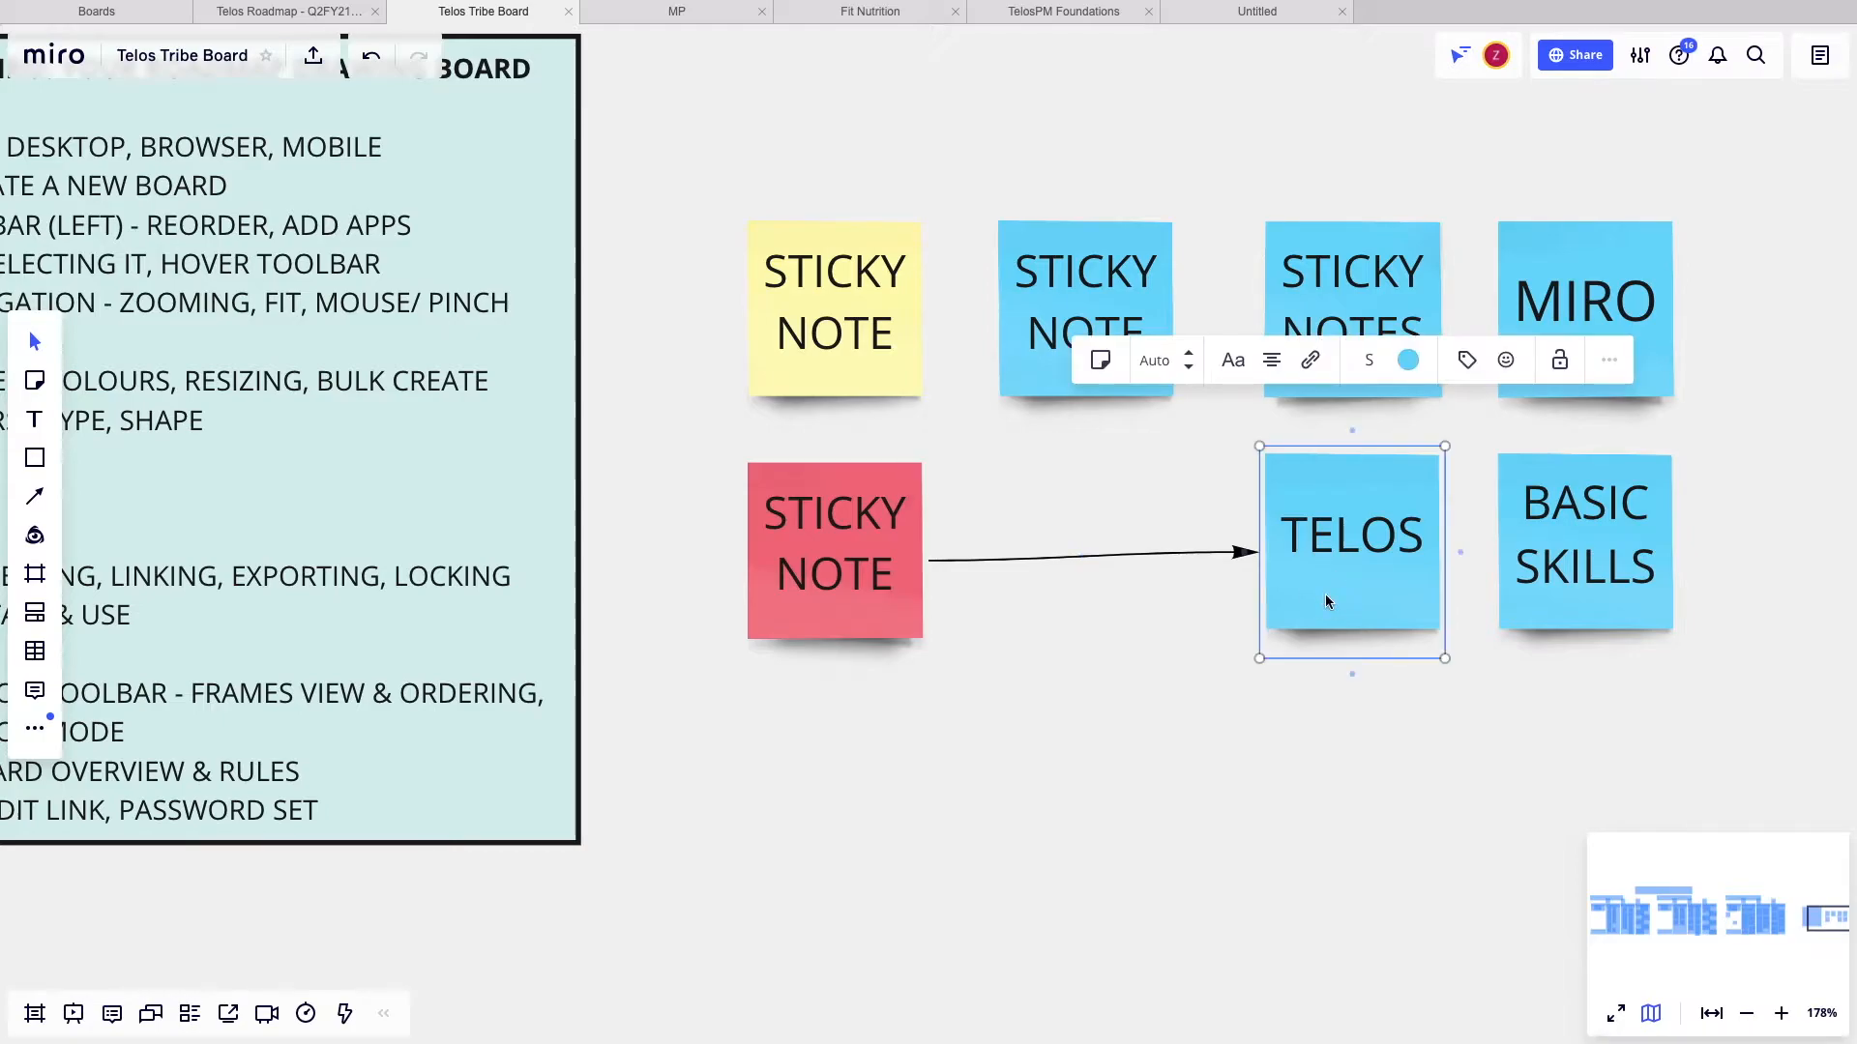
- Change the red-to-TELOS connector to a straight line and move the TELOS note slightly left, level with the red note
scroll(1172, 647, left, 1)
scroll(1172, 646, down, 1)
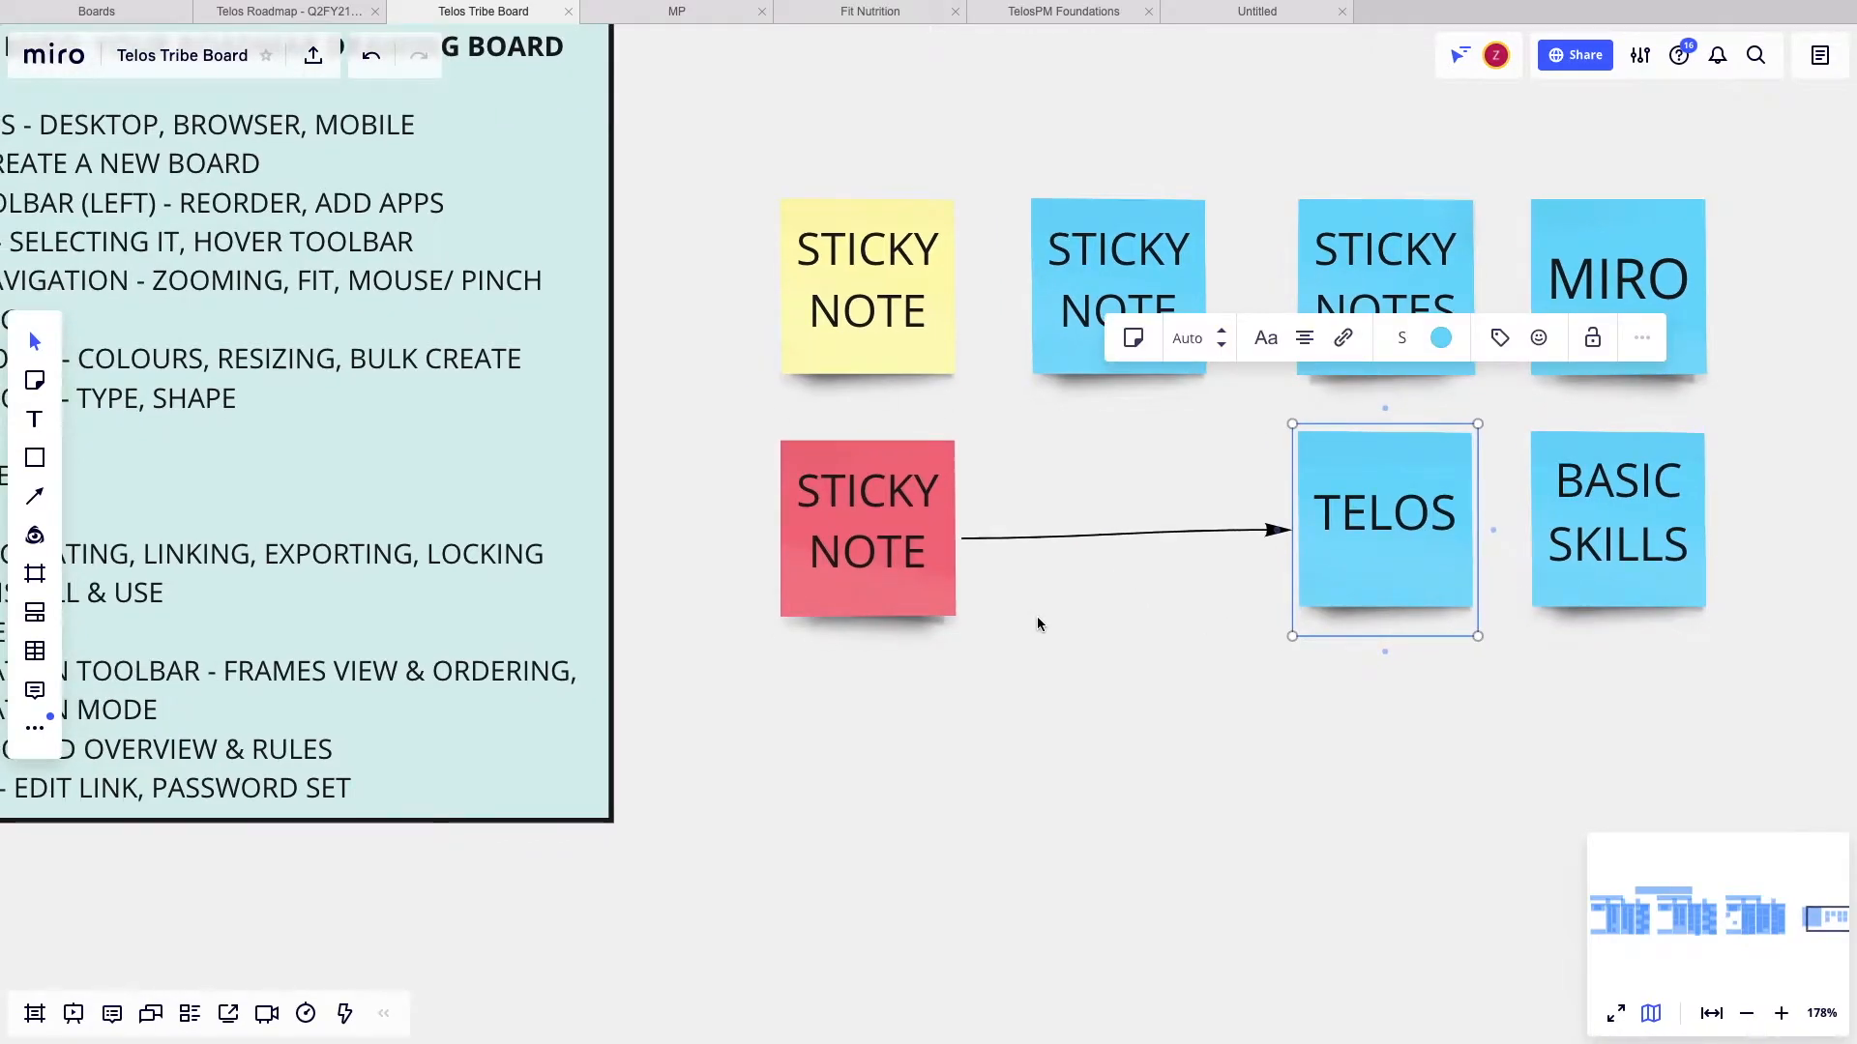
scroll(1037, 617, left, 3)
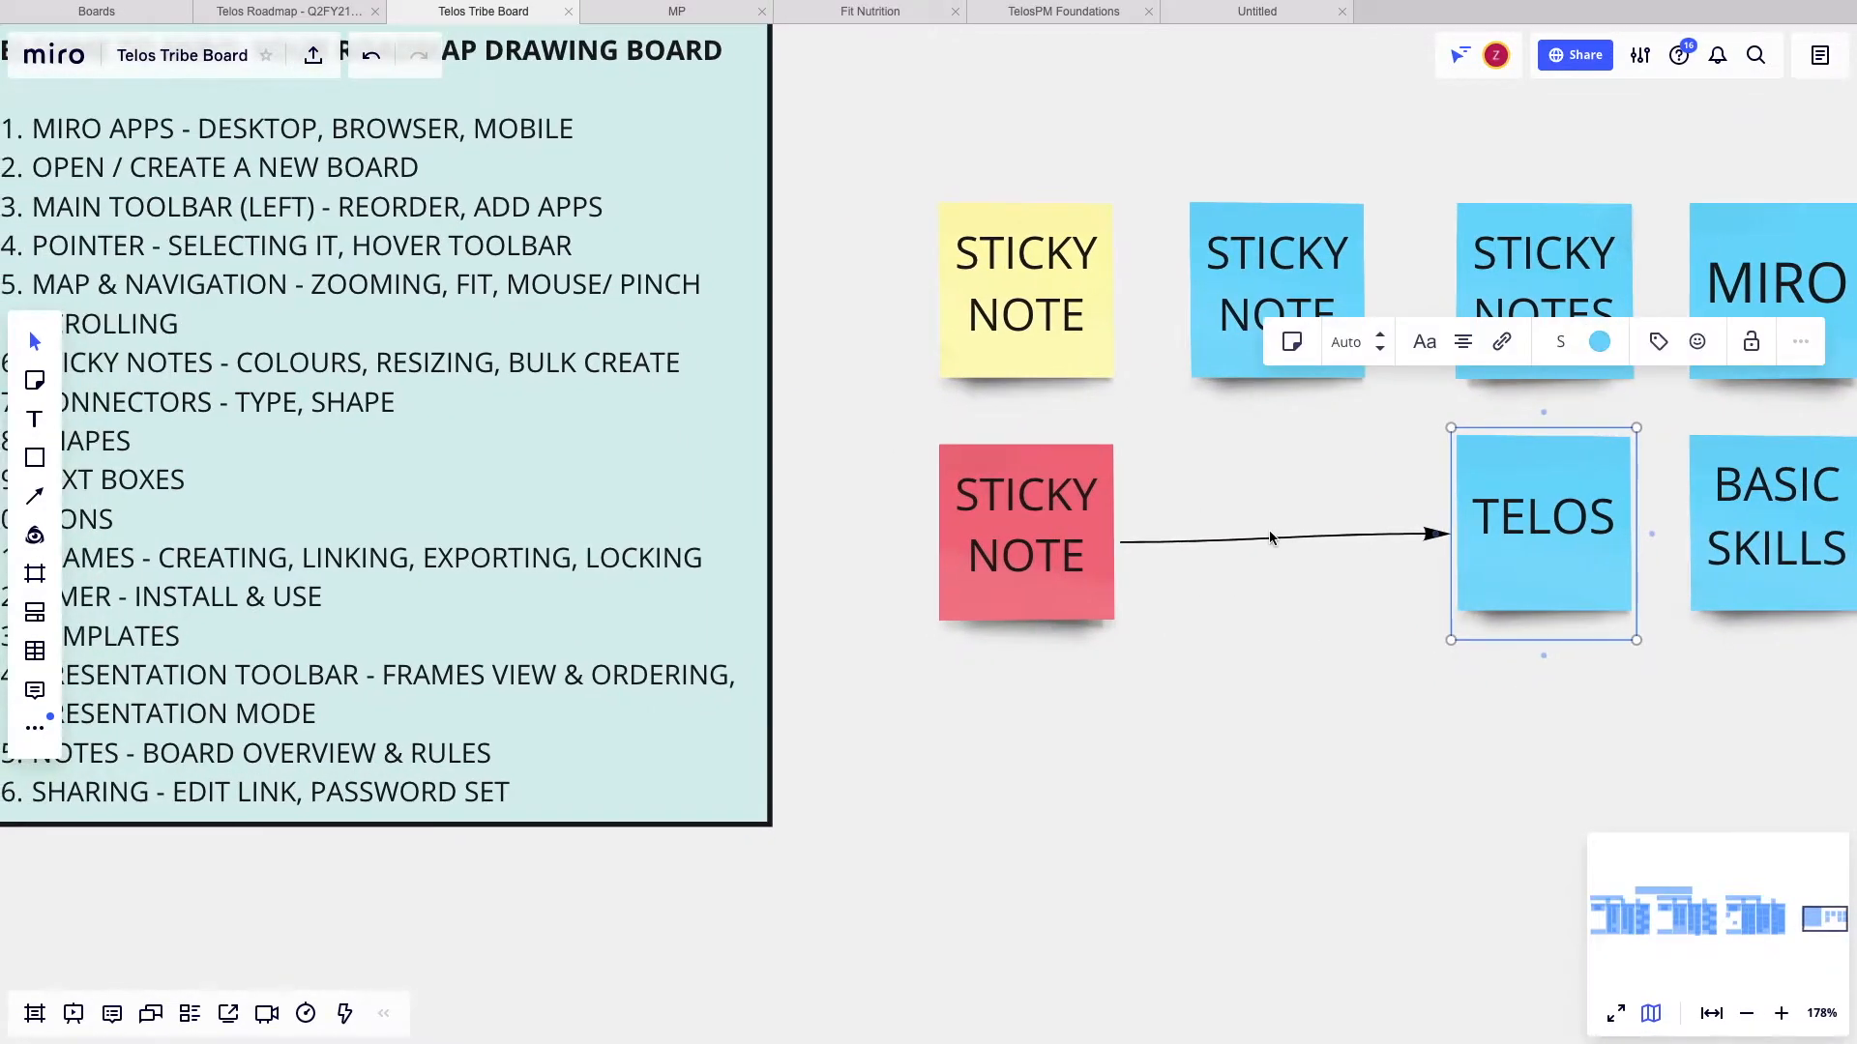
click(1269, 535)
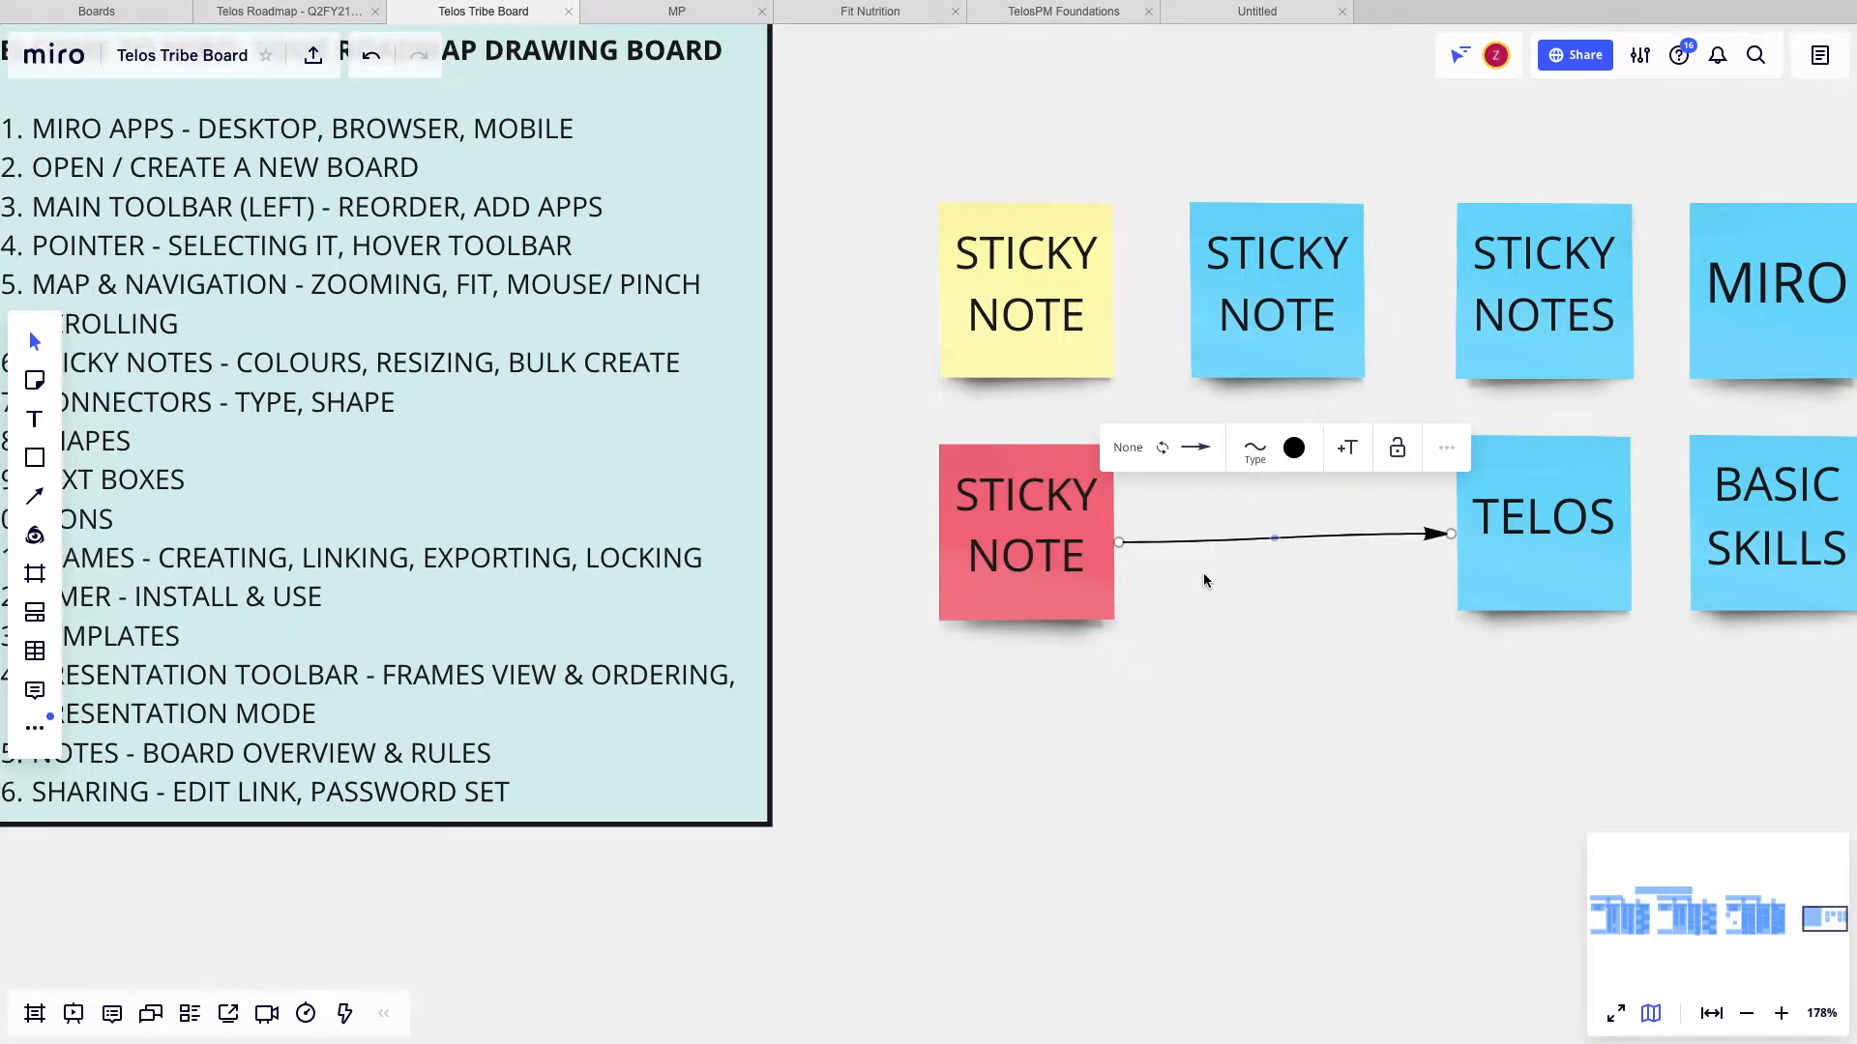
click(1255, 450)
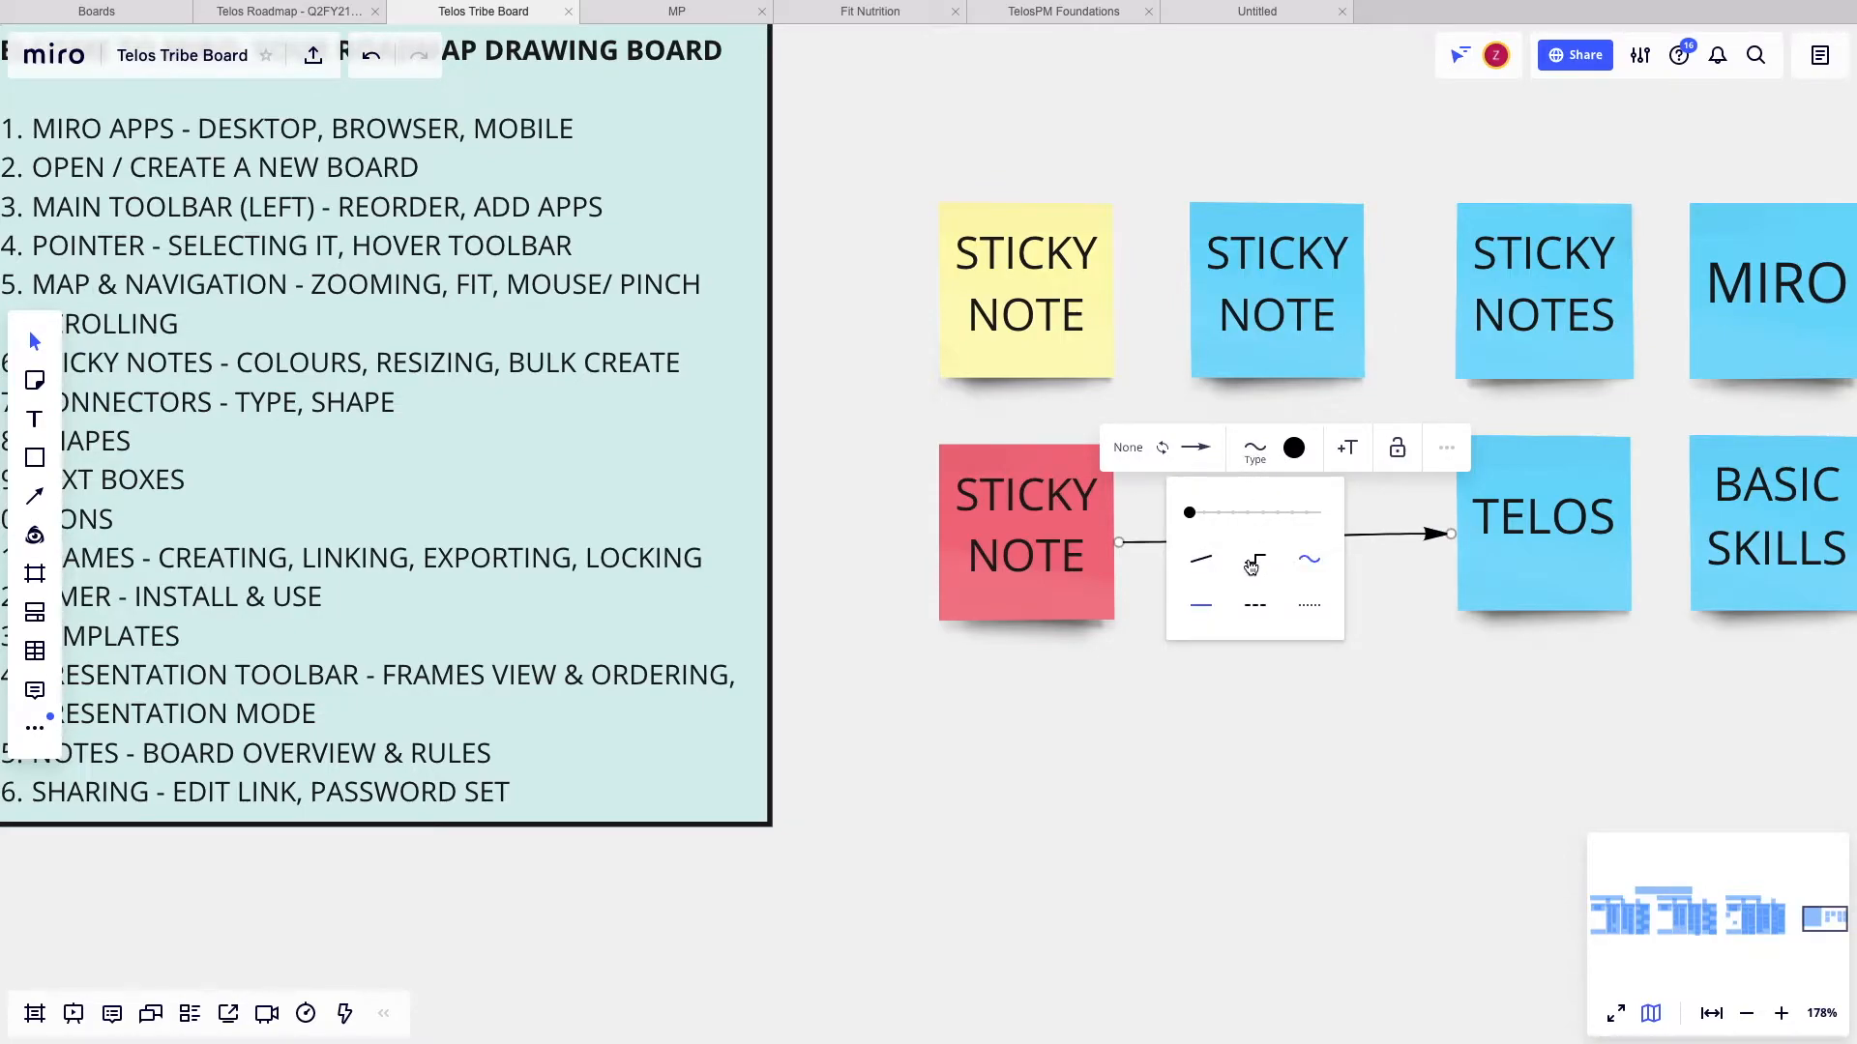
click(1214, 559)
click(1342, 764)
drag(1592, 483, 1552, 491)
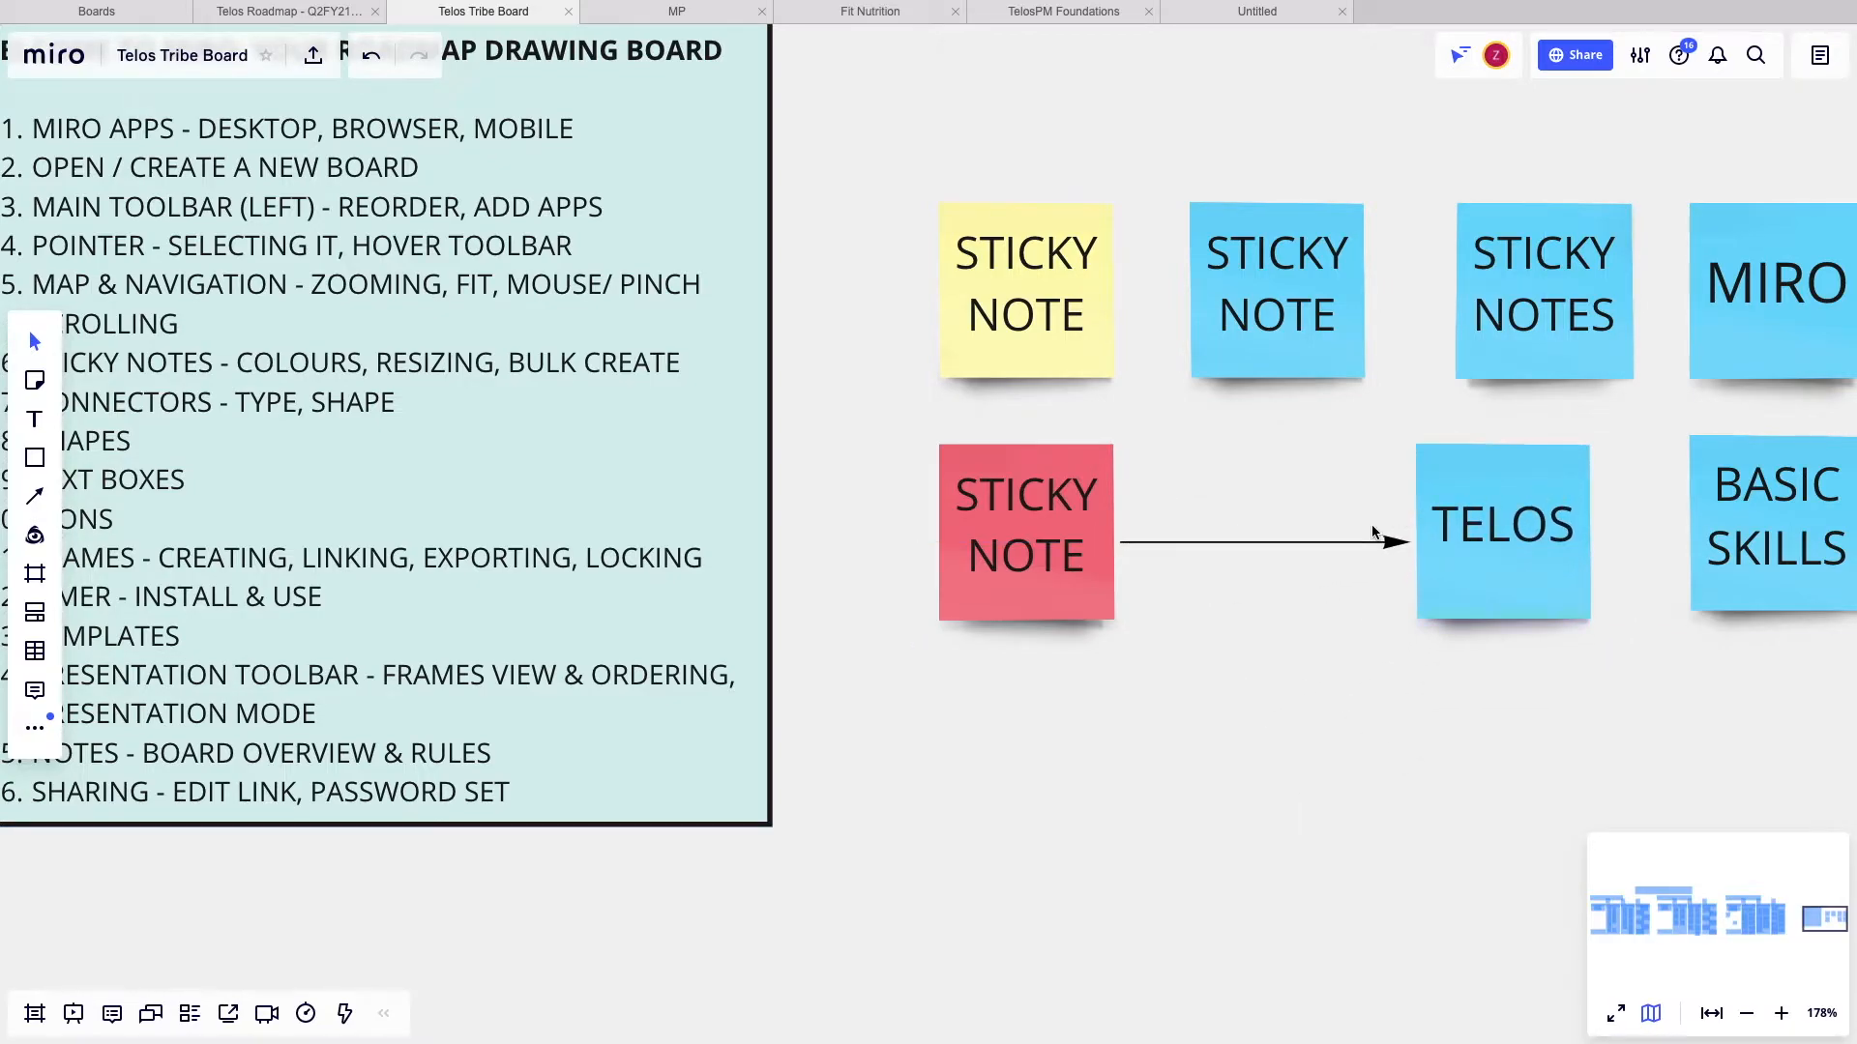
- Change the connector to the elbow line type and move the TELOS note below and slightly right of the red note
click(1352, 545)
click(1236, 464)
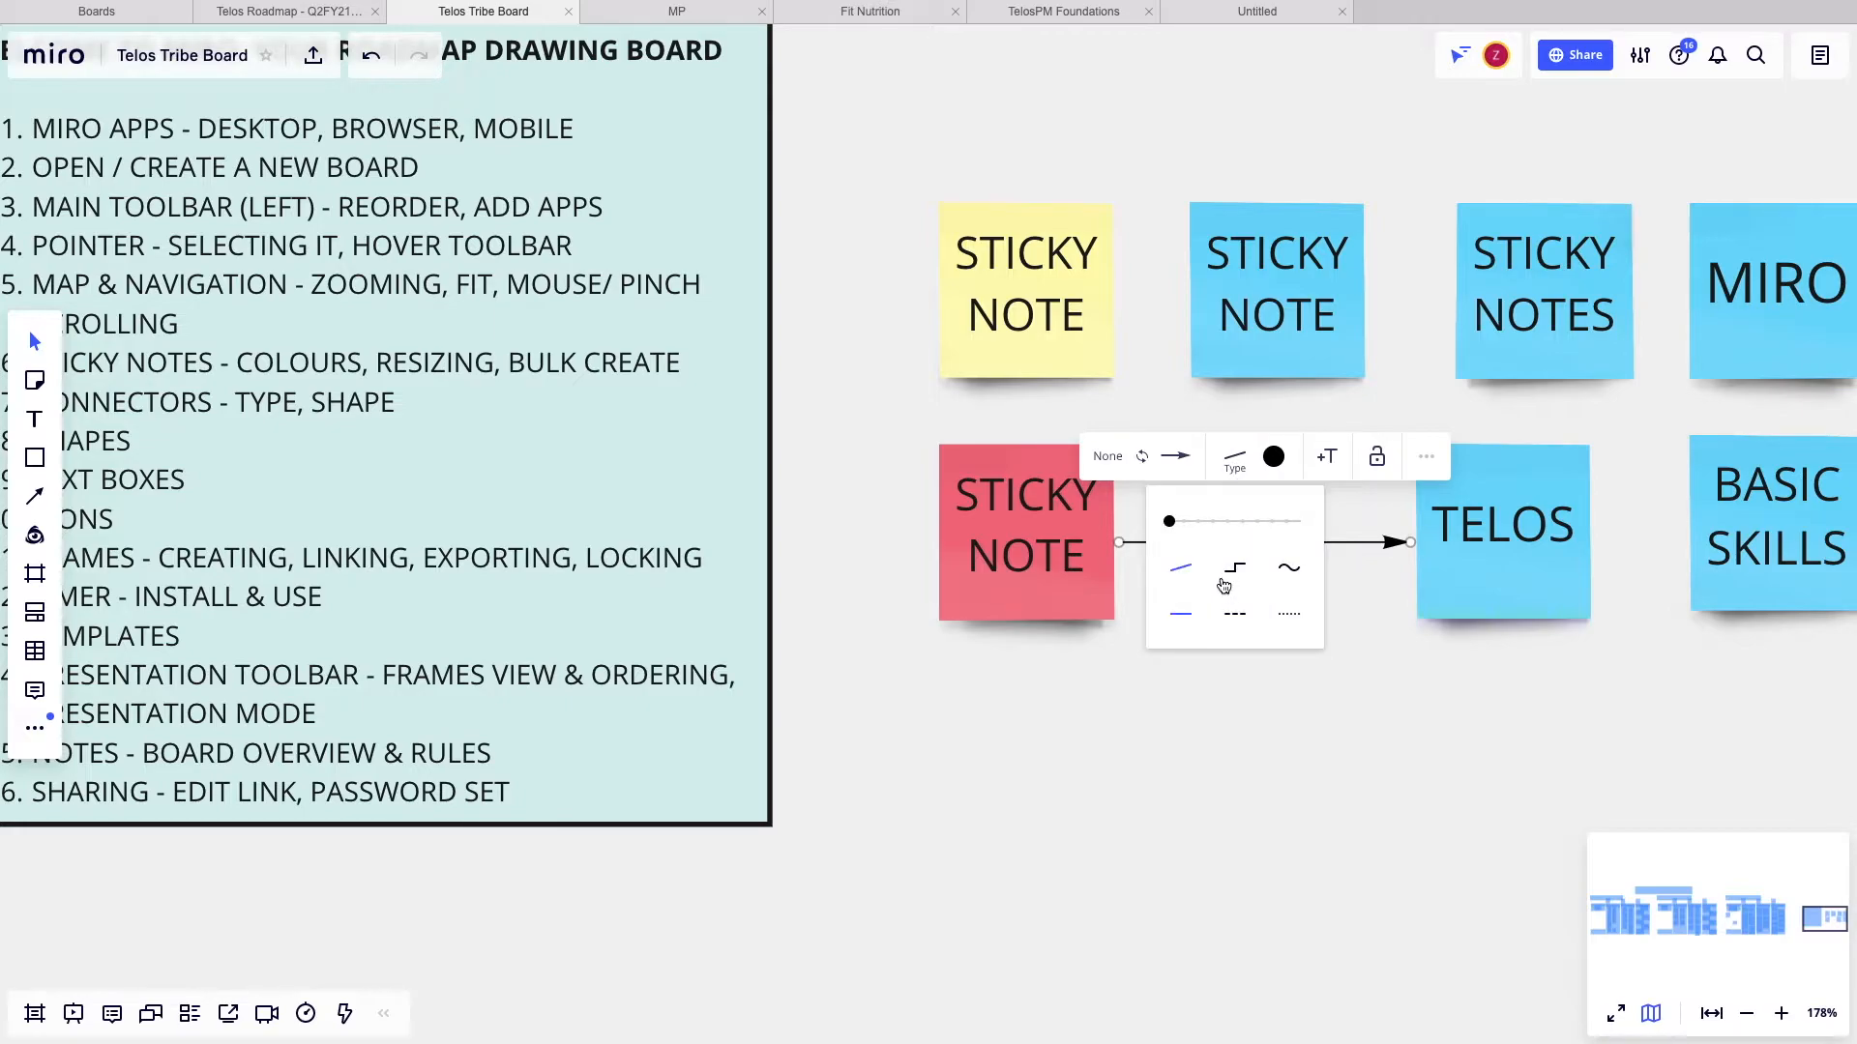
click(1235, 572)
click(1513, 578)
drag(1516, 567, 1414, 646)
click(1286, 758)
drag(1392, 746, 1188, 803)
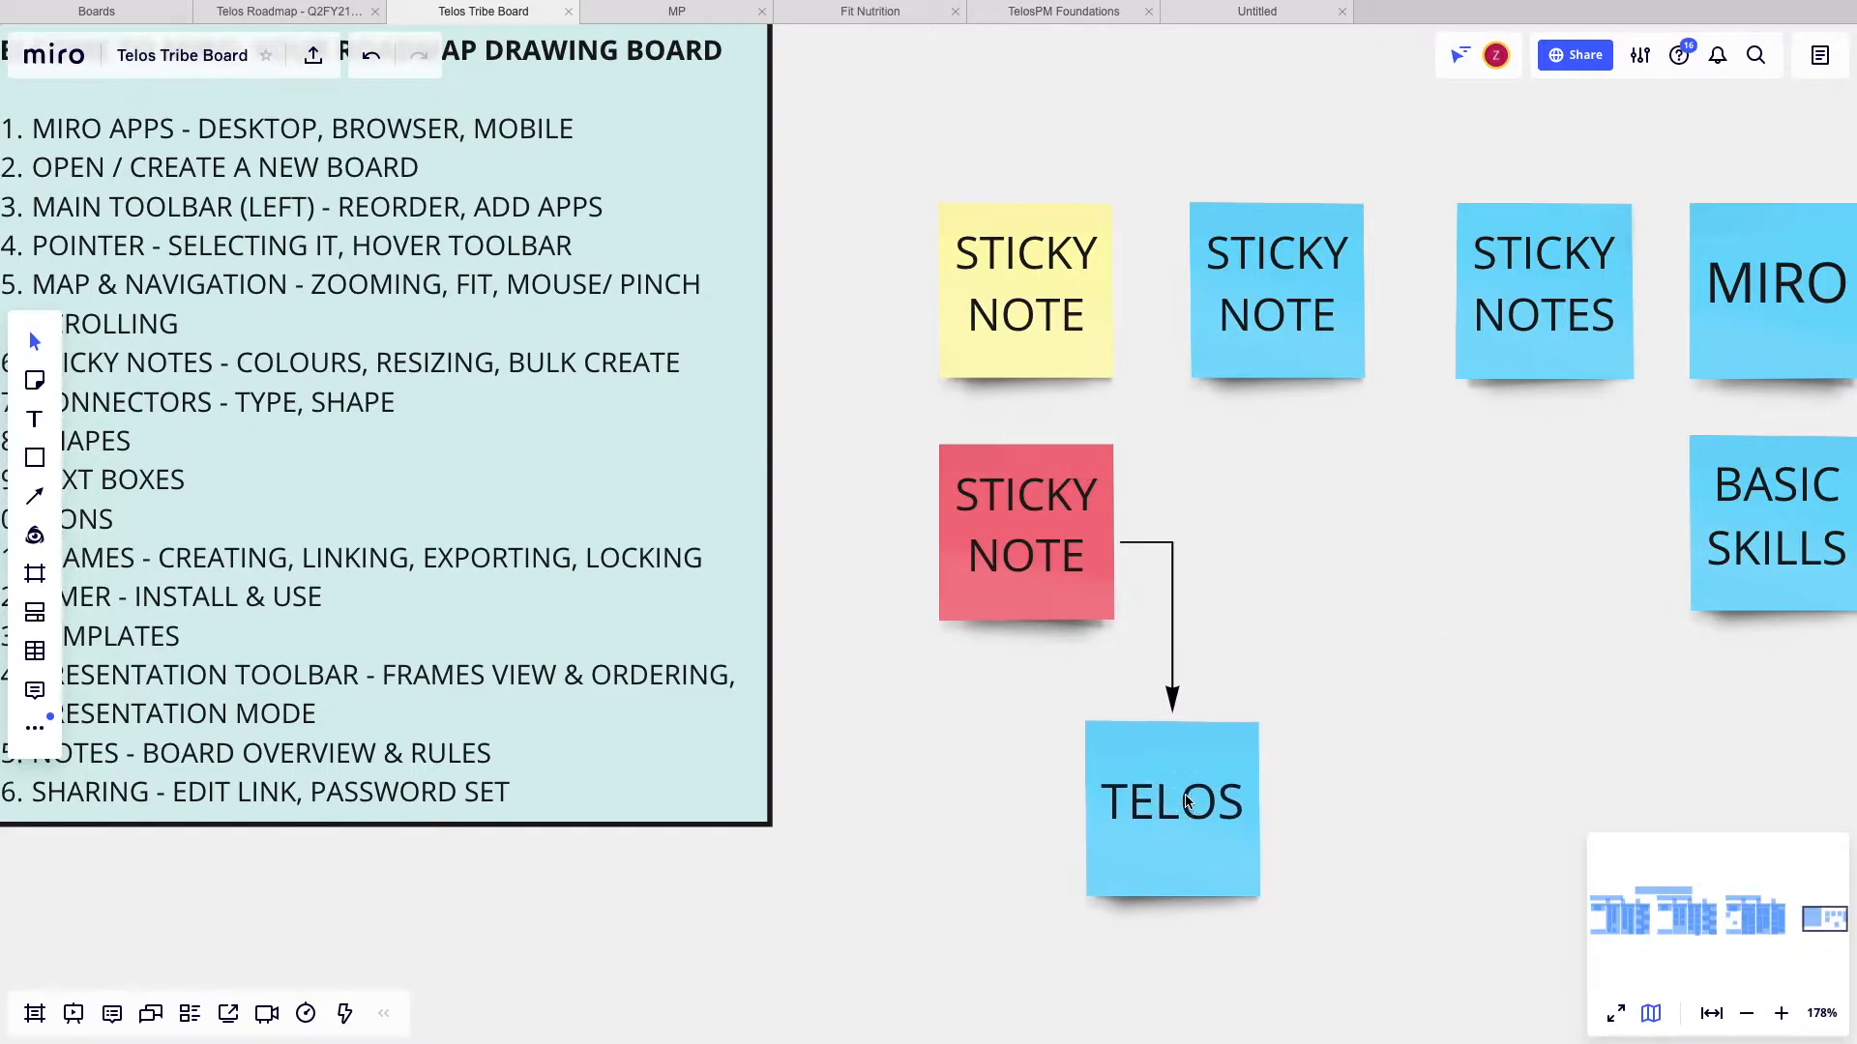
- Reattach the connector's start to the red note's bottom edge, and rearrange both notes with TELOS at the lower left
click(1126, 537)
drag(1115, 543, 1029, 652)
drag(1135, 795, 897, 794)
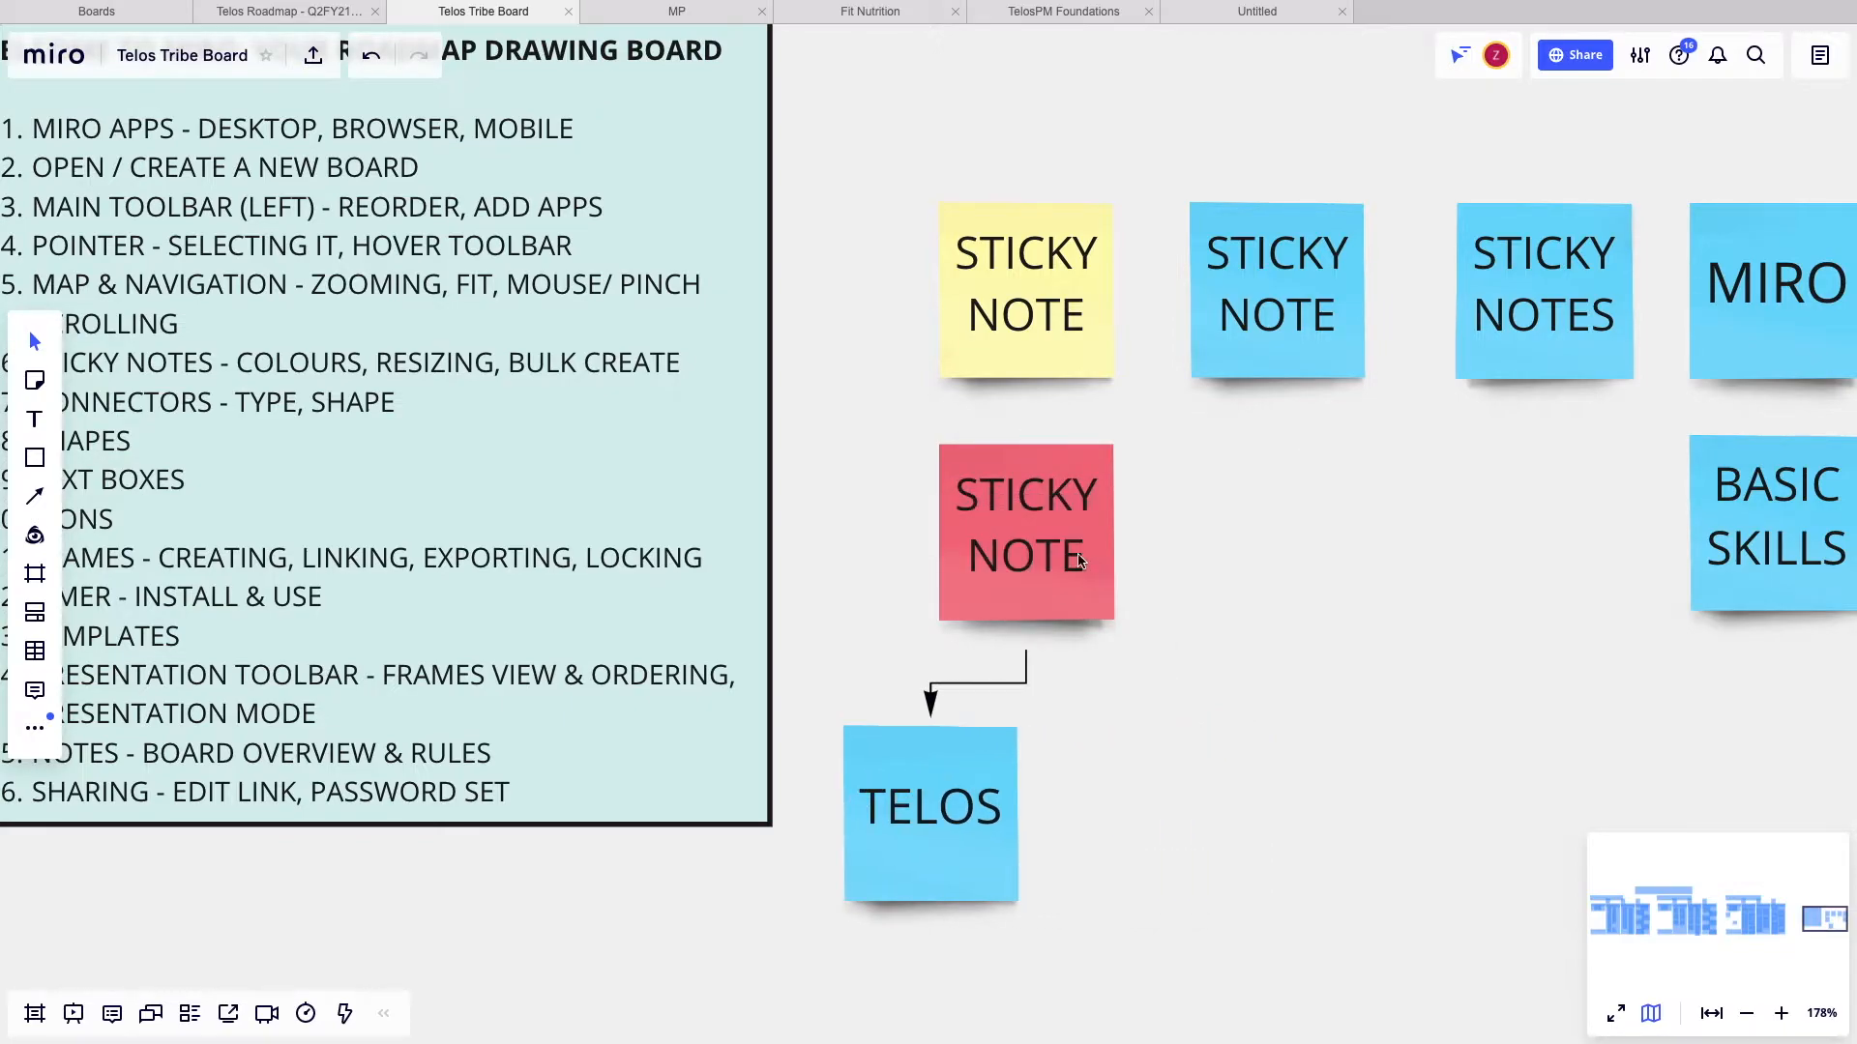
drag(1080, 561, 1170, 559)
drag(929, 829, 926, 871)
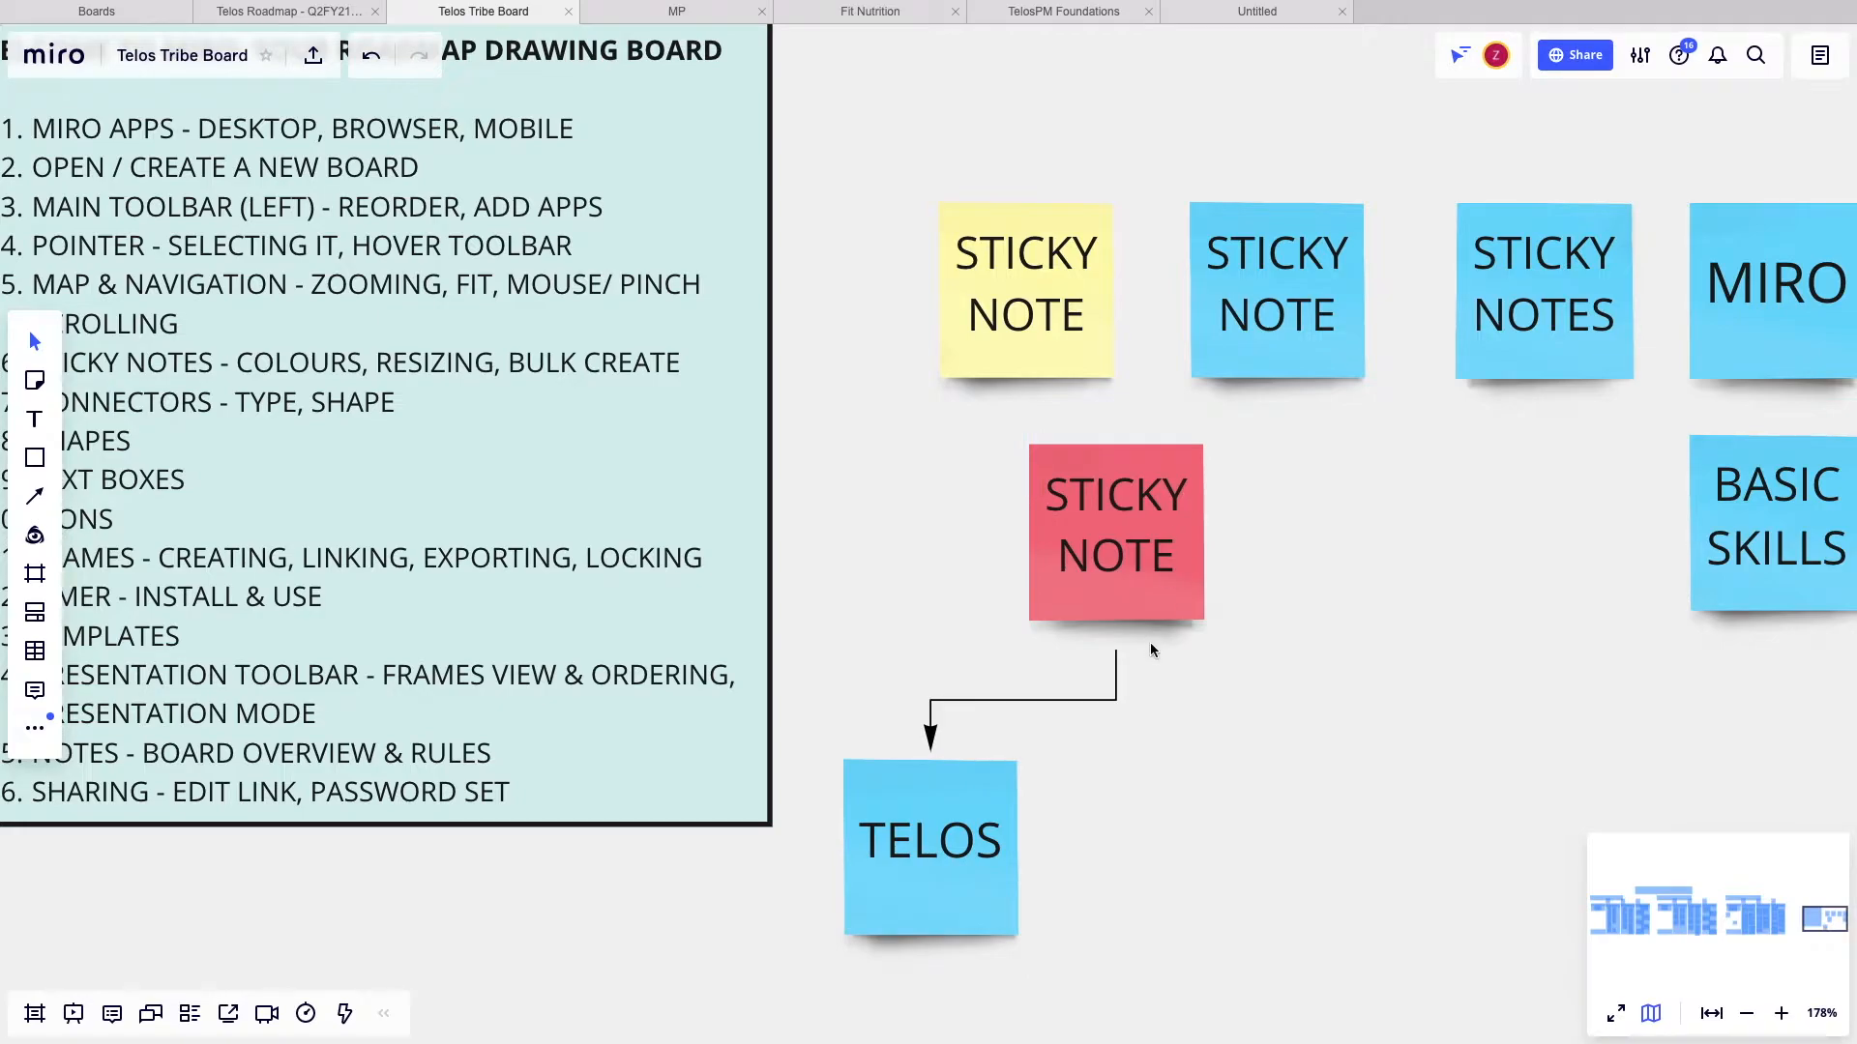
- Draw a second connector from the red note's bottom edge towards the right and add the same object at its end
scroll(1151, 650, down, 3)
click(1111, 433)
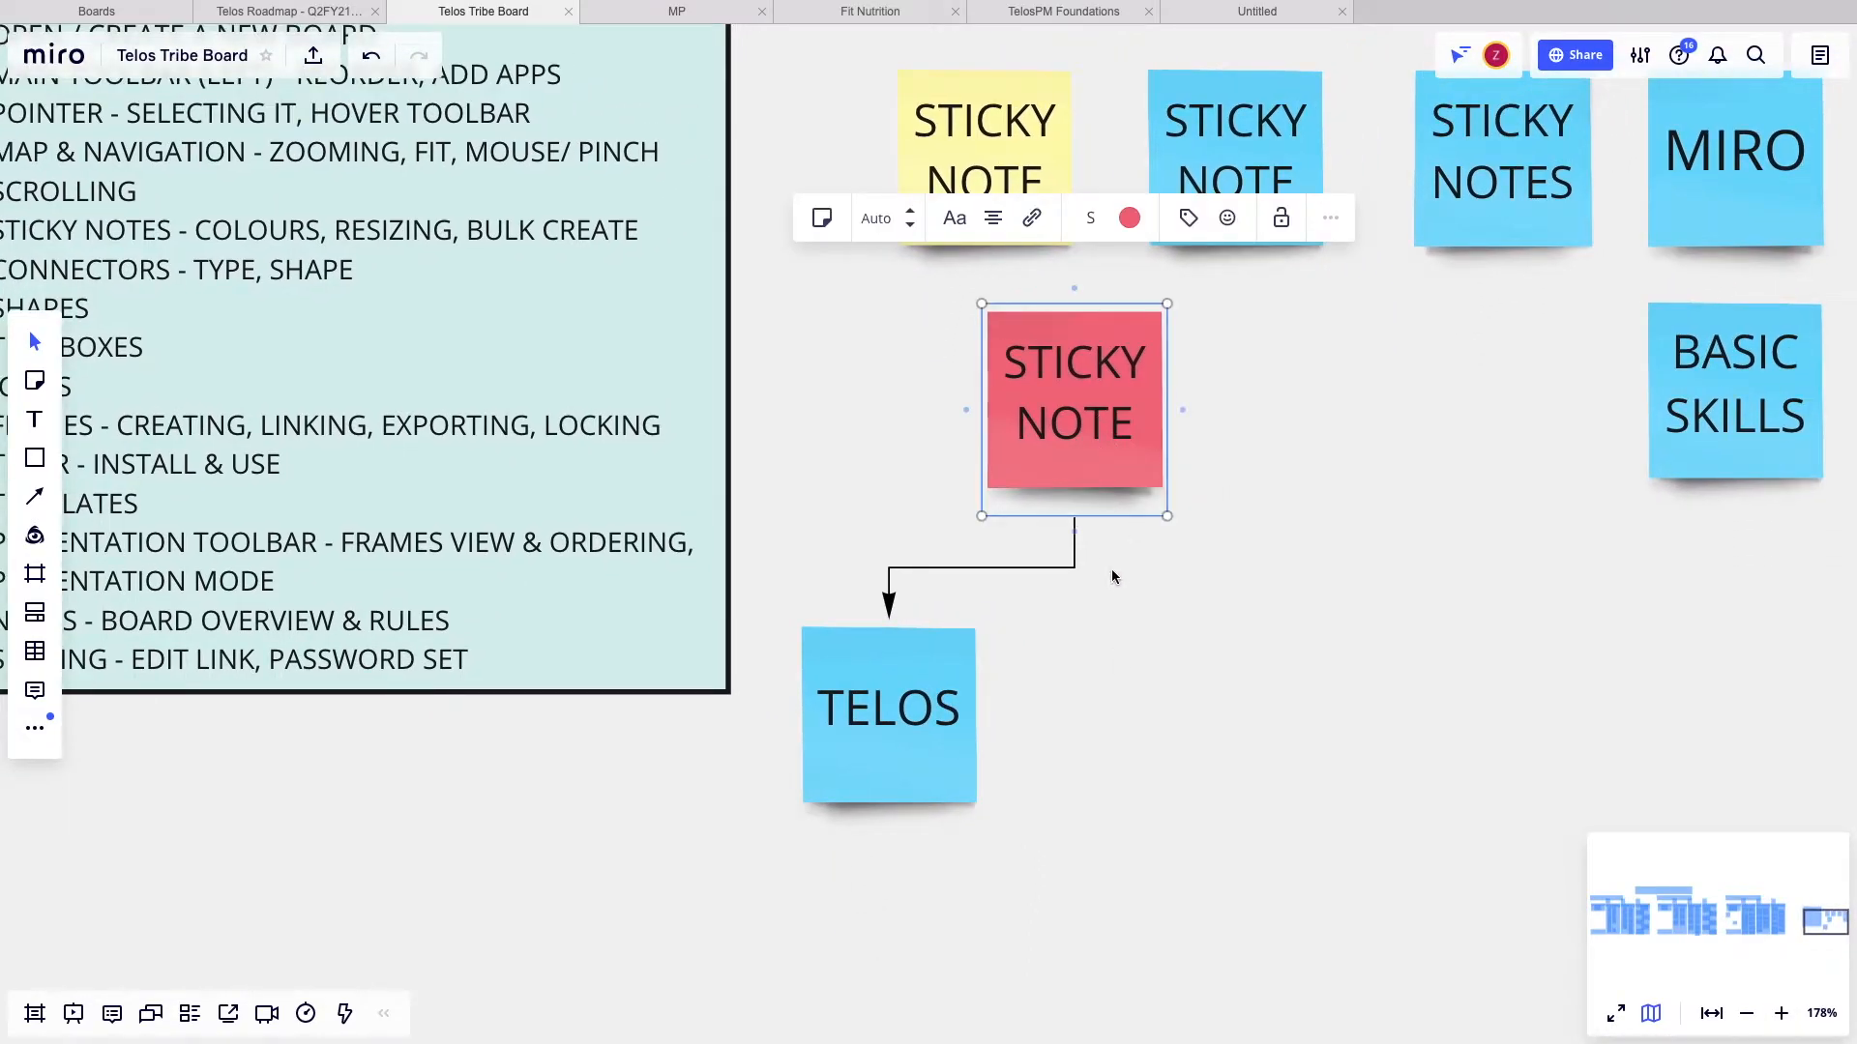
drag(1077, 537, 1319, 585)
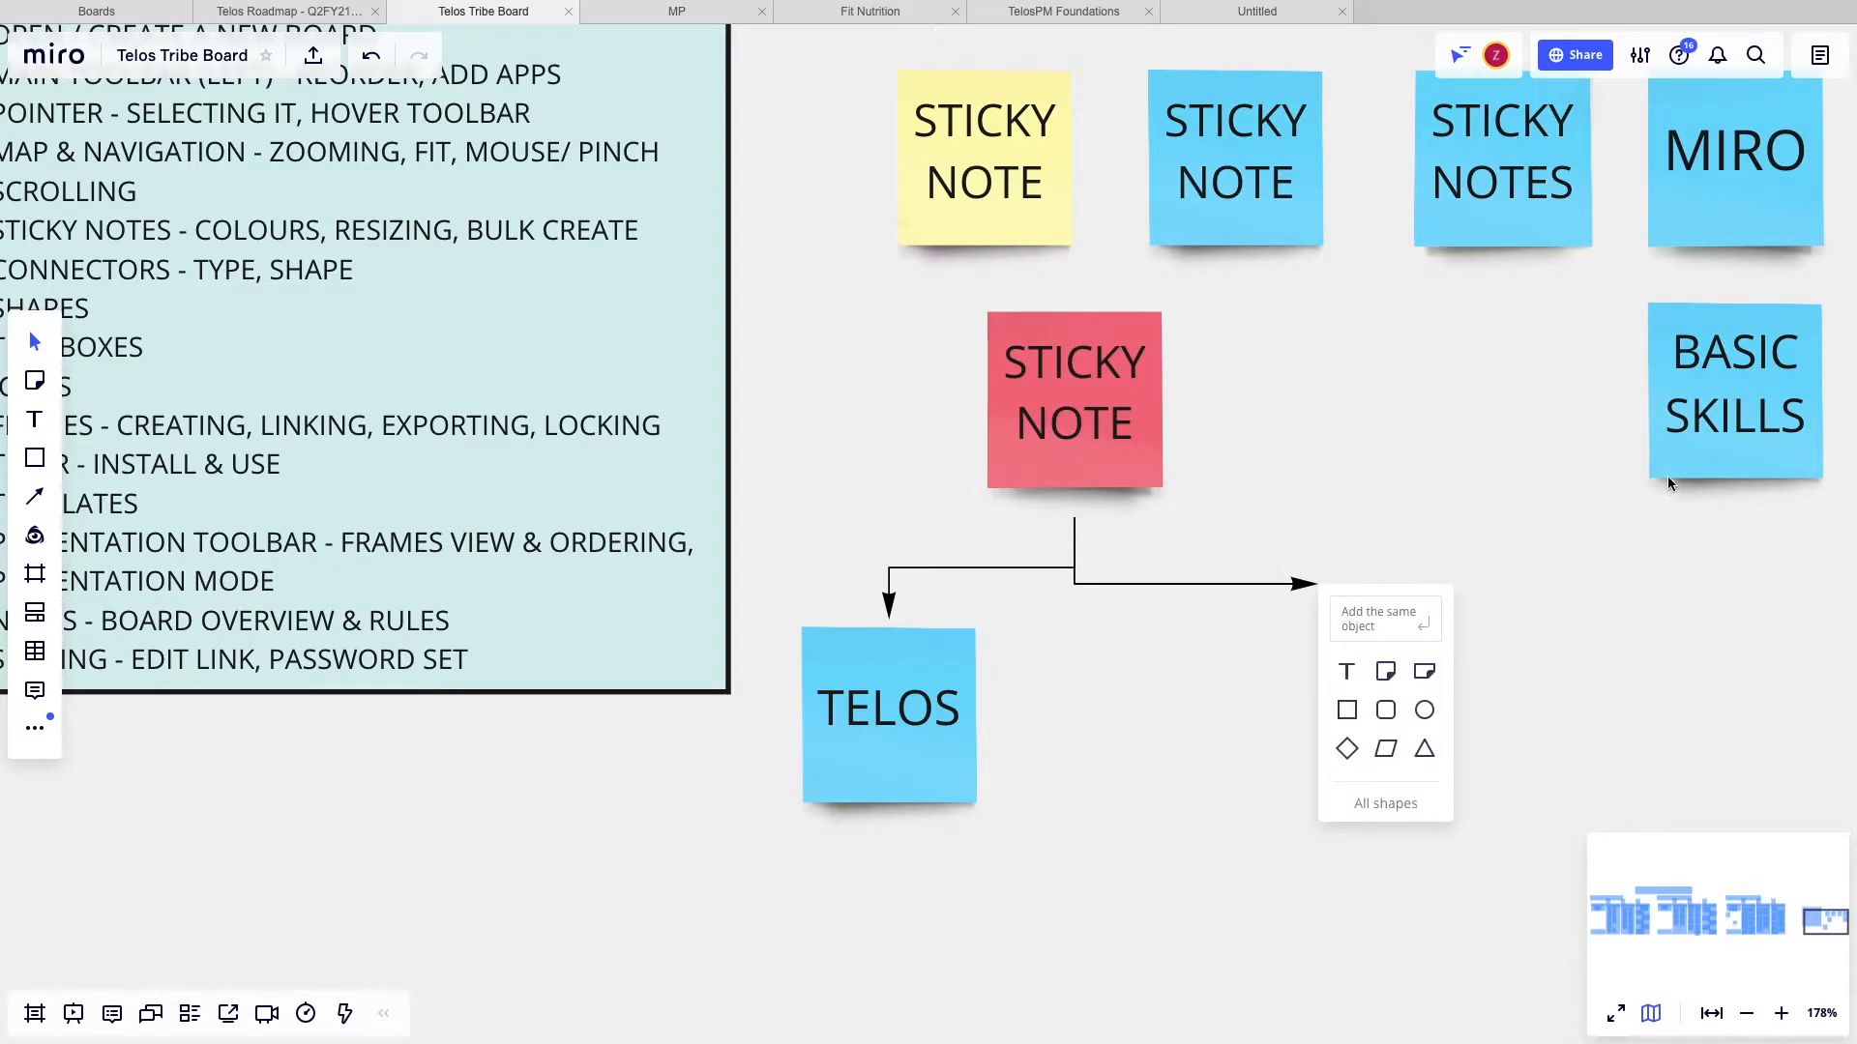
click(1390, 631)
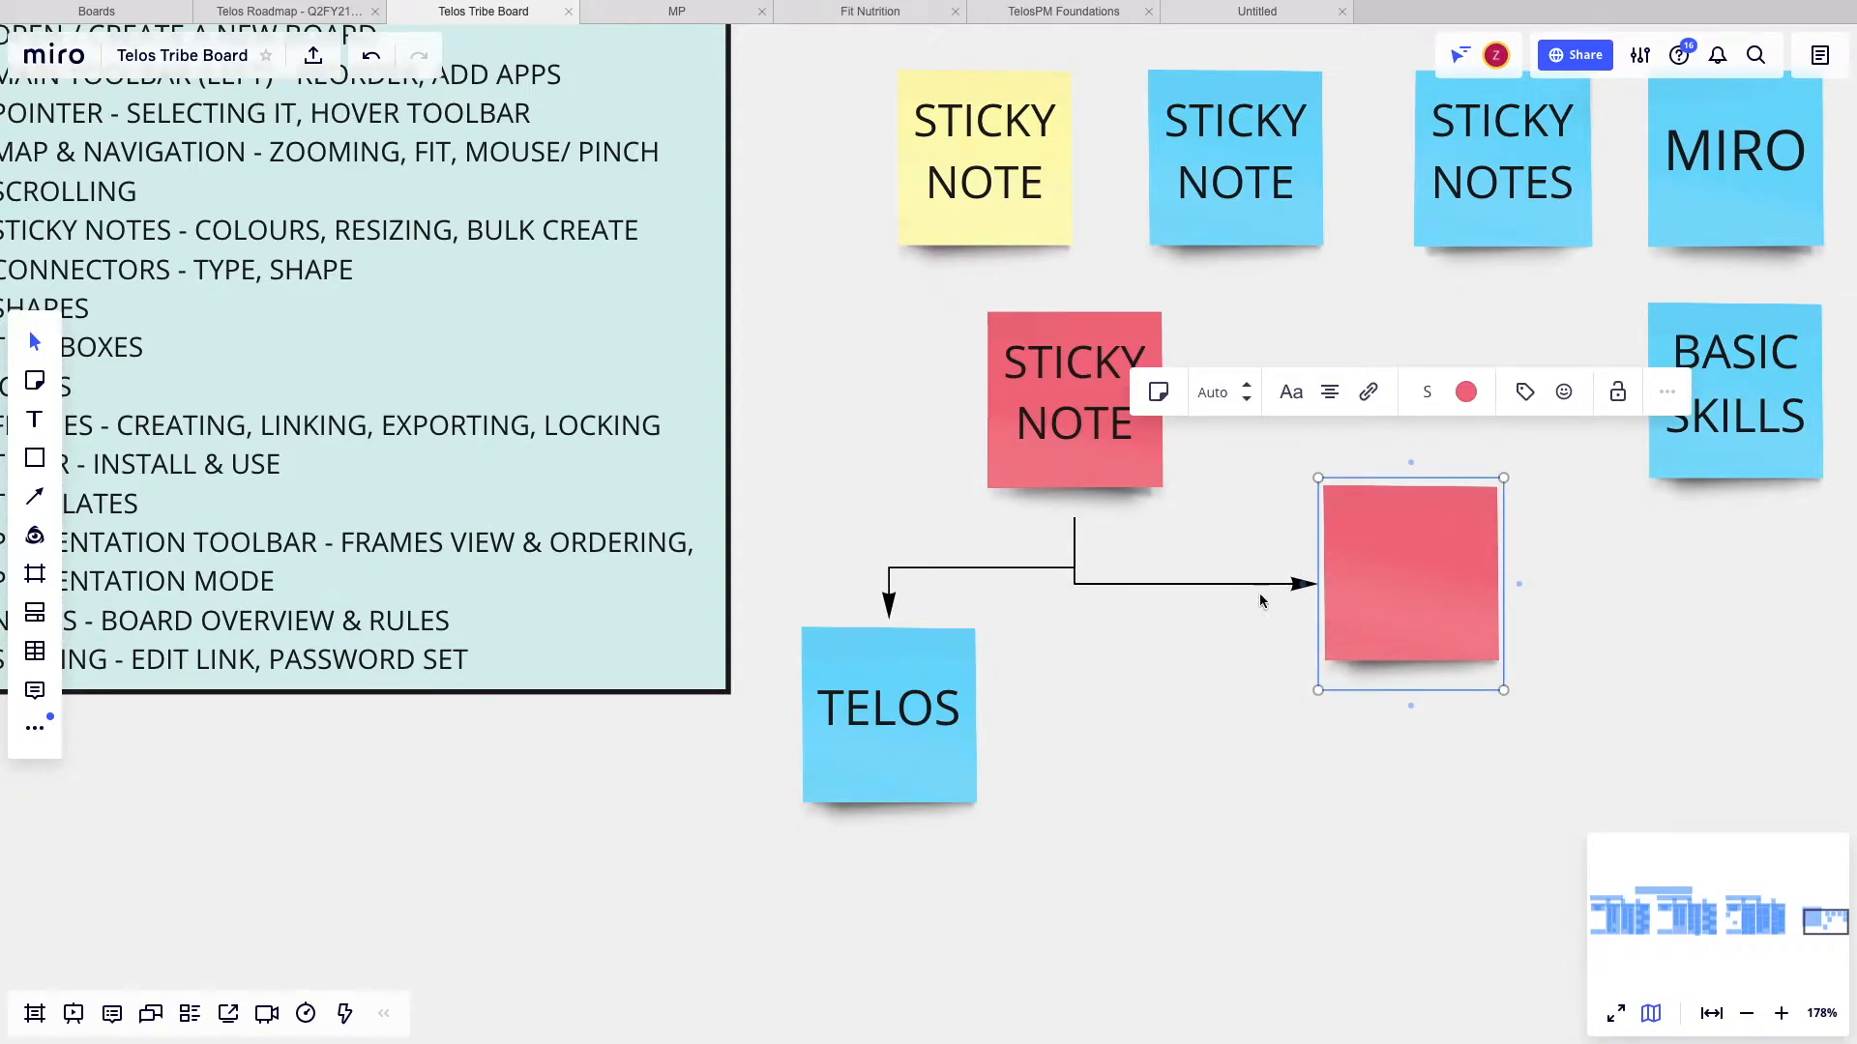
- Move the TELOS note closer beneath the red note and raise the blank red note on the right
scroll(1052, 672, left, 1)
scroll(1052, 672, left, 5)
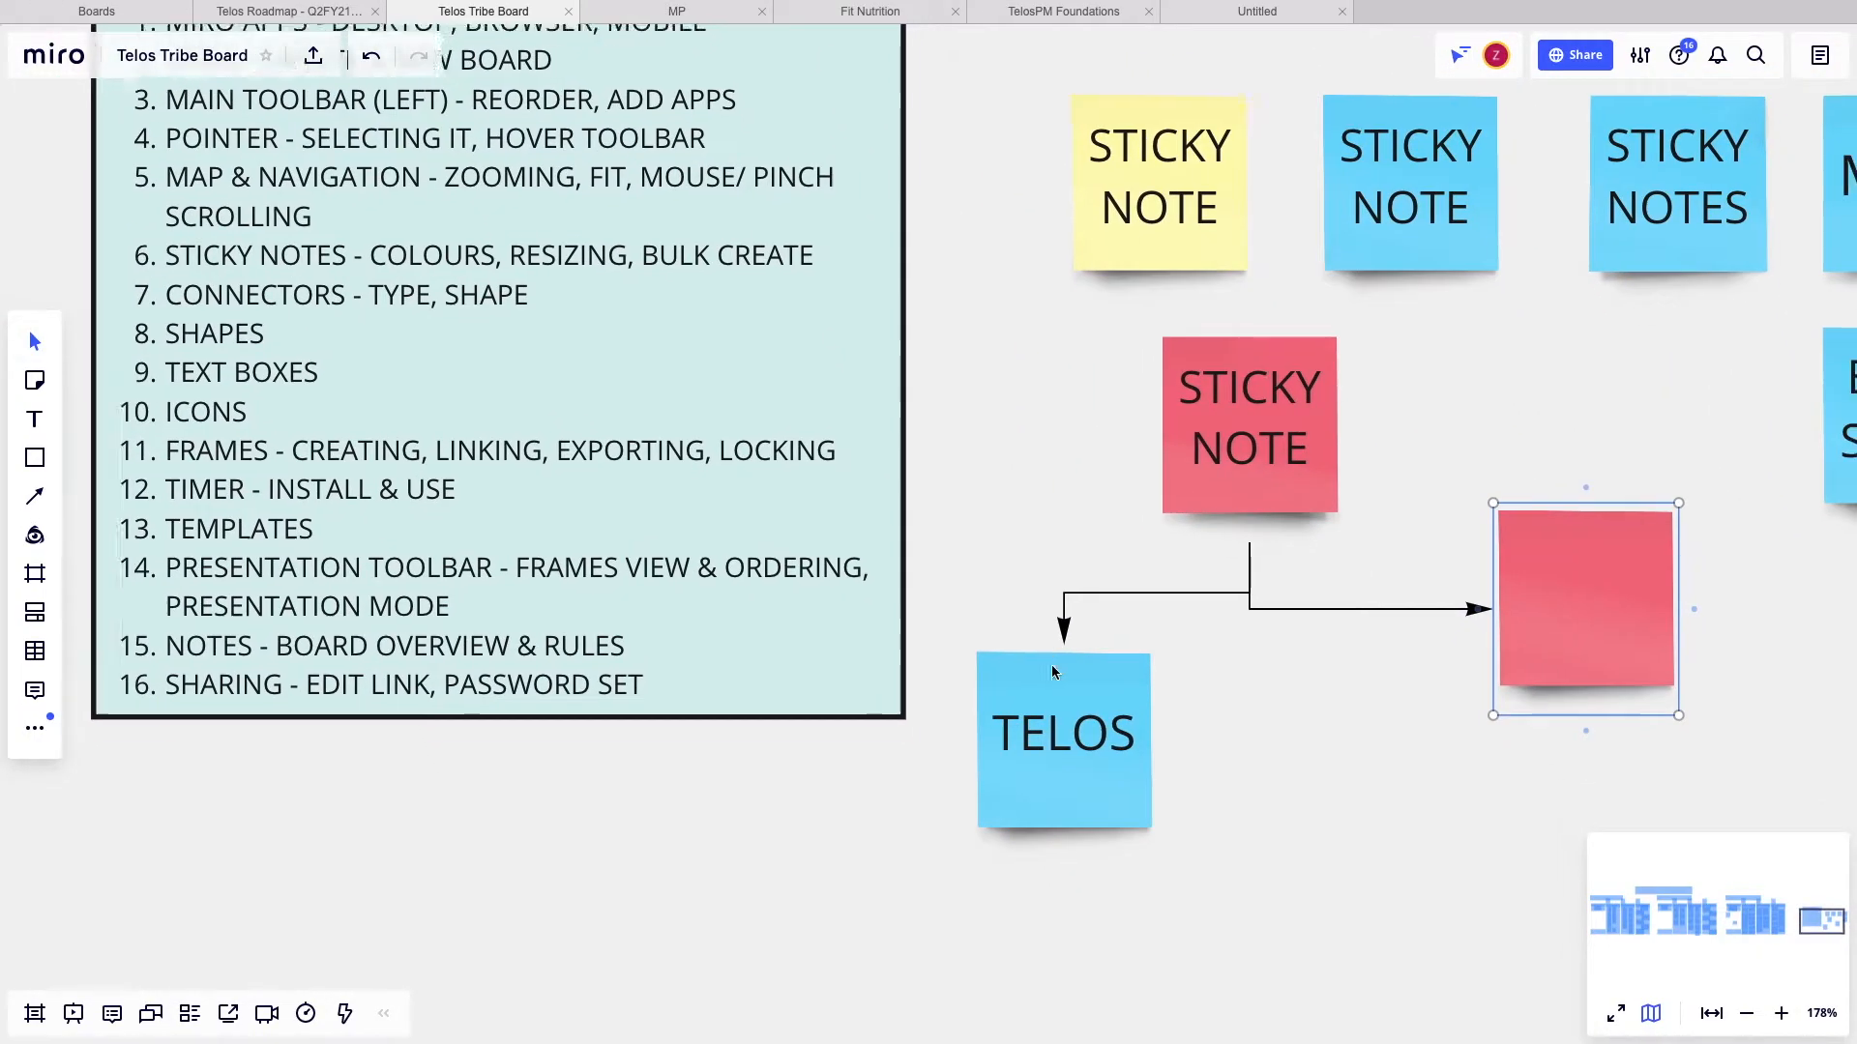
drag(1198, 716, 1231, 717)
drag(1581, 633, 1565, 535)
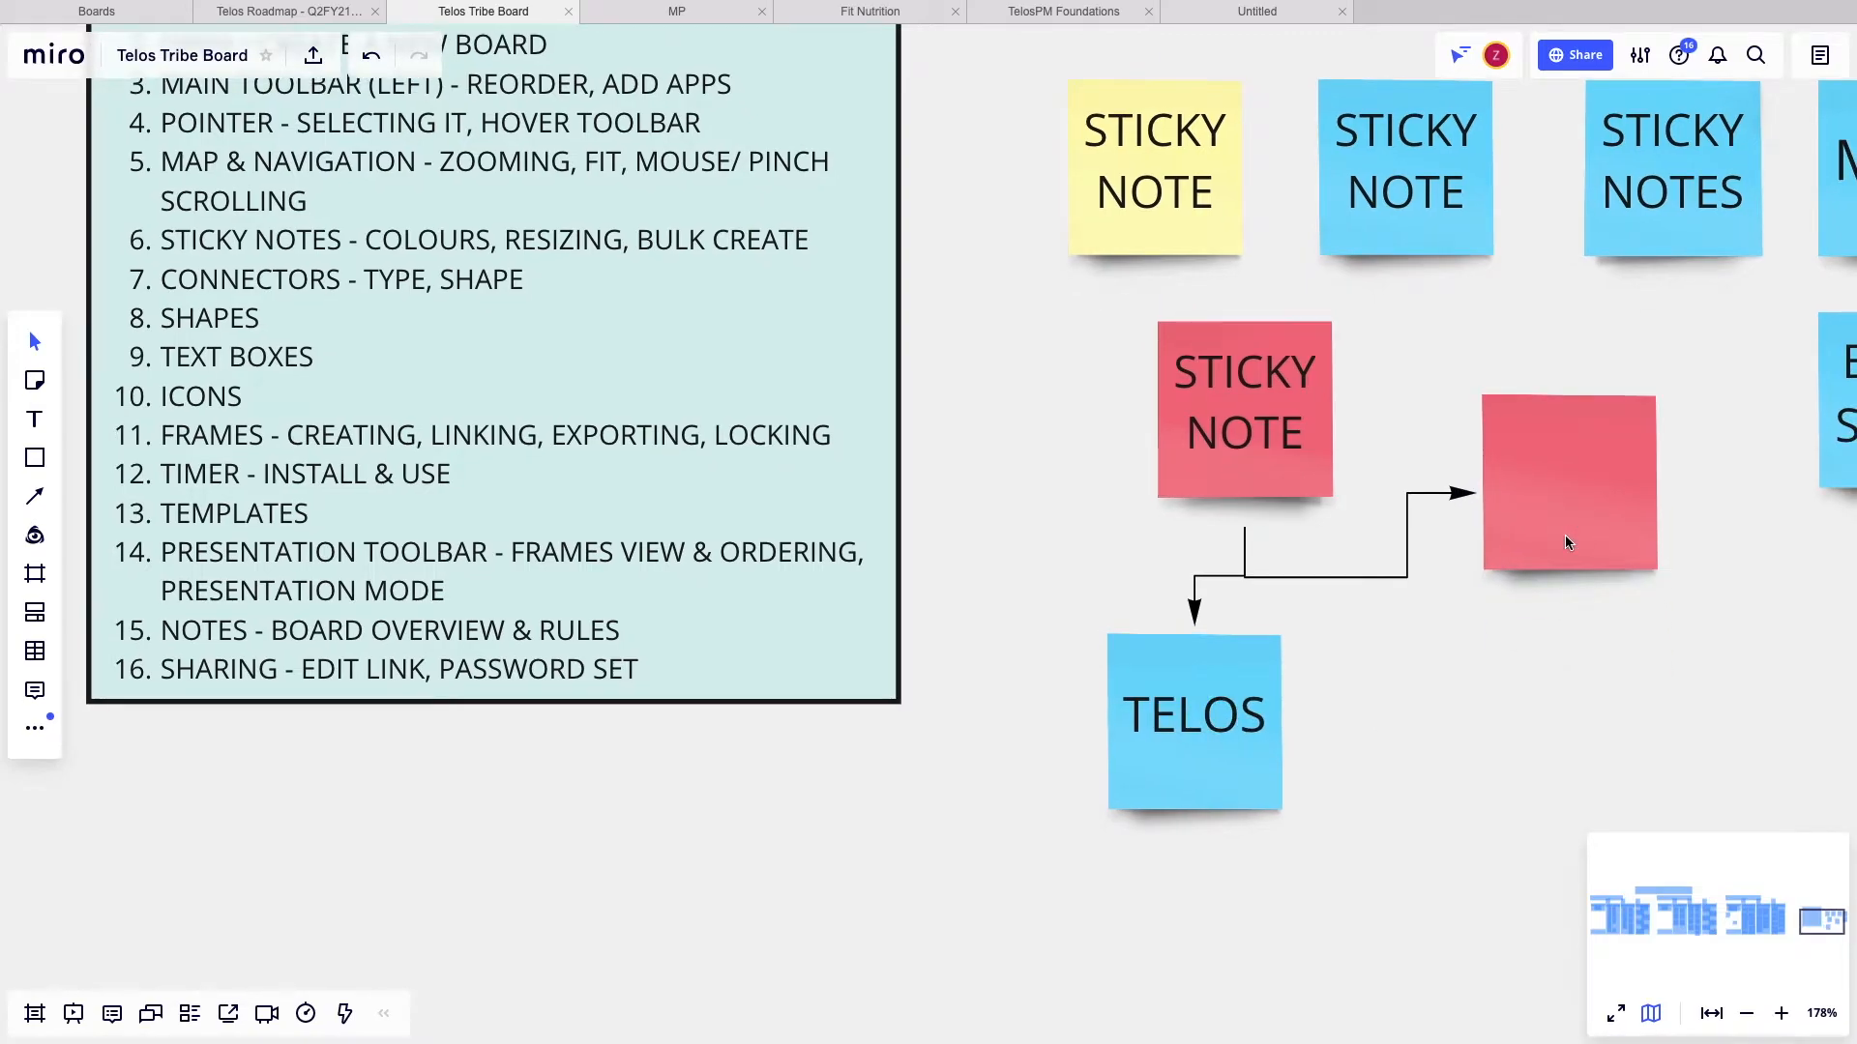
- Expand the shape selection to all shapes and place a star just below the blank red sticky note
scroll(1569, 547, left, 3)
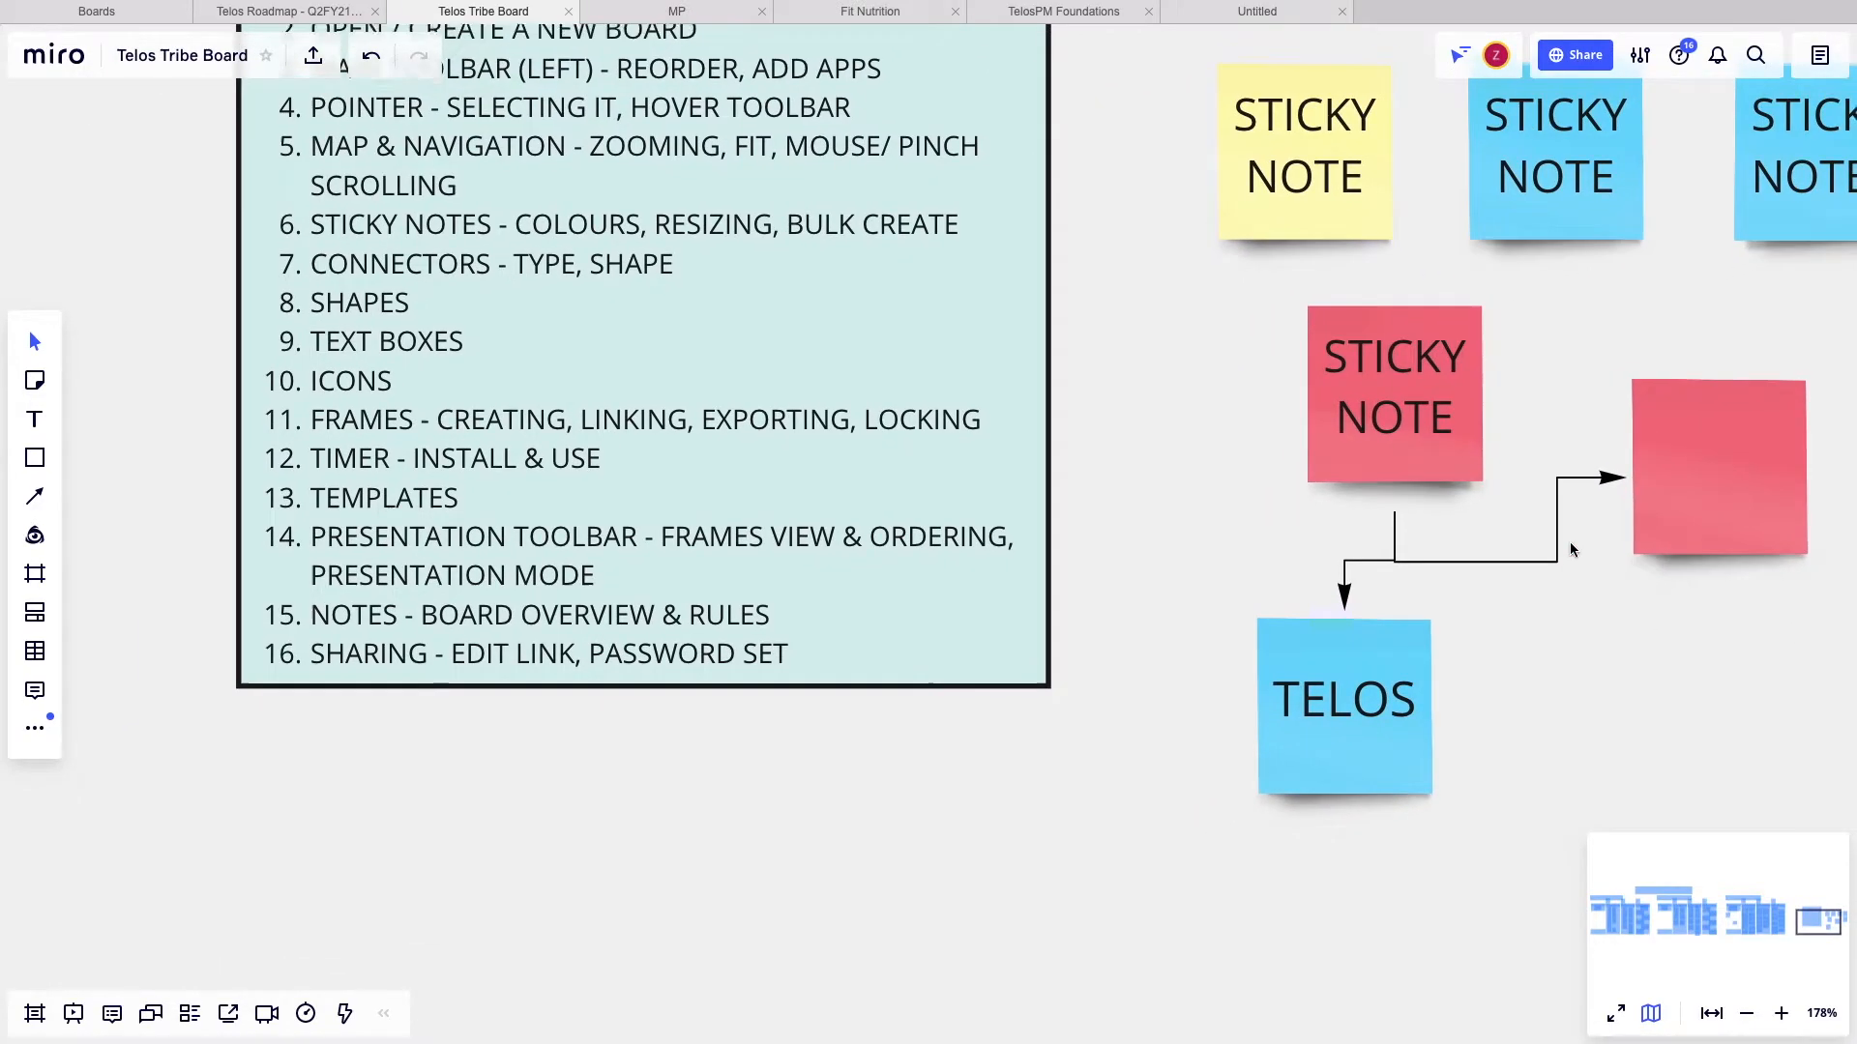
scroll(1571, 548, down, 5)
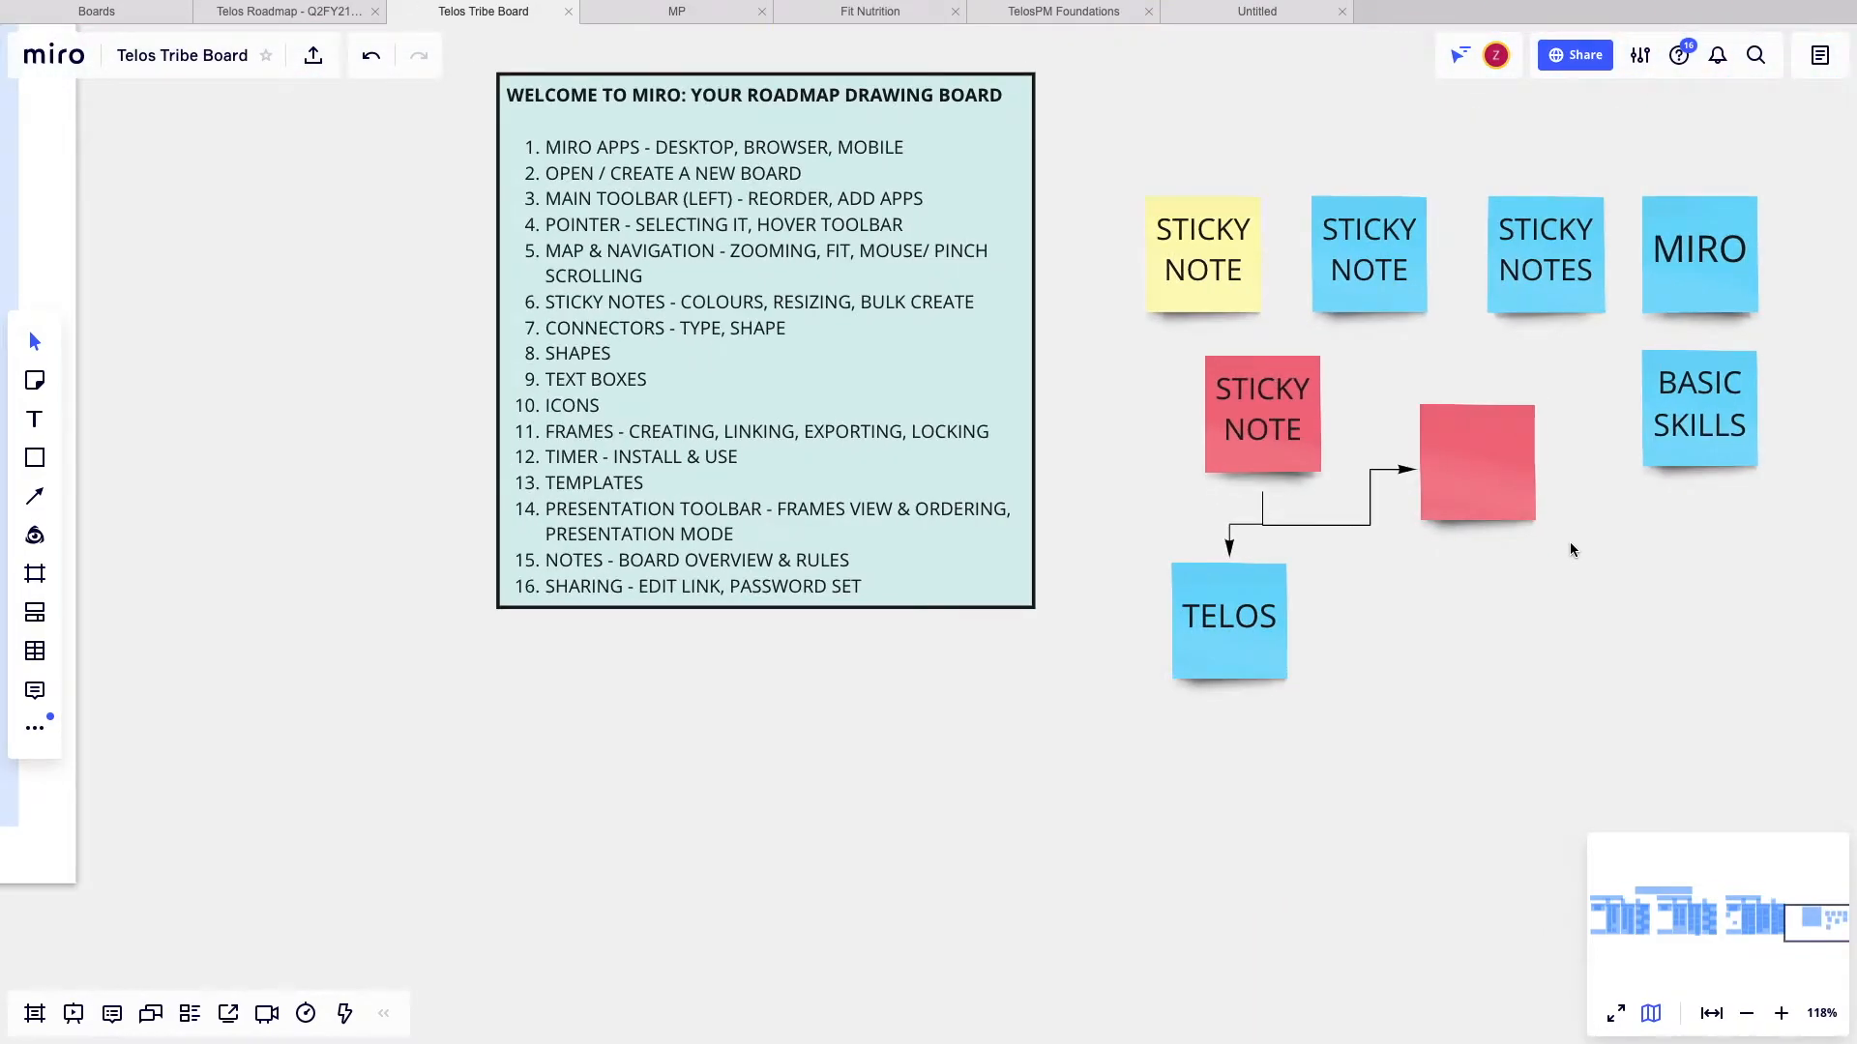
scroll(1570, 541, right, 5)
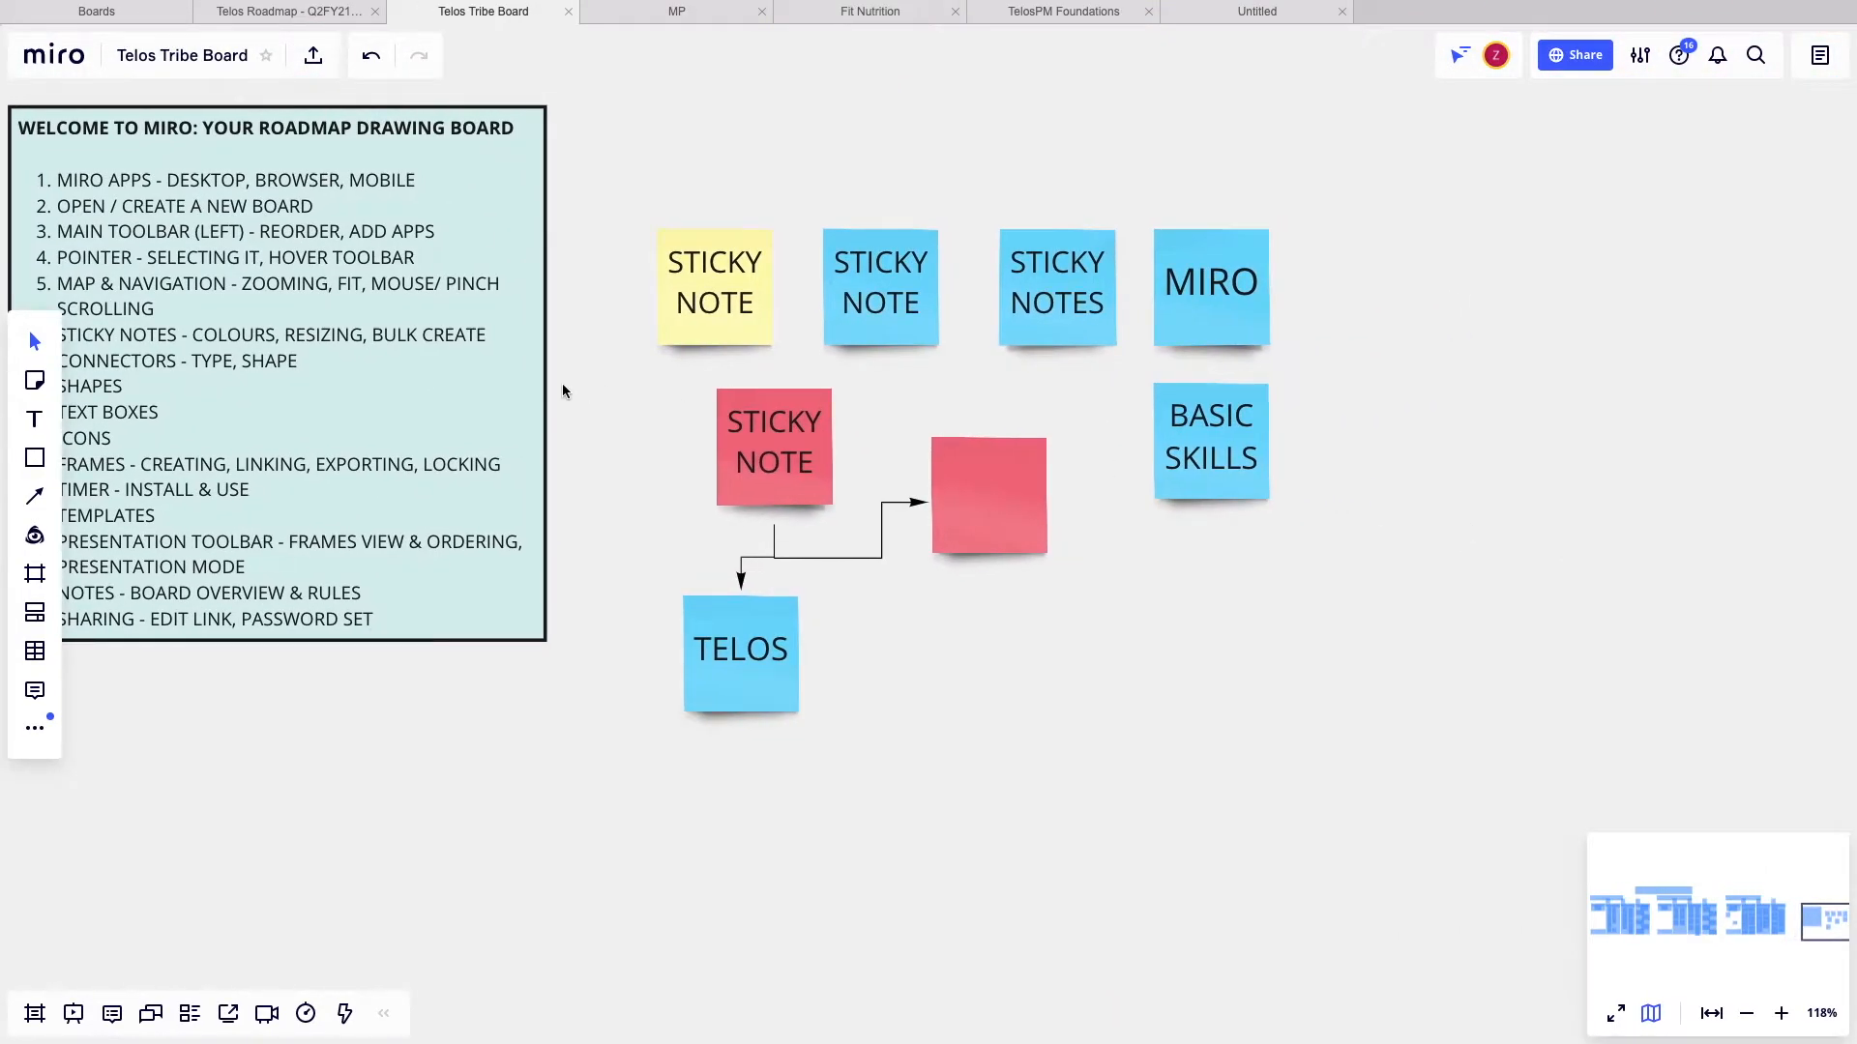
click(35, 457)
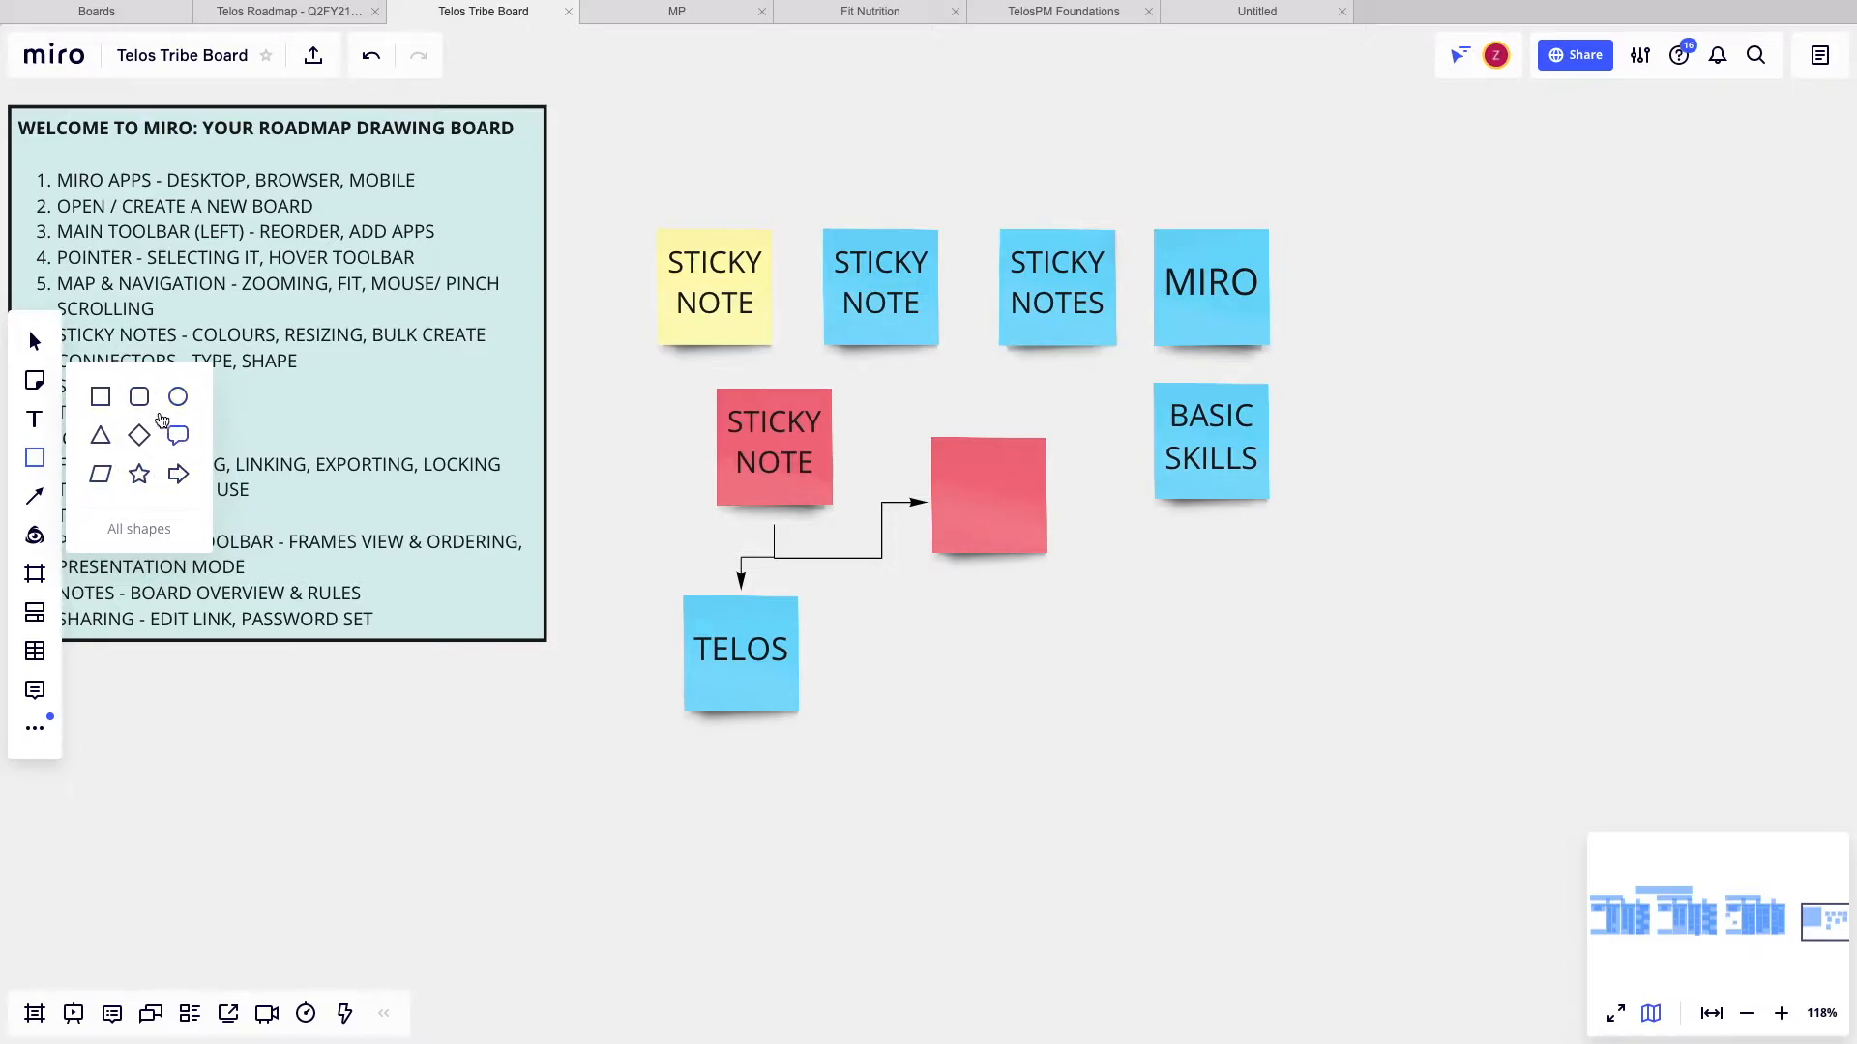
click(140, 529)
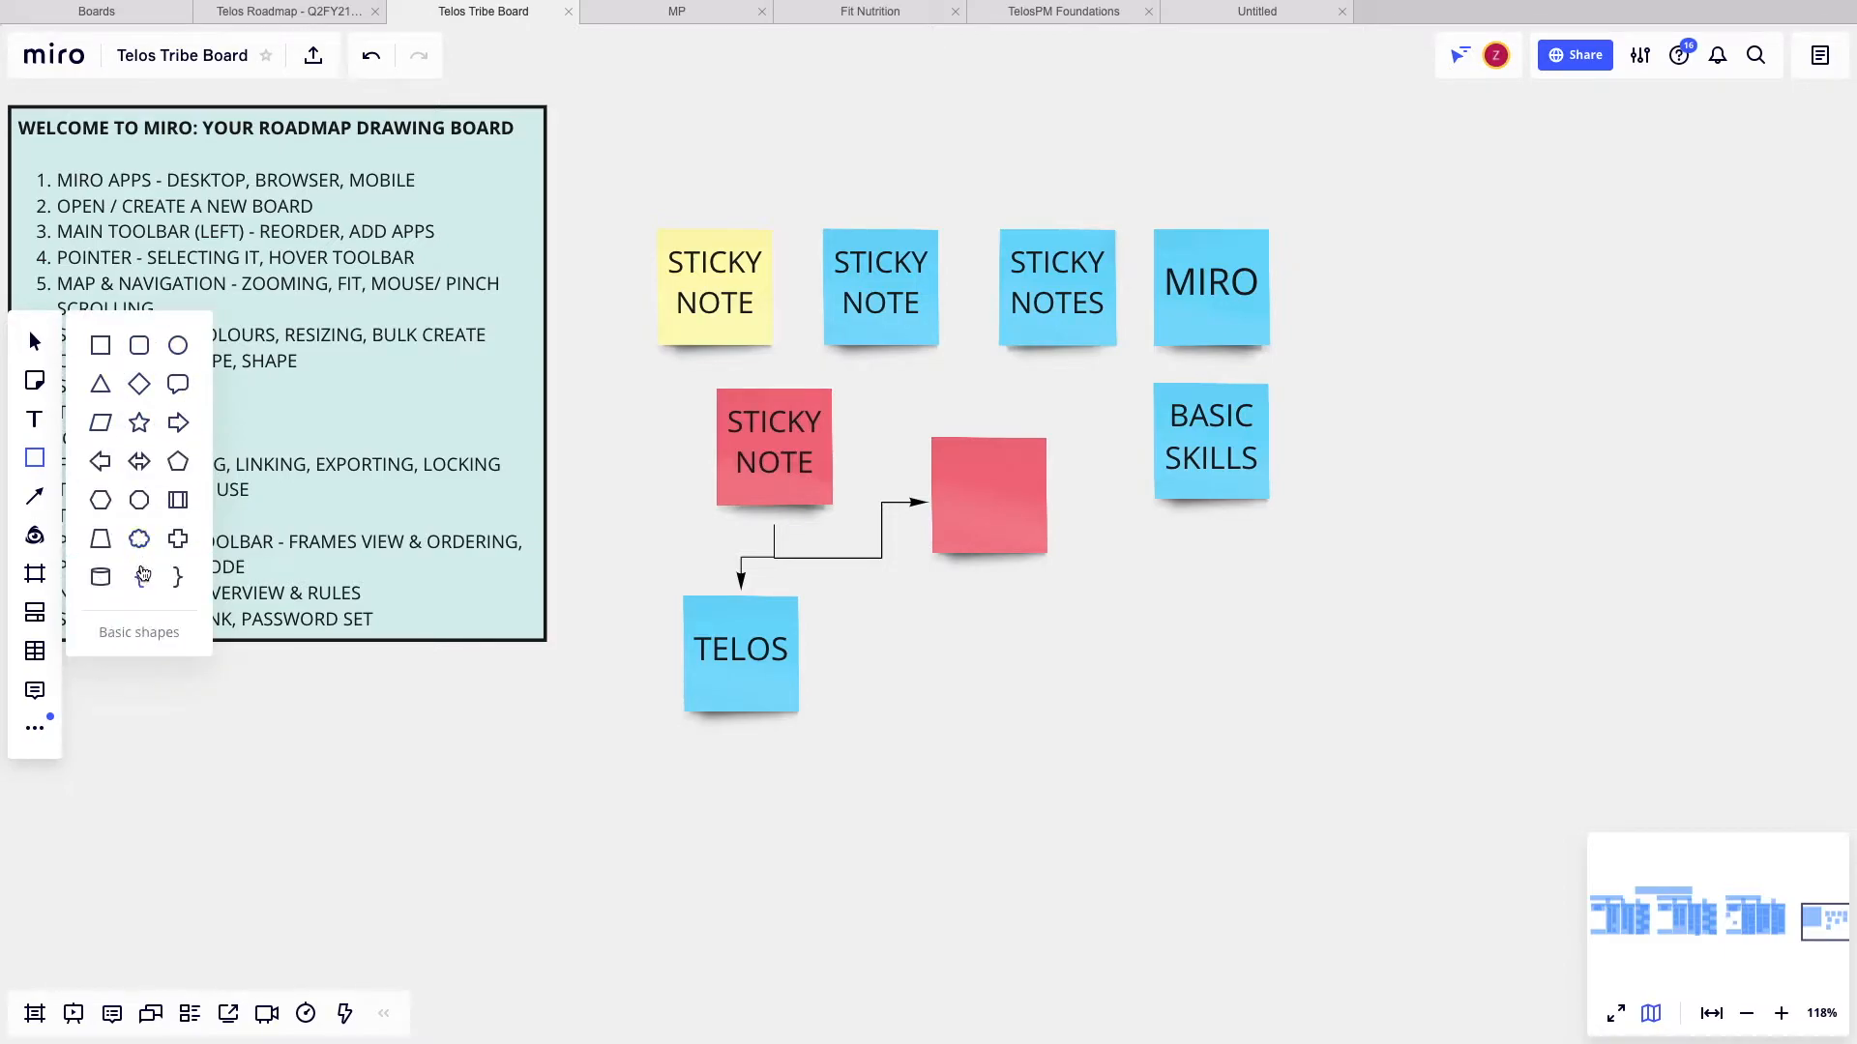
click(139, 423)
click(1015, 581)
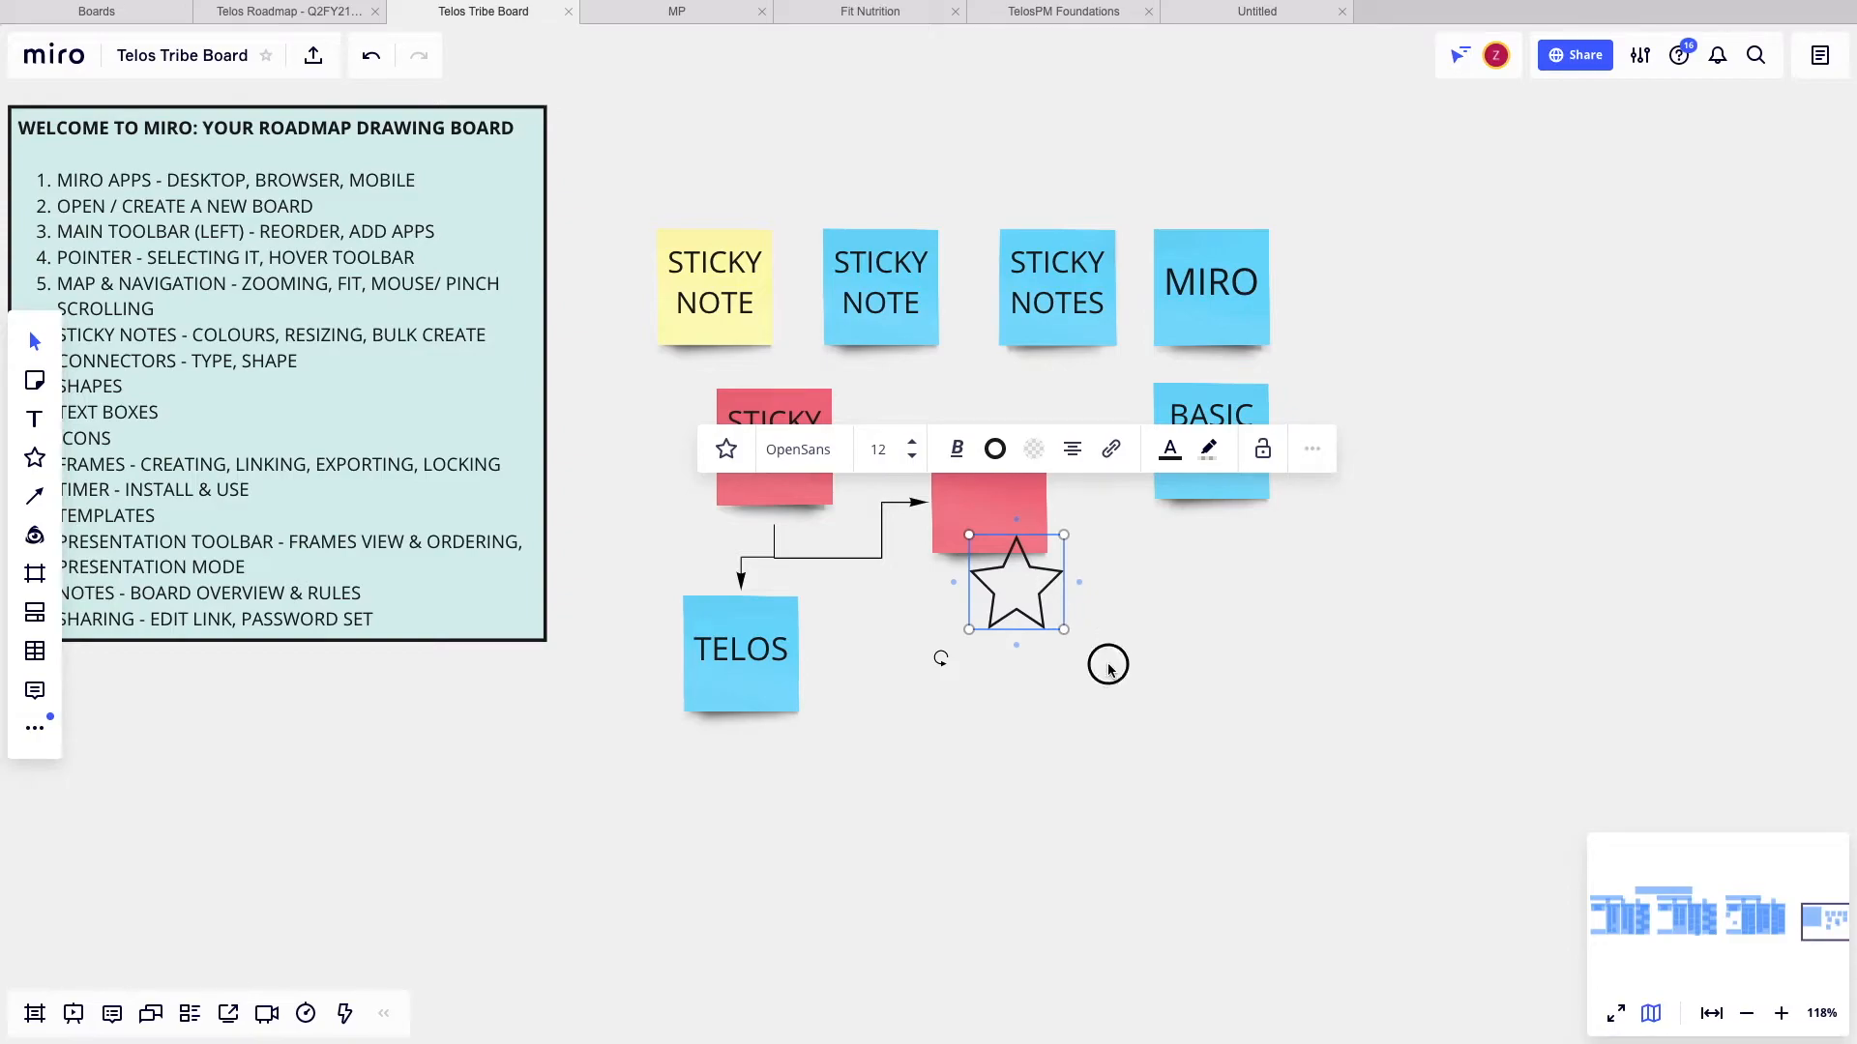
- Move the star into the open space below the BASIC SKILLS note and enlarge it slightly
drag(1028, 593, 1342, 791)
scroll(1337, 795, down, 1)
scroll(1338, 795, right, 1)
scroll(1270, 679, up, 1)
scroll(1269, 679, left, 2)
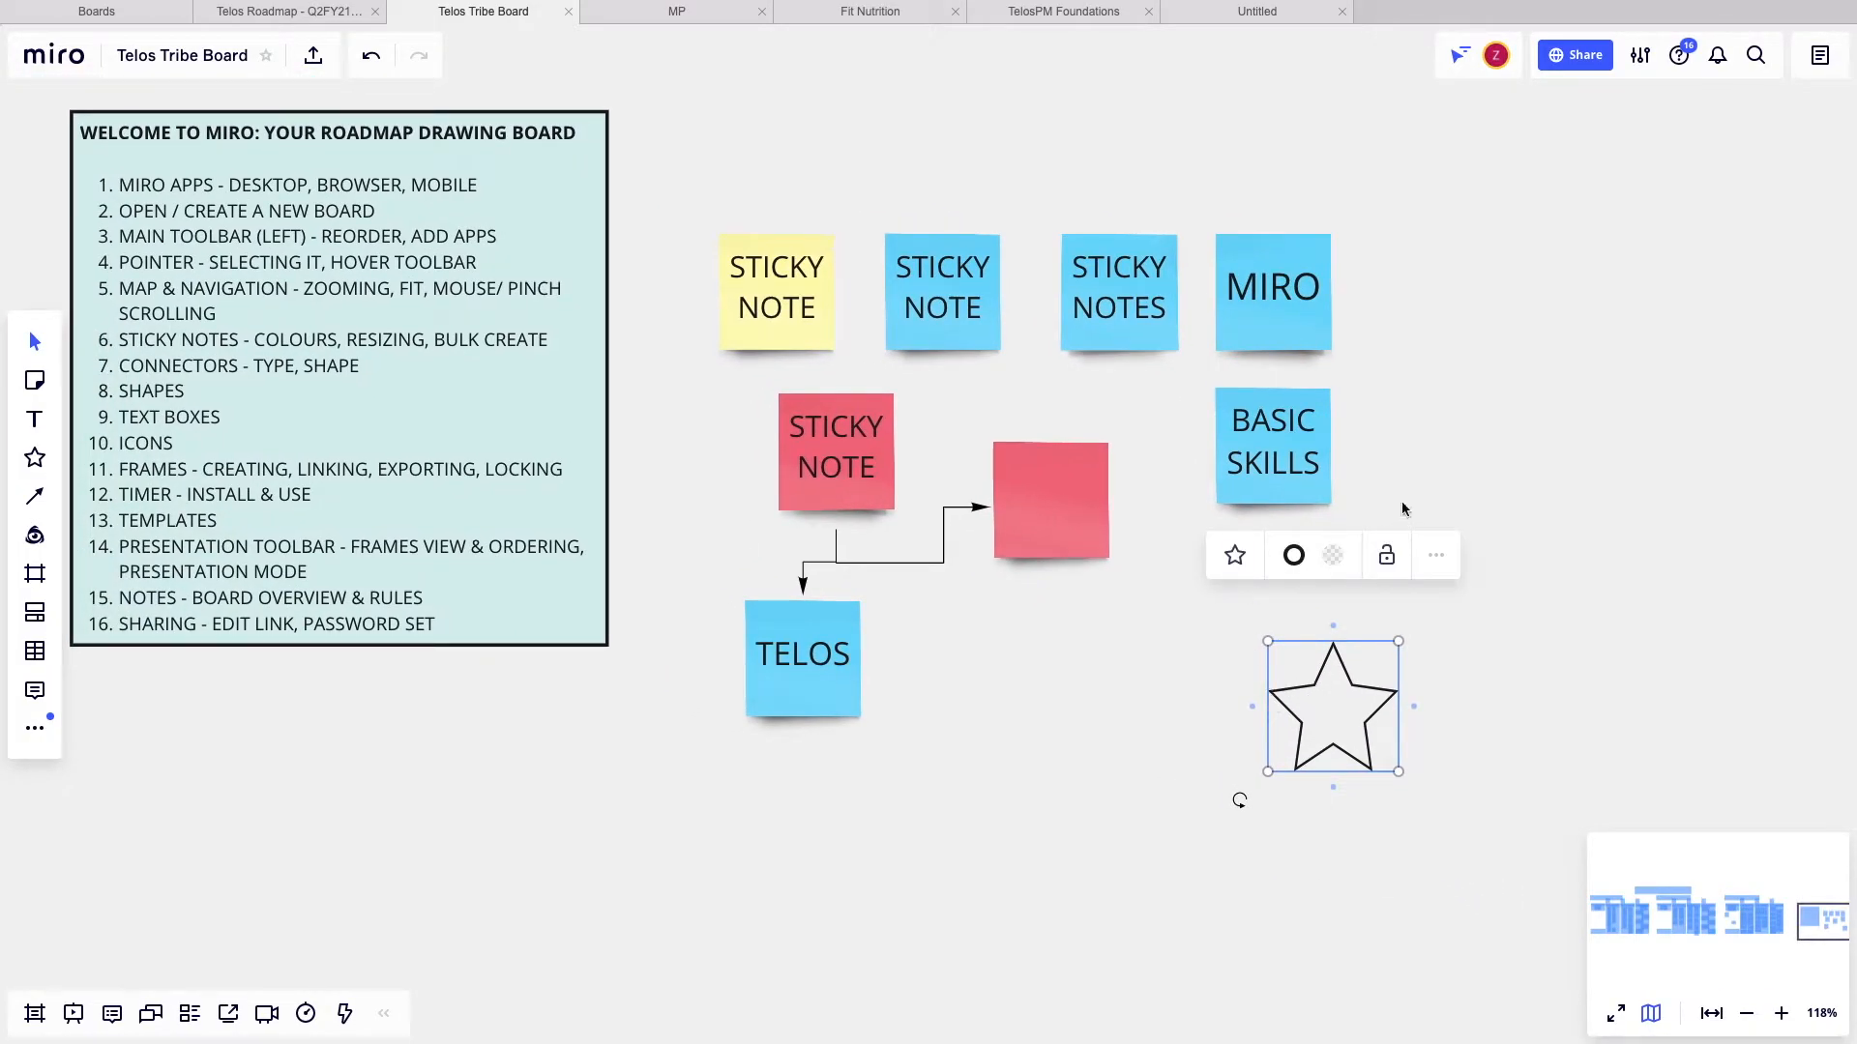
- Fill the star with mint green and shift it left, closer beneath the blank red note
click(1333, 556)
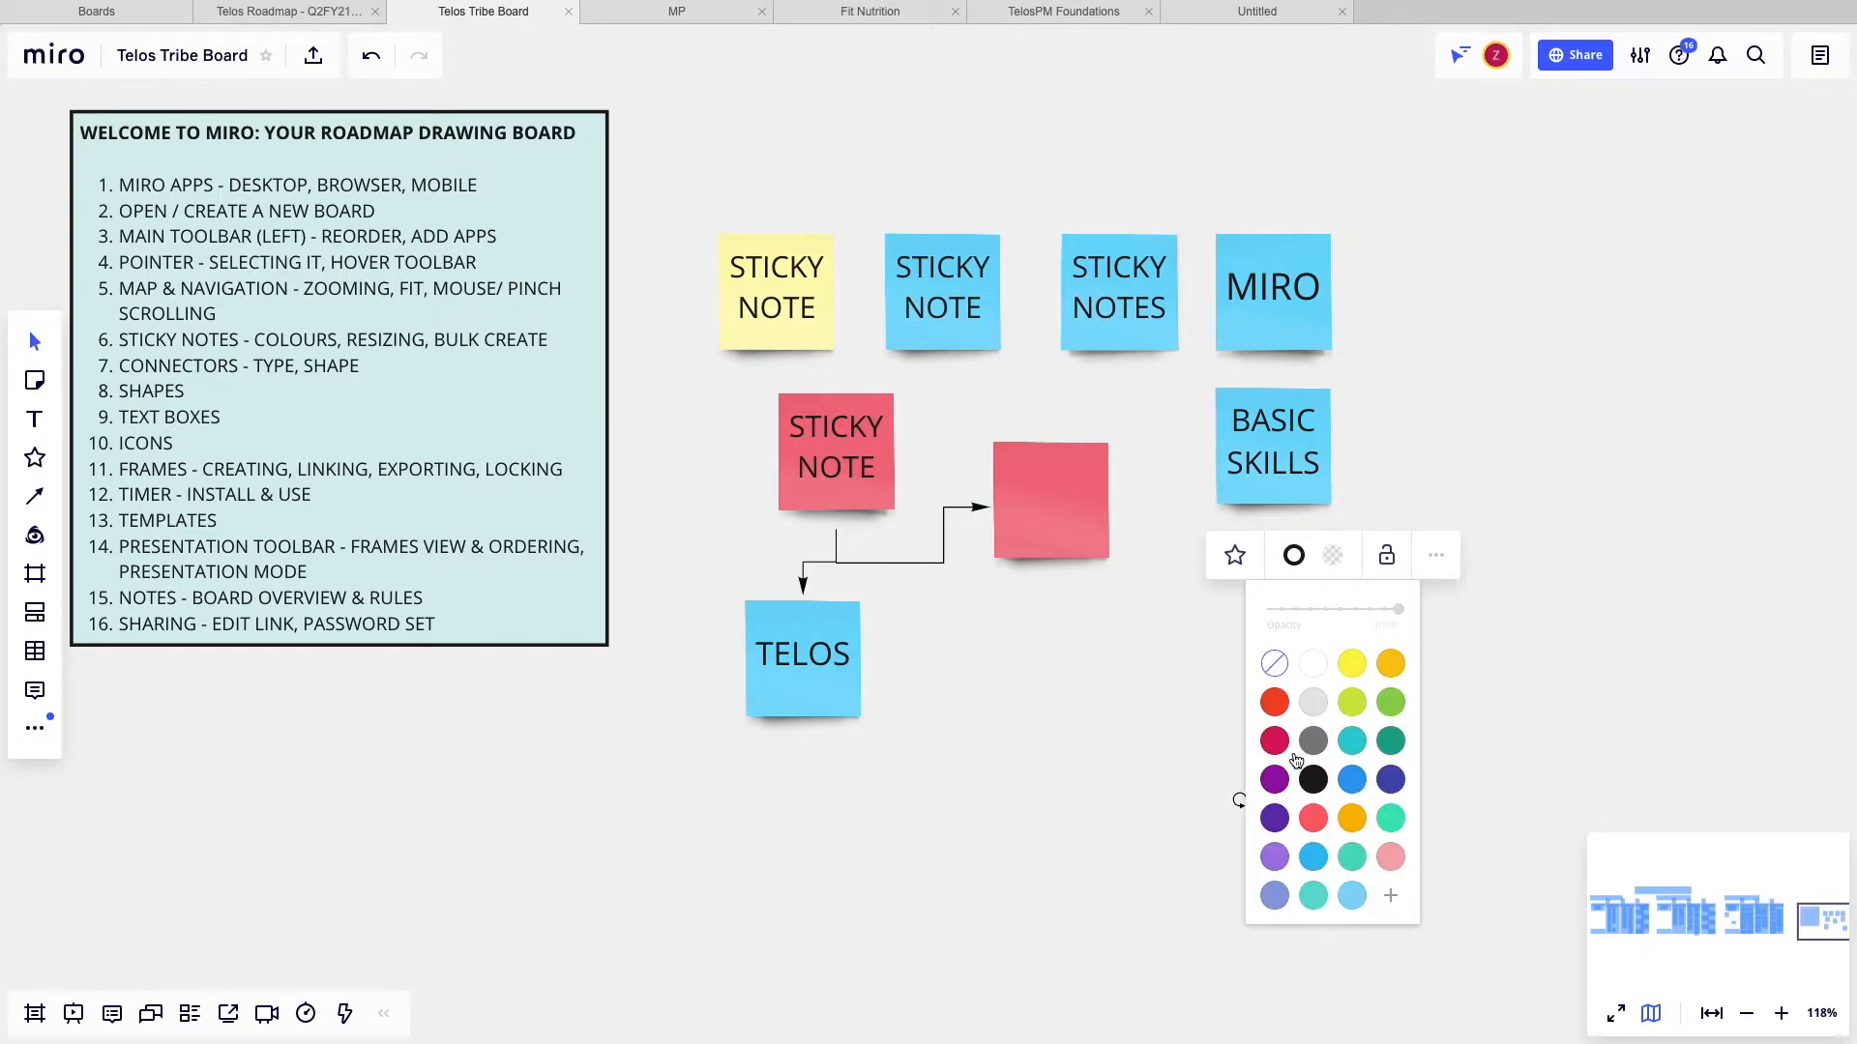
click(1352, 859)
click(1509, 830)
drag(1358, 731, 1217, 731)
click(1217, 731)
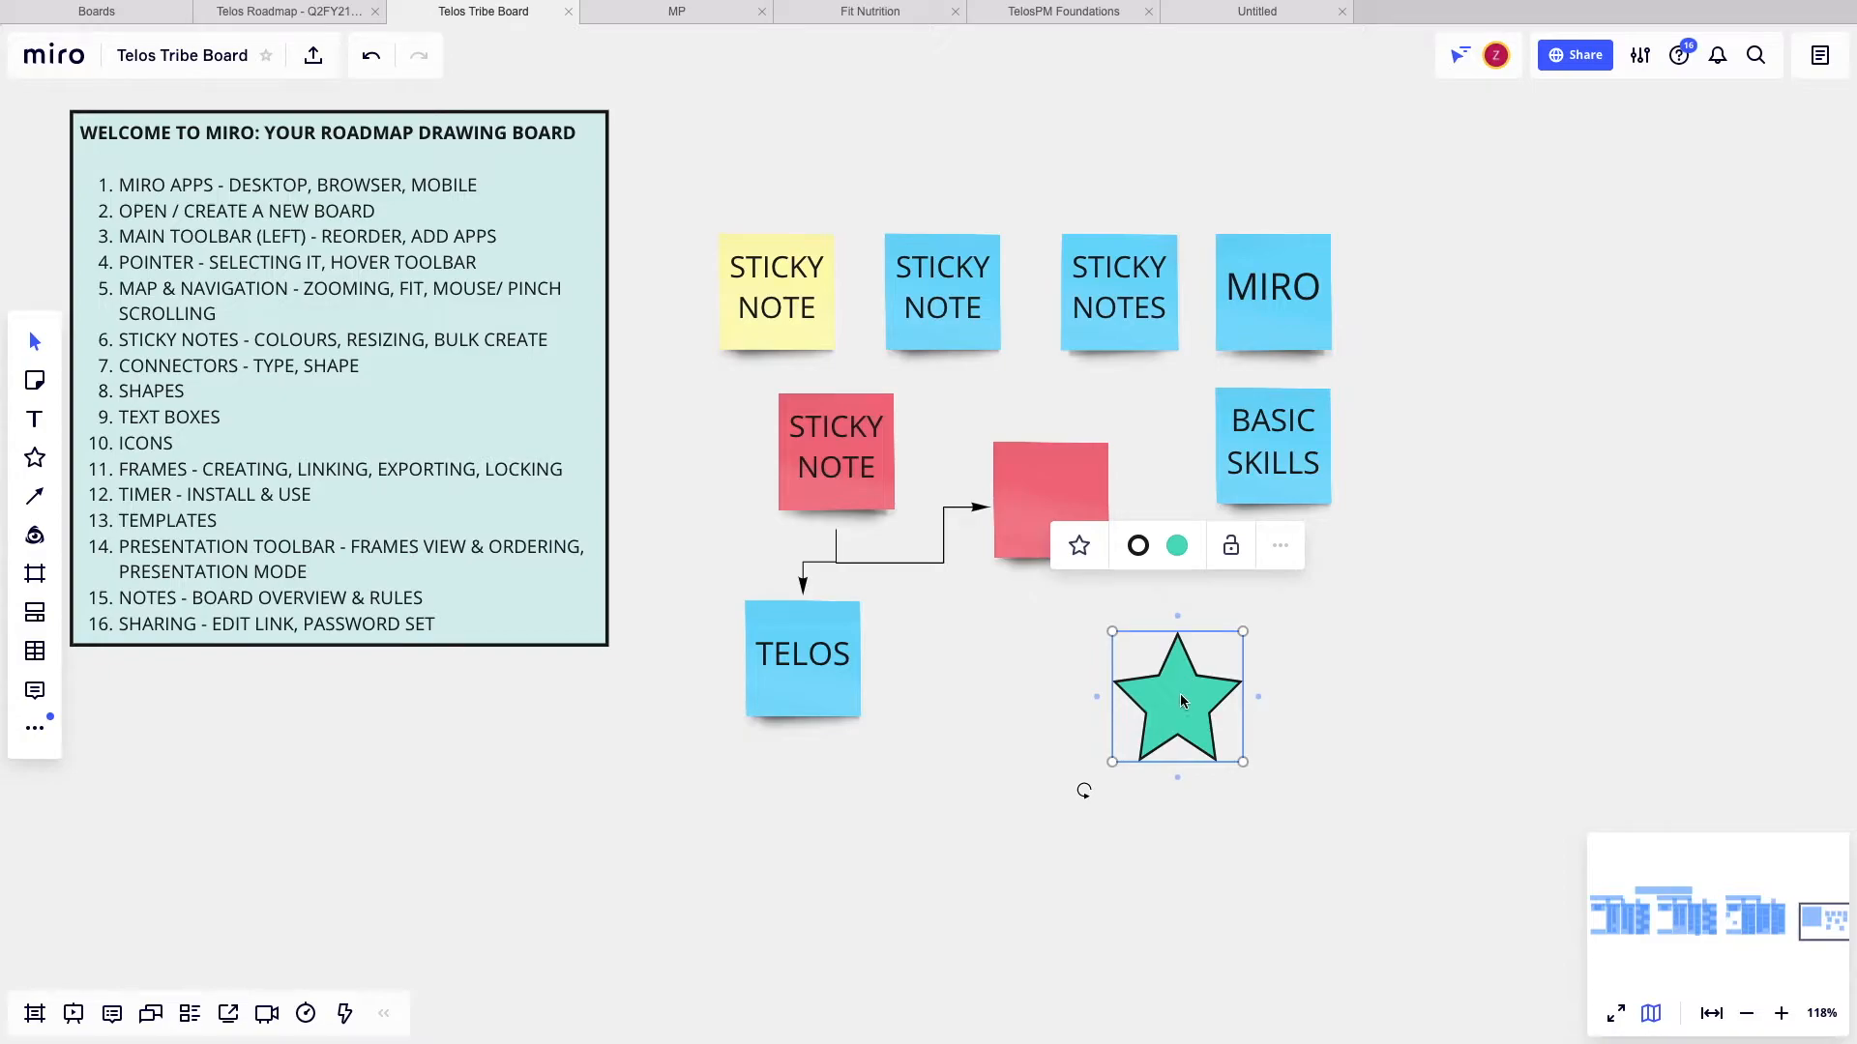
- Try a coral red border on the star, and give it a thick dashed black outline
click(1139, 548)
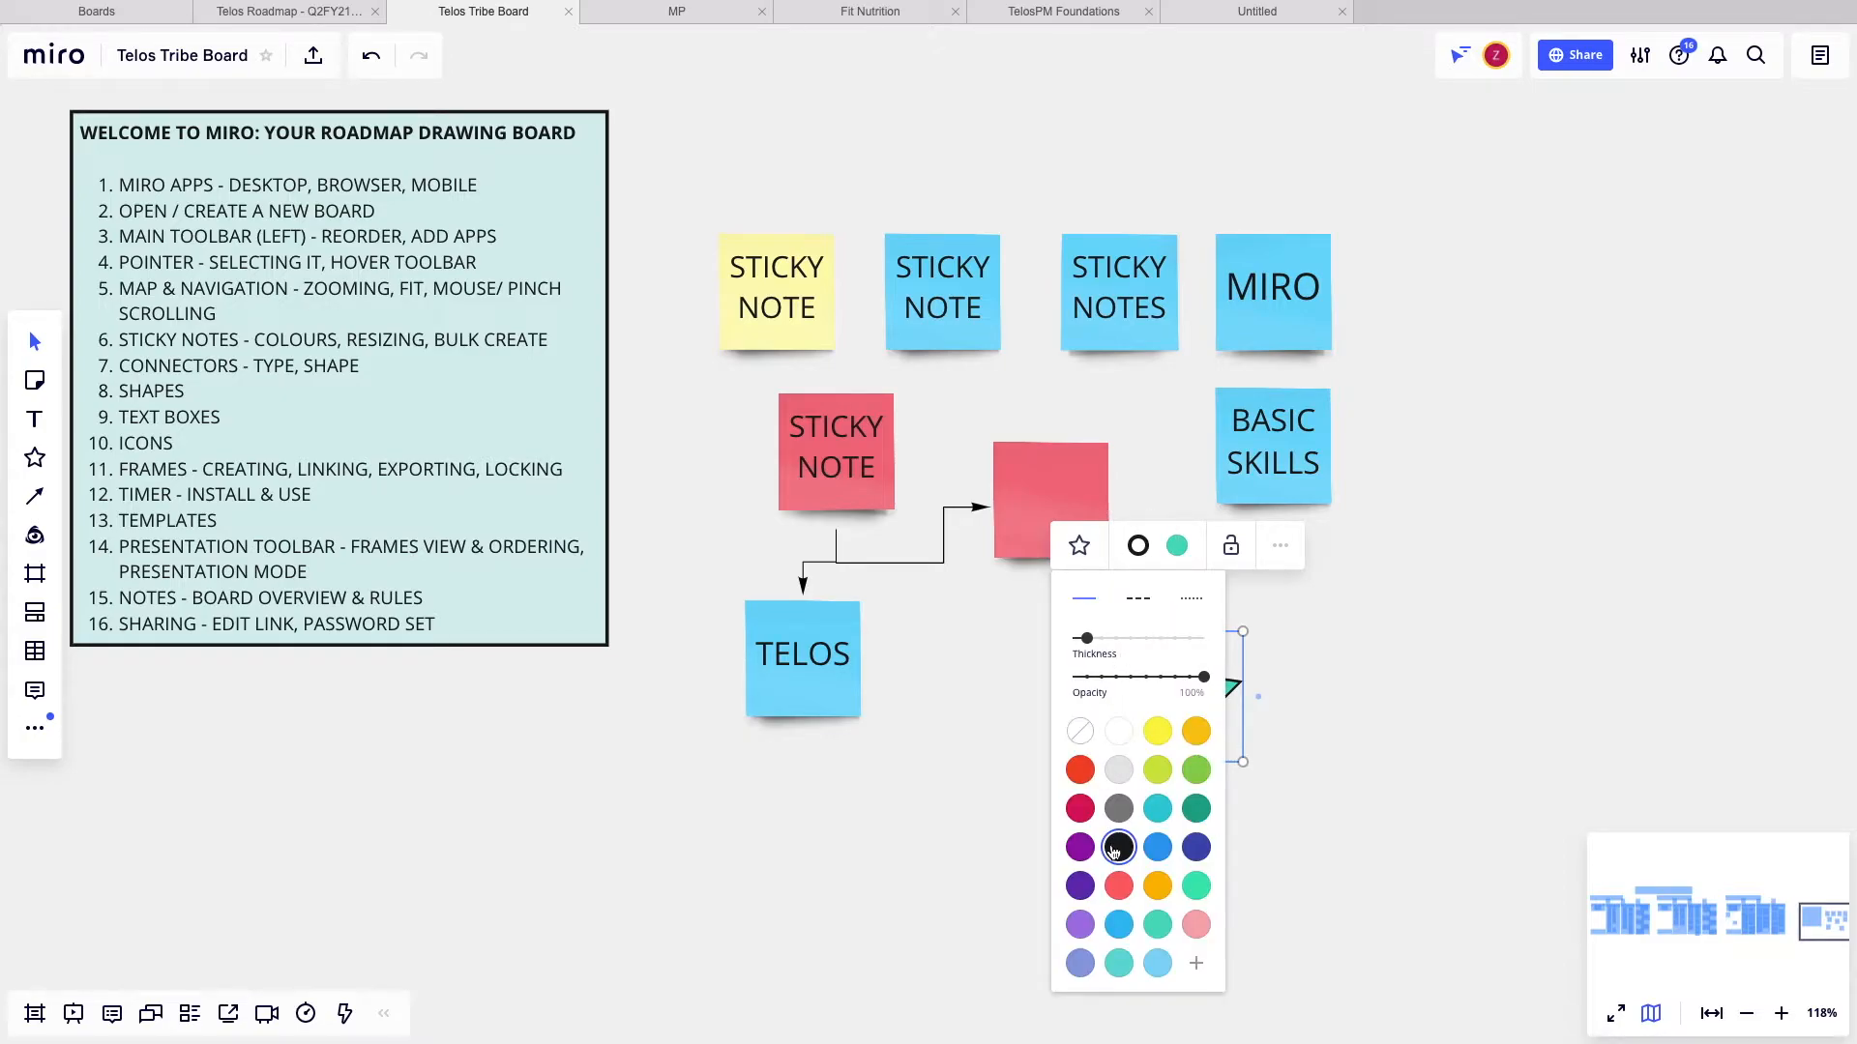
click(1122, 809)
click(1119, 887)
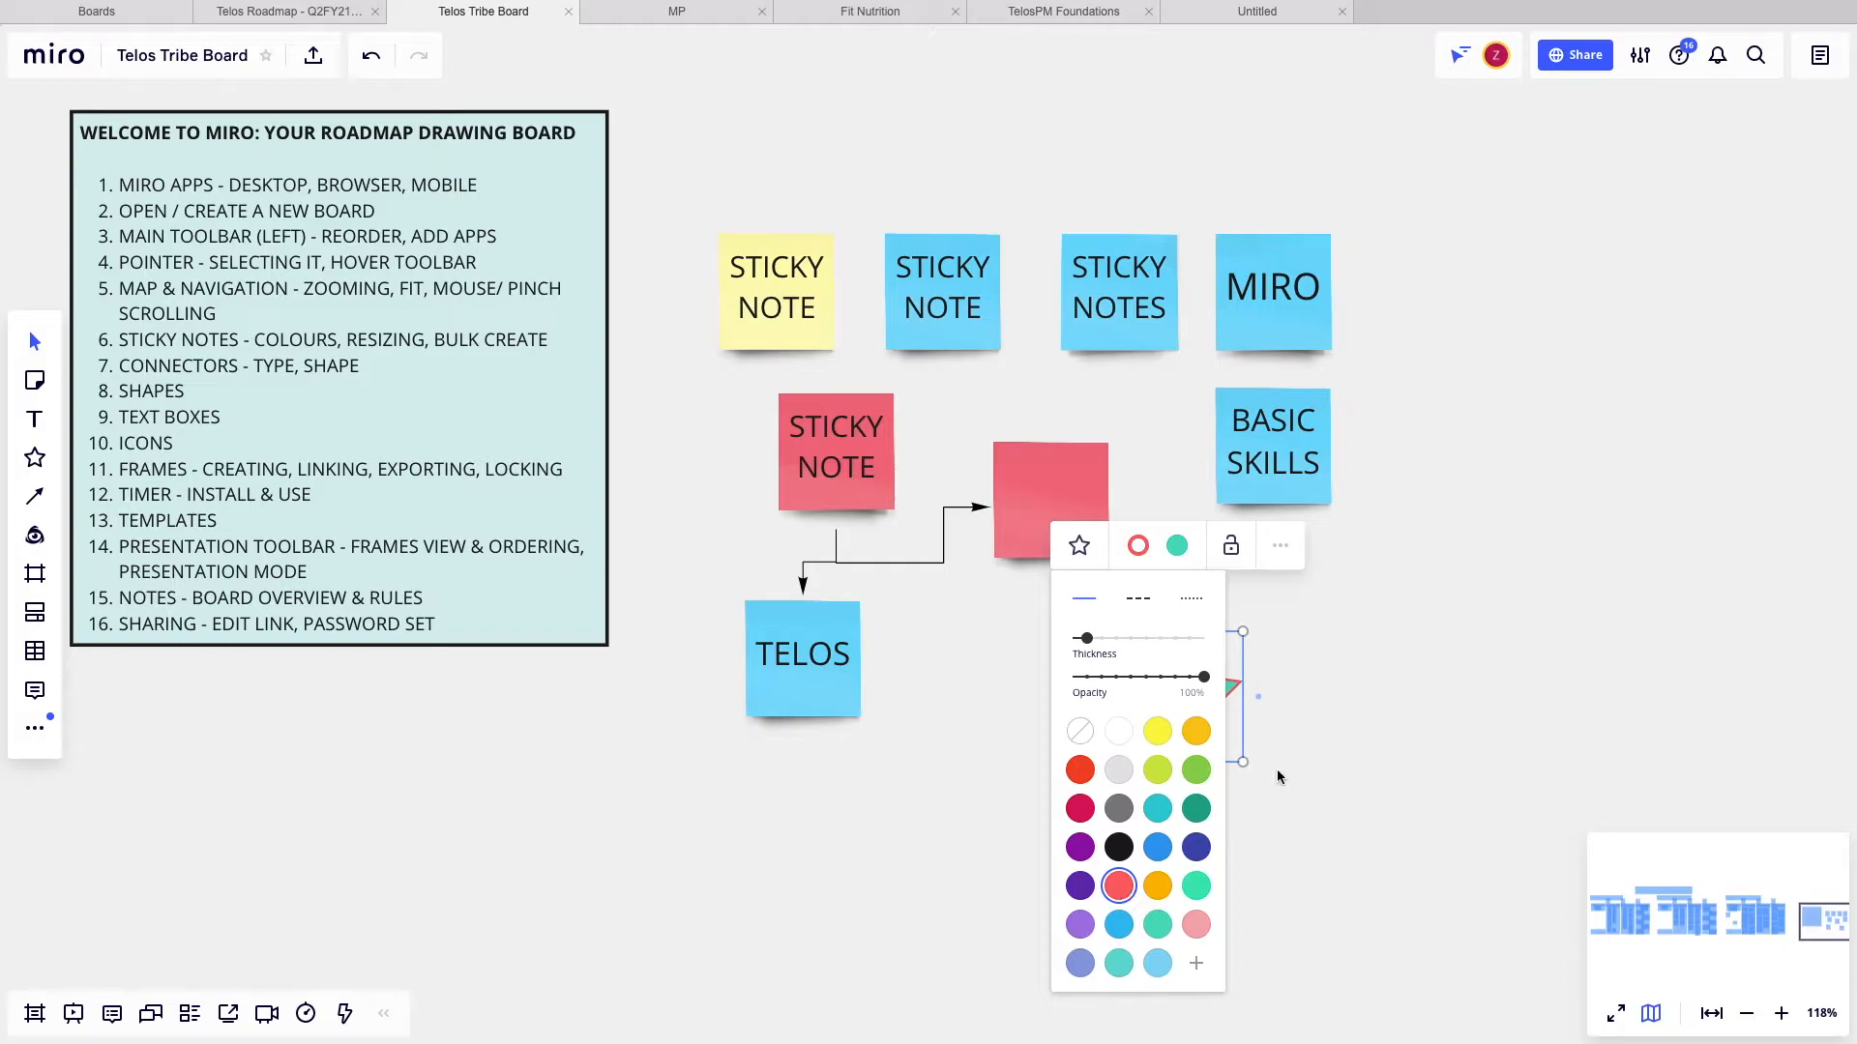
click(1131, 640)
click(1183, 604)
click(1120, 849)
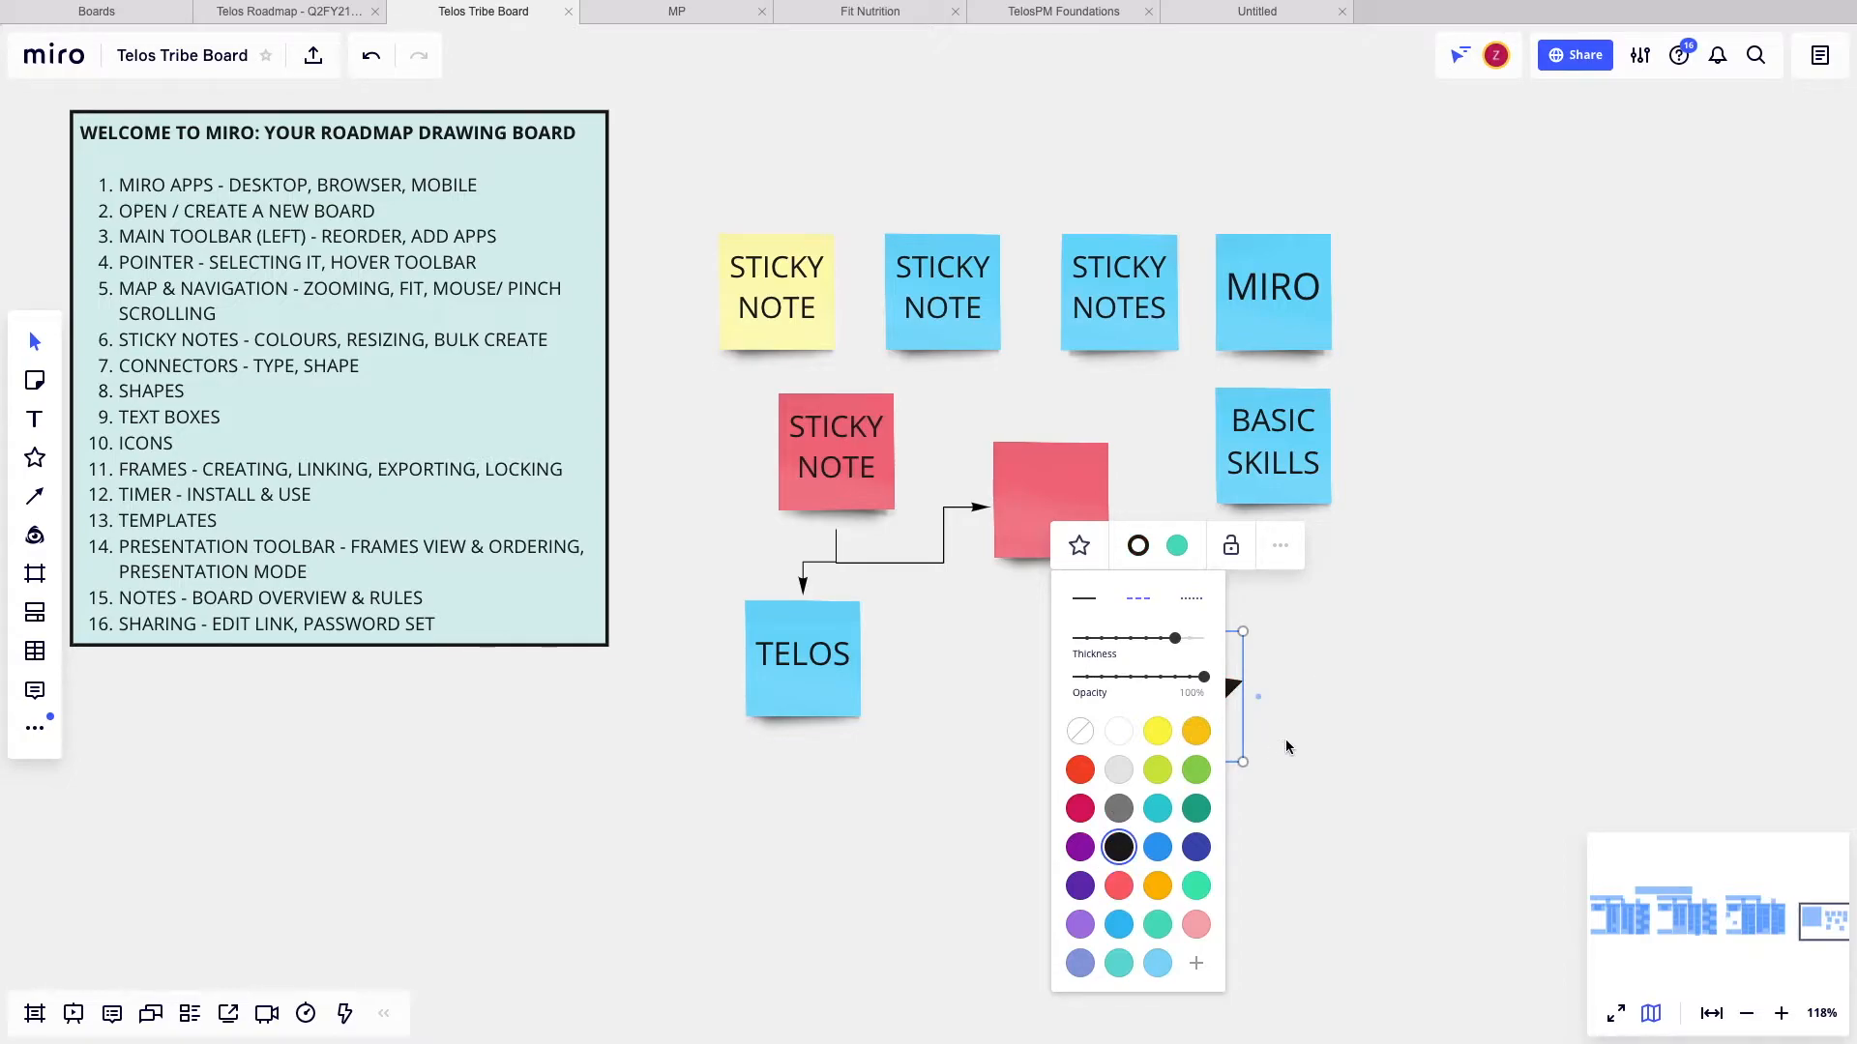
click(1136, 554)
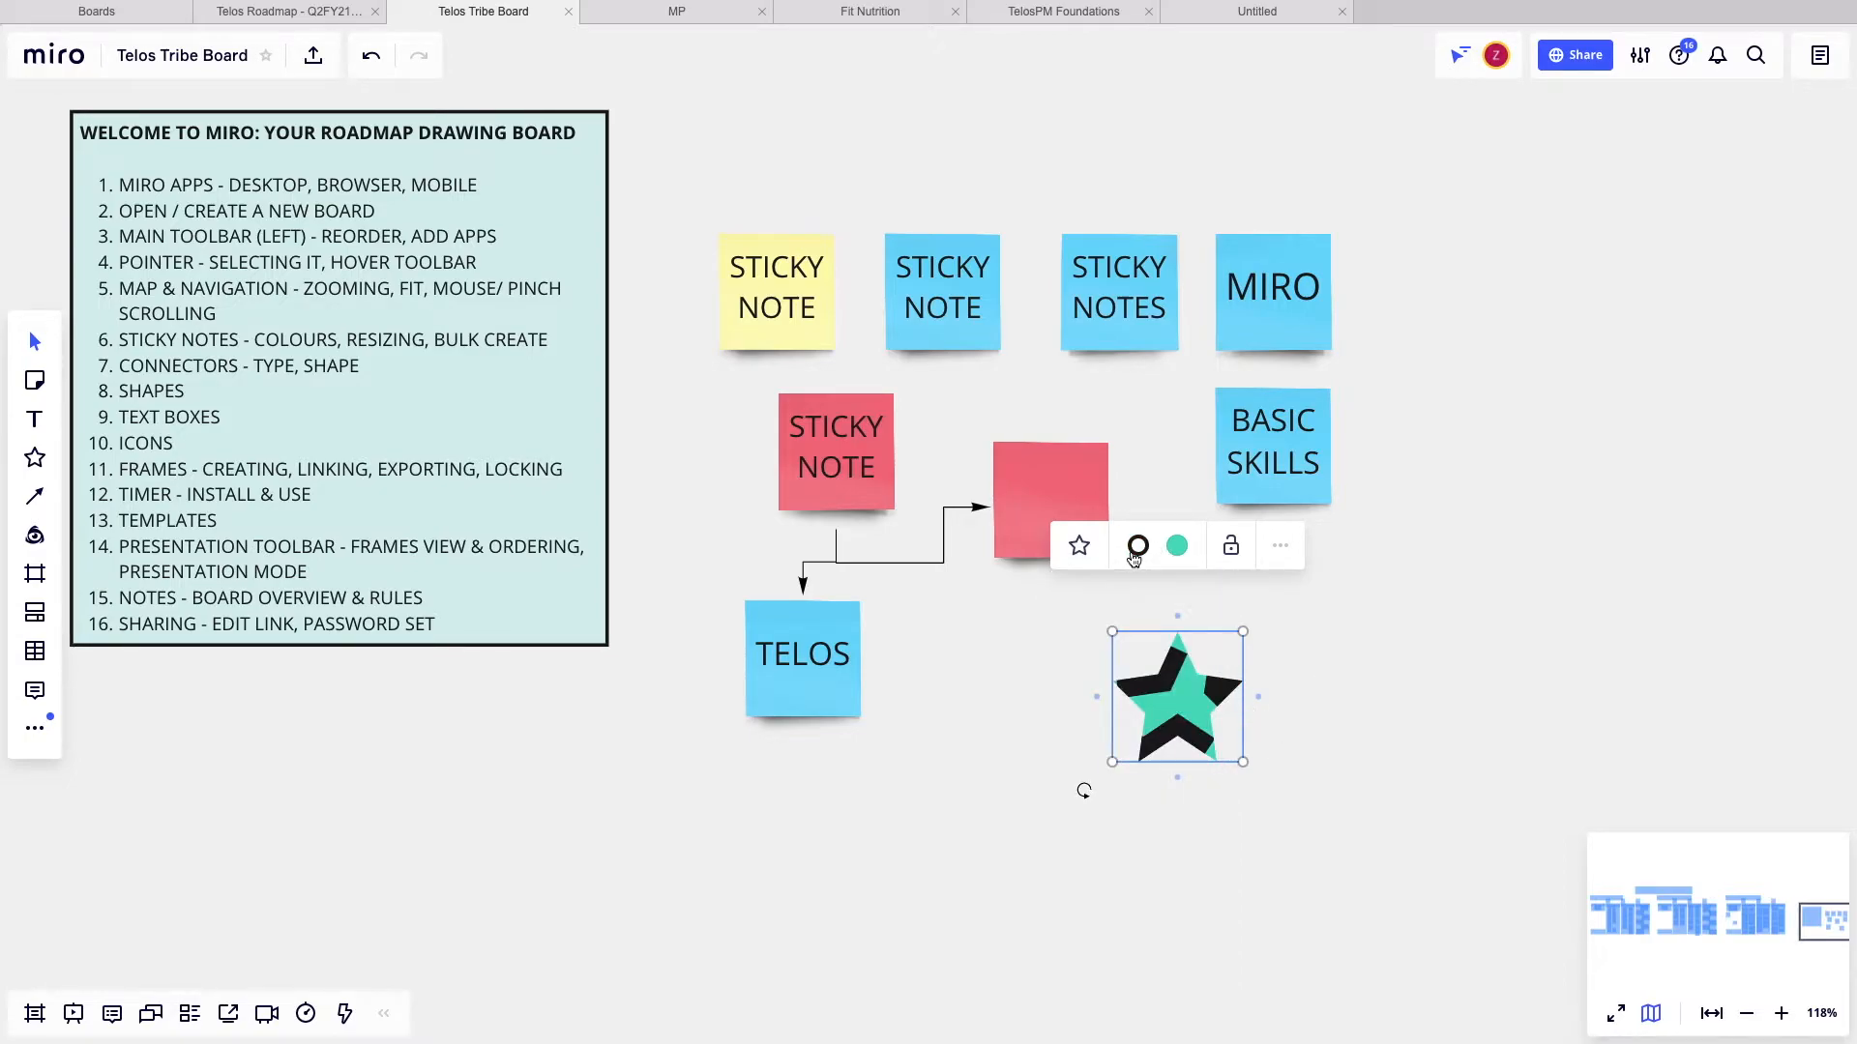
click(1341, 716)
click(1215, 755)
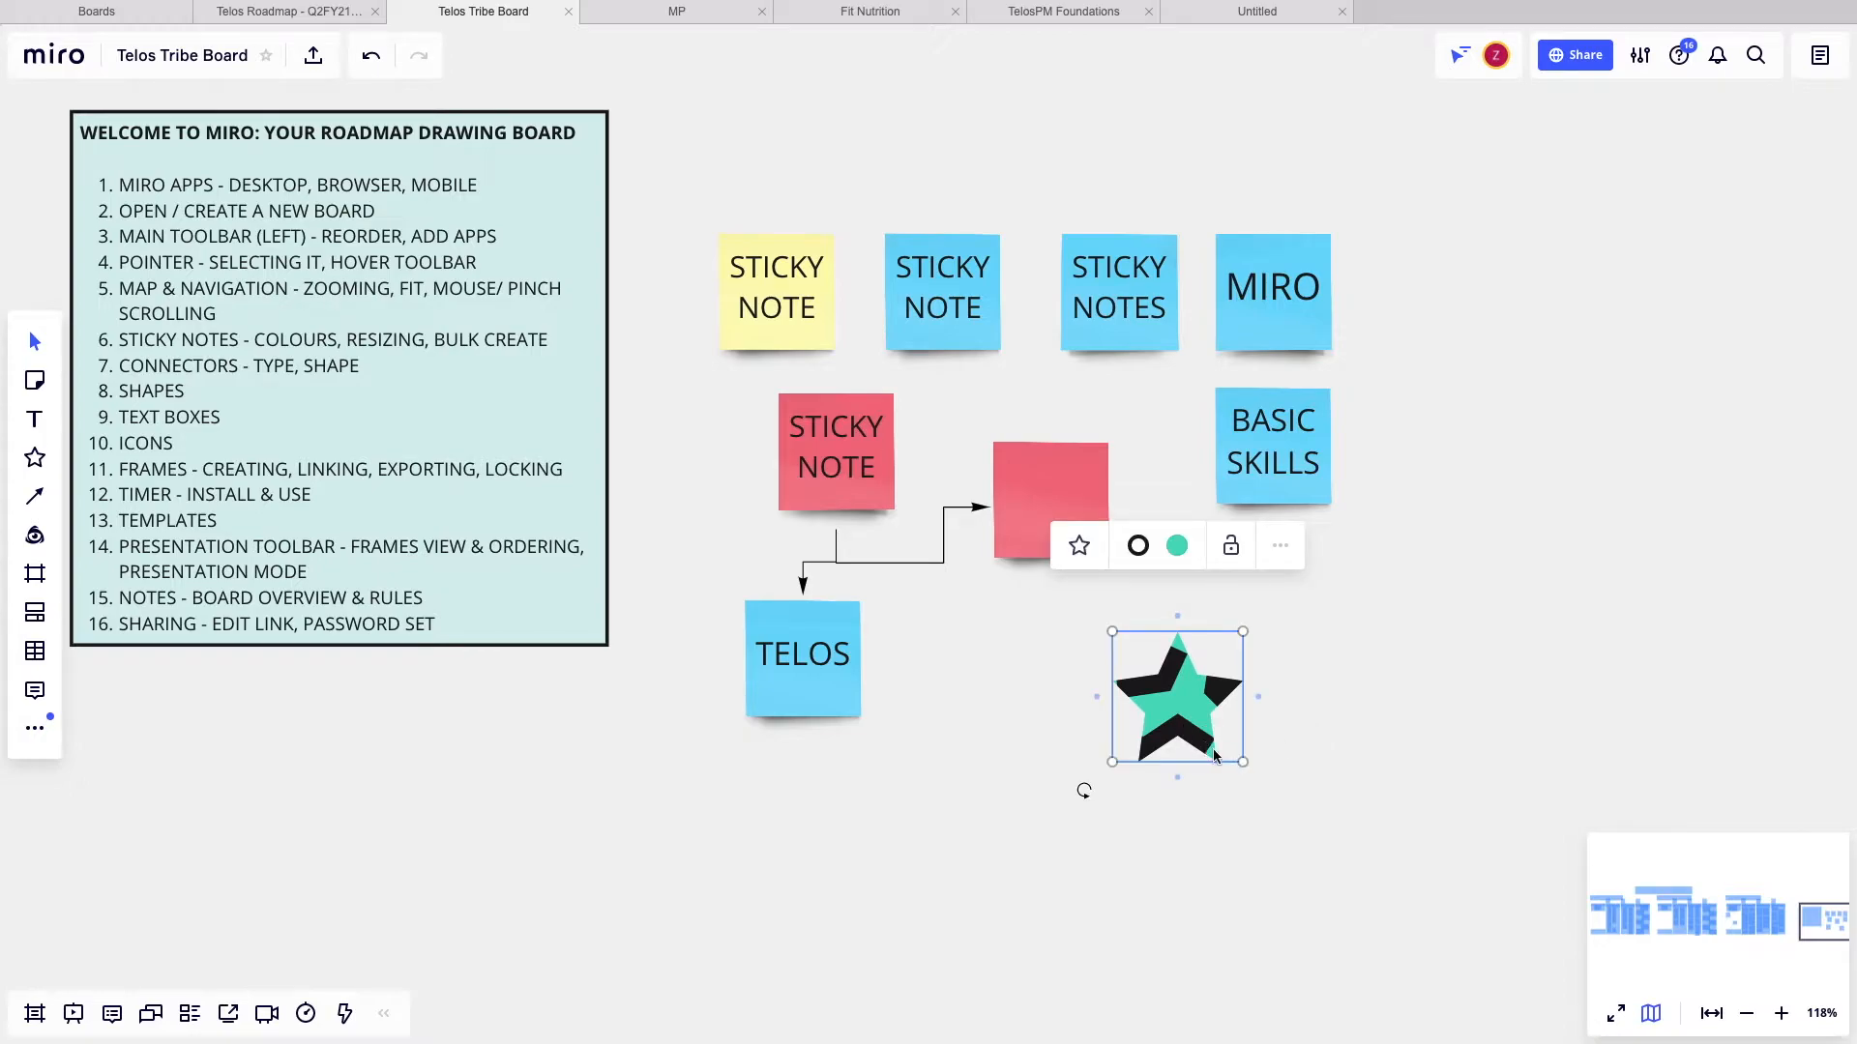
- Reduce the thickness of the star's dashed border to a thin line and move the star slightly up and right
click(1141, 546)
click(1090, 638)
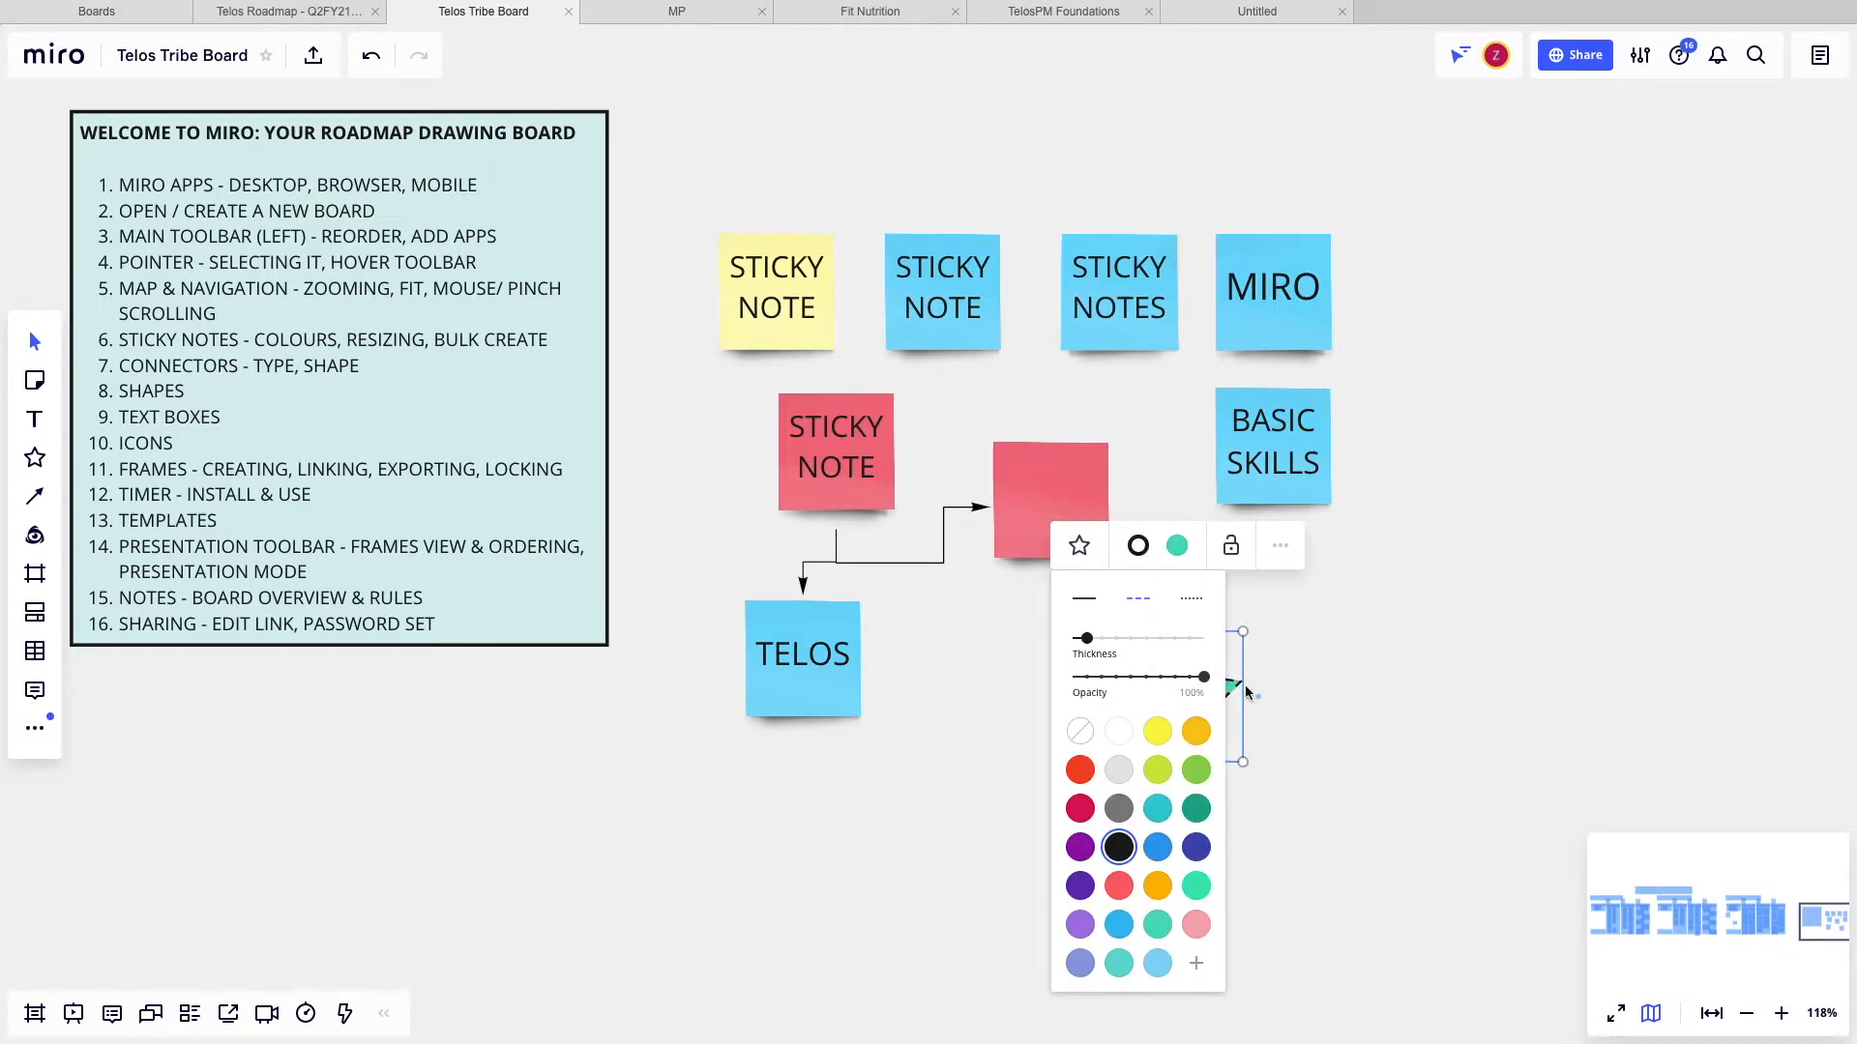
click(1290, 708)
click(1187, 702)
drag(1186, 702, 1216, 633)
- Switch the green star to a speech bubble, and finally convert it to a square sticky note
click(1120, 484)
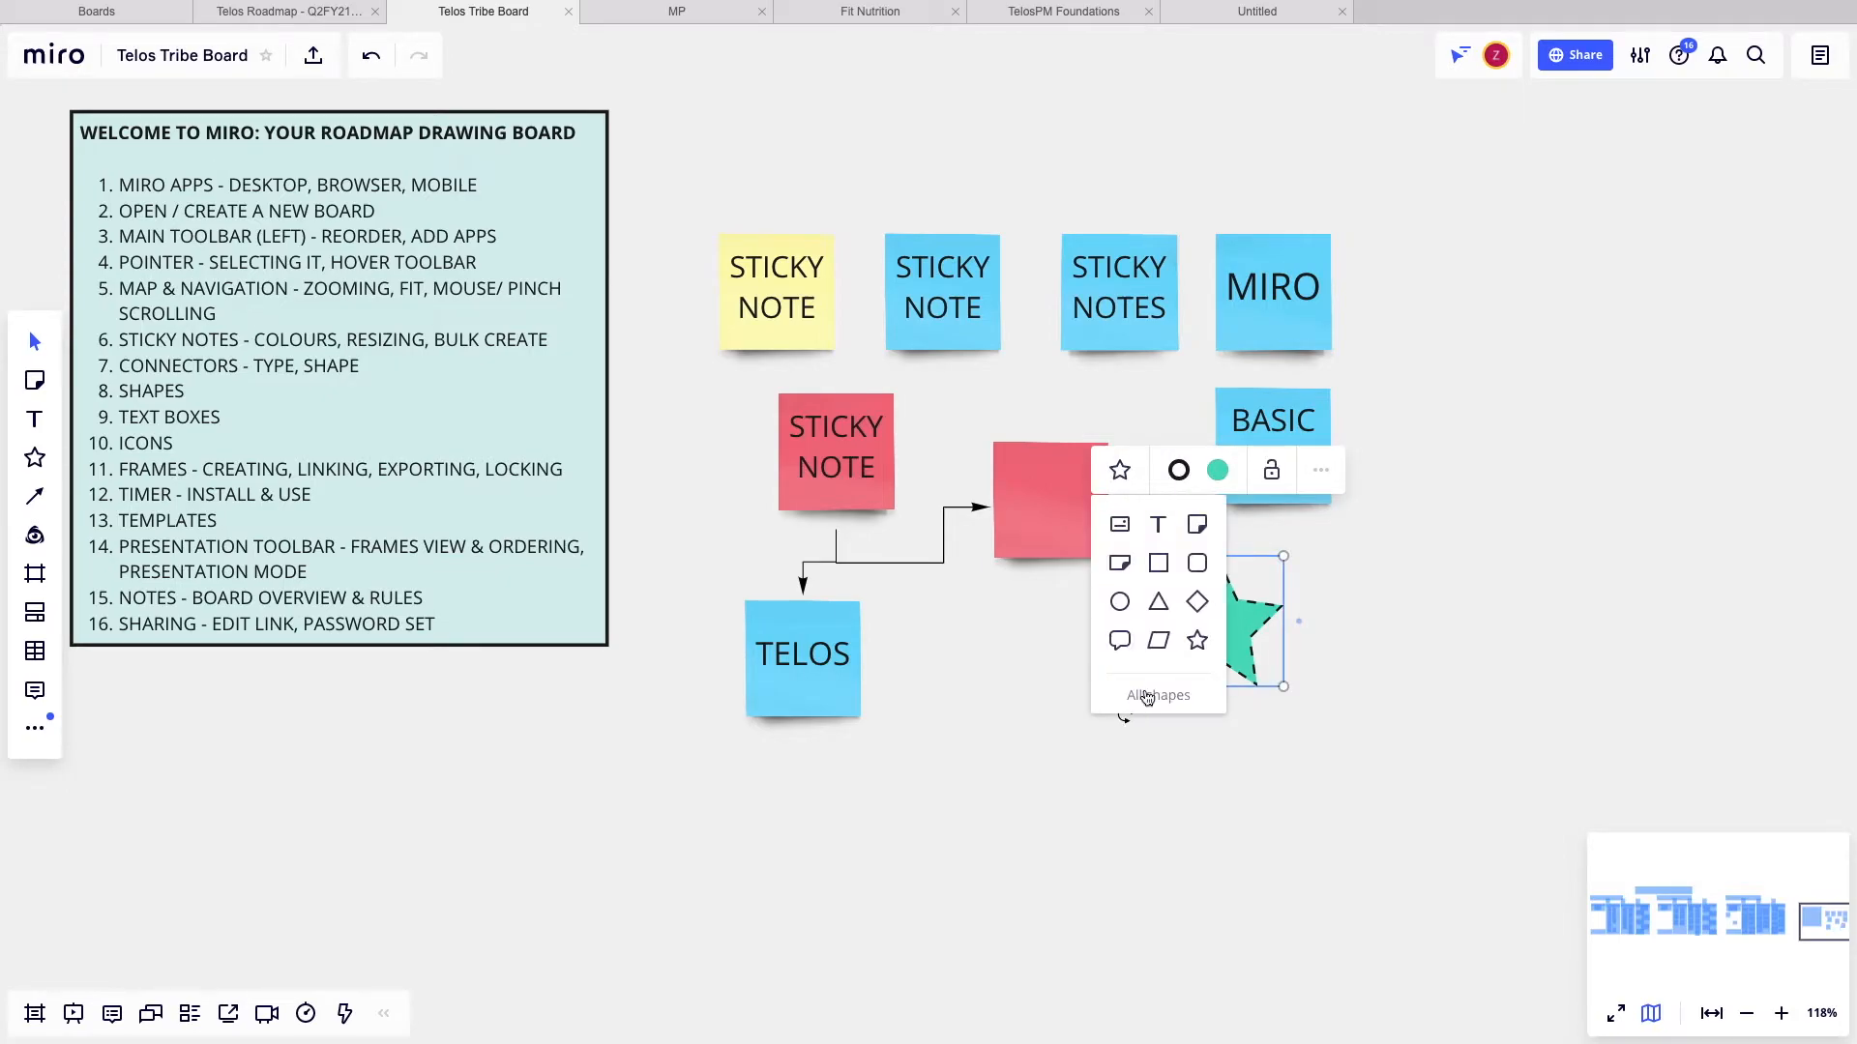
click(1182, 652)
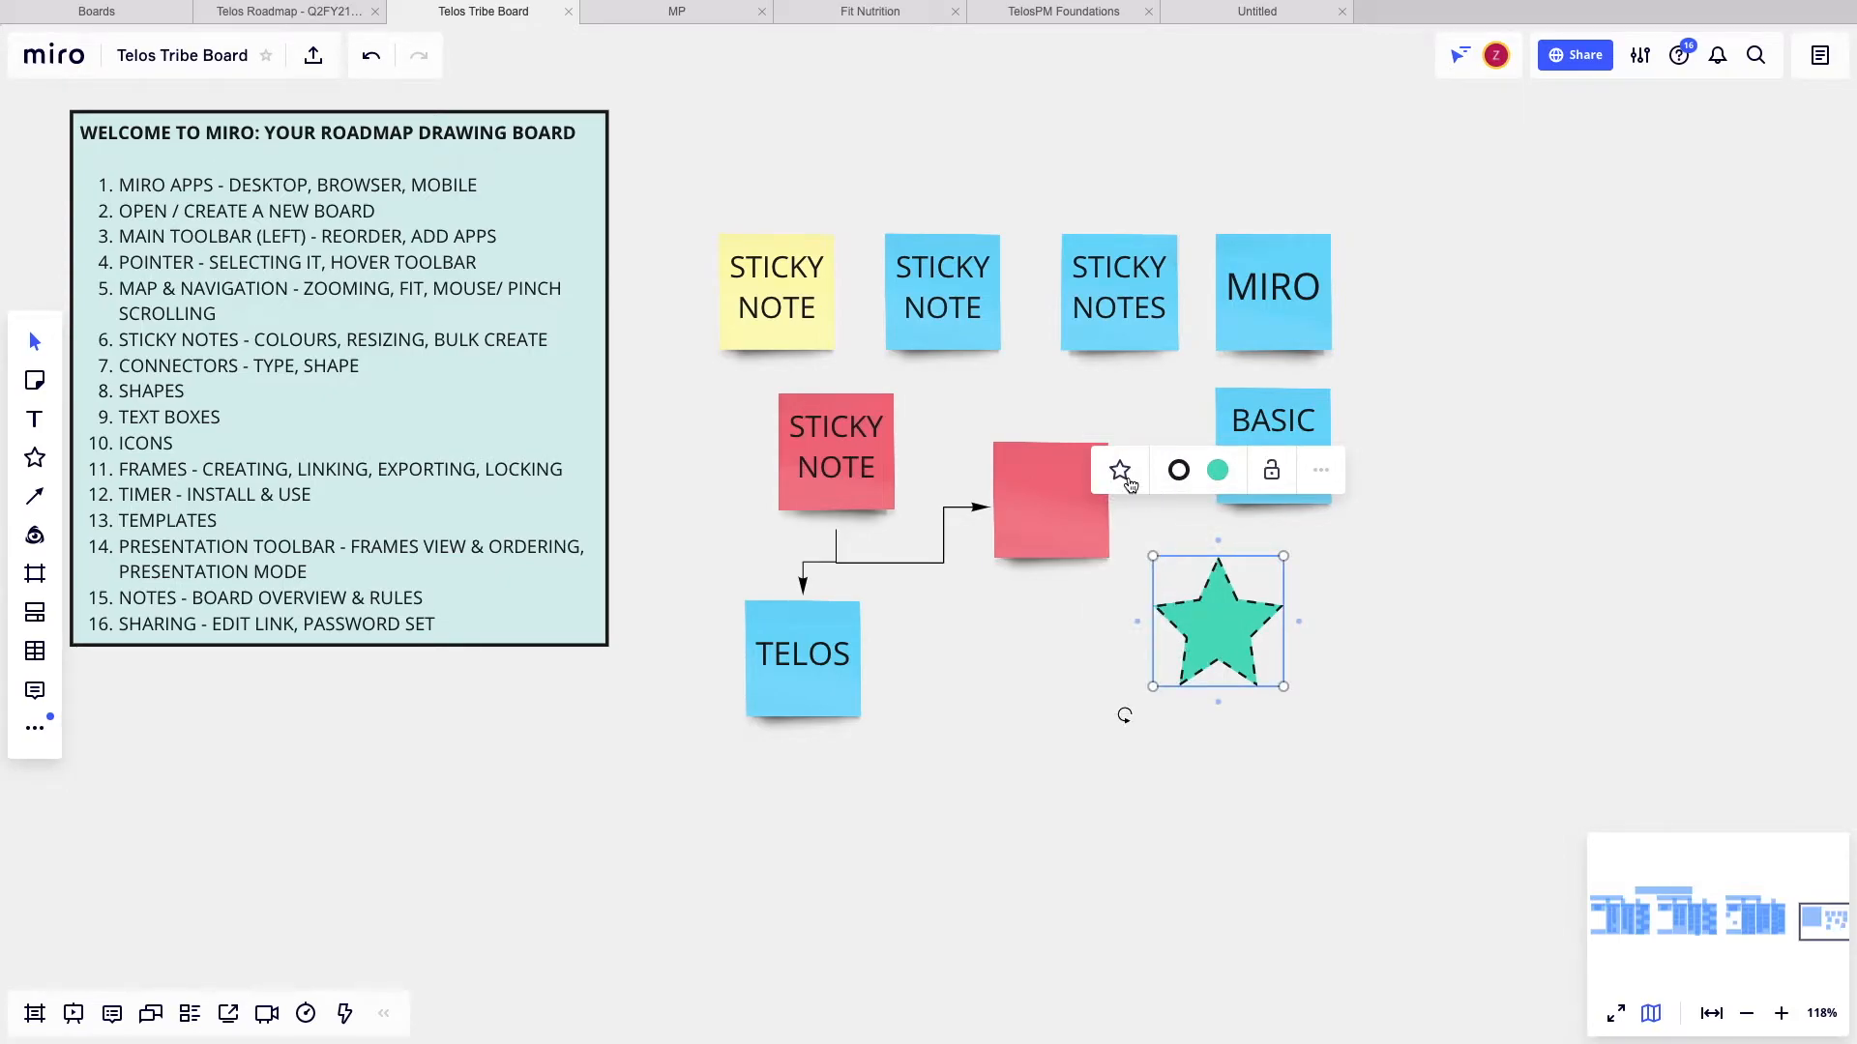
click(1124, 477)
click(1126, 639)
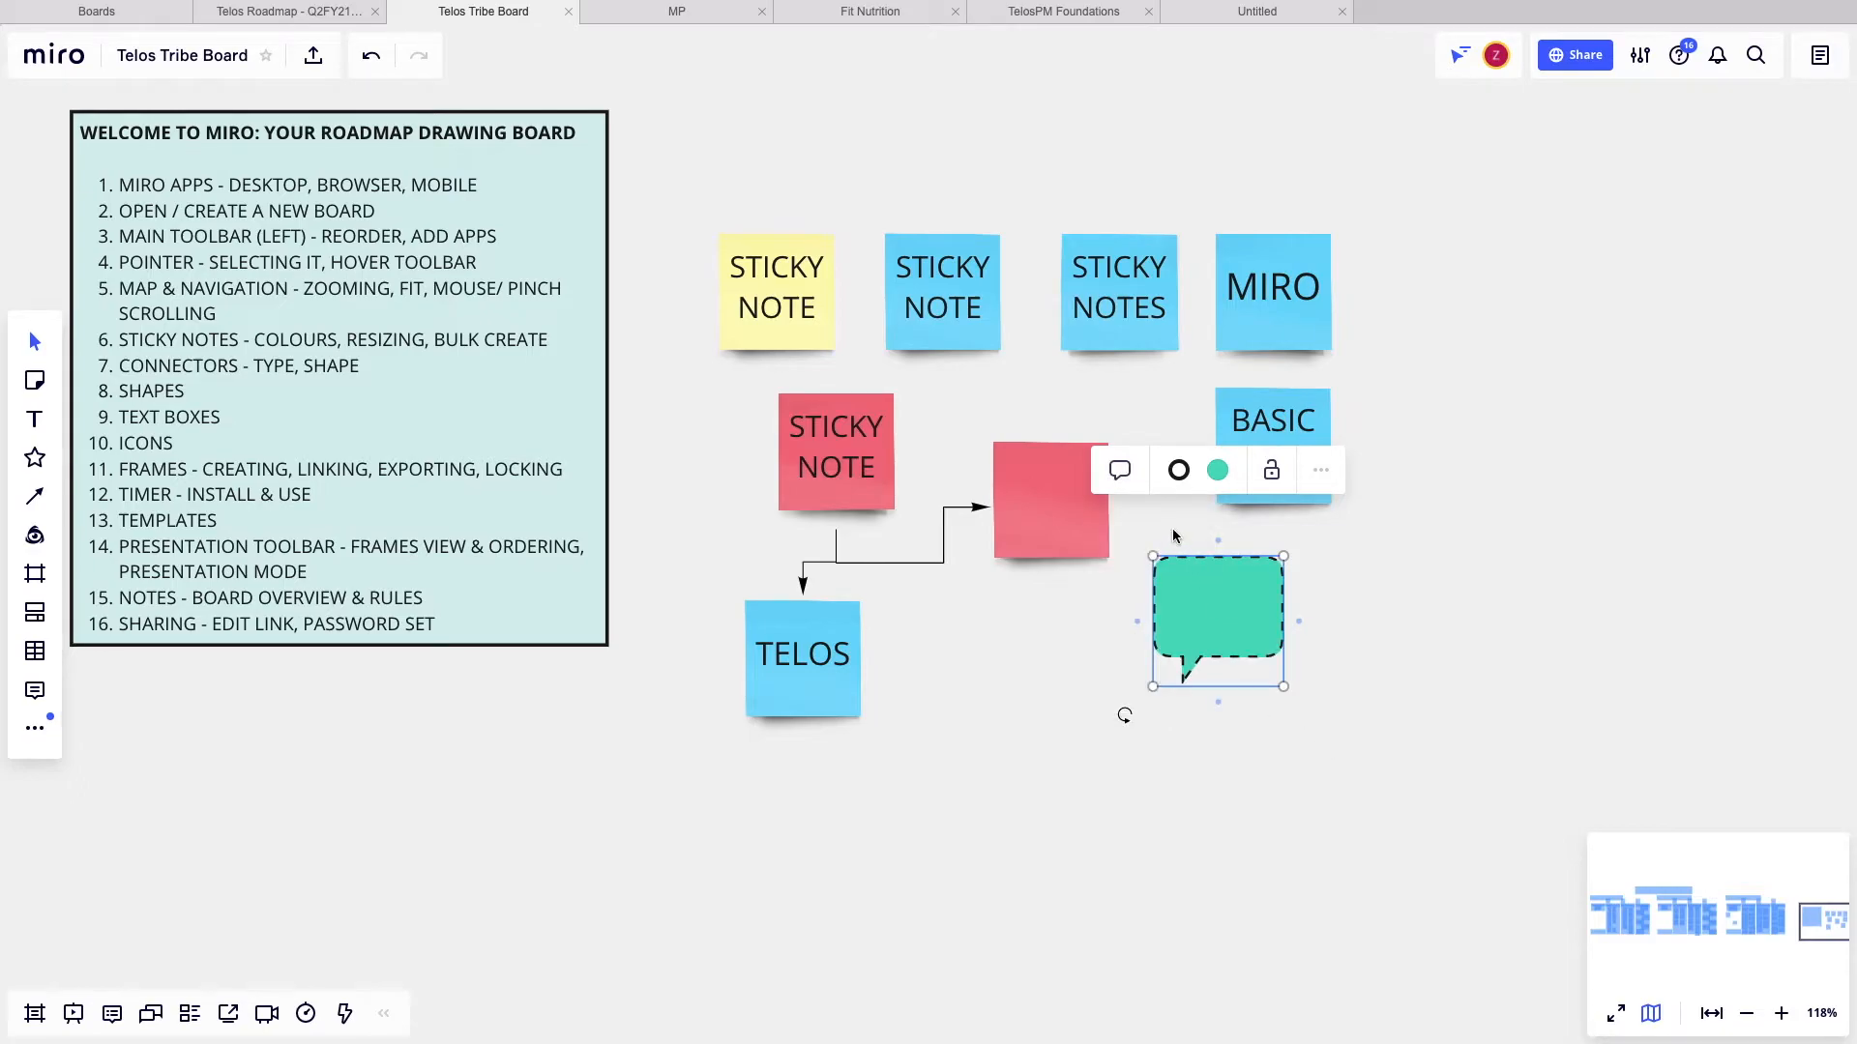
click(1120, 471)
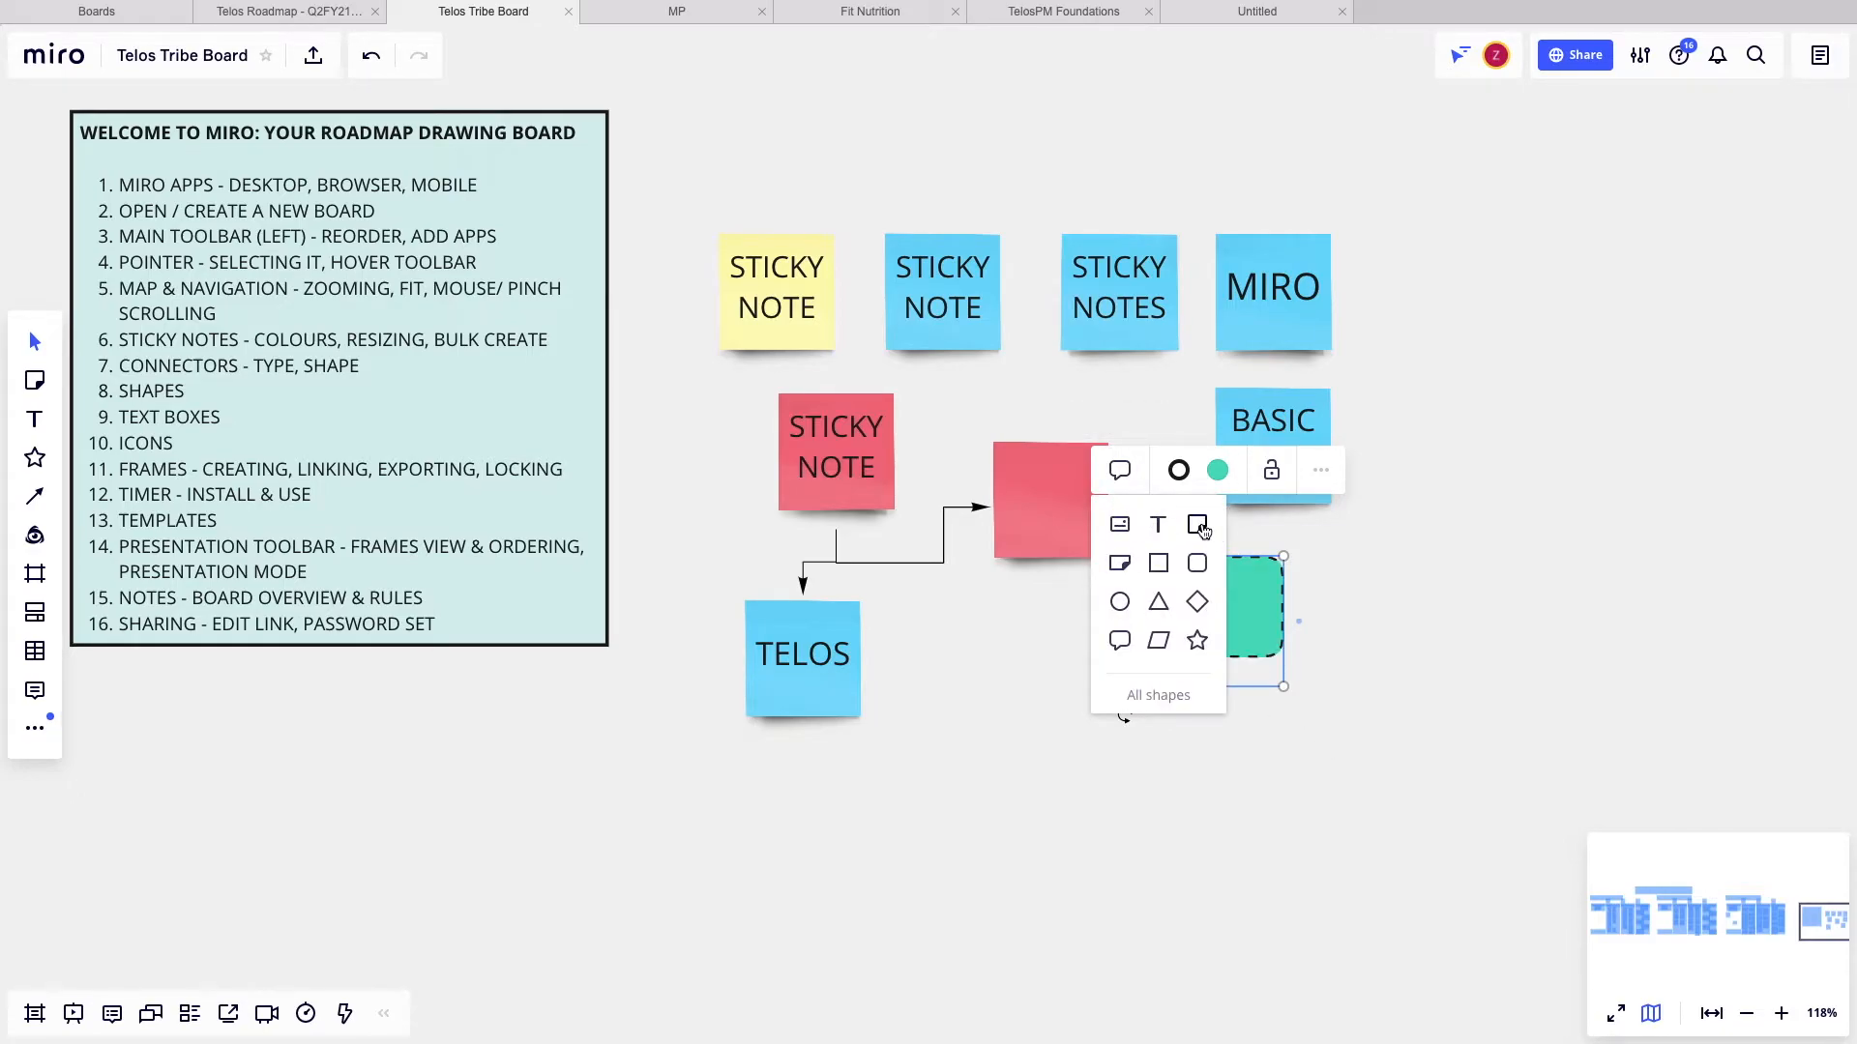
click(1199, 525)
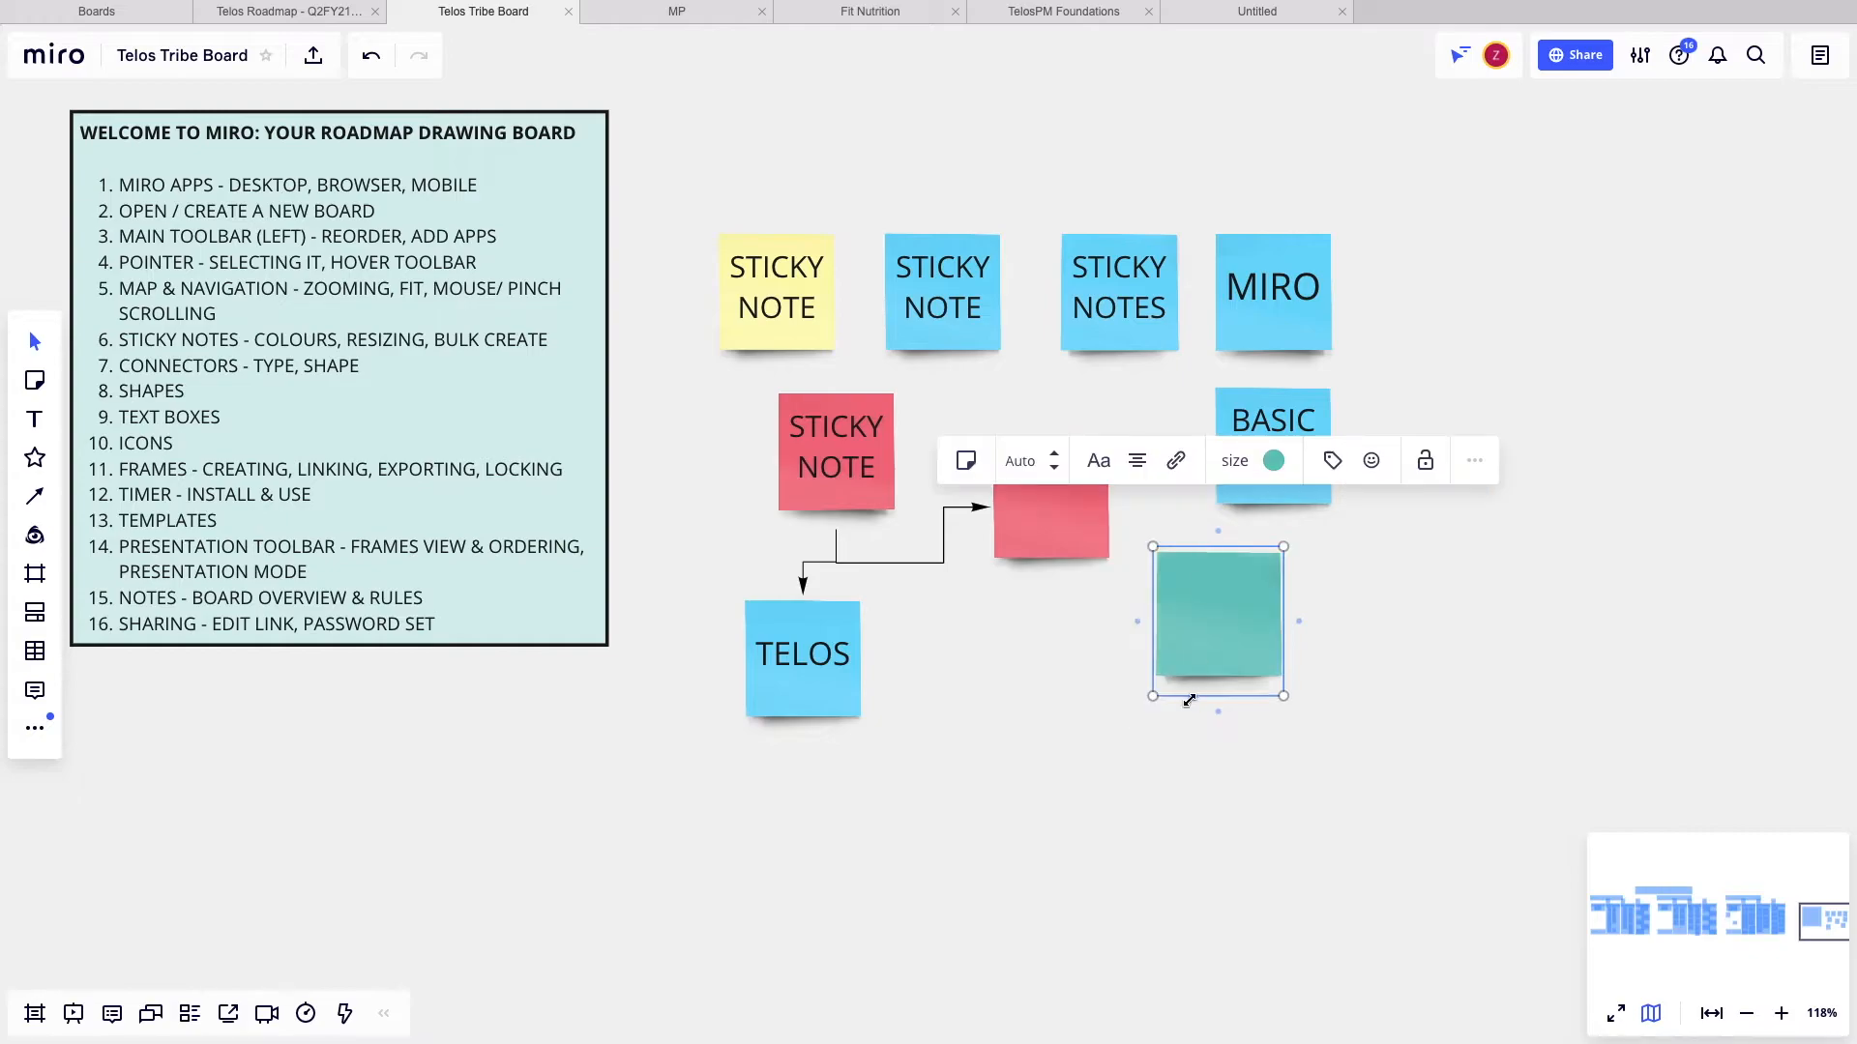
click(1407, 593)
- Change the MIRO sticky note to a parallelogram and finally to a circle
click(954, 300)
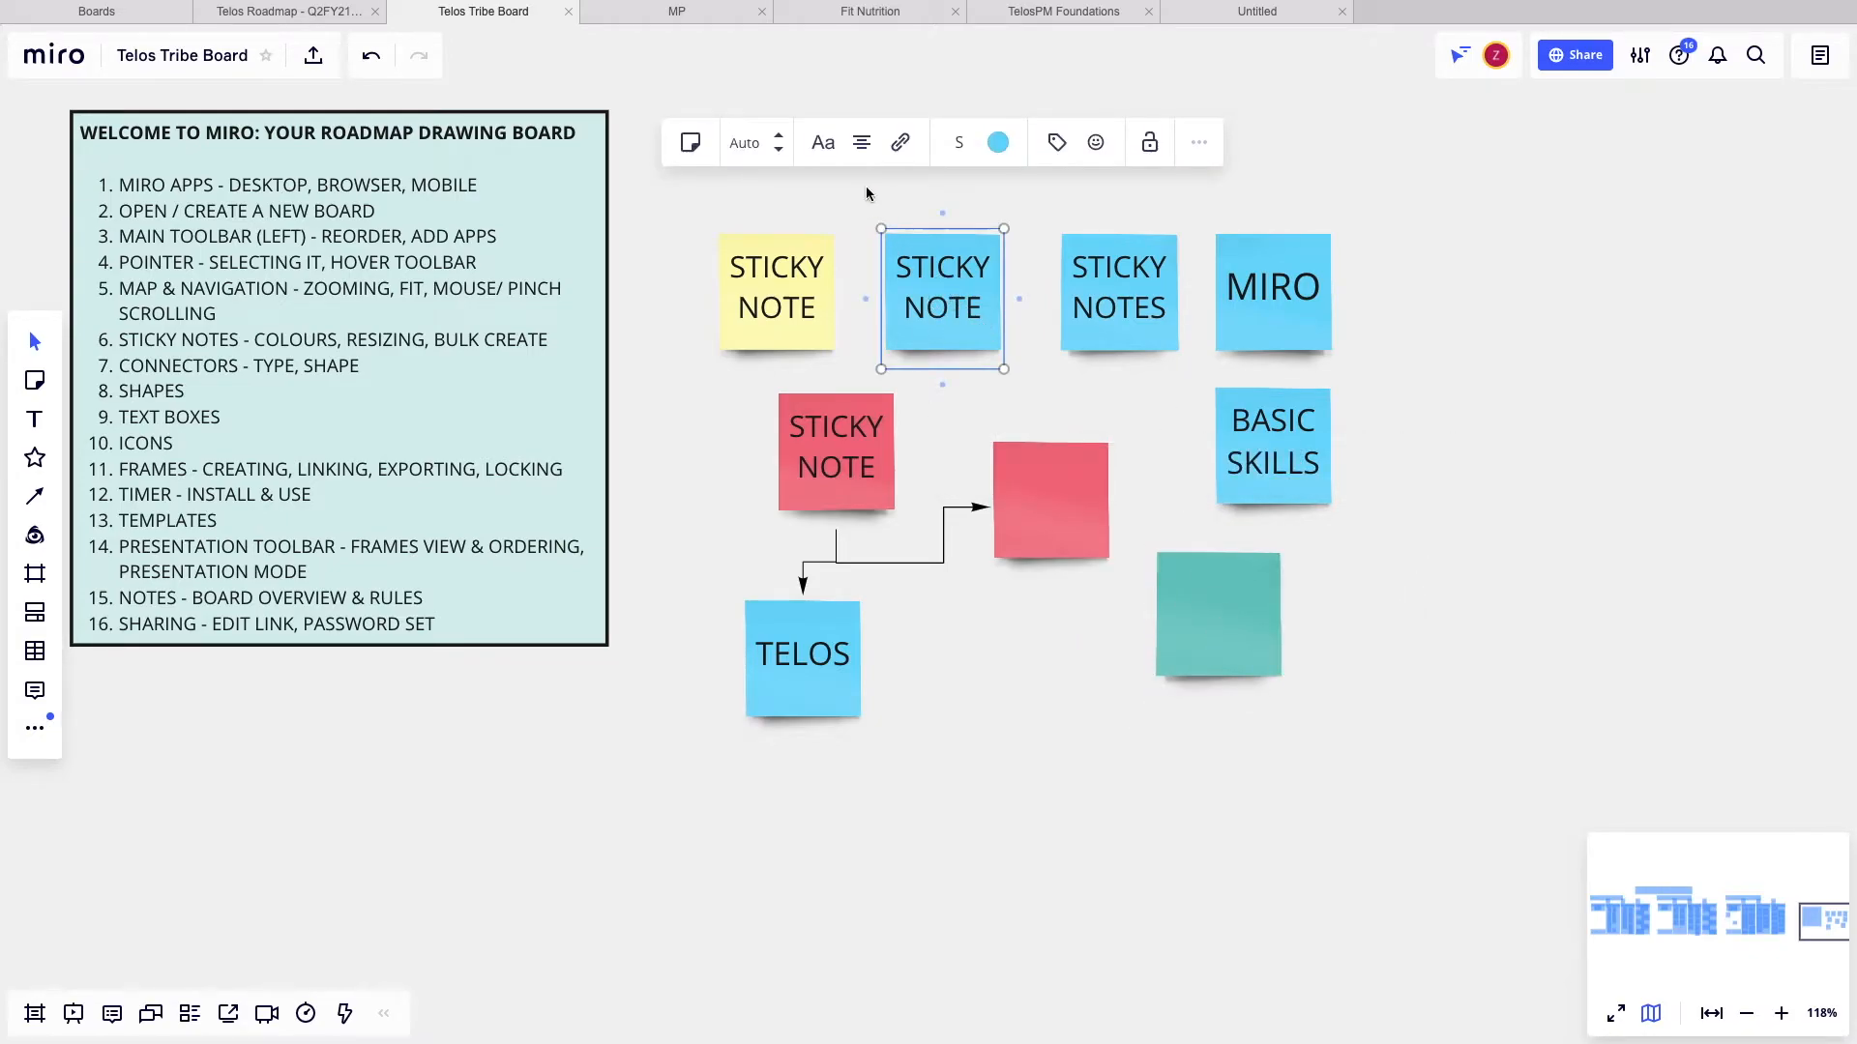
click(1255, 315)
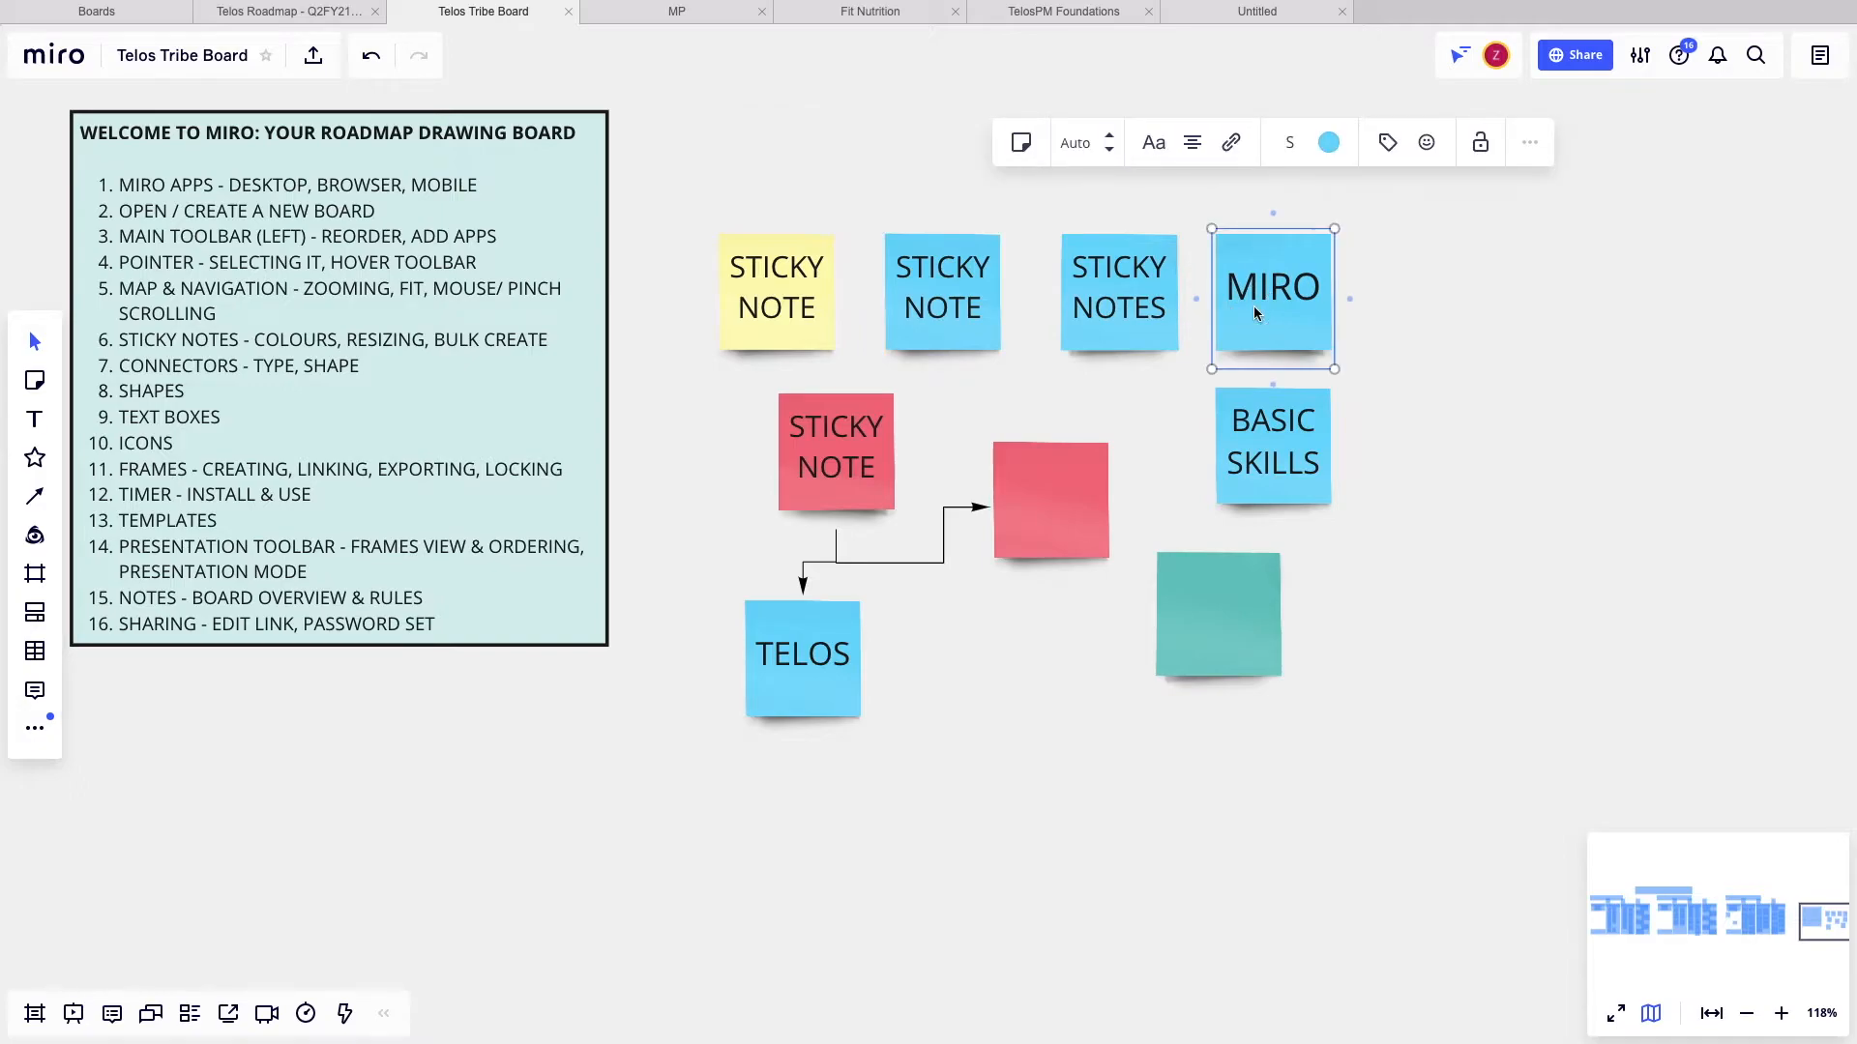
click(1021, 142)
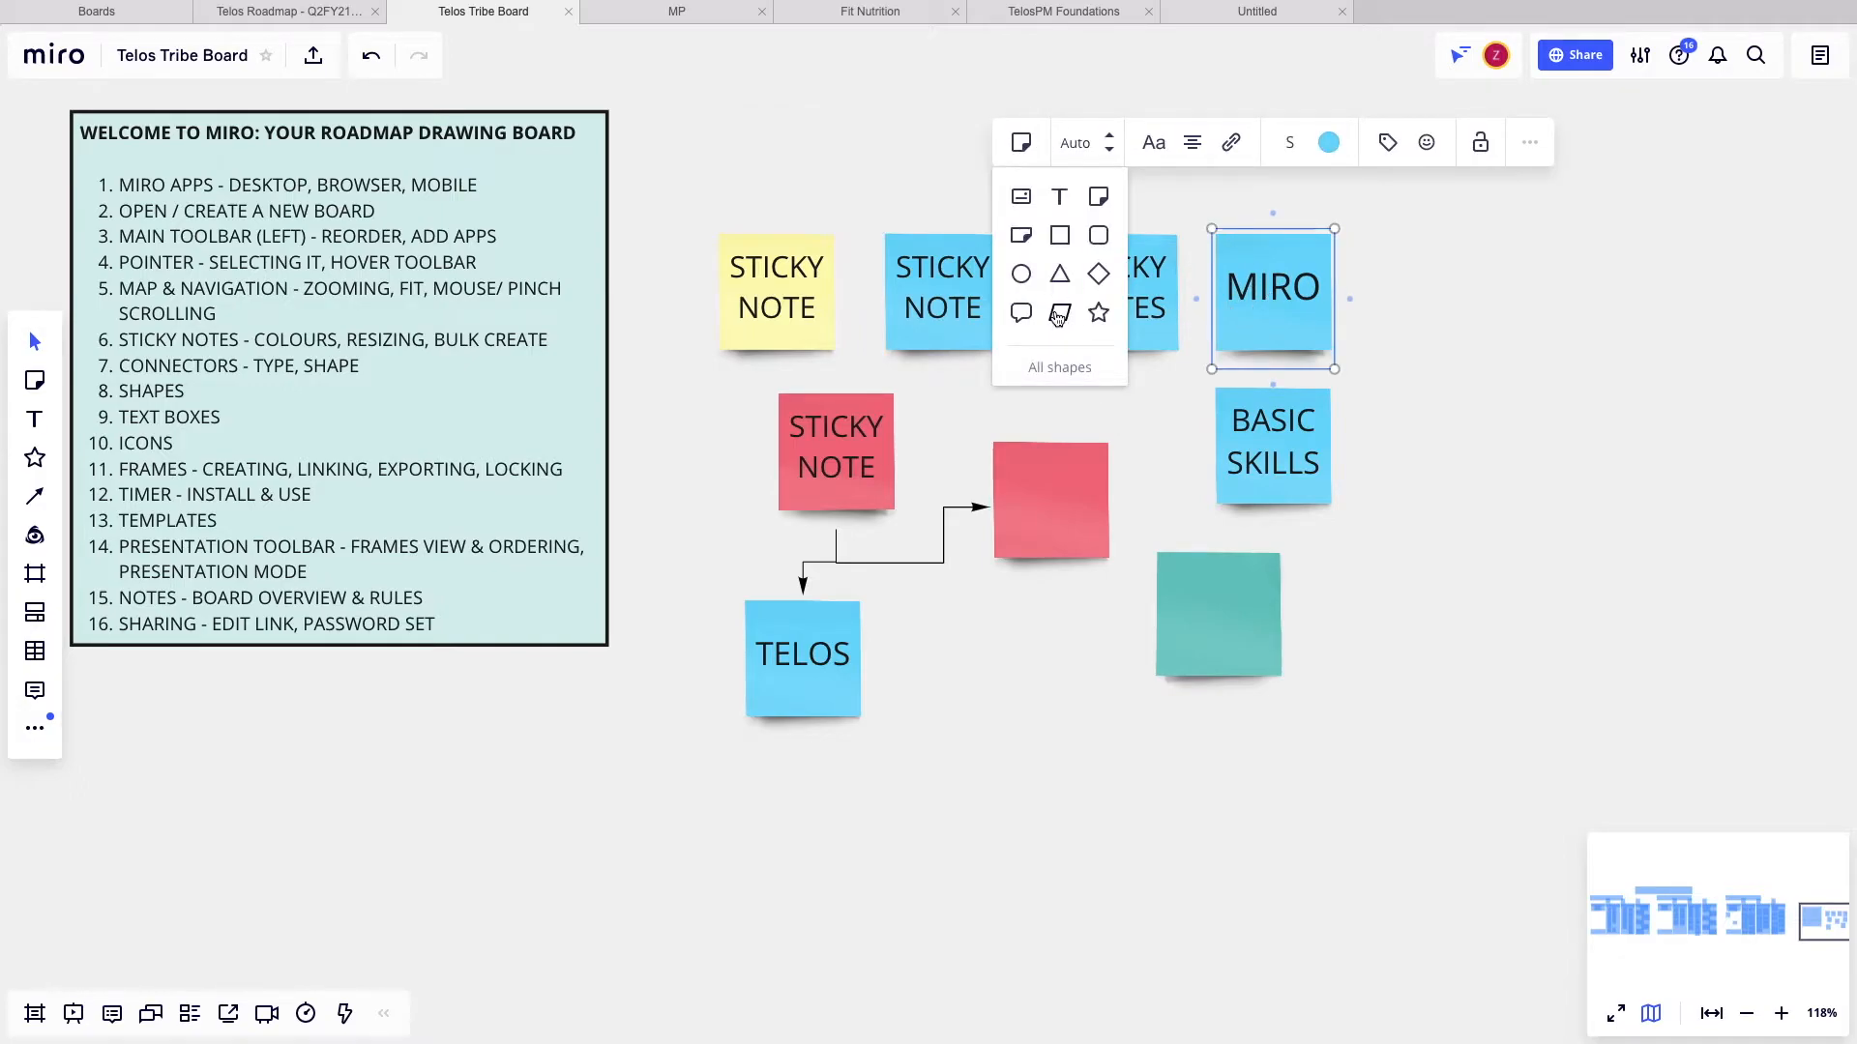
click(1059, 316)
click(982, 142)
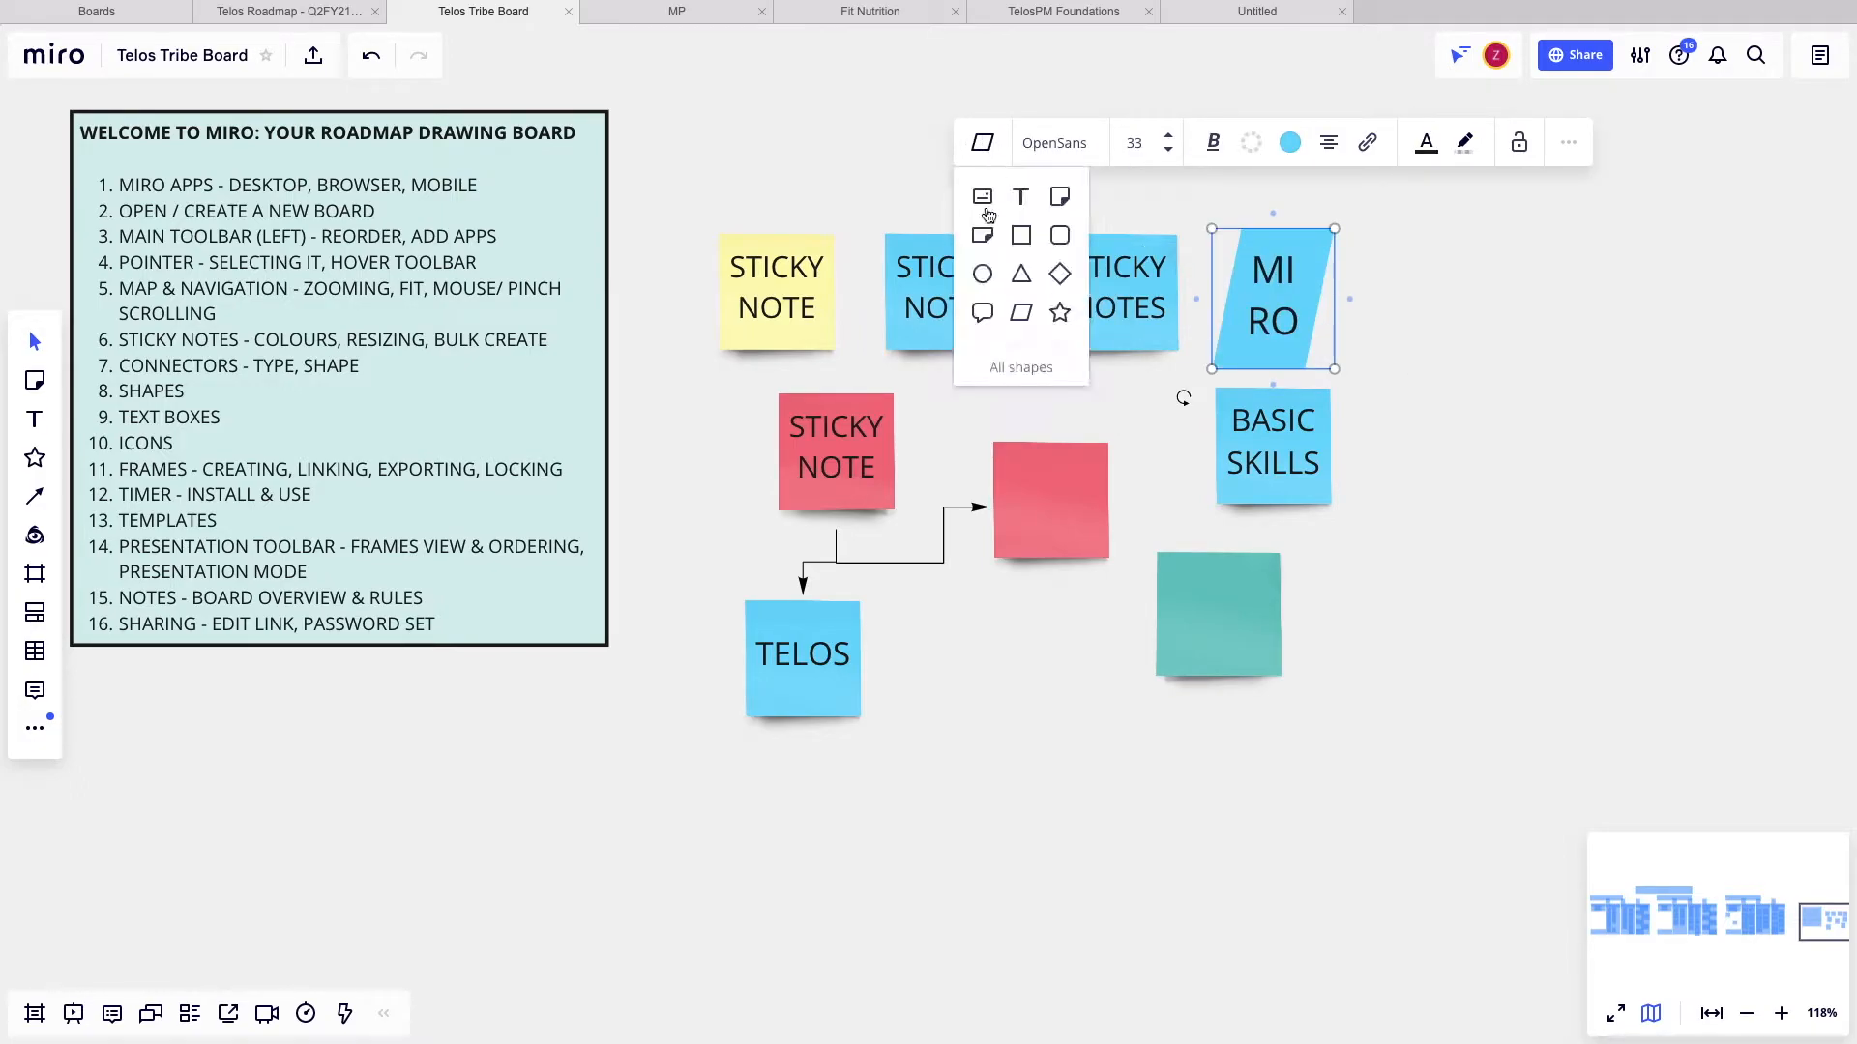
click(982, 275)
click(1502, 525)
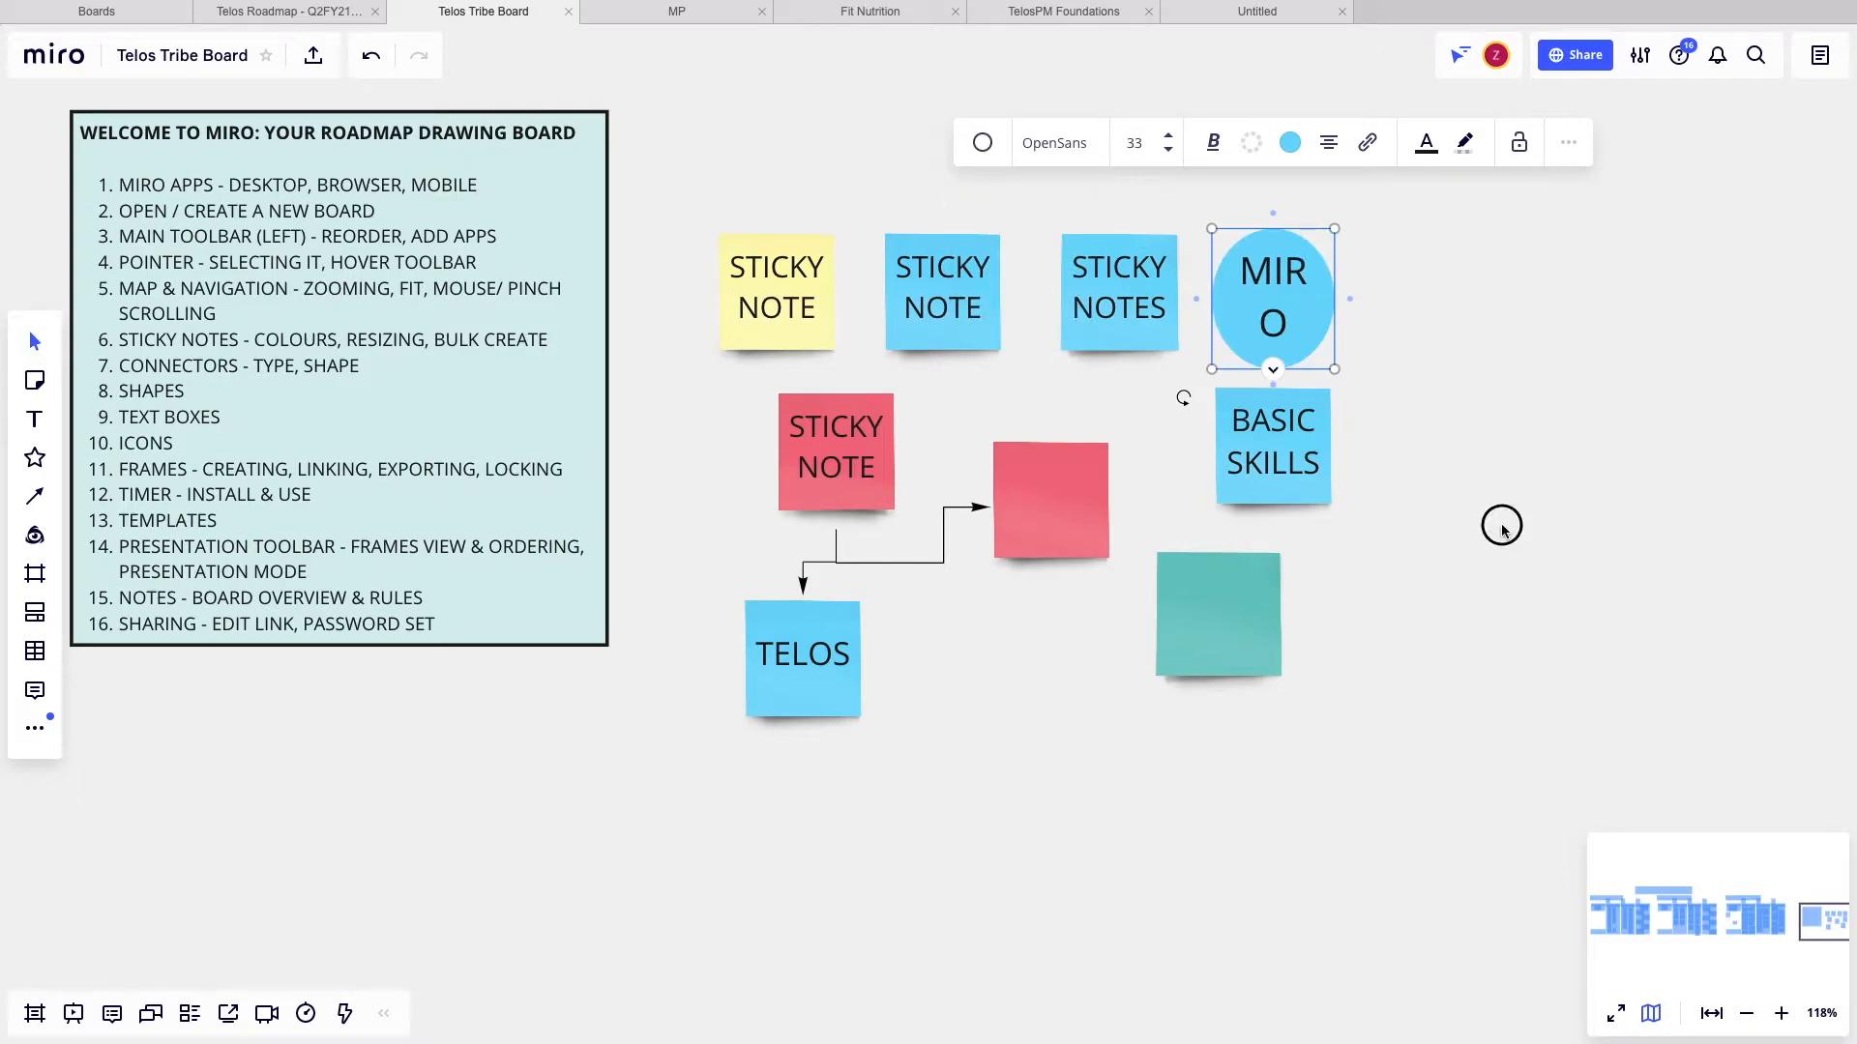
- Raise the blank red sticky note slightly so it sits beside the red STICKY NOTE
scroll(1502, 531, left, 2)
scroll(1502, 531, right, 1)
scroll(1501, 531, right, 2)
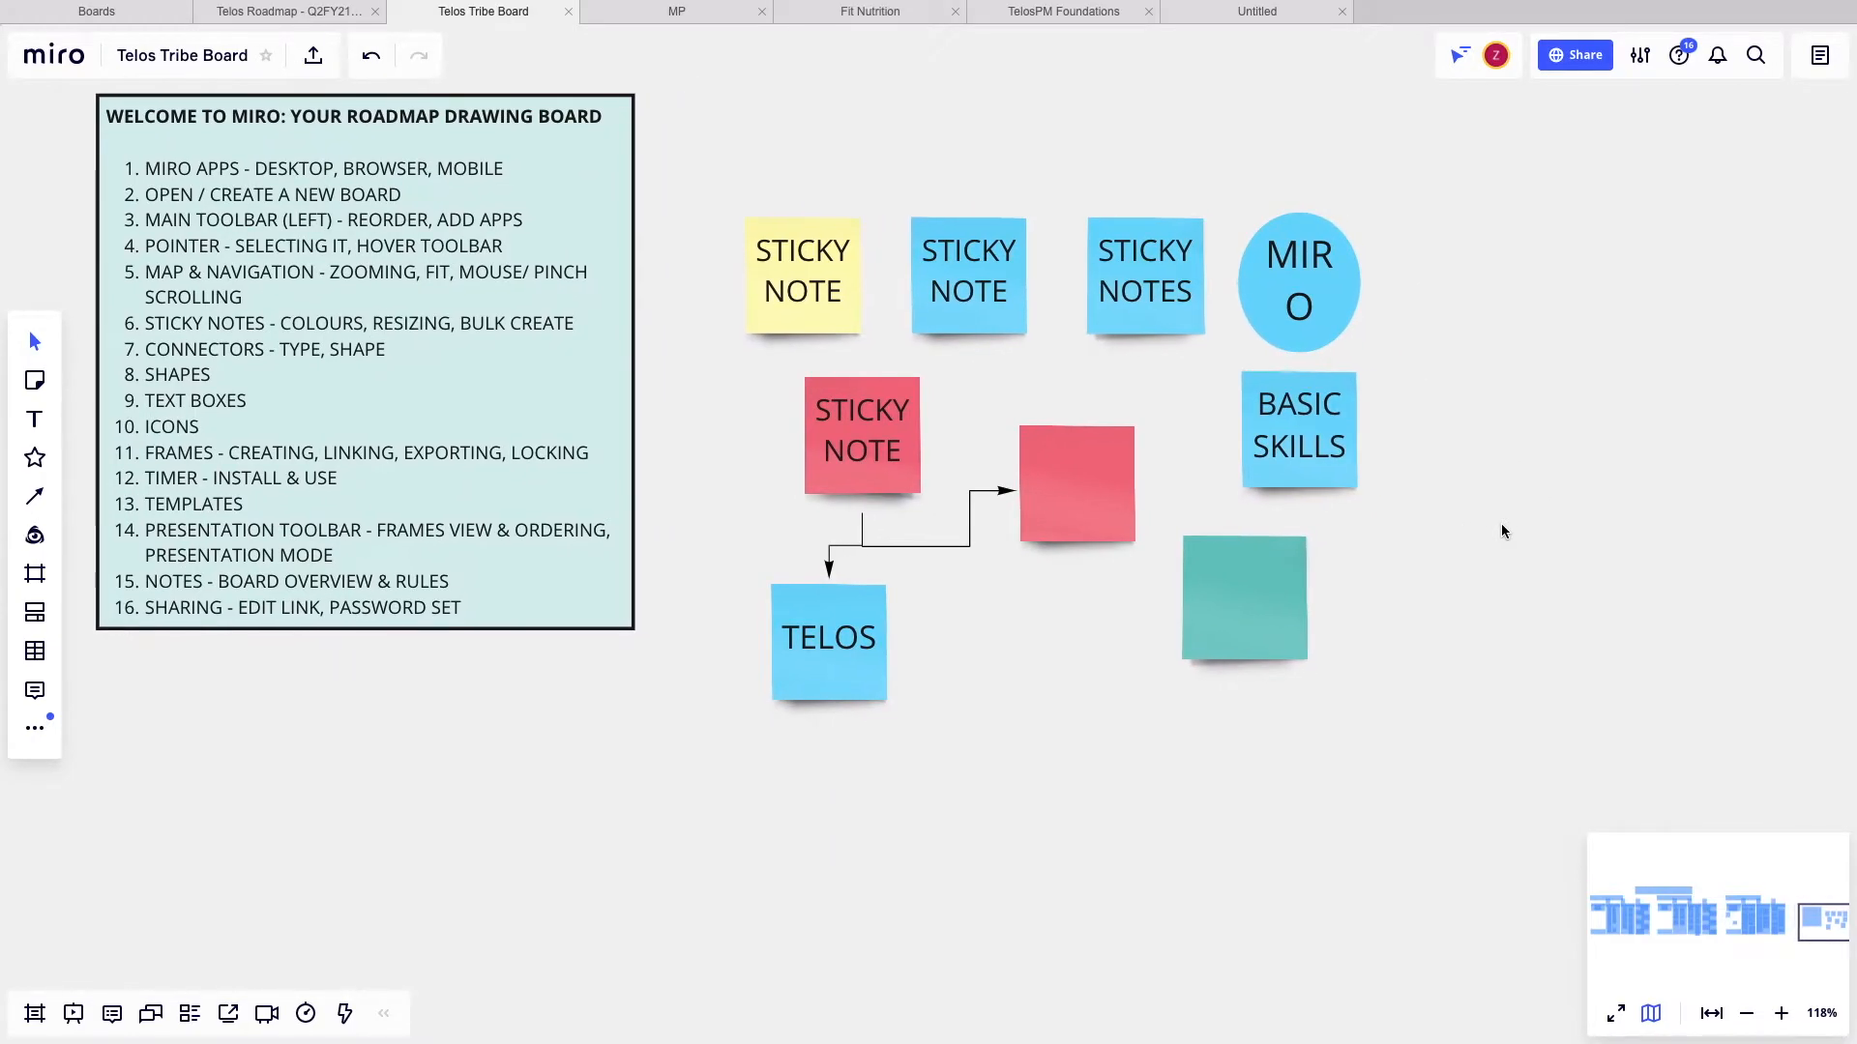
drag(1084, 482, 1025, 454)
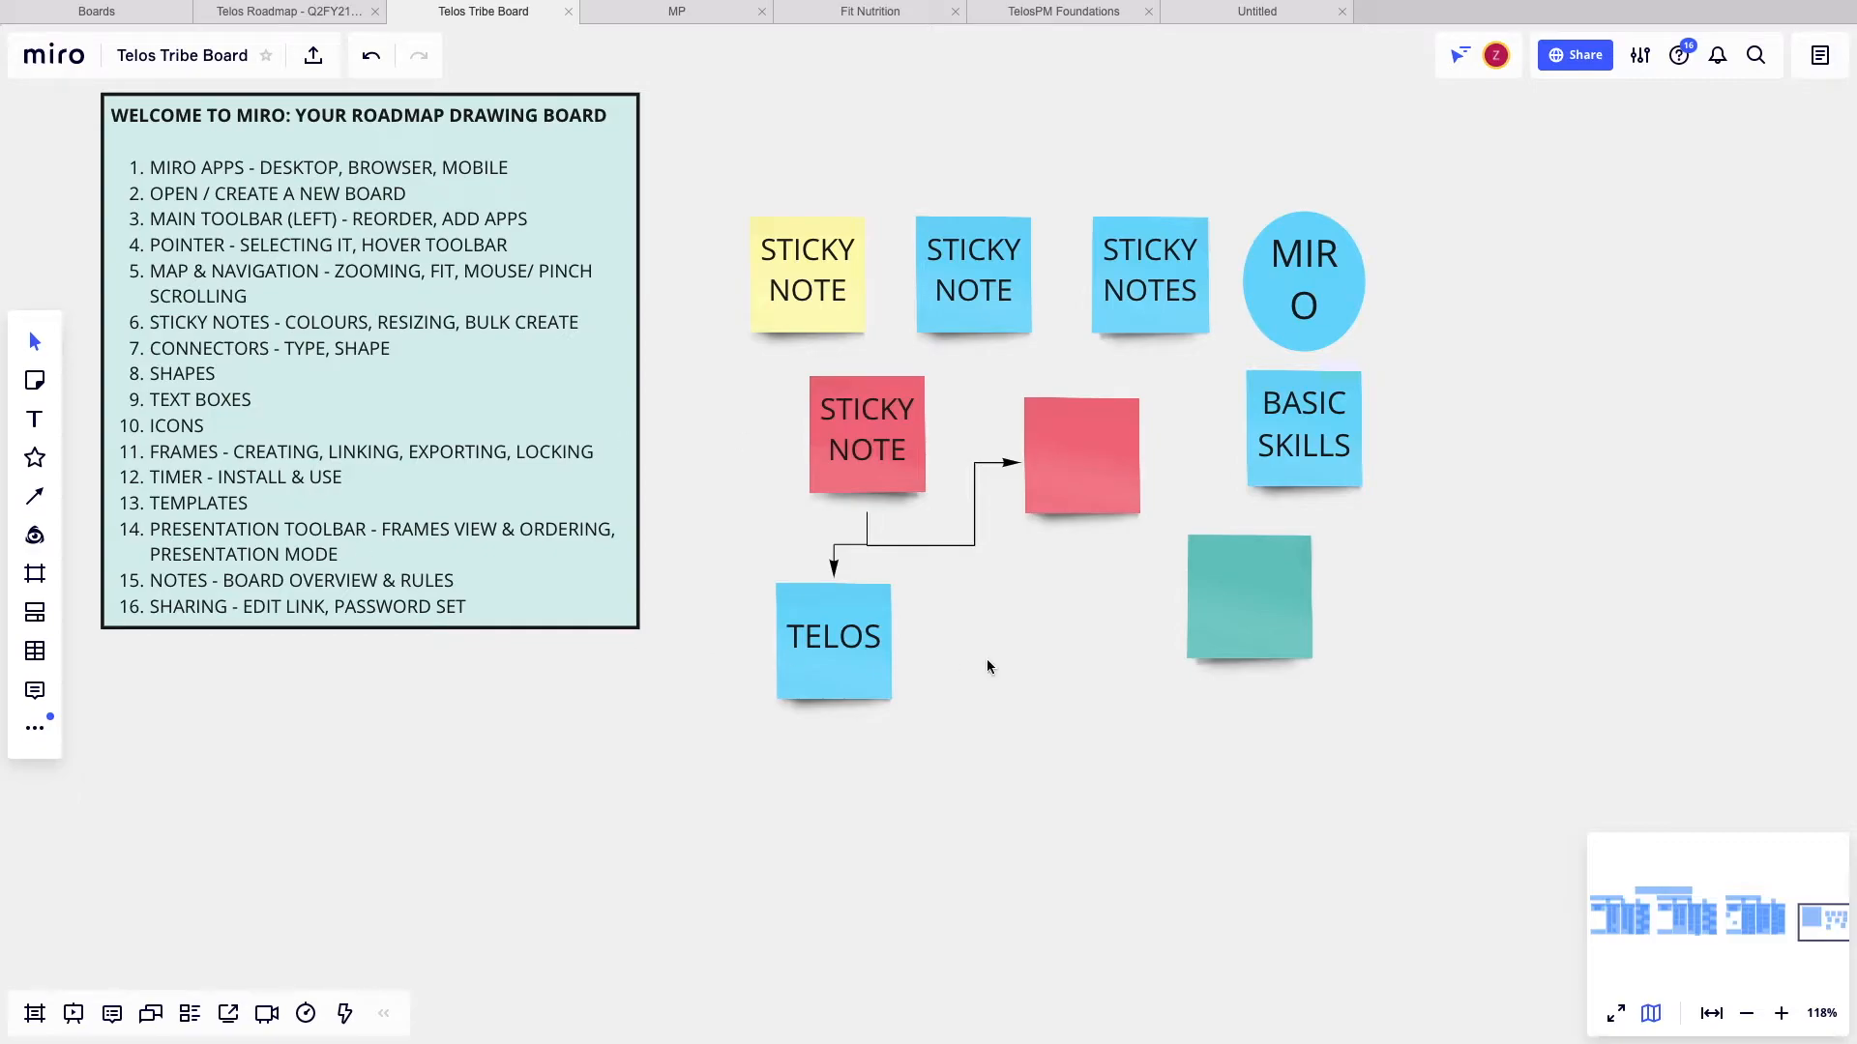
- Draw a wide text box below the TELOS note and enter the text "TEXT BOX"
scroll(987, 664, left, 4)
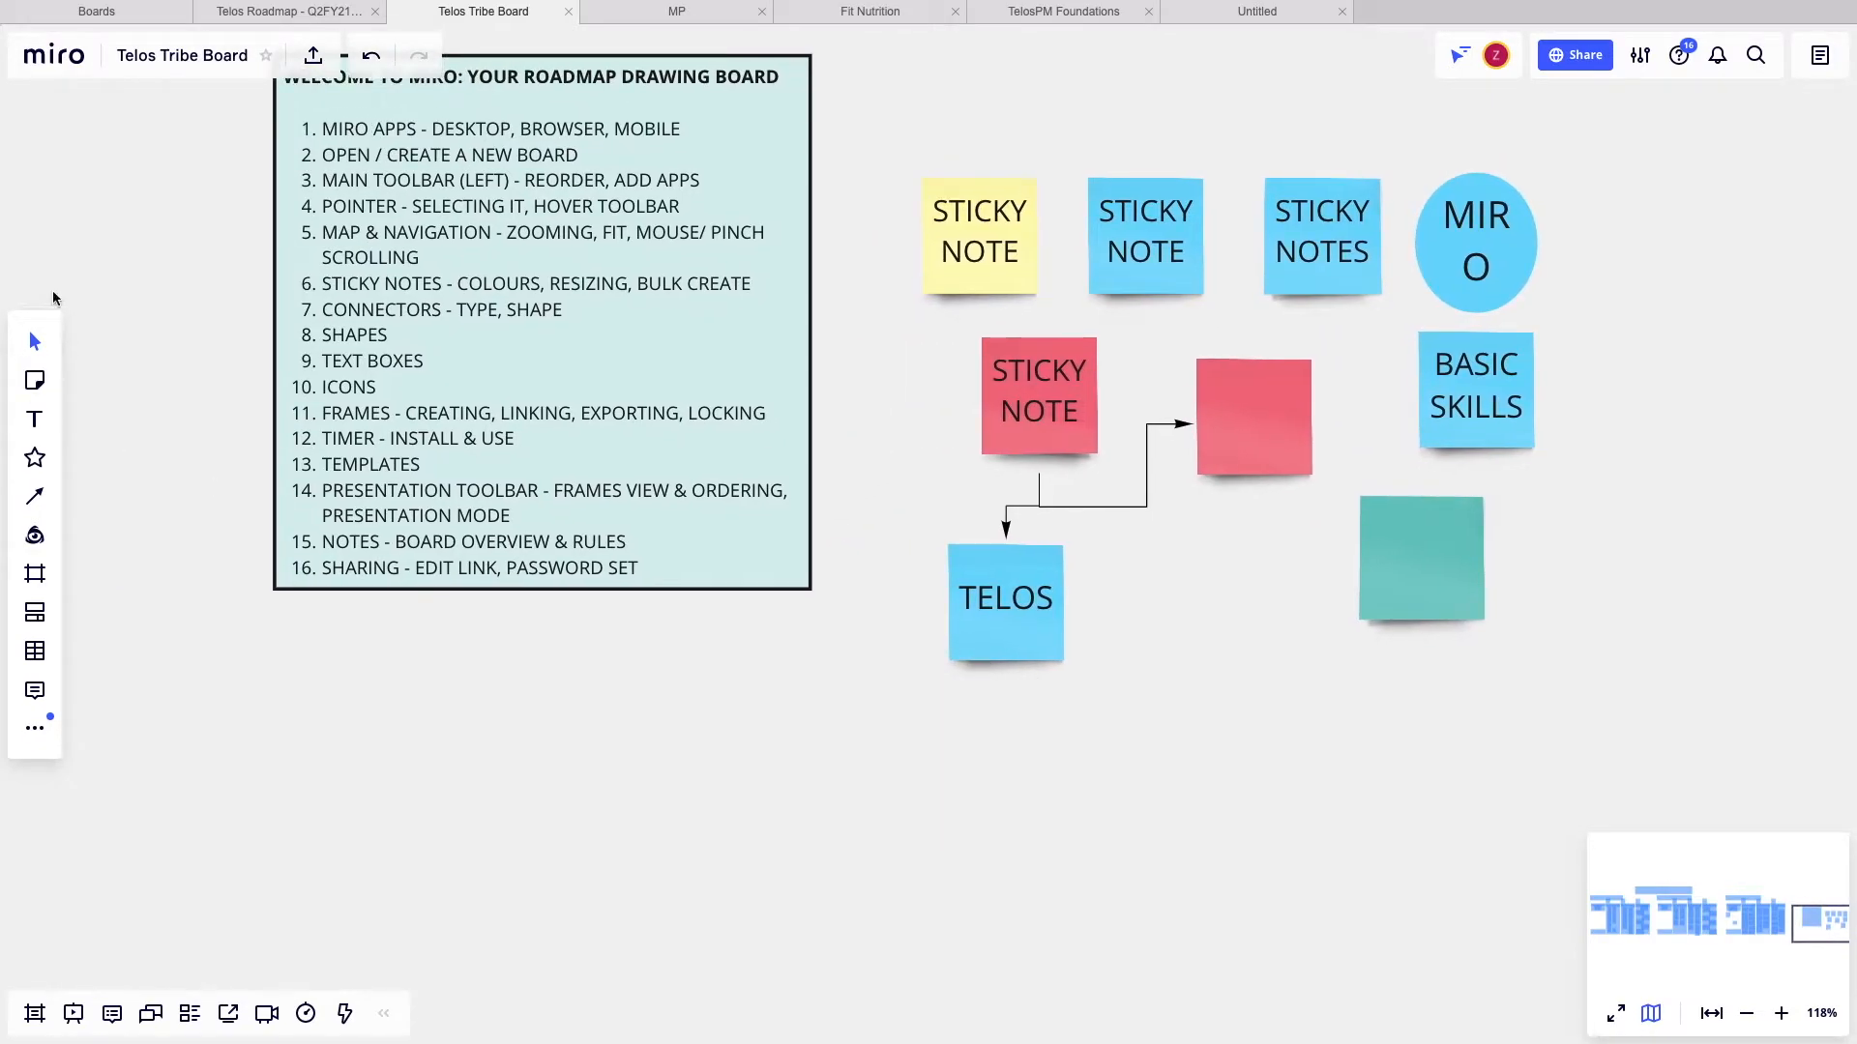
click(36, 418)
drag(1014, 757, 1359, 932)
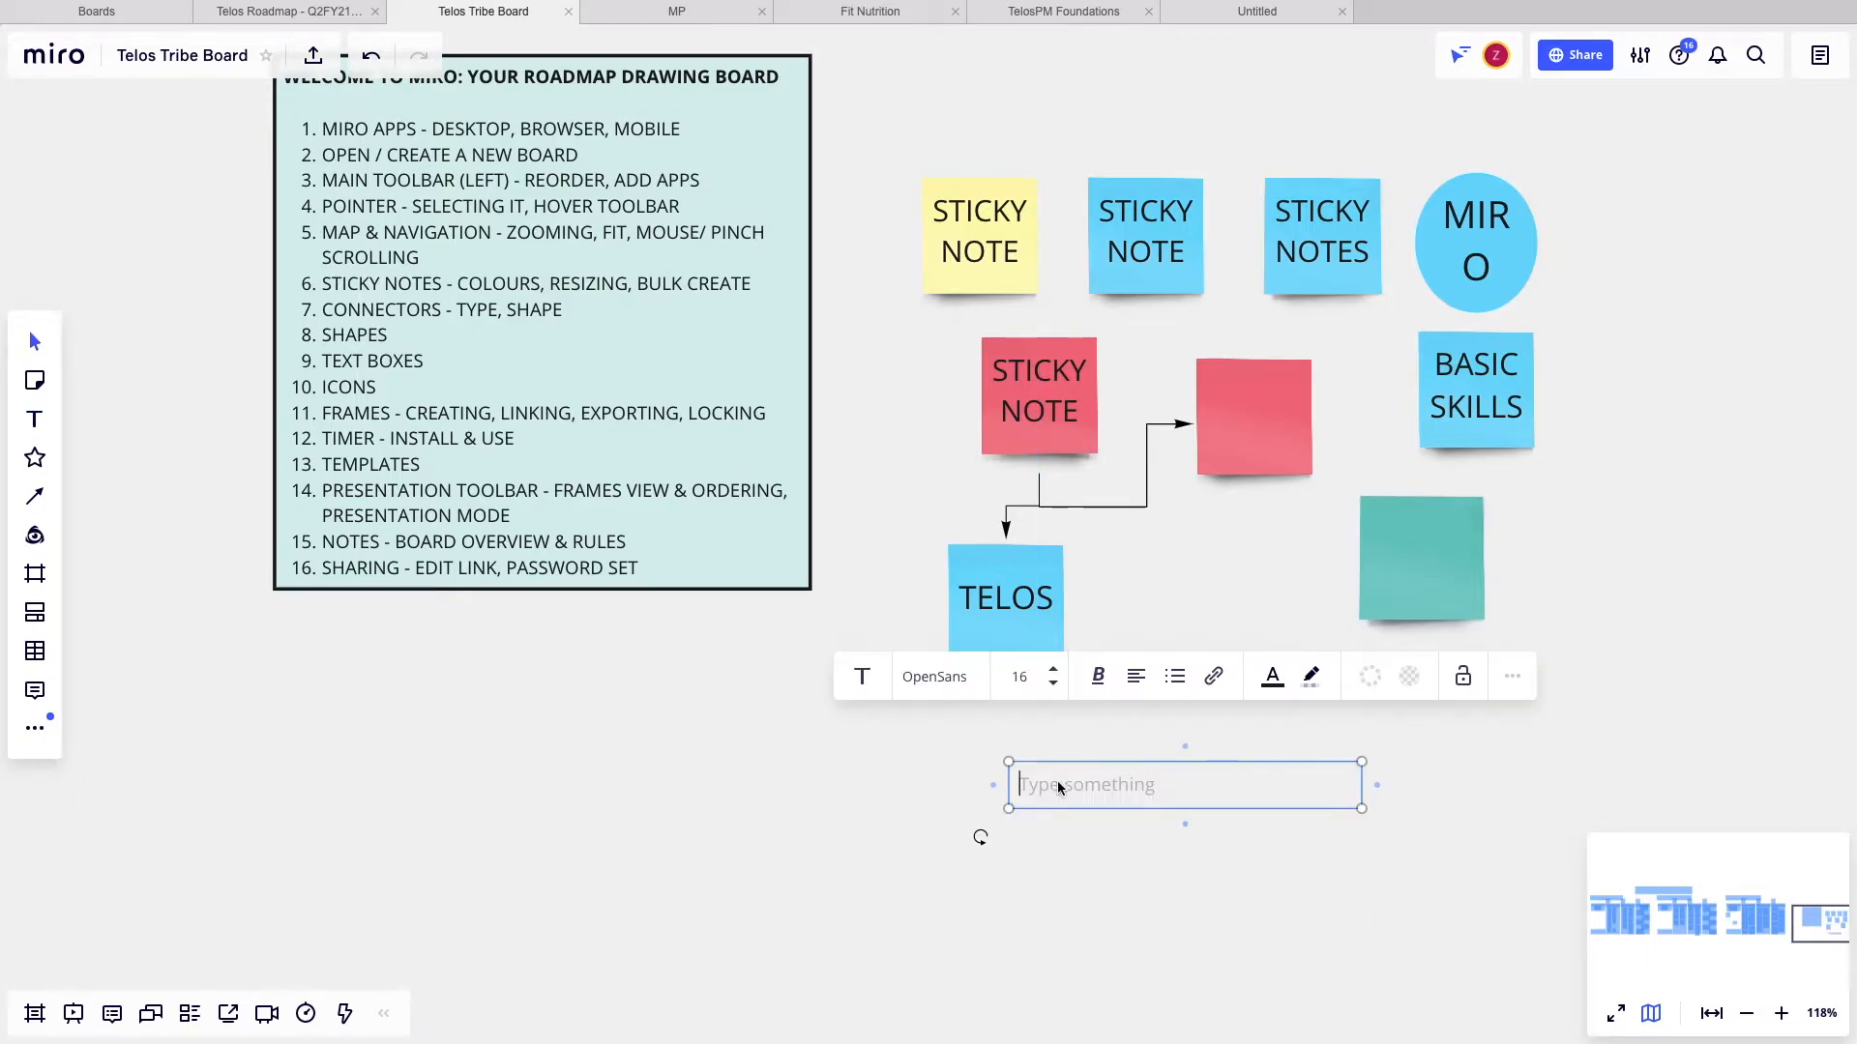
scroll(1217, 825, down, 2)
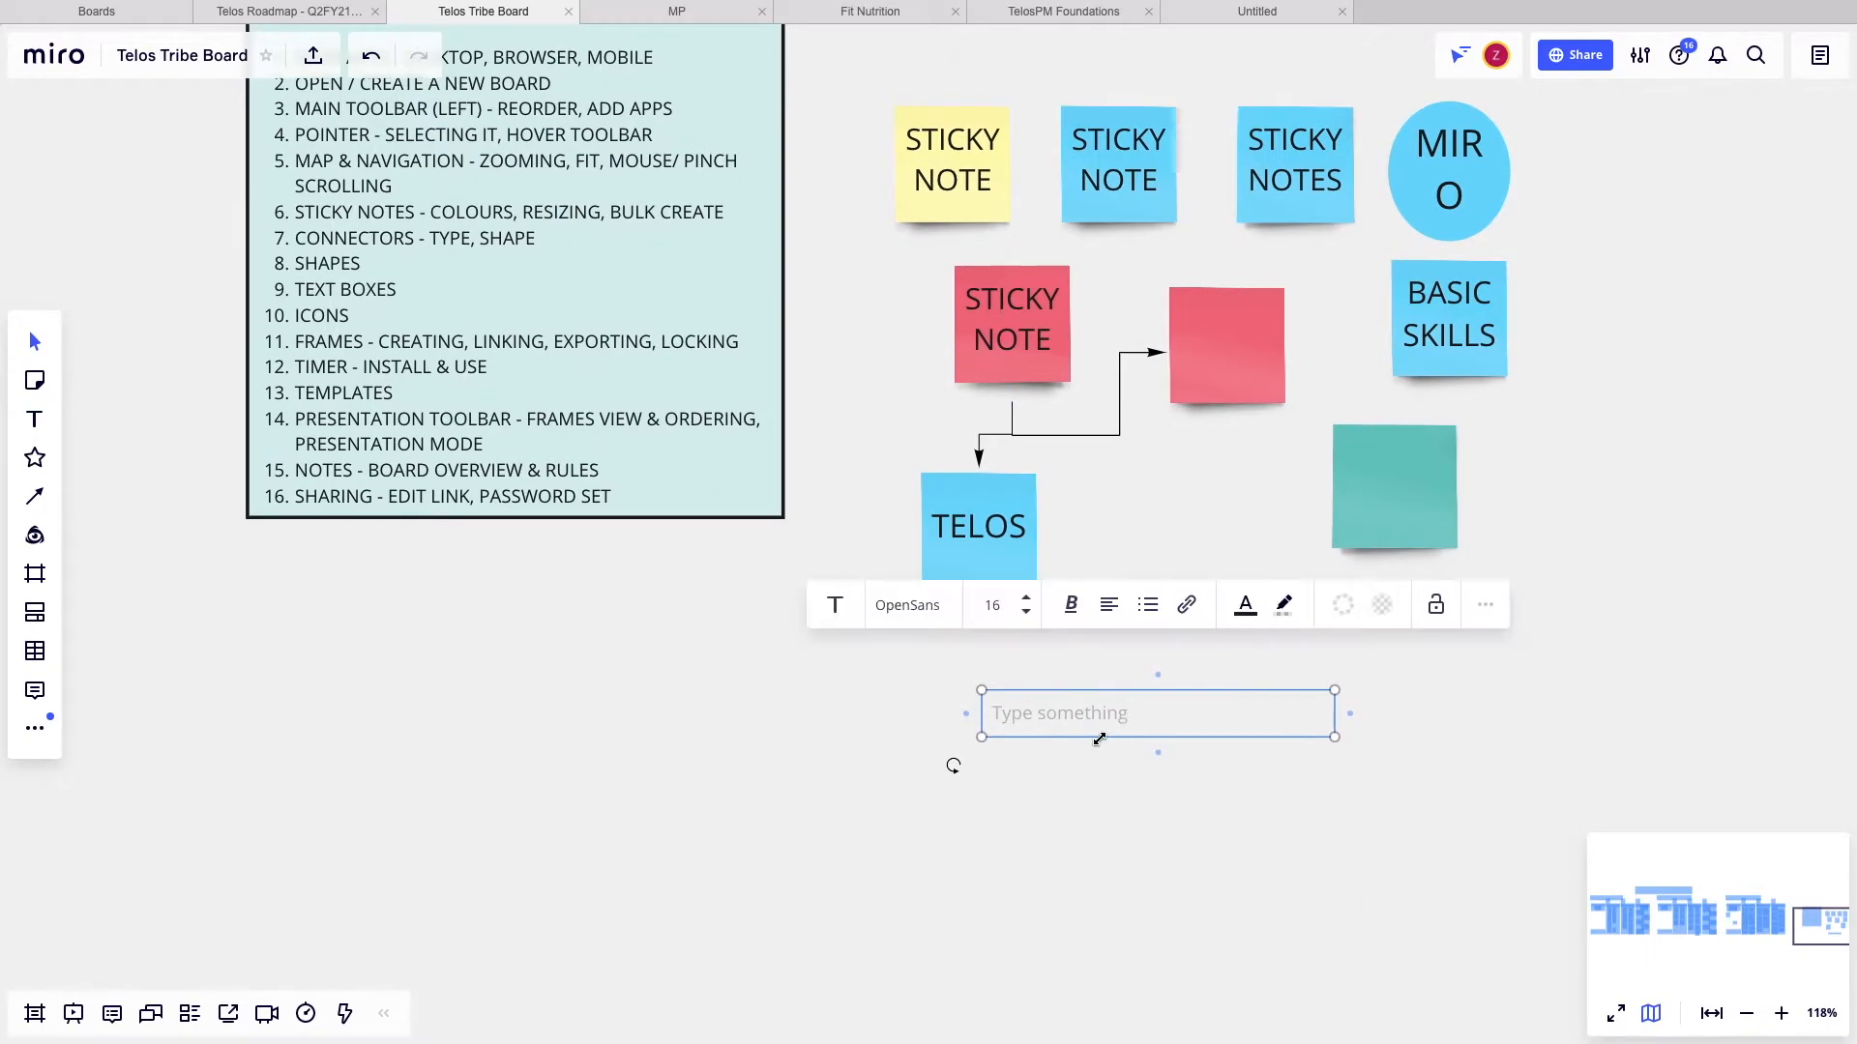
text(TEXT BOX)
key(Return)
click(1097, 924)
- Convert the text box to a rectangular sticky note and finally to a plain rectangle shape
click(1073, 727)
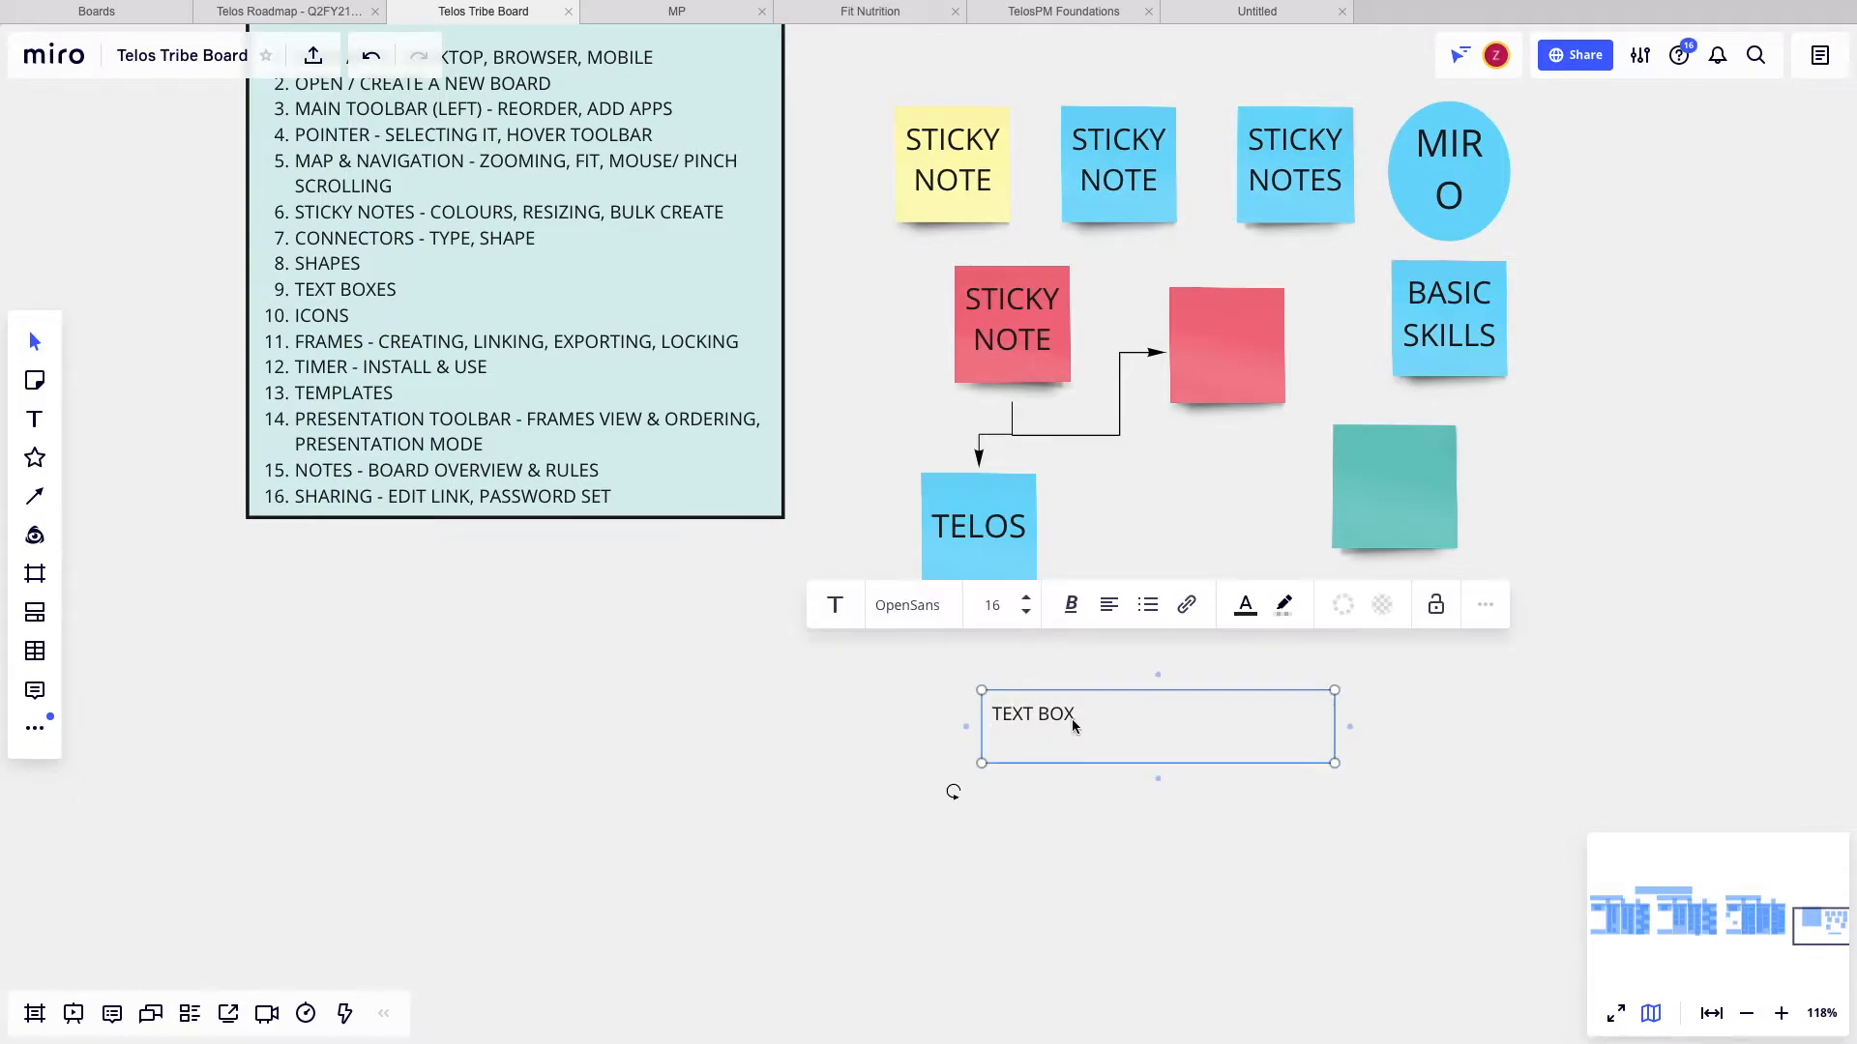
click(834, 605)
click(835, 697)
click(910, 621)
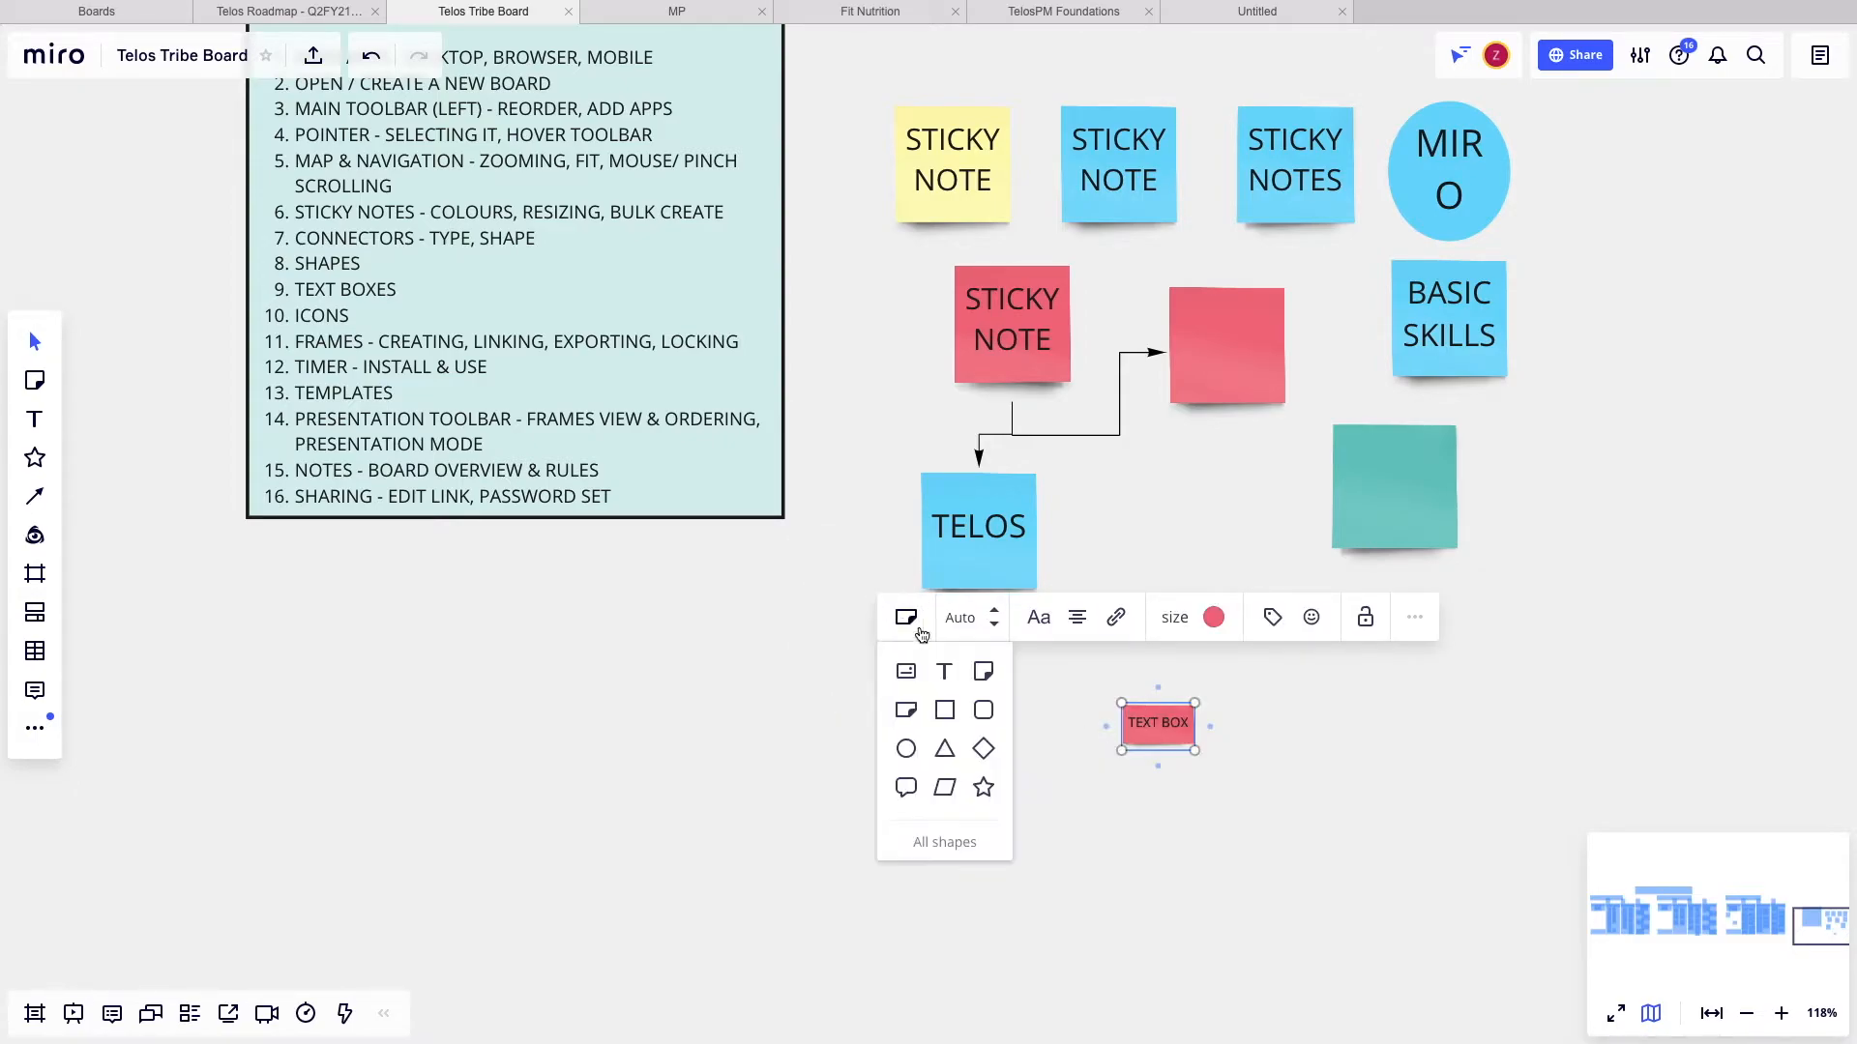
click(946, 712)
click(1244, 816)
drag(1158, 766, 1217, 756)
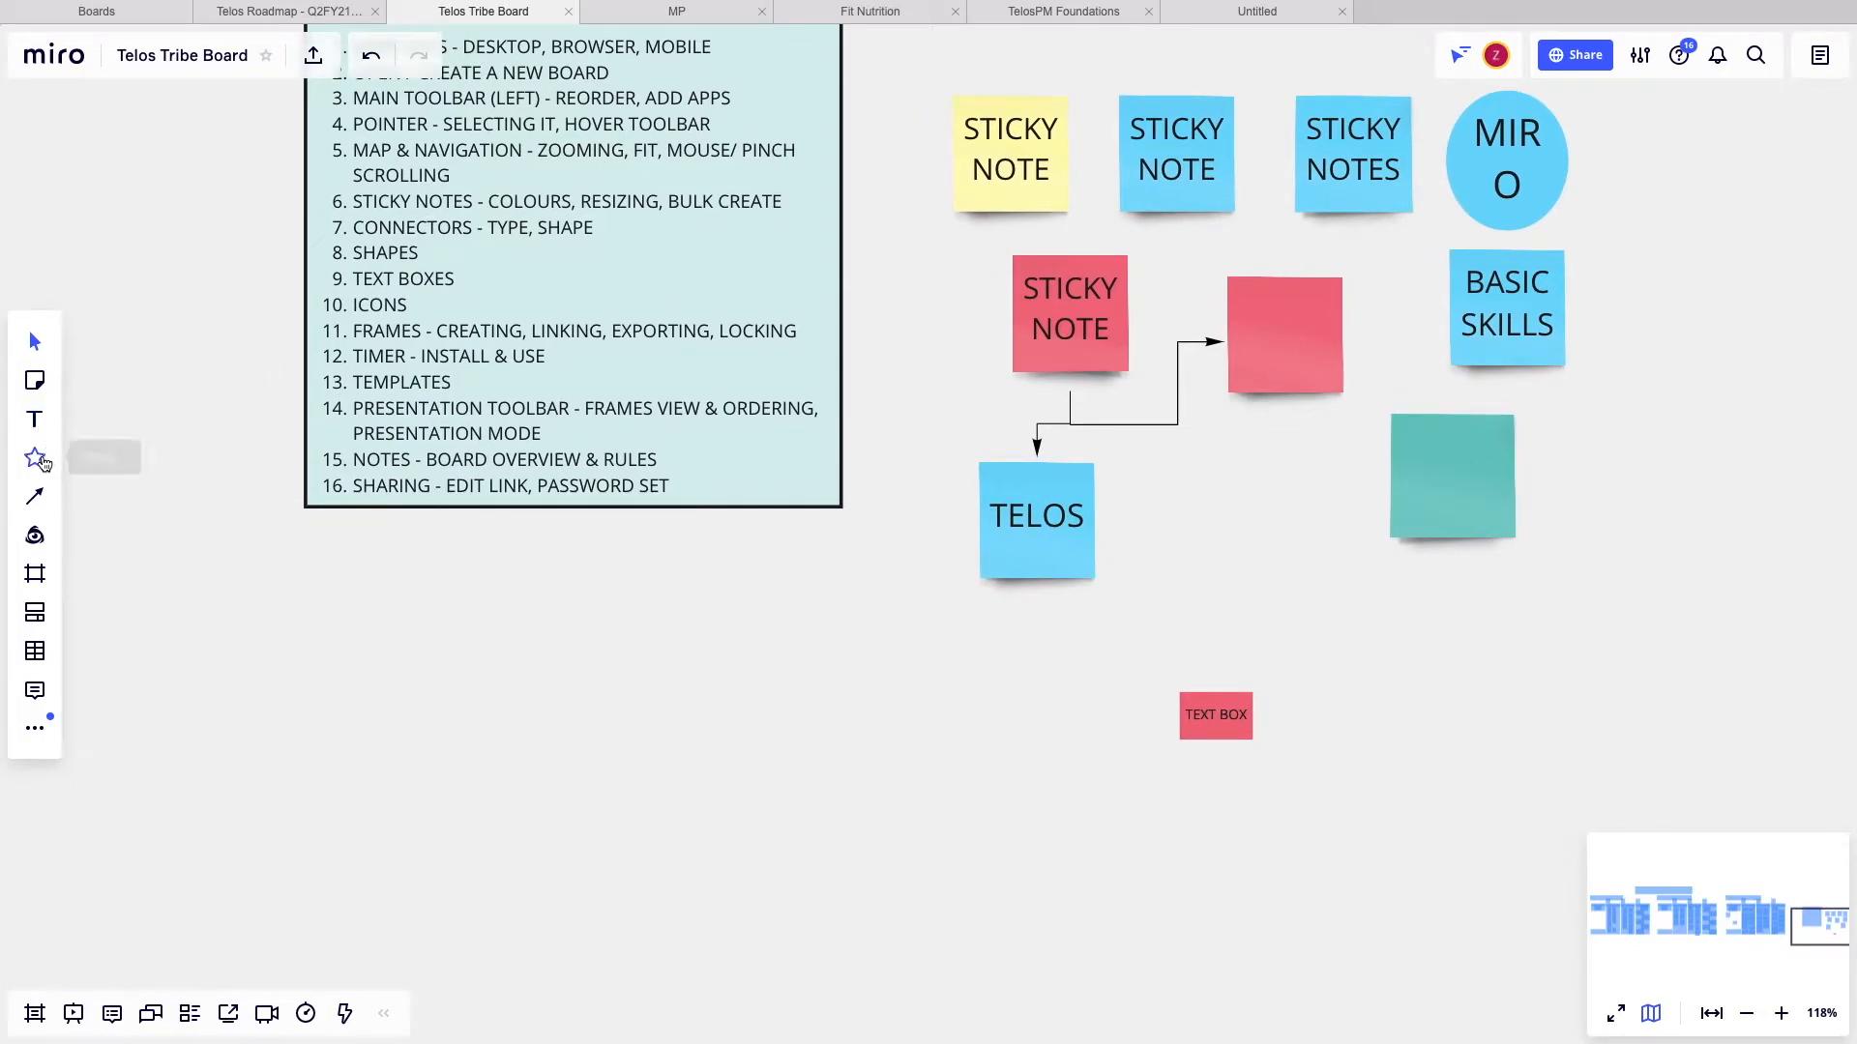
- Try to open the IconFinder icon library
scroll(312, 370, up, 1)
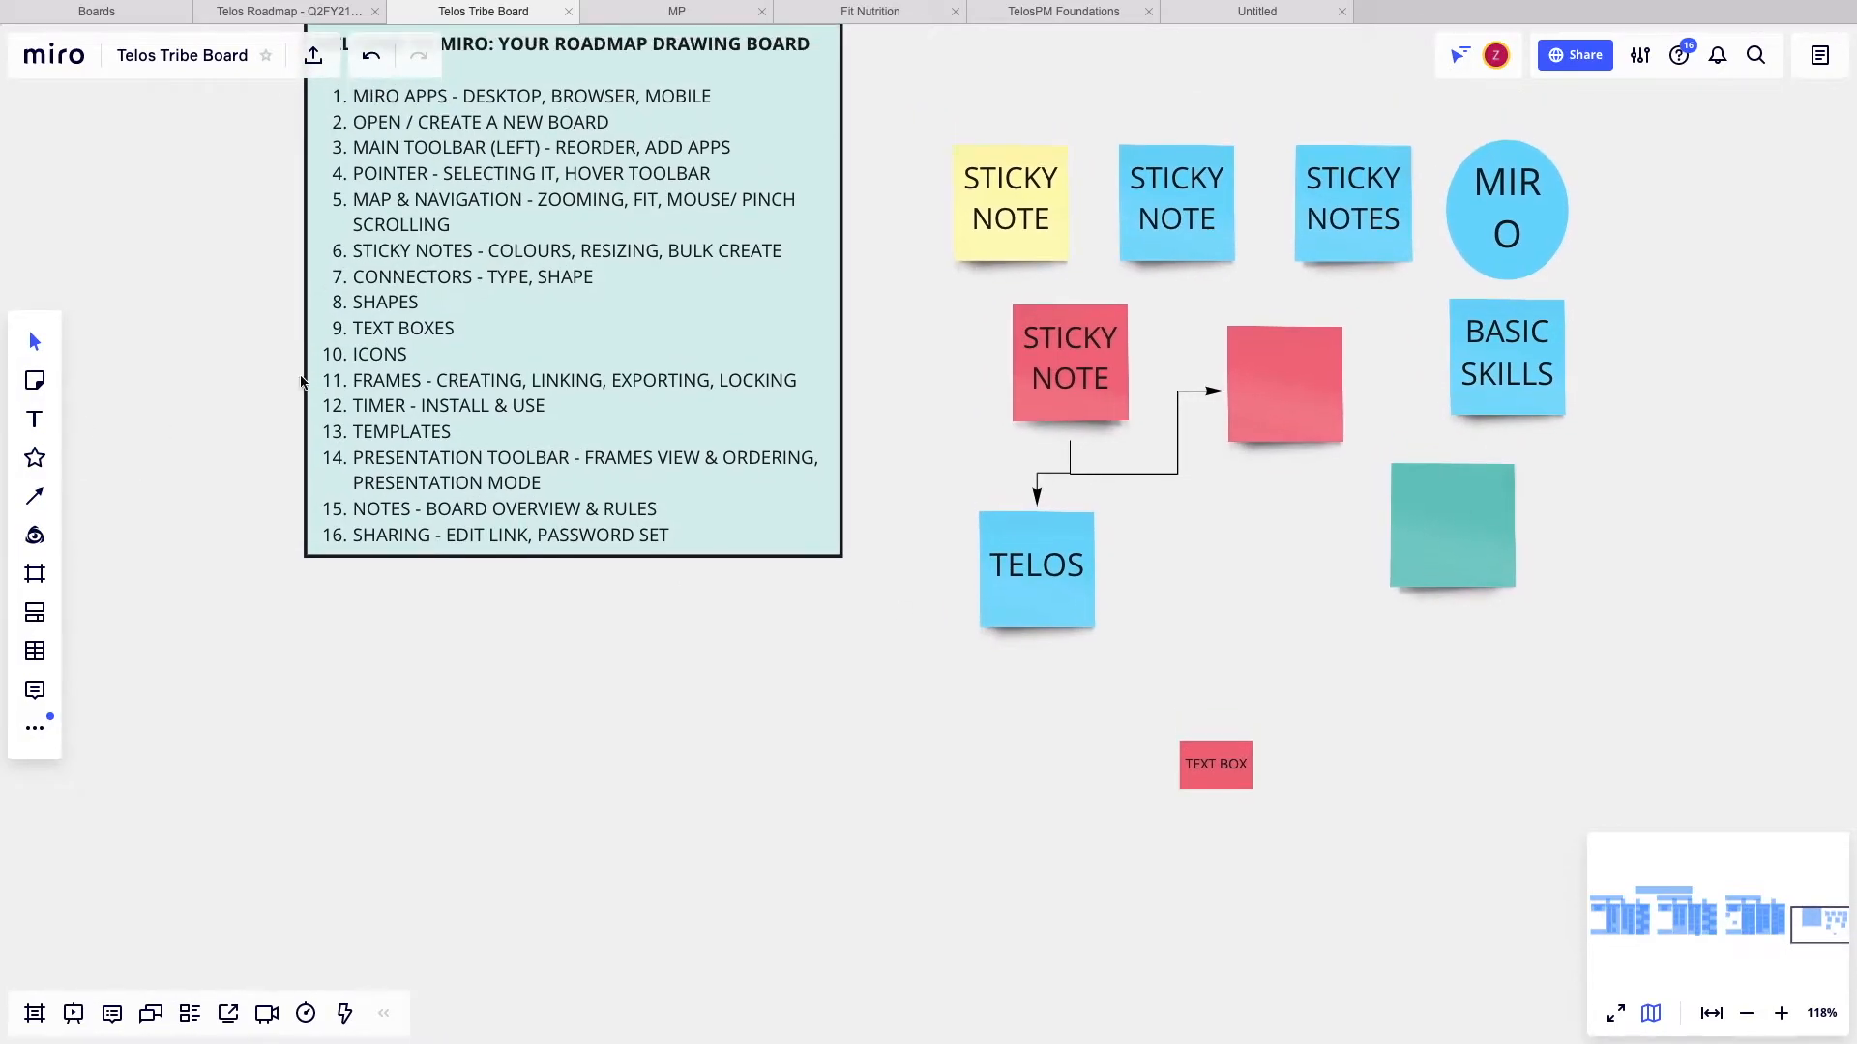
click(34, 535)
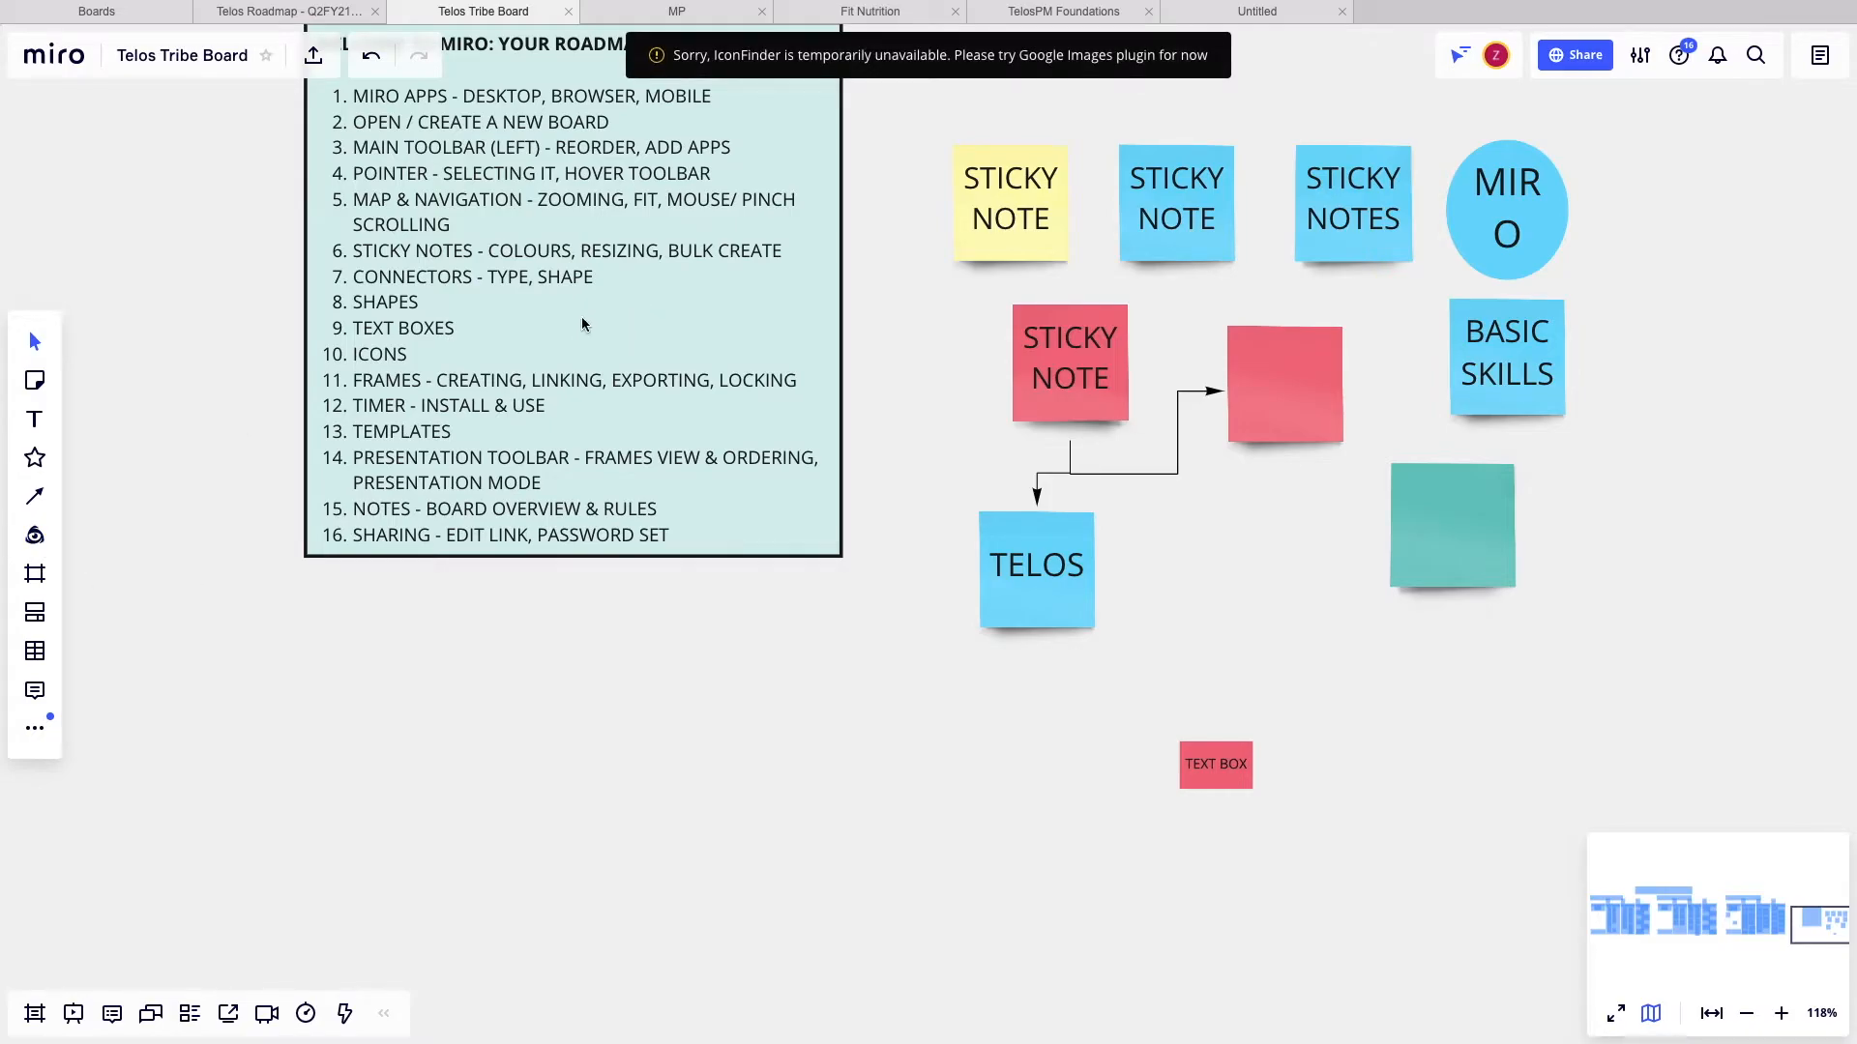
scroll(613, 668, up, 1)
scroll(613, 667, left, 1)
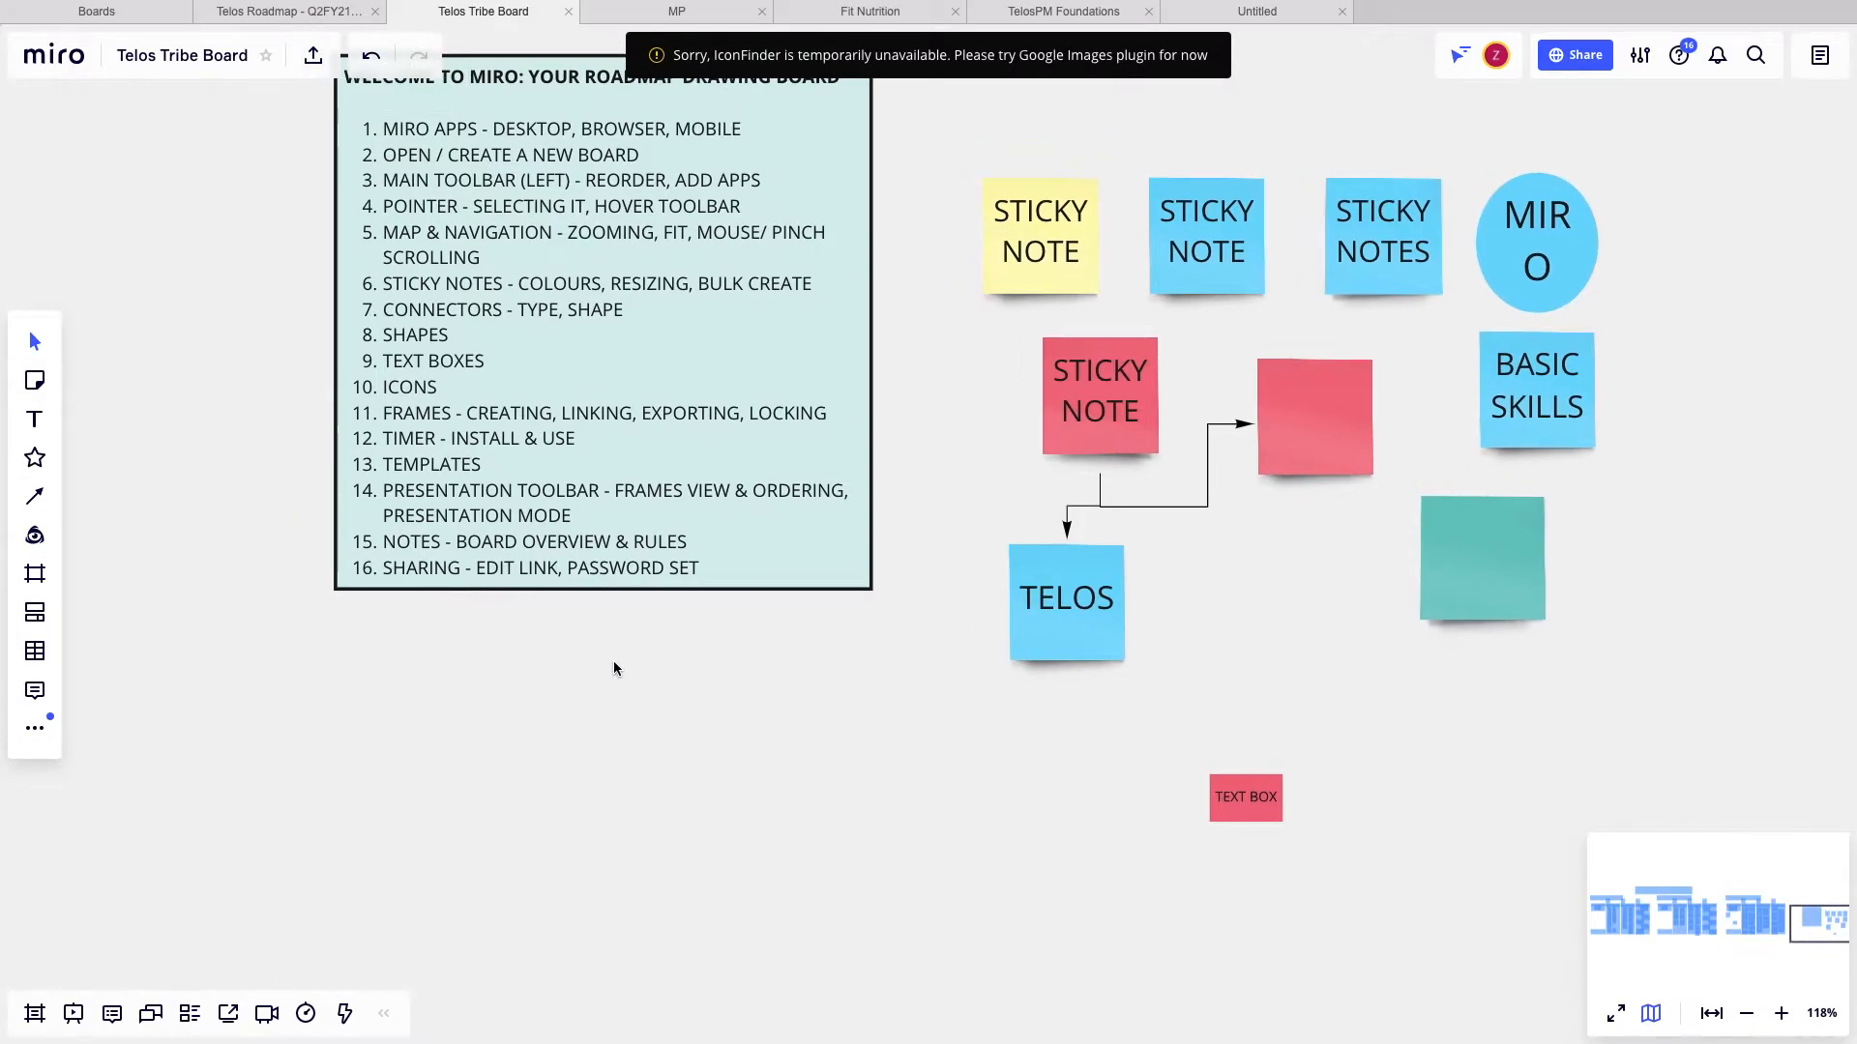
scroll(576, 629, up, 1)
scroll(575, 628, left, 1)
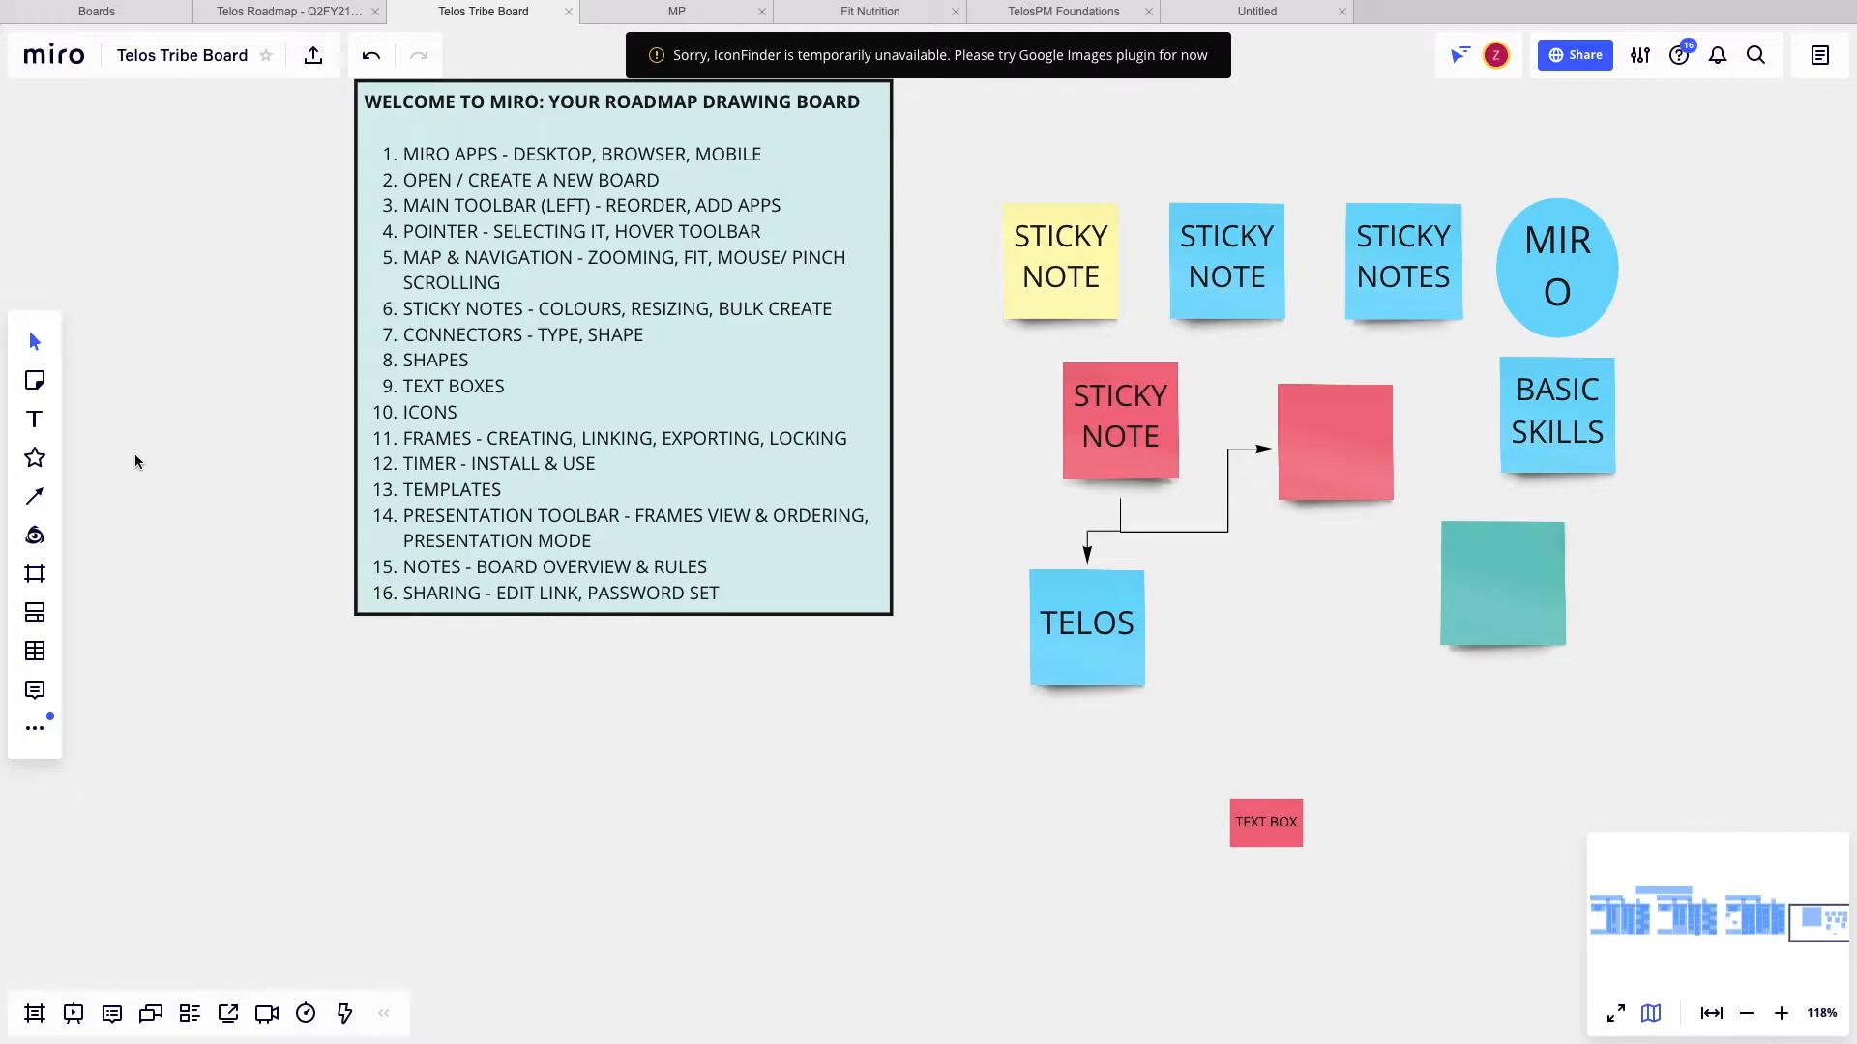
click(34, 535)
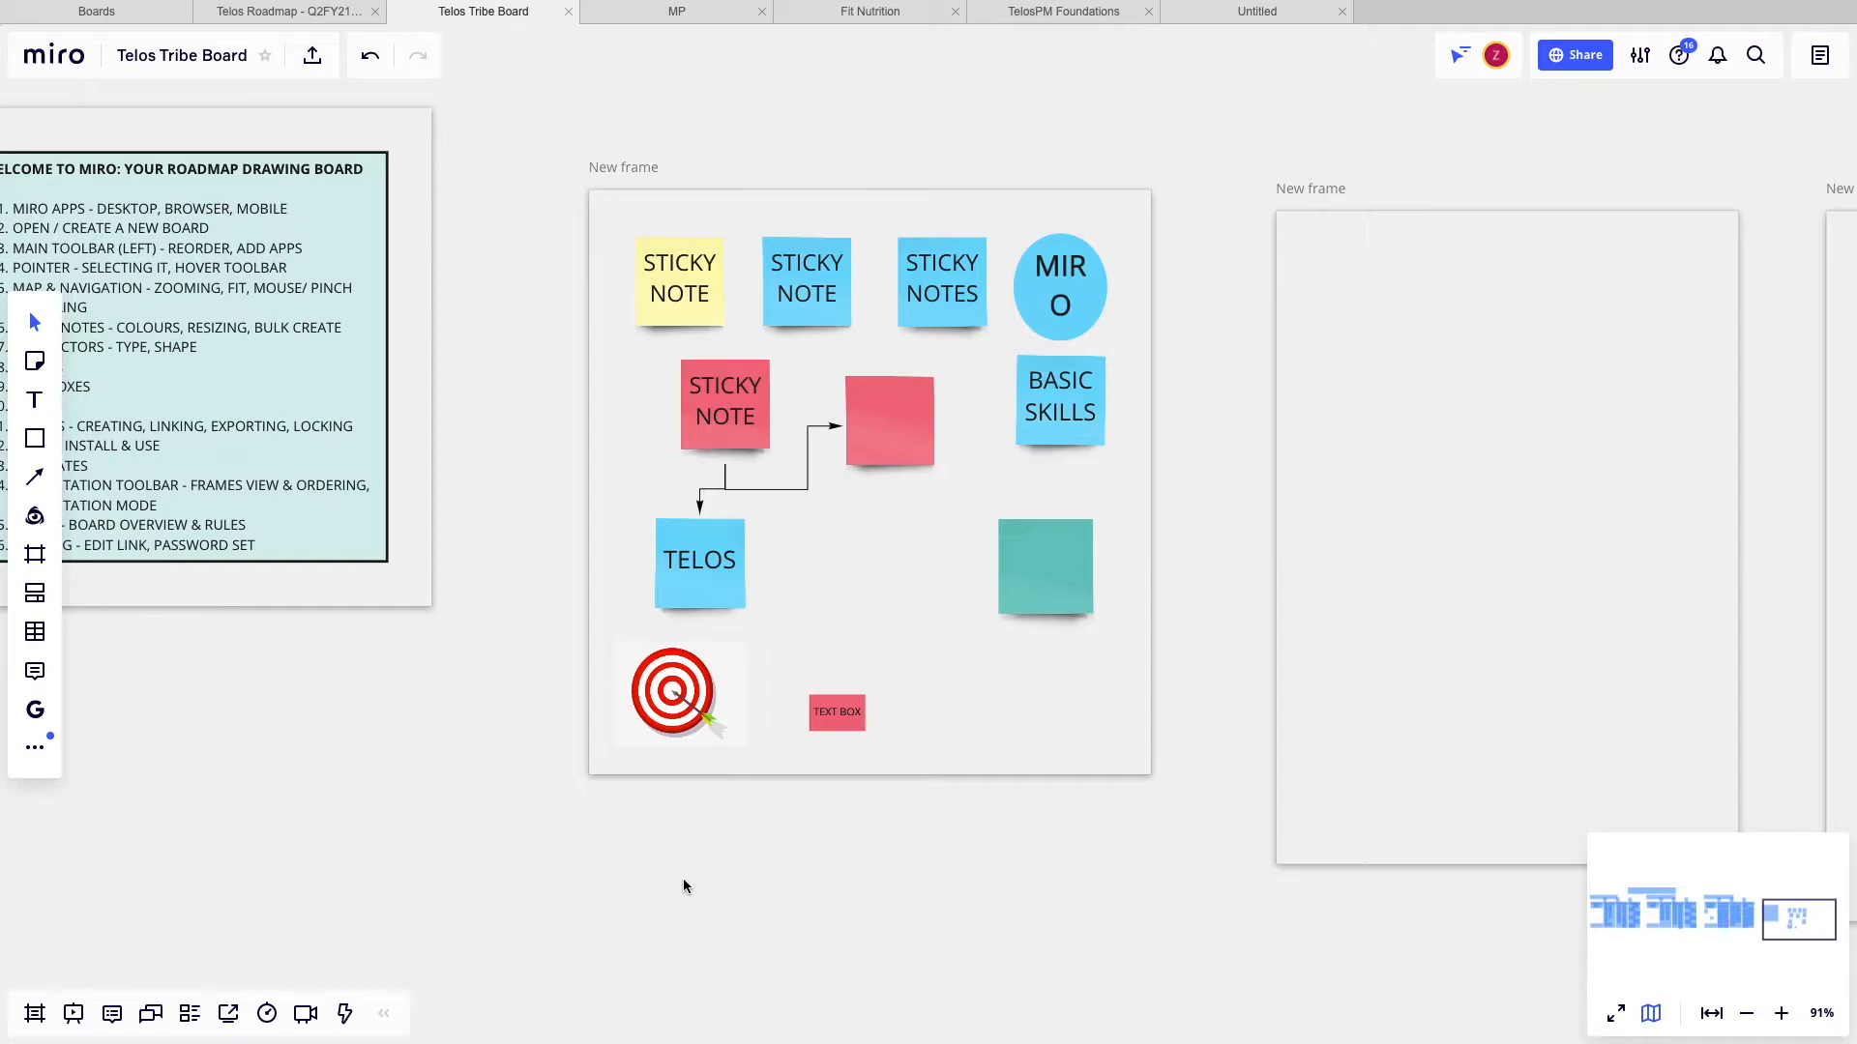
scroll(683, 878, up, 1)
scroll(683, 878, right, 1)
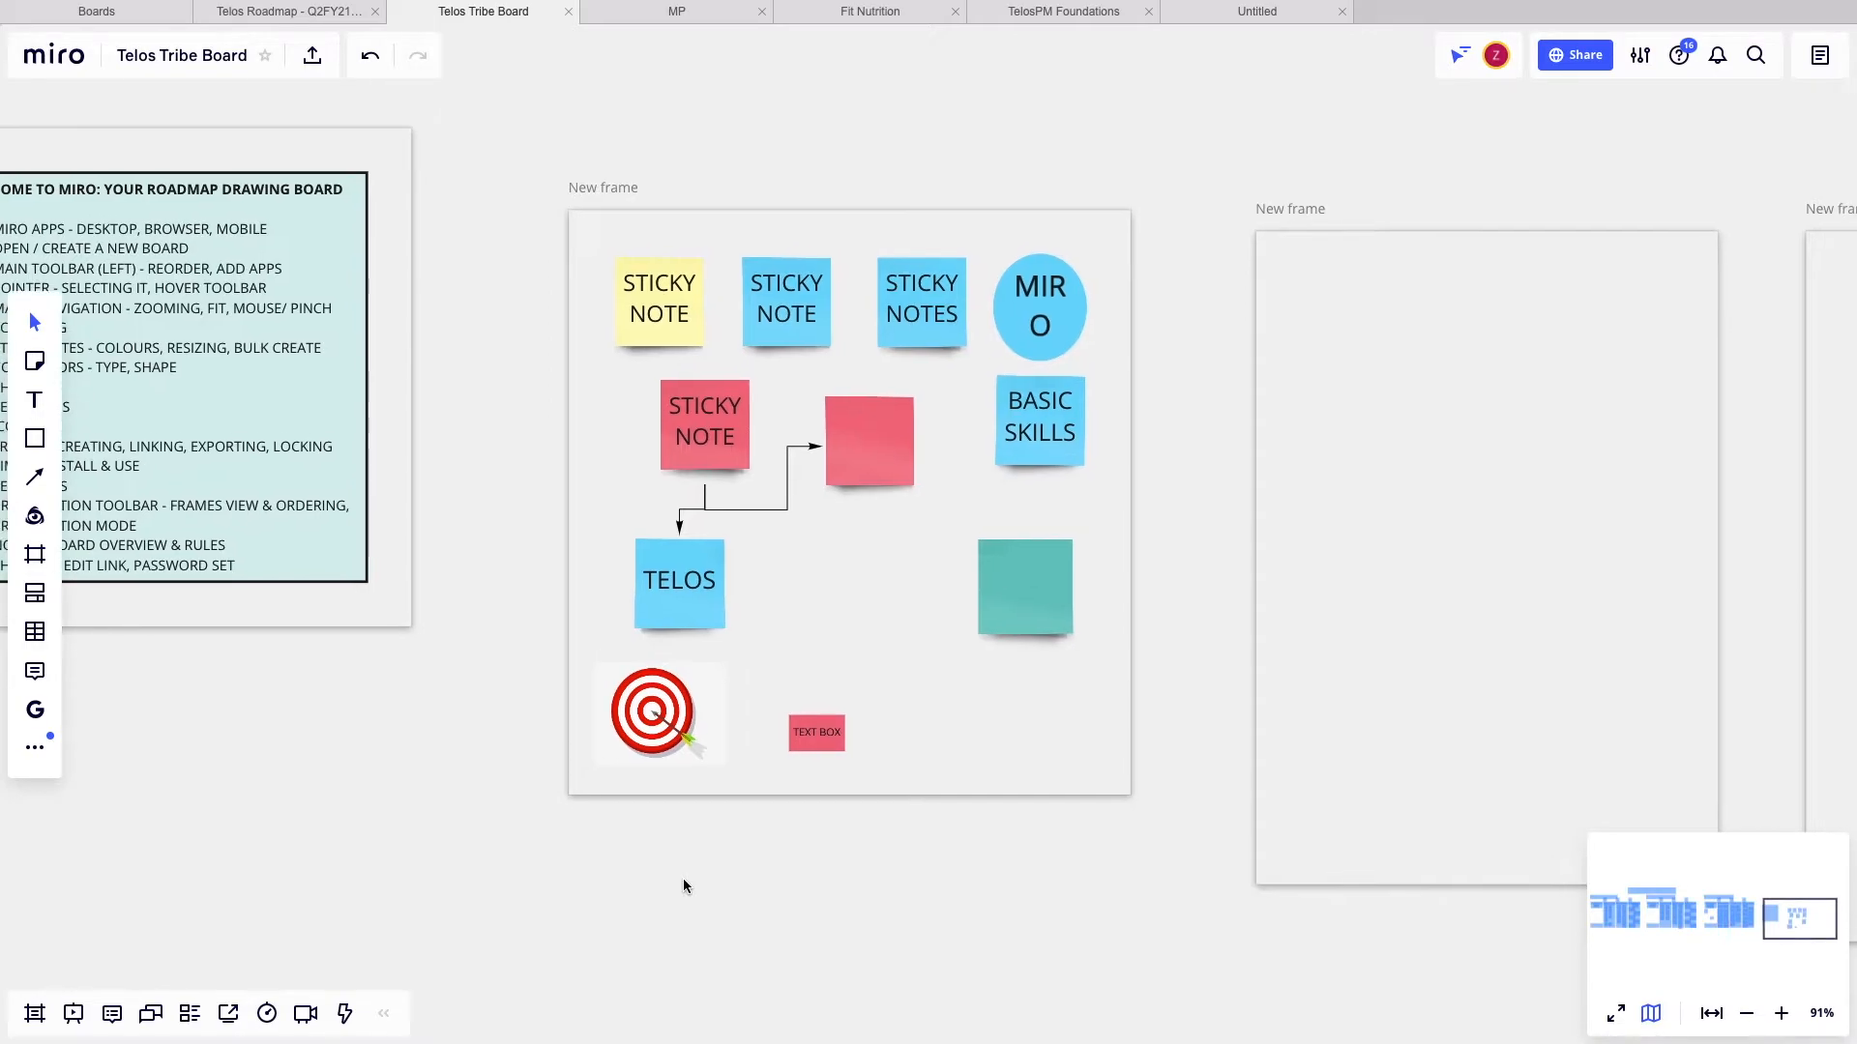
scroll(683, 878, up, 4)
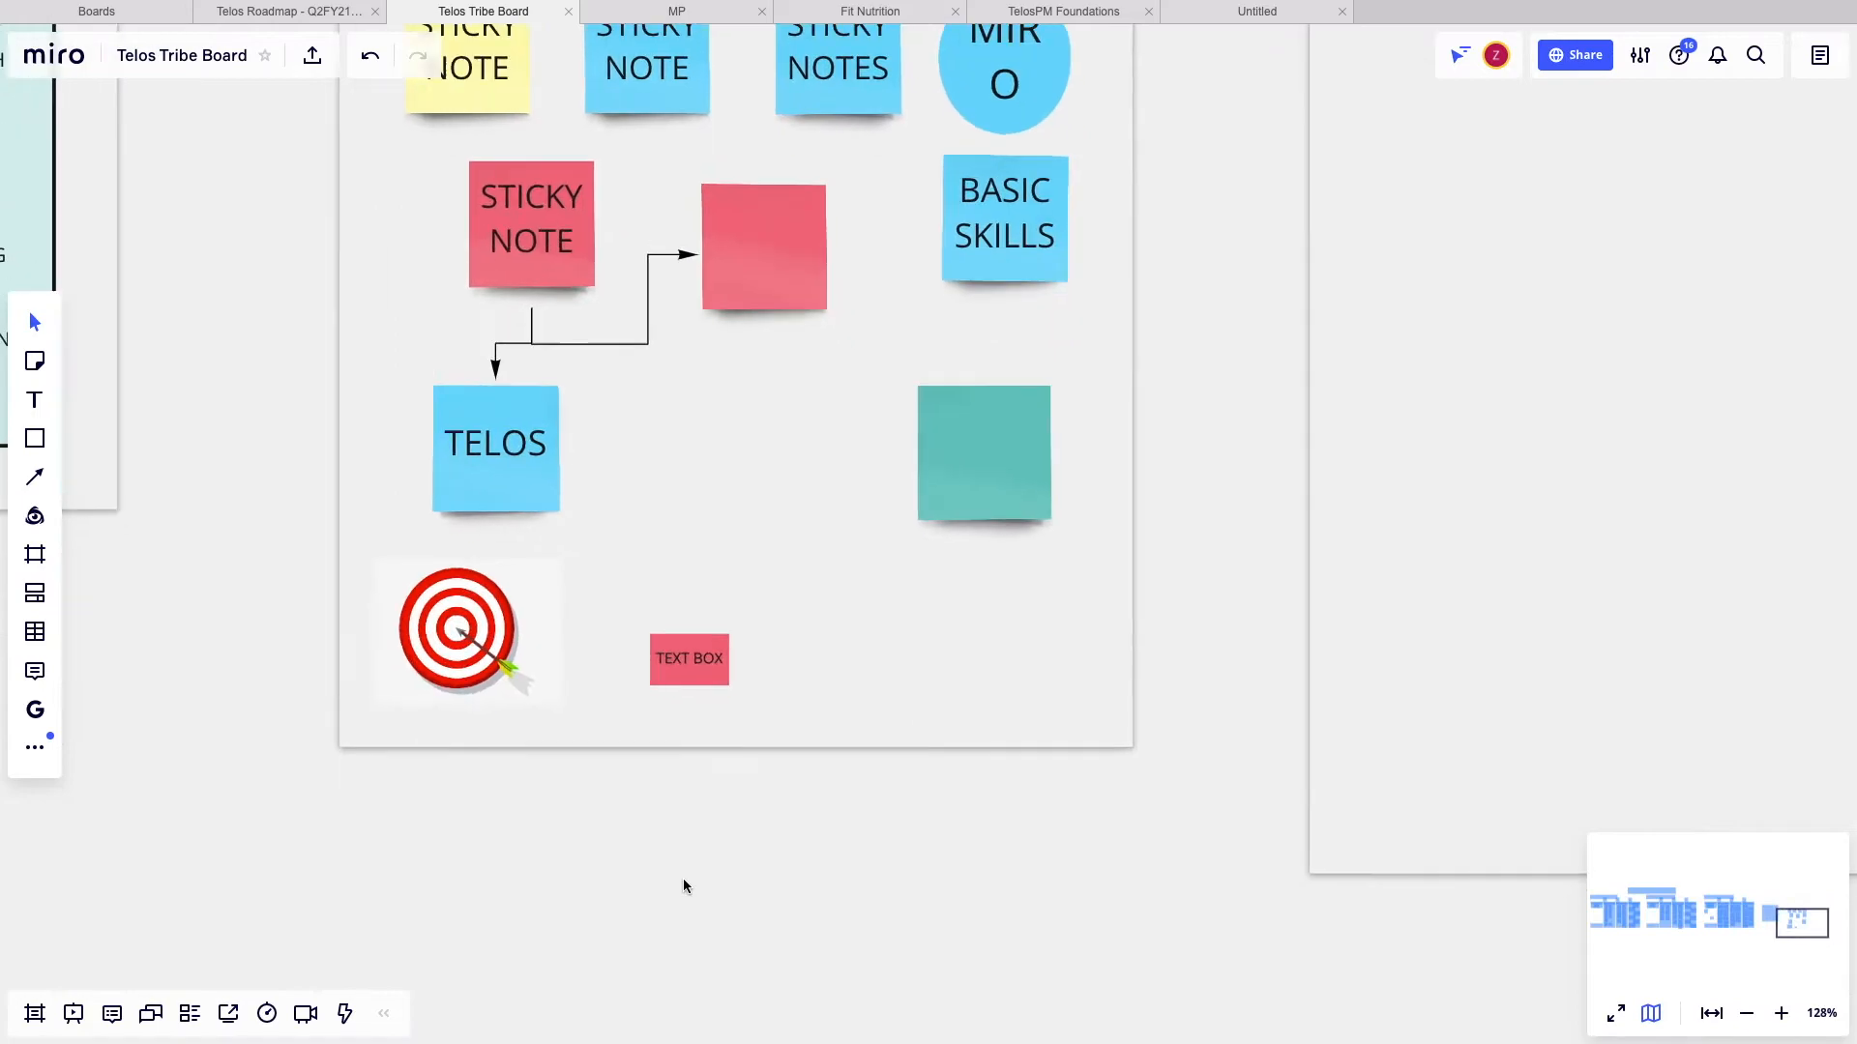
scroll(683, 880, up, 1)
scroll(682, 880, left, 1)
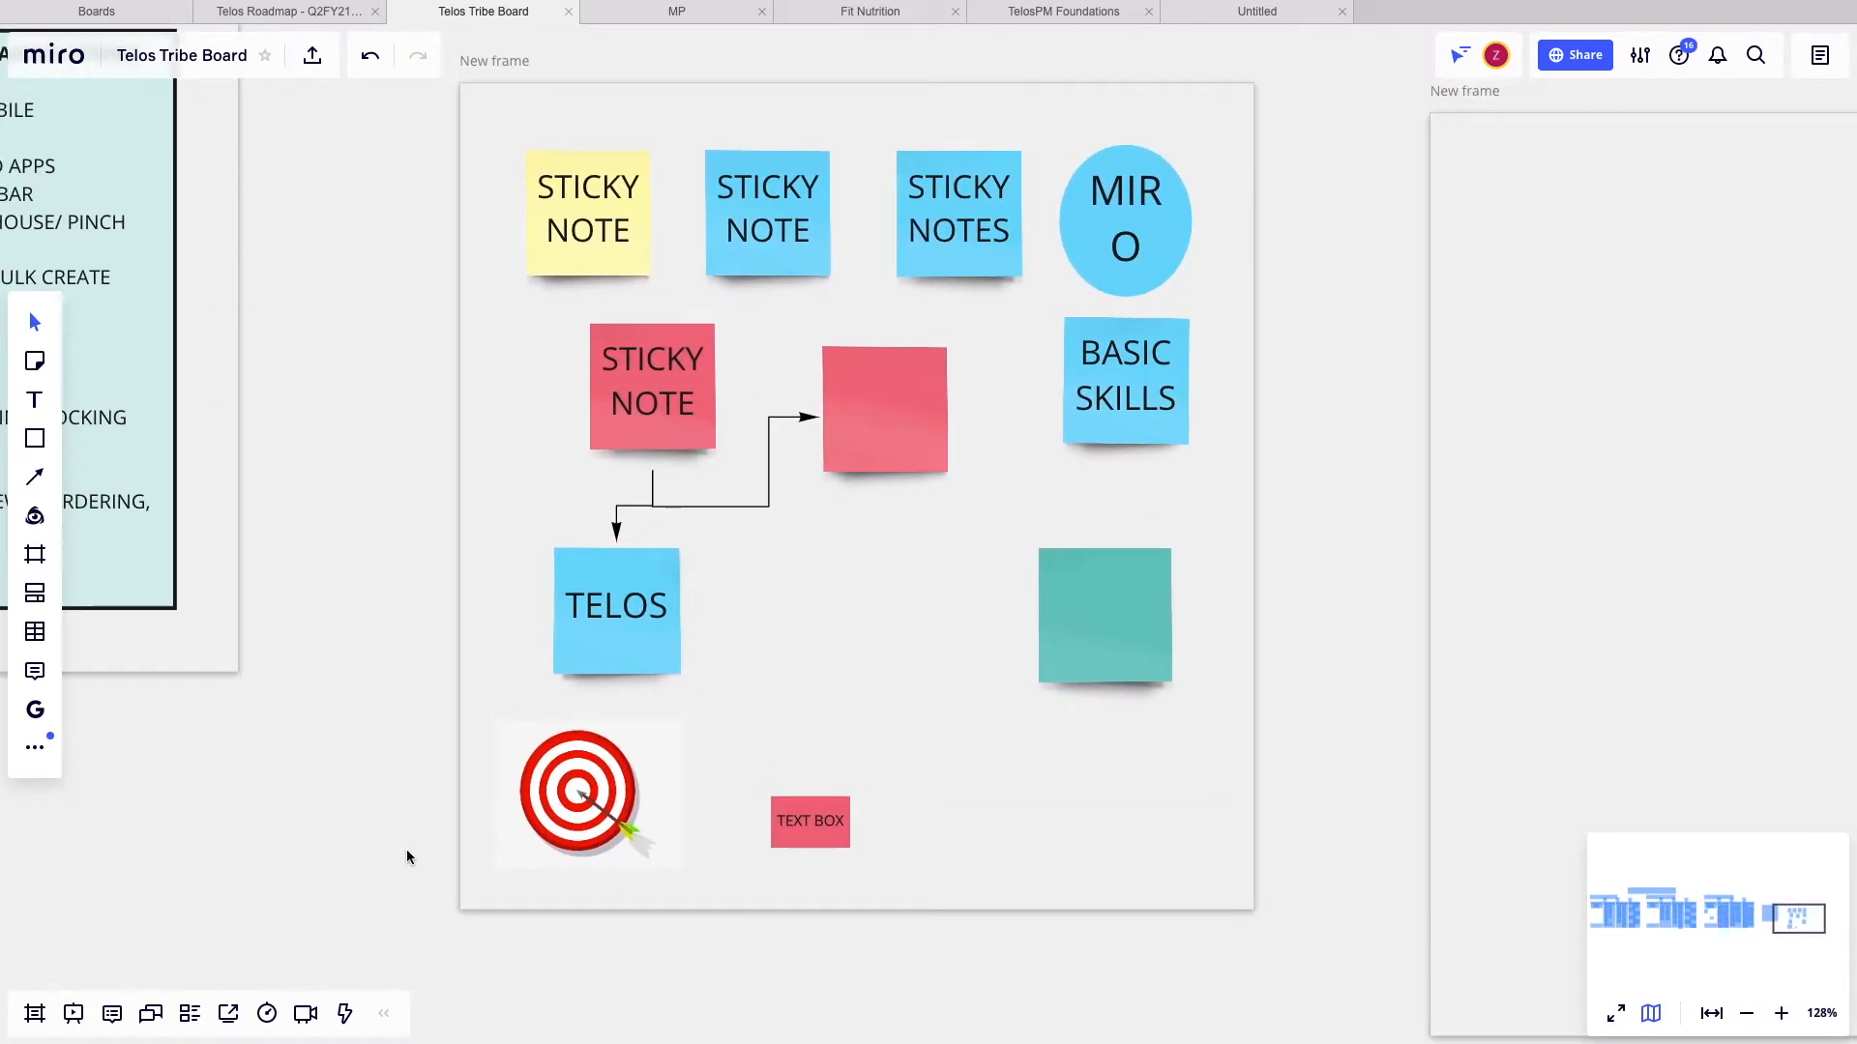
- Open the Google image search and search for "cats" with the image type set to Any type
scroll(407, 857, up, 1)
scroll(408, 857, right, 1)
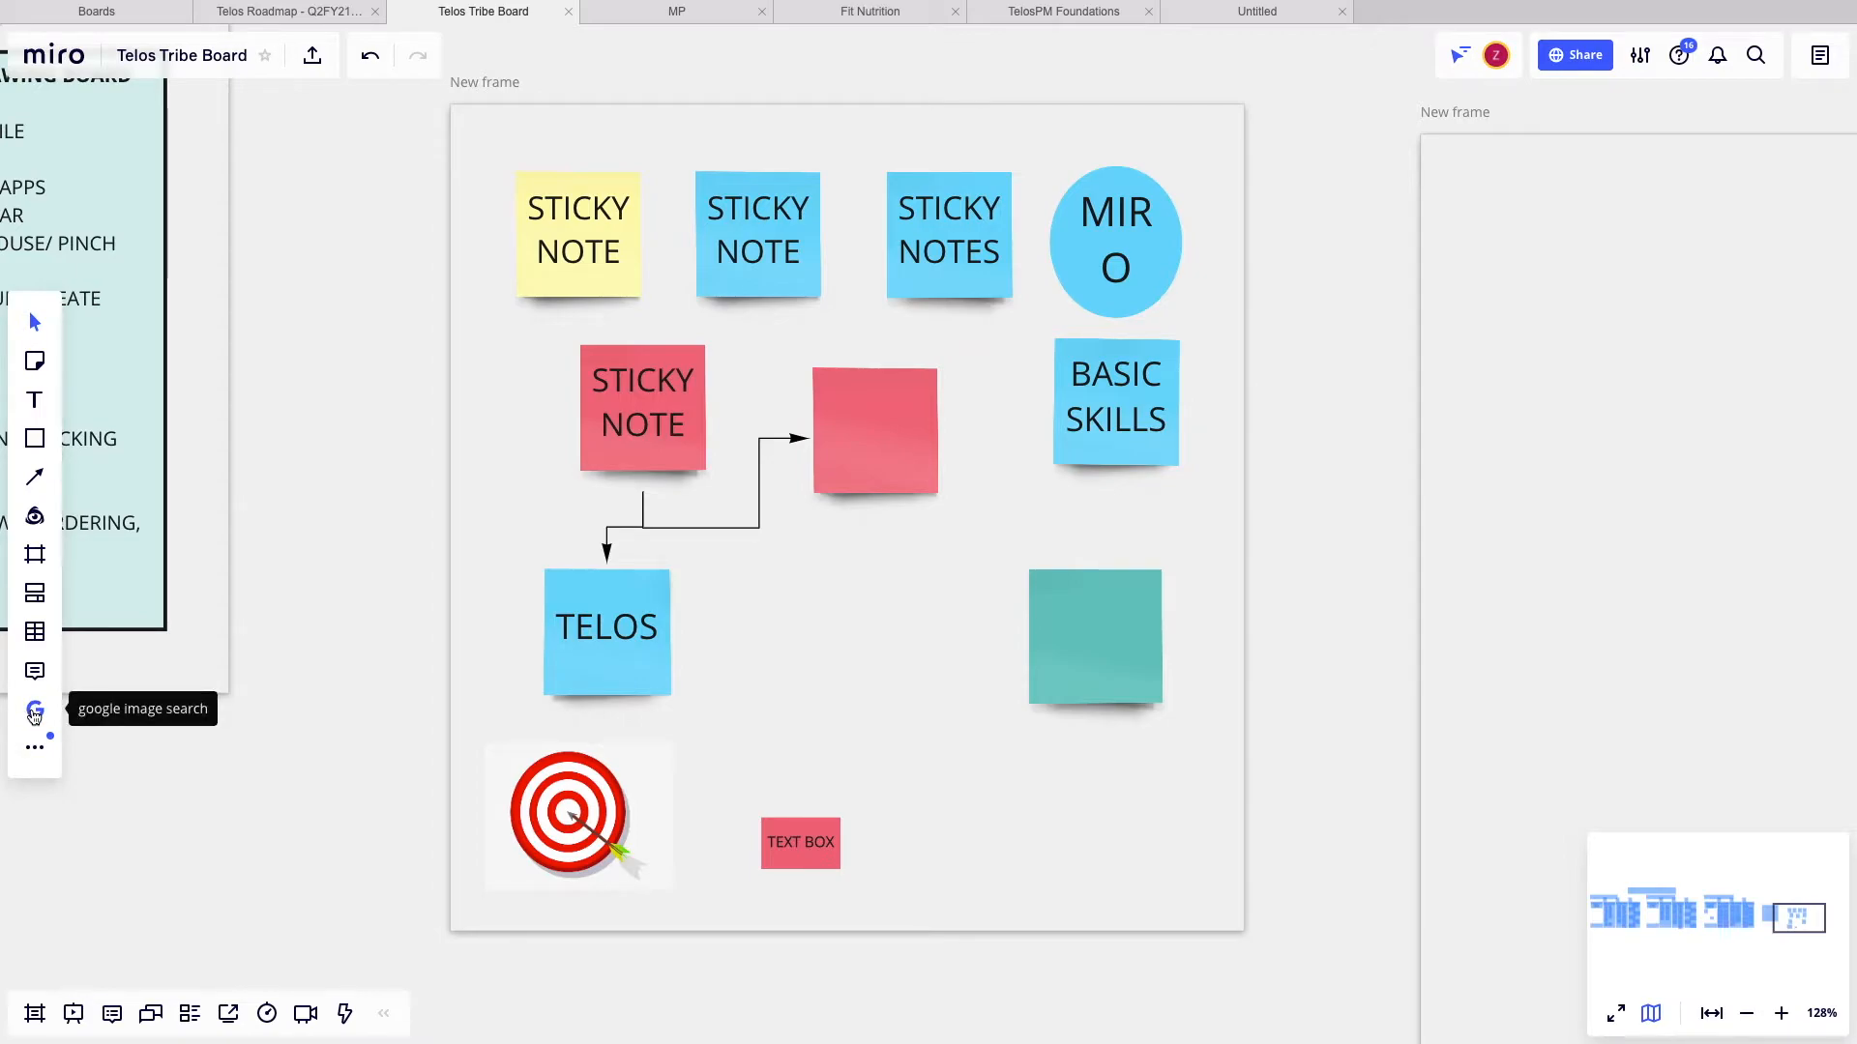
click(35, 714)
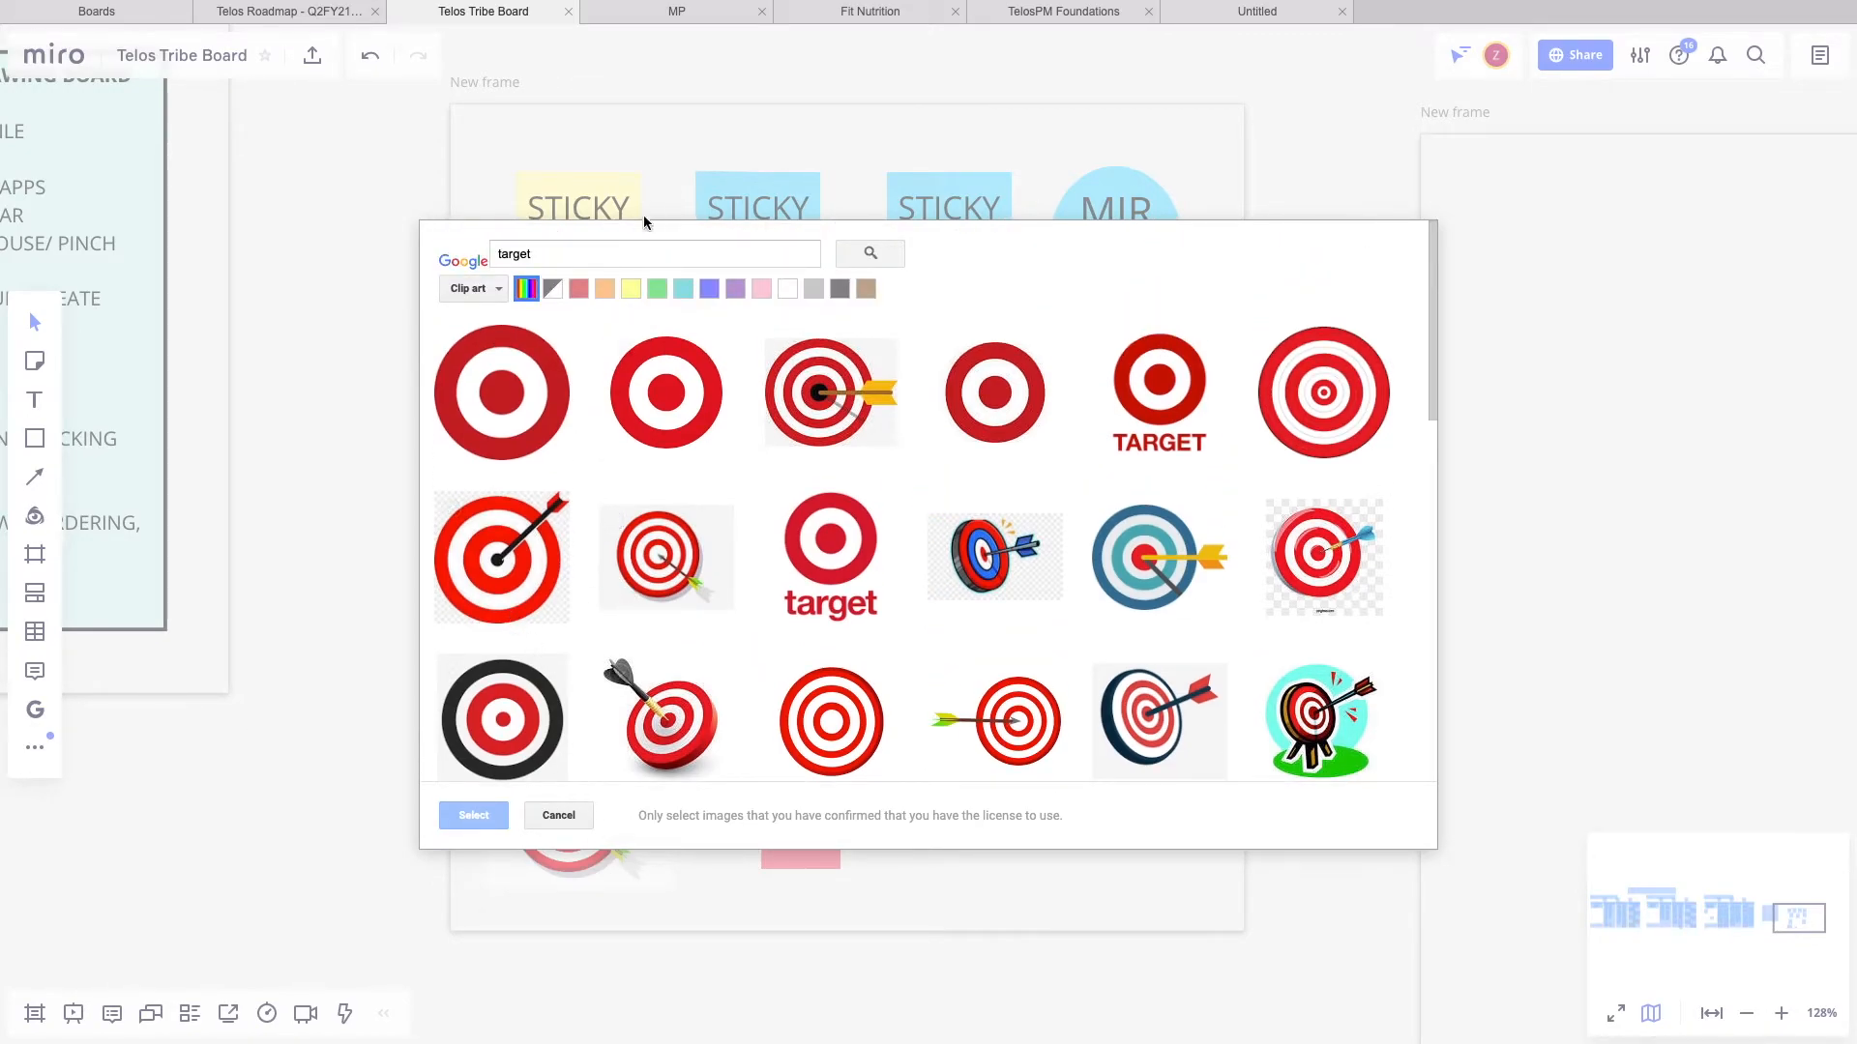
double_click(676, 252)
key(BackSpace)
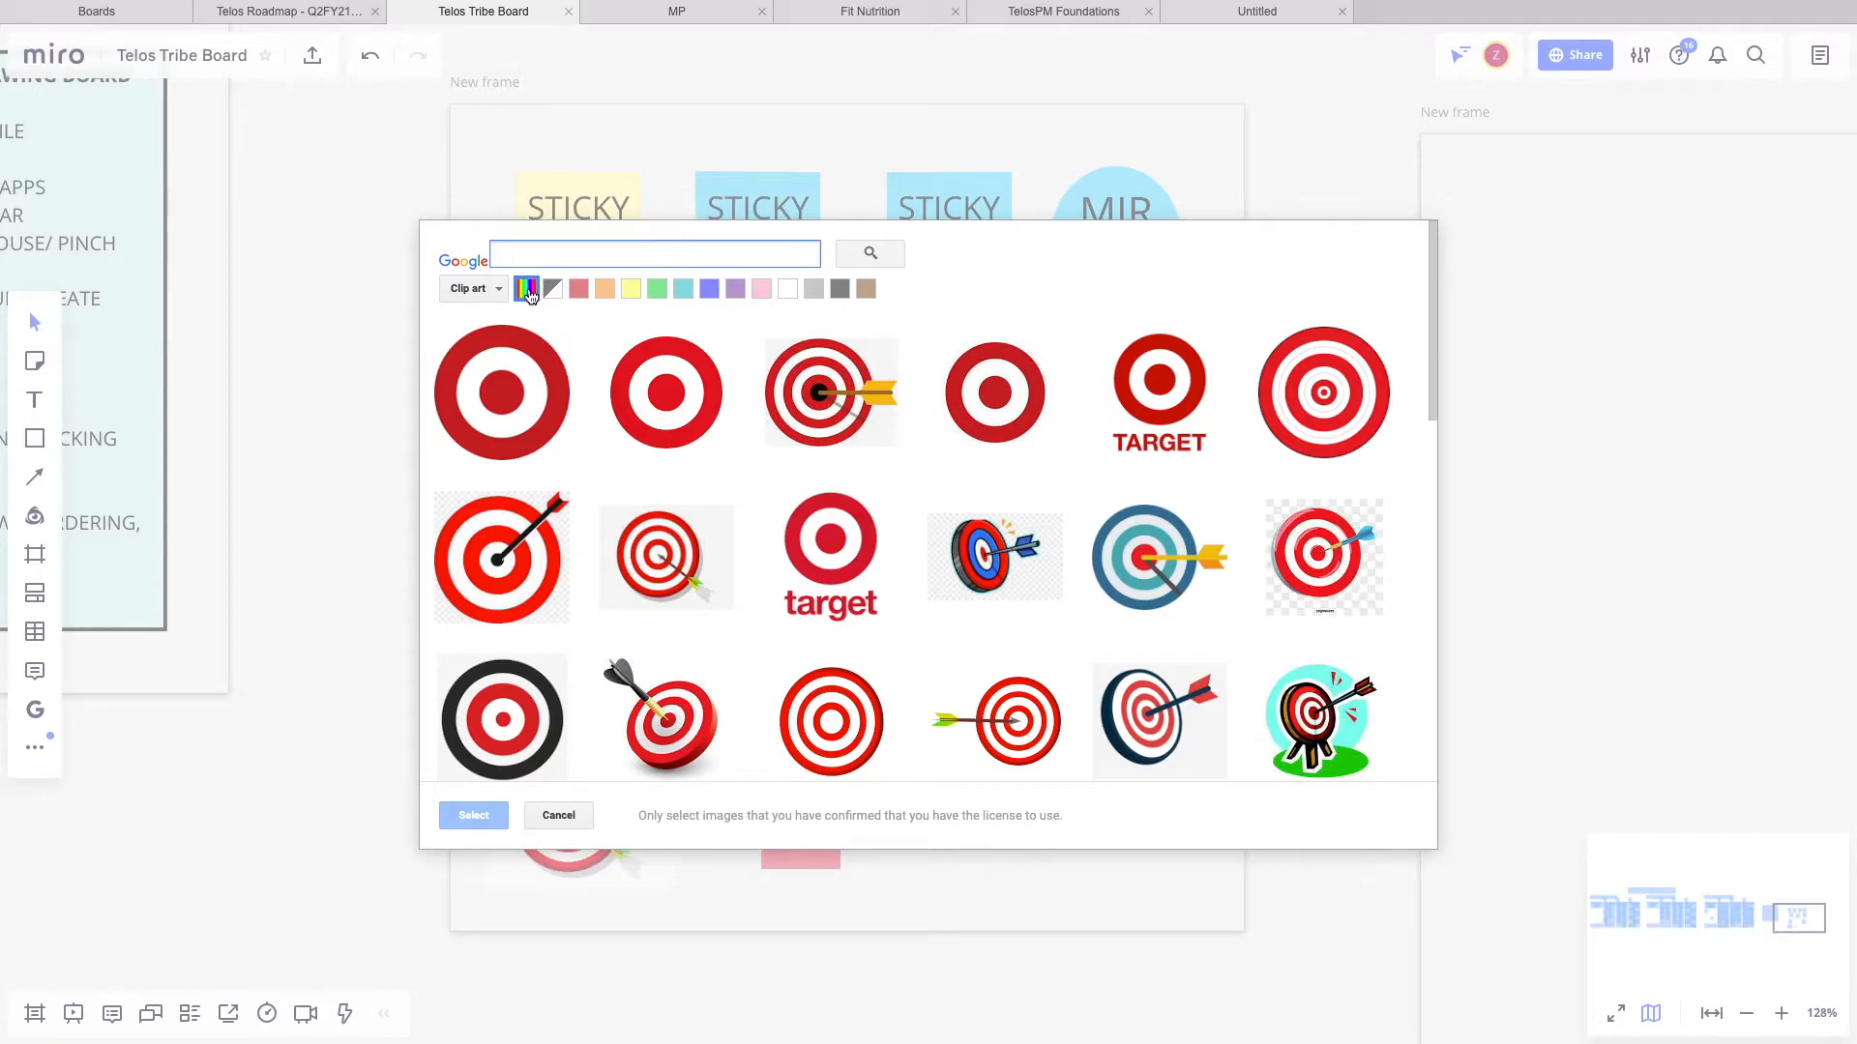
click(481, 290)
click(495, 323)
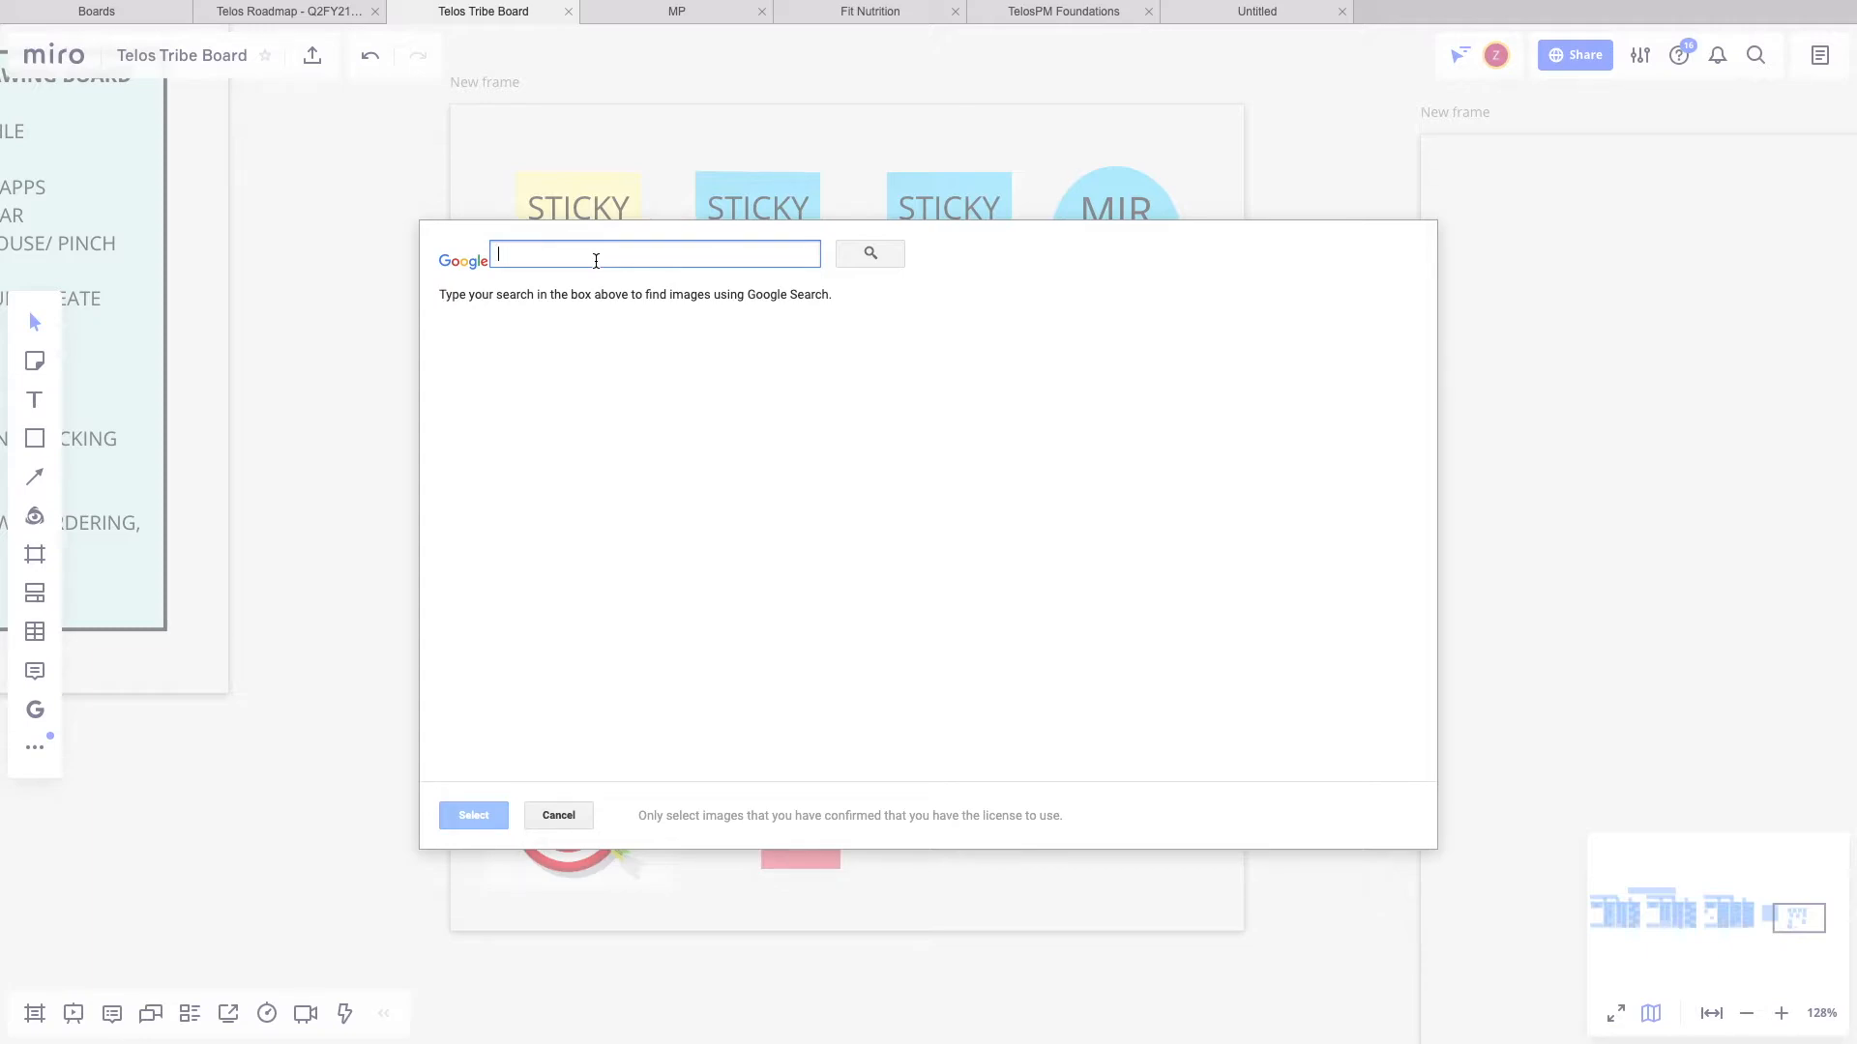
text(cats)
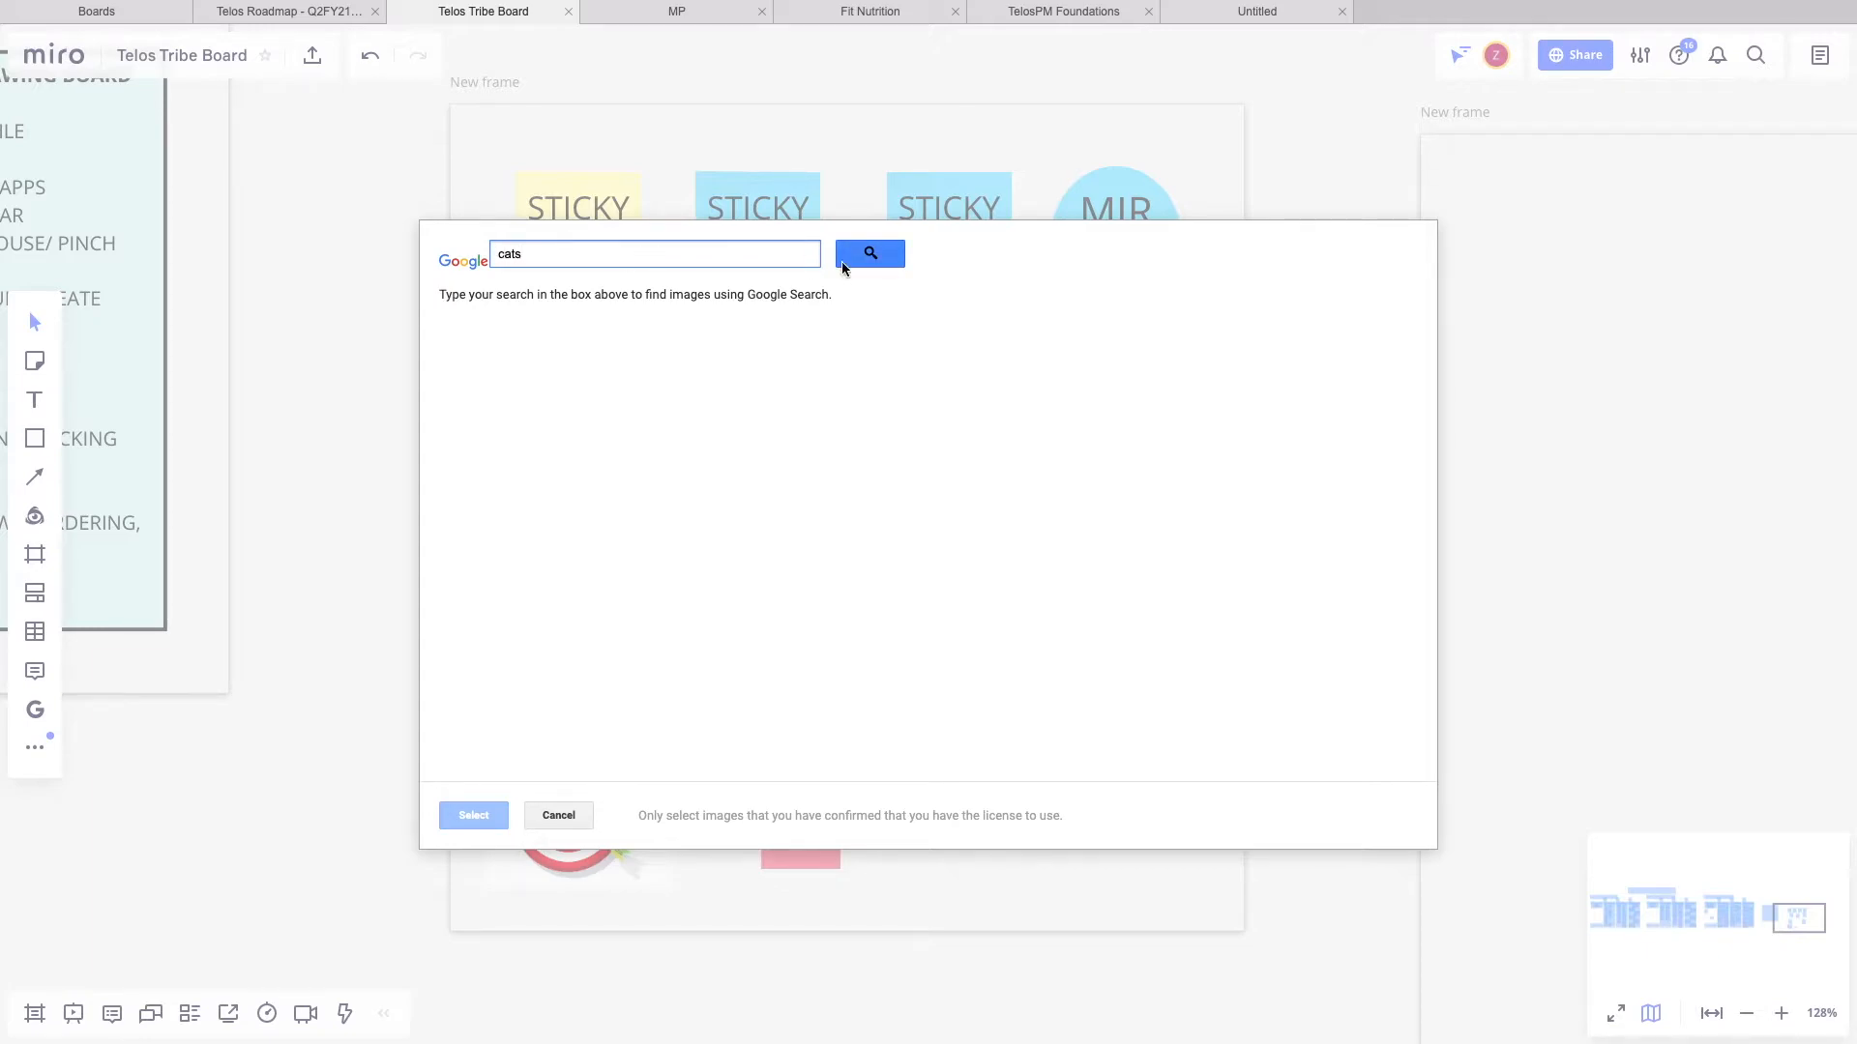
click(842, 265)
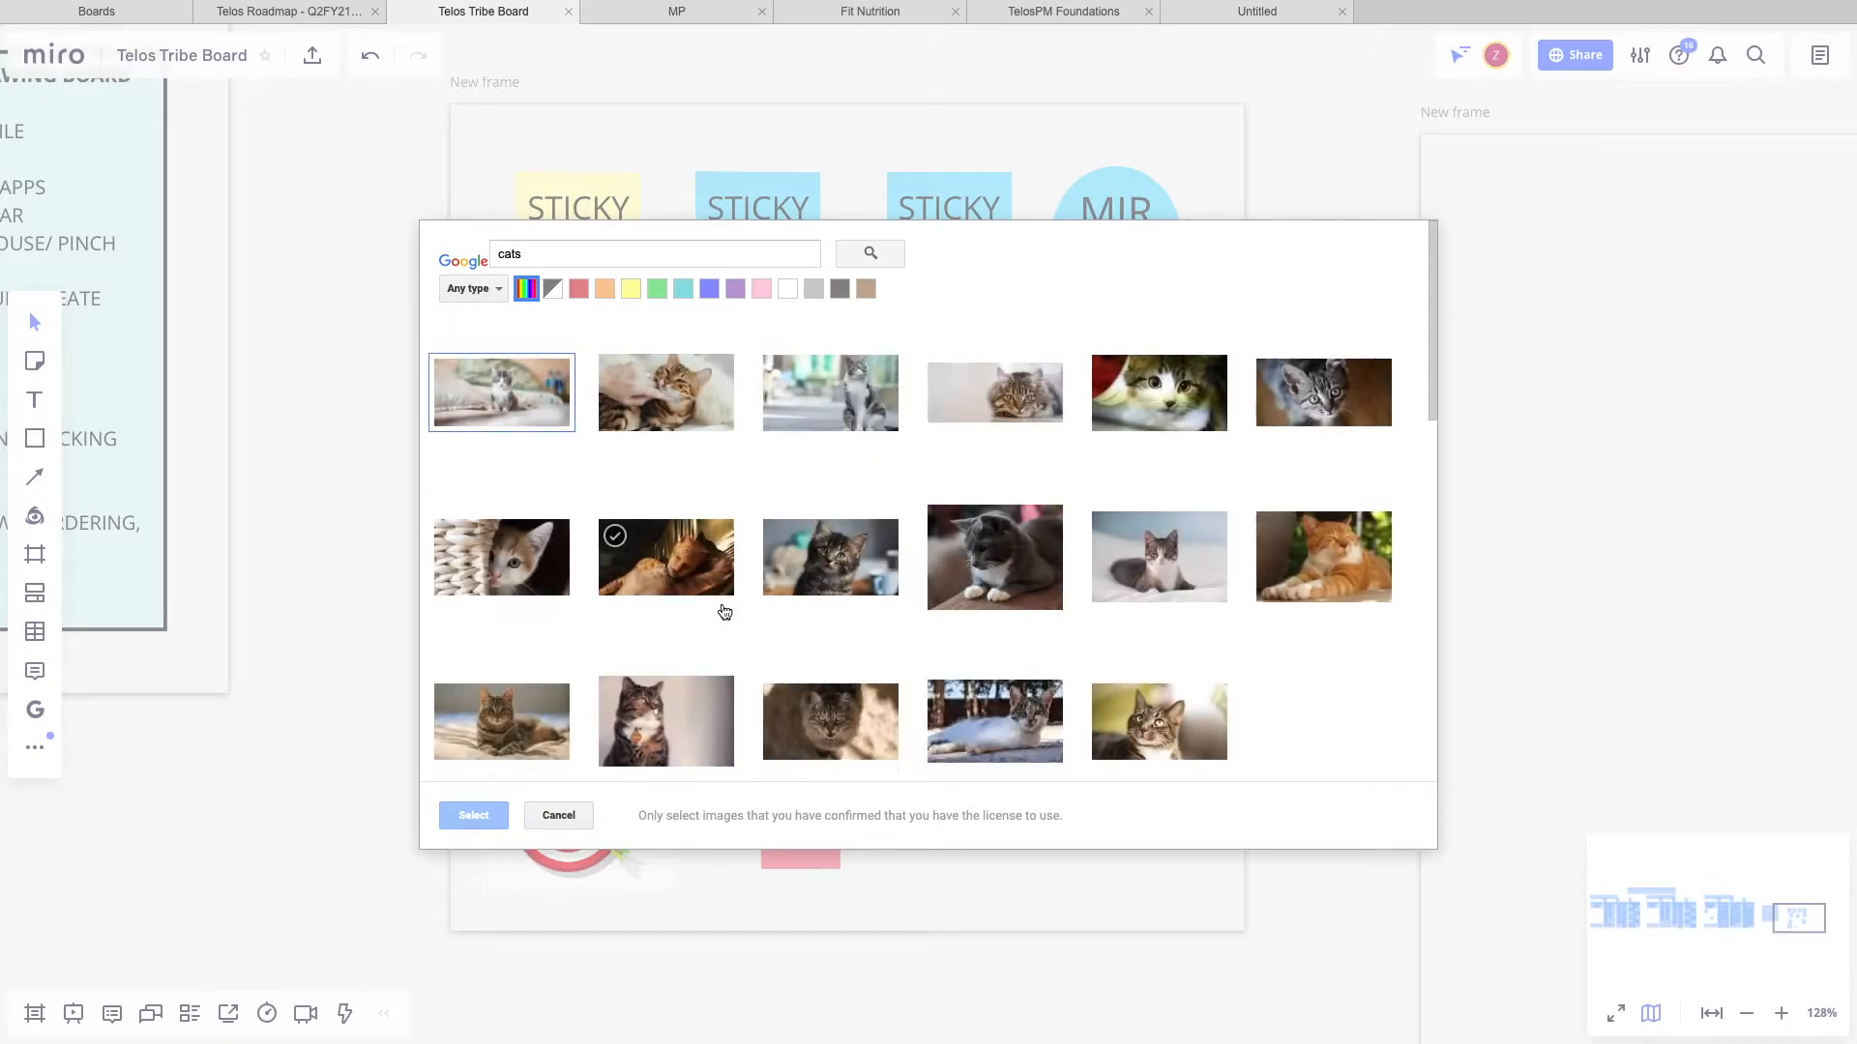
- Browse the cat images and filter them by clip art, by line drawing and finally by clip art again
scroll(724, 612, down, 5)
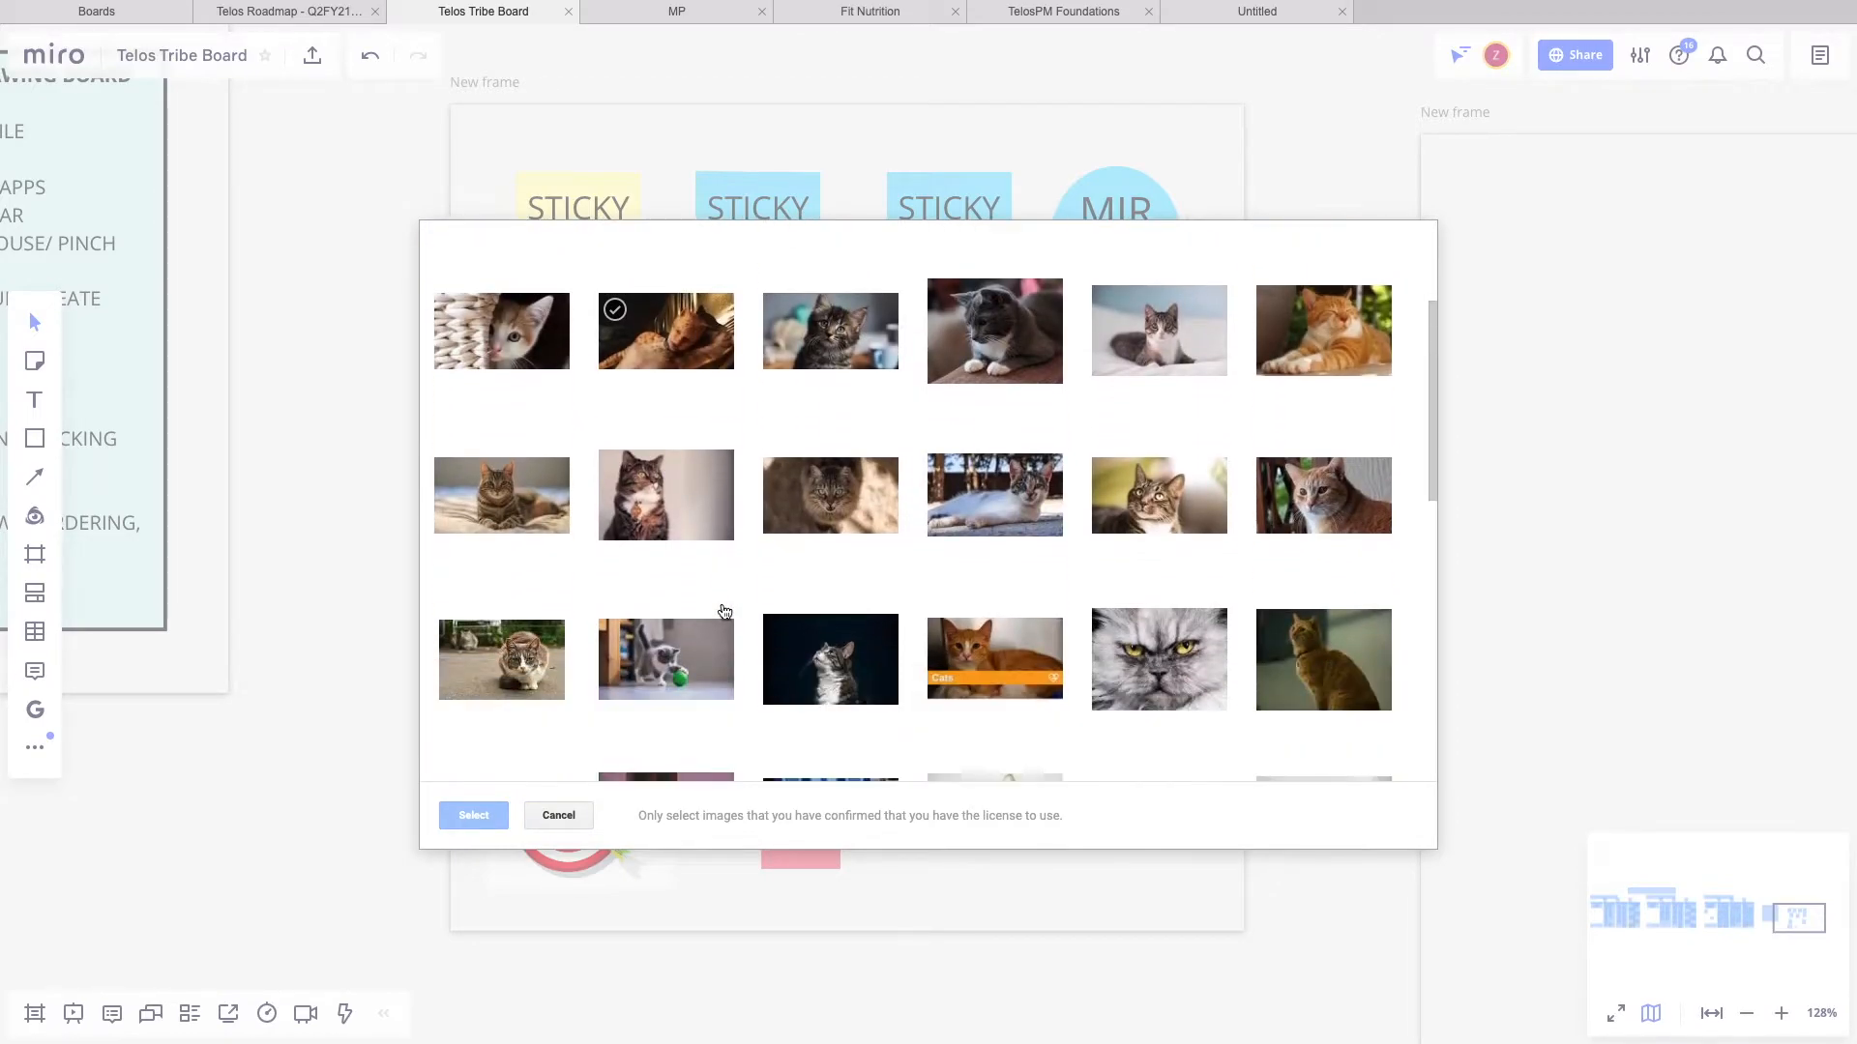
scroll(724, 612, down, 3)
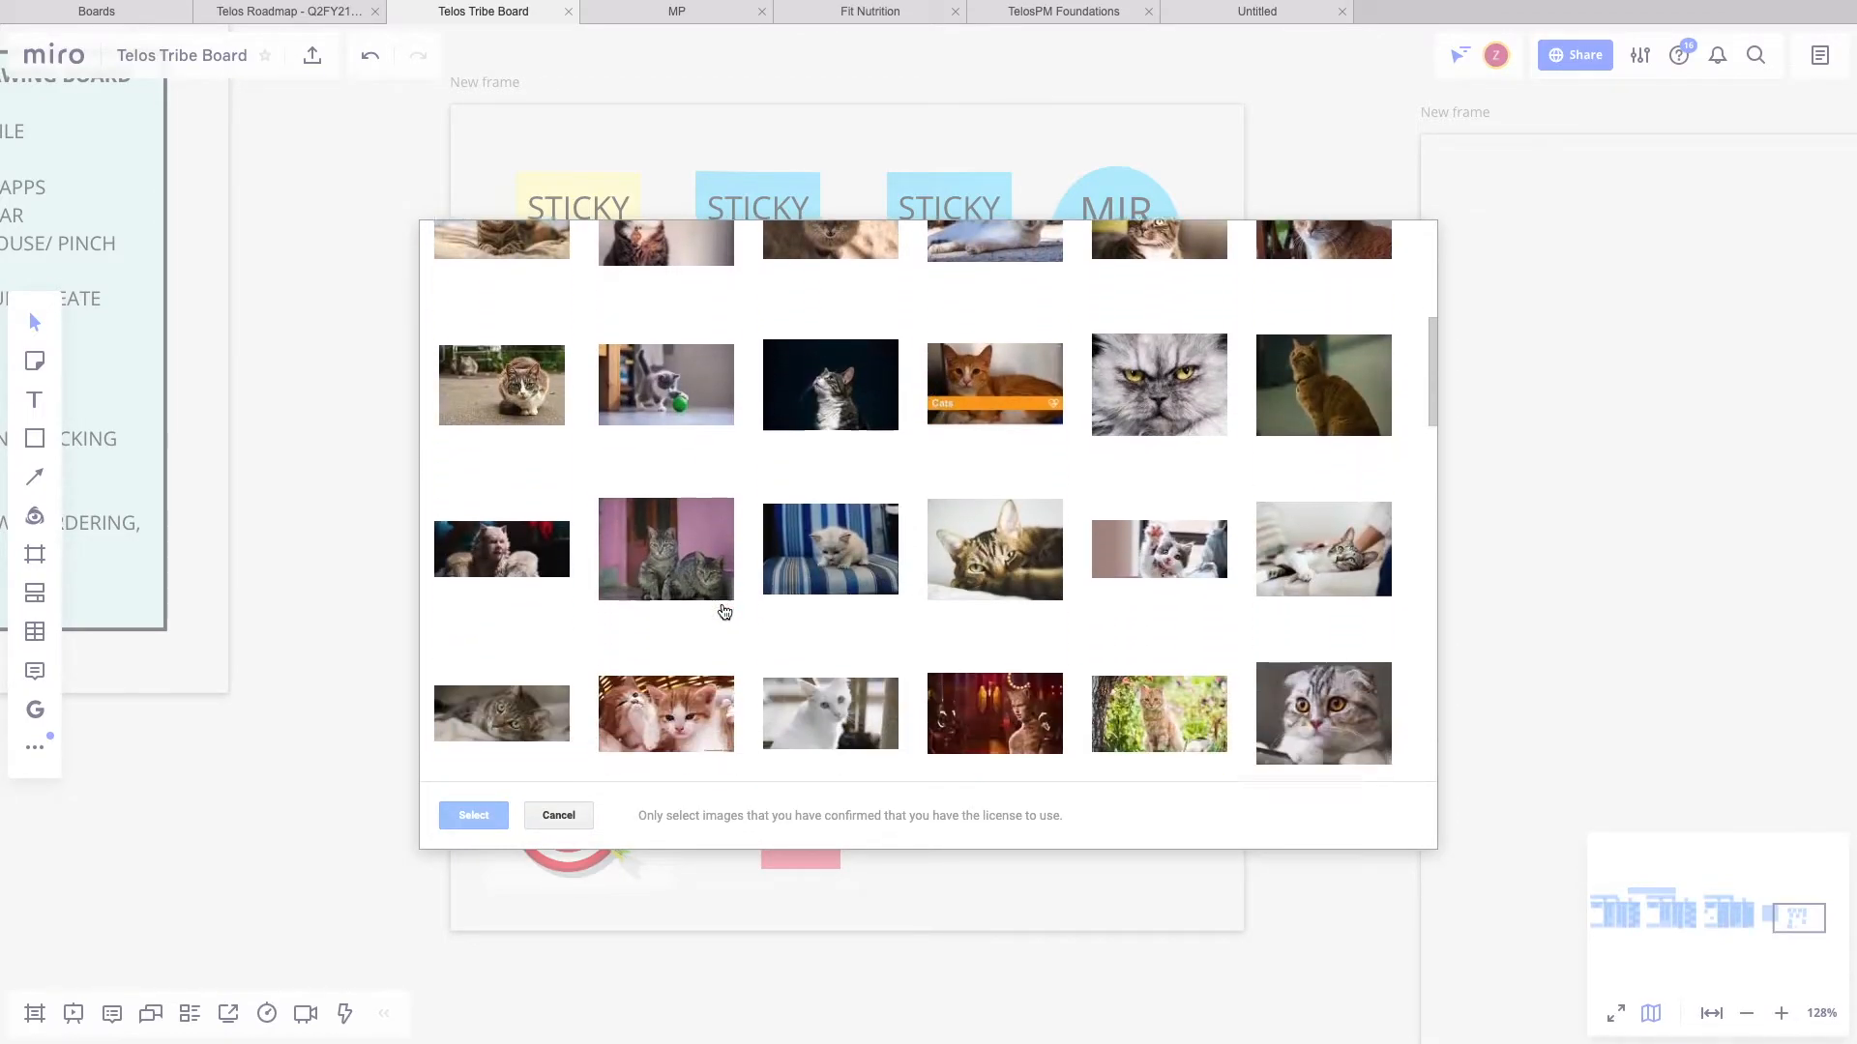
scroll(724, 612, up, 8)
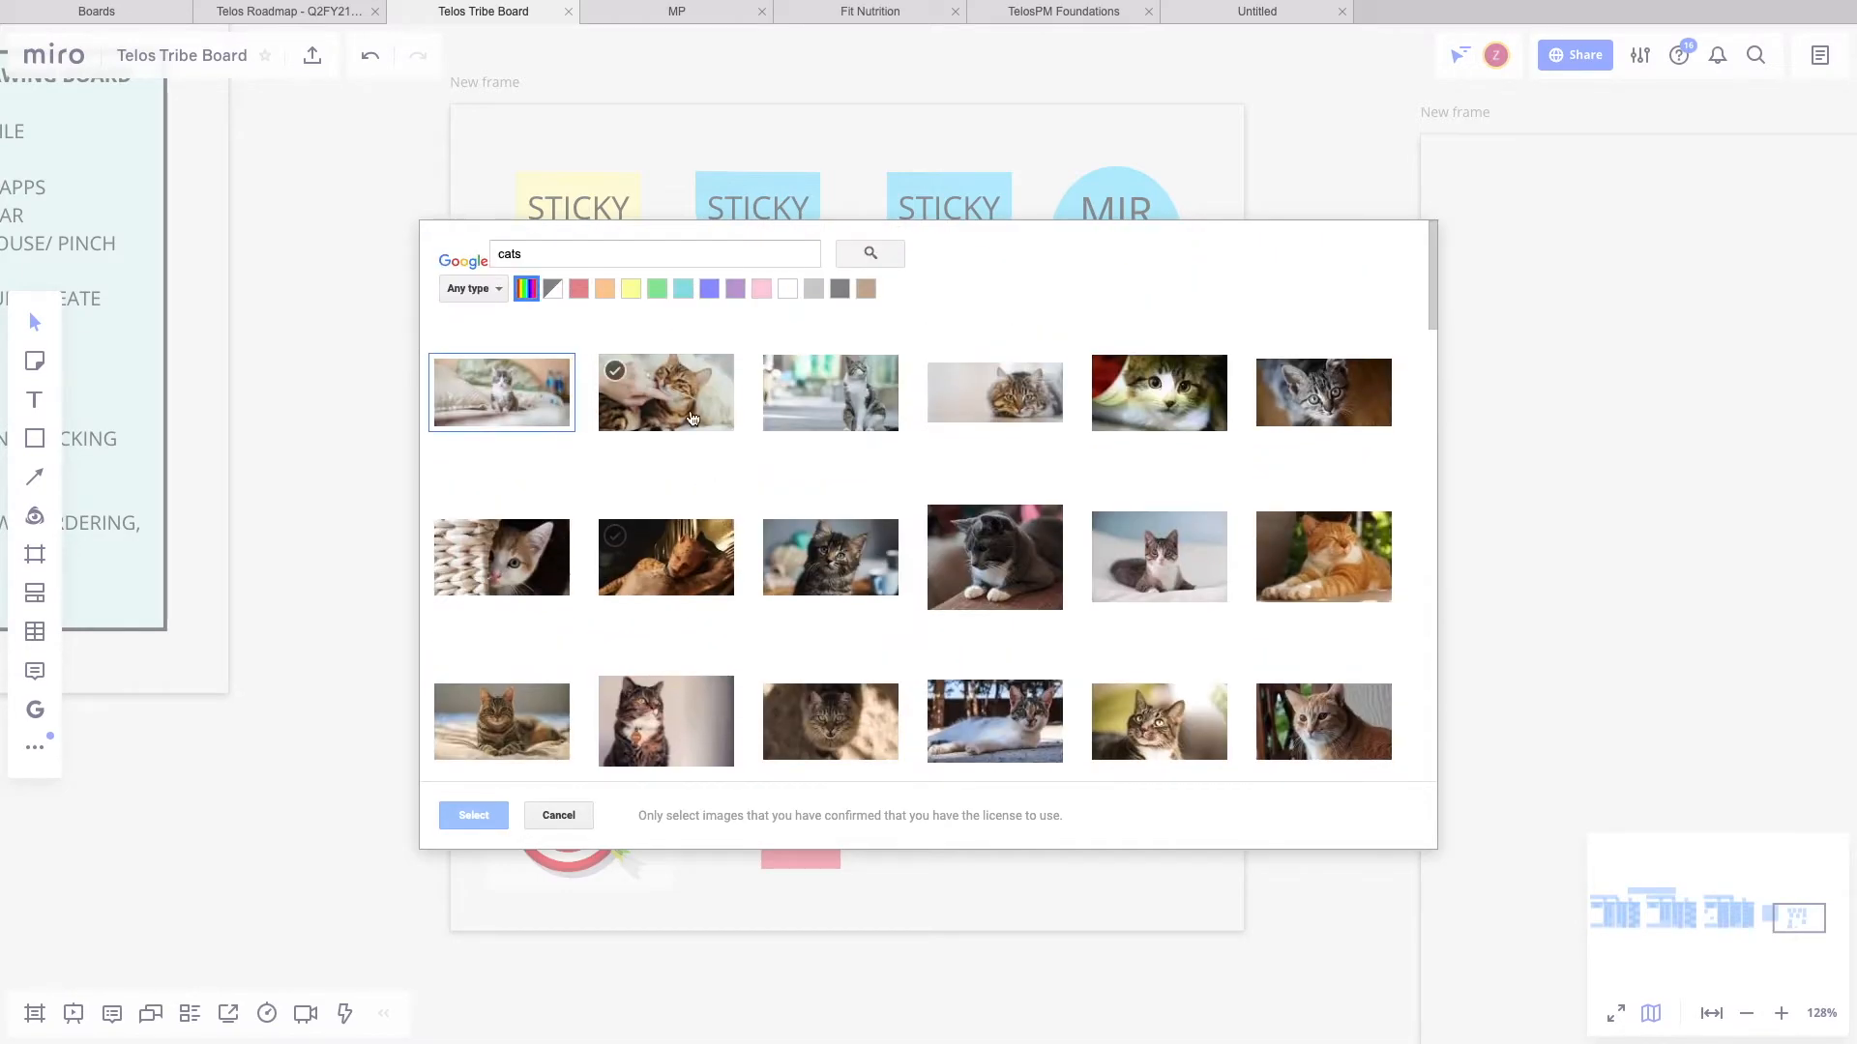
click(492, 300)
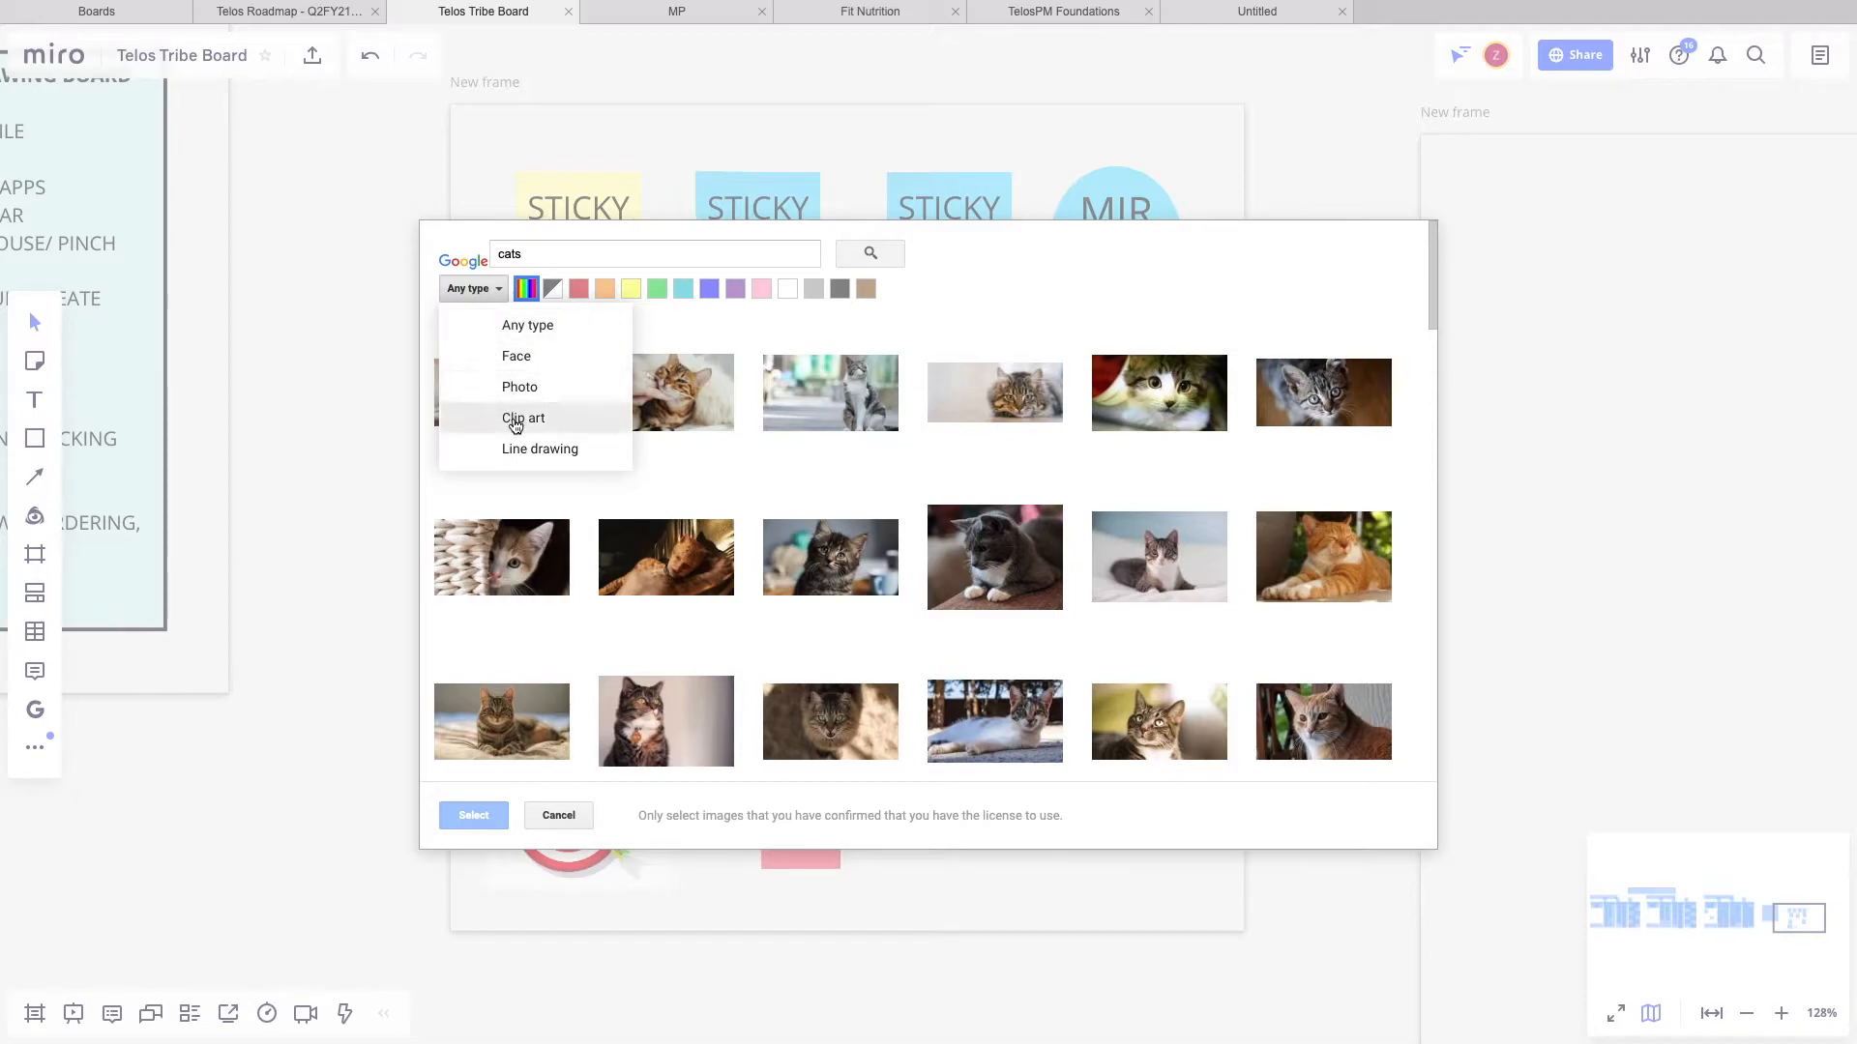
click(517, 417)
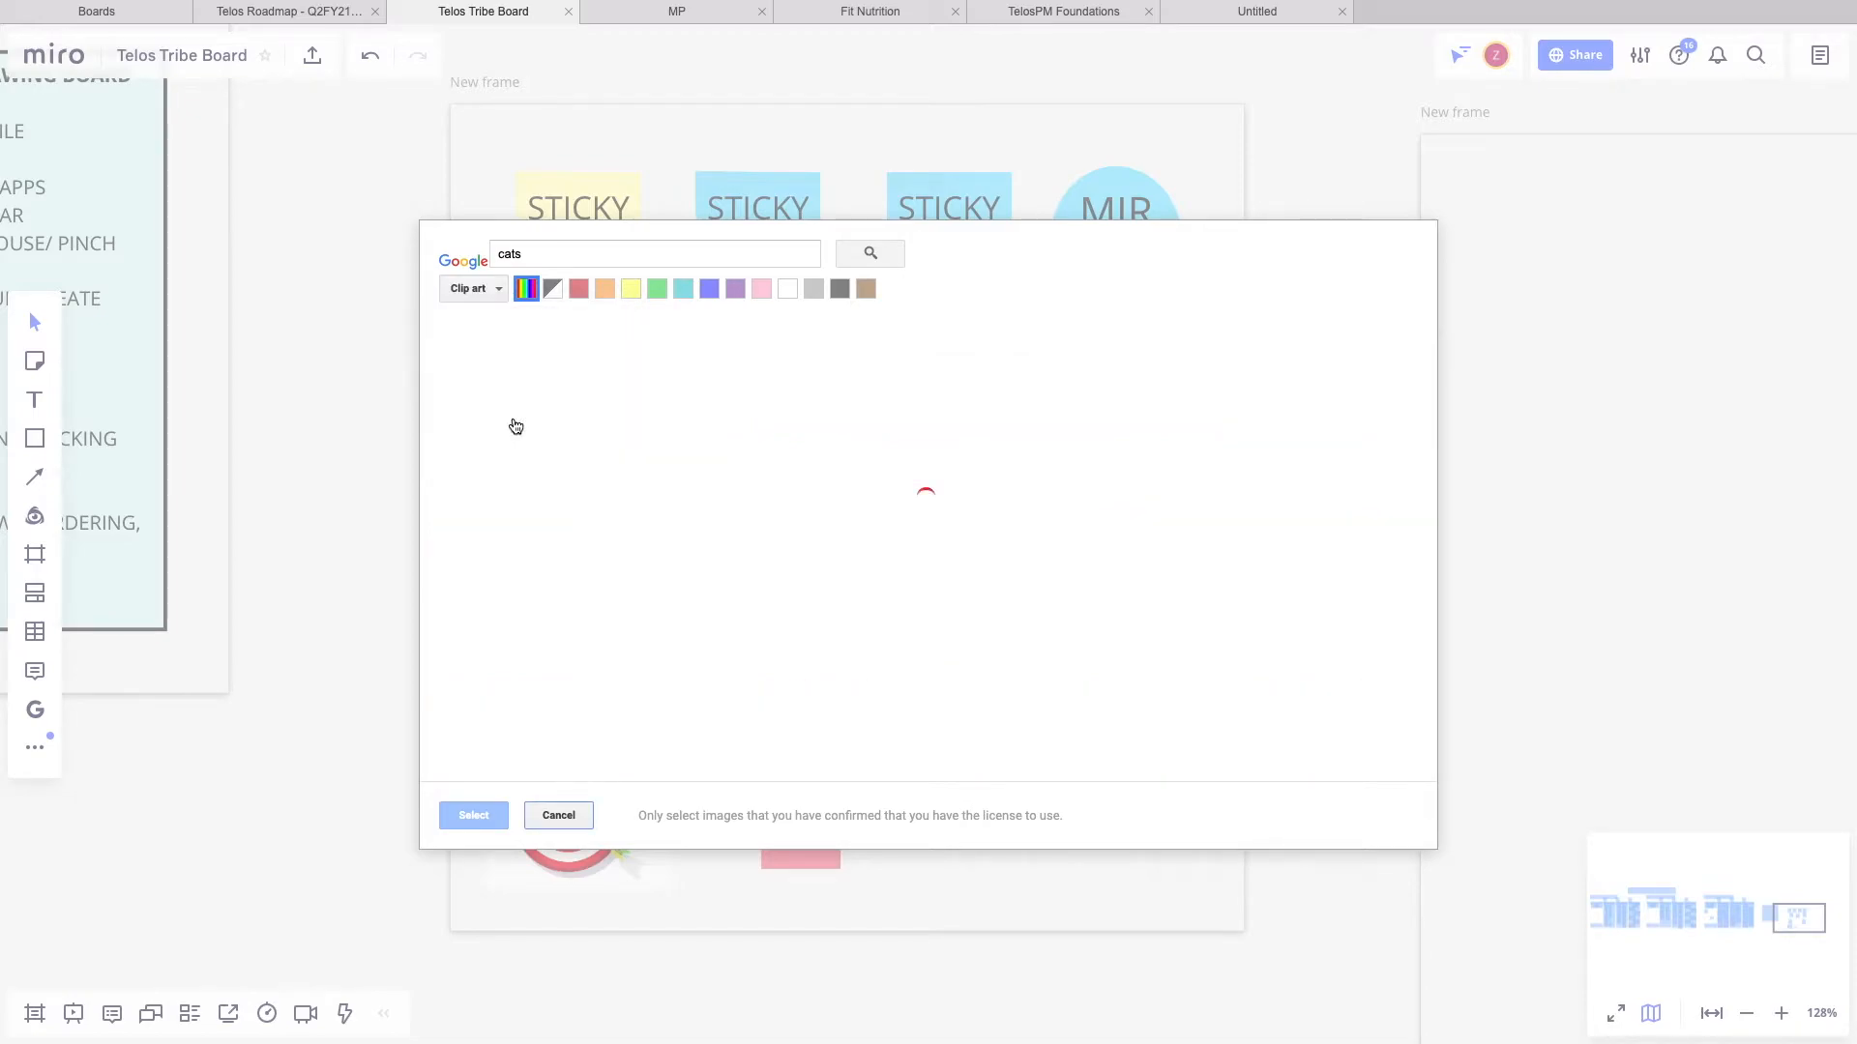
click(486, 290)
click(489, 455)
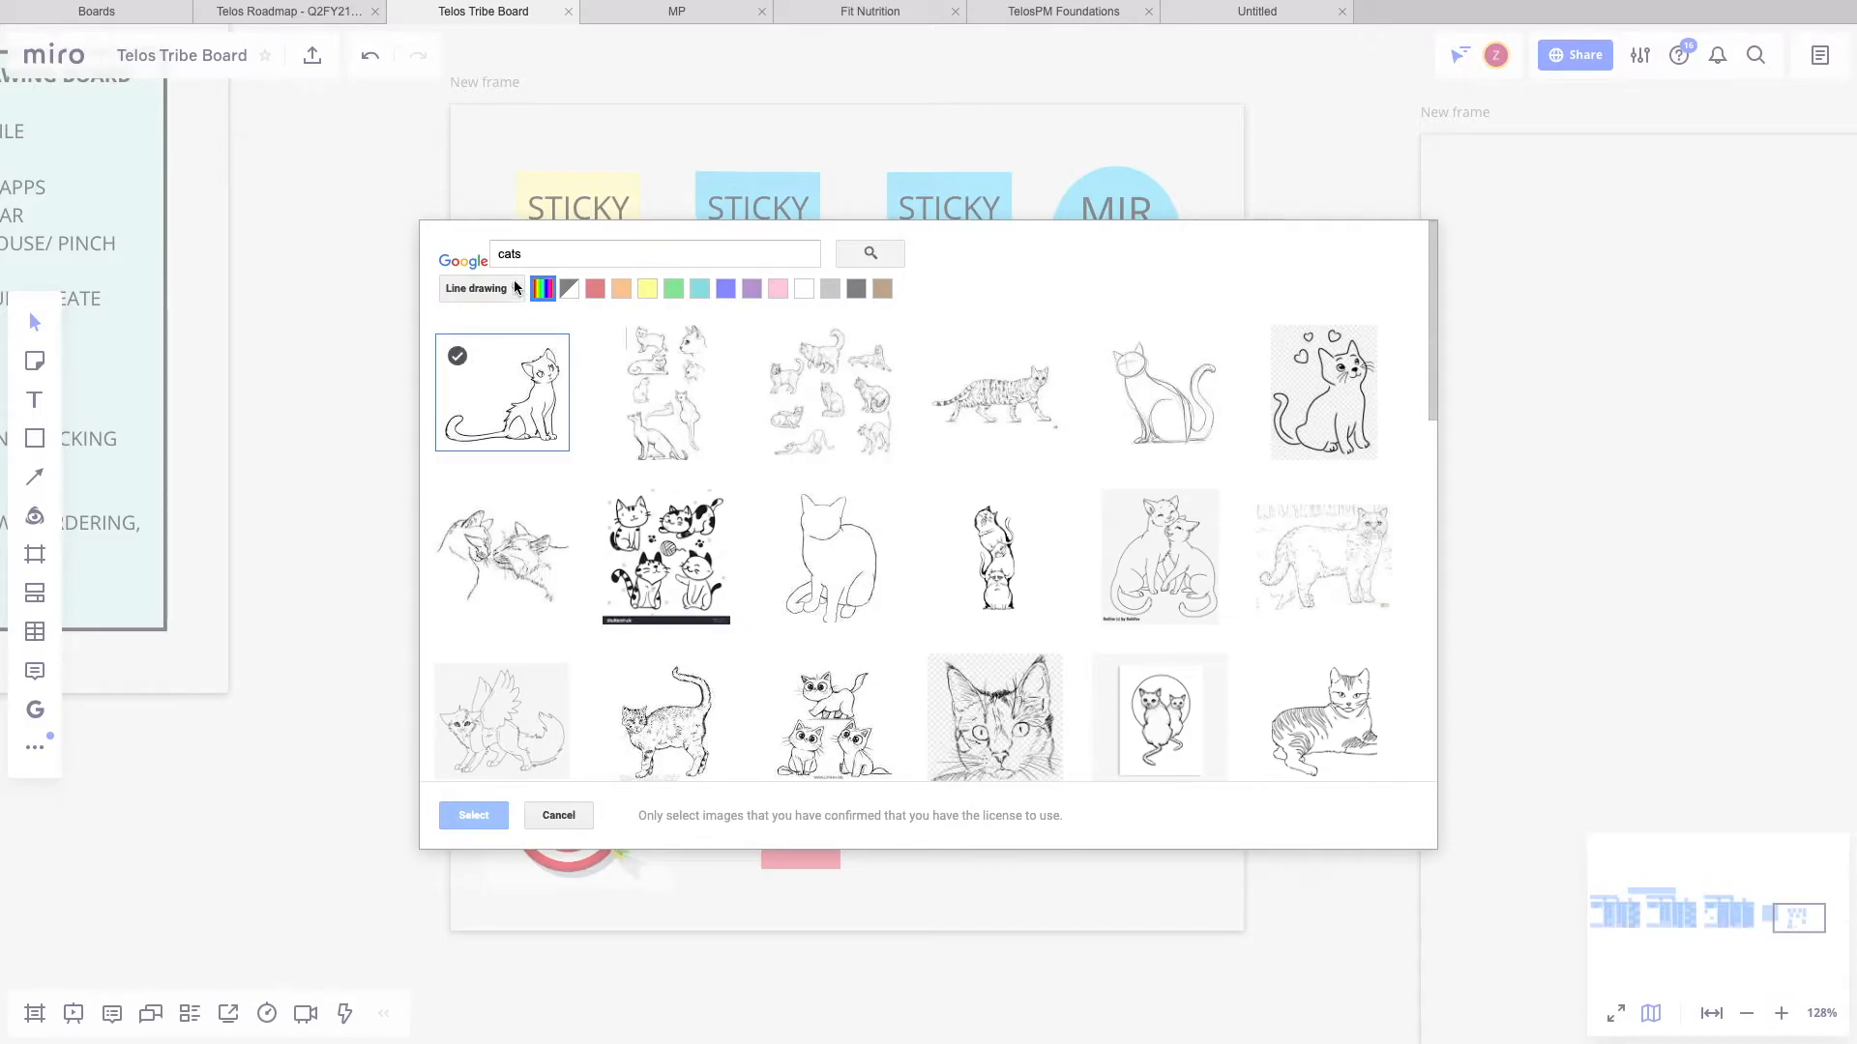
click(481, 289)
click(522, 419)
- Search the clip art images for "chart" and browse the results for a pie chart
click(586, 251)
text(ca)
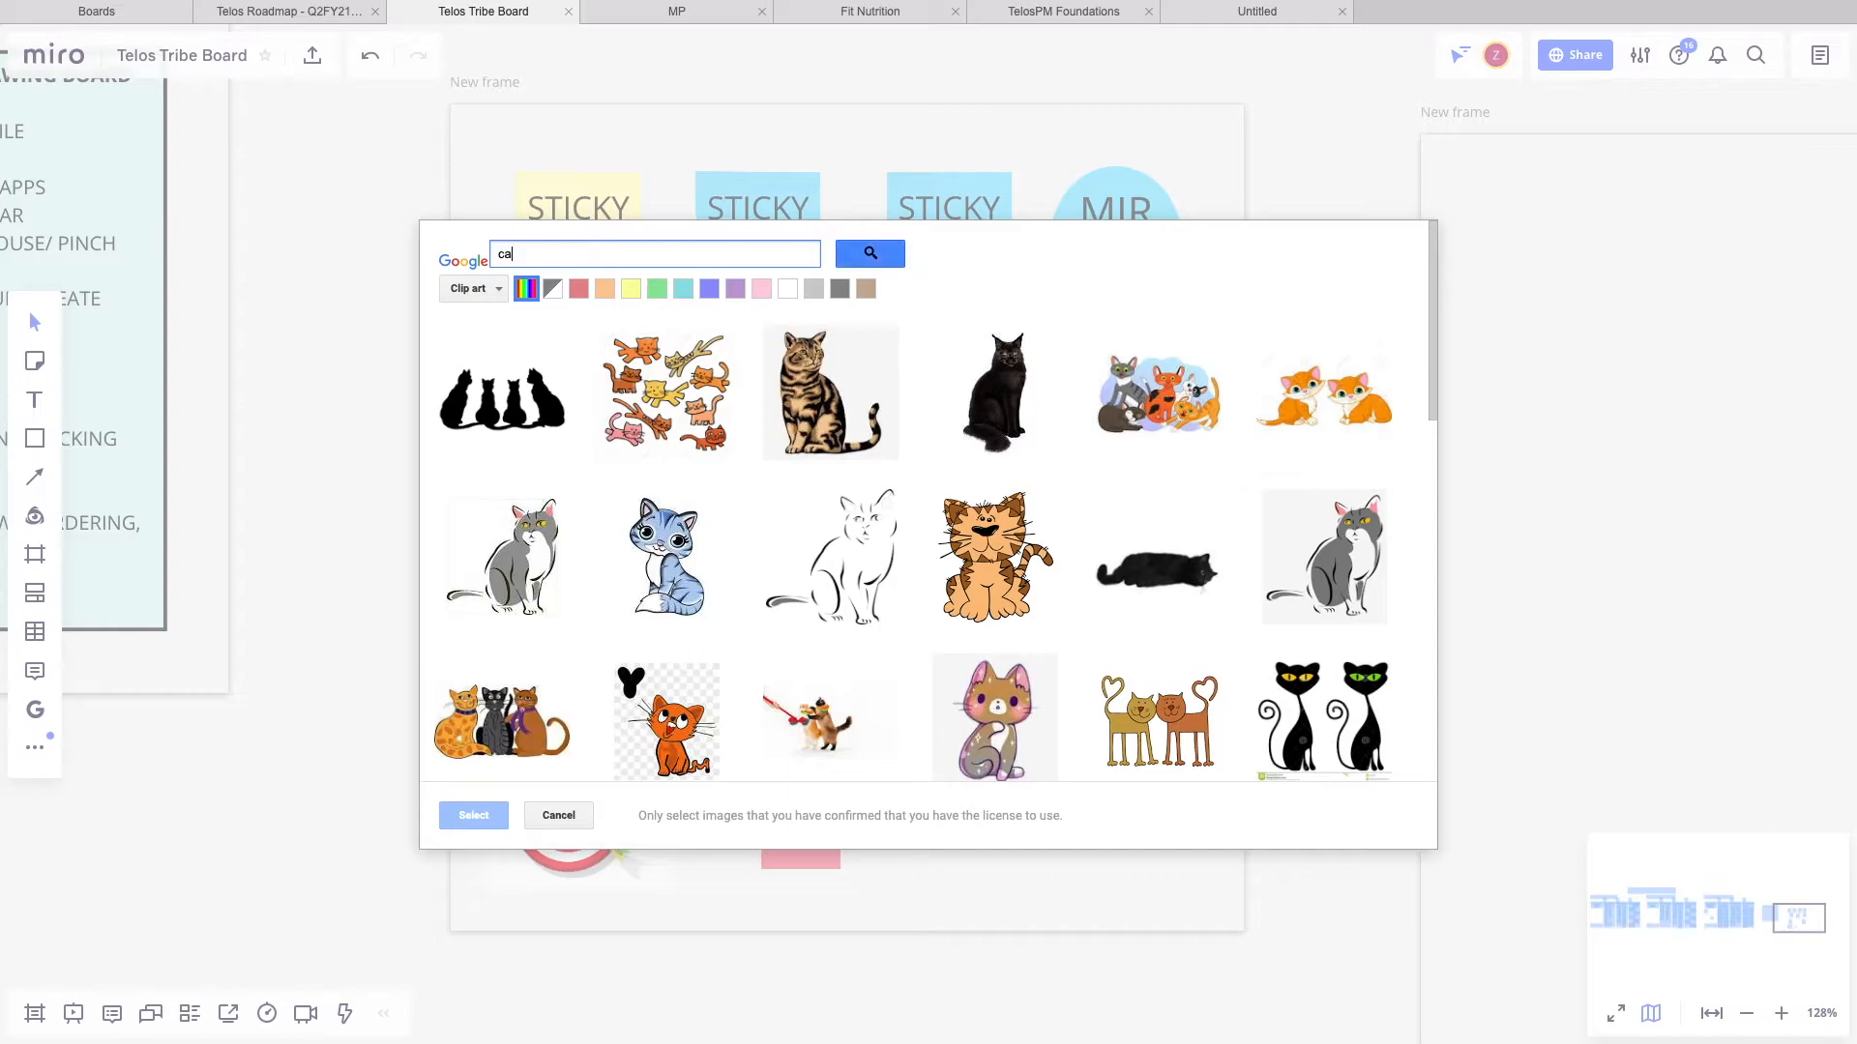
key(Return)
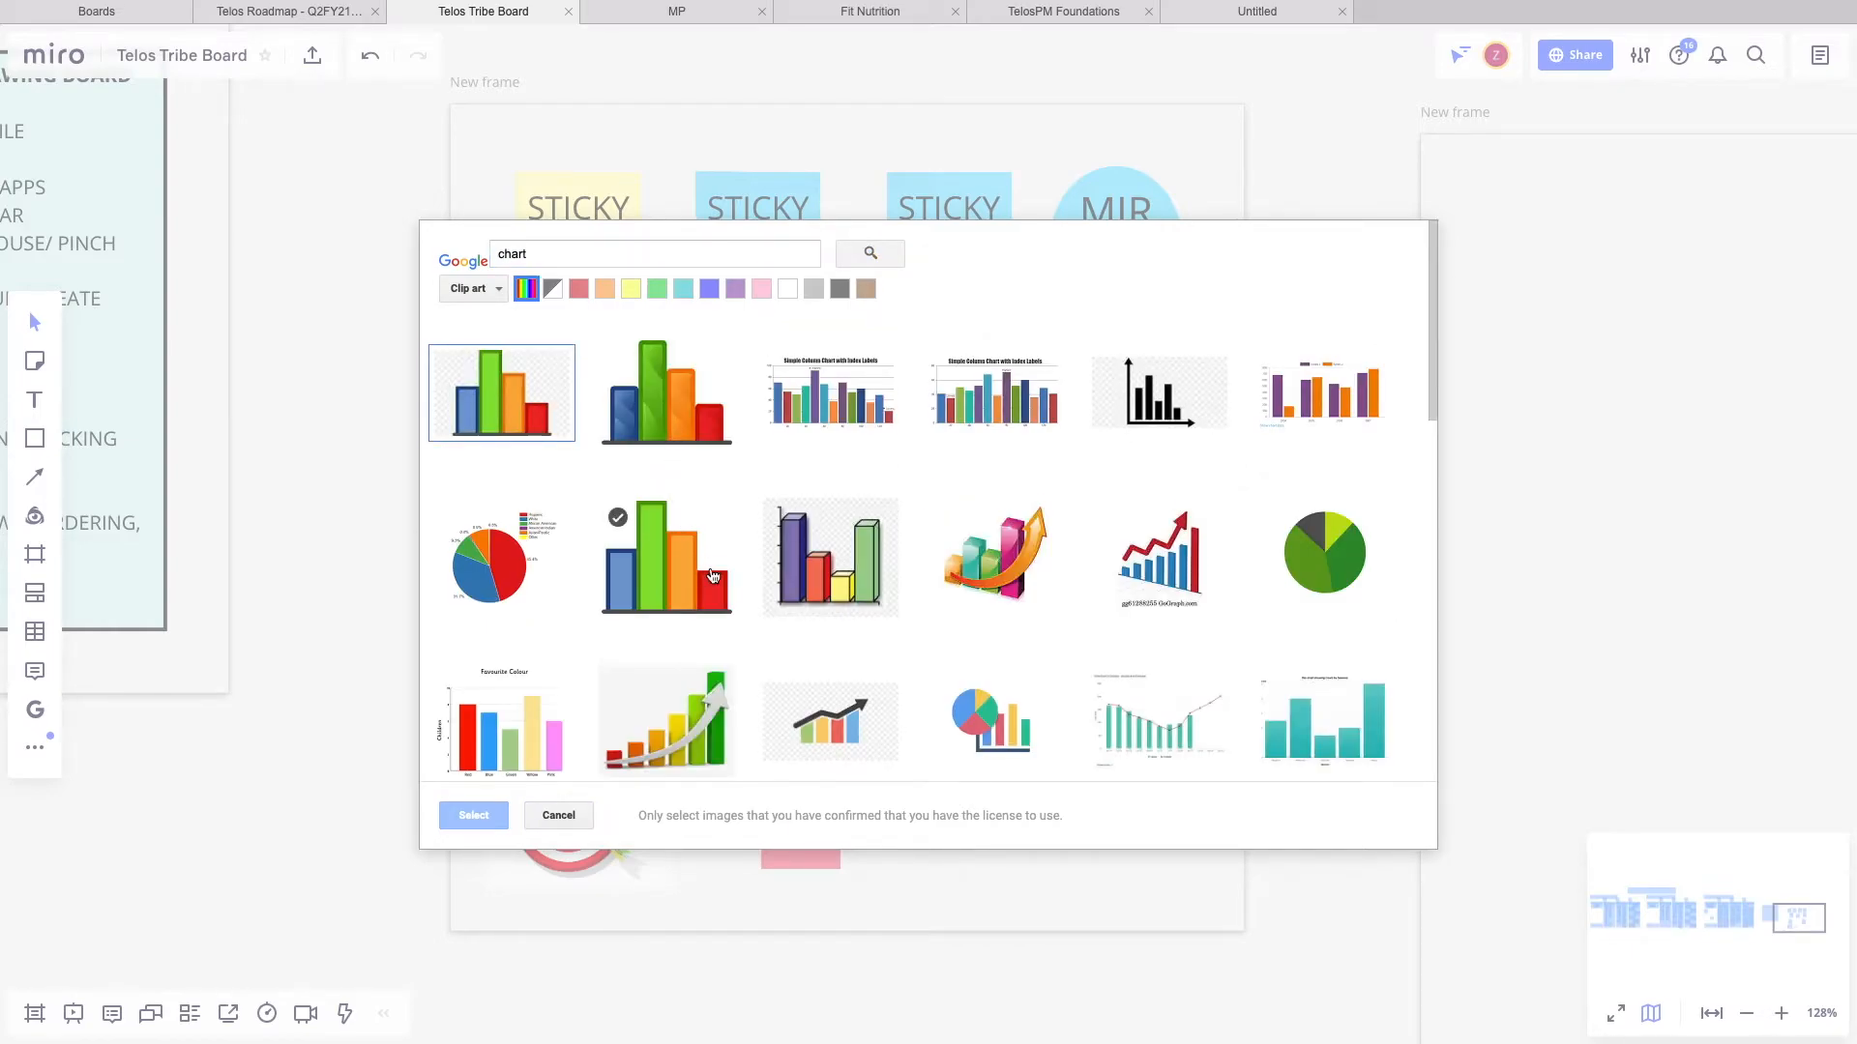
scroll(910, 495, down, 4)
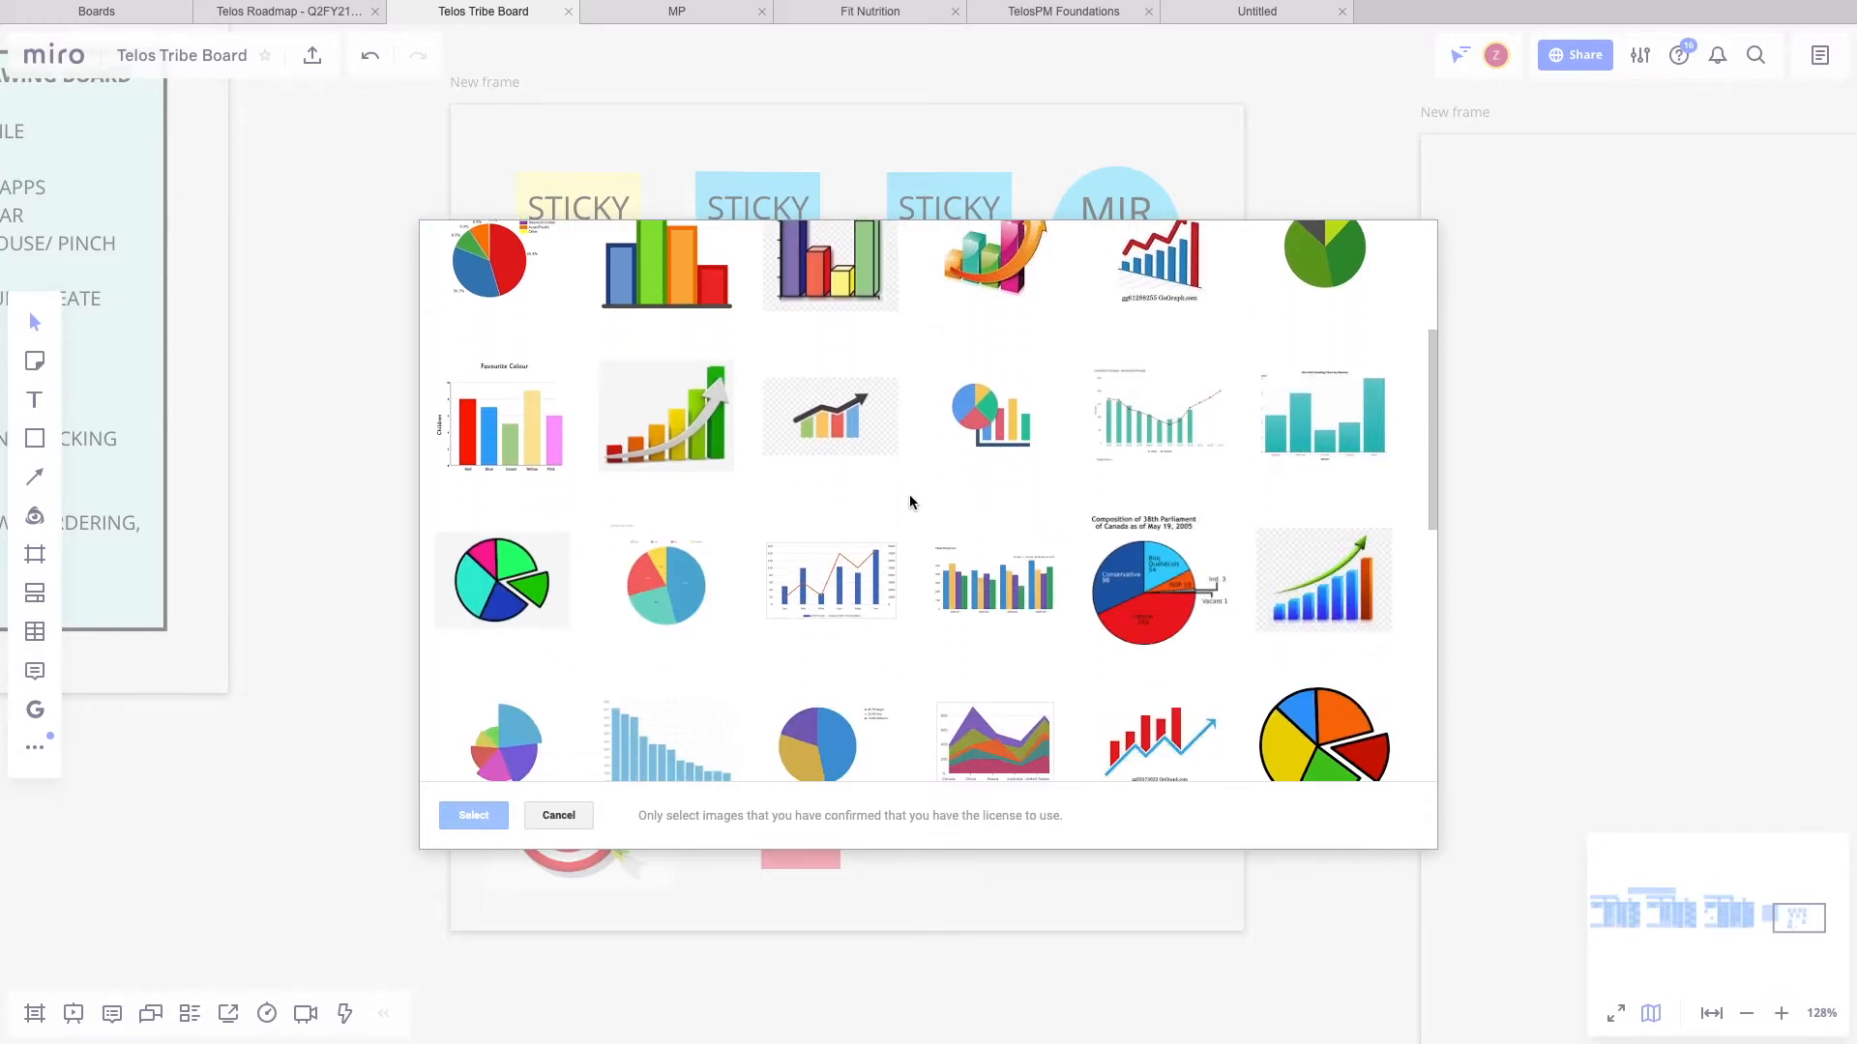
scroll(909, 495, up, 5)
scroll(799, 540, down, 3)
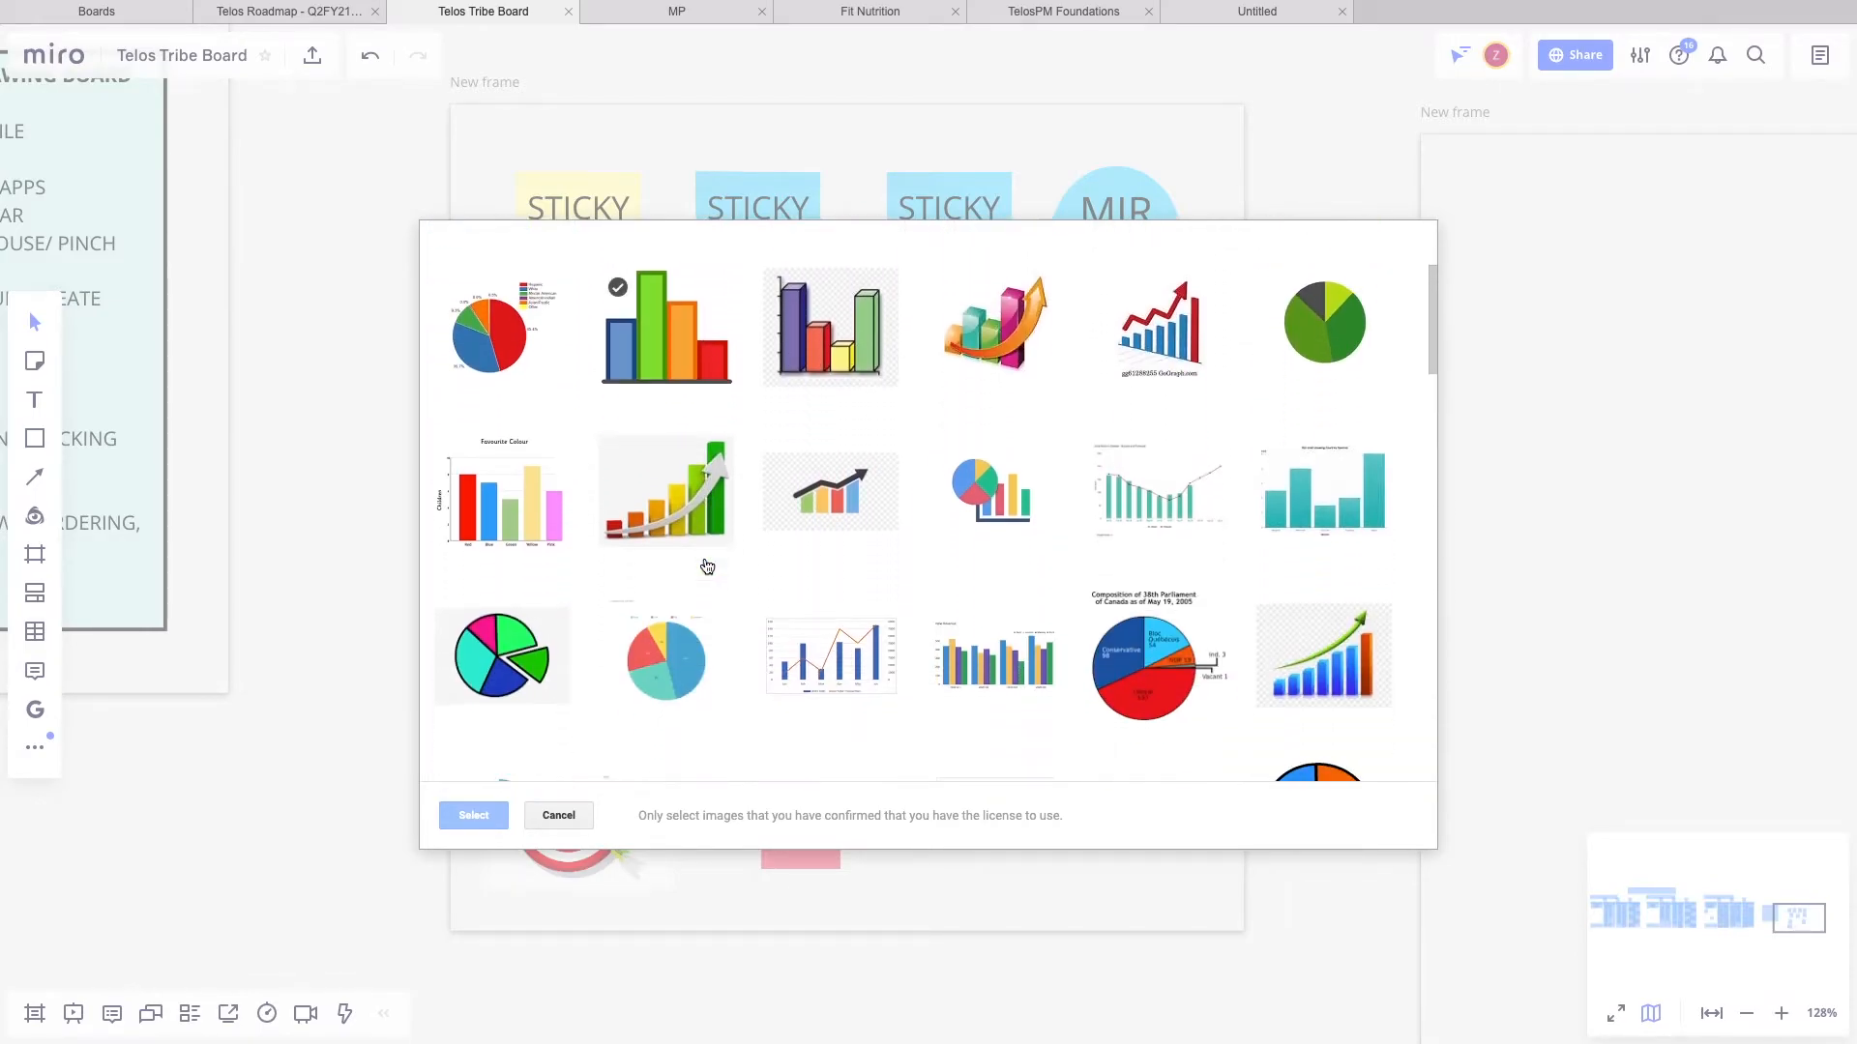
scroll(799, 540, down, 1)
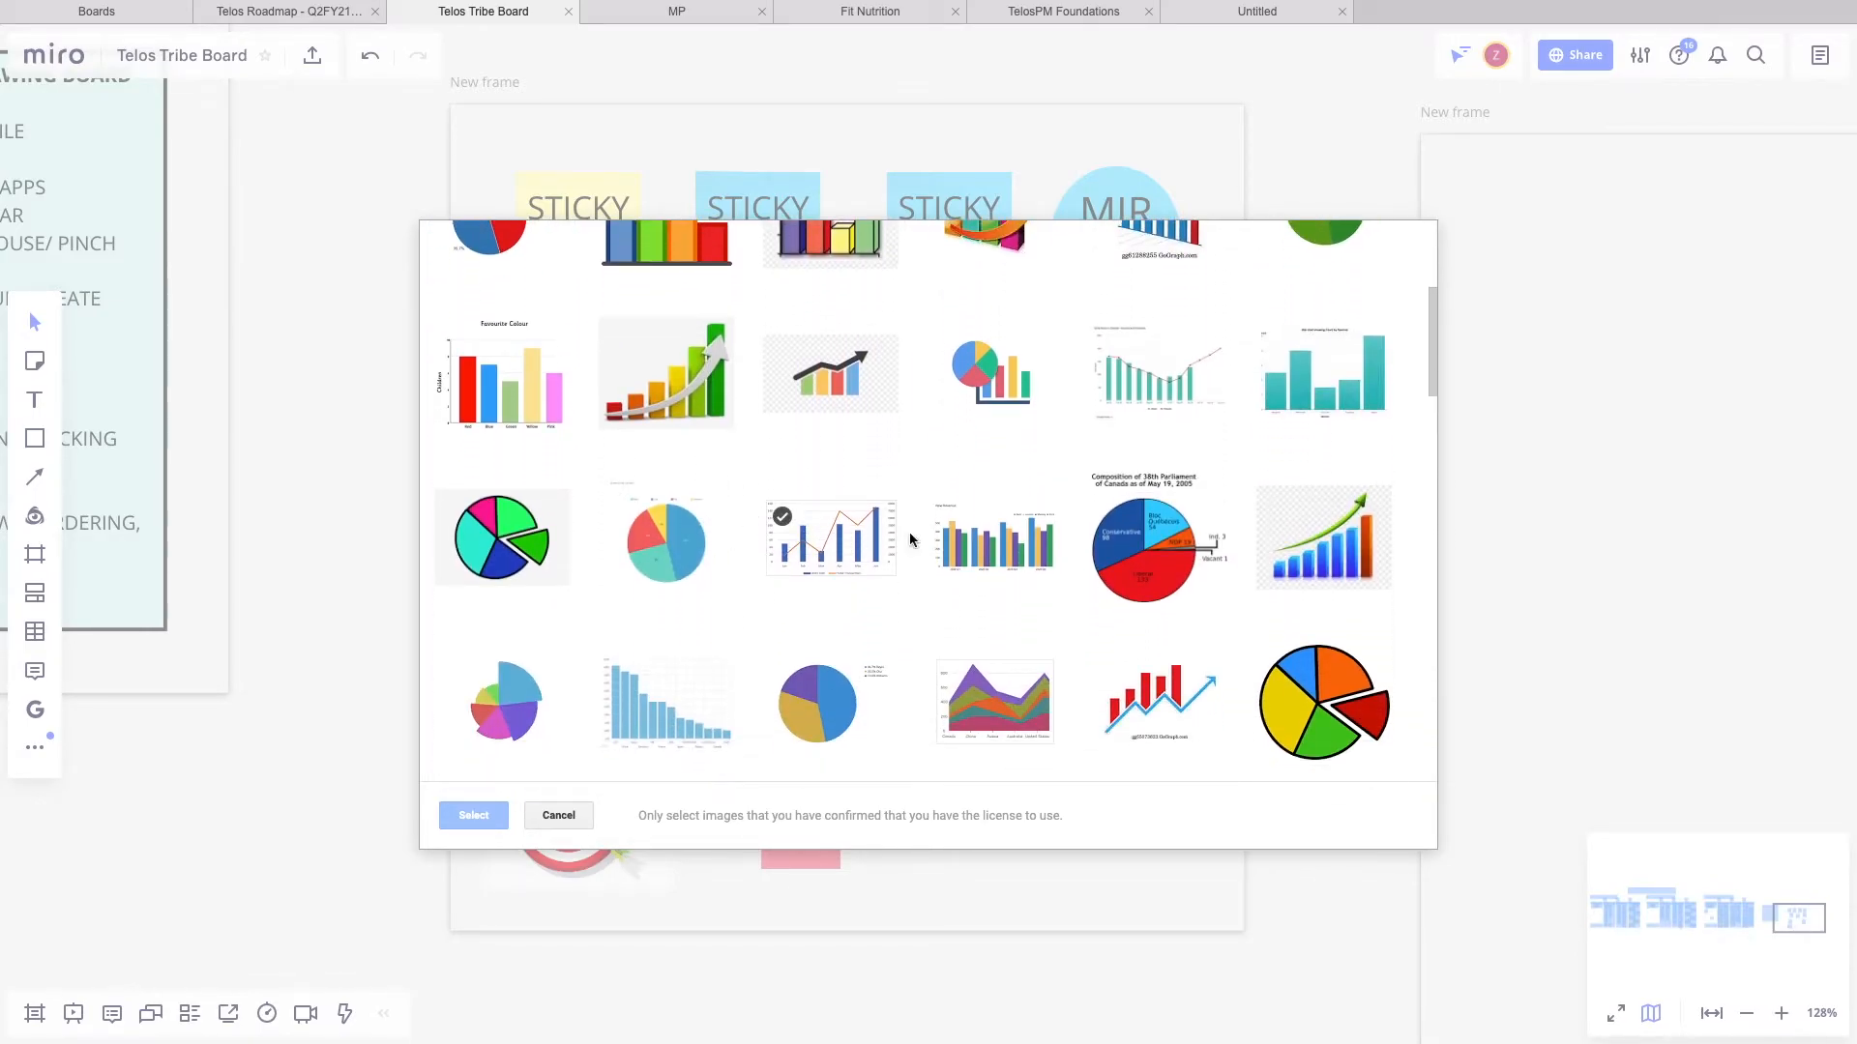
- Insert the five-colour pie chart with the detached red slice, shrink it and place it between the TELOS and green notes
click(1333, 715)
click(490, 815)
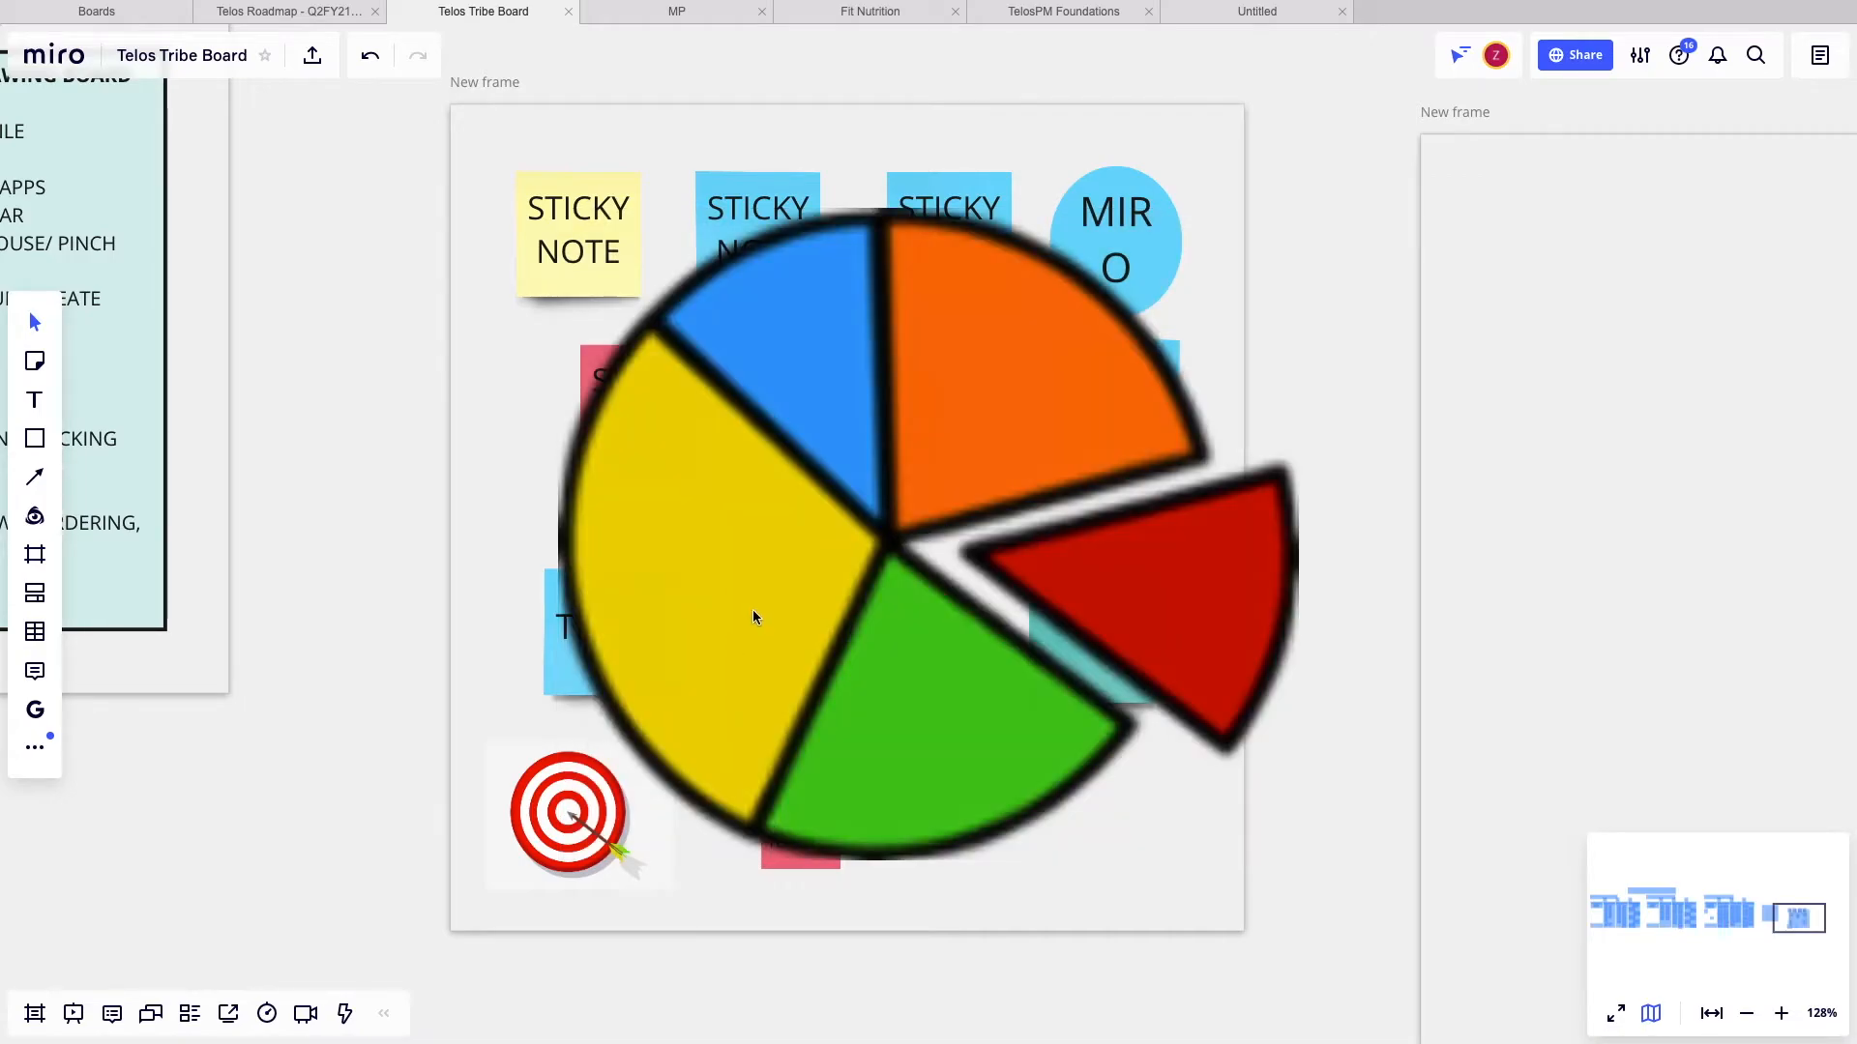
click(753, 604)
drag(565, 203, 1119, 696)
drag(1134, 804, 853, 721)
click(984, 840)
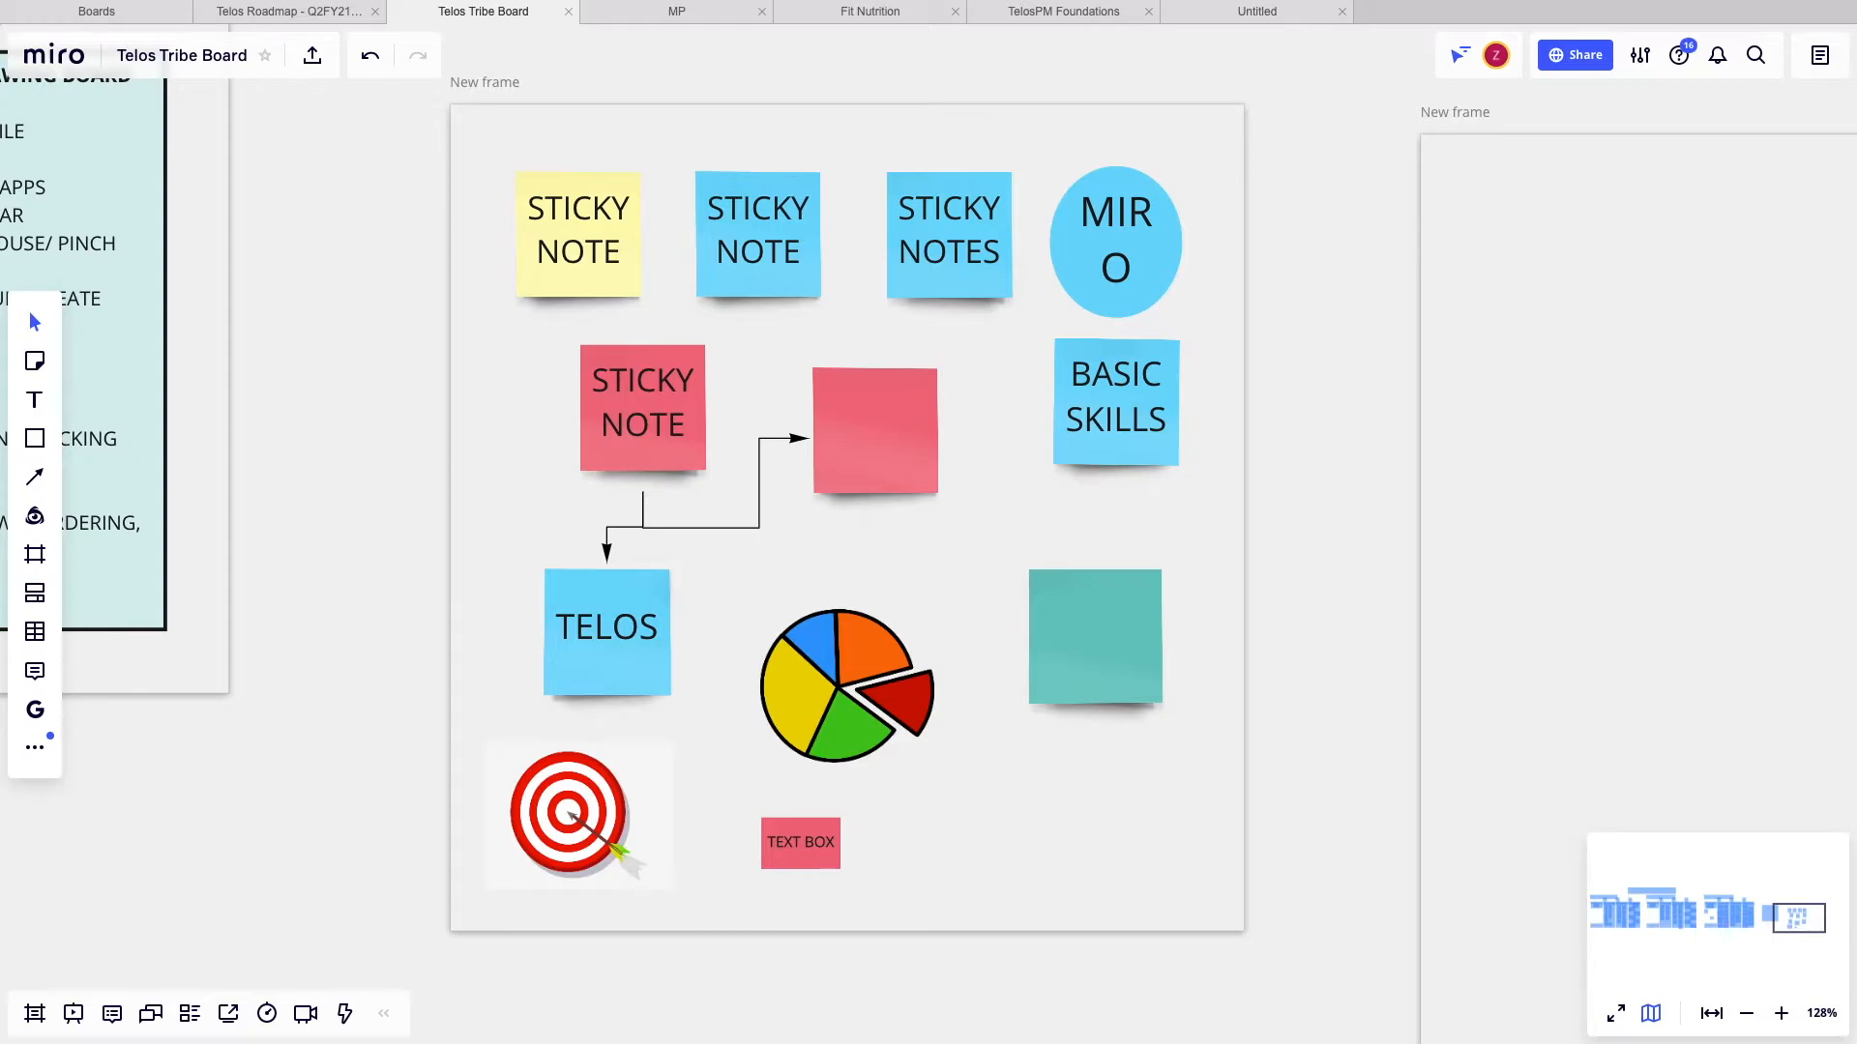
key(ctrl+Left)
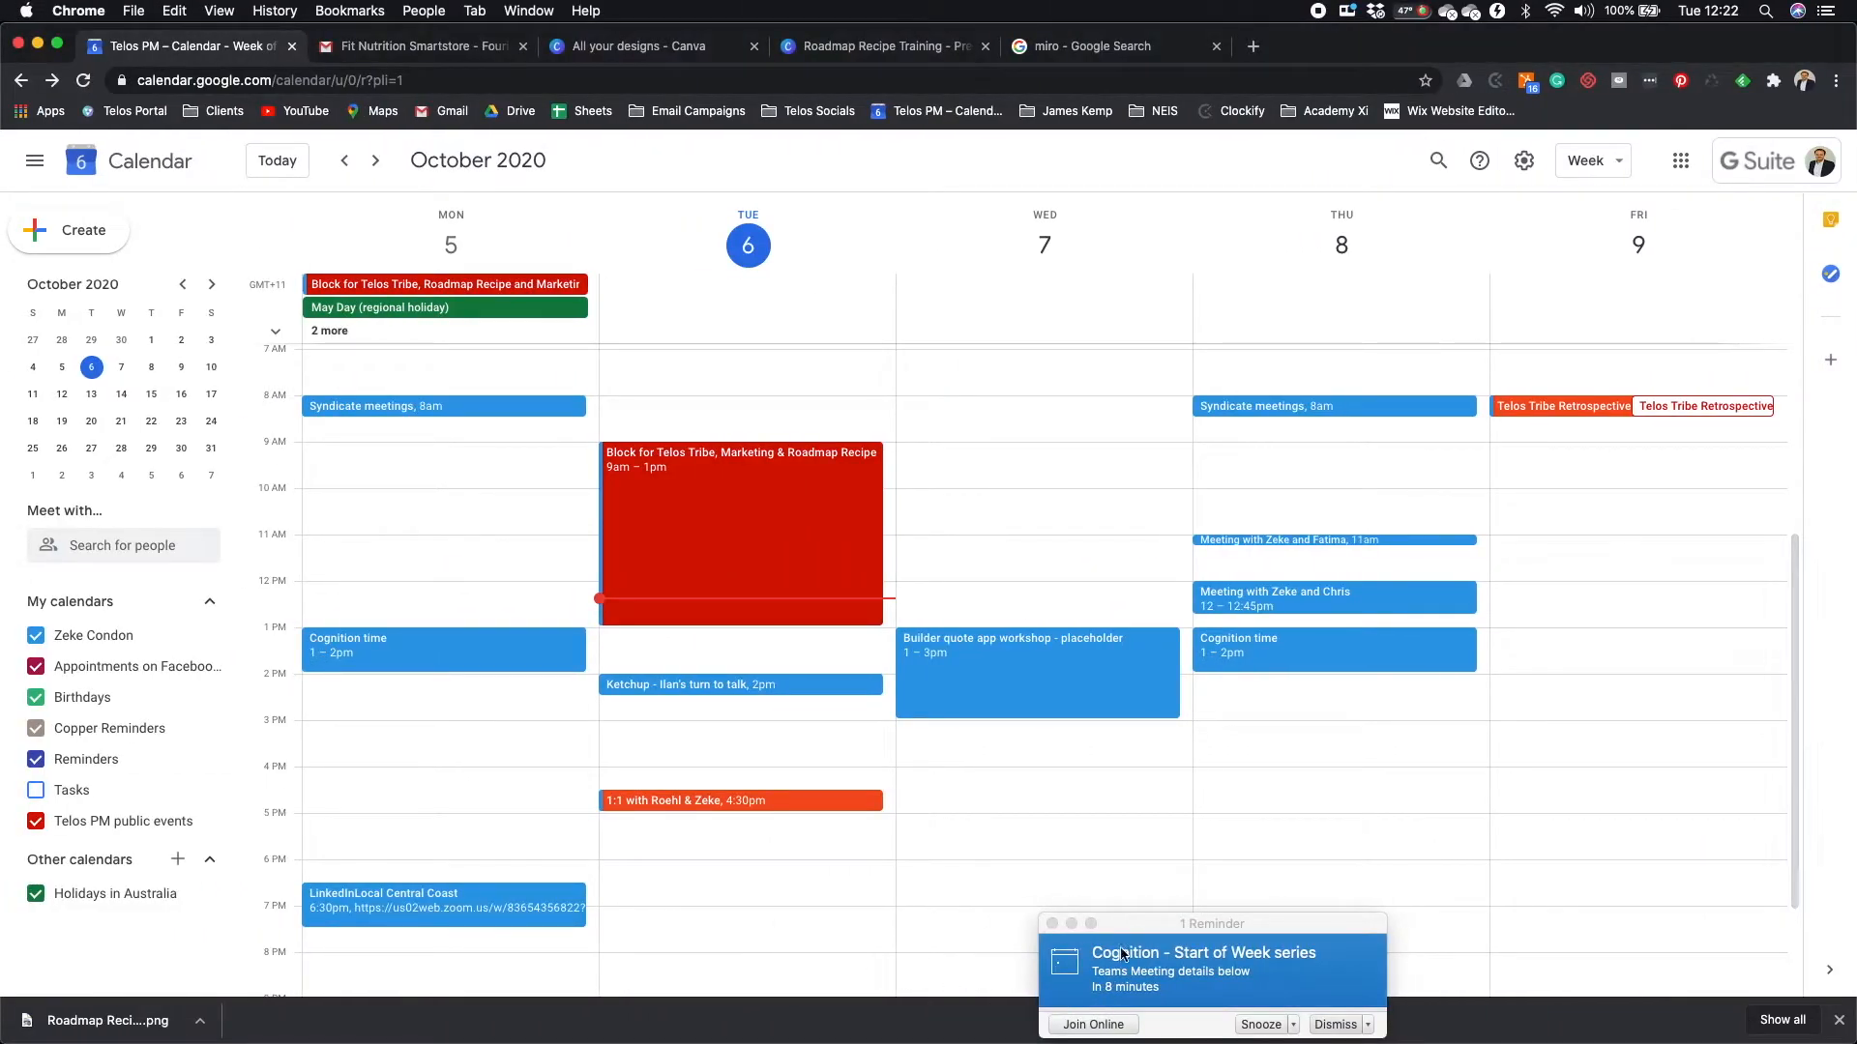
scroll(746, 946, down, 1)
key(ctrl+Right)
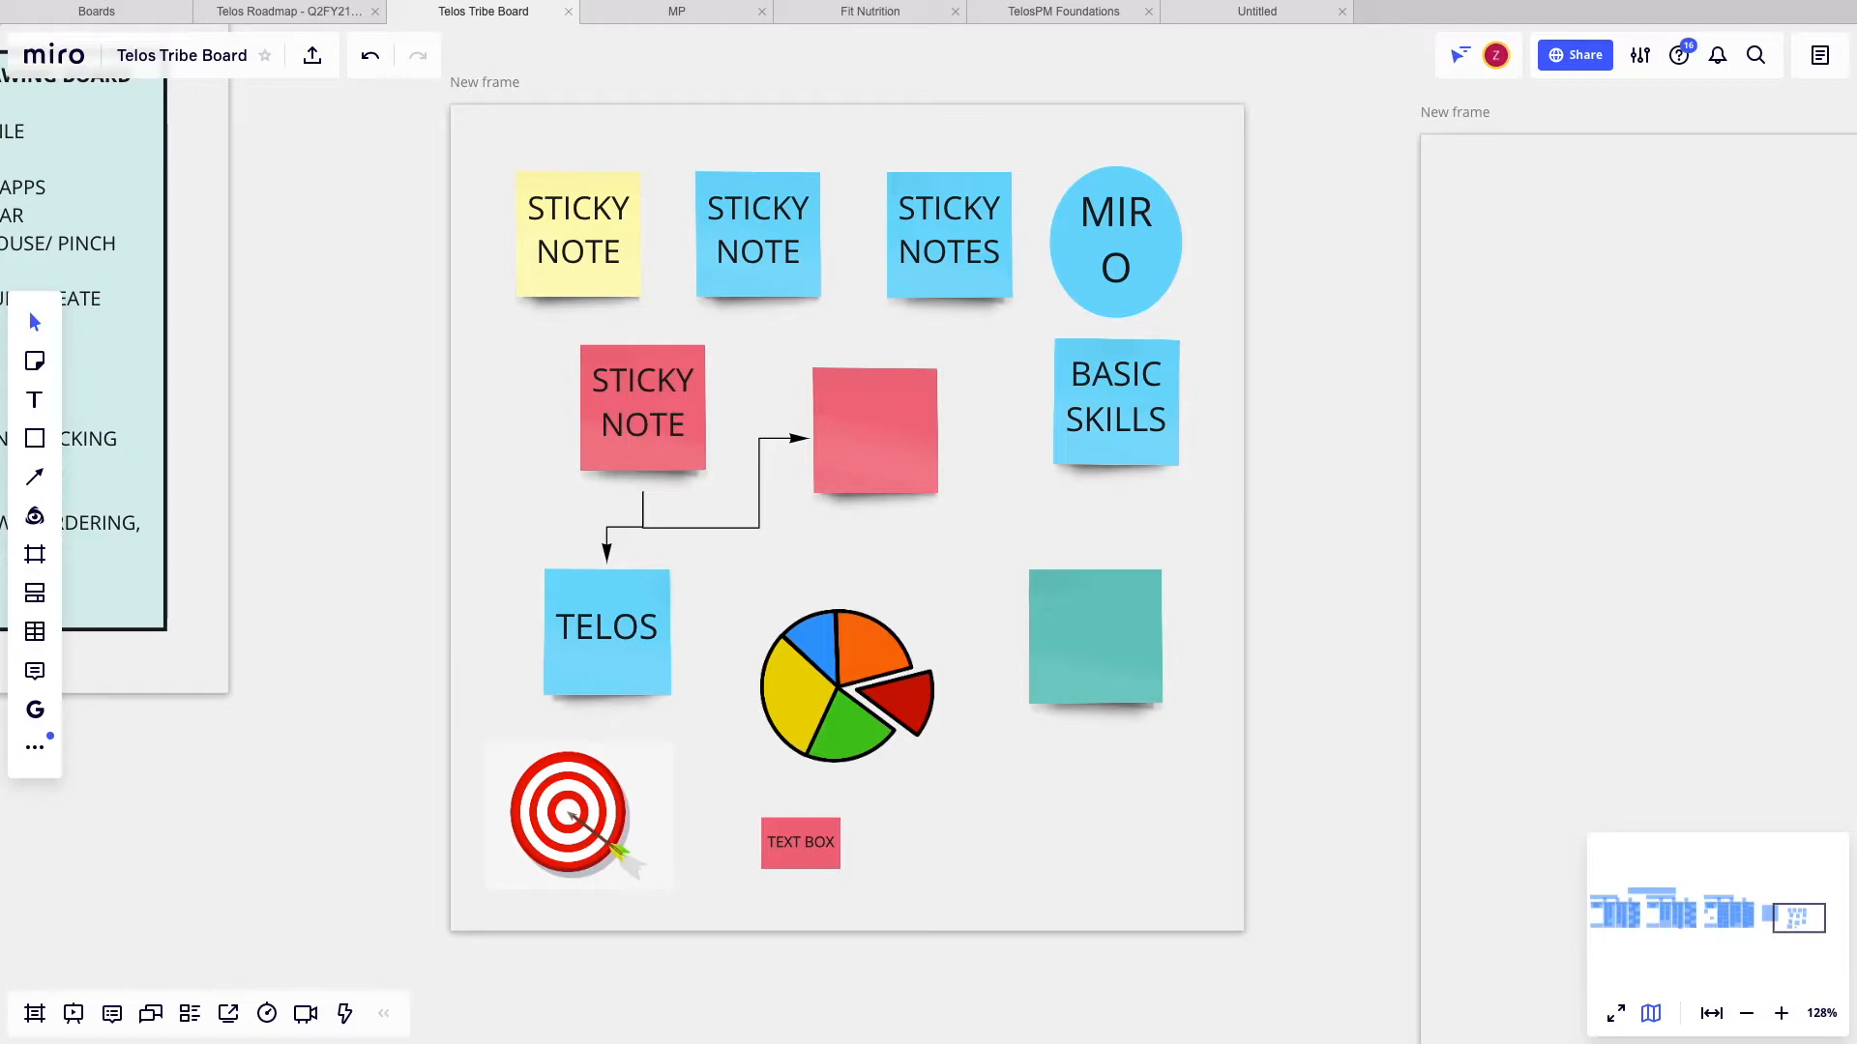
key(super+shift+5)
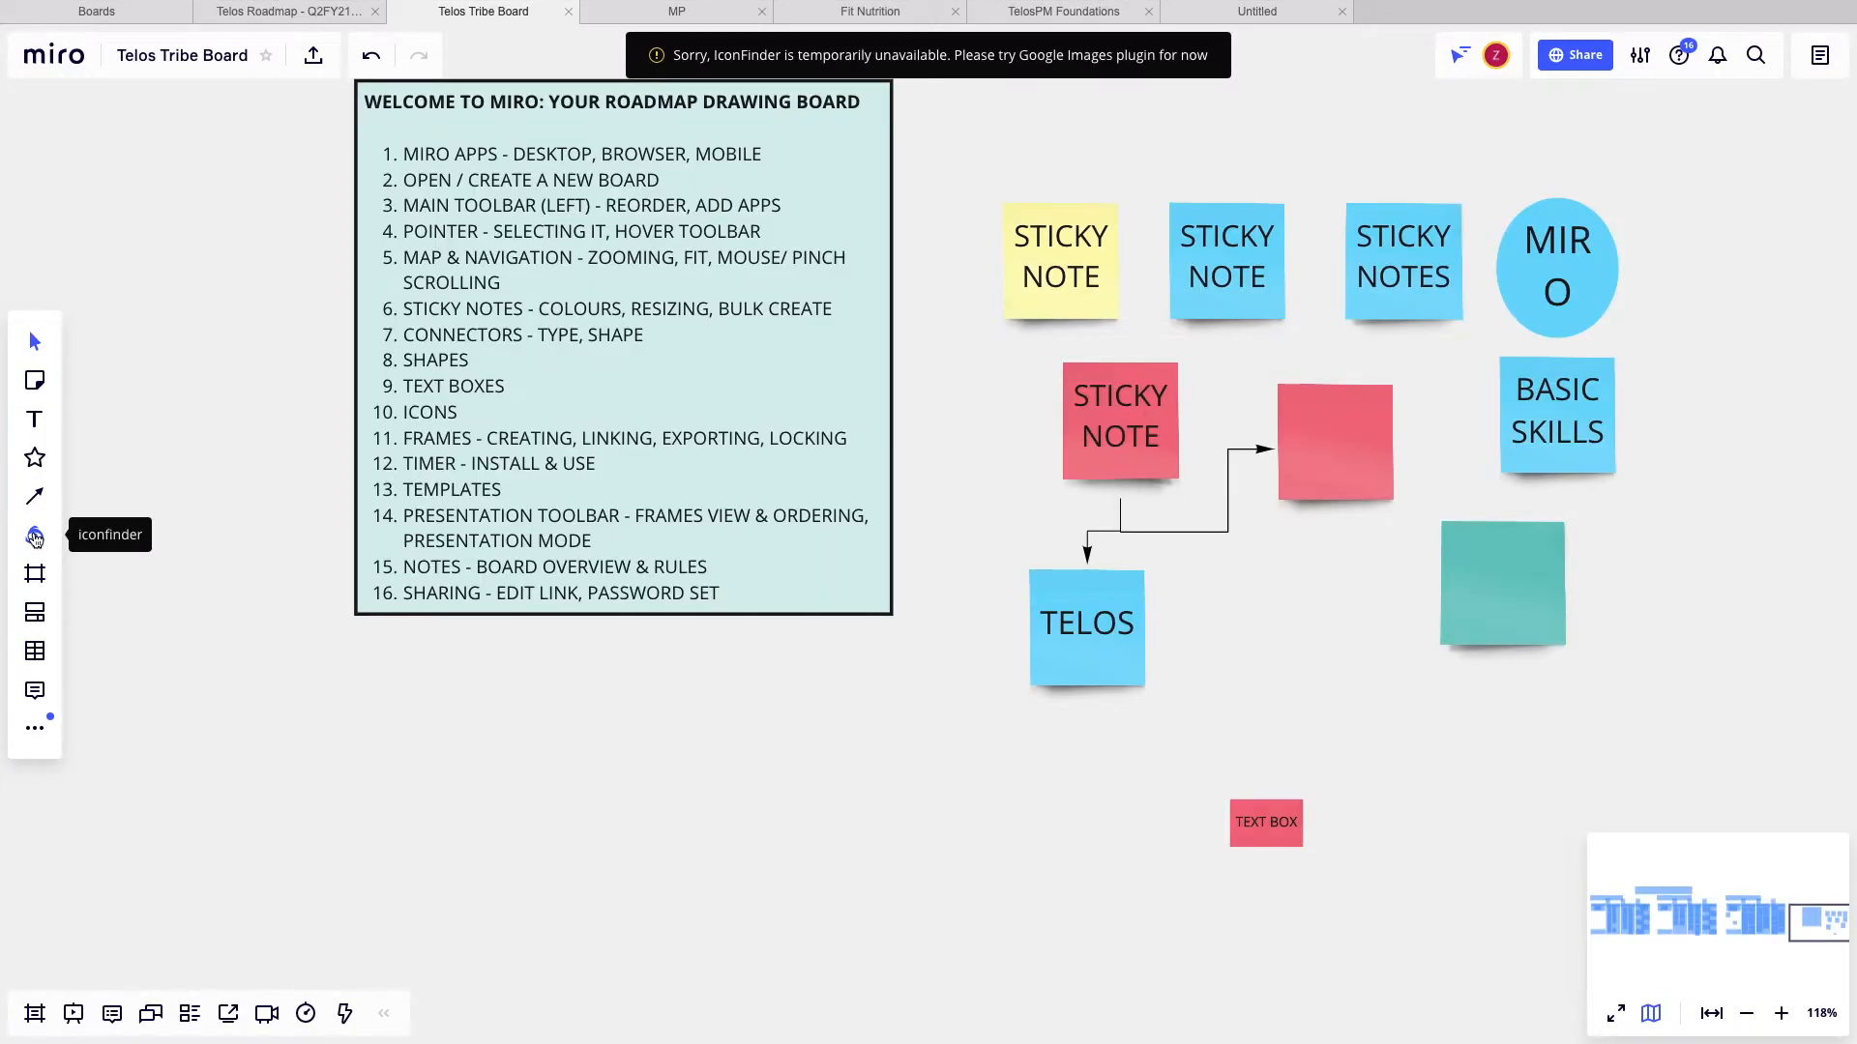
- Draw a custom frame around the sticky notes and narrow it from its right edge to fit them
scroll(293, 577, right, 5)
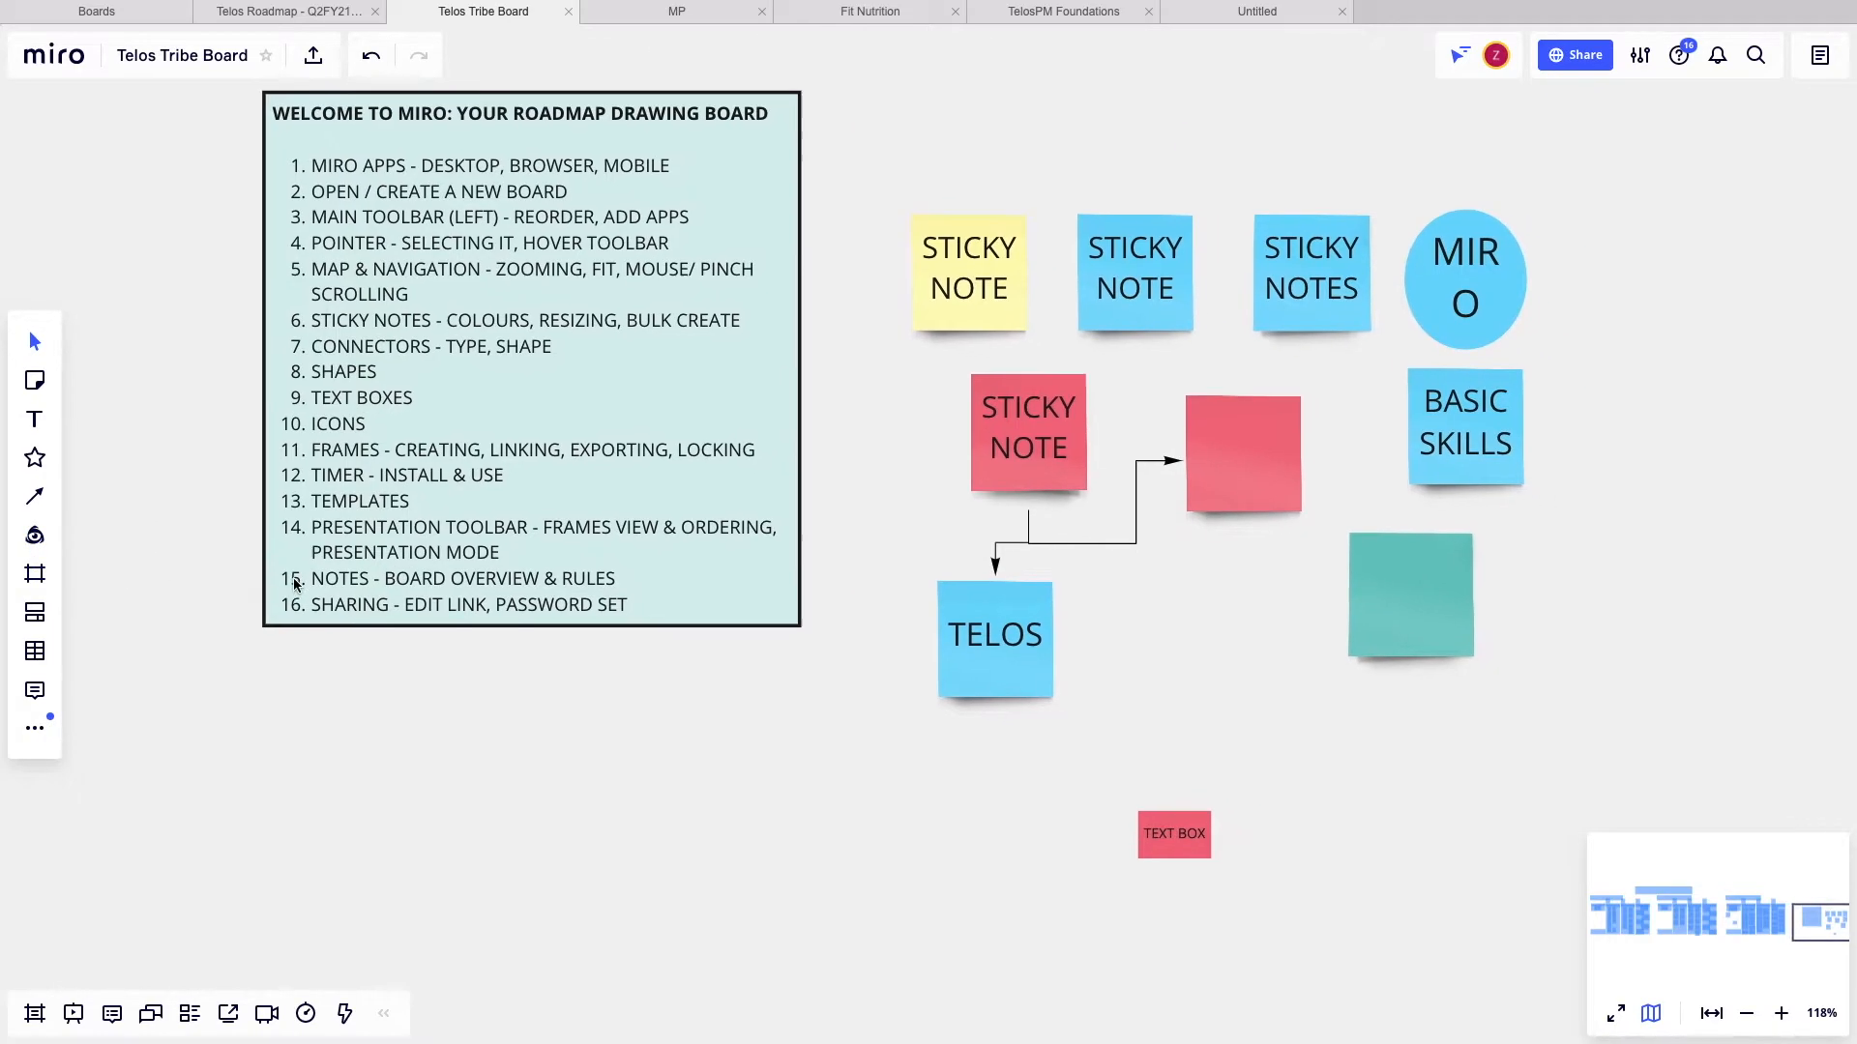
scroll(295, 585, down, 5)
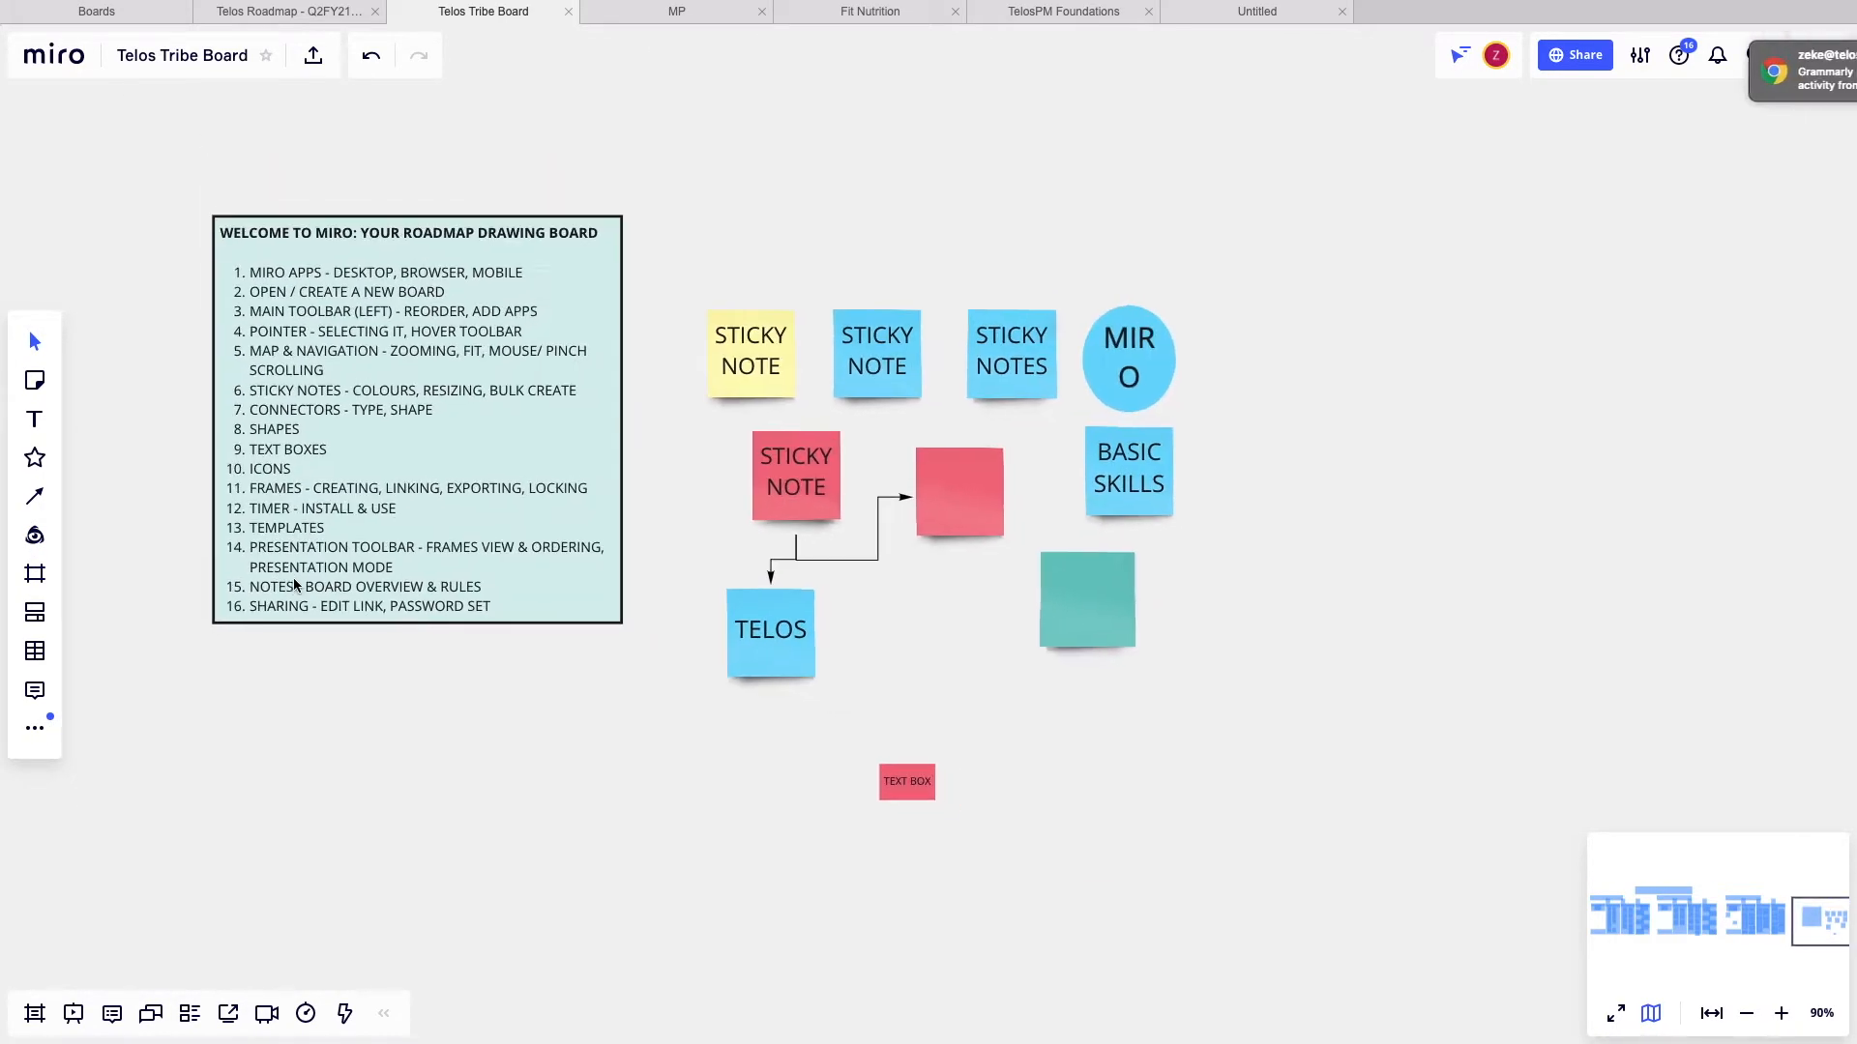
click(35, 574)
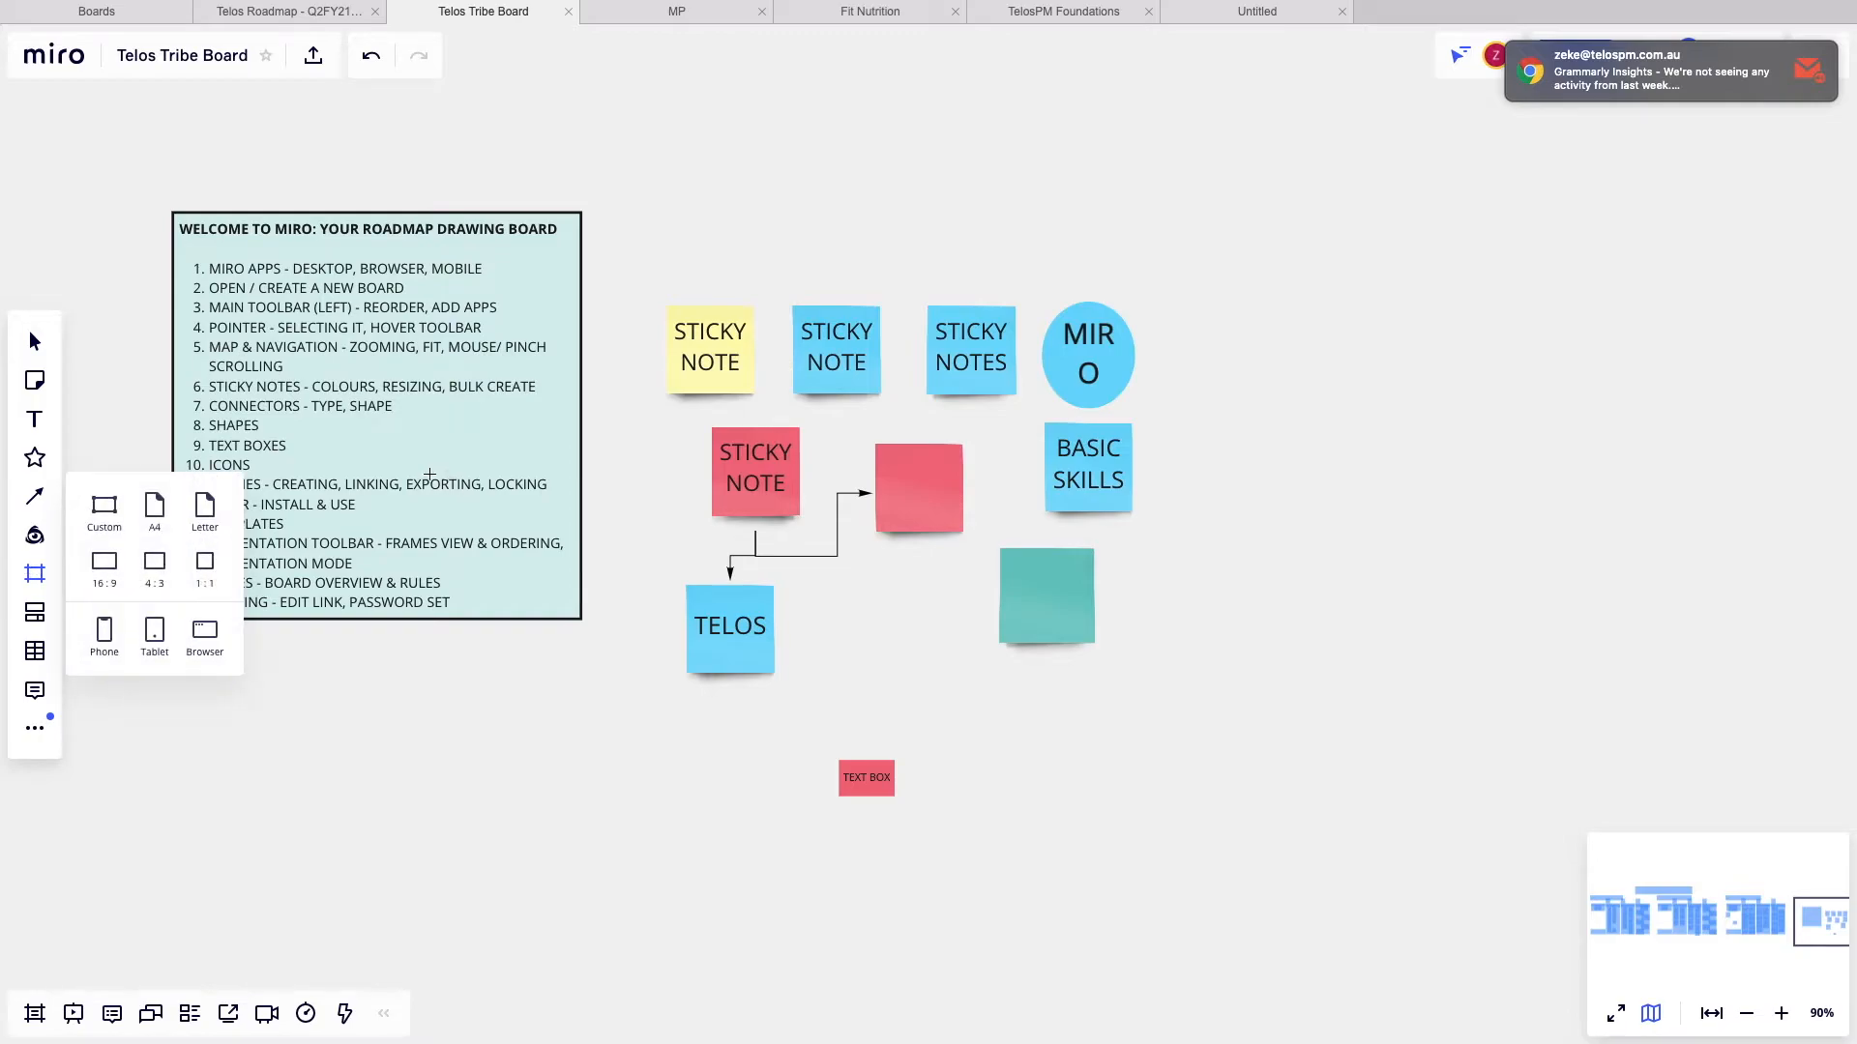
click(96, 508)
drag(468, 516, 631, 508)
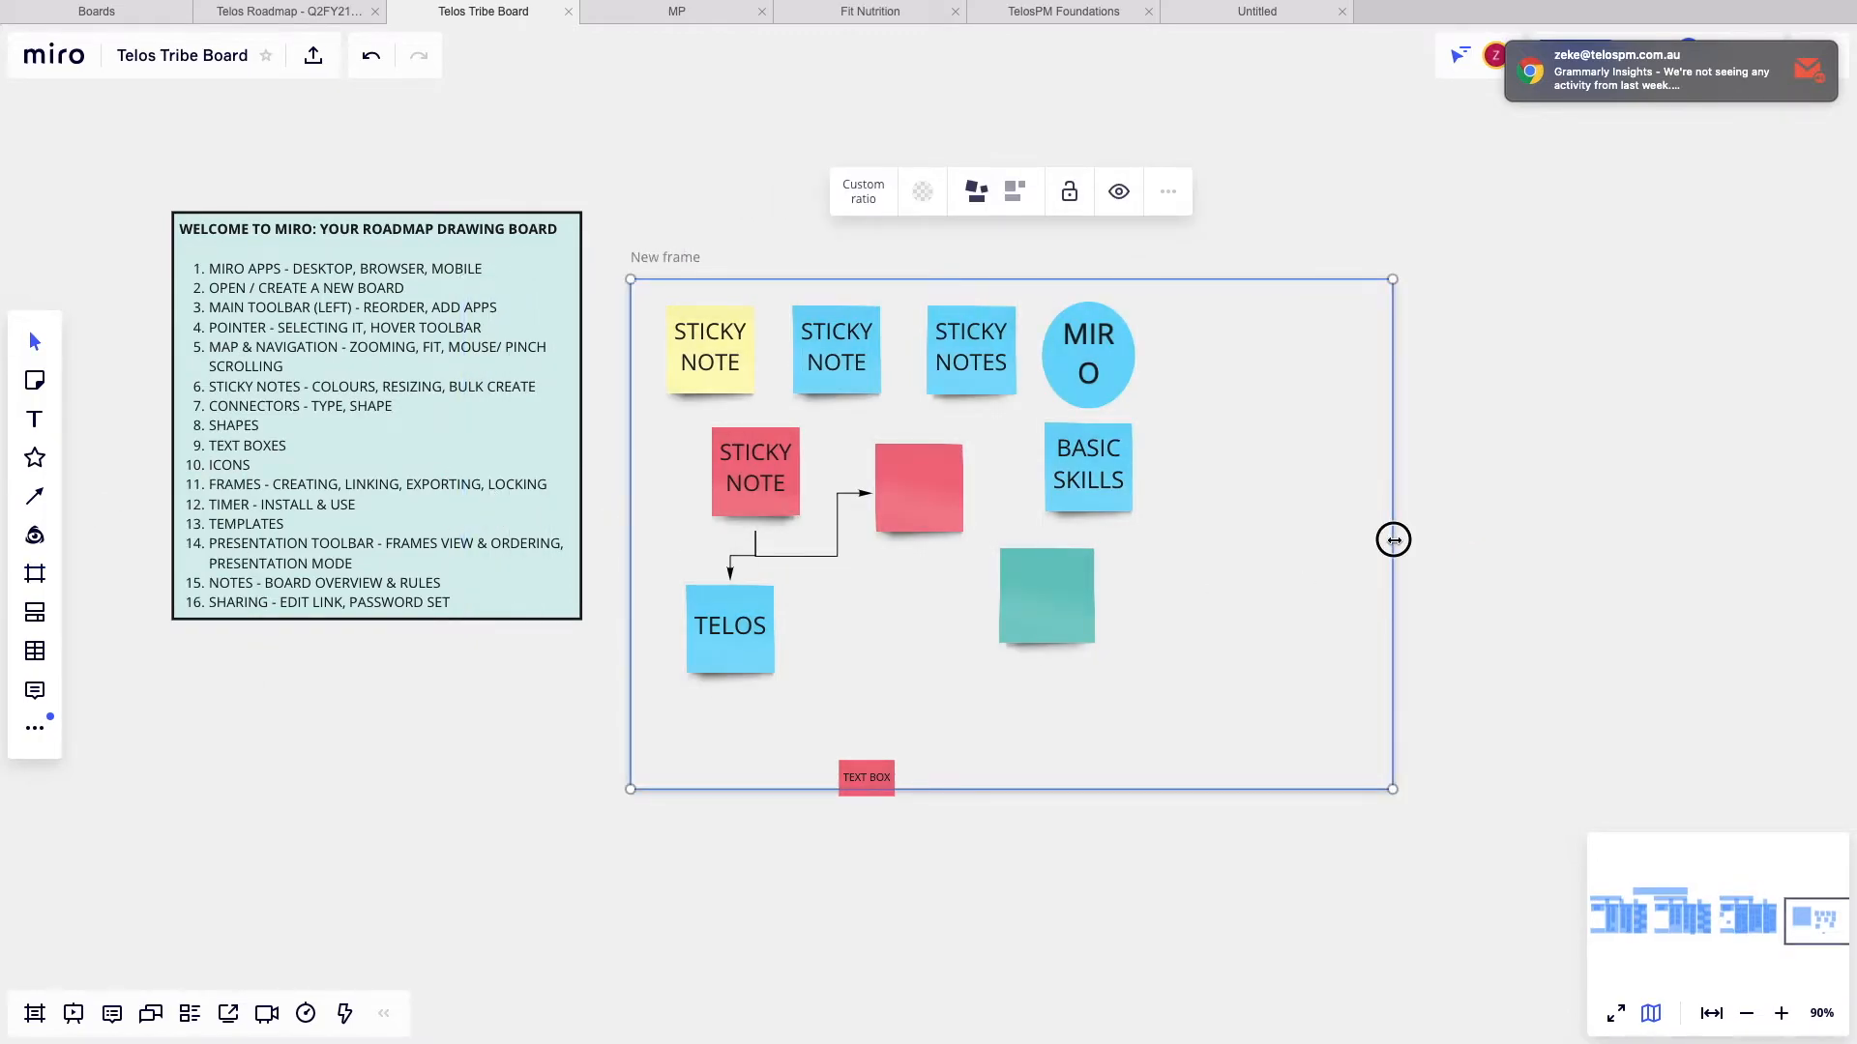
drag(1394, 541, 1215, 539)
- Add an A4 frame beside the custom frame
click(35, 574)
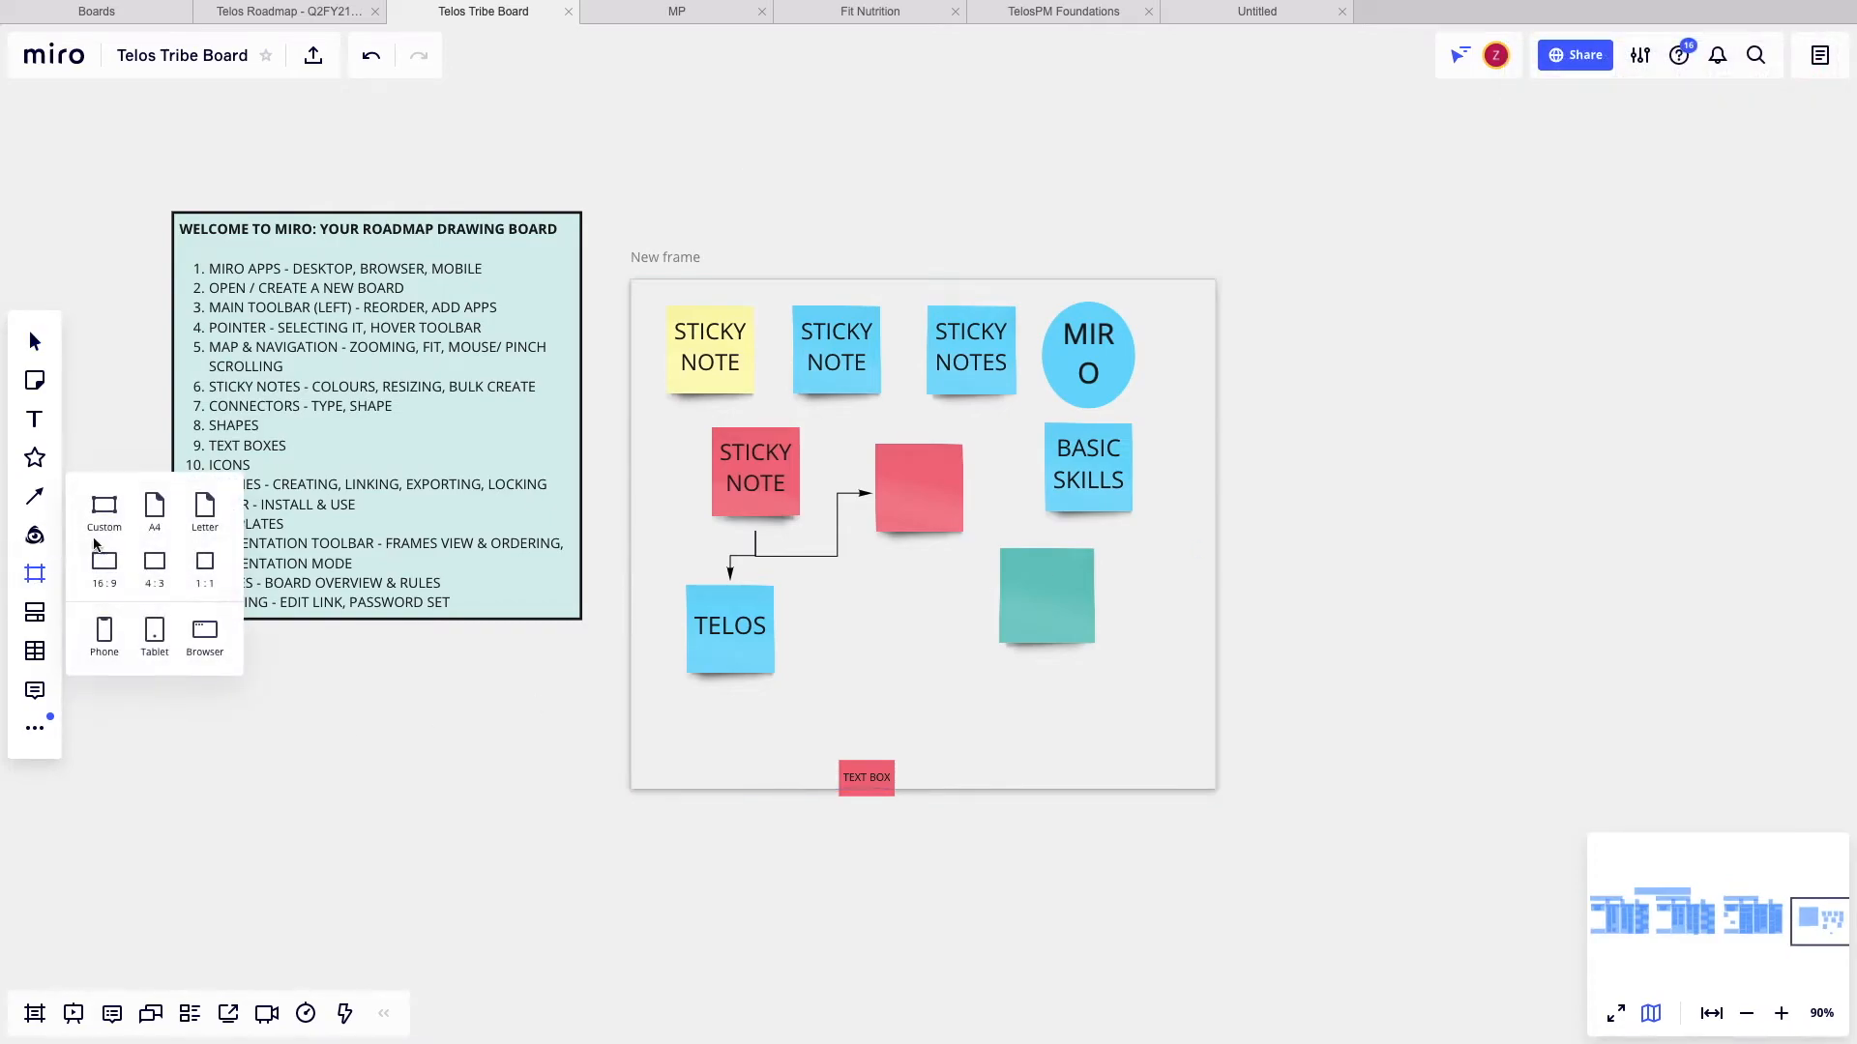
click(153, 507)
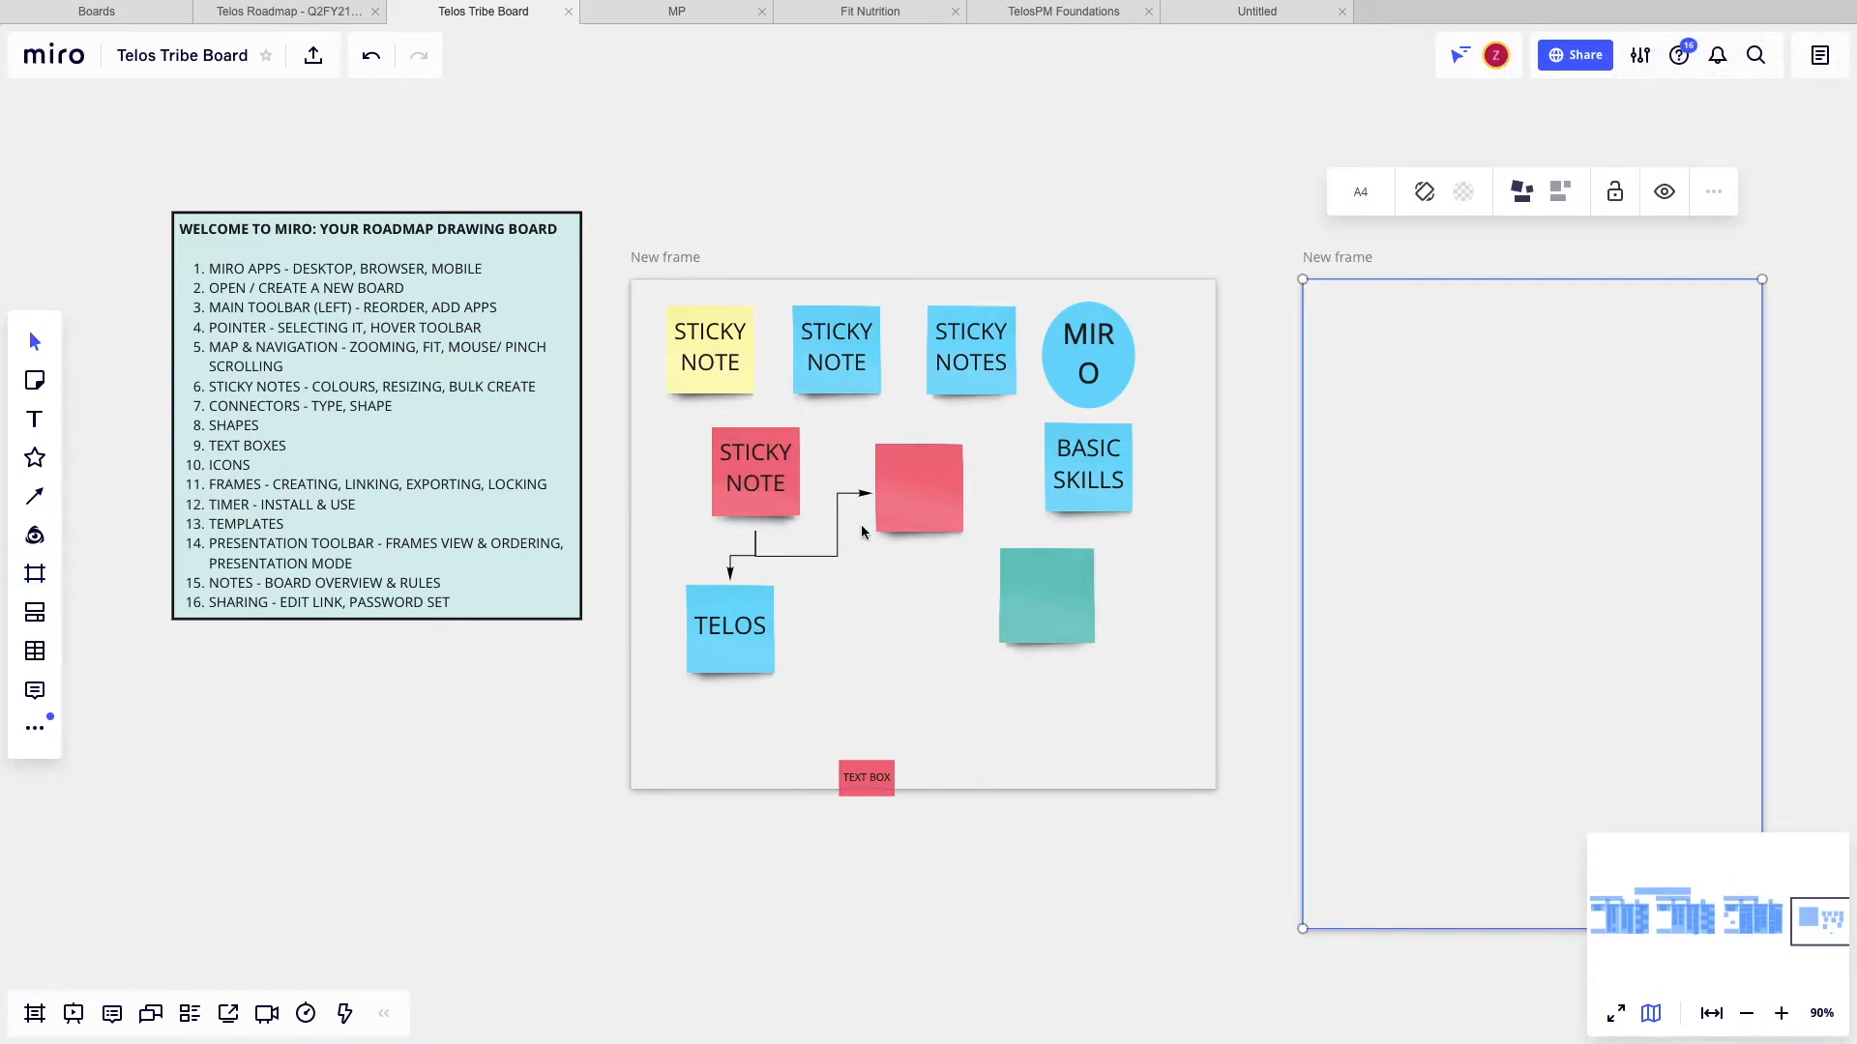
scroll(862, 527, right, 2)
scroll(861, 529, left, 1)
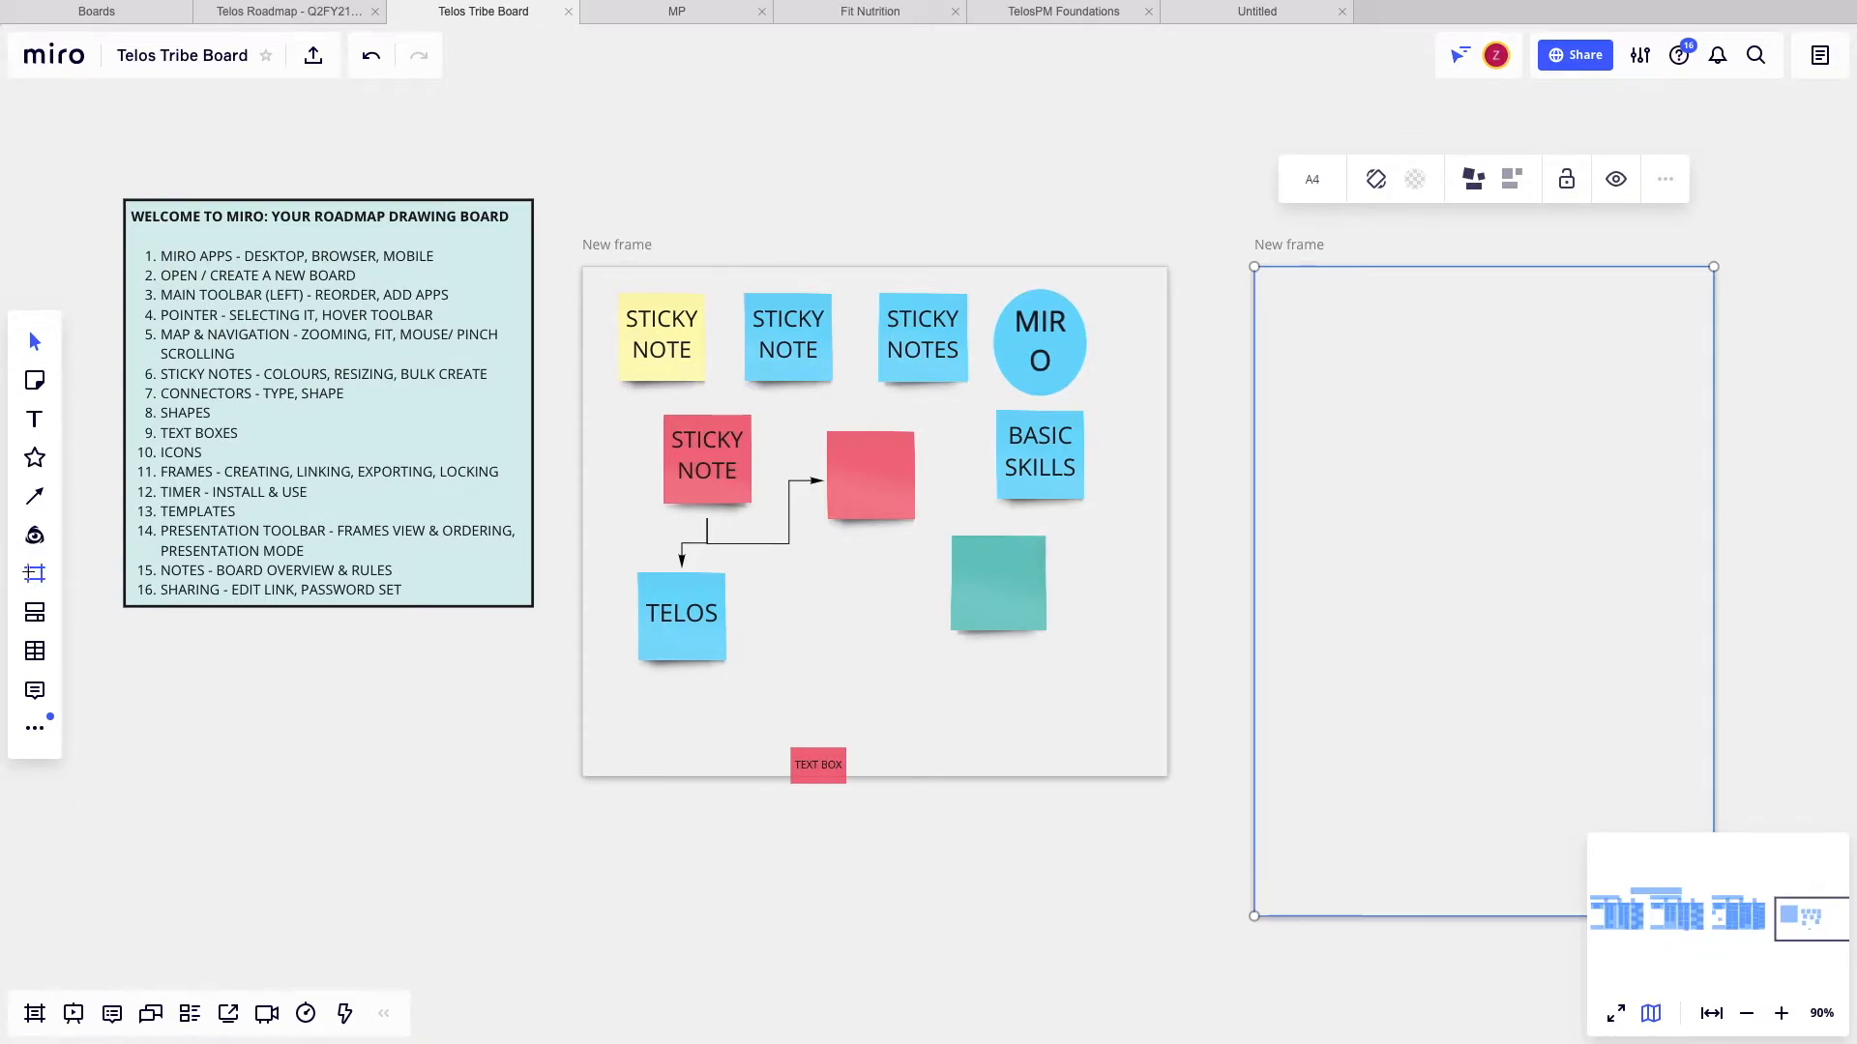
- Add a Phone frame beside the A4 frame and deselect it
click(34, 574)
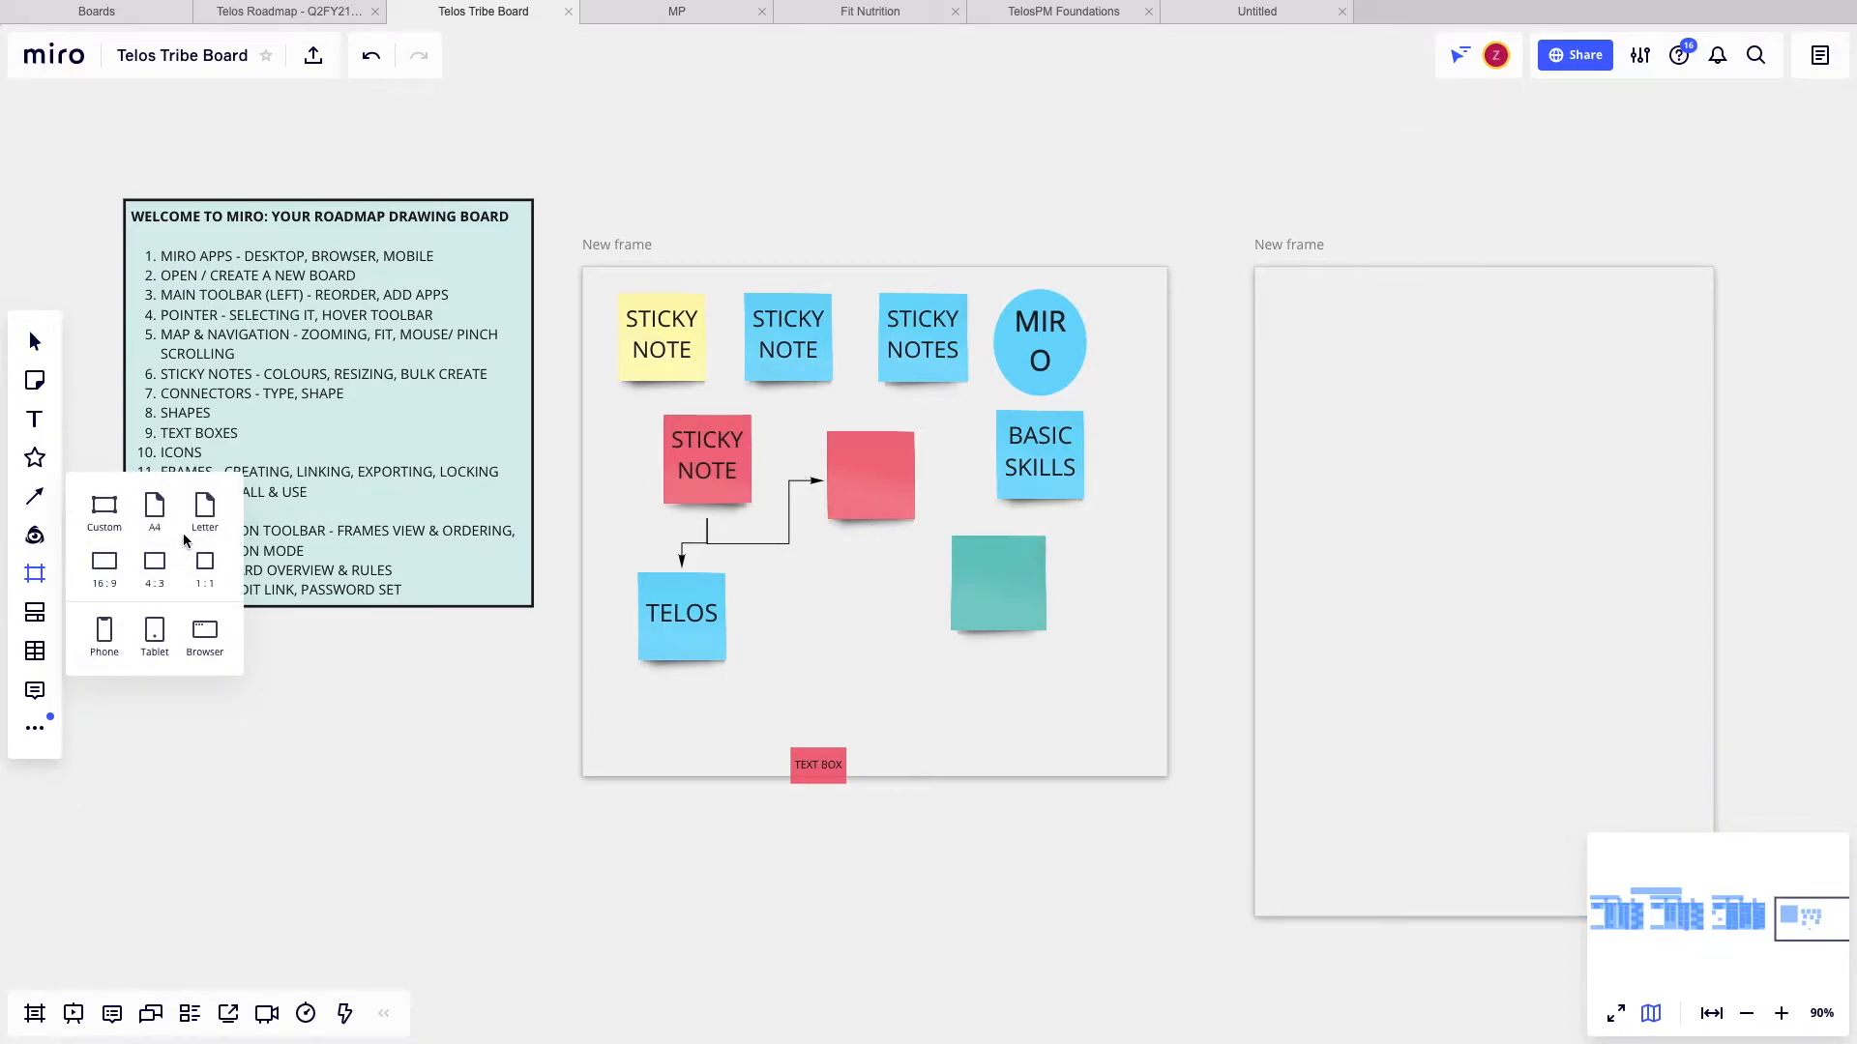
click(103, 636)
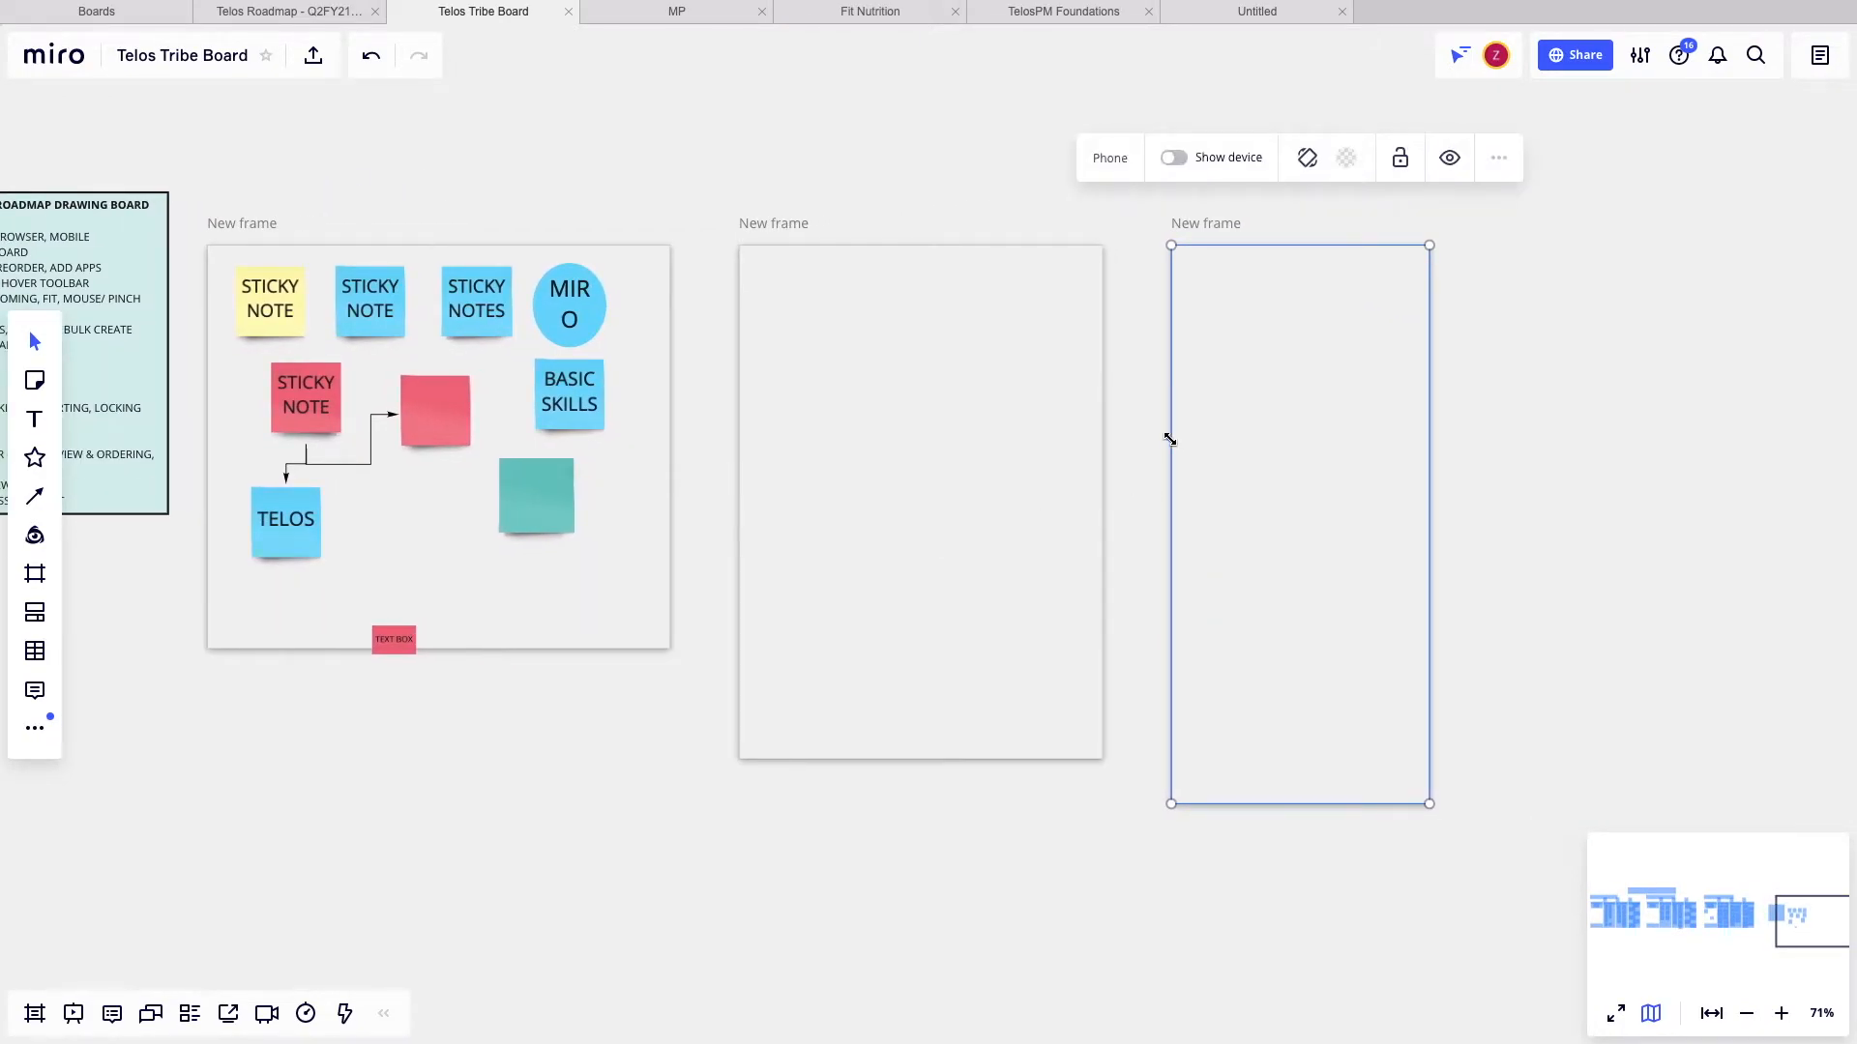
click(1158, 446)
scroll(1118, 489, right, 1)
scroll(1118, 489, left, 2)
scroll(1118, 489, right, 2)
scroll(1129, 501, right, 2)
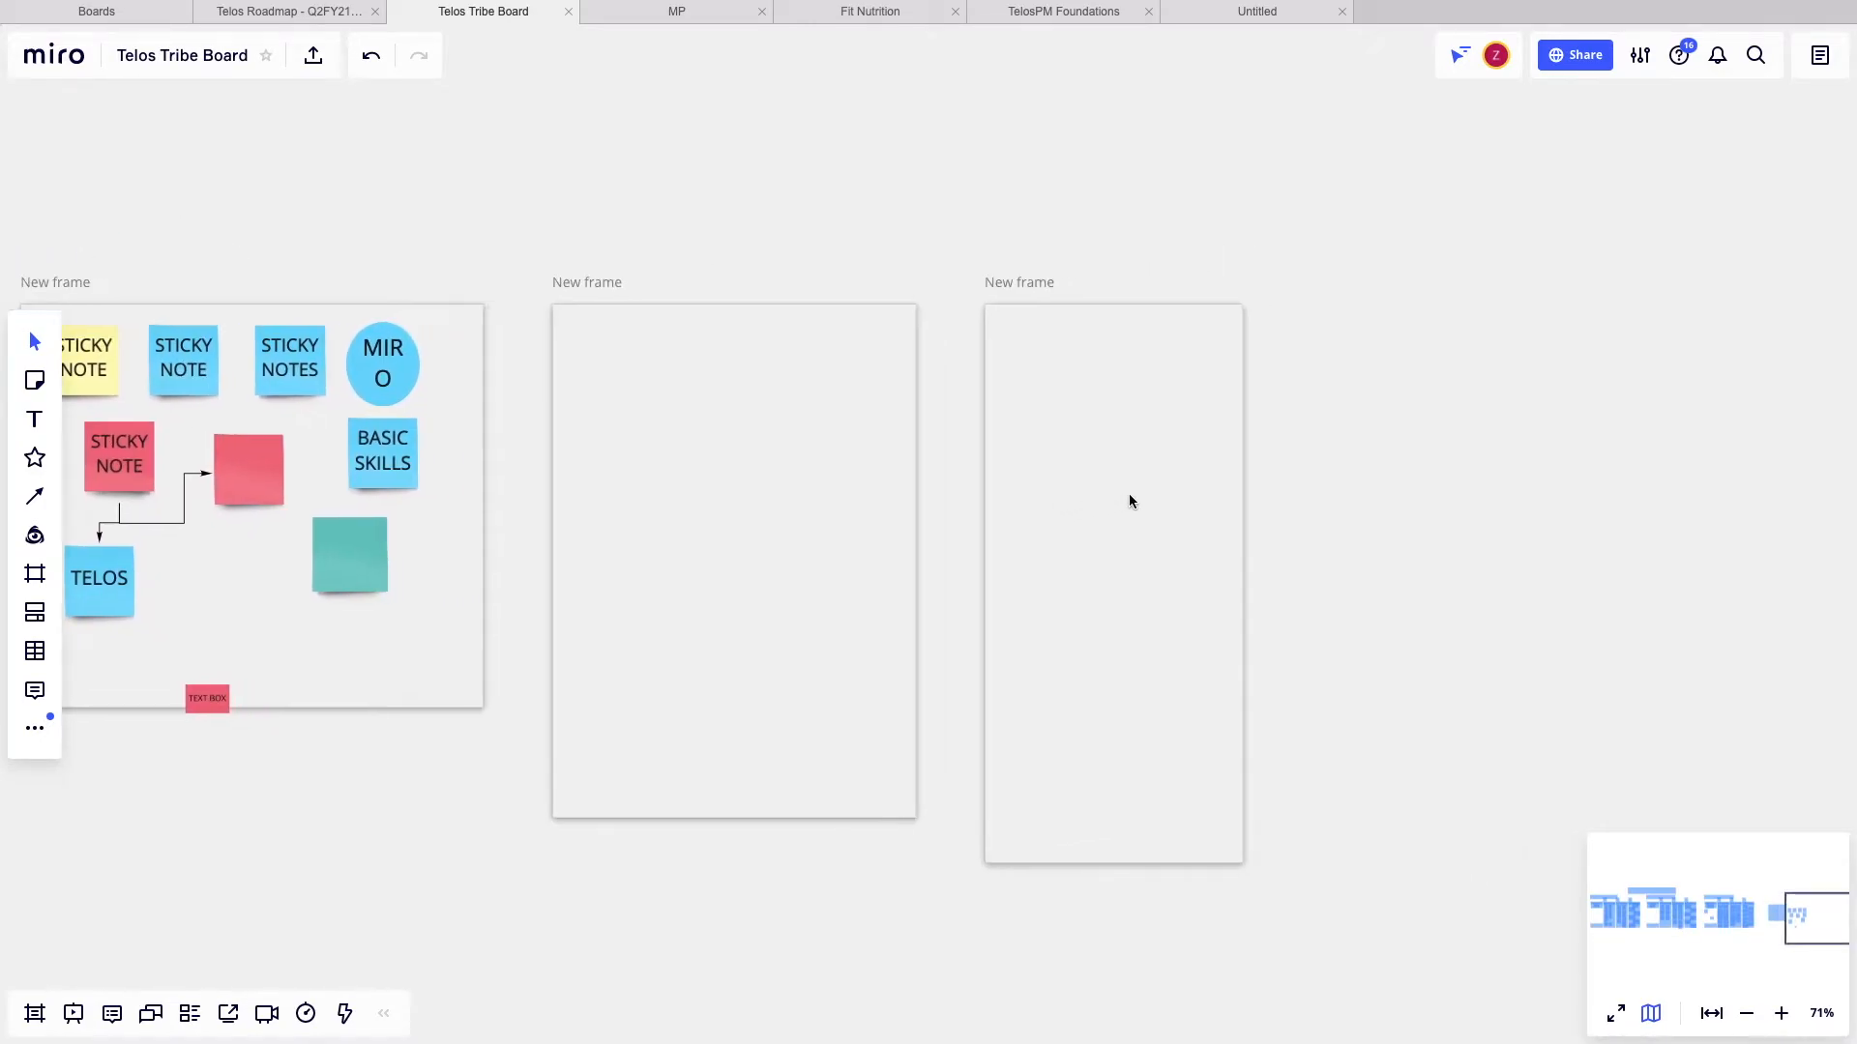
- Delete the custom frame around the sticky notes while leaving its contents on the board
scroll(1082, 660, left, 4)
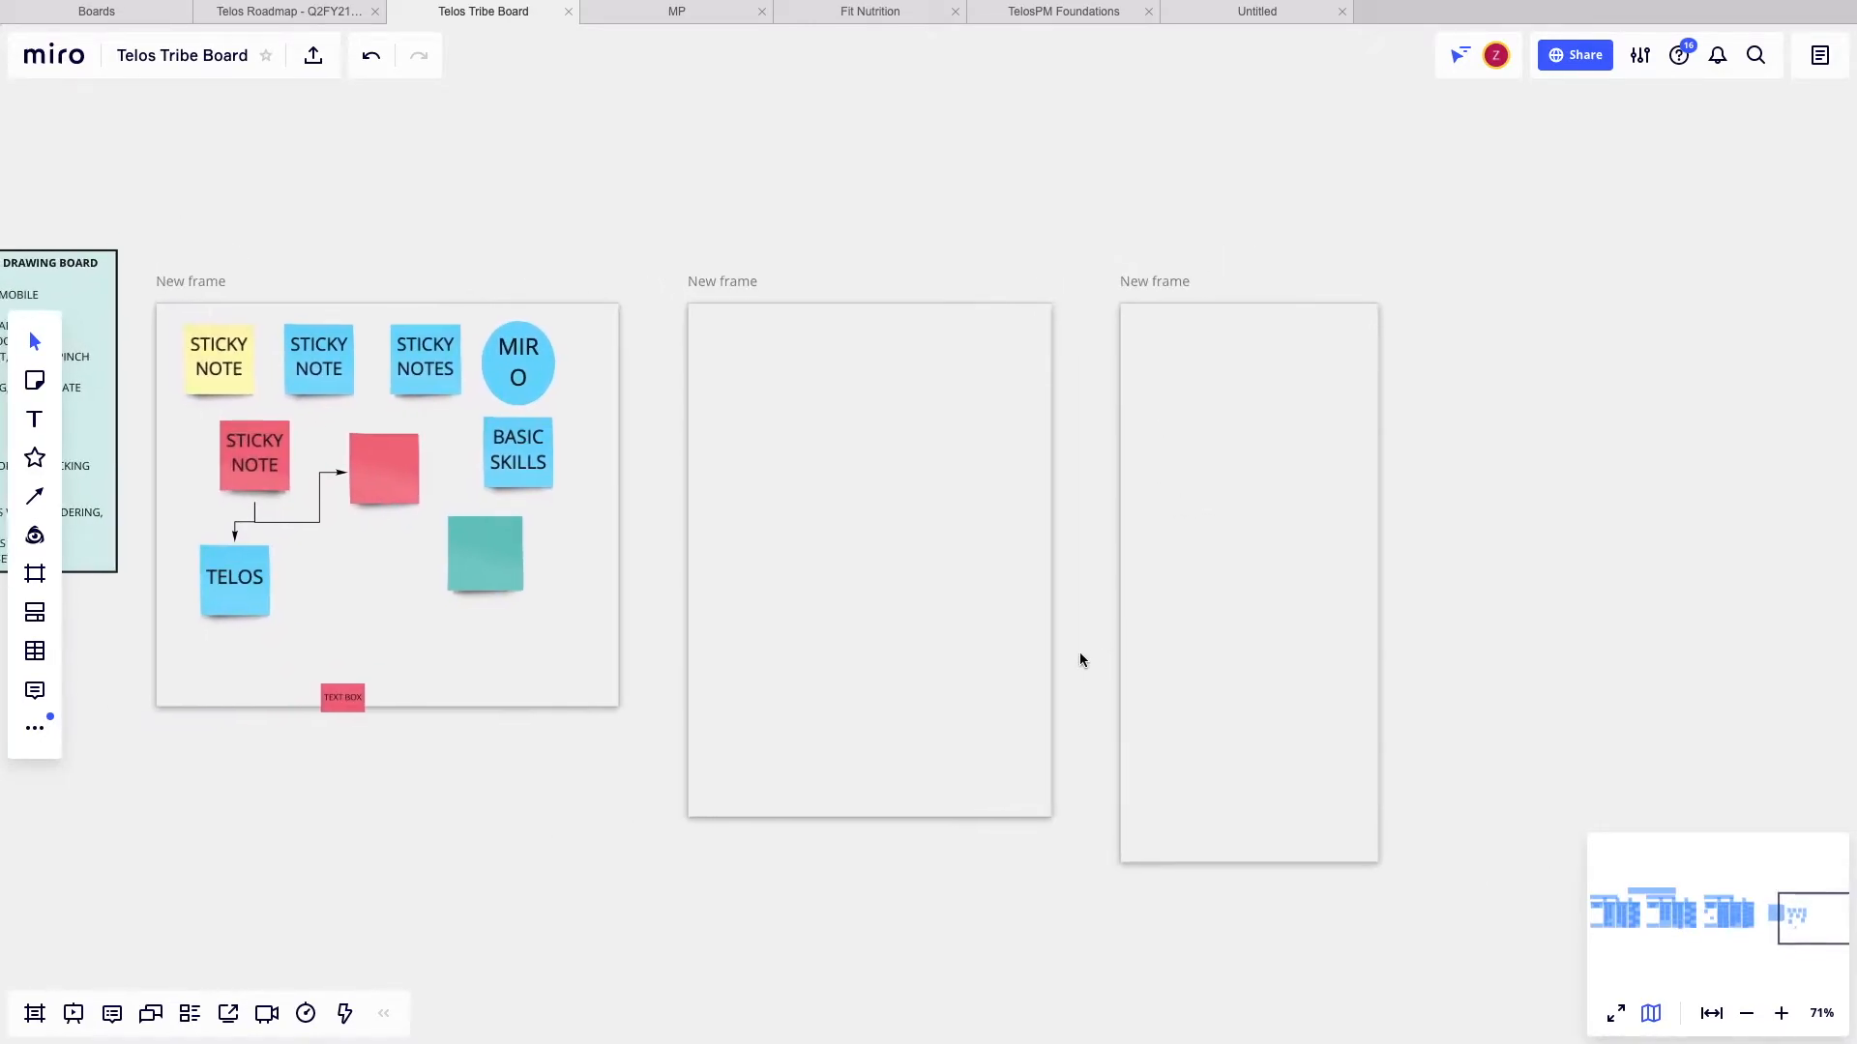
scroll(1080, 652, left, 1)
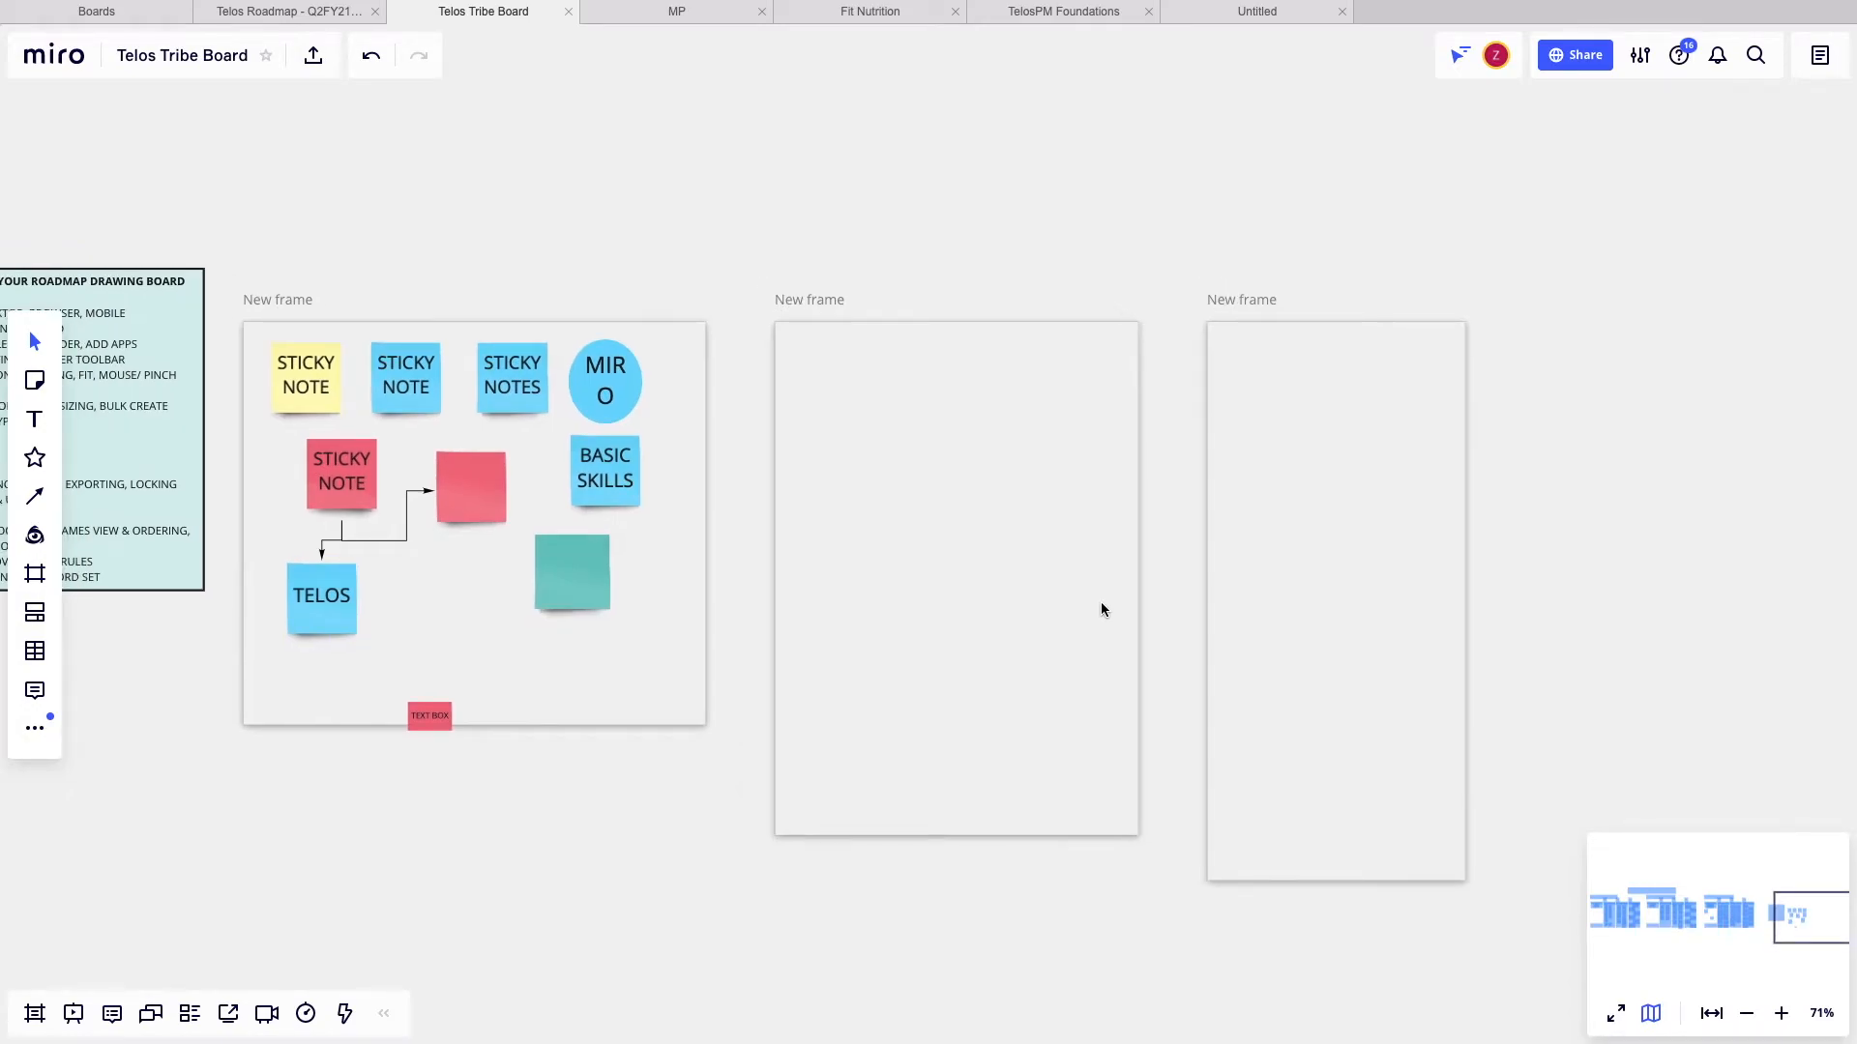
click(1133, 584)
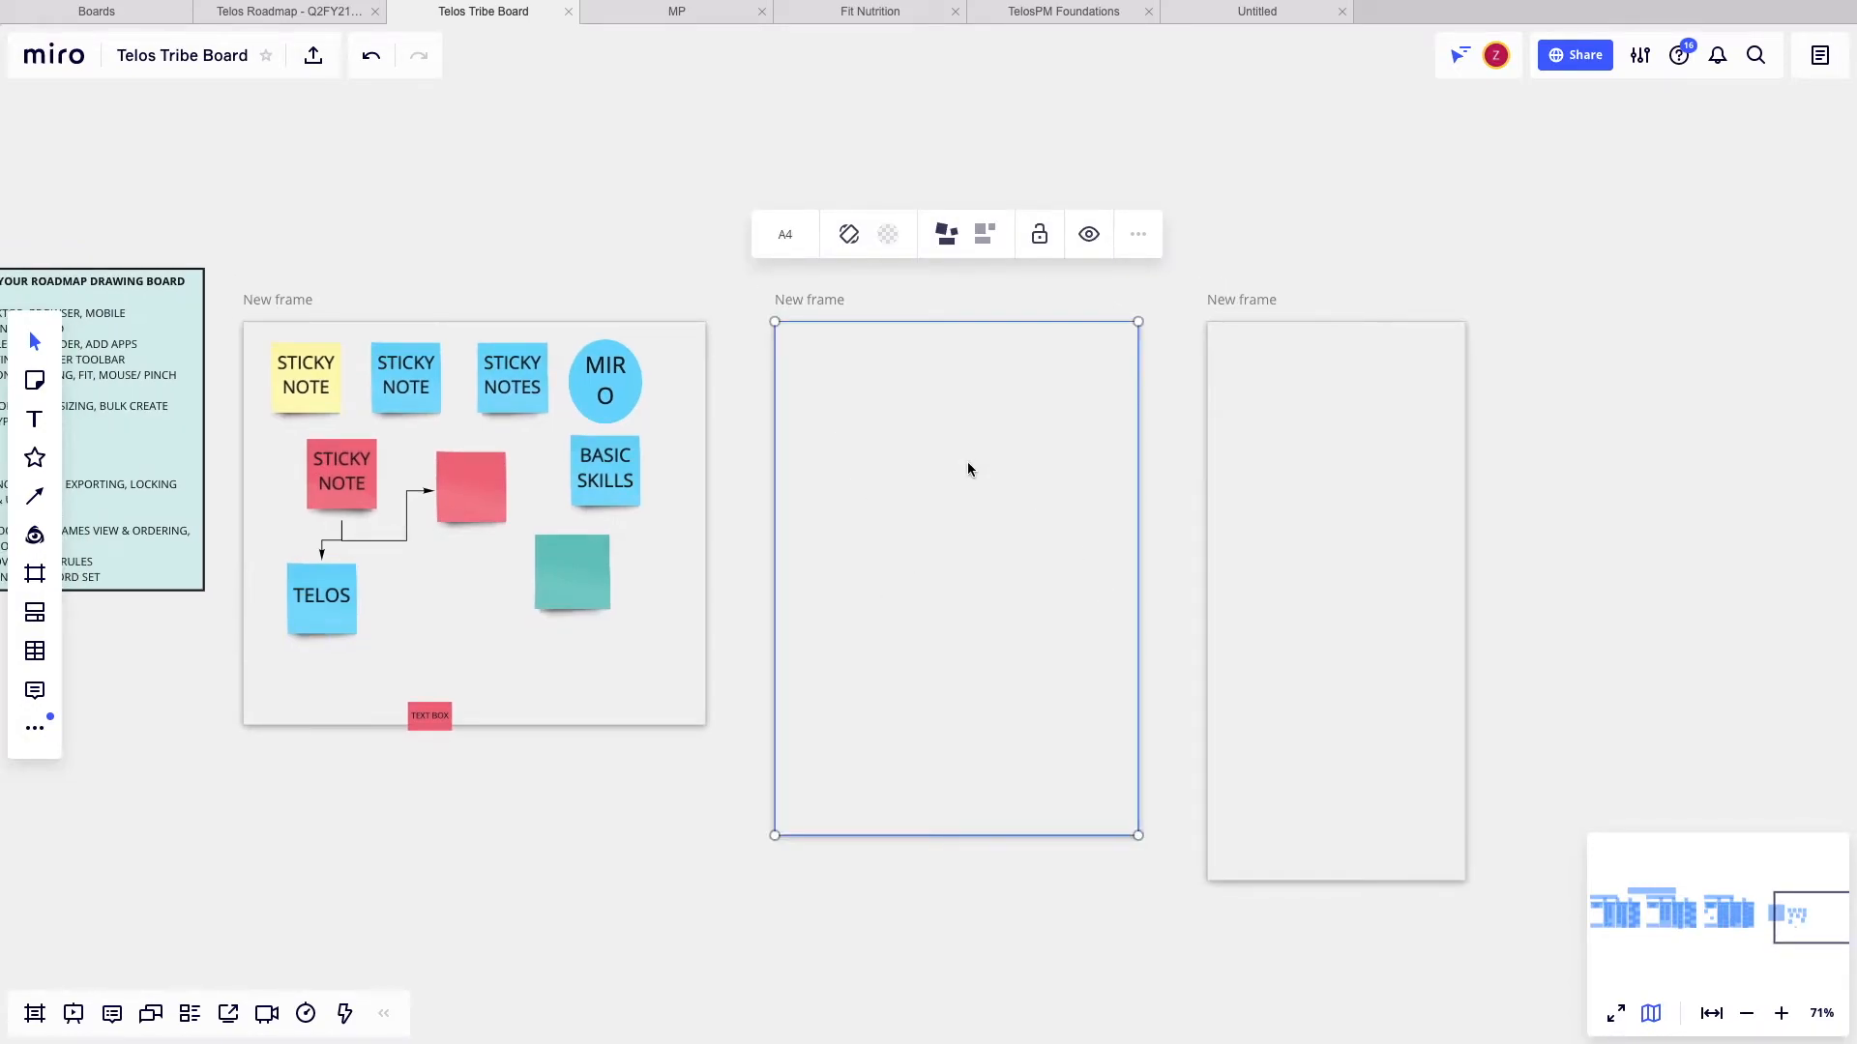
scroll(968, 469, left, 1)
scroll(914, 451, left, 4)
scroll(914, 451, down, 1)
click(580, 526)
click(471, 254)
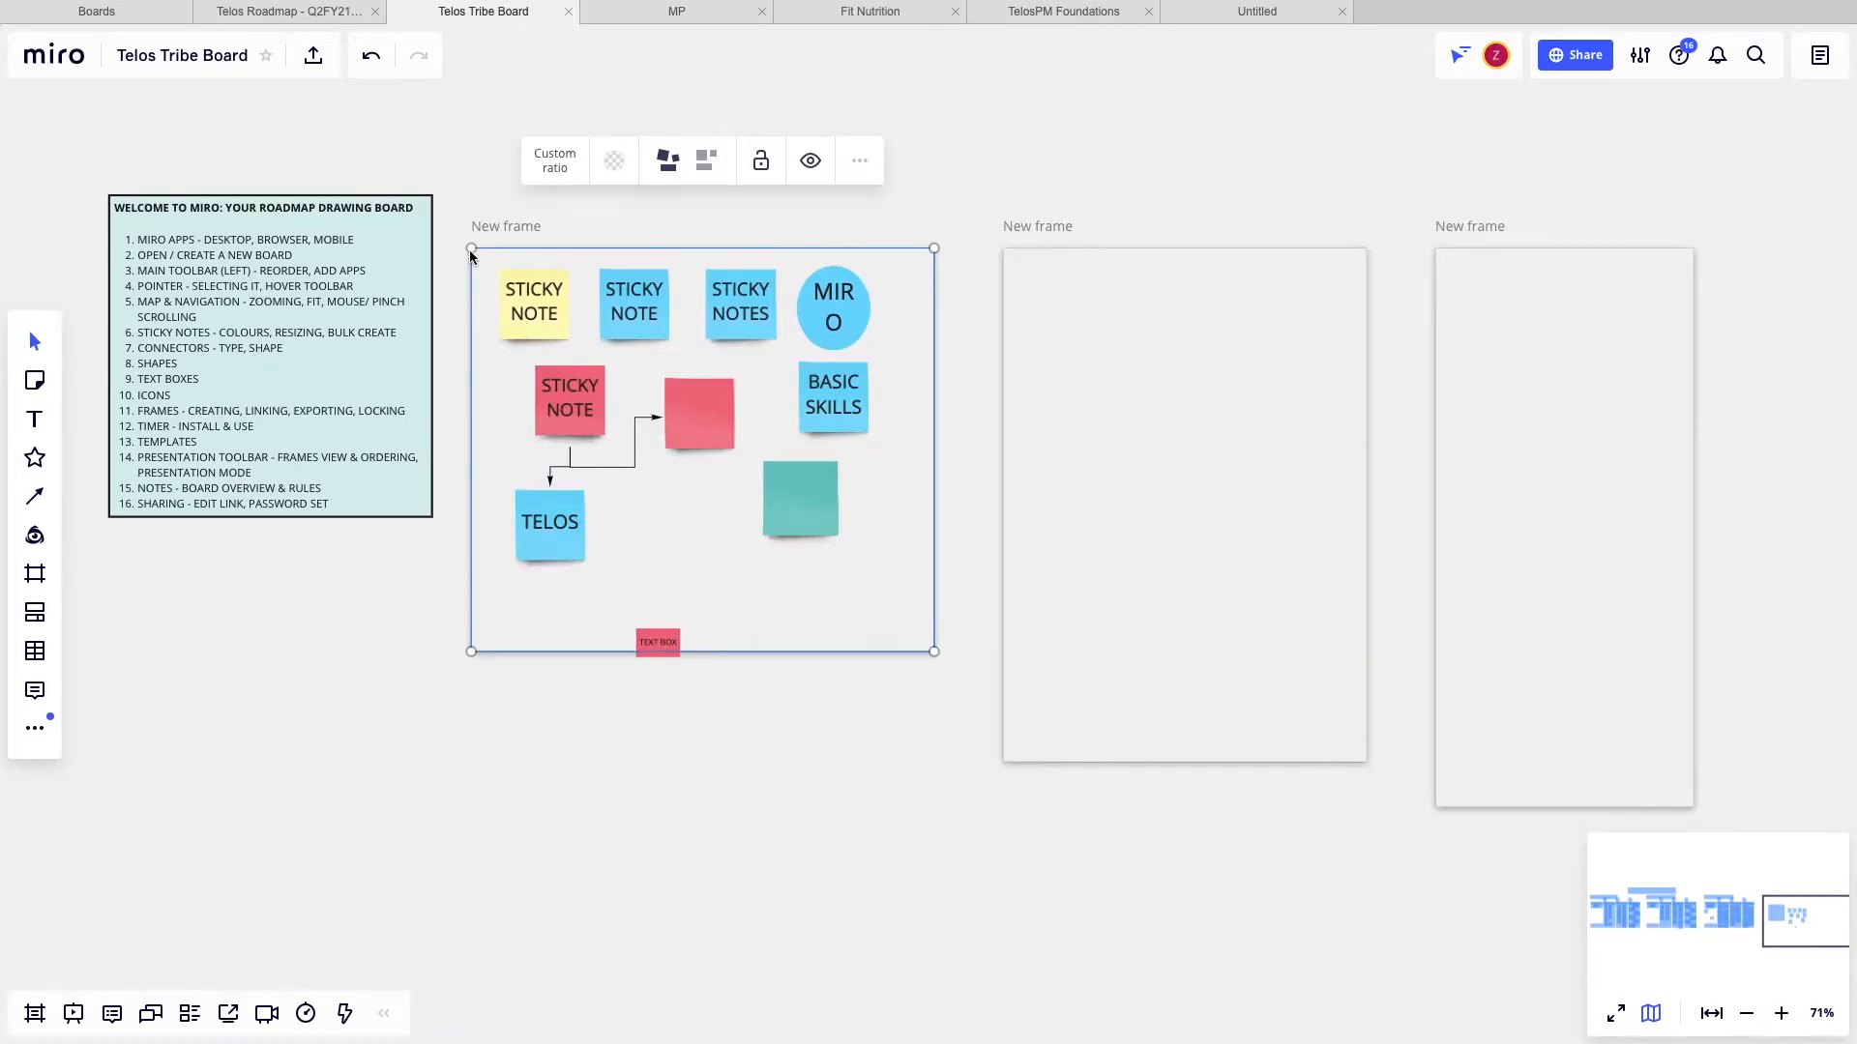
key(Delete)
- Select all the sticky notes, connectors, the MIRO circle and the text box, and create a frame around them
click(476, 248)
drag(474, 244, 936, 733)
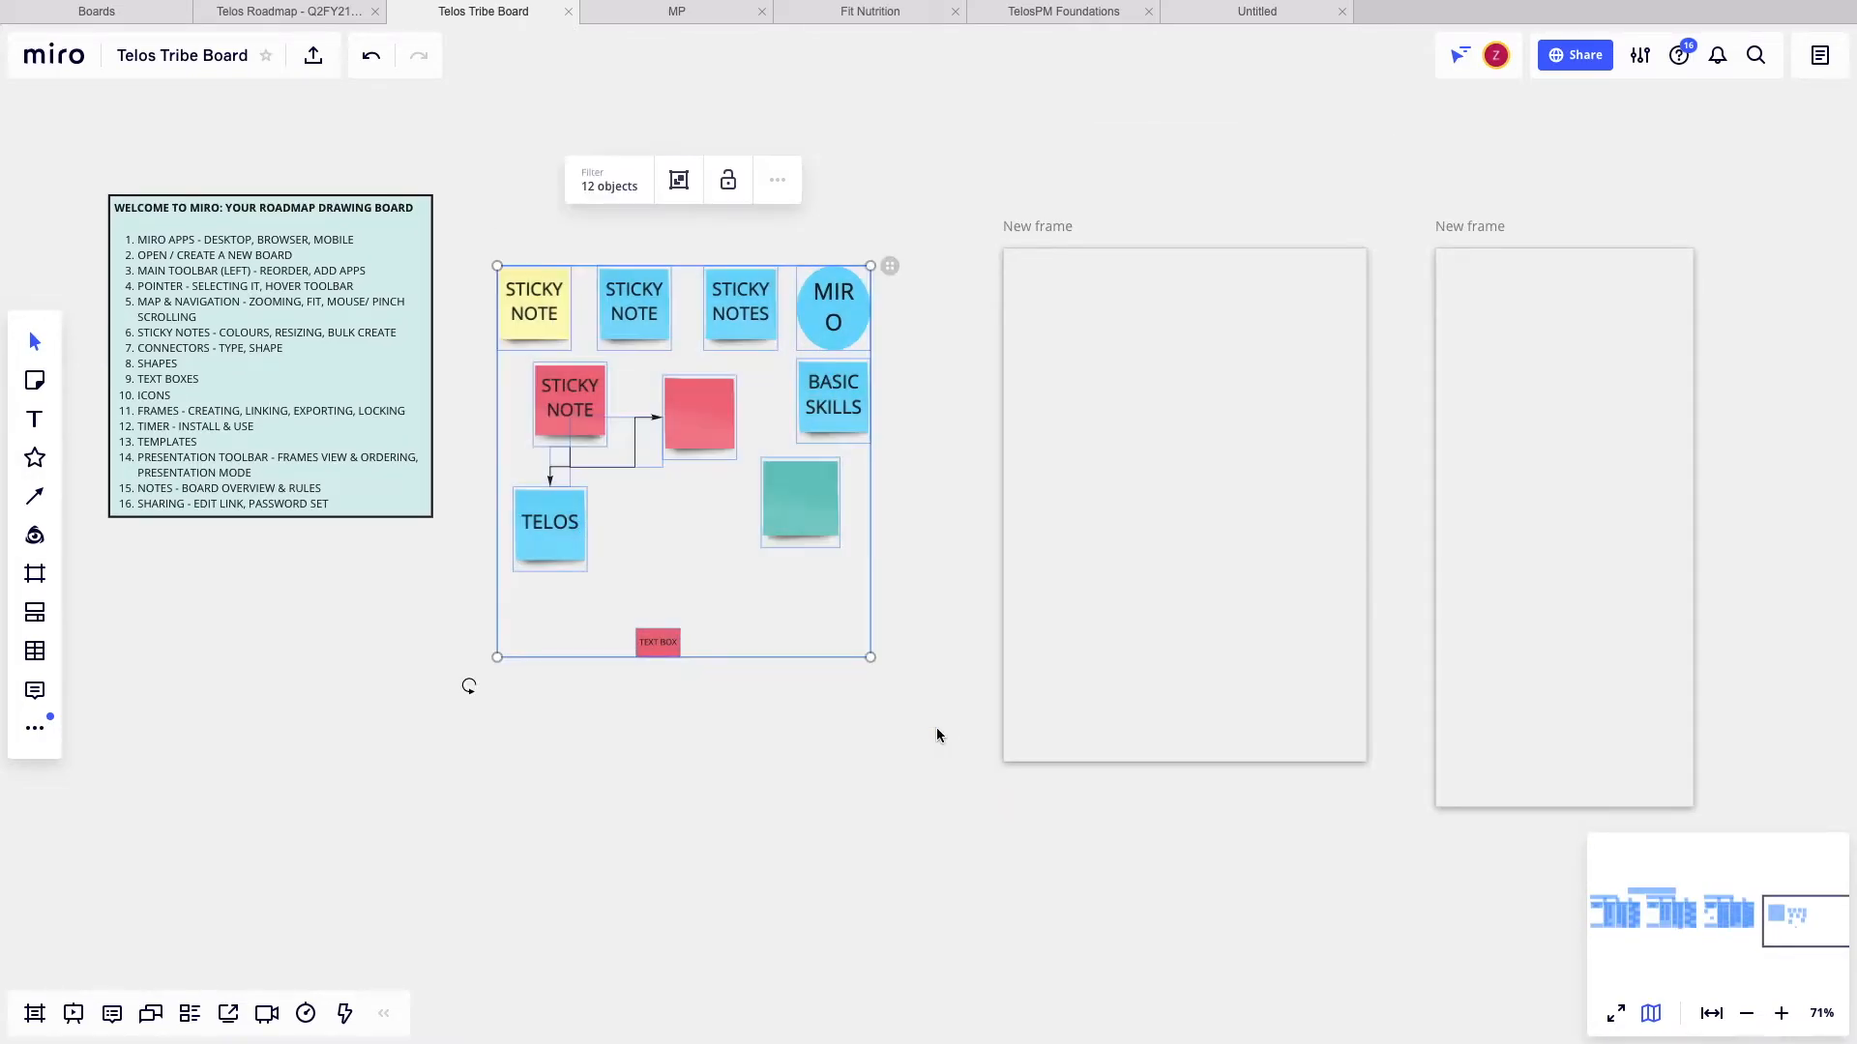
click(777, 183)
click(795, 479)
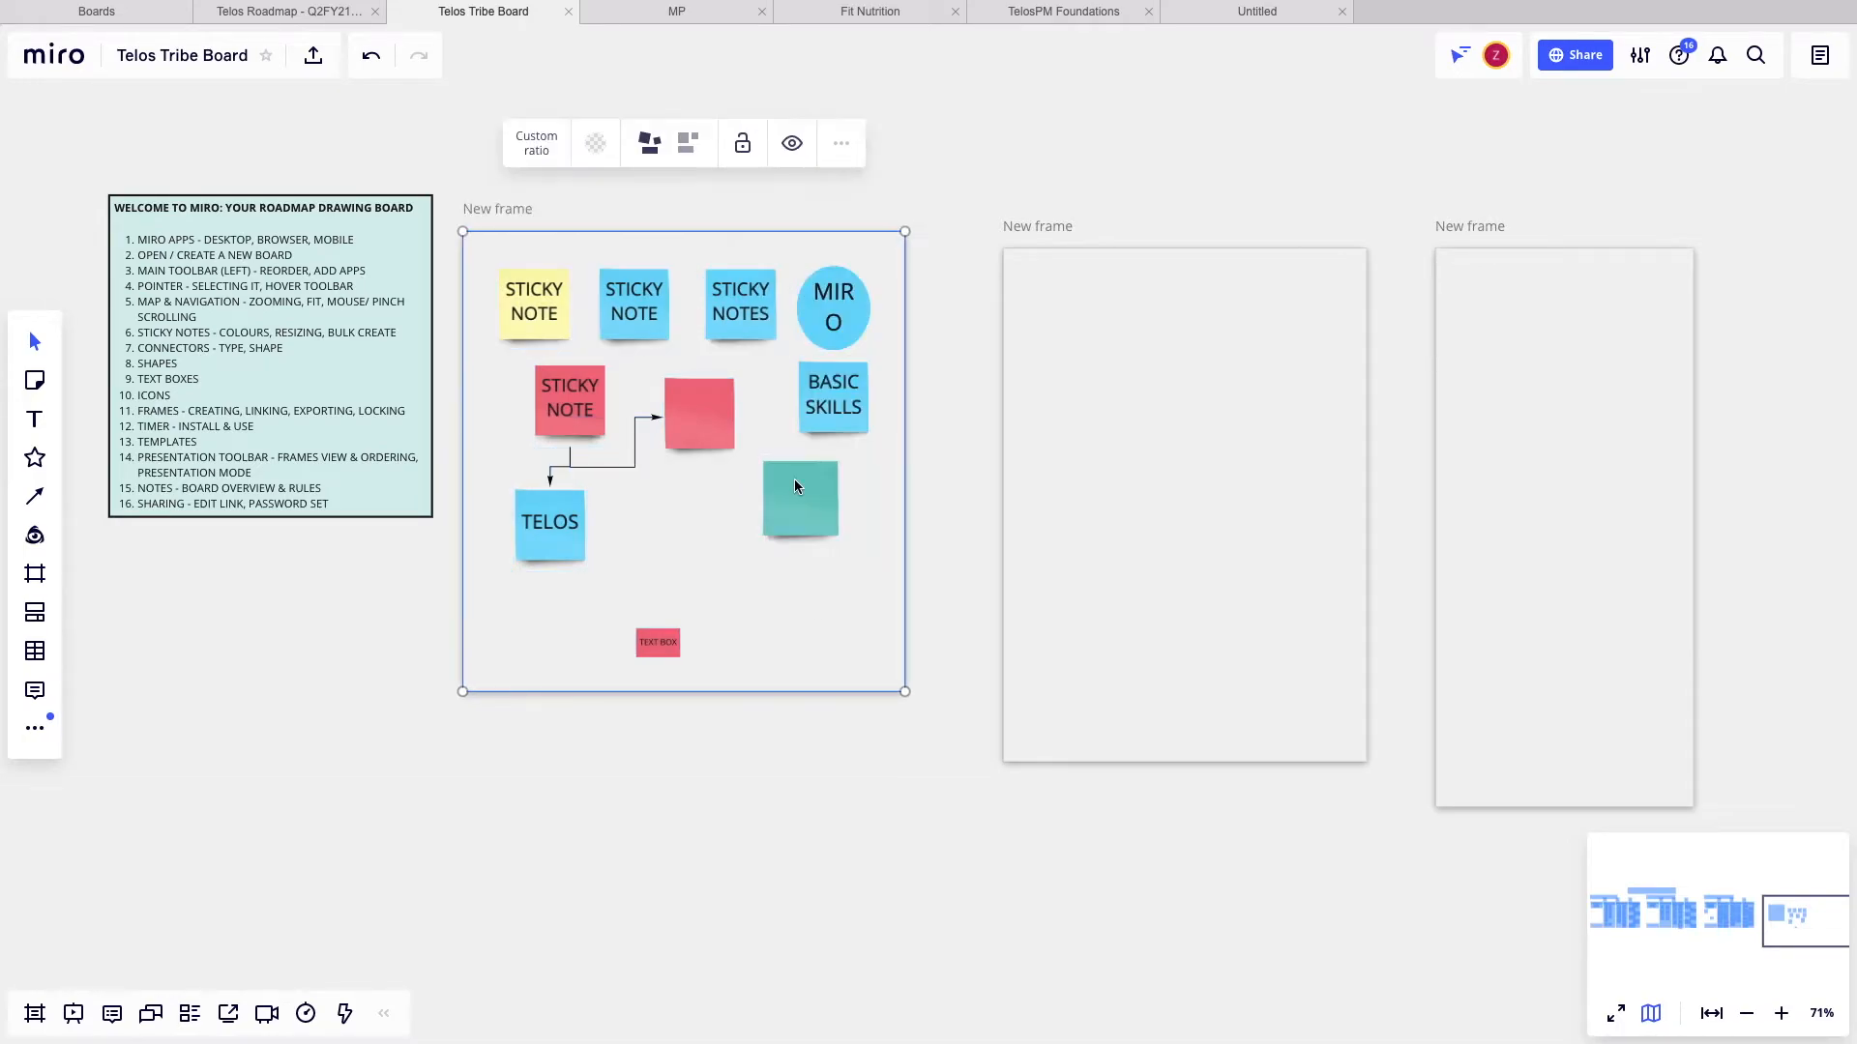
- Export the new frame as a Small JPG and save it to Downloads as "Telos Tribe Board - New frame.jpg"
scroll(705, 779, down, 1)
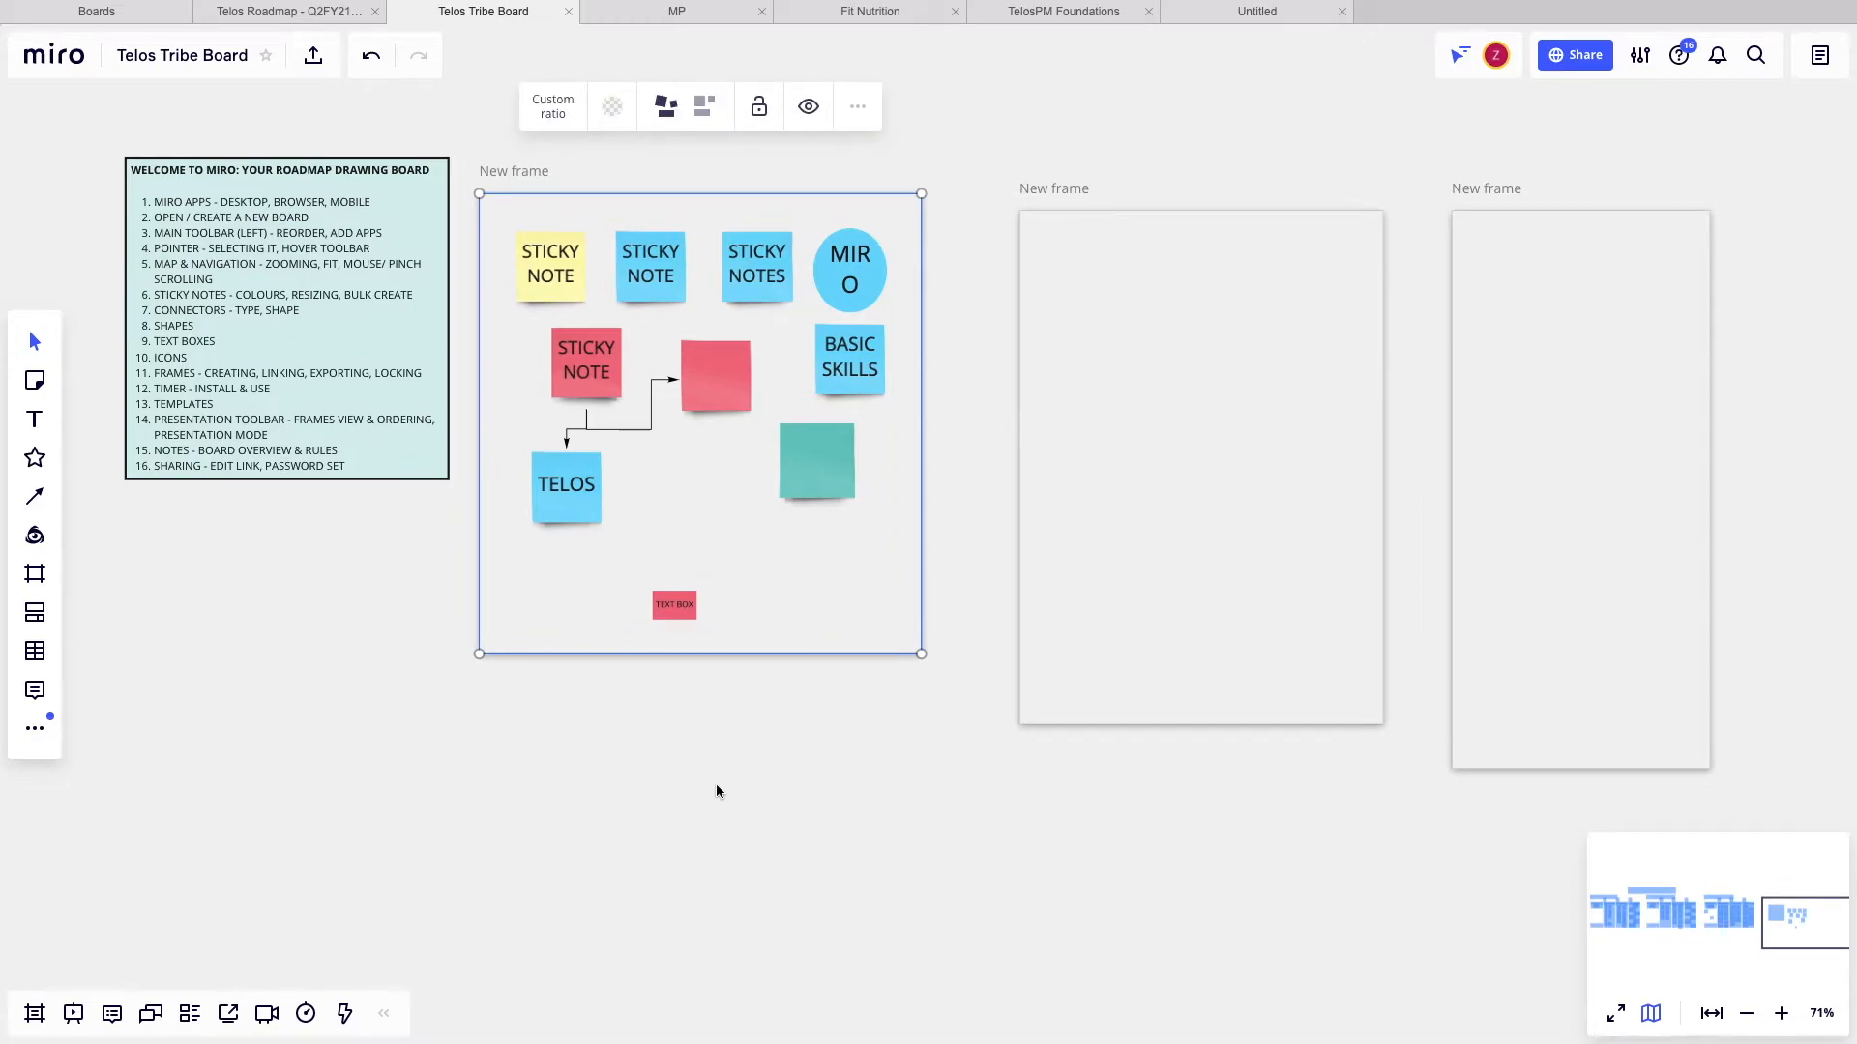
scroll(716, 789, up, 1)
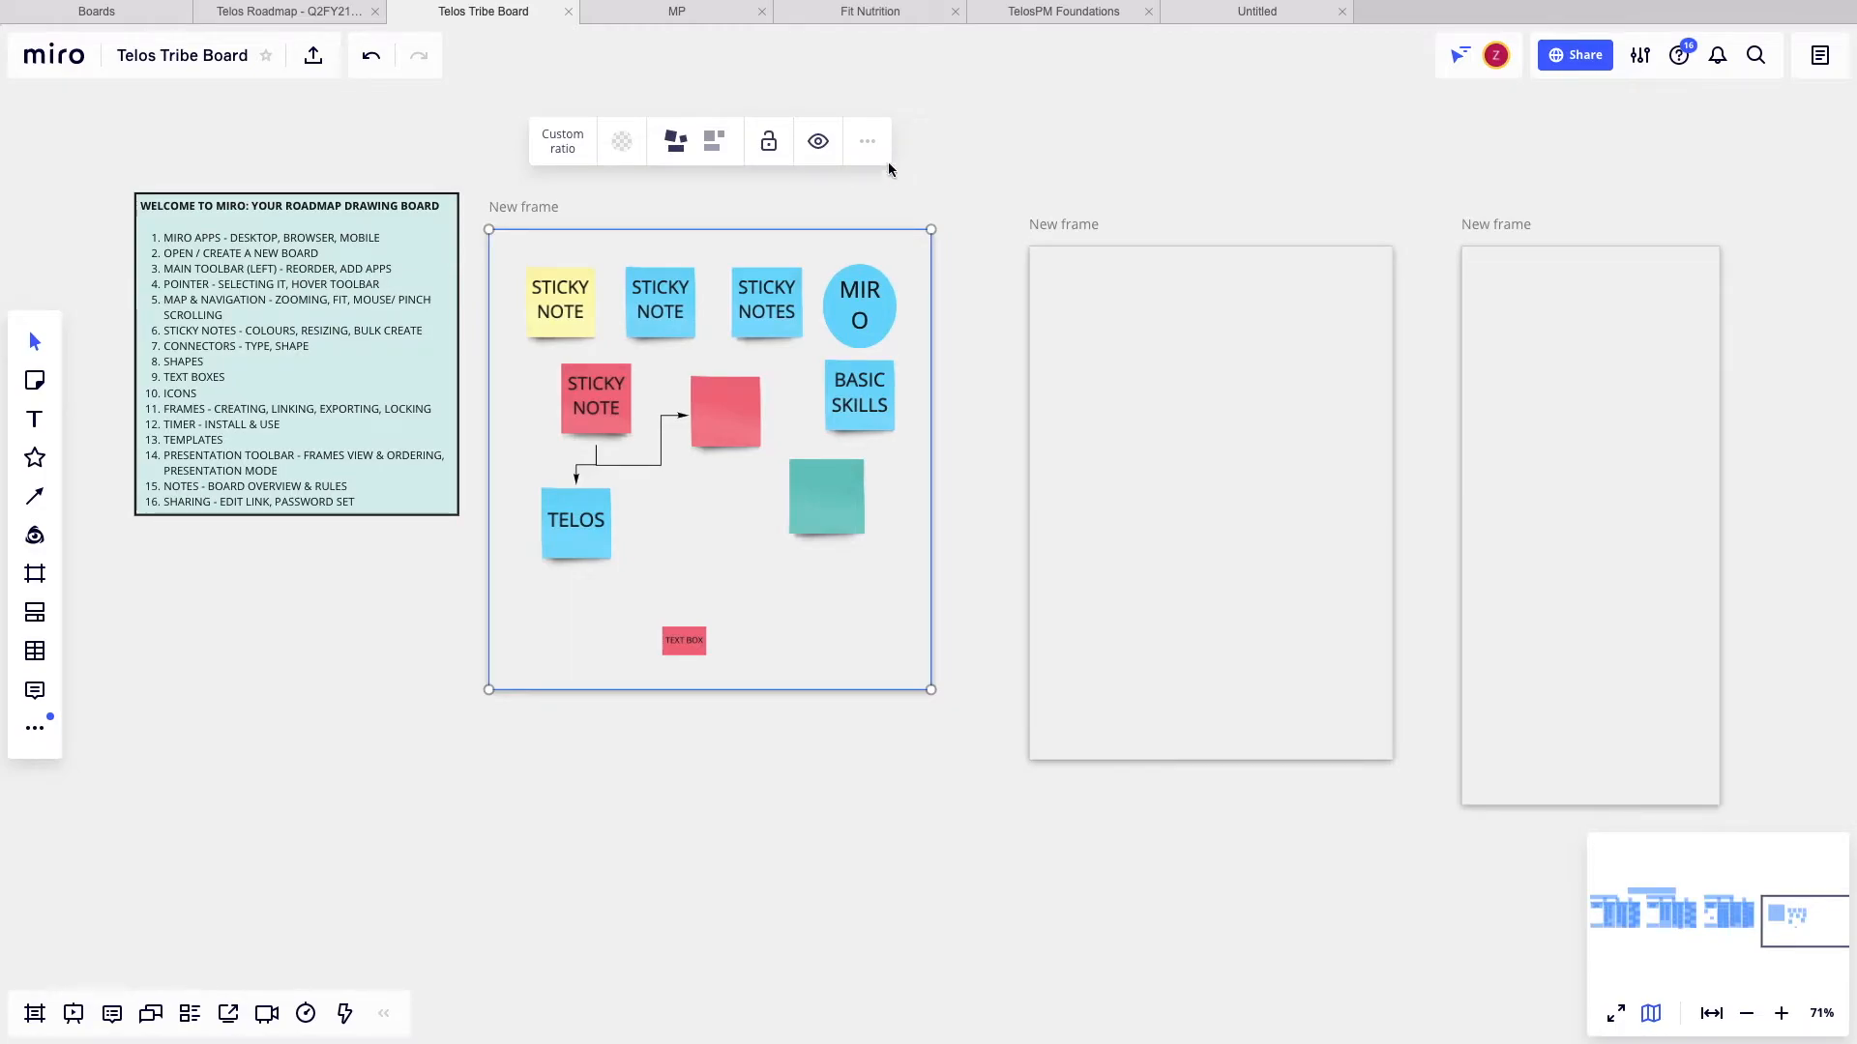
click(917, 203)
click(929, 257)
click(858, 141)
click(950, 237)
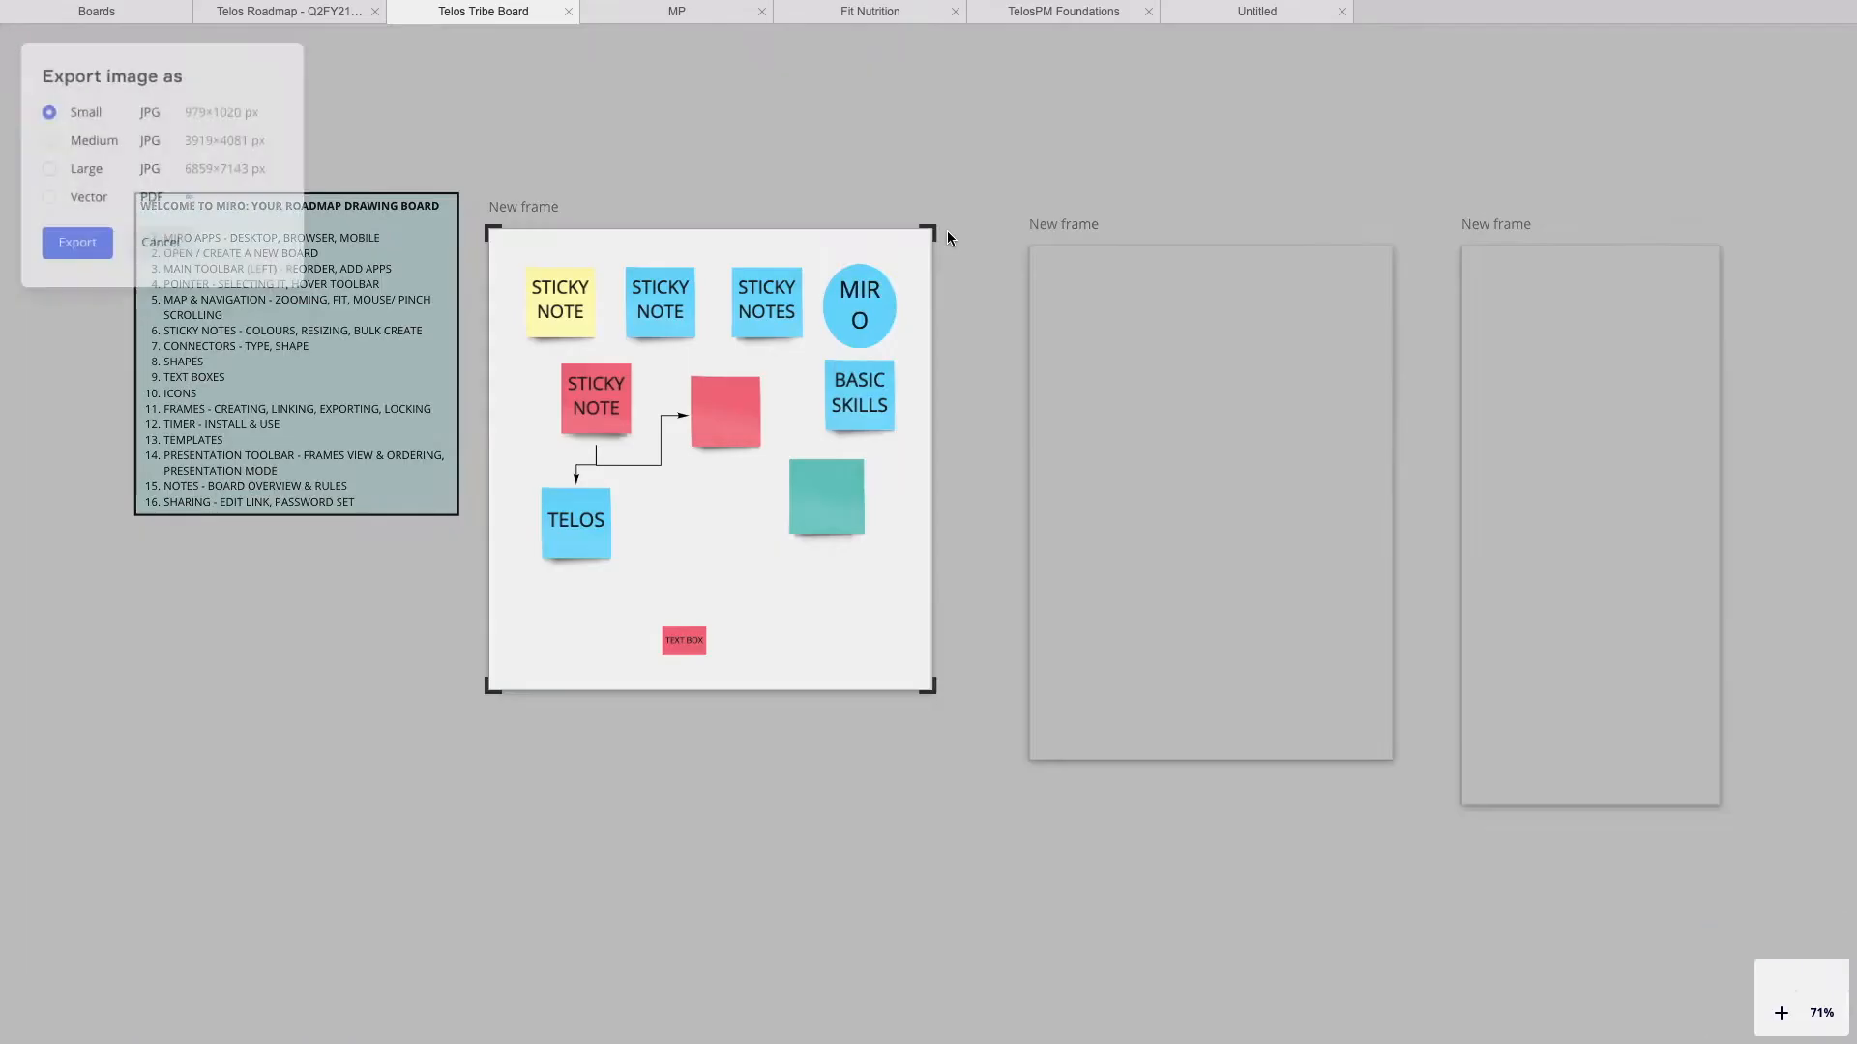
click(85, 201)
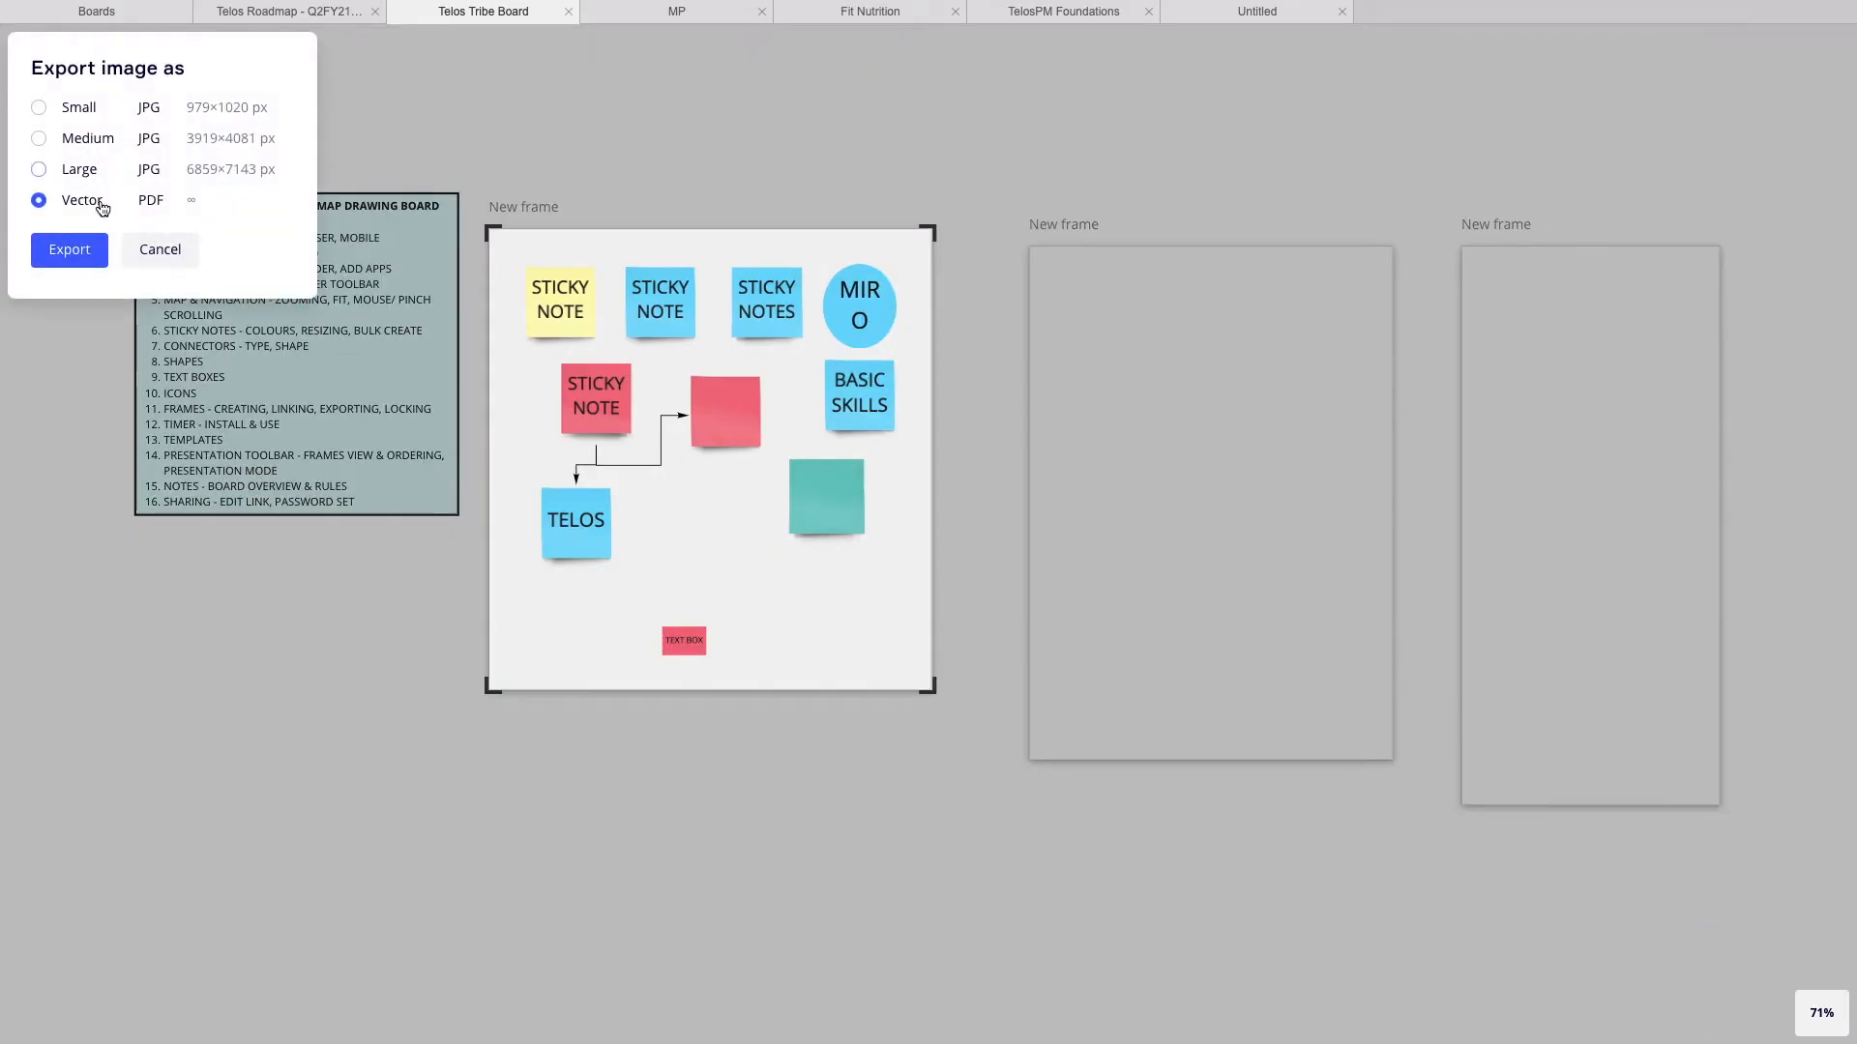
click(75, 113)
click(78, 257)
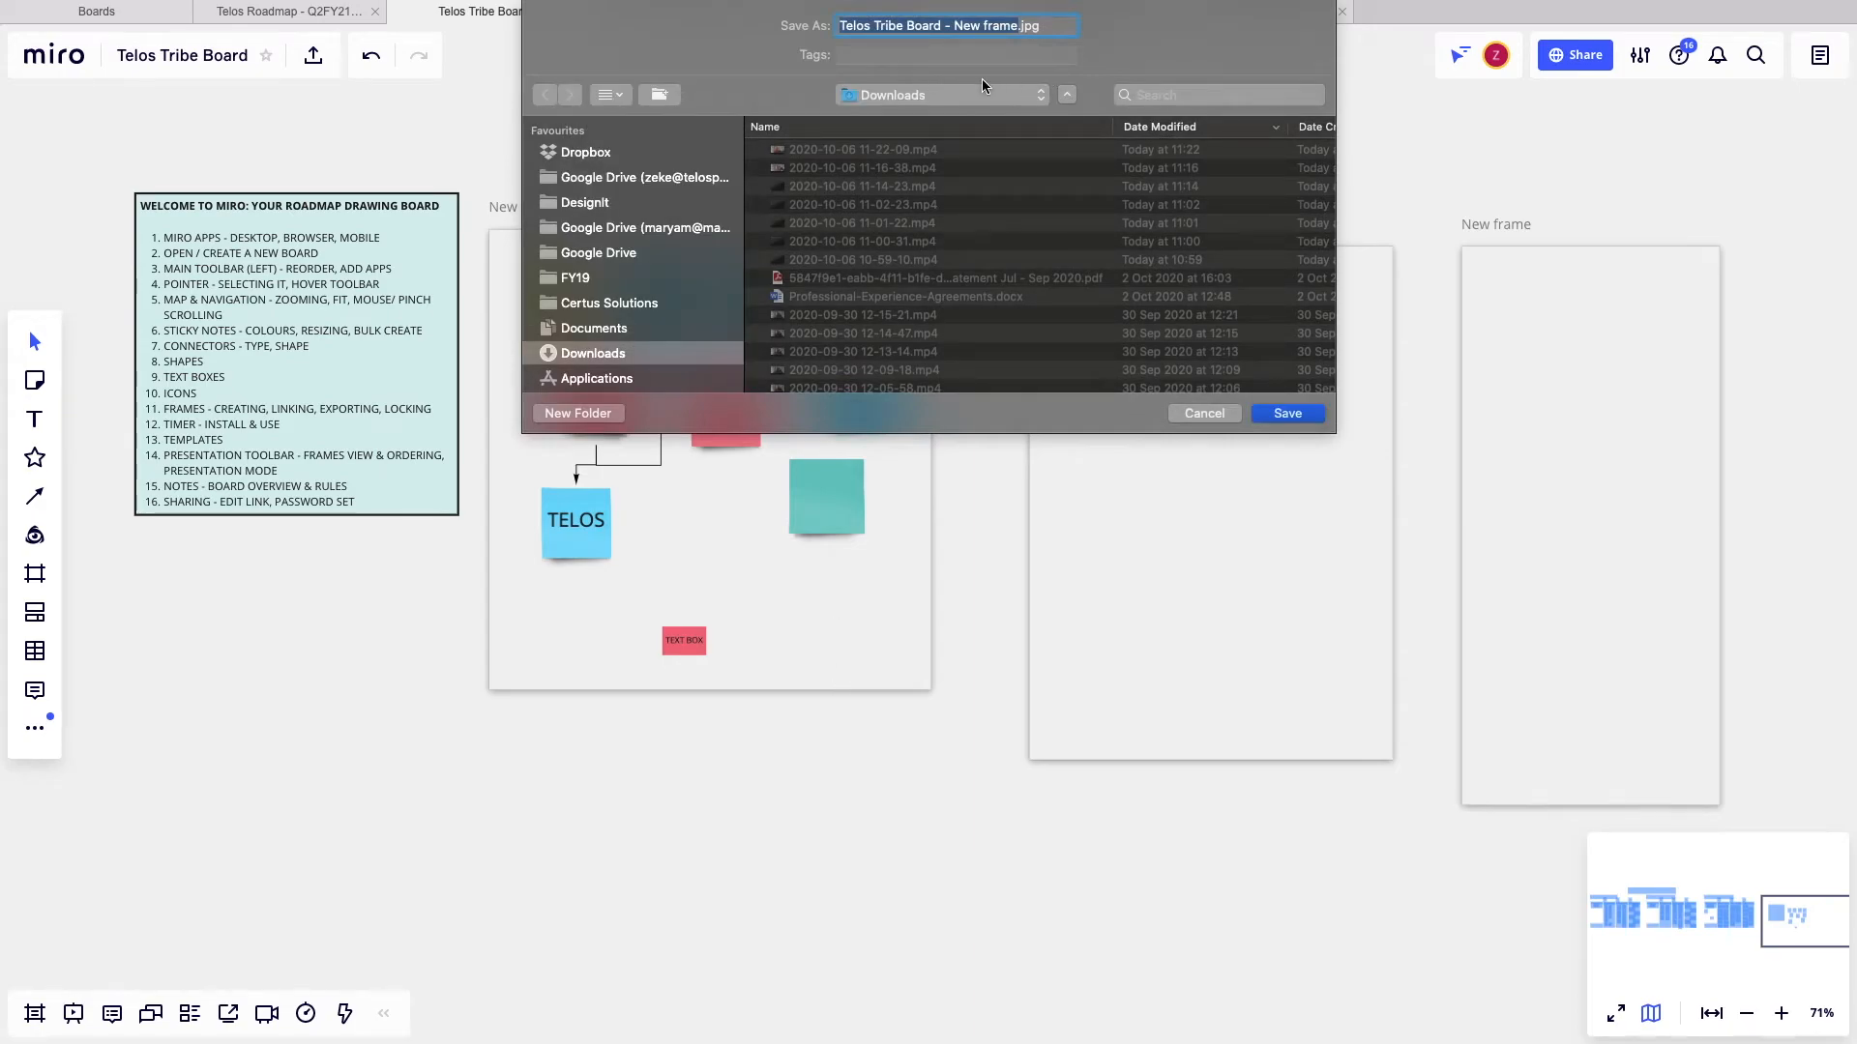
click(1298, 414)
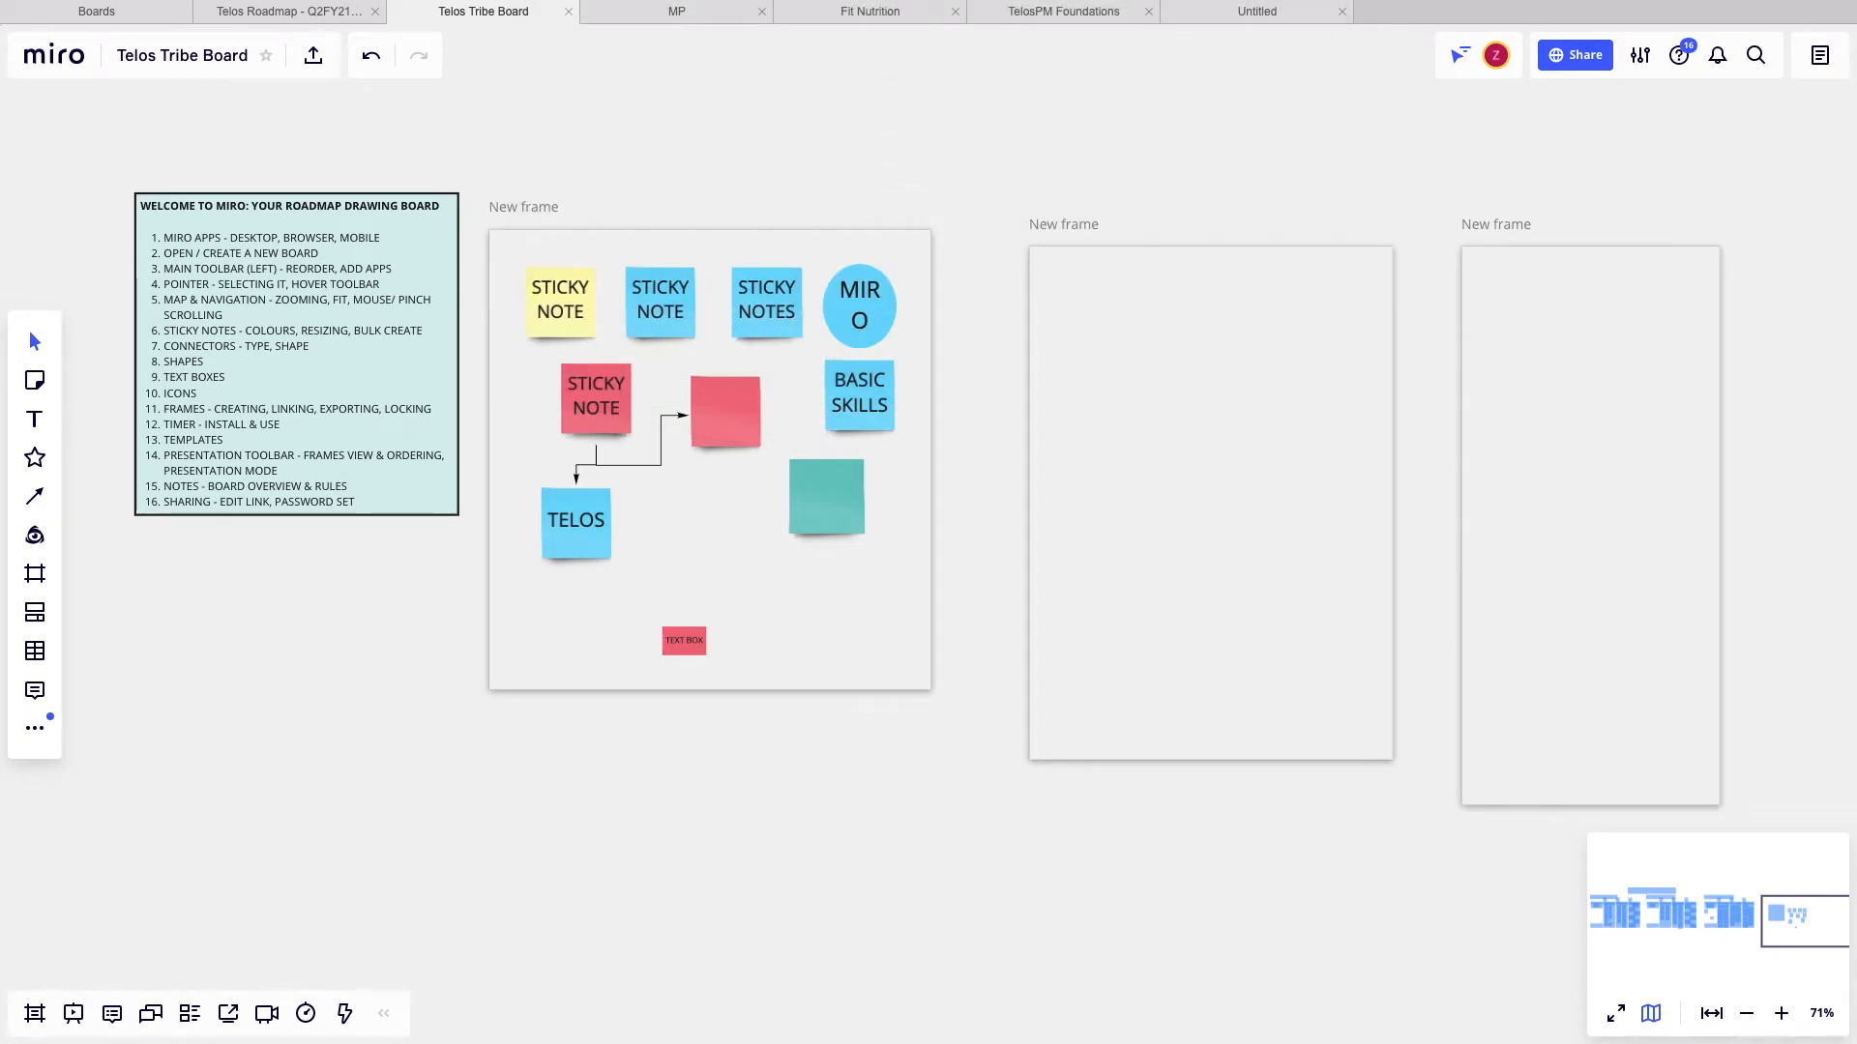
- Copy the link to the frame holding the sticky notes
scroll(936, 596, right, 2)
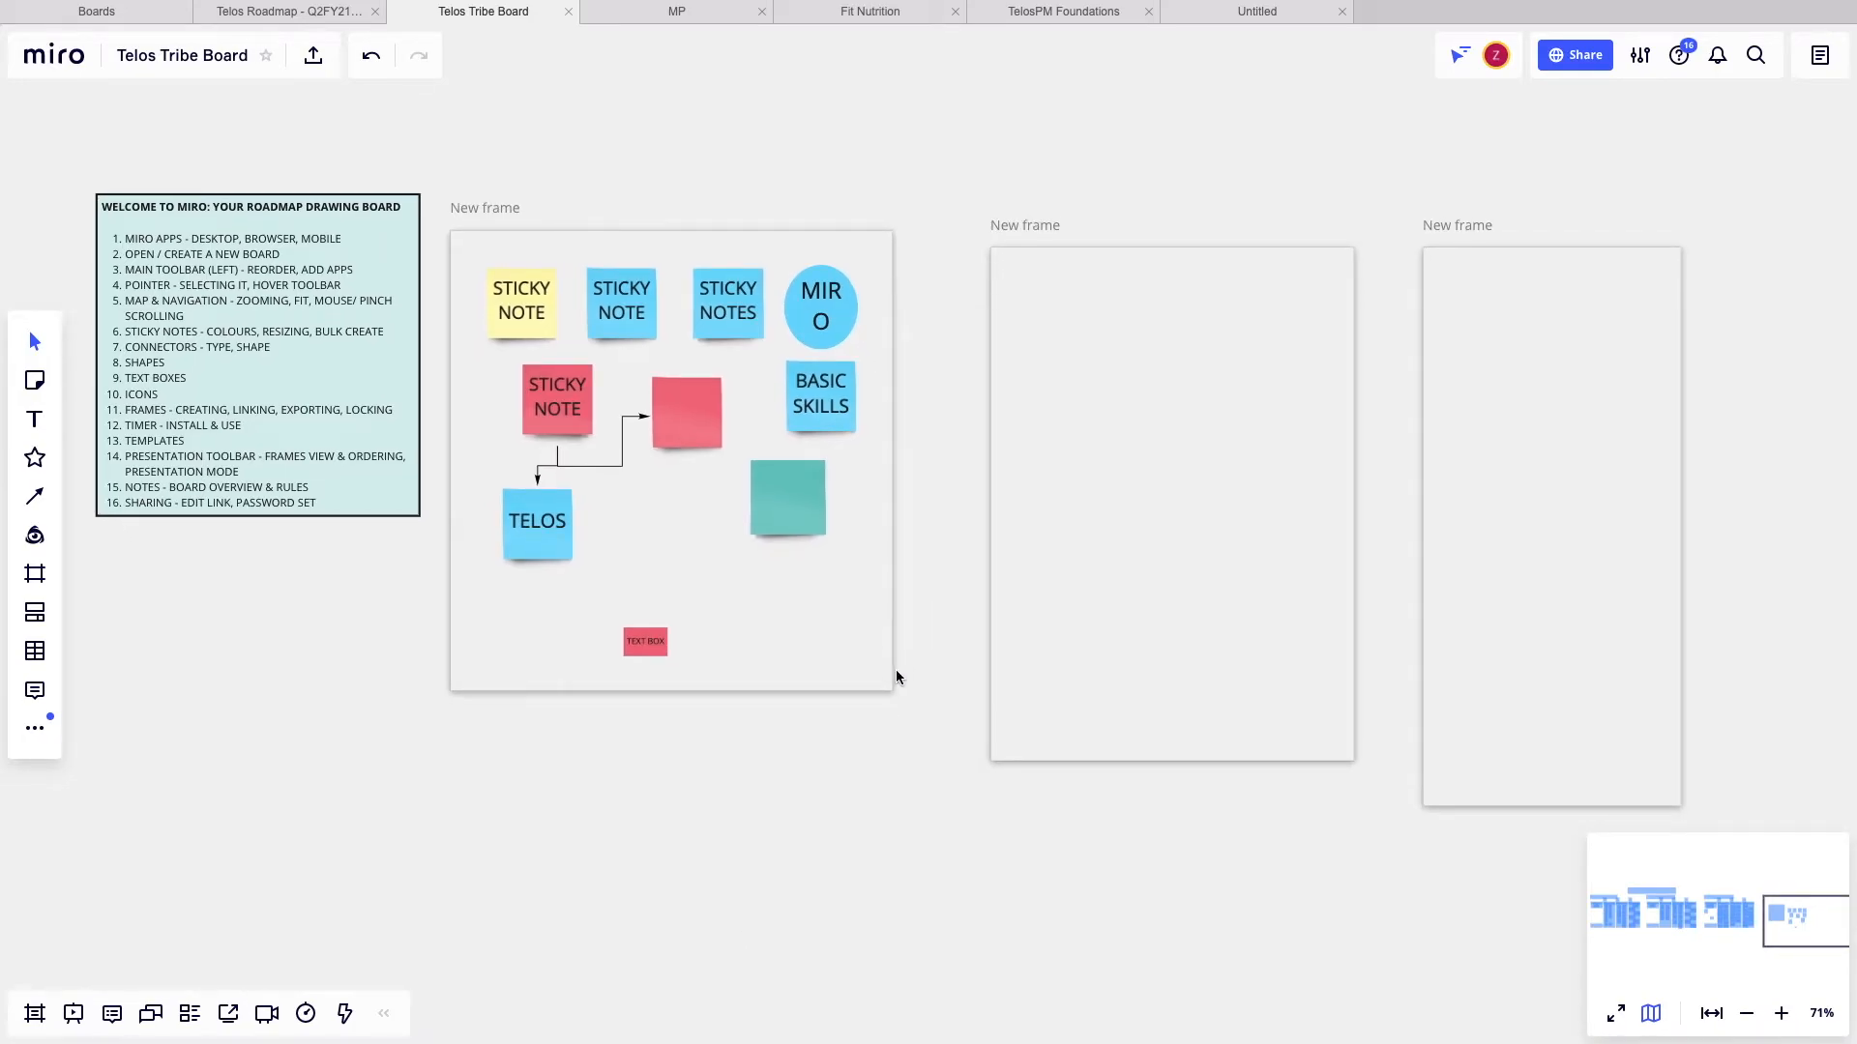
scroll(896, 669, right, 1)
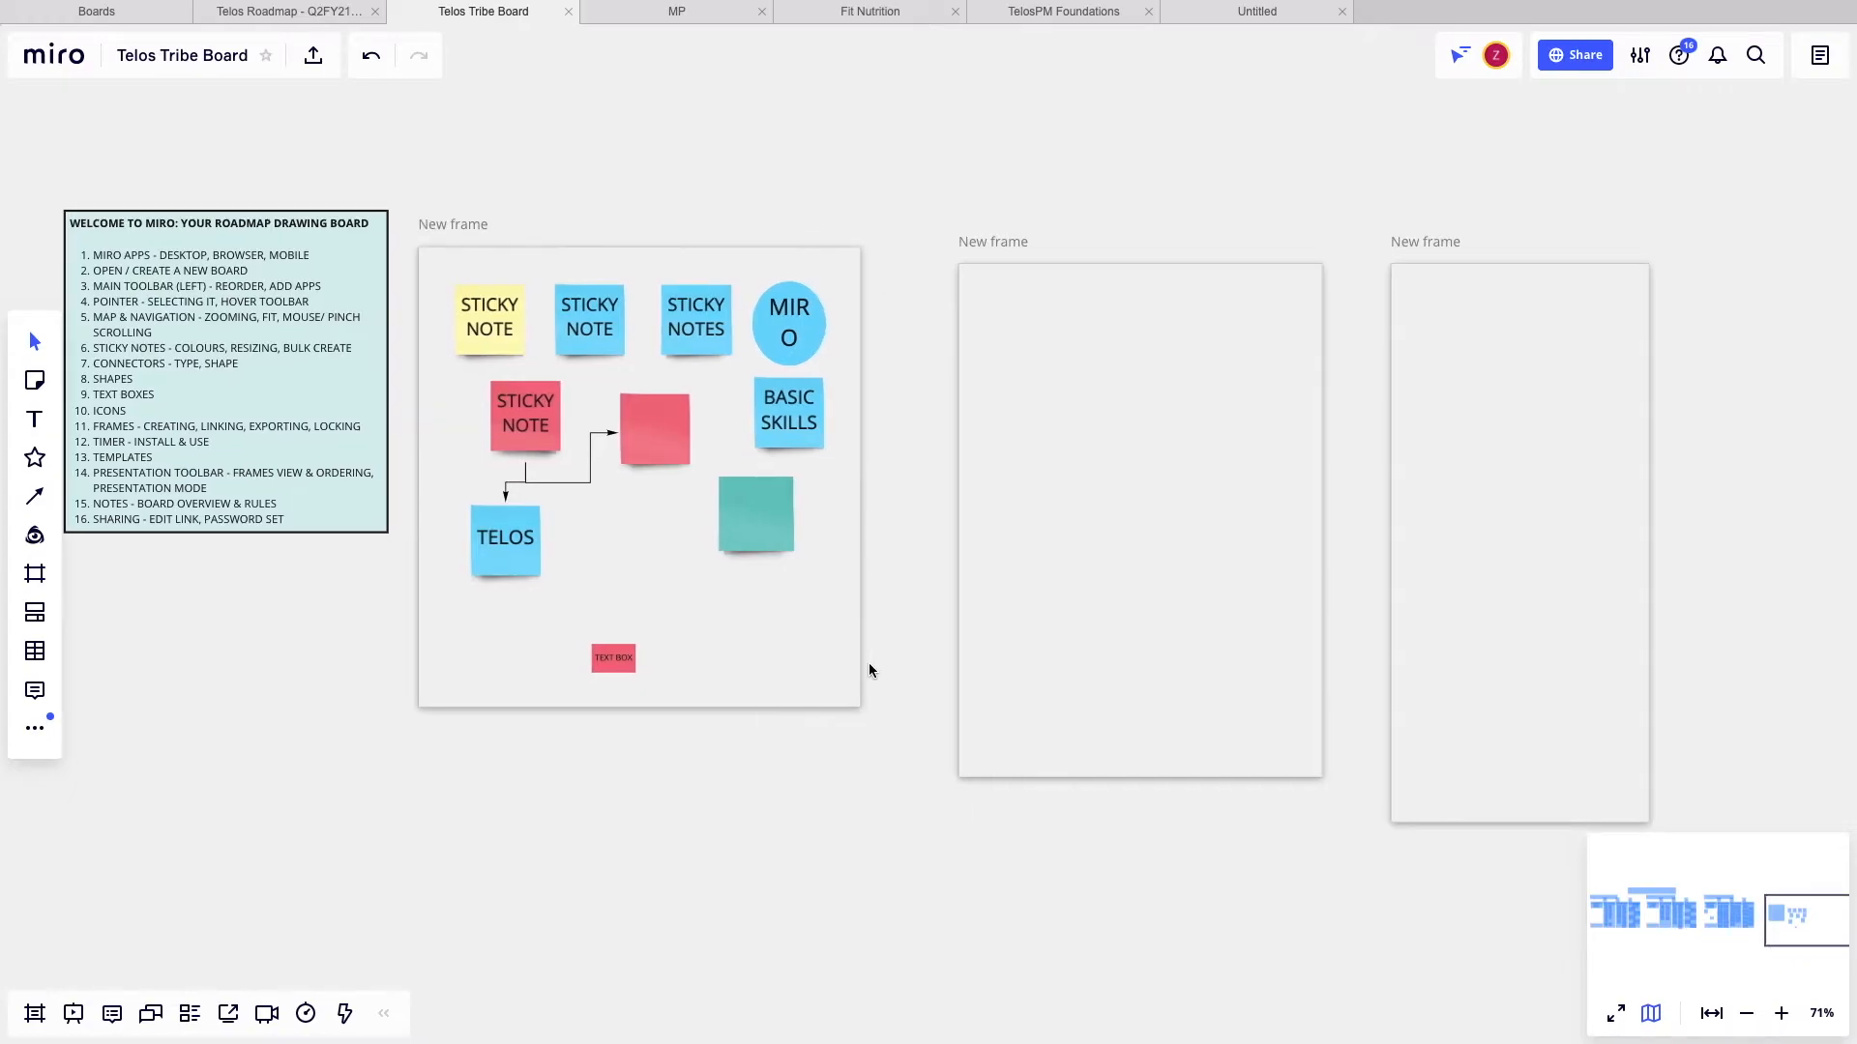
scroll(677, 638, left, 3)
scroll(677, 638, down, 1)
scroll(286, 479, left, 2)
scroll(287, 478, up, 1)
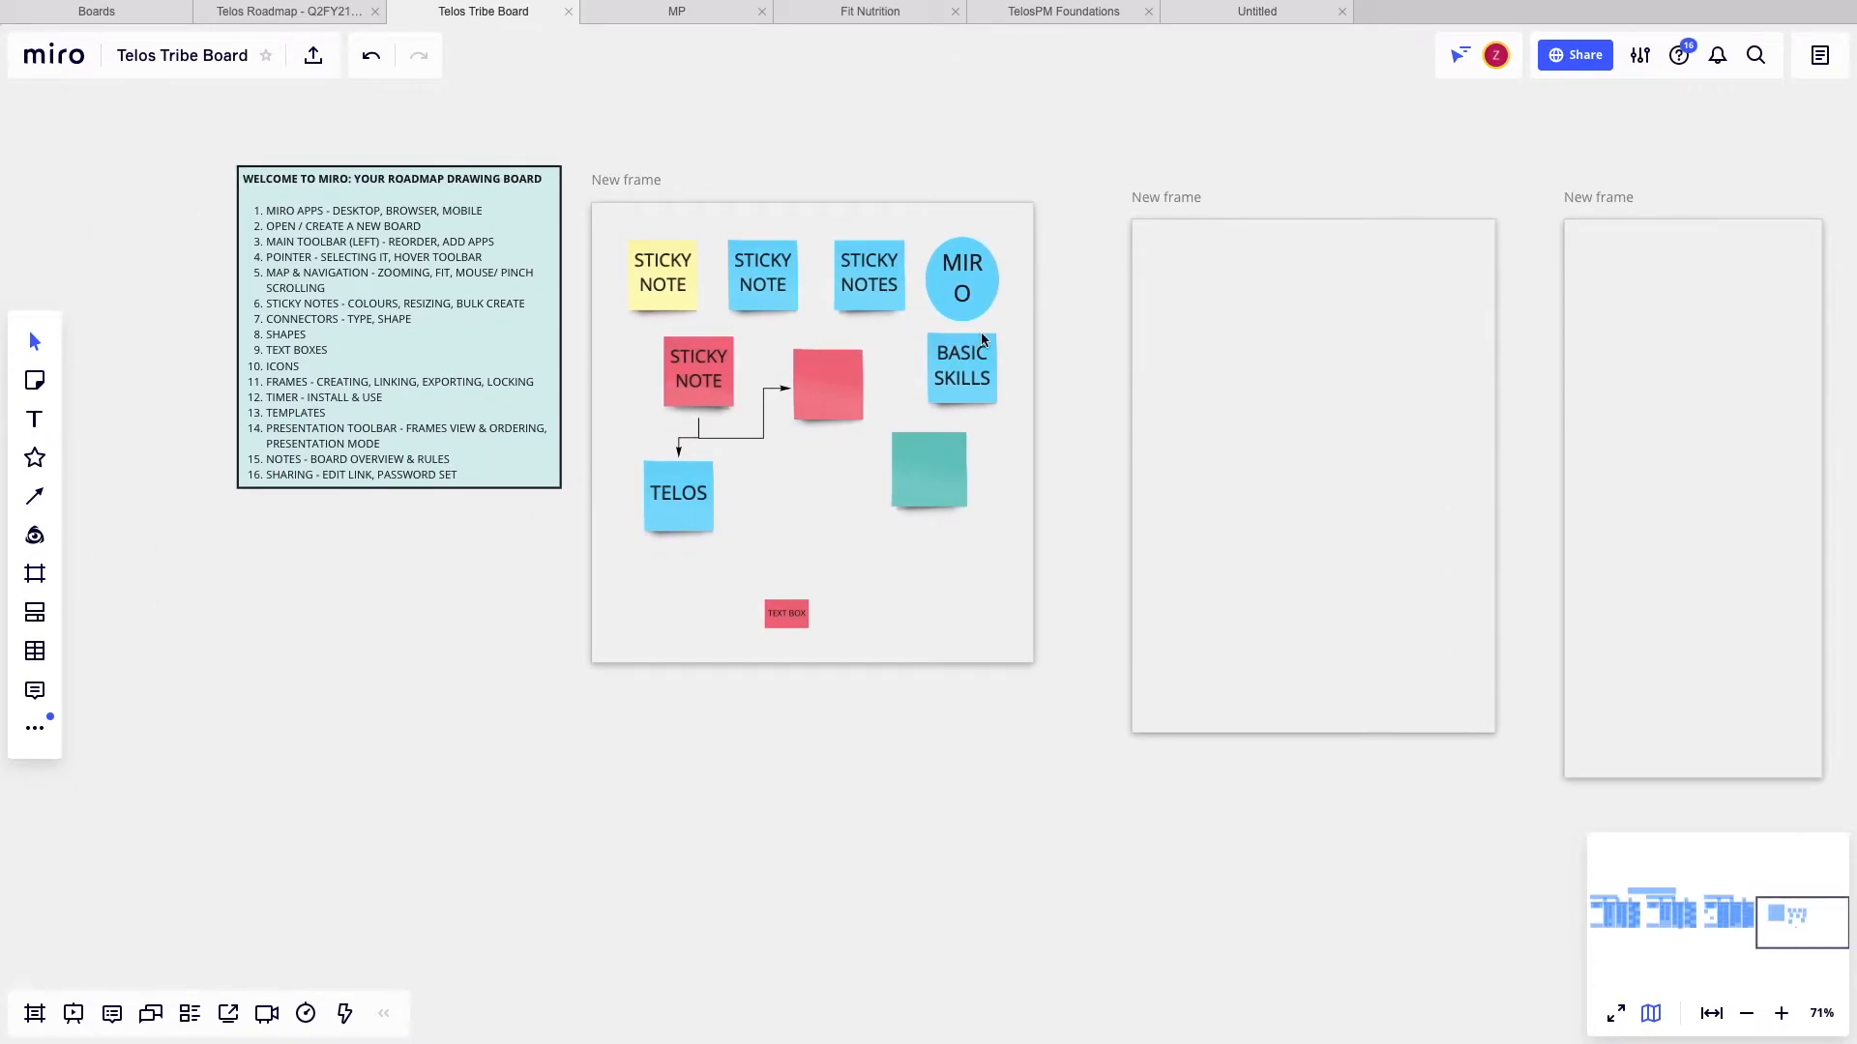
click(1032, 331)
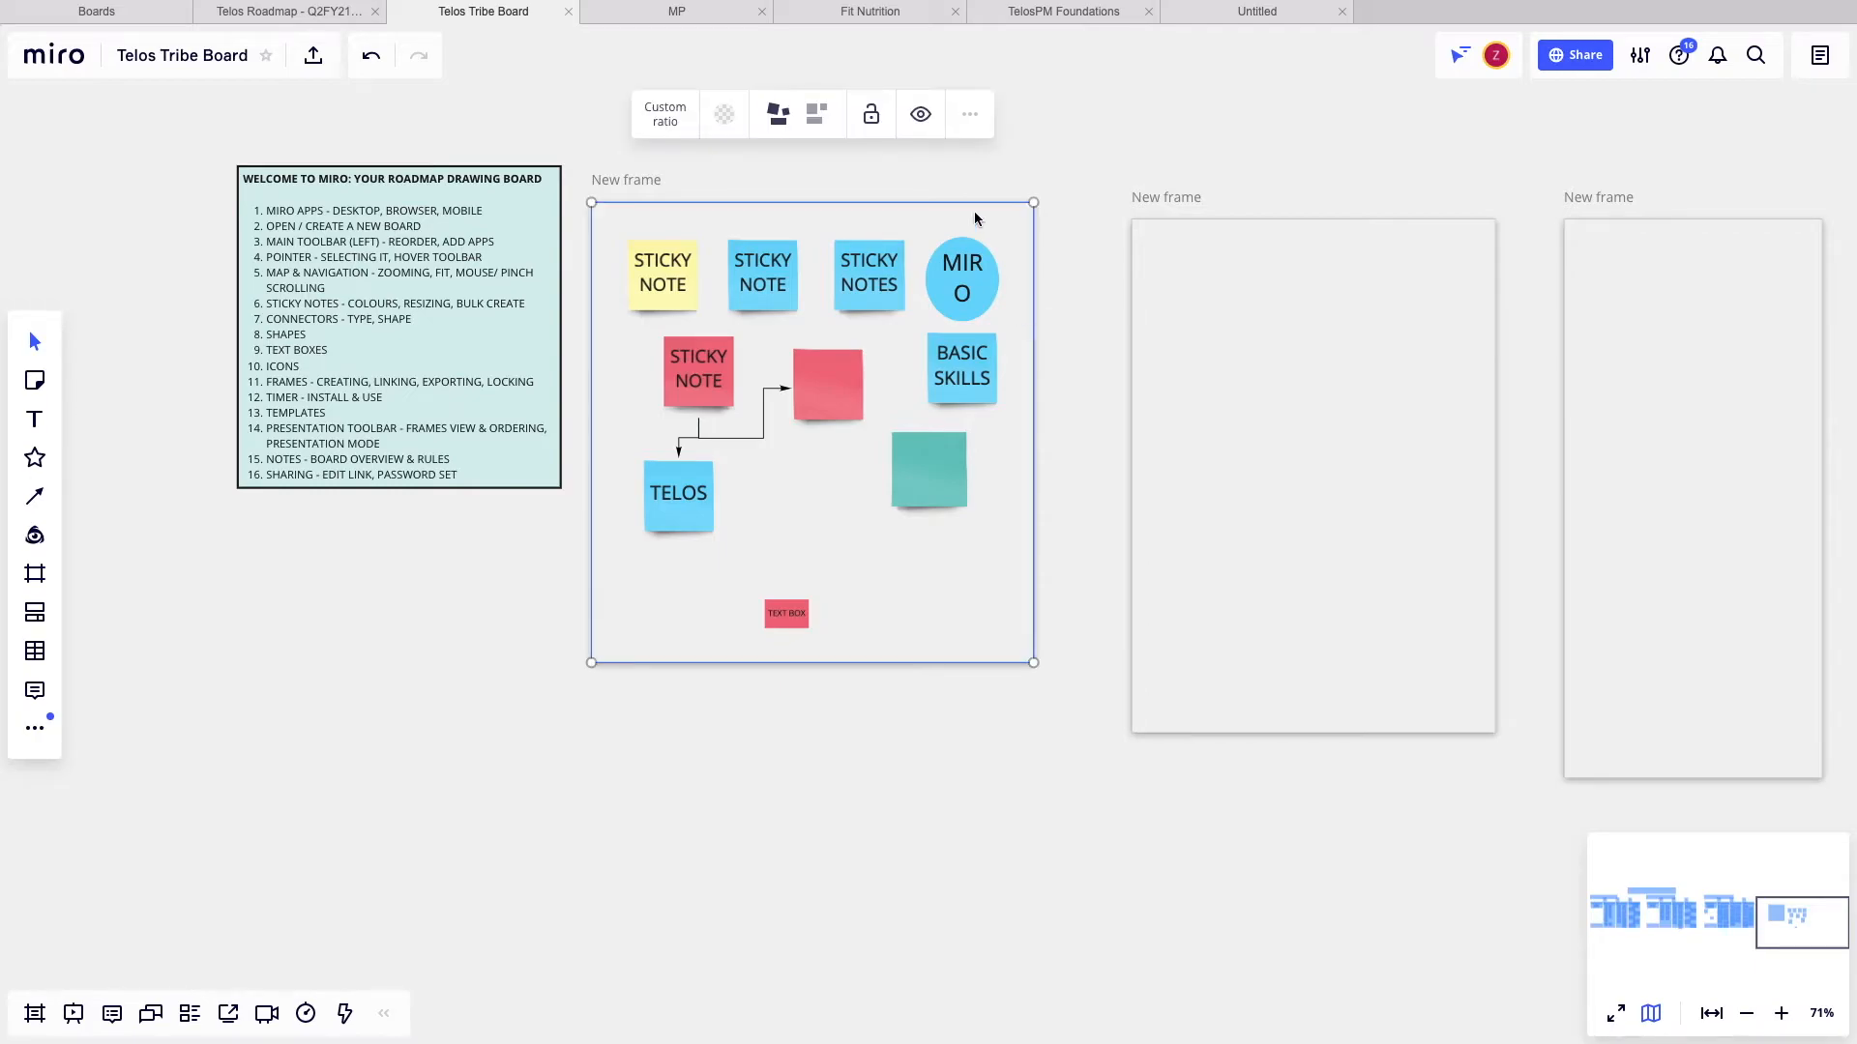
click(971, 116)
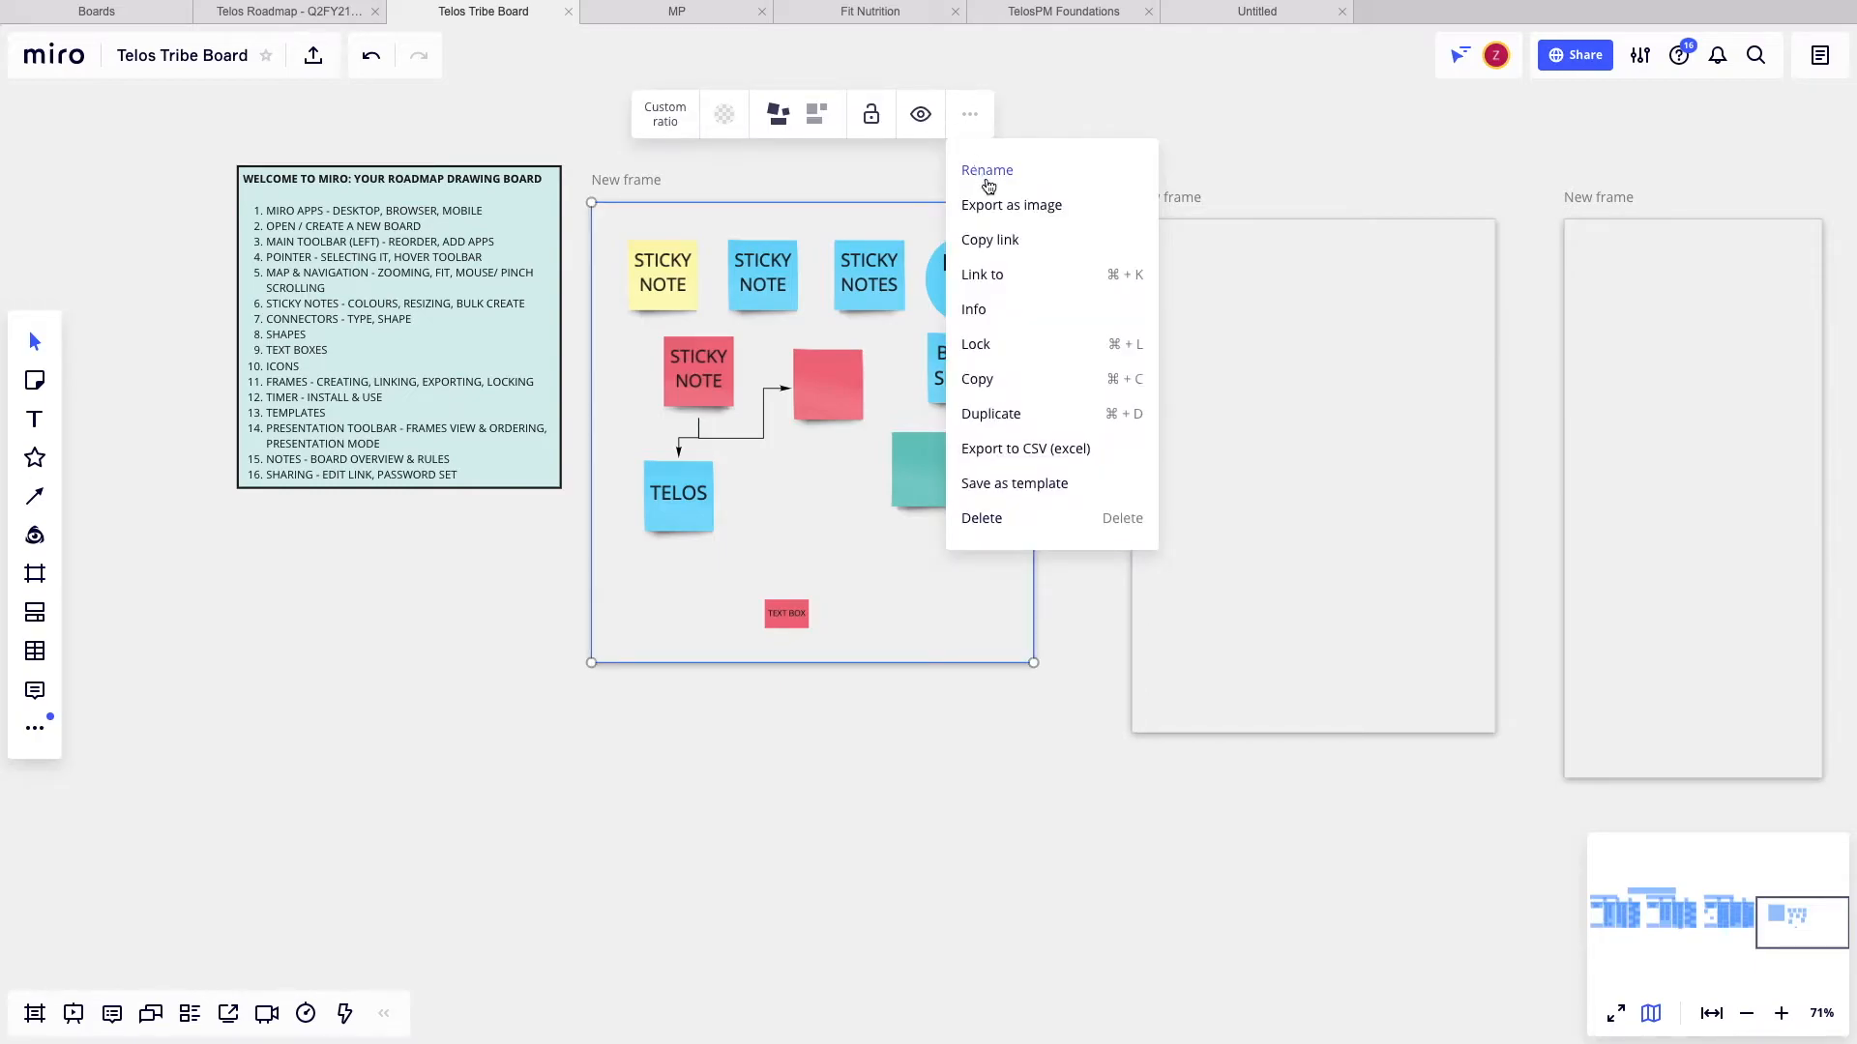
click(991, 241)
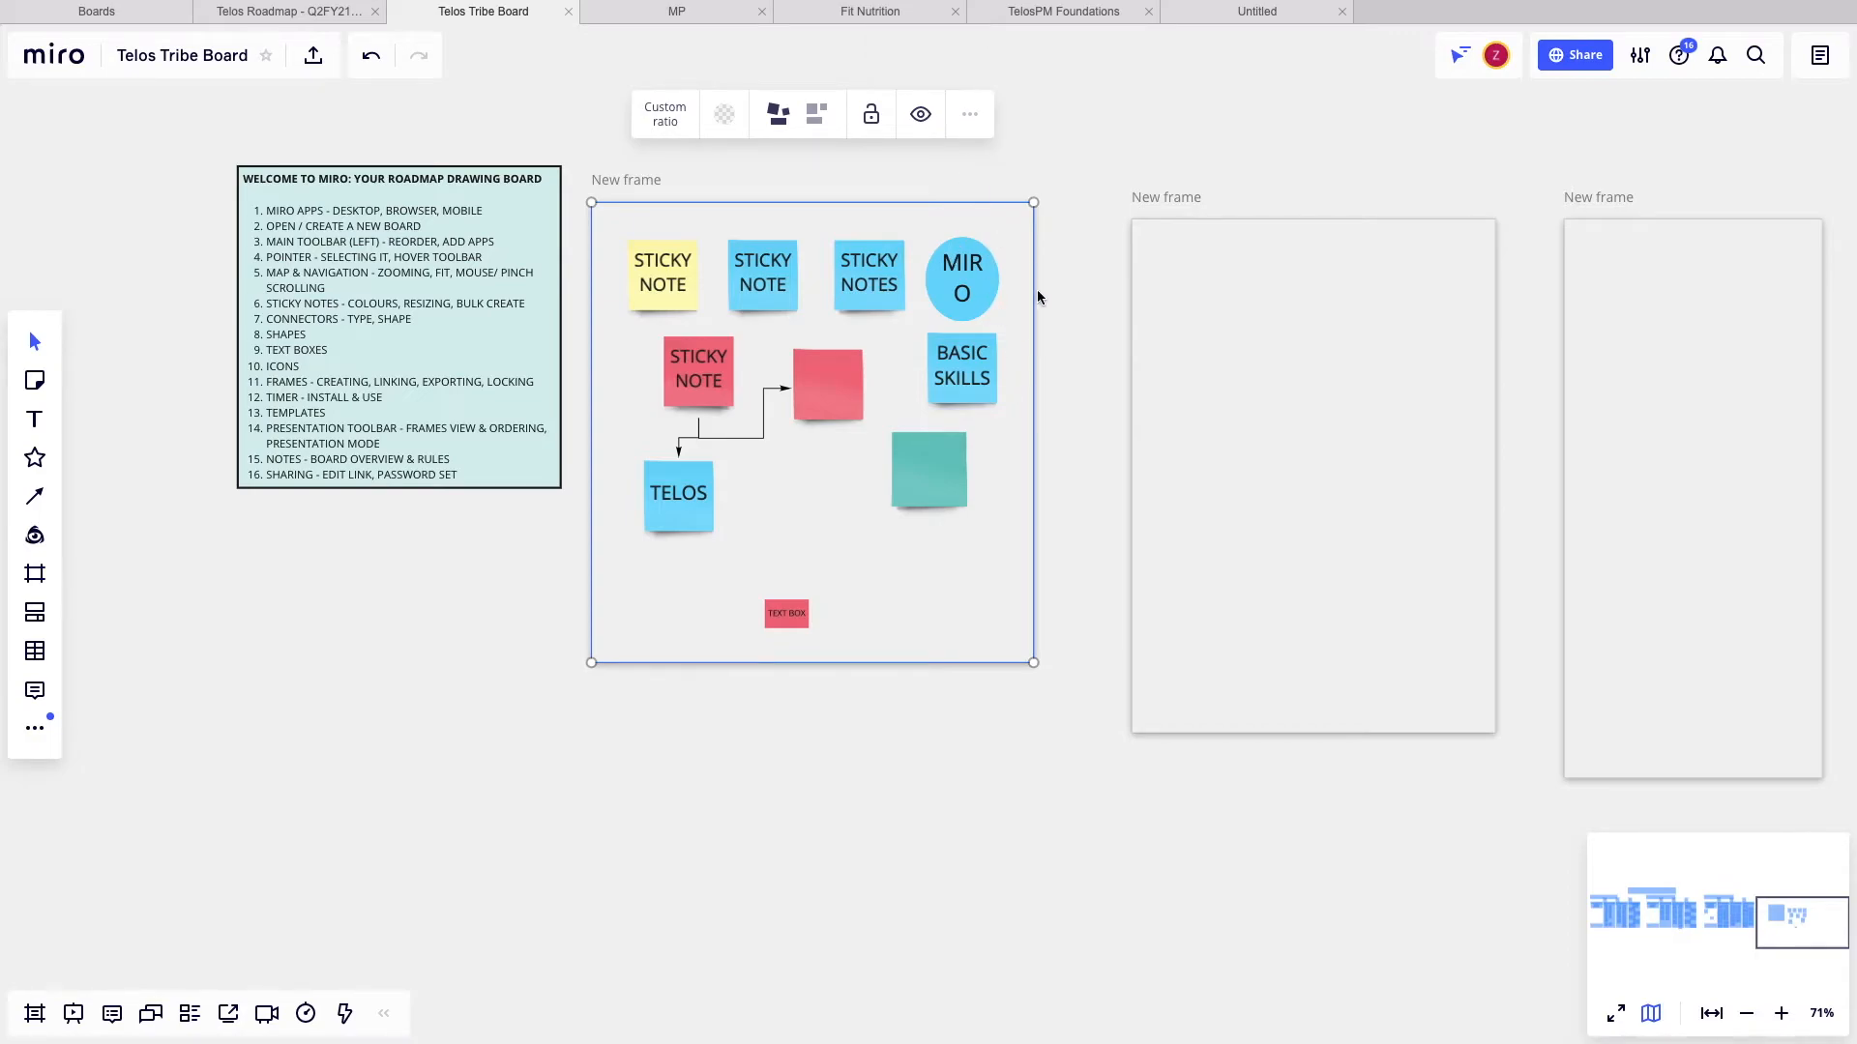
- Move the green sticky note slightly down and lock the frame that contains it
scroll(1076, 374, down, 1)
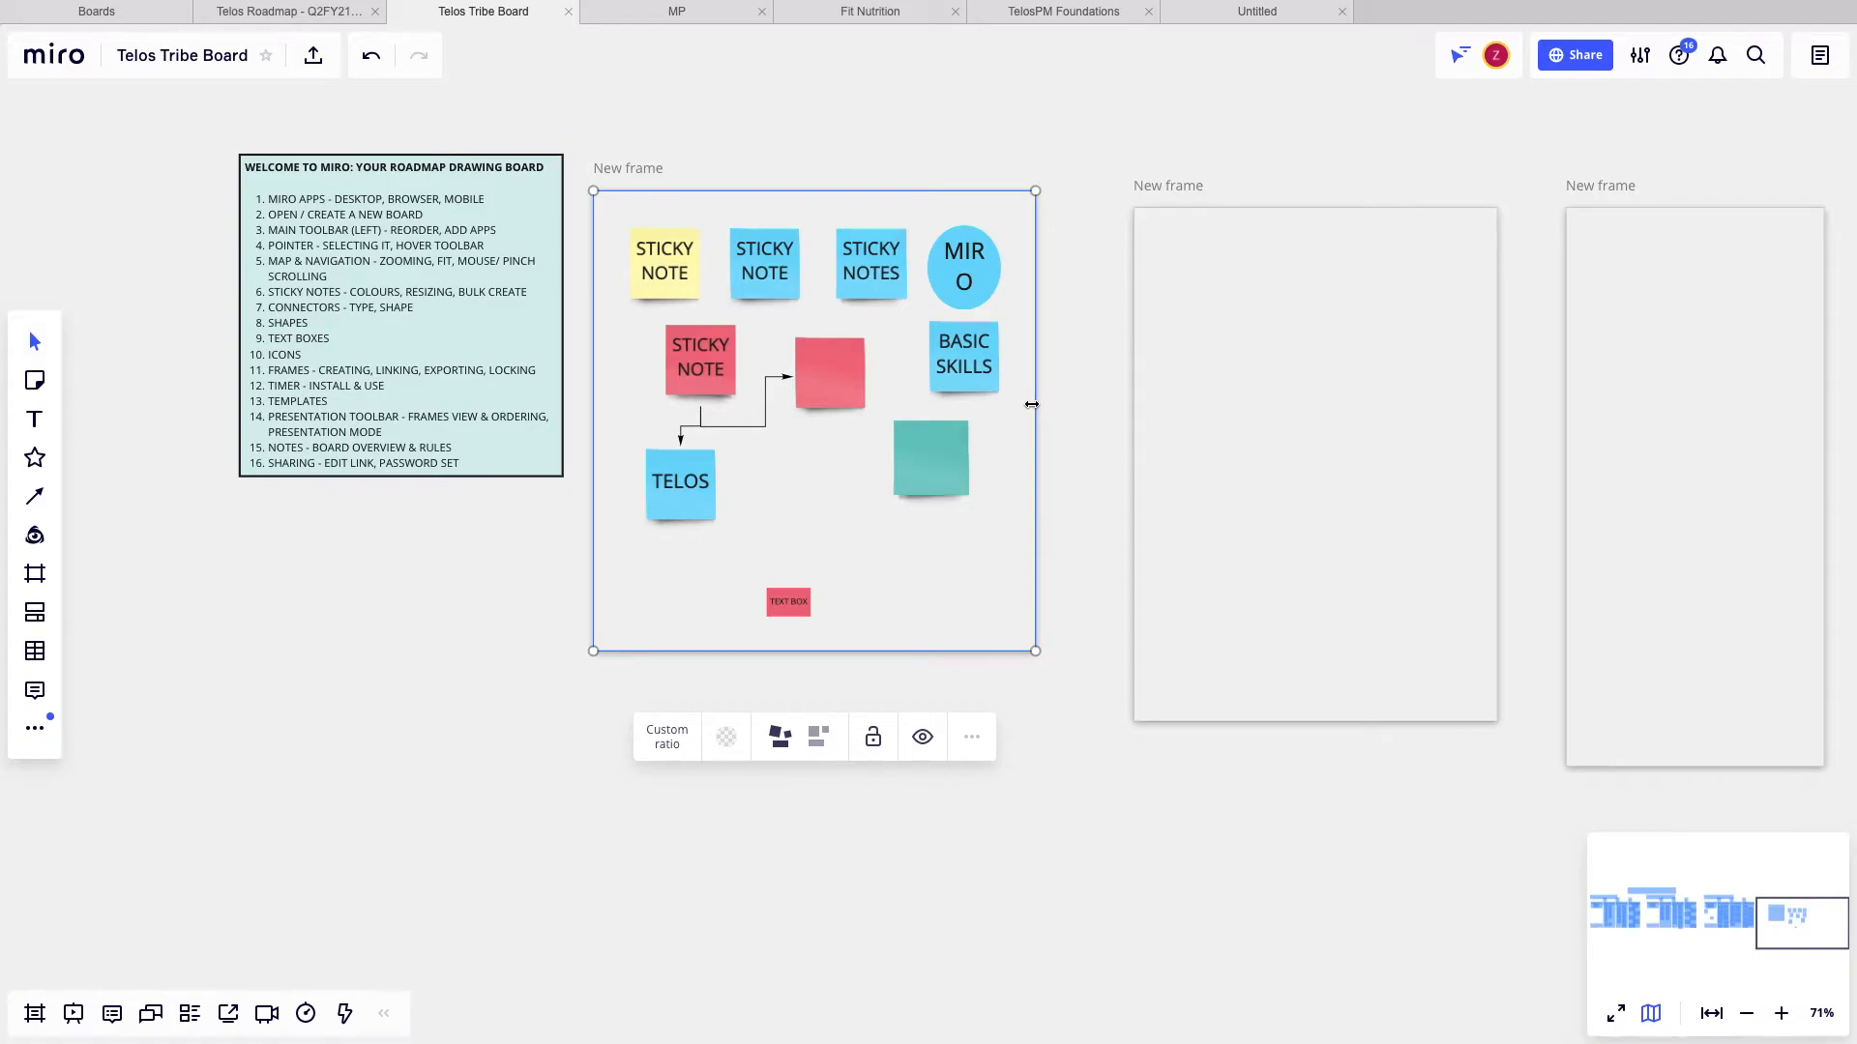
scroll(931, 552, up, 5)
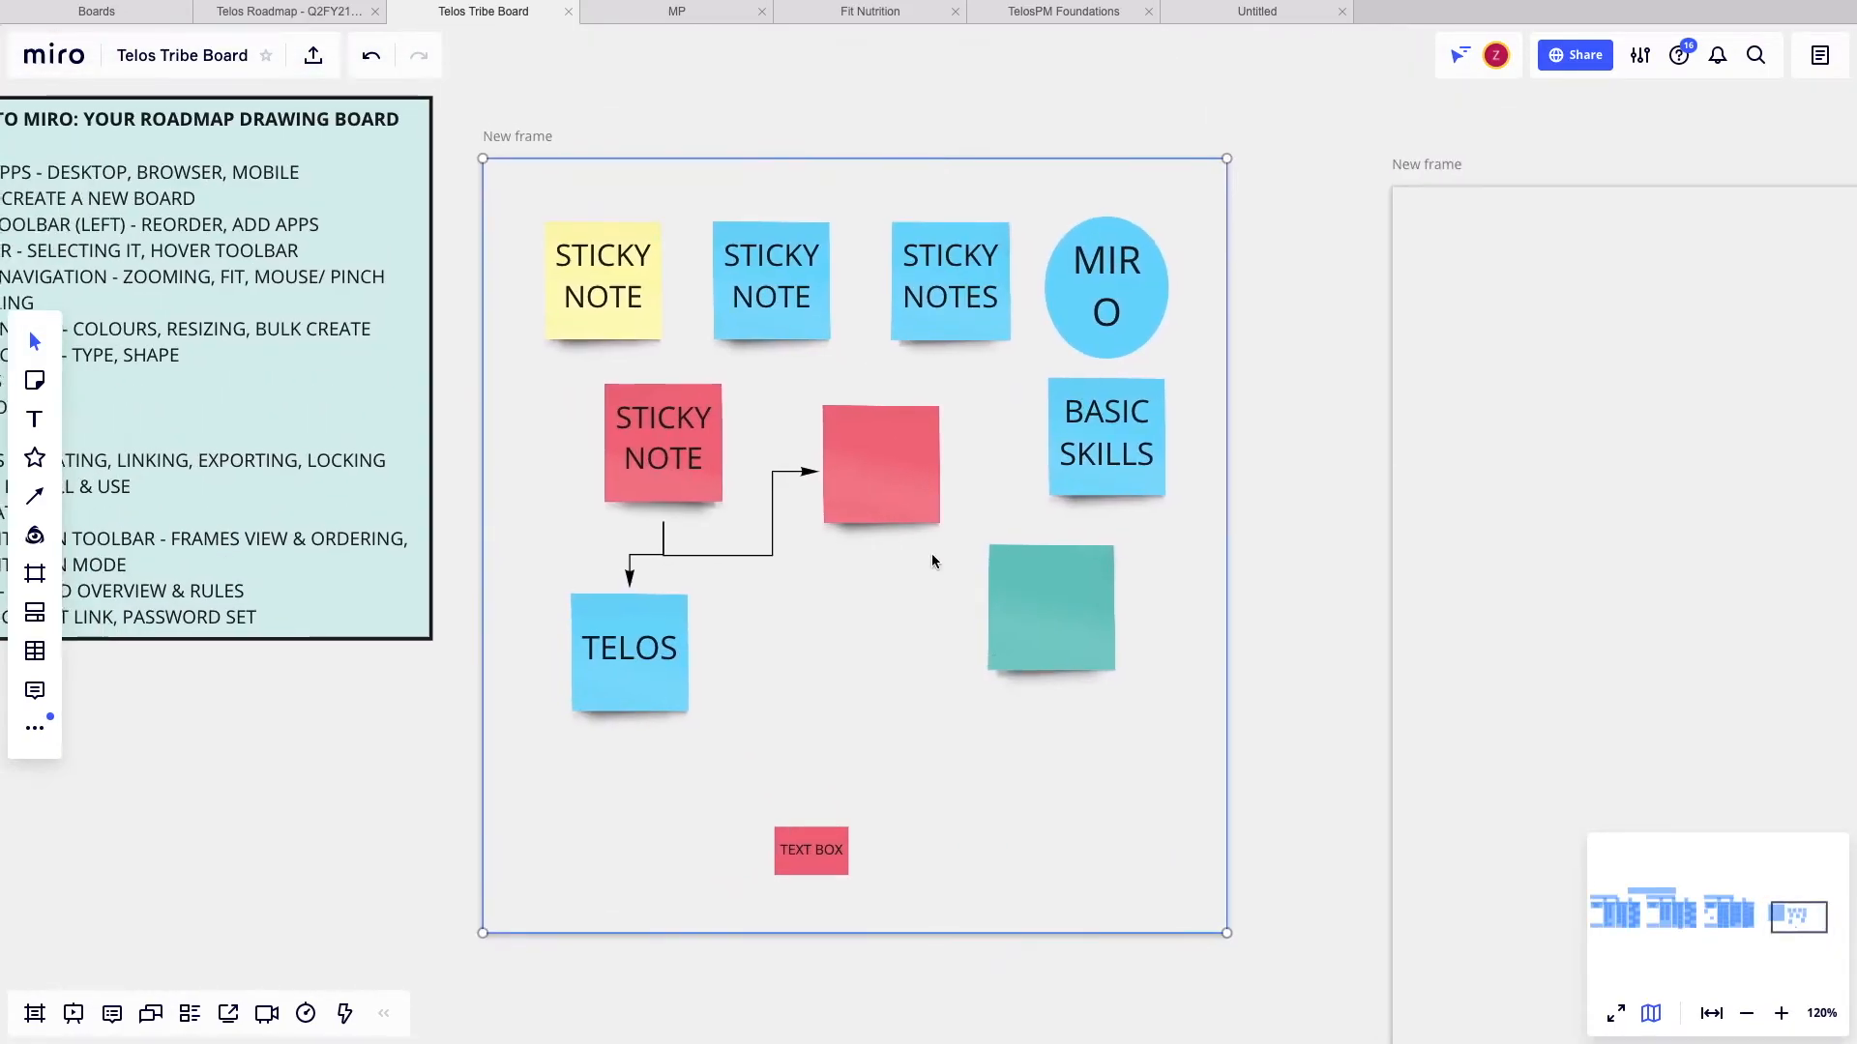
scroll(932, 557, down, 6)
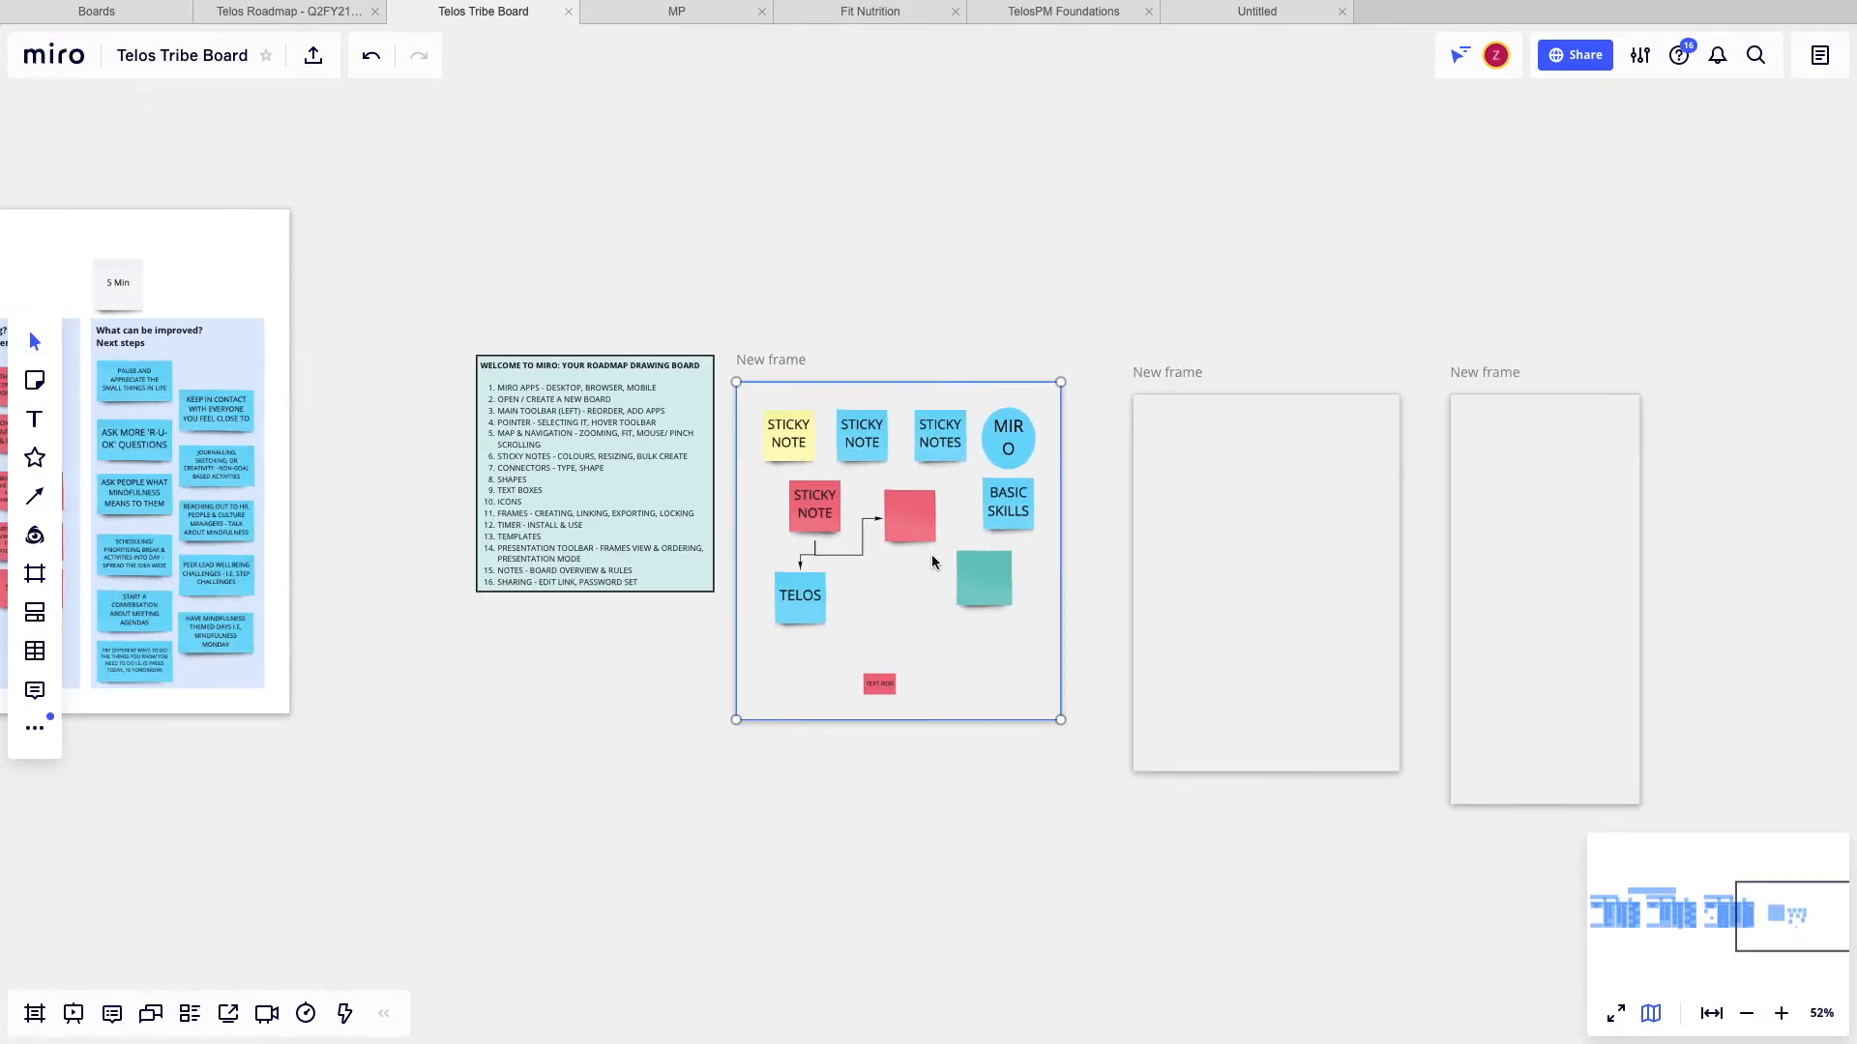
scroll(931, 559, down, 2)
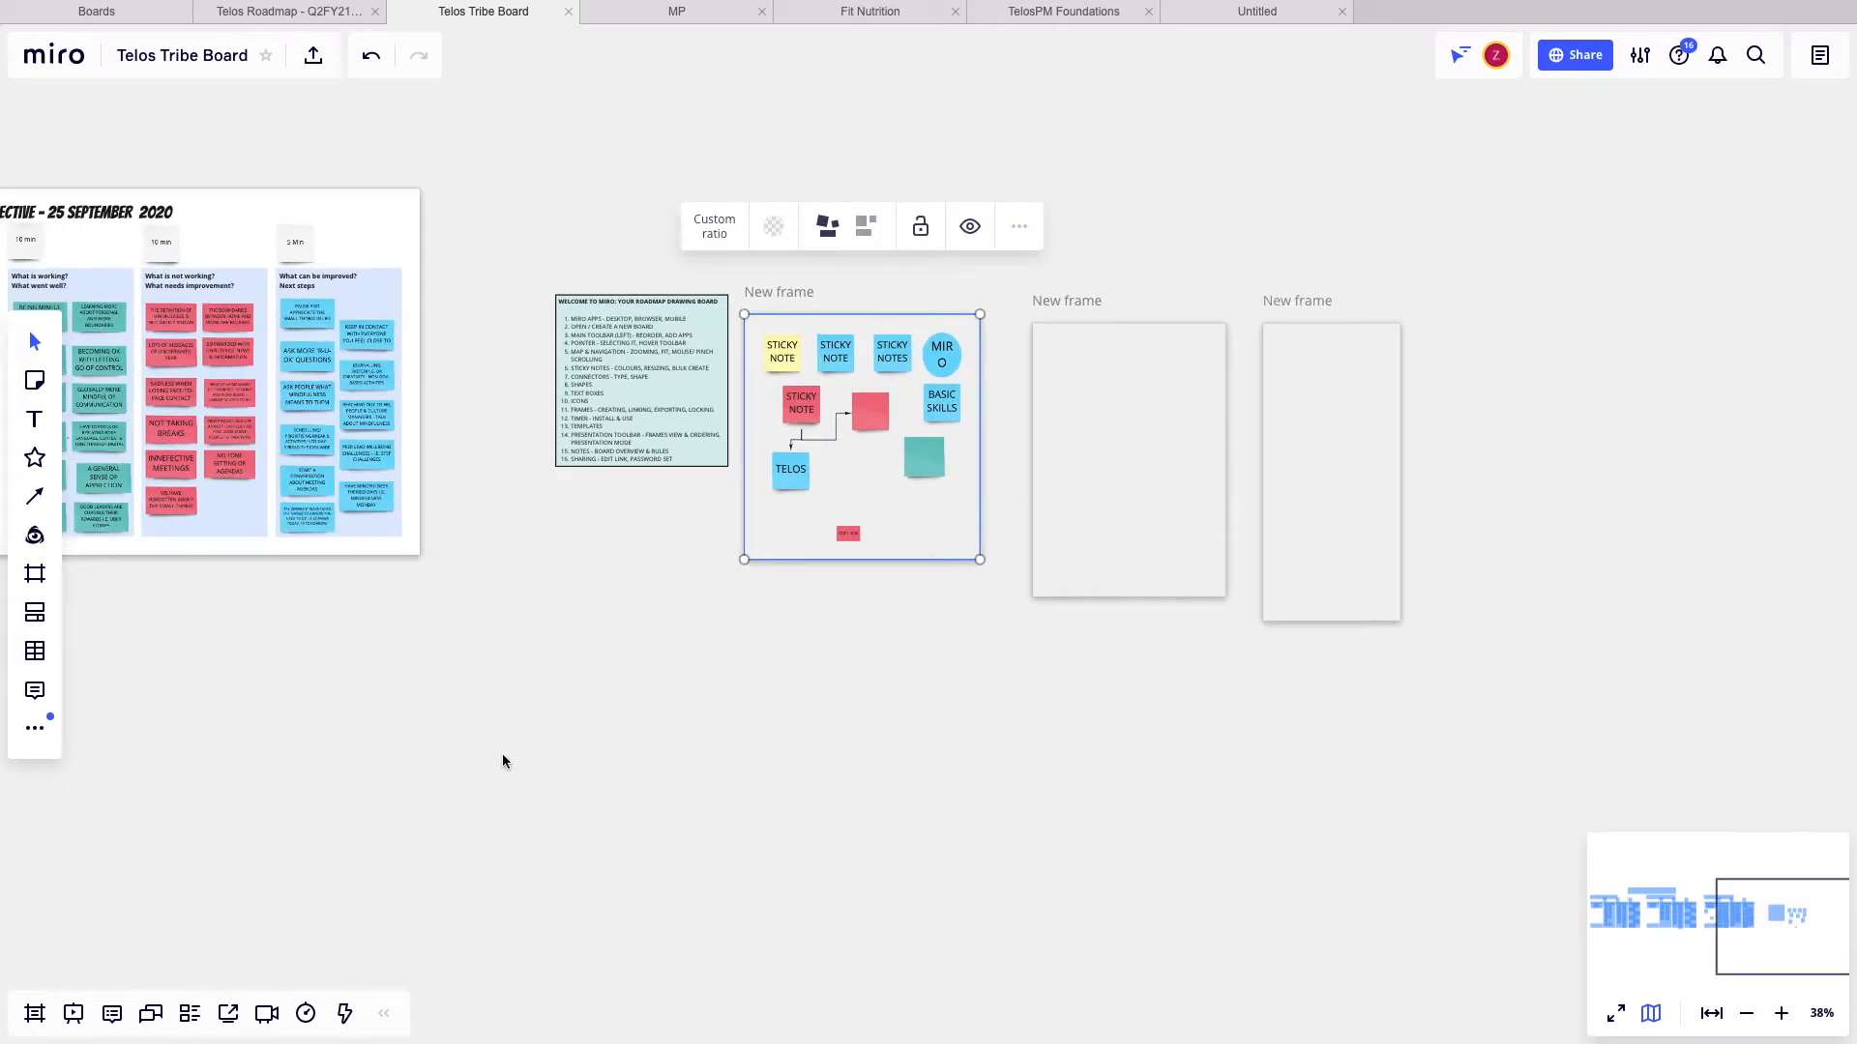
scroll(767, 539, up, 8)
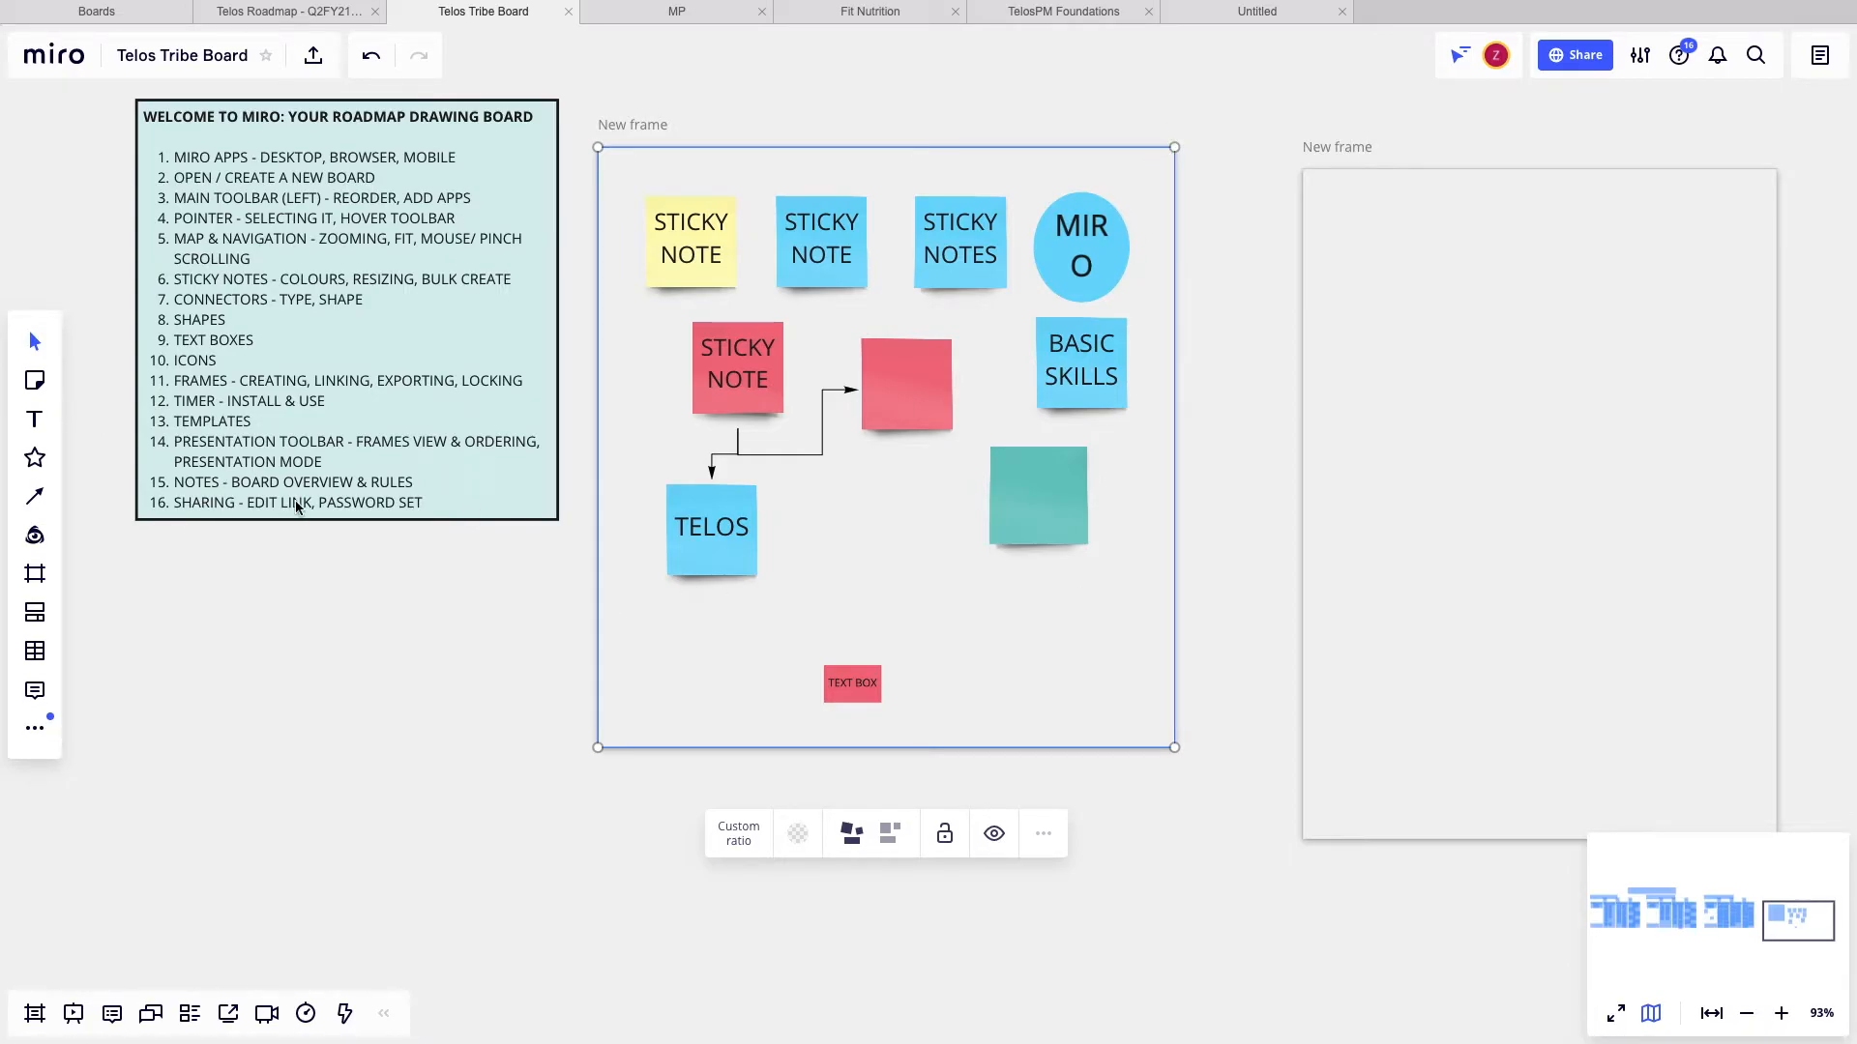
scroll(298, 605, down, 1)
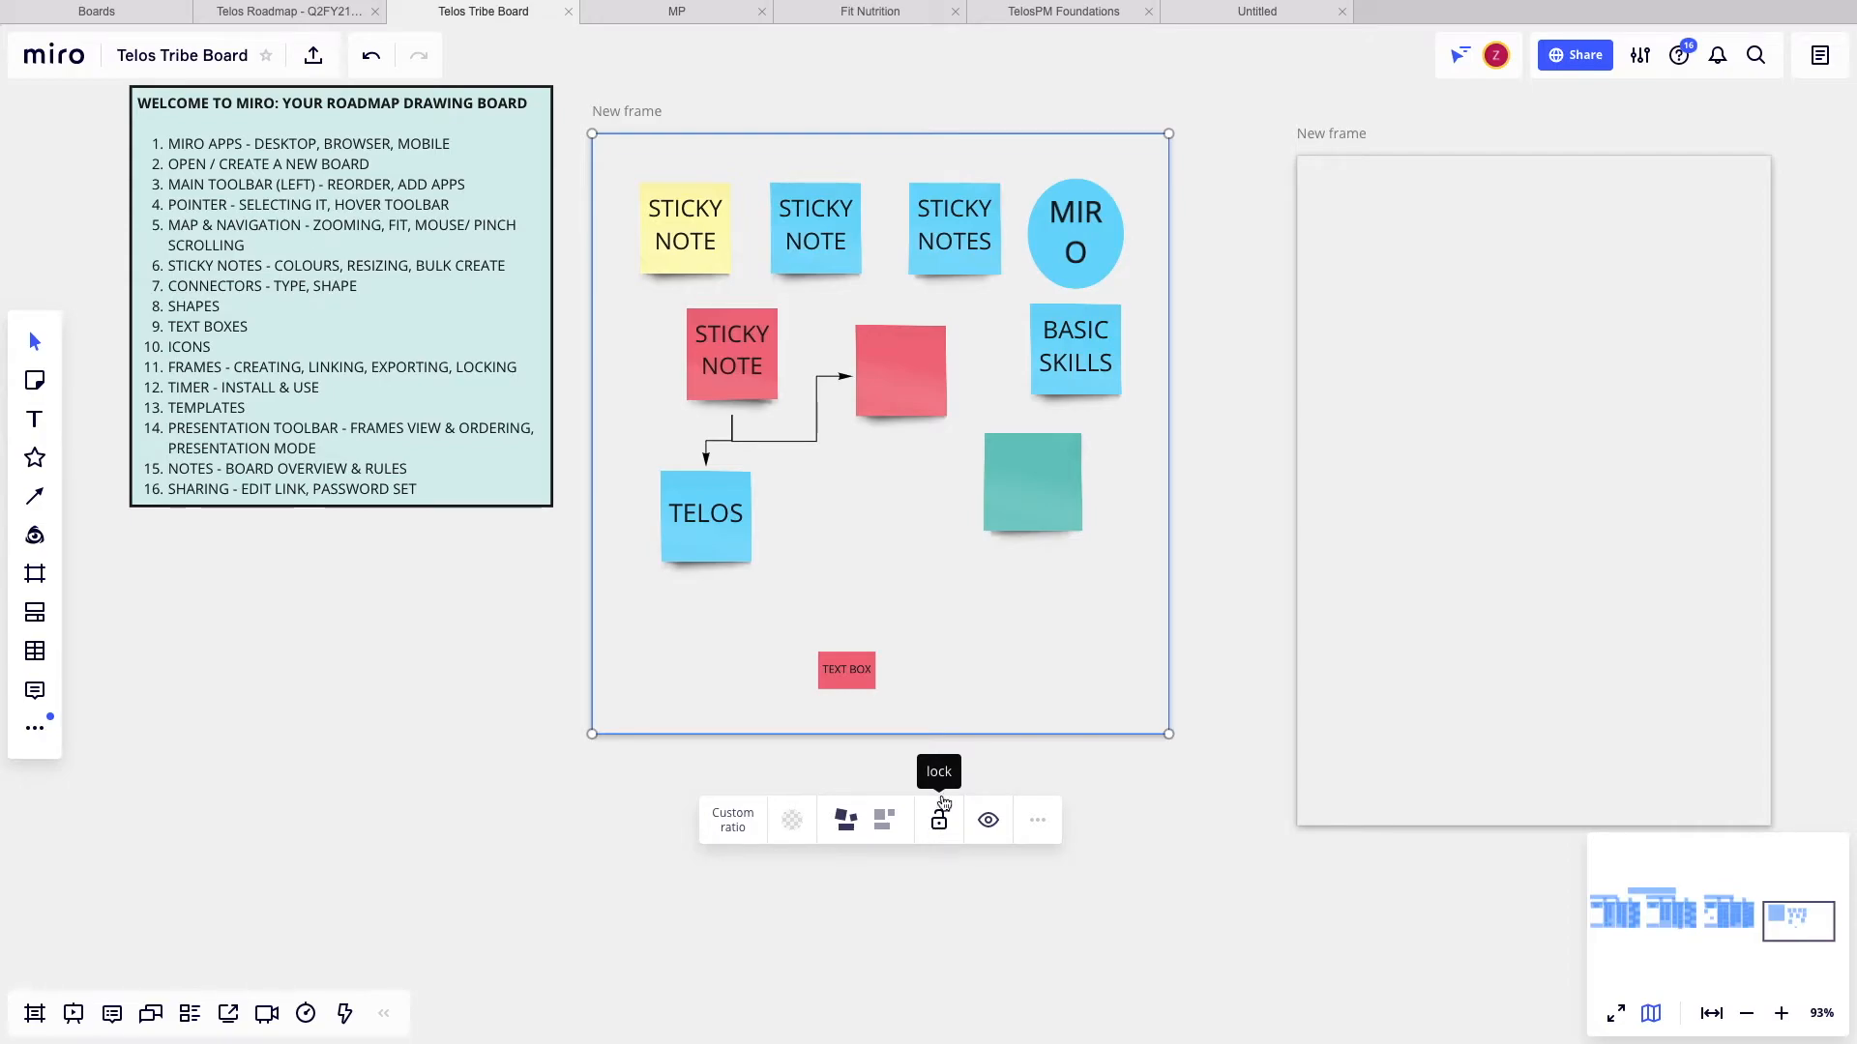
mouse_move(1004, 533)
mouse_down()
mouse_move(948, 605)
mouse_move(1014, 559)
mouse_up()
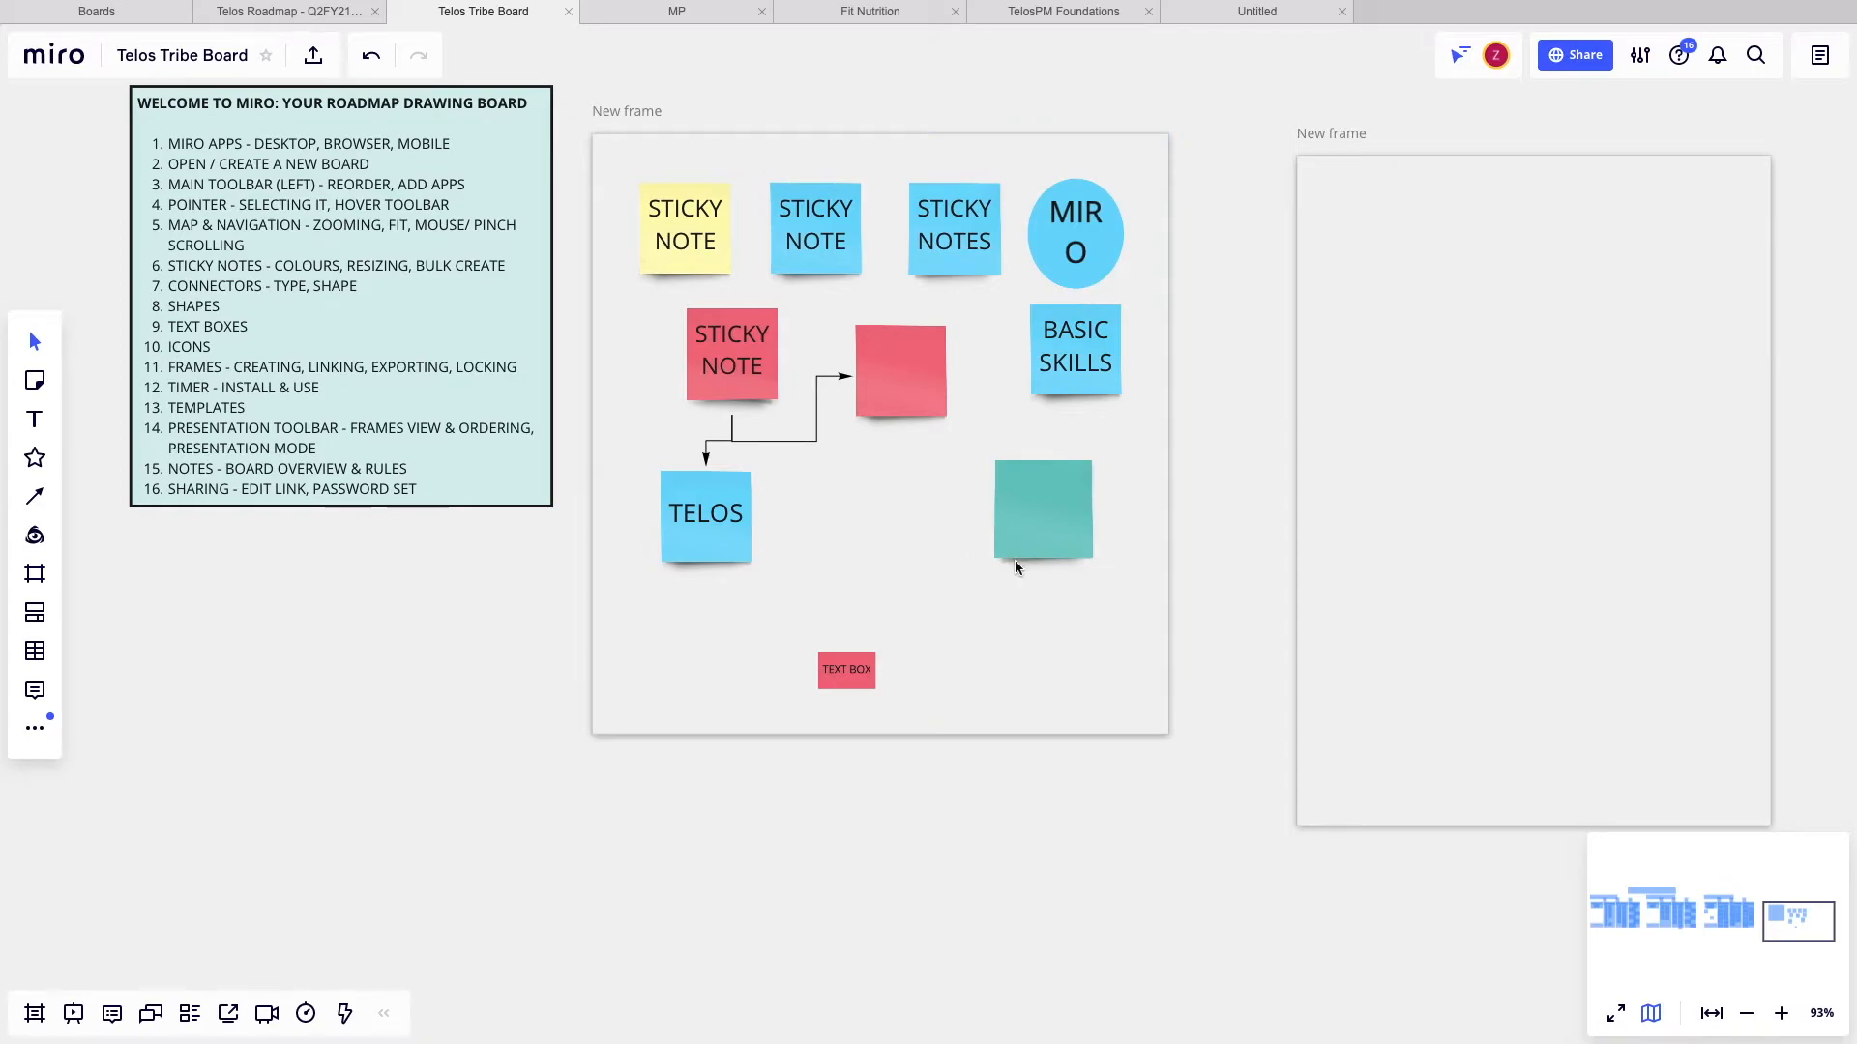
click(890, 733)
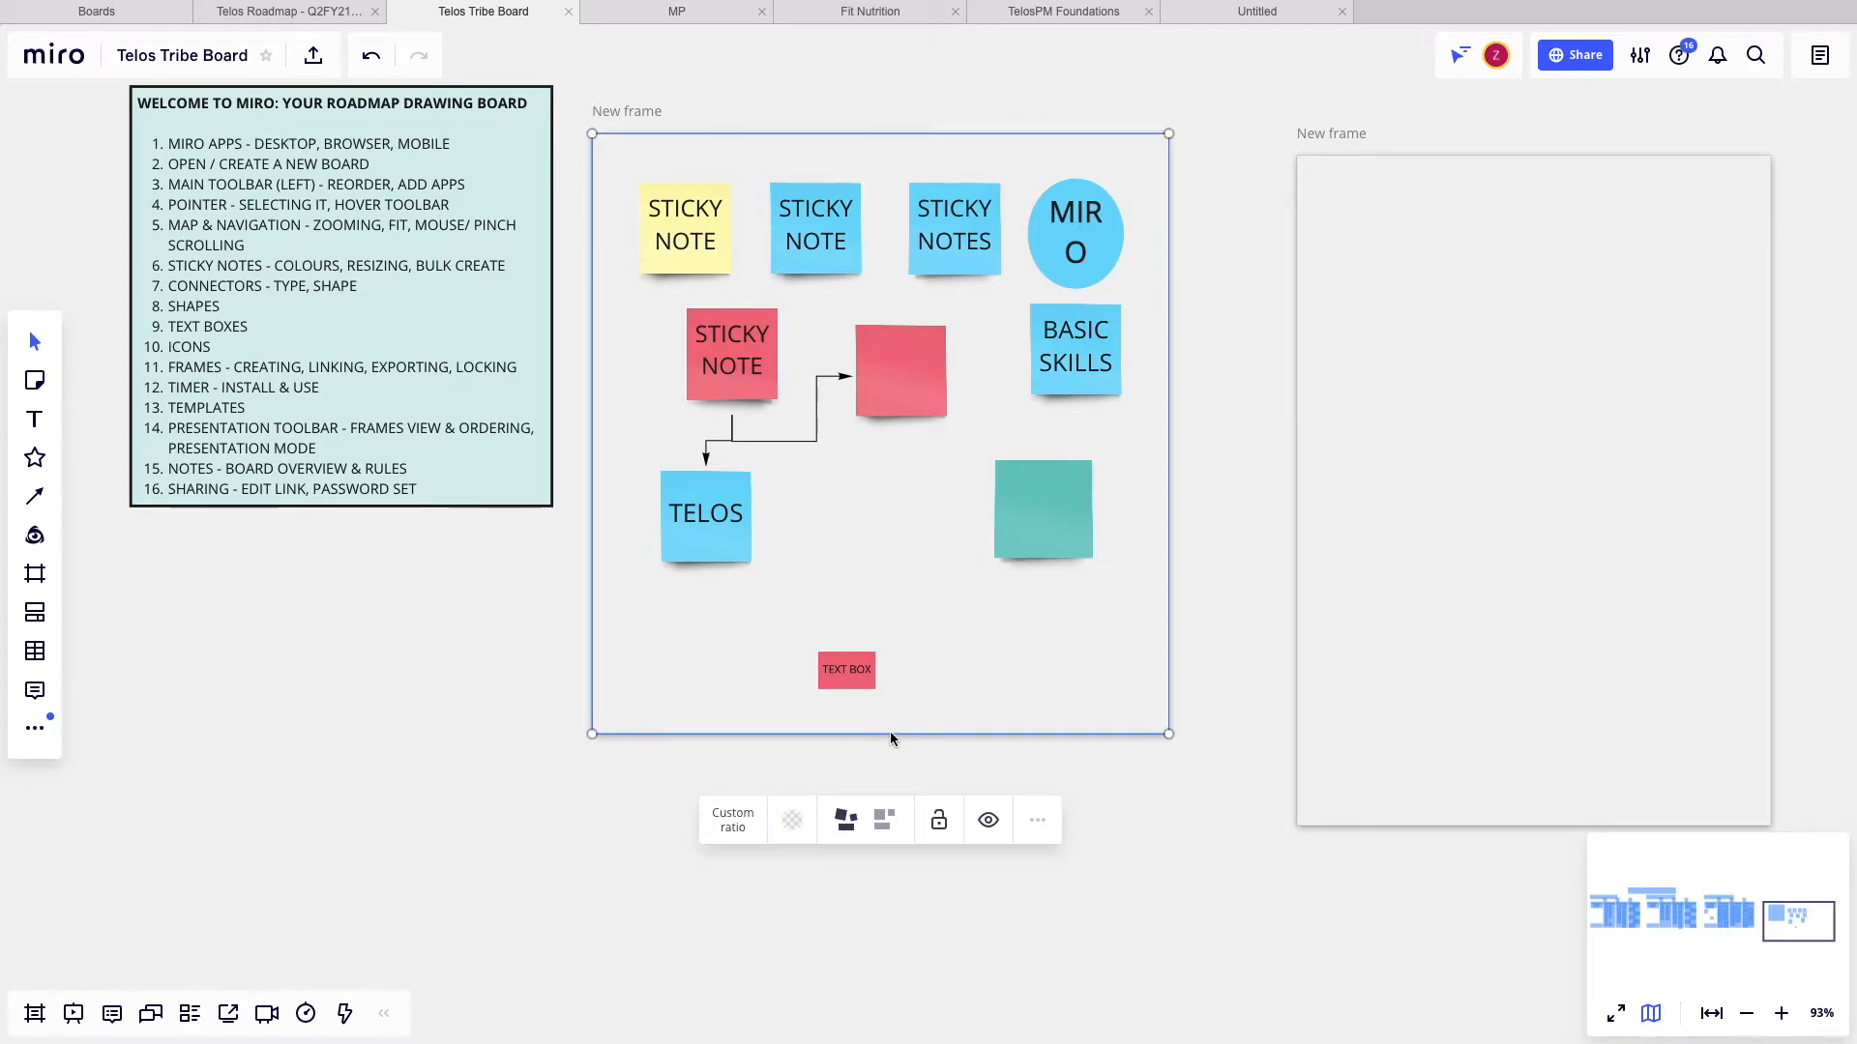
click(938, 823)
- Move the green sticky note slightly right inside the locked frame and try to drag the frame downward
mouse_move(1018, 530)
mouse_down()
mouse_move(993, 650)
mouse_move(1038, 529)
mouse_up()
drag(1090, 724, 1093, 795)
click(1055, 747)
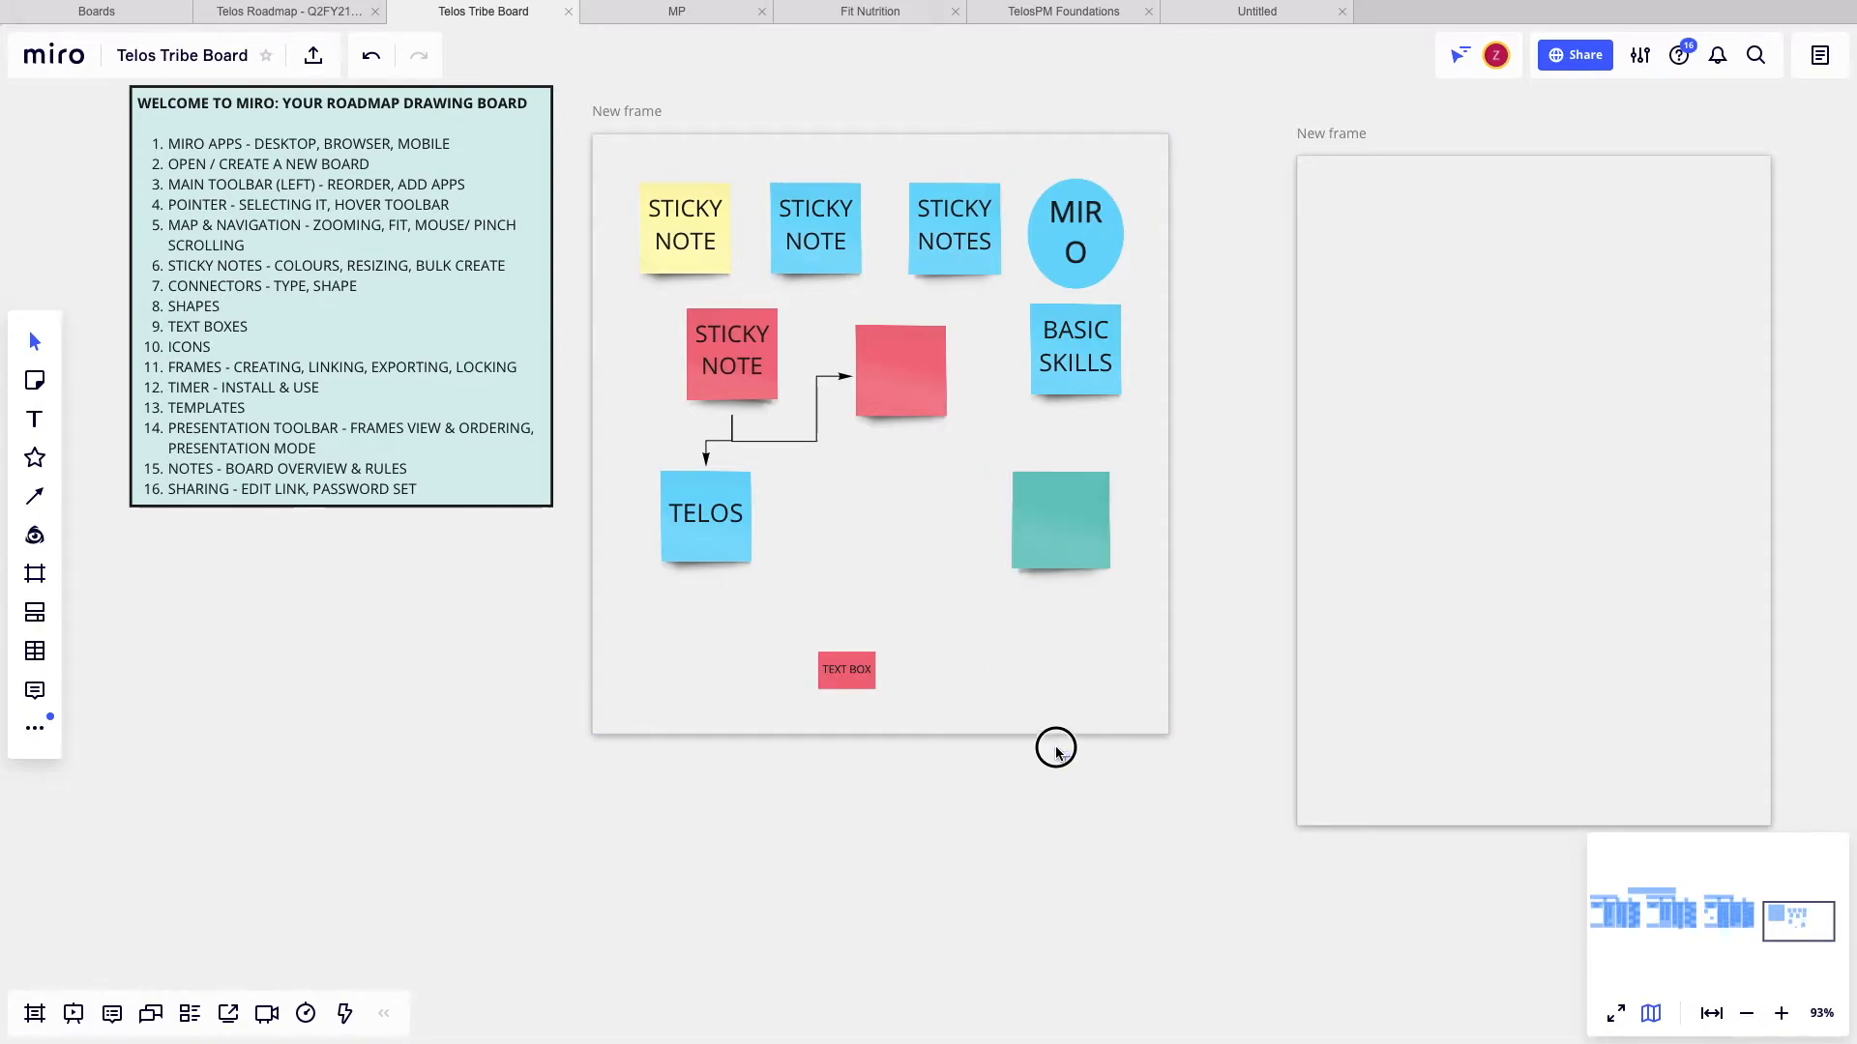
- Select all the objects inside the frame and lock them together
click(665, 241)
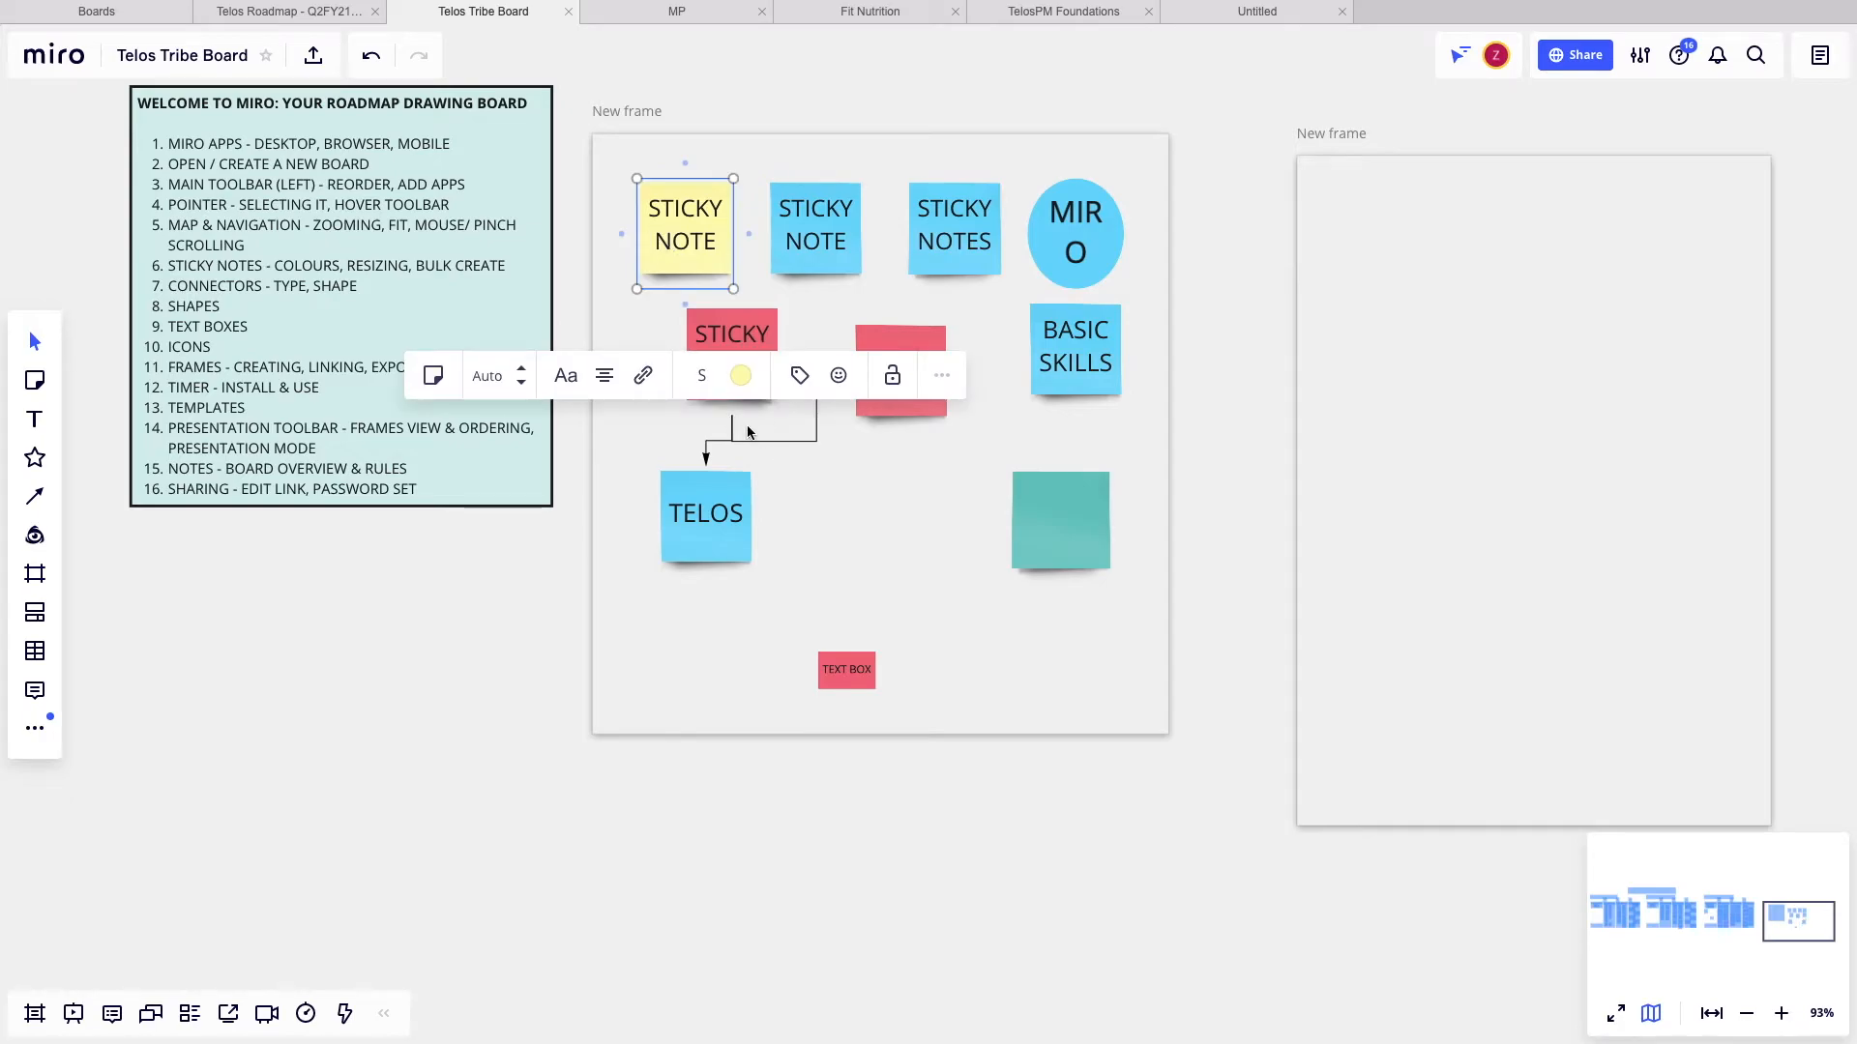
click(833, 513)
drag(577, 140, 956, 437)
drag(584, 120, 1189, 779)
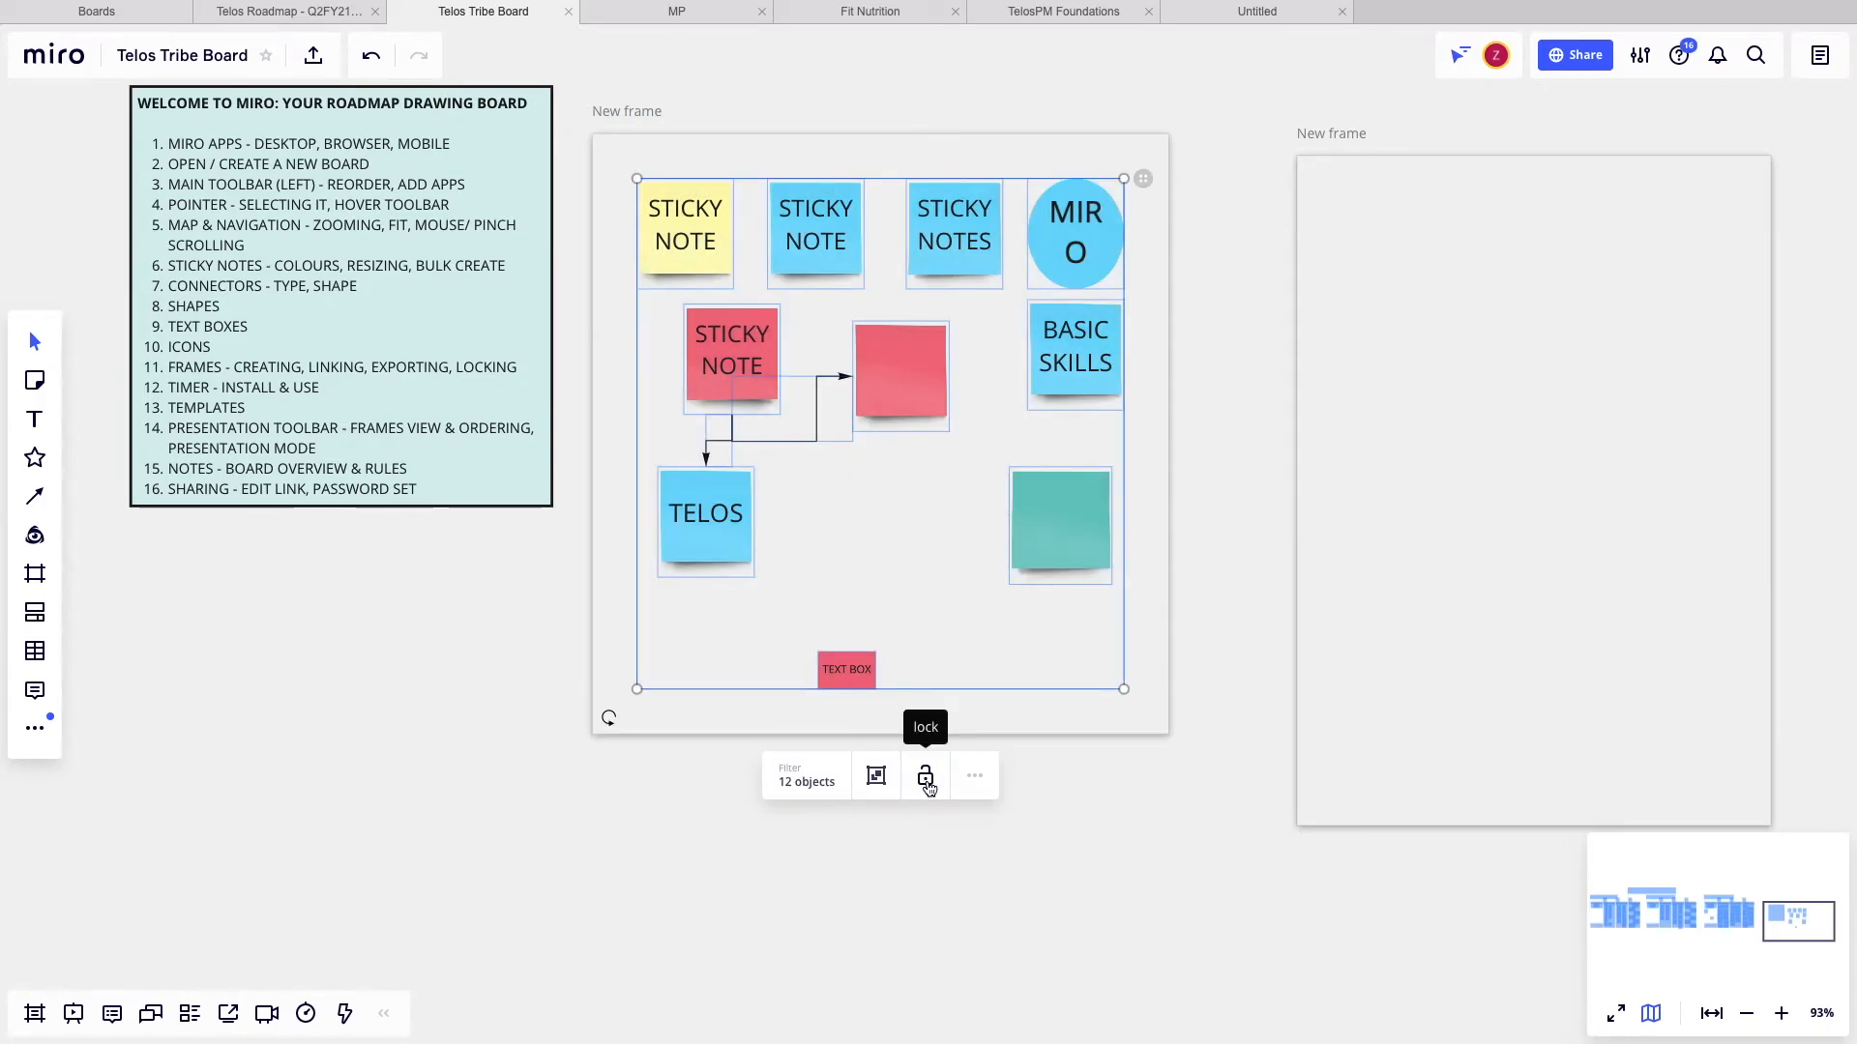
click(927, 779)
- Test the lock by trying to select individual notes and the MIRO circle in the frame
click(1049, 512)
click(880, 350)
click(855, 582)
click(999, 245)
click(864, 234)
scroll(863, 232, down, 1)
scroll(863, 233, up, 1)
scroll(862, 232, right, 1)
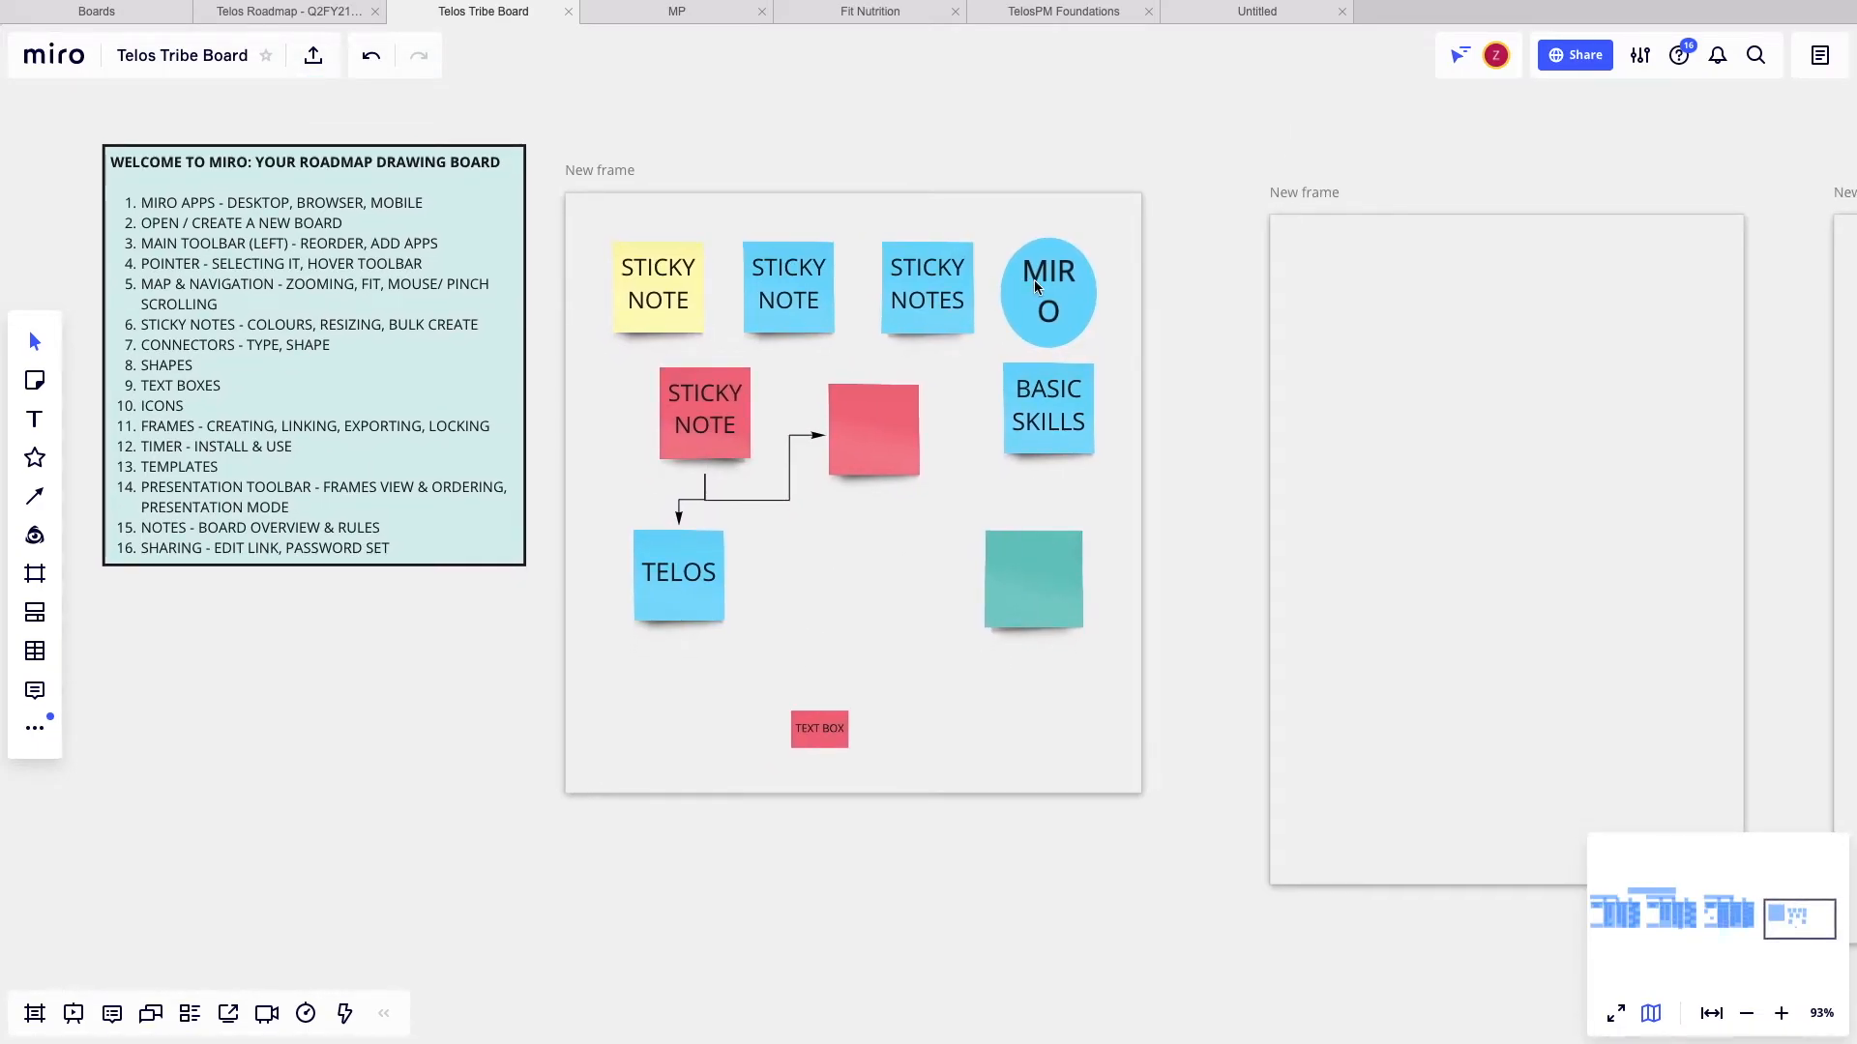
click(1035, 281)
click(837, 566)
scroll(838, 574, down, 1)
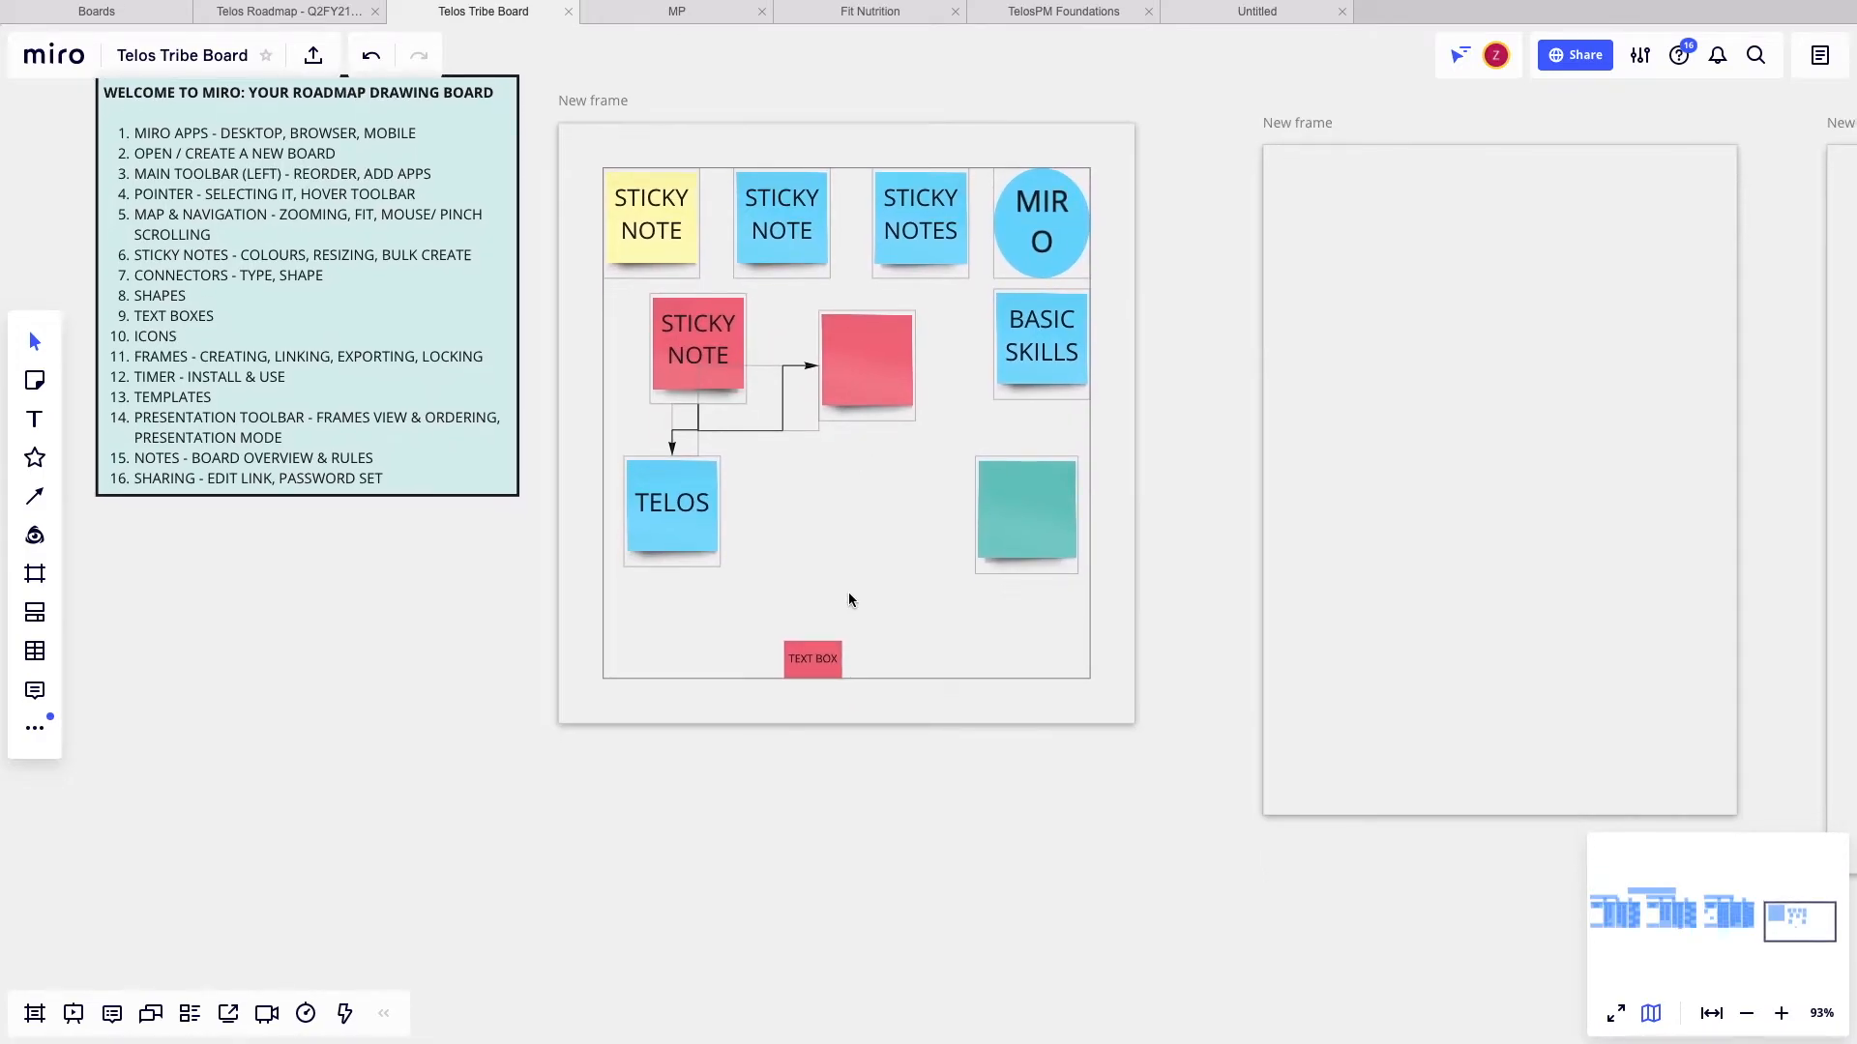
- Unlock all the locked objects inside the frame and deselect them
click(839, 662)
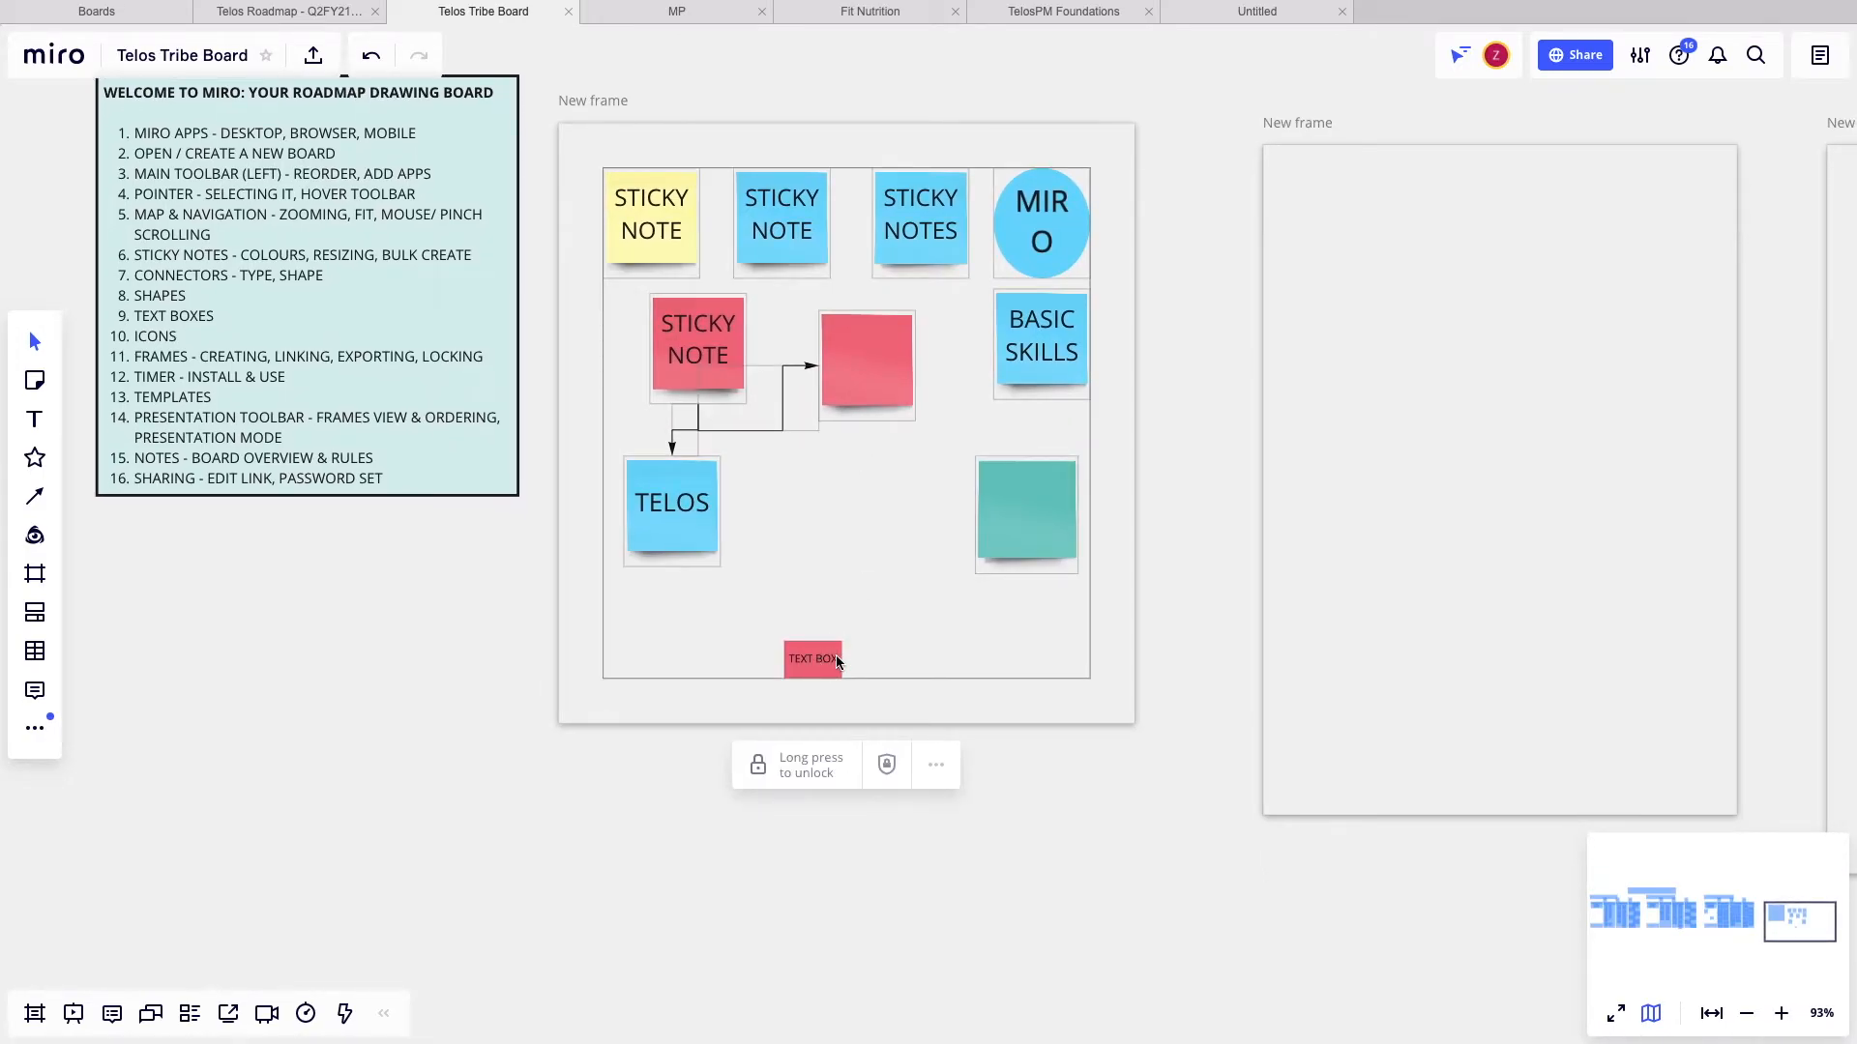
click(825, 776)
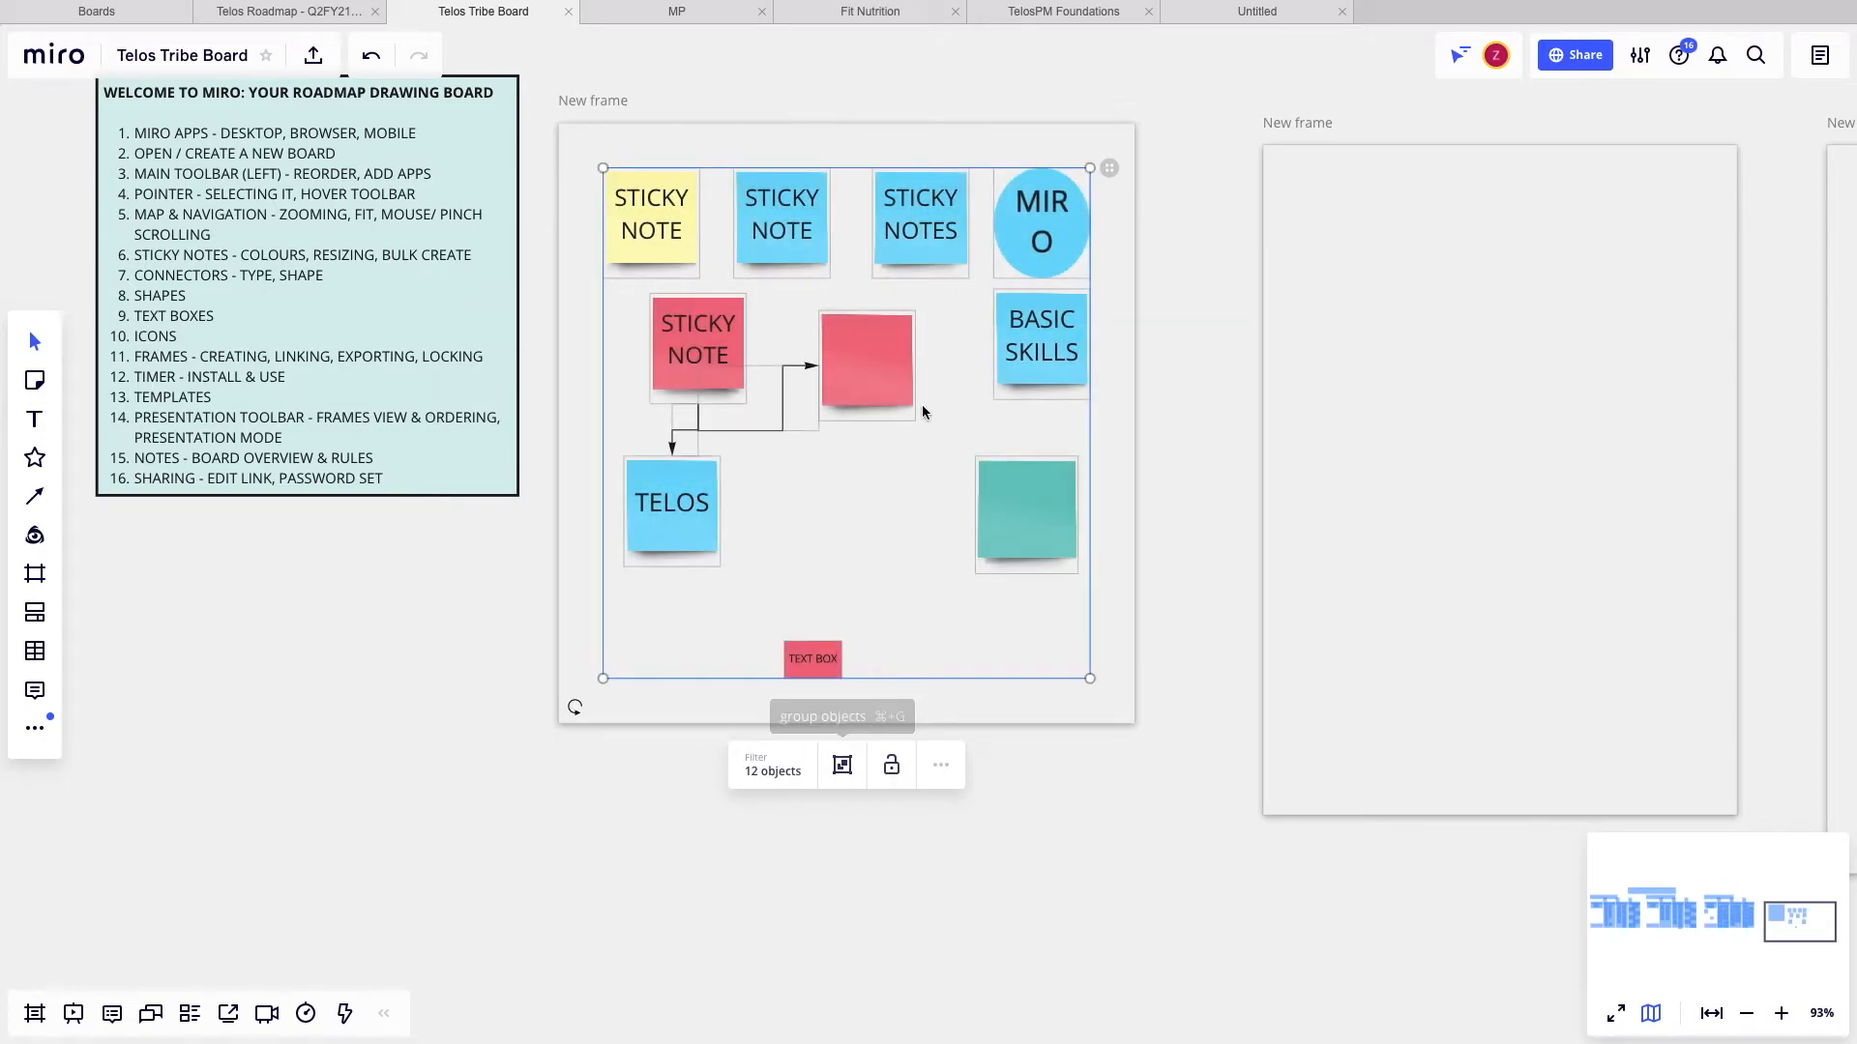
click(1020, 797)
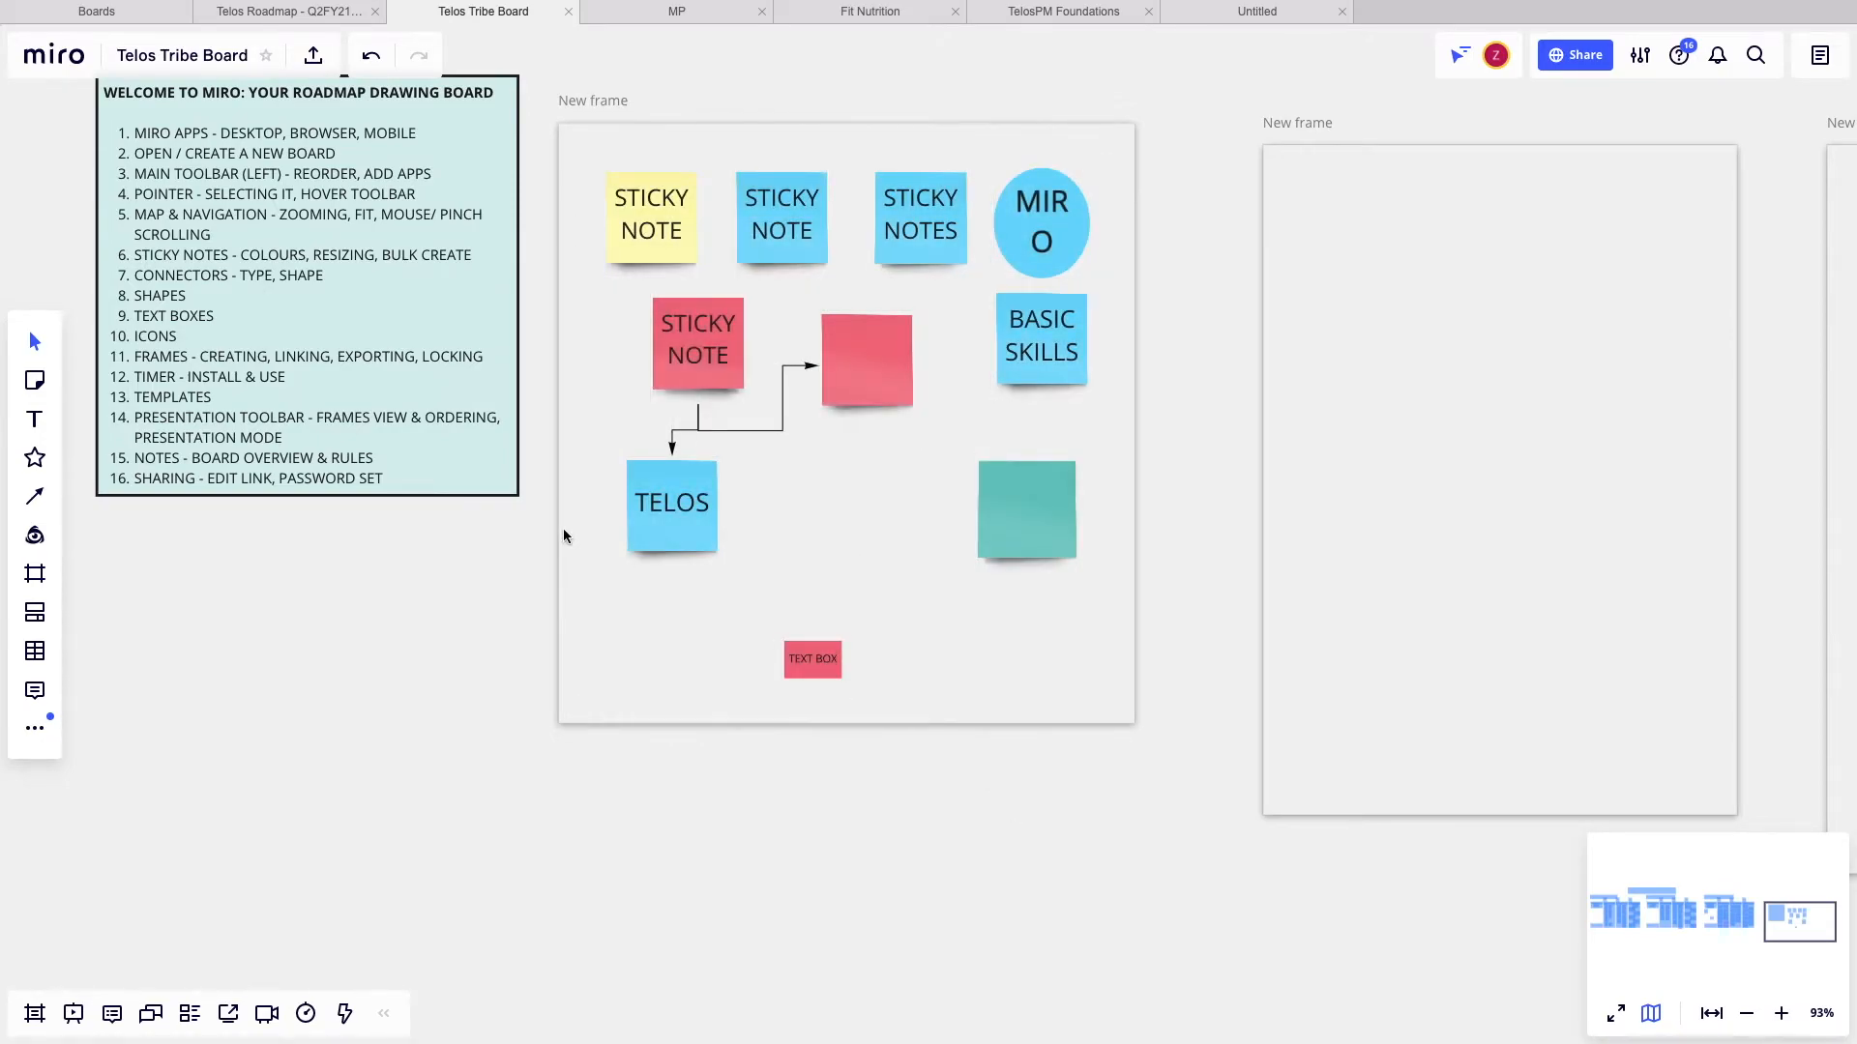
scroll(563, 528, down, 1)
scroll(563, 529, down, 1)
scroll(563, 528, left, 1)
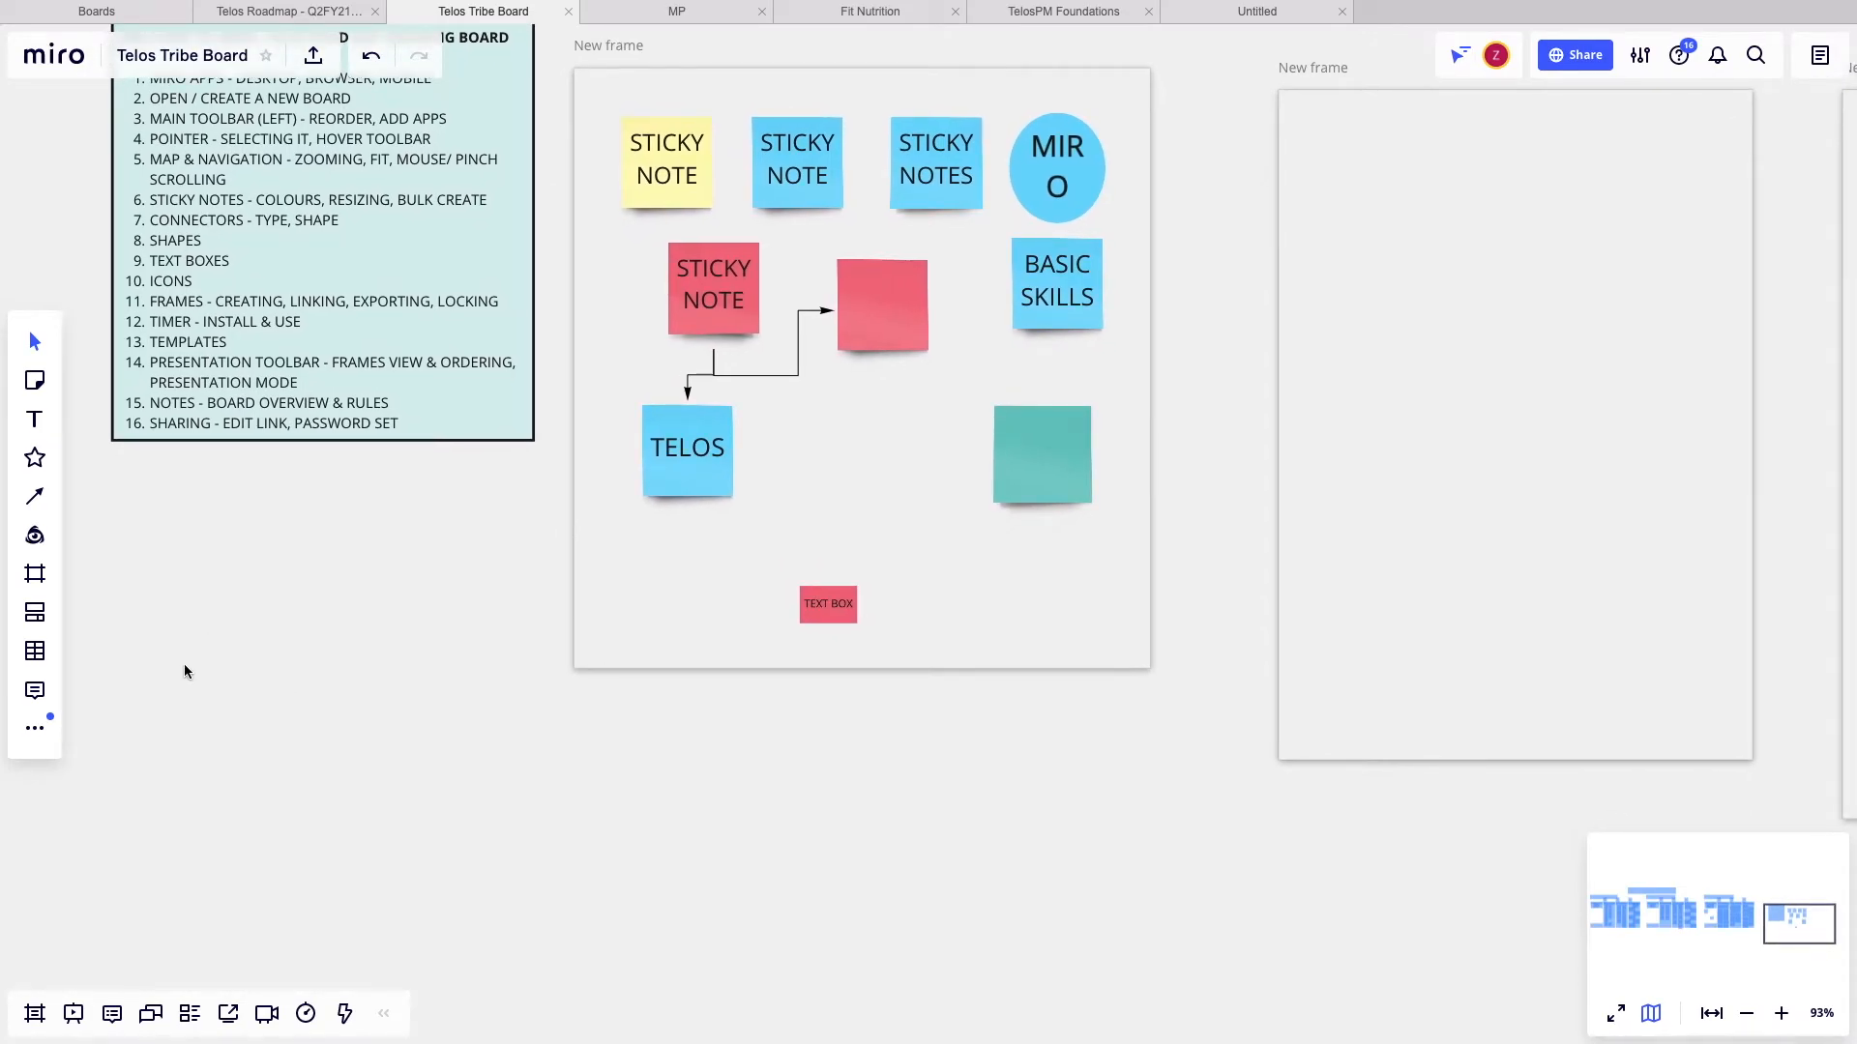
click(36, 732)
click(321, 877)
scroll(311, 884, down, 5)
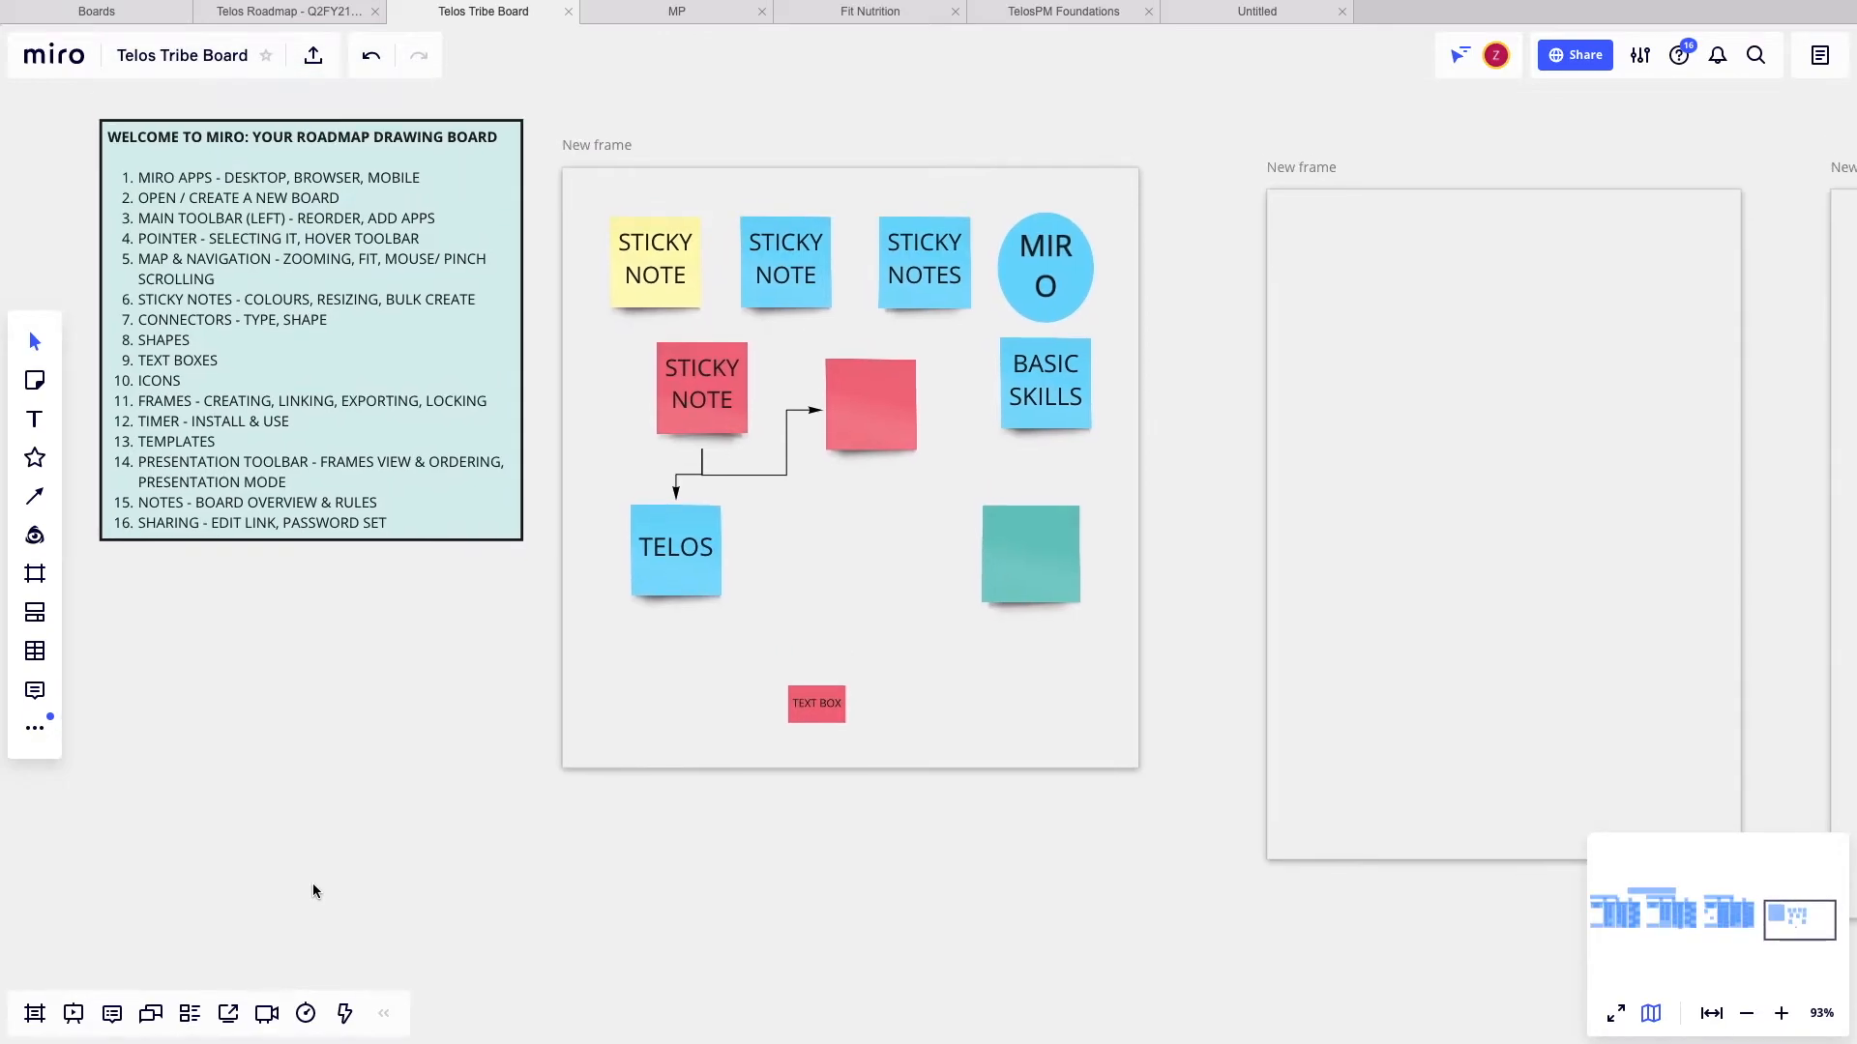
scroll(311, 884, up, 3)
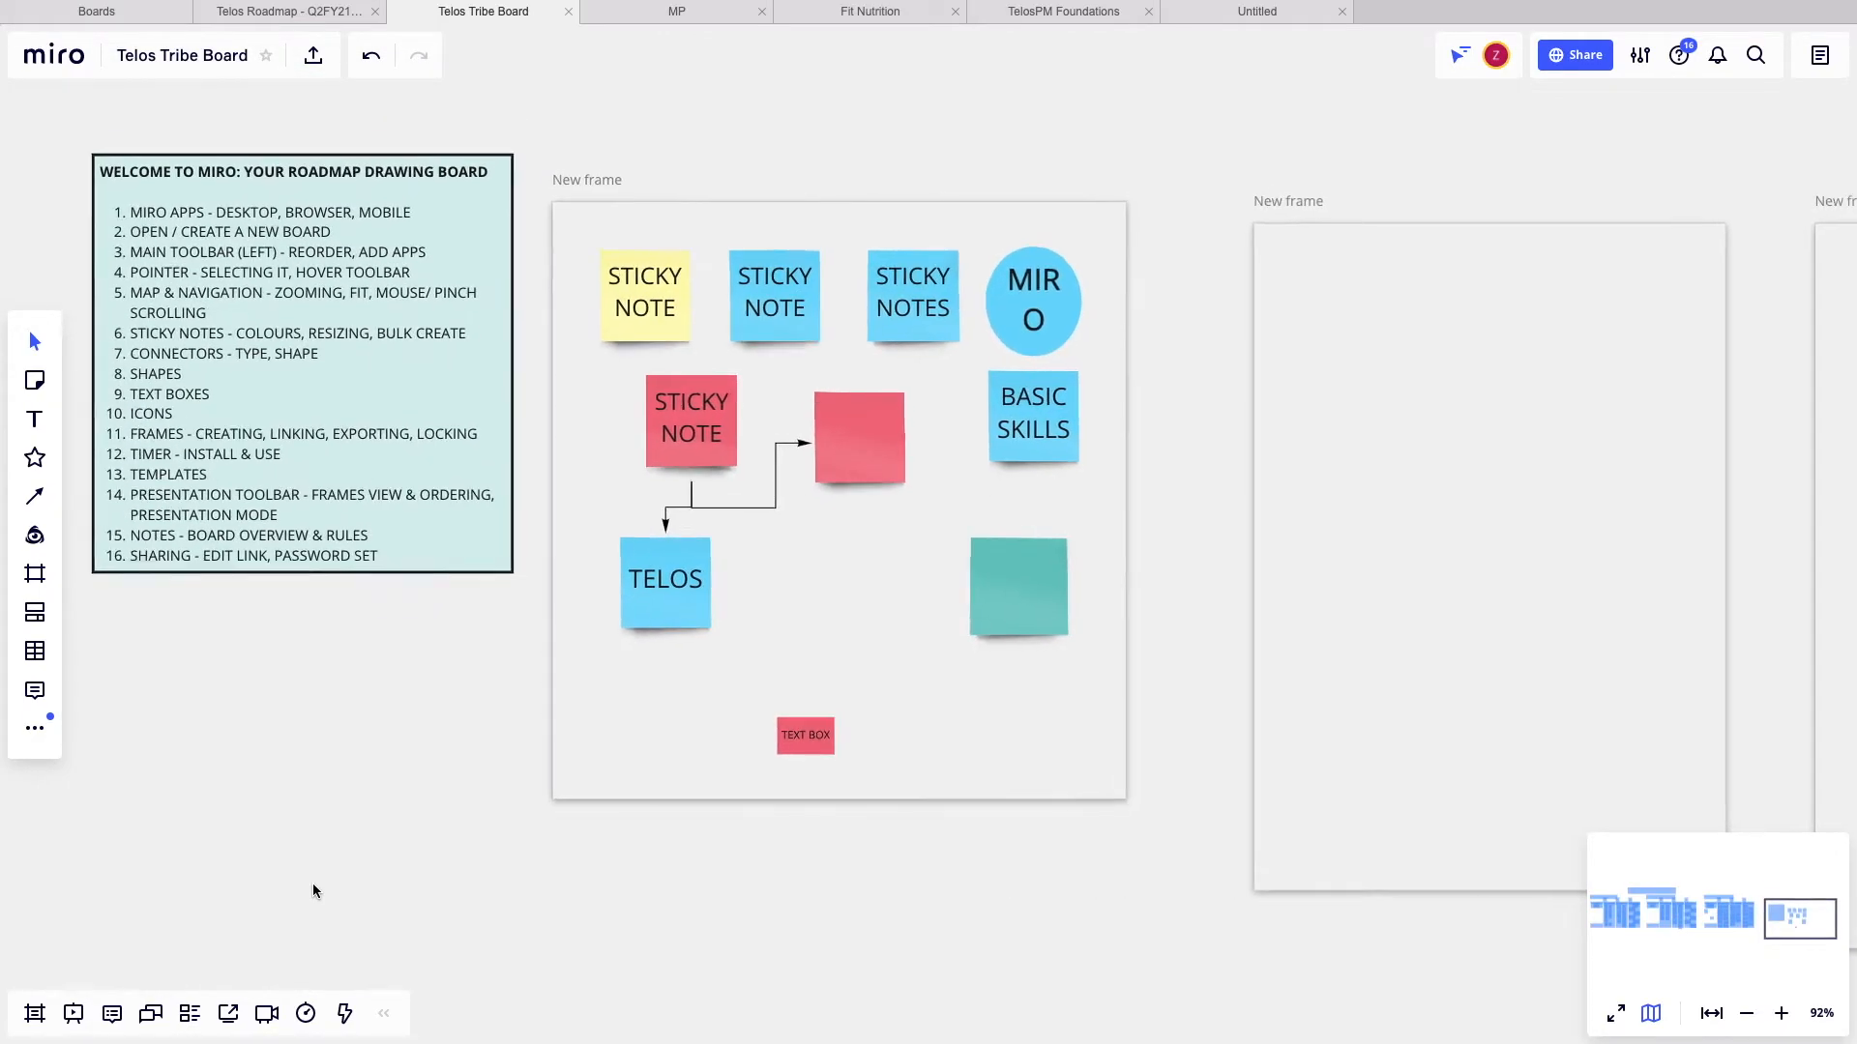
scroll(312, 884, down, 2)
scroll(312, 883, up, 2)
scroll(312, 890, up, 1)
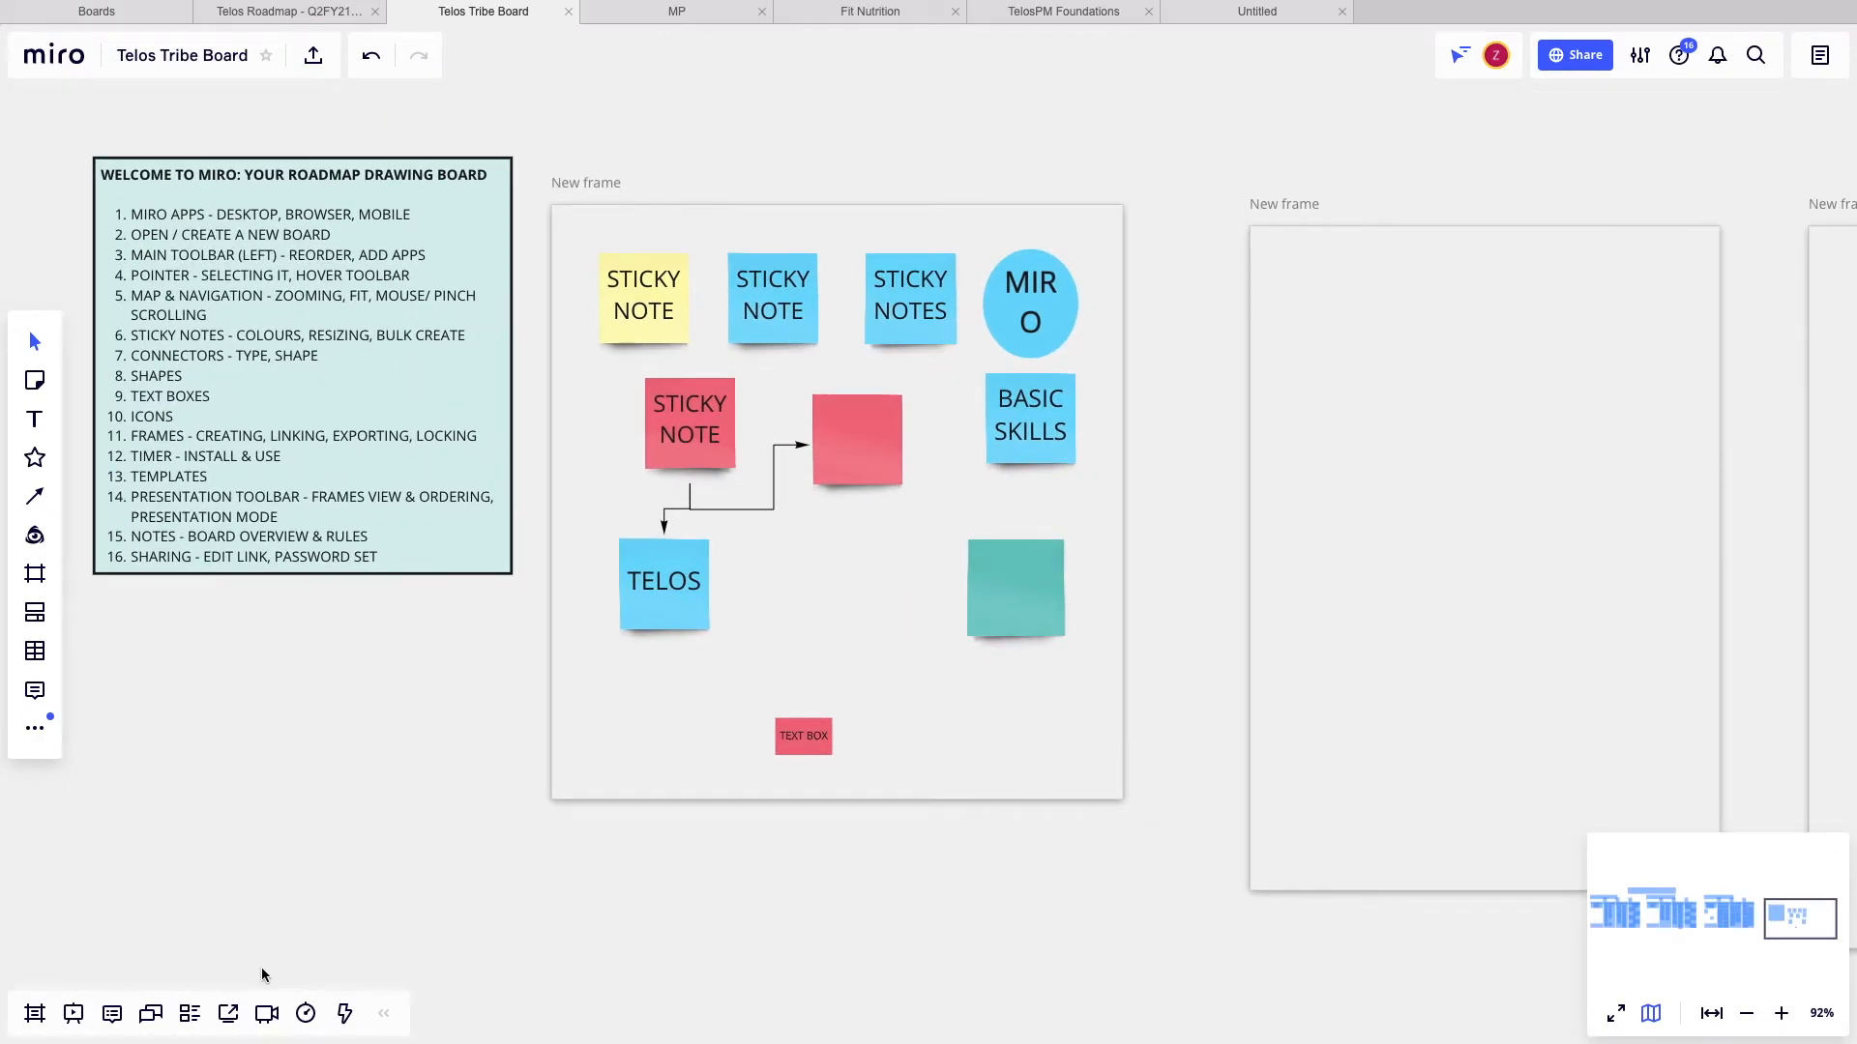
- Display the countdown timer on the board and look through the list of available apps
click(307, 1015)
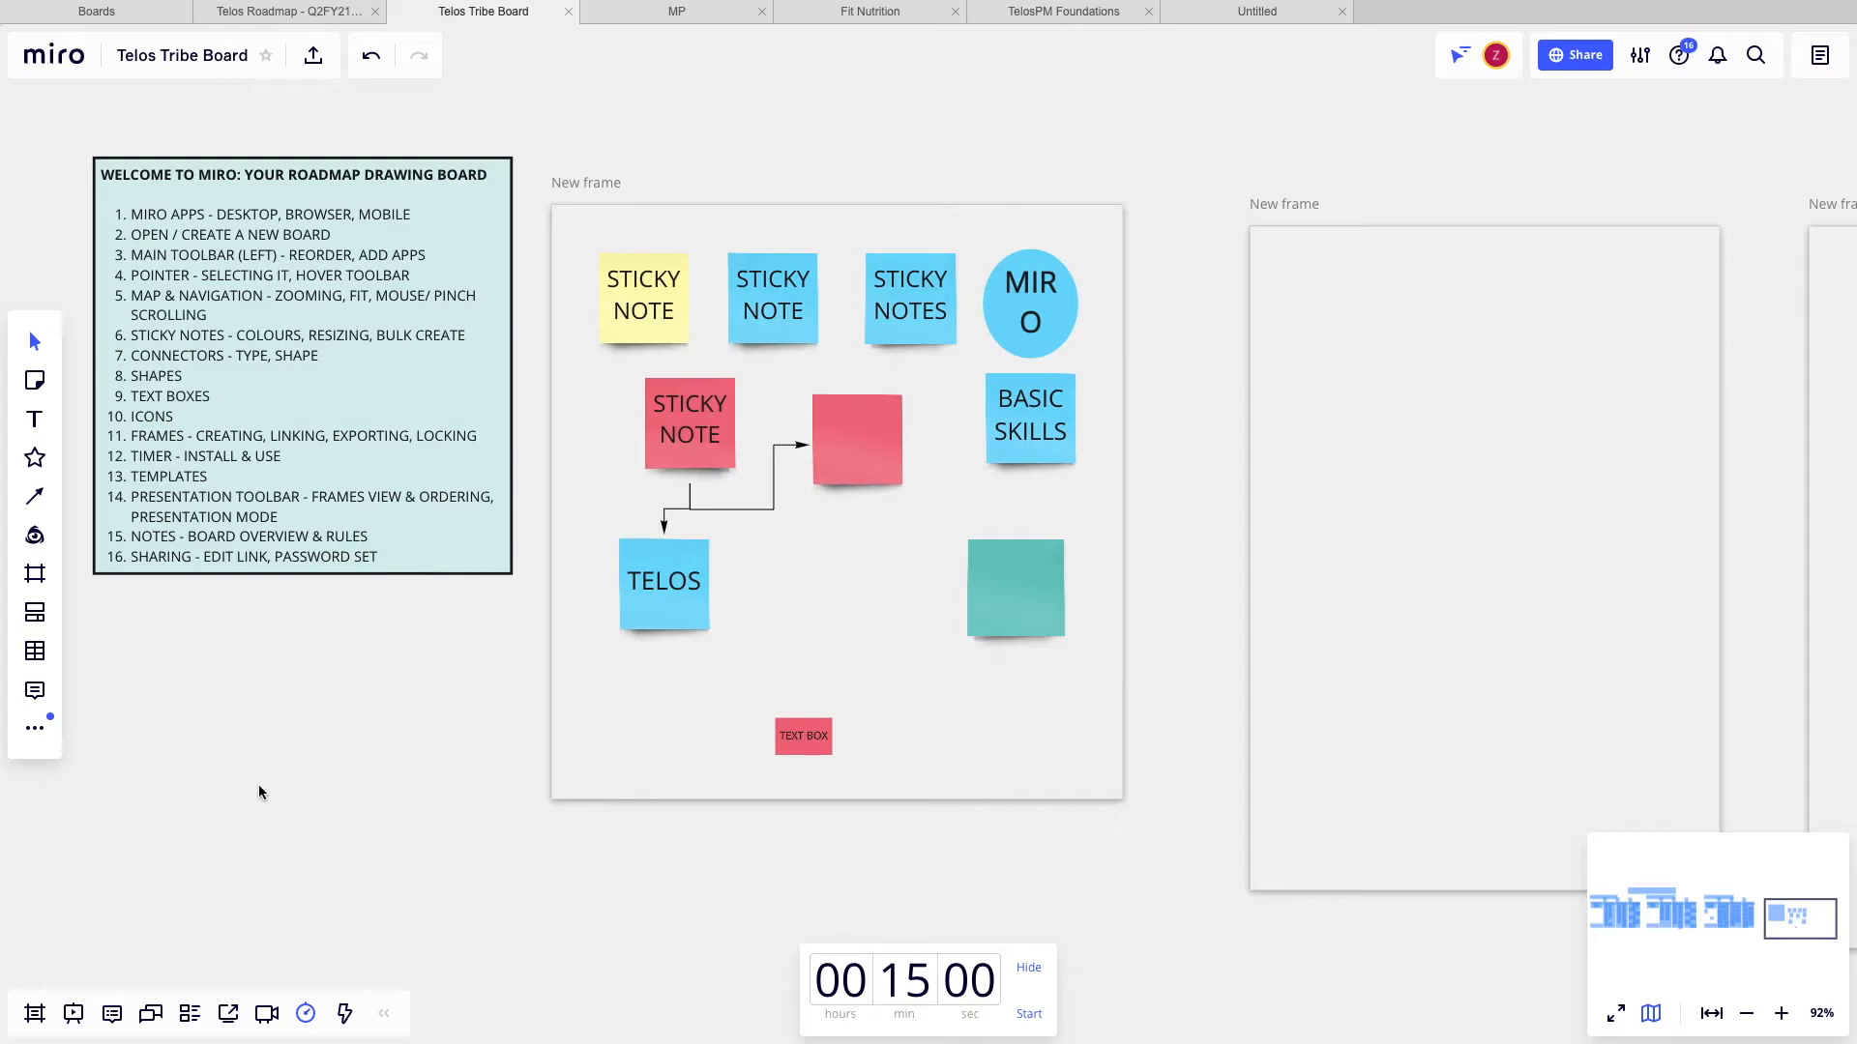
click(35, 727)
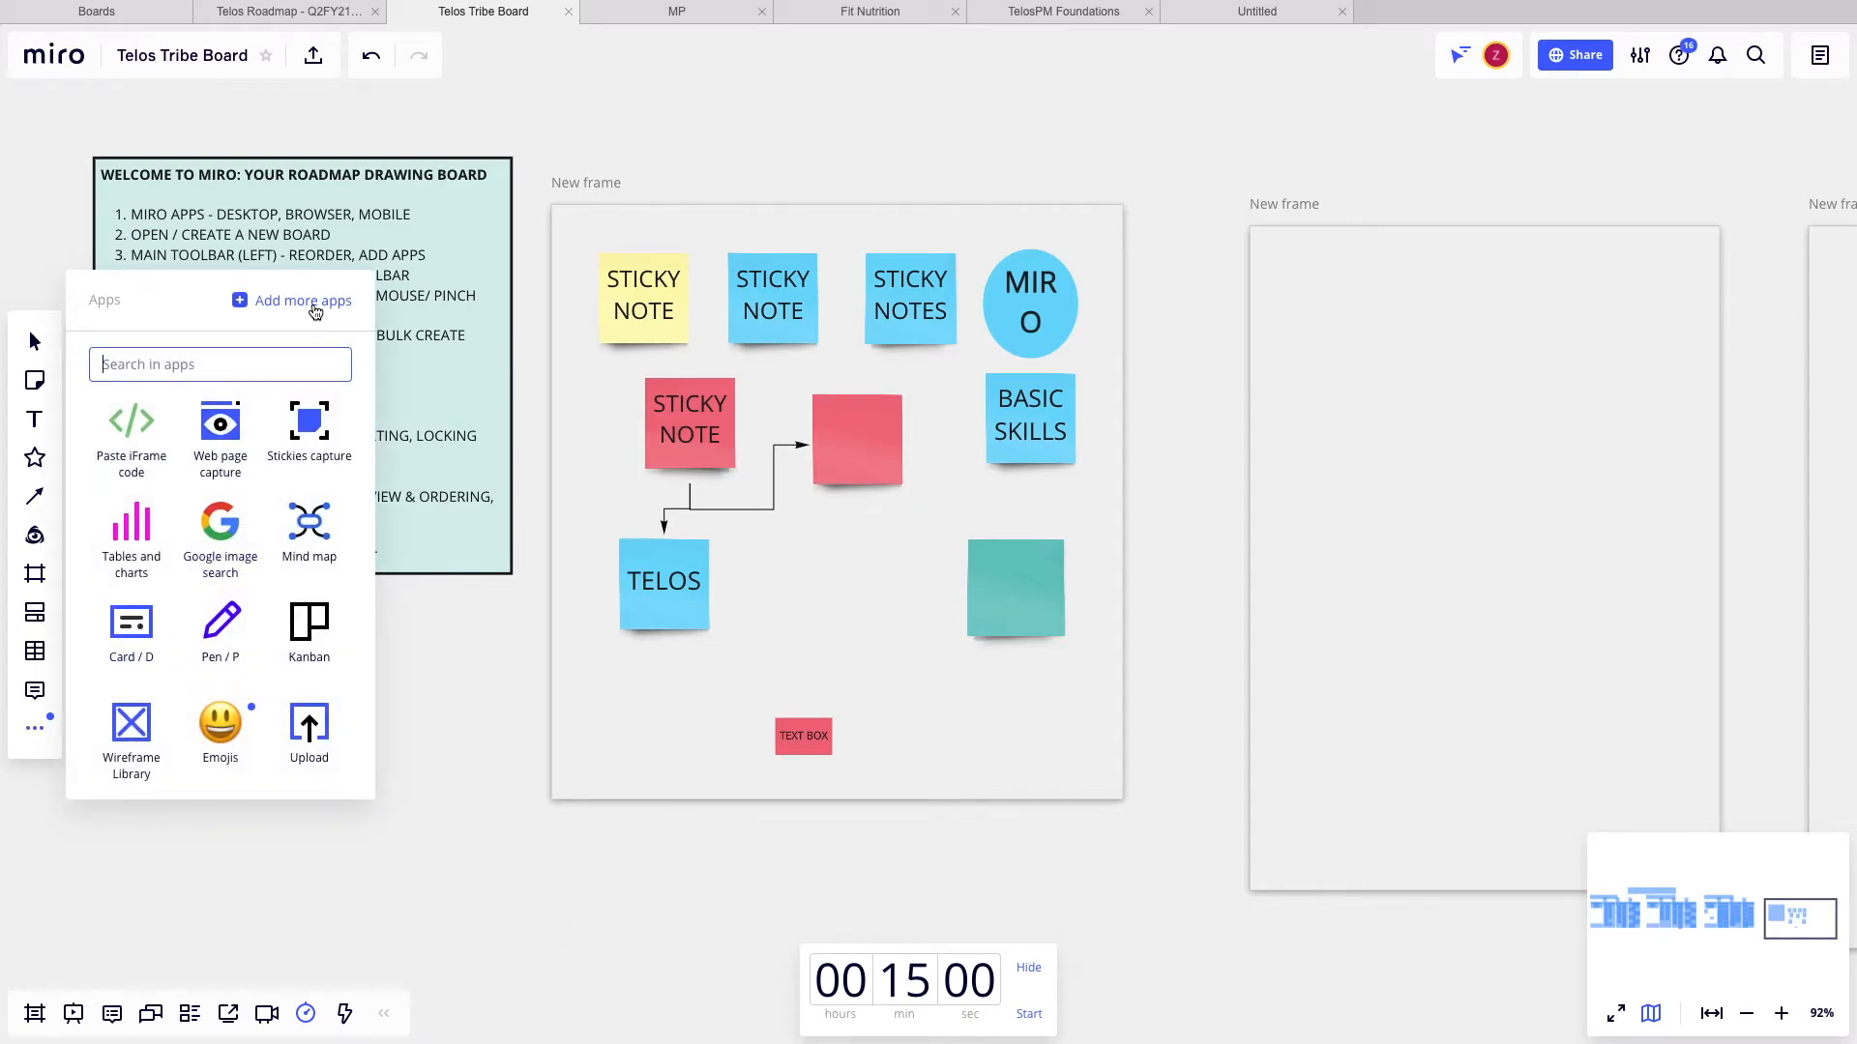
click(581, 800)
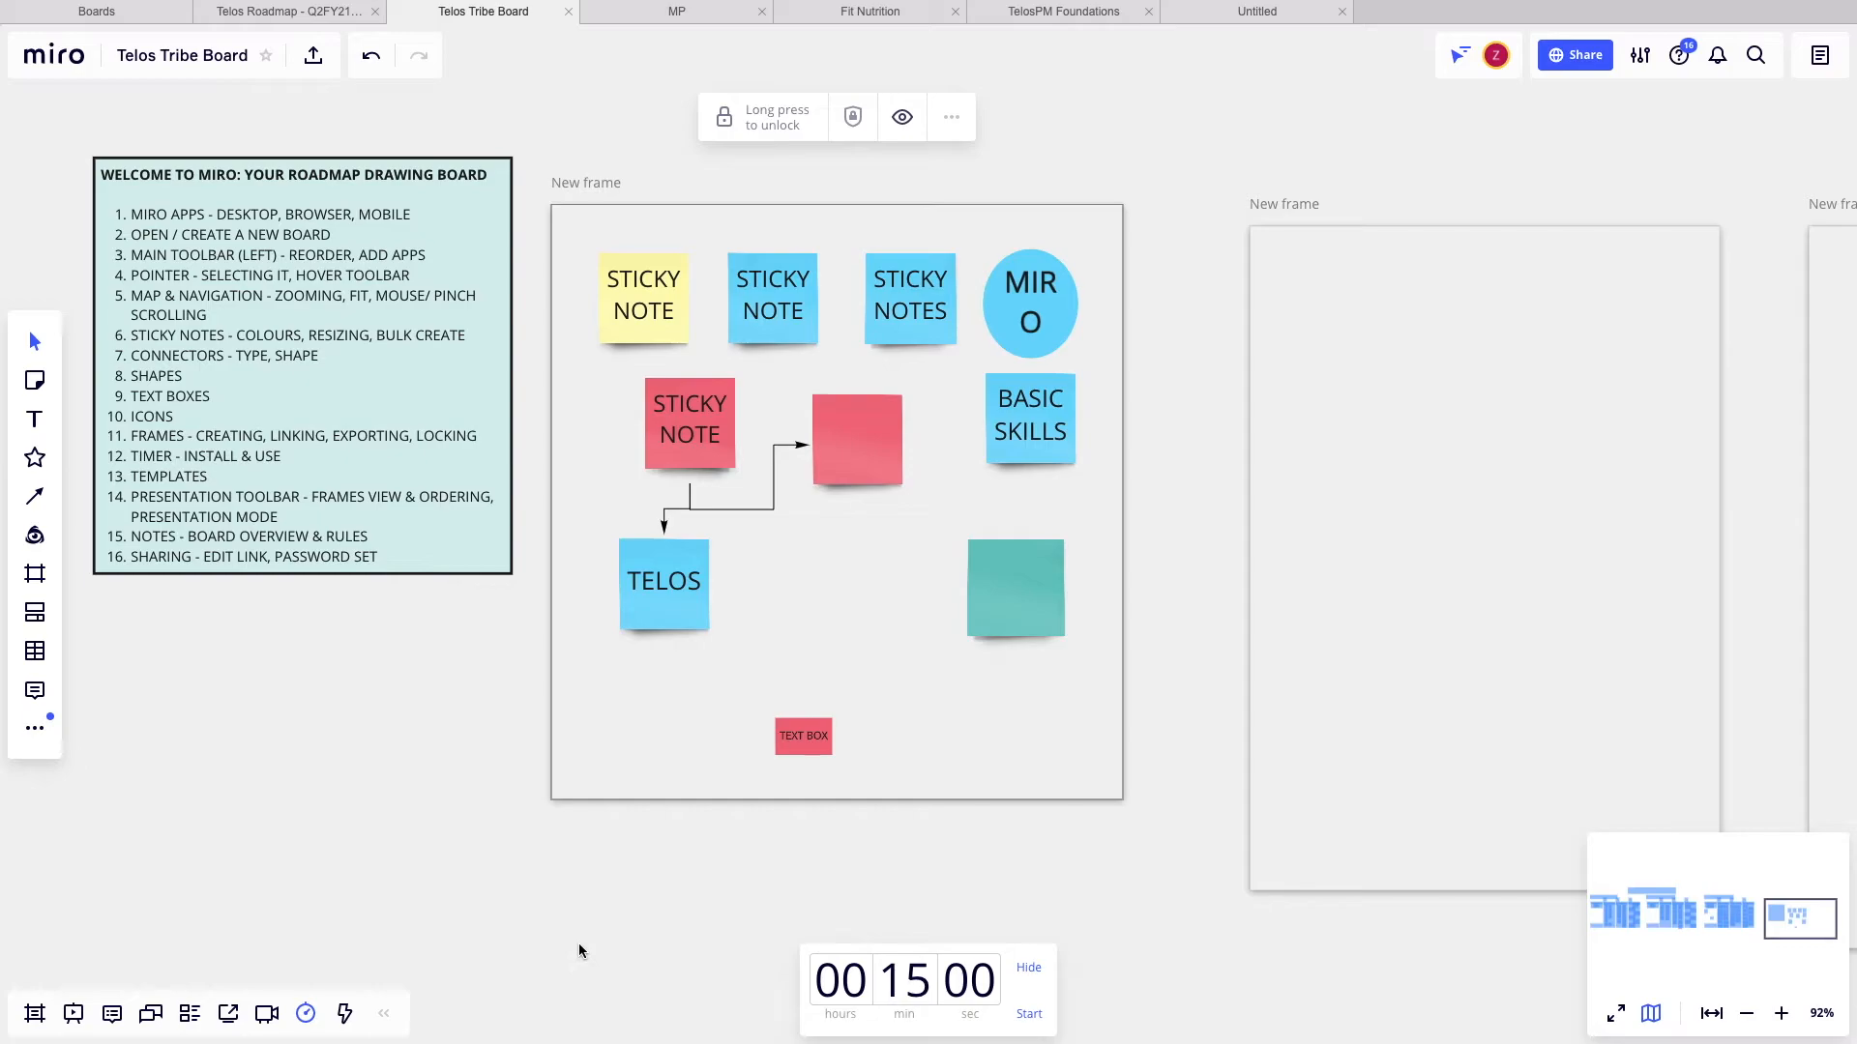
- Start the 15-minute countdown timer and stop it for everyone on the board
double_click(901, 996)
click(1029, 1012)
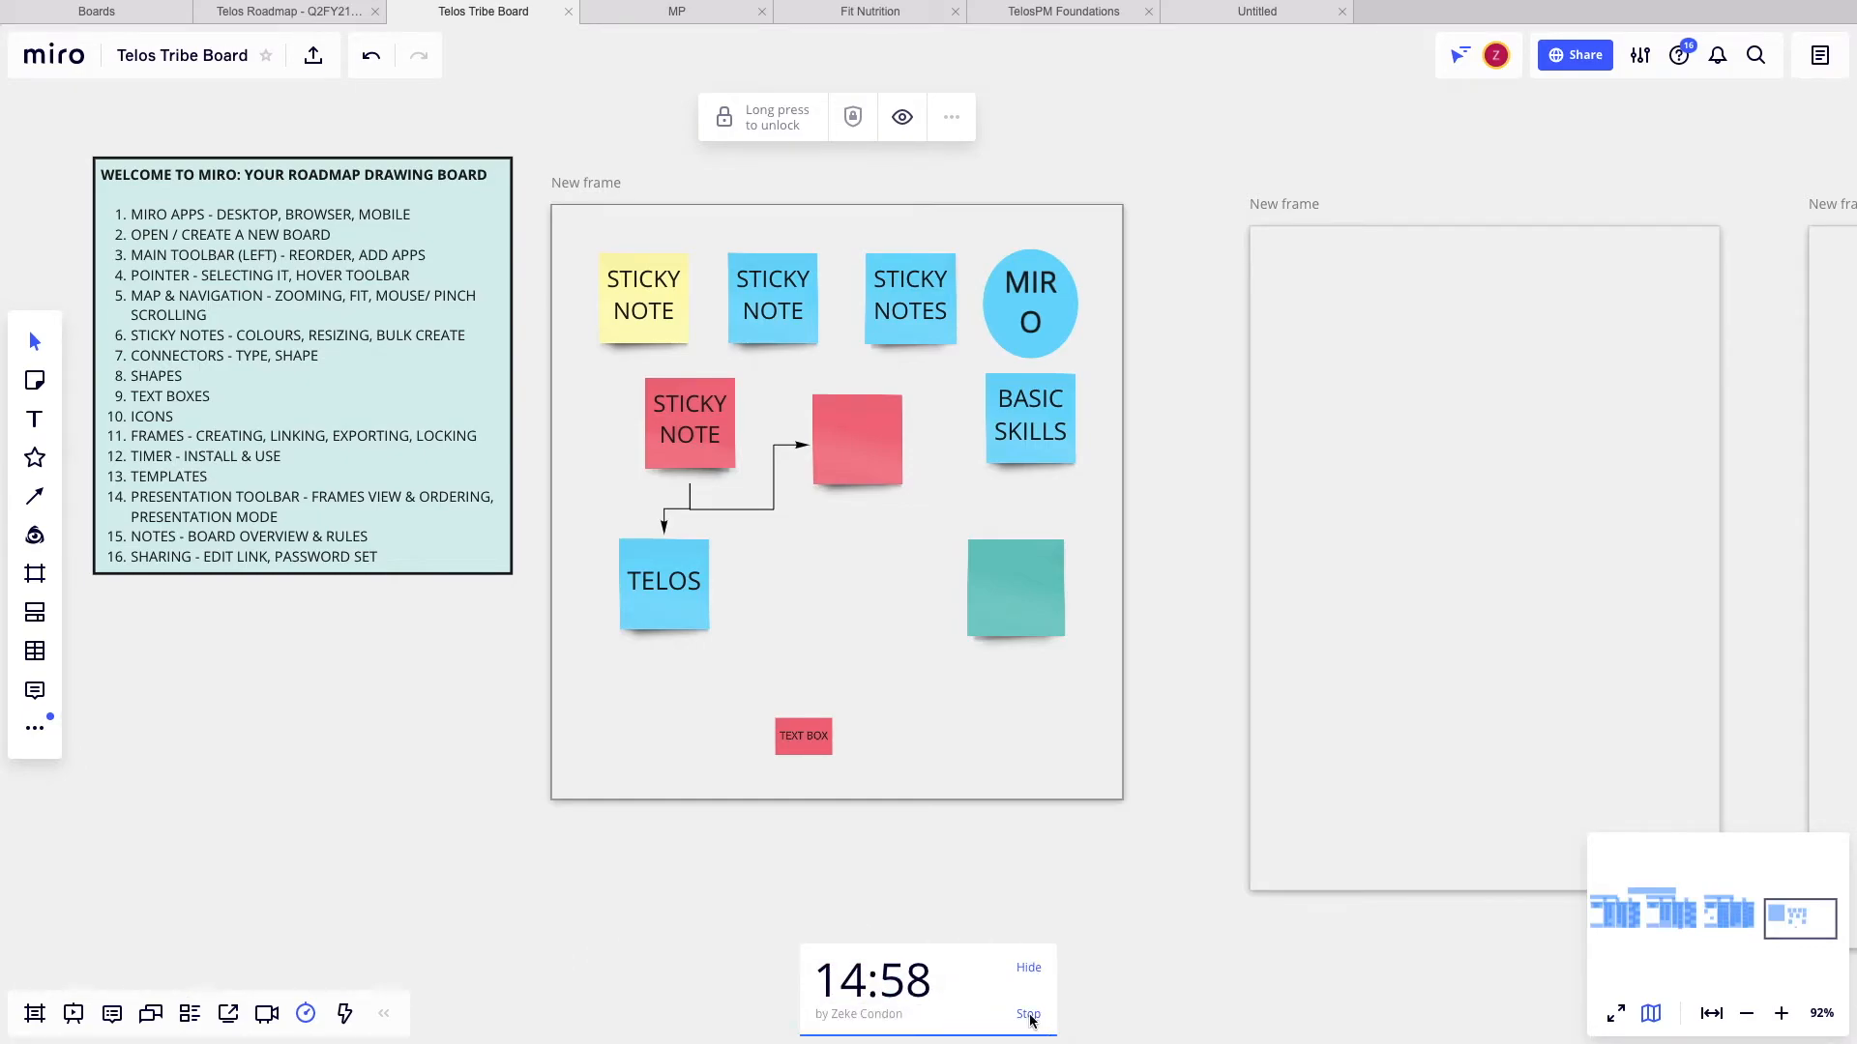
click(1029, 1013)
click(785, 580)
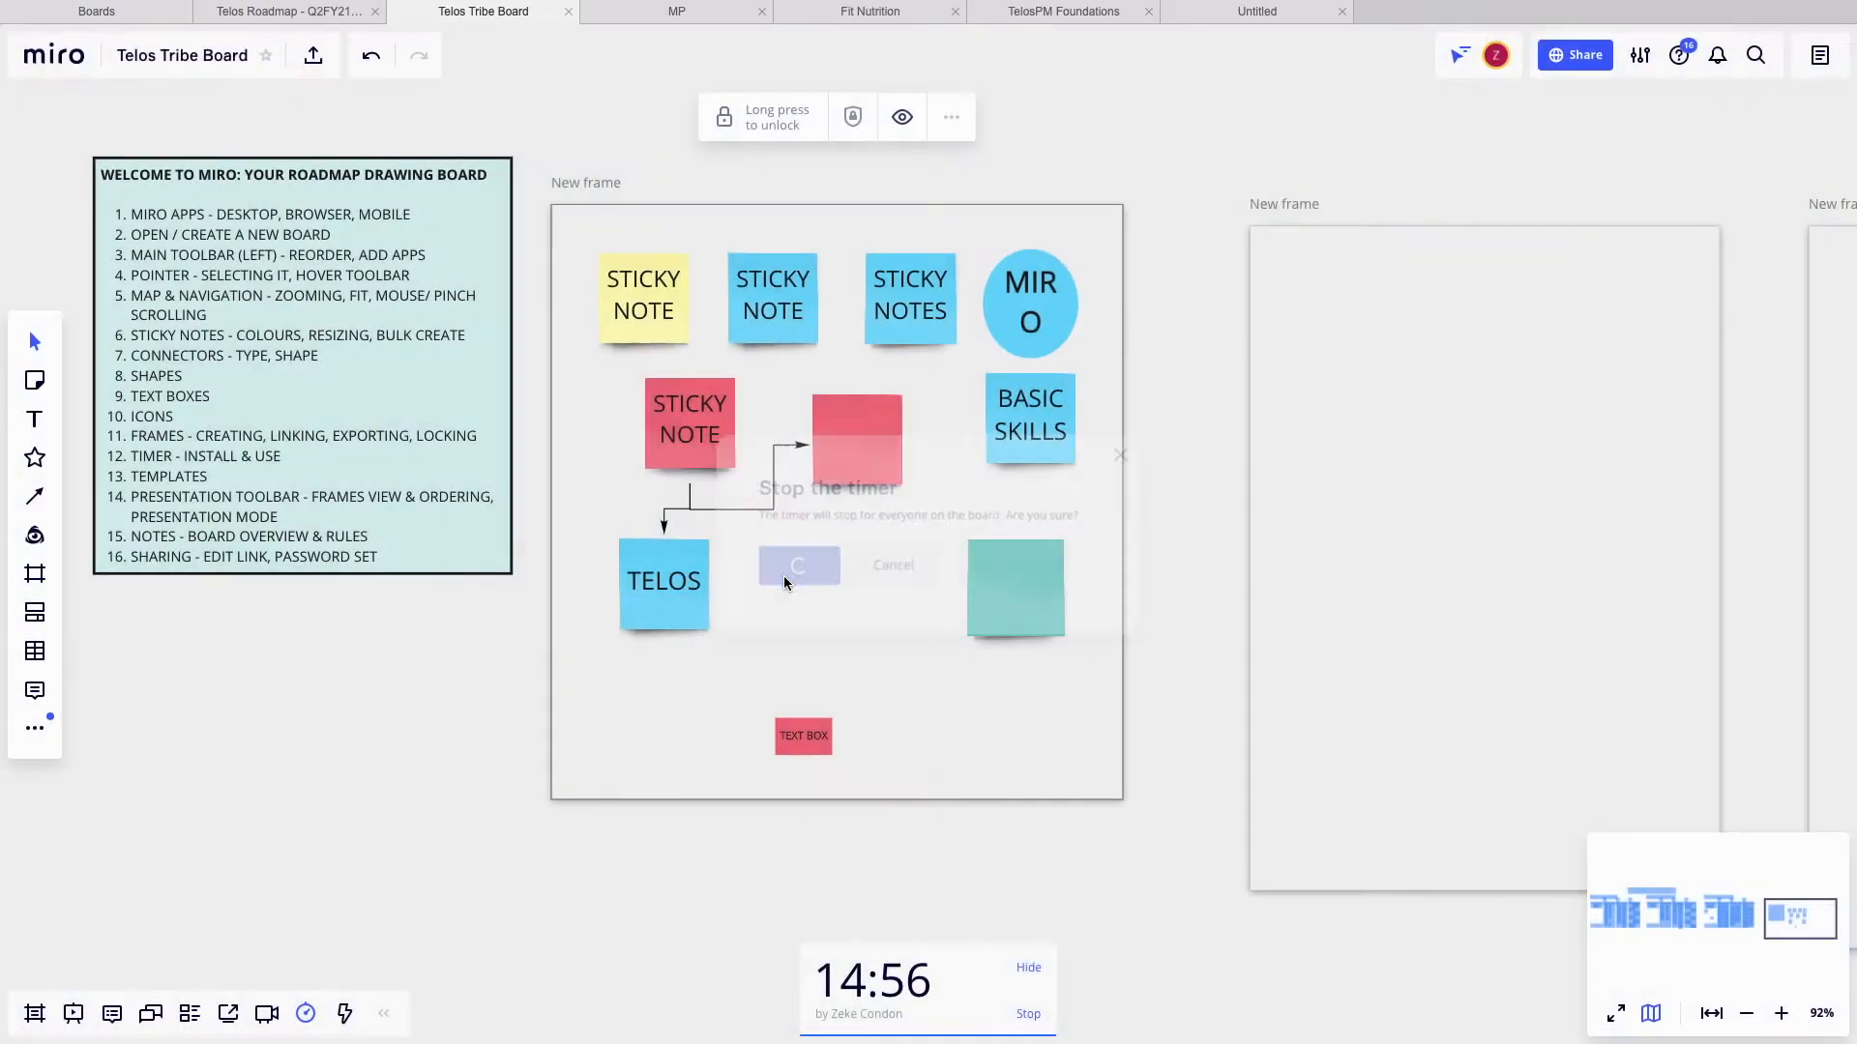
scroll(537, 870, down, 1)
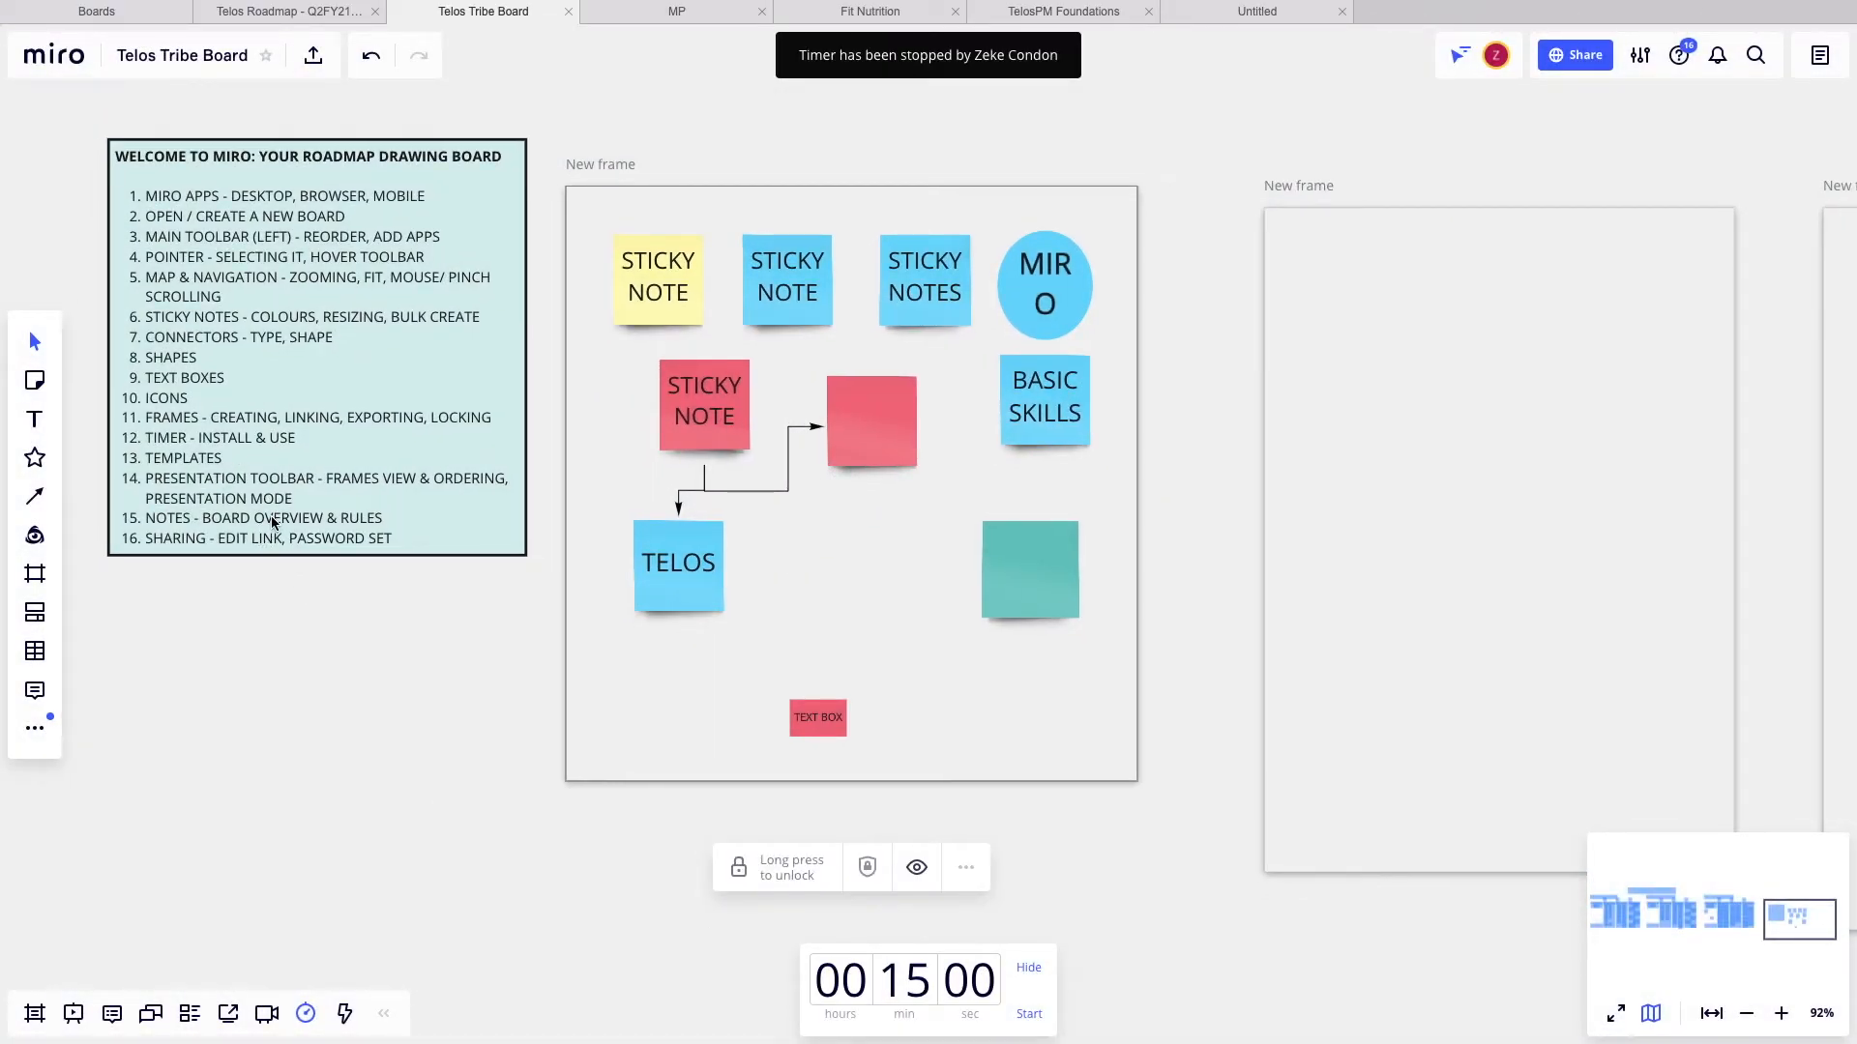
- Browse the template library and add the Mindmapping template to the board
click(37, 619)
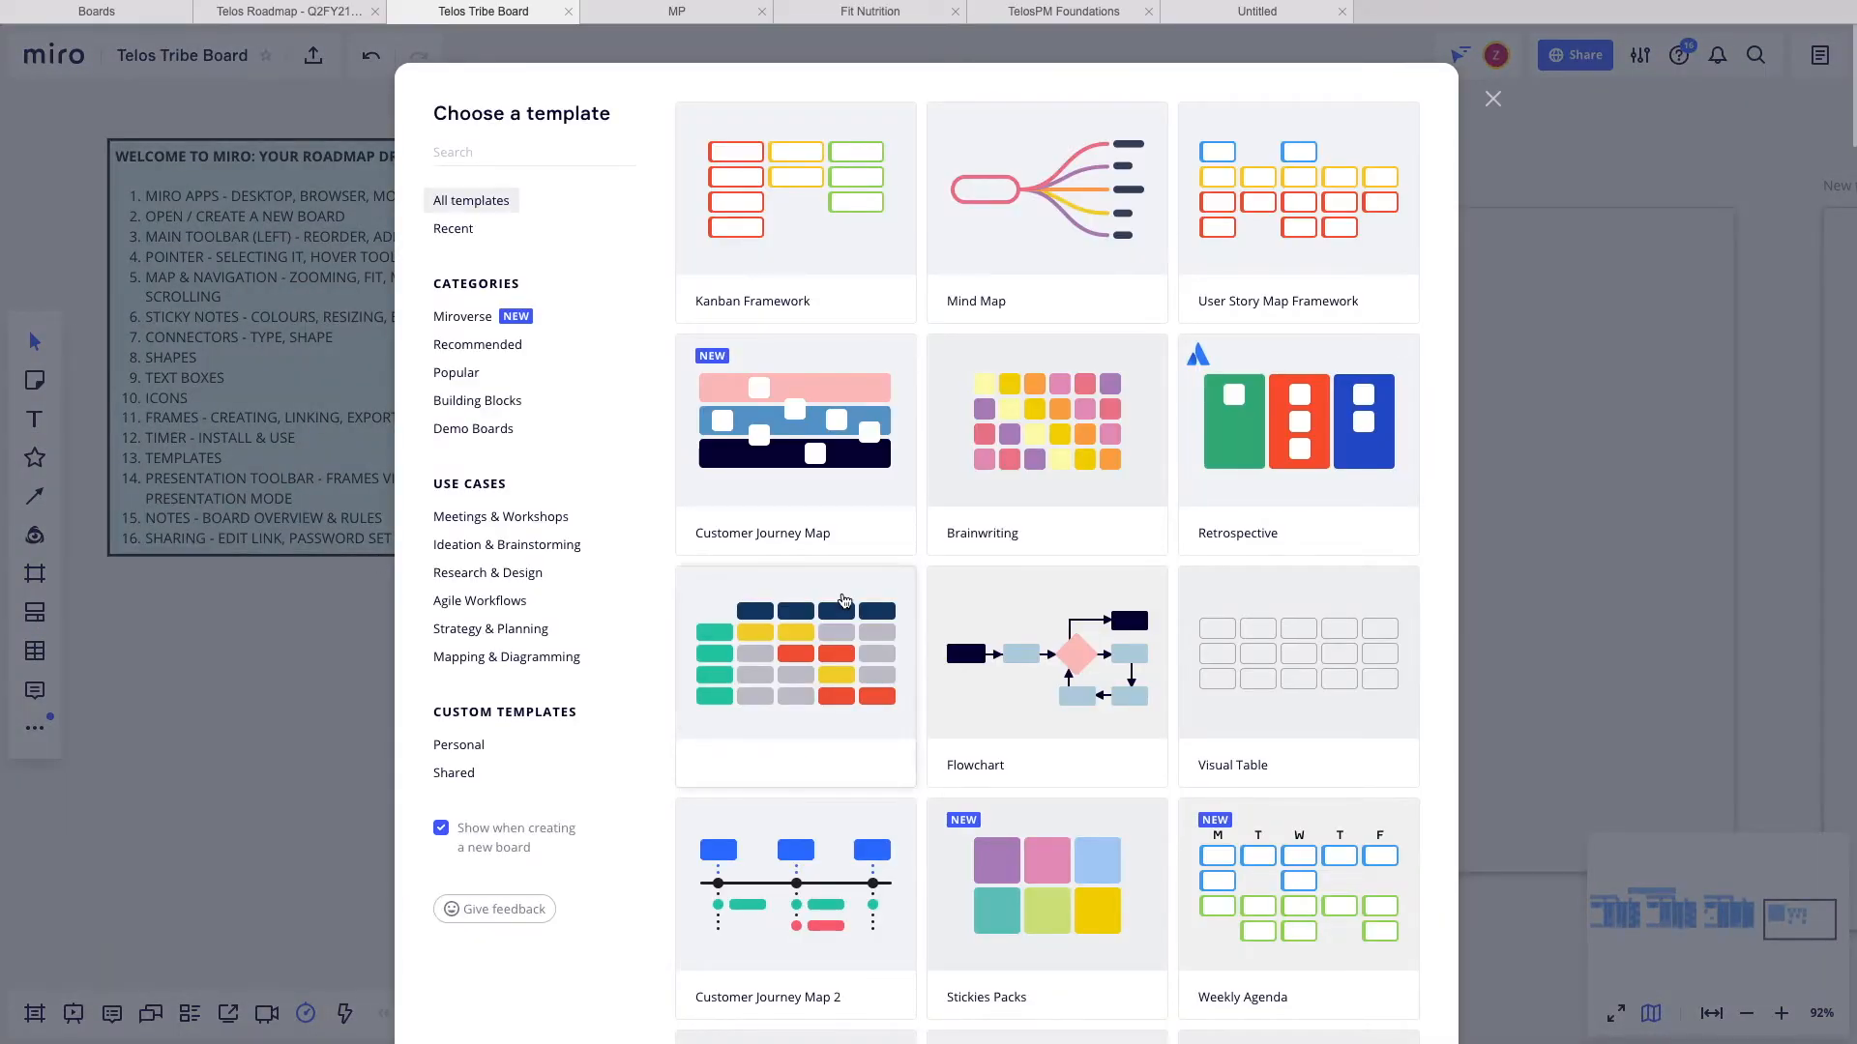
scroll(841, 639, down, 15)
scroll(844, 600, down, 2)
scroll(844, 601, up, 15)
scroll(845, 601, up, 3)
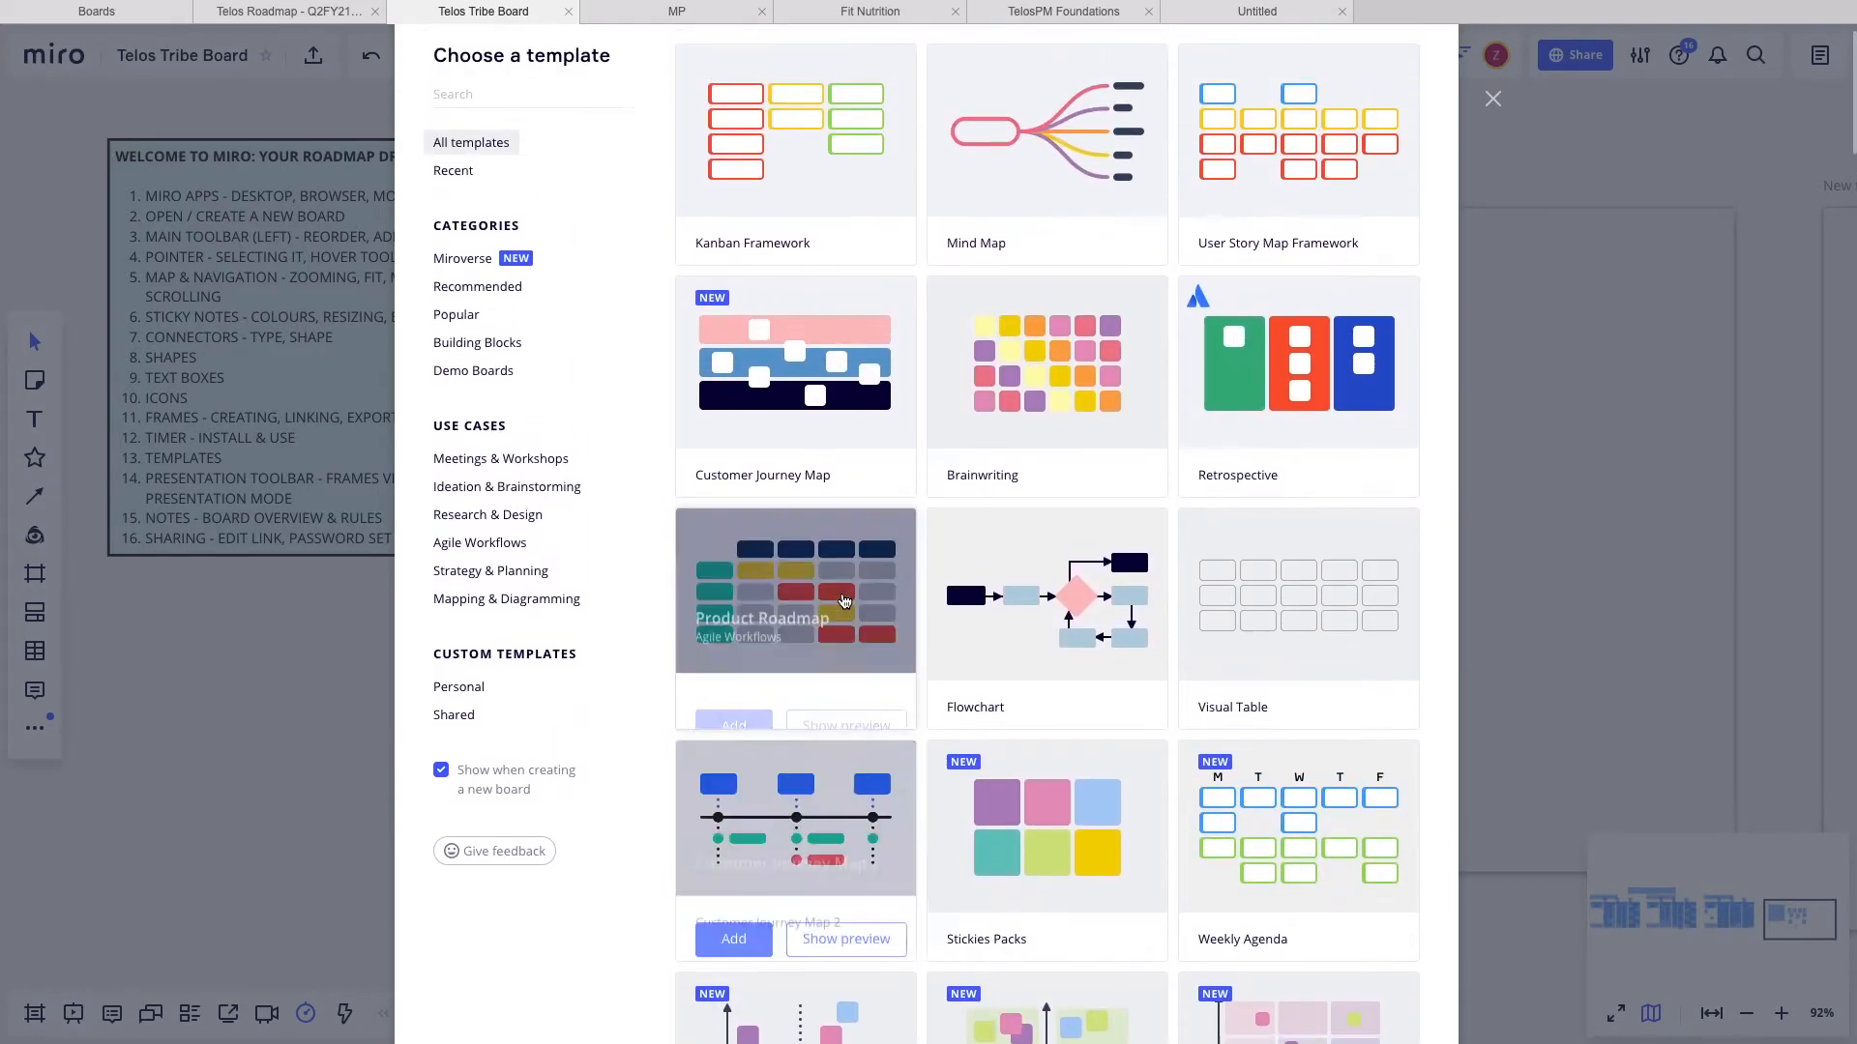
scroll(844, 636, down, 14)
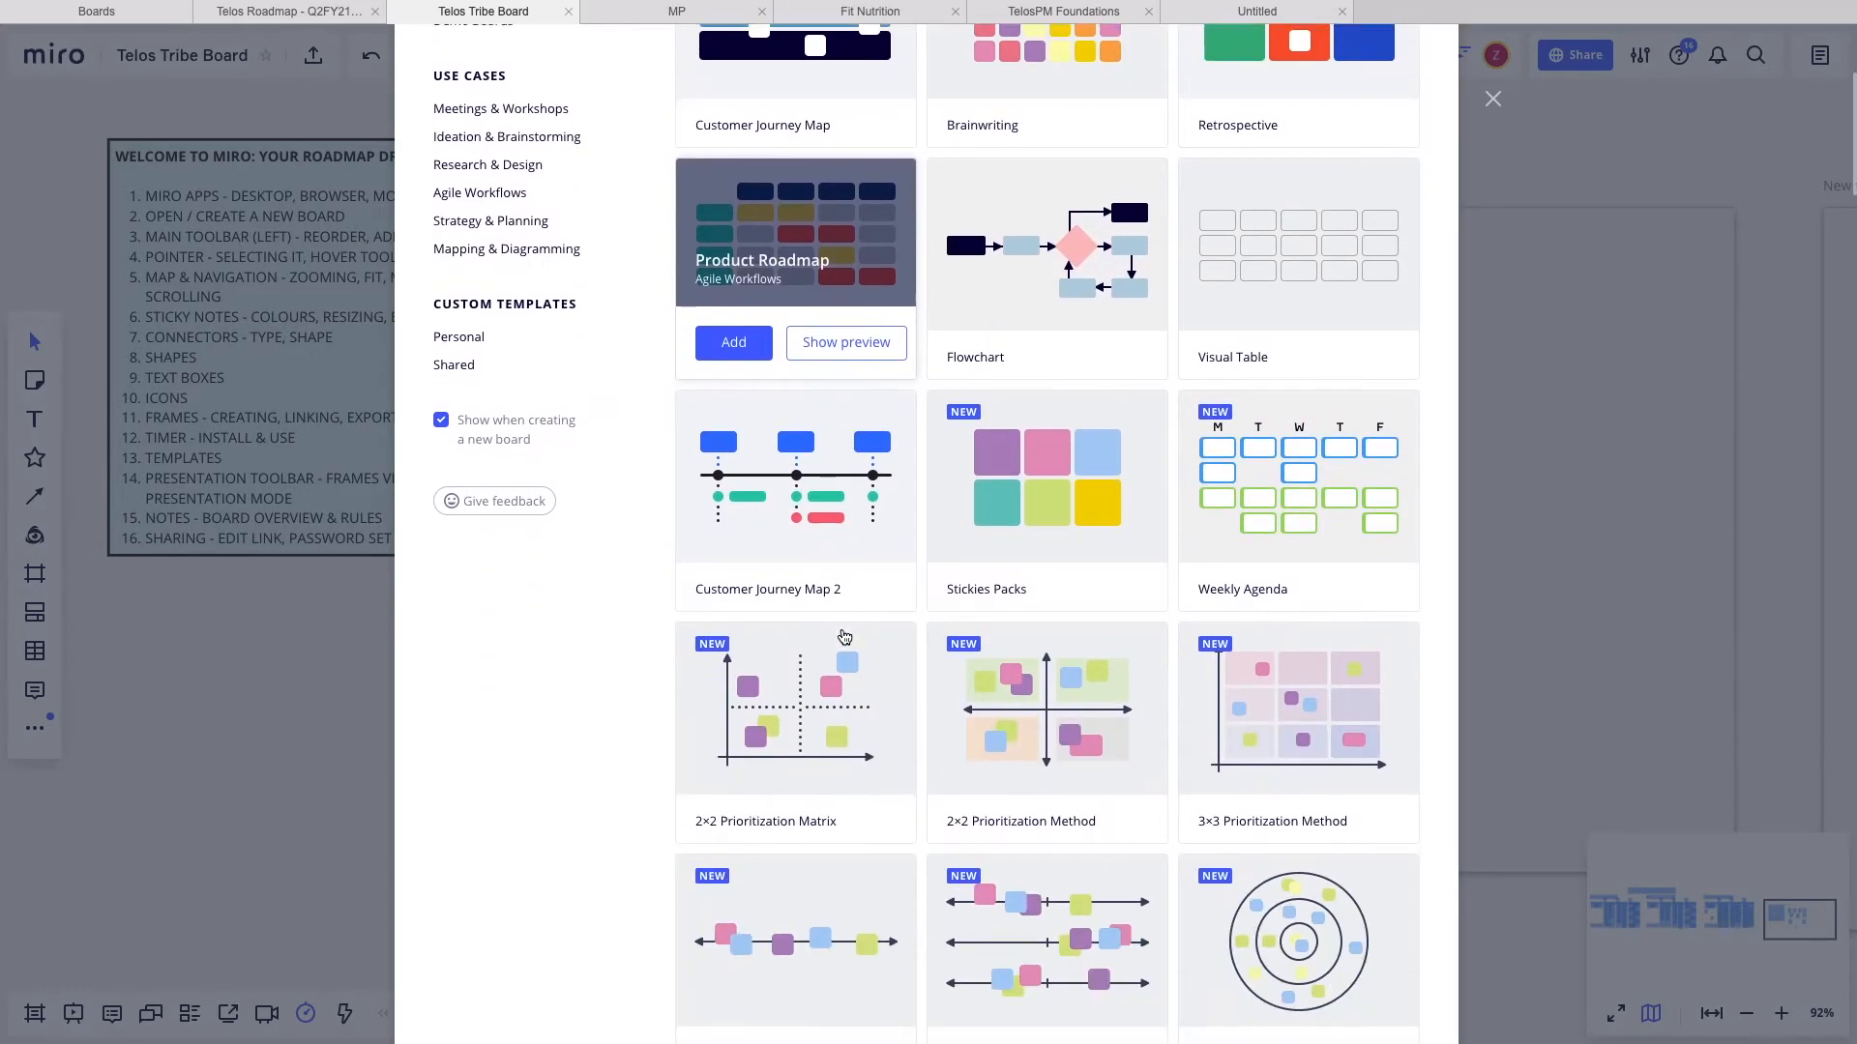
scroll(844, 636, down, 11)
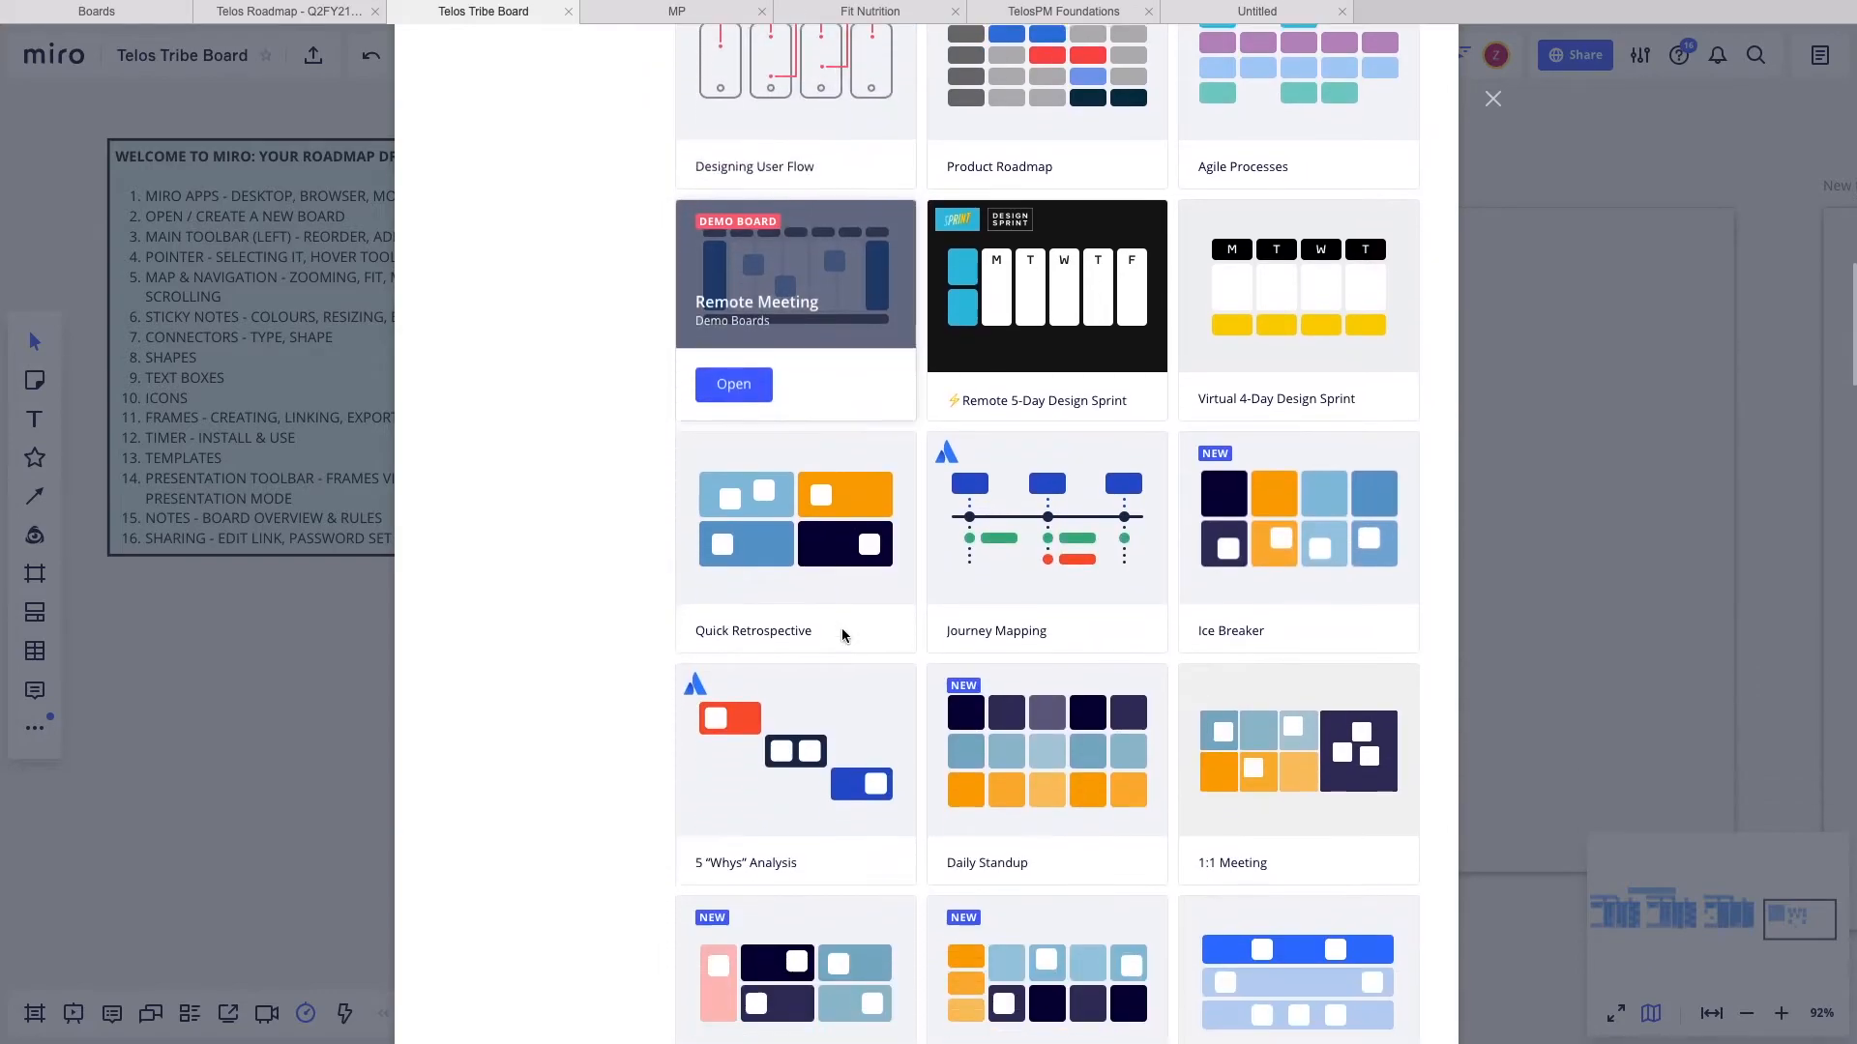
scroll(845, 636, down, 2)
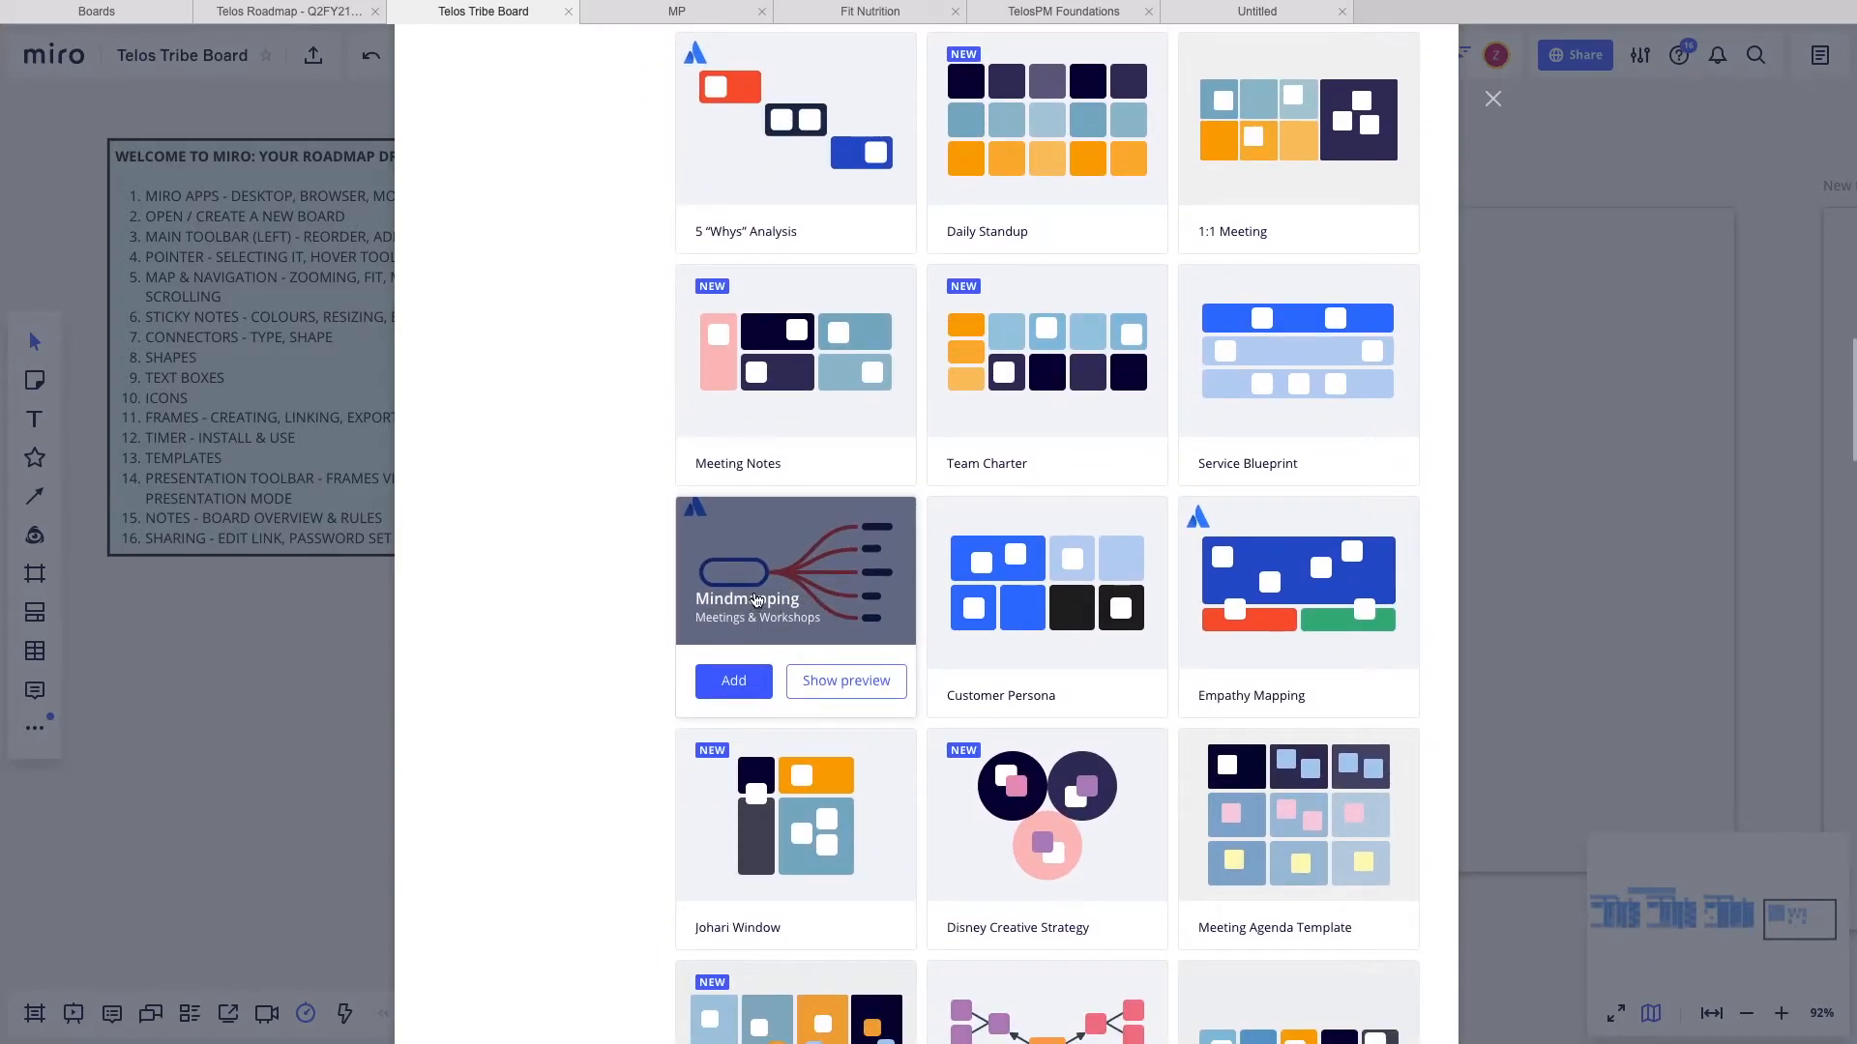
click(732, 688)
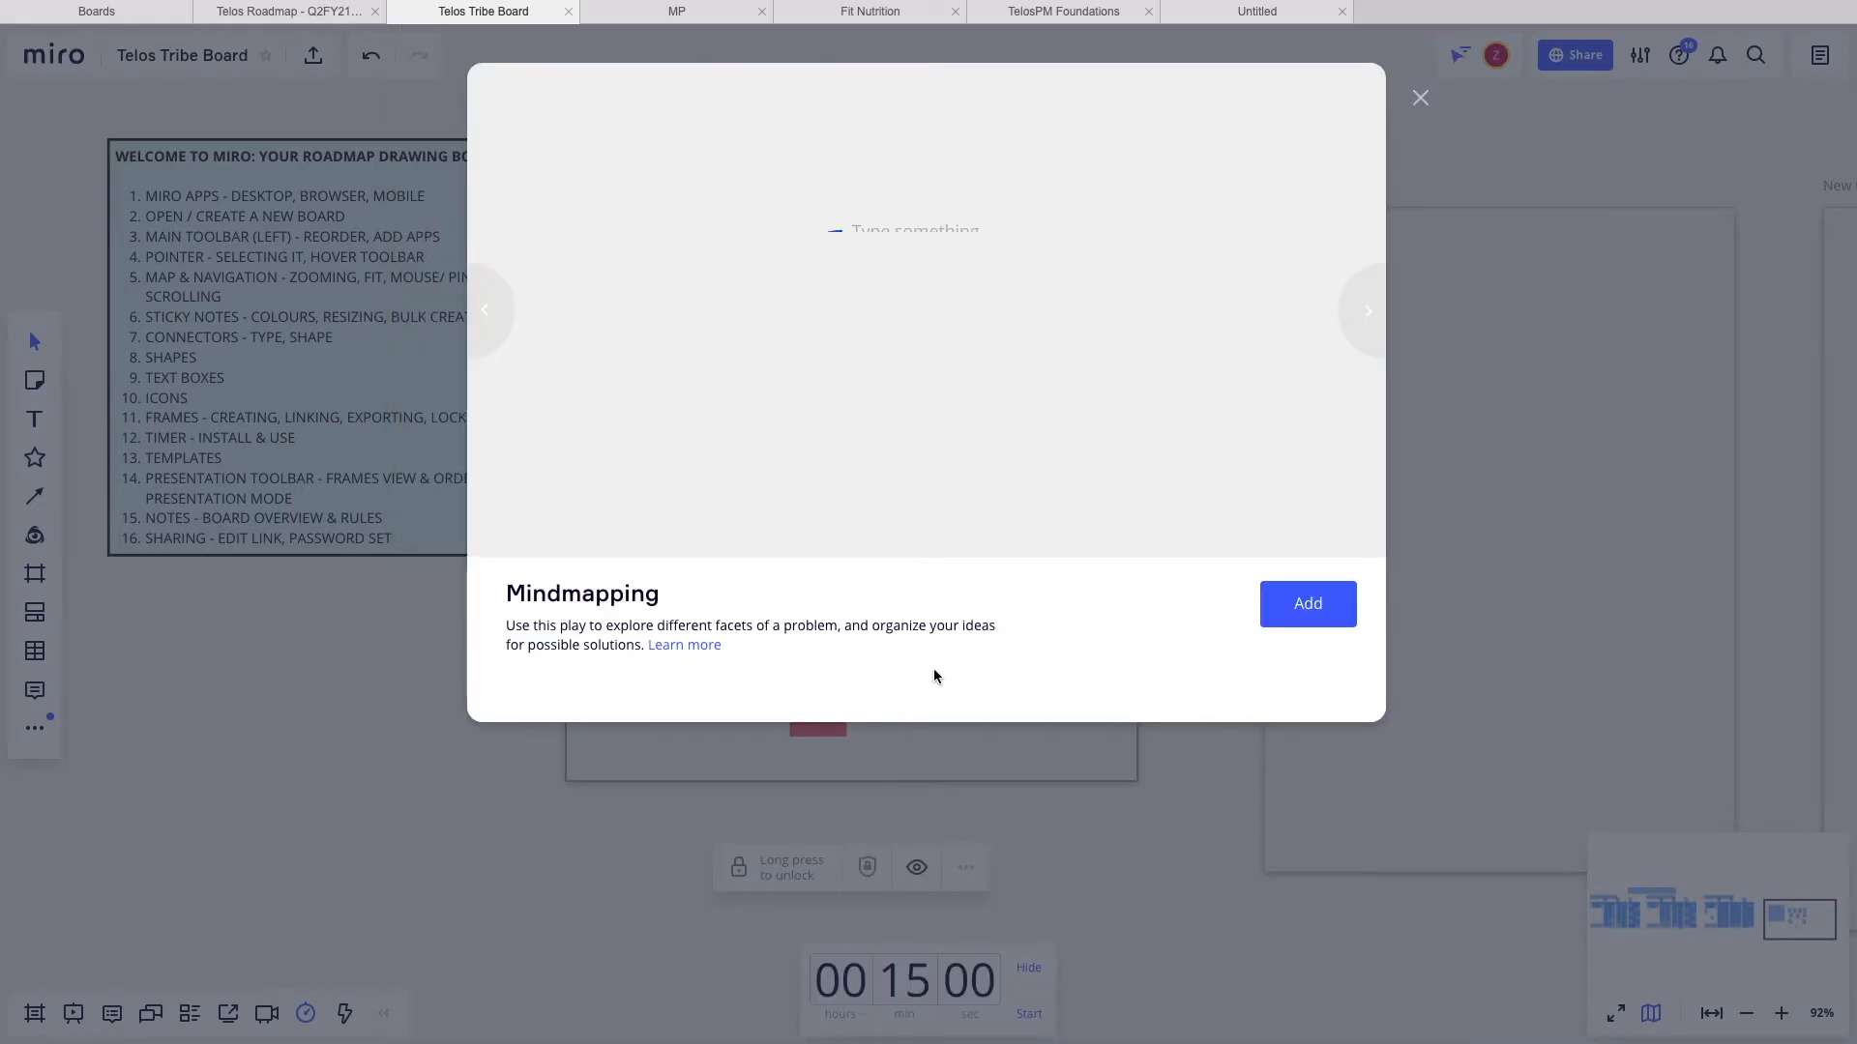
click(1299, 620)
- Examine the inserted Mindmapping template, including its info and prep panels, numbered steps and mind map area
scroll(1297, 613, up, 5)
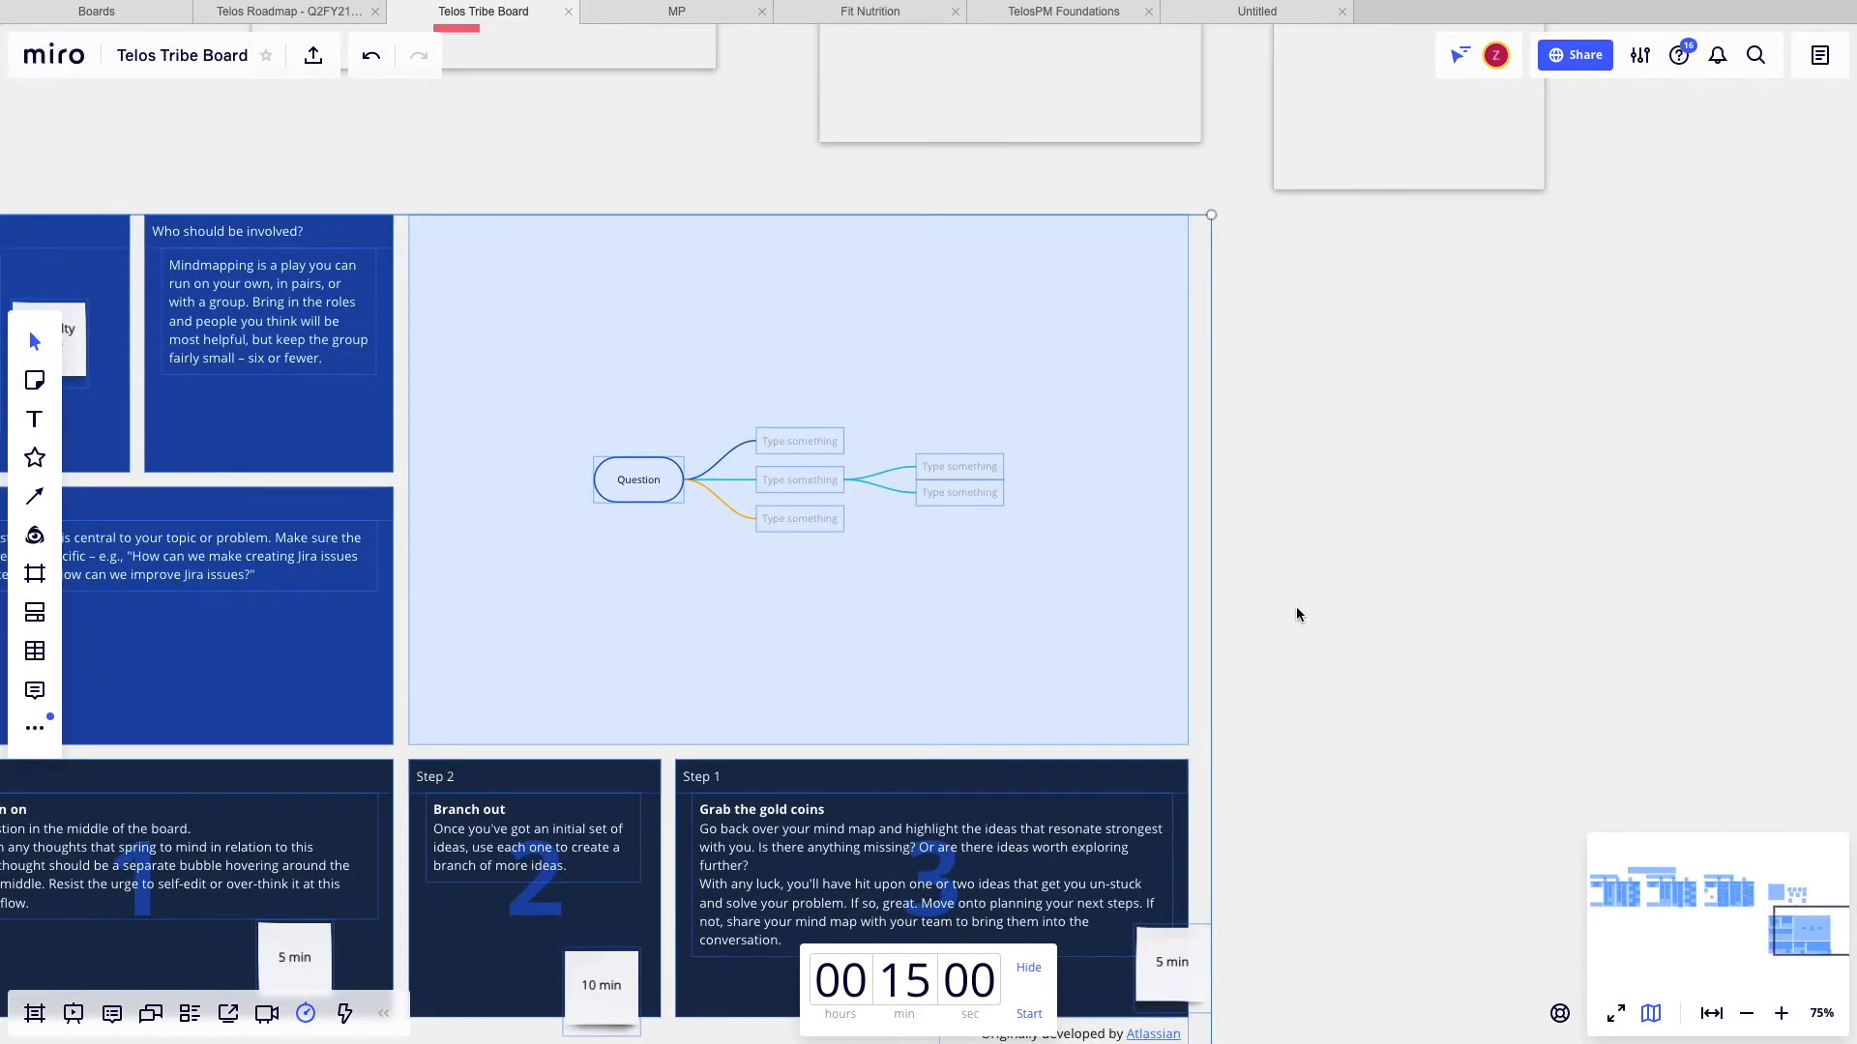
scroll(1297, 613, left, 5)
scroll(1296, 613, down, 1)
scroll(1297, 613, right, 1)
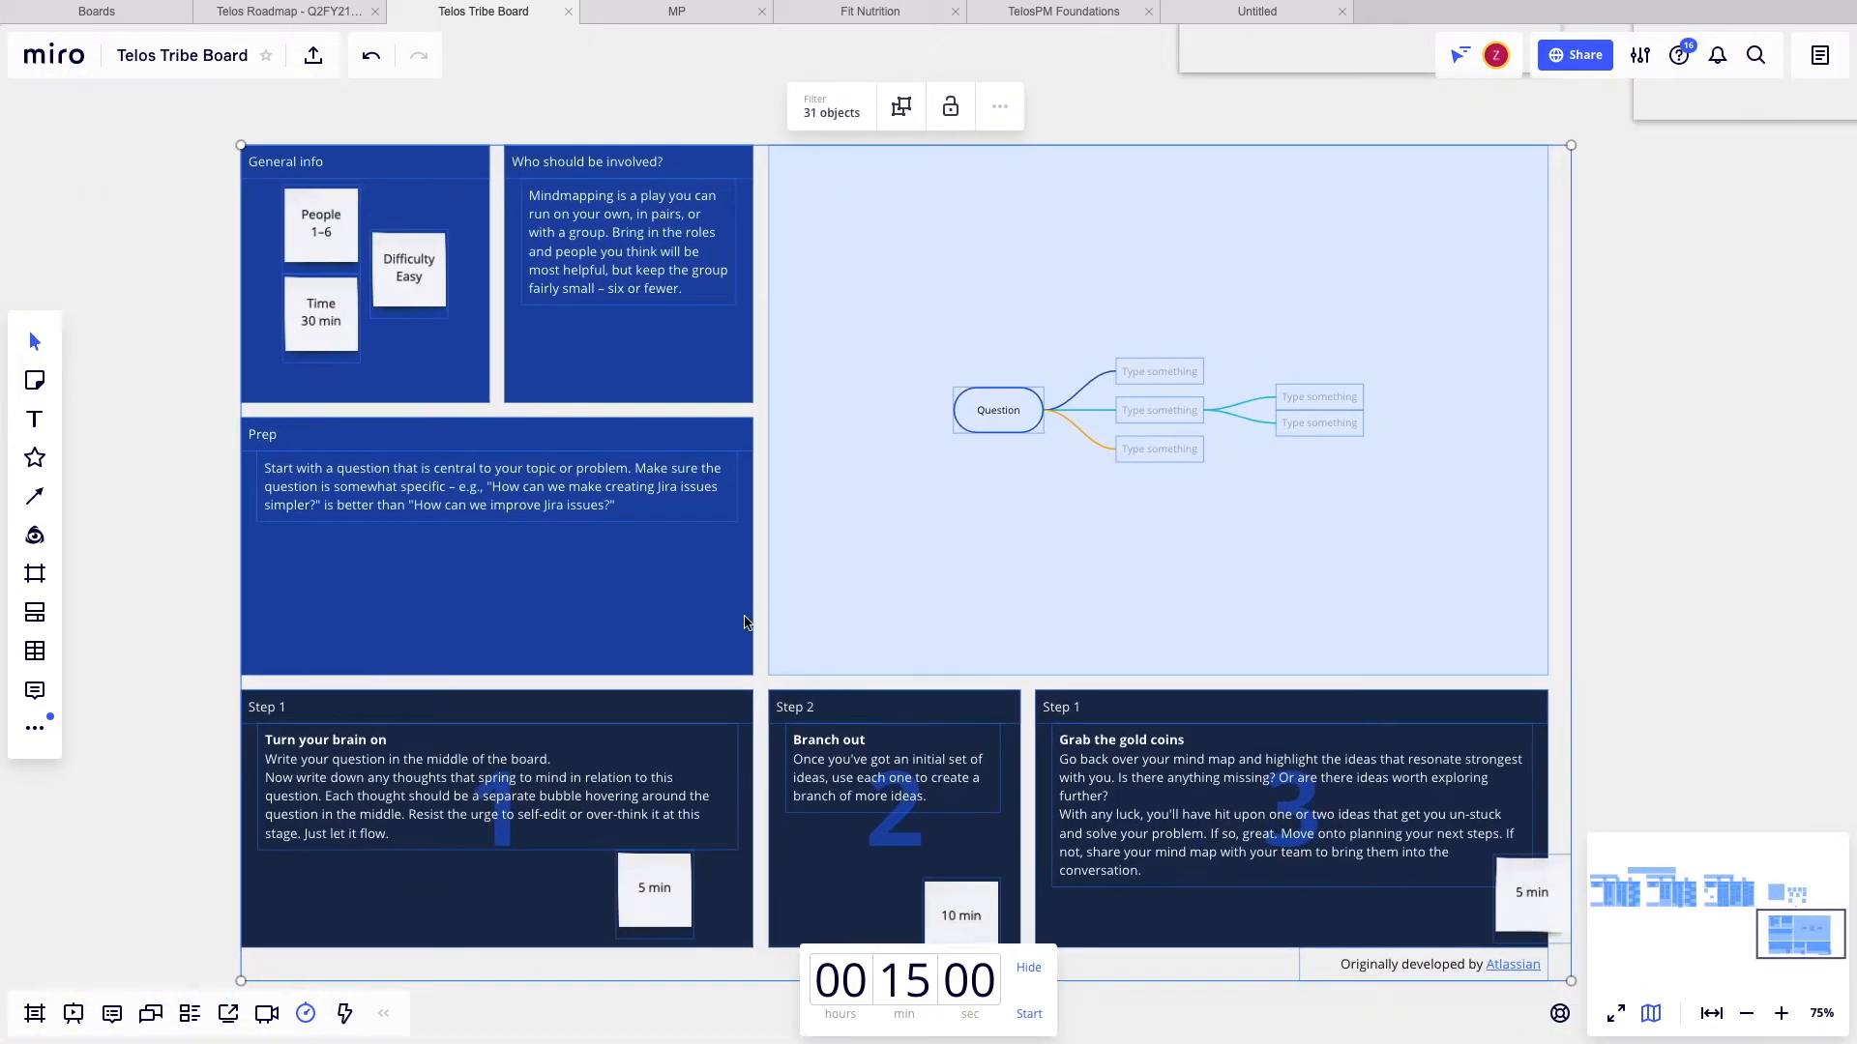
scroll(360, 511, right, 2)
scroll(360, 512, down, 1)
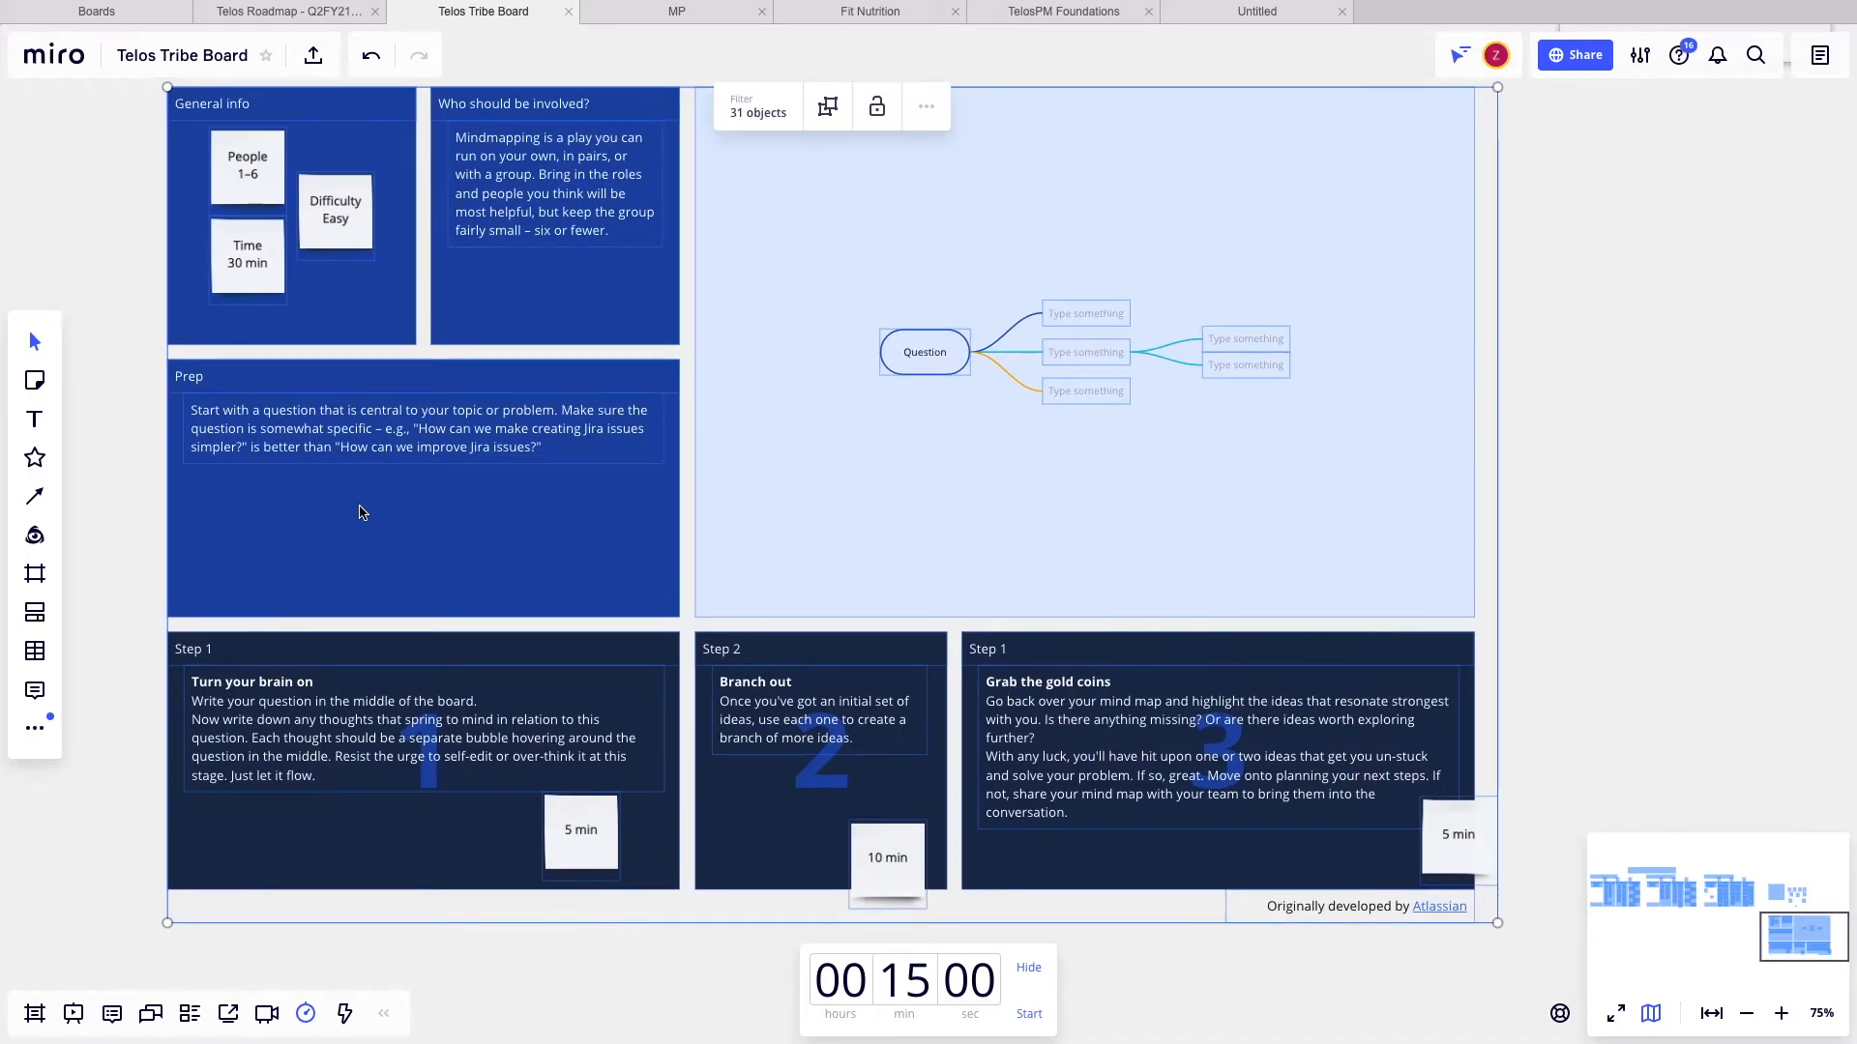
scroll(359, 511, up, 3)
scroll(360, 511, down, 1)
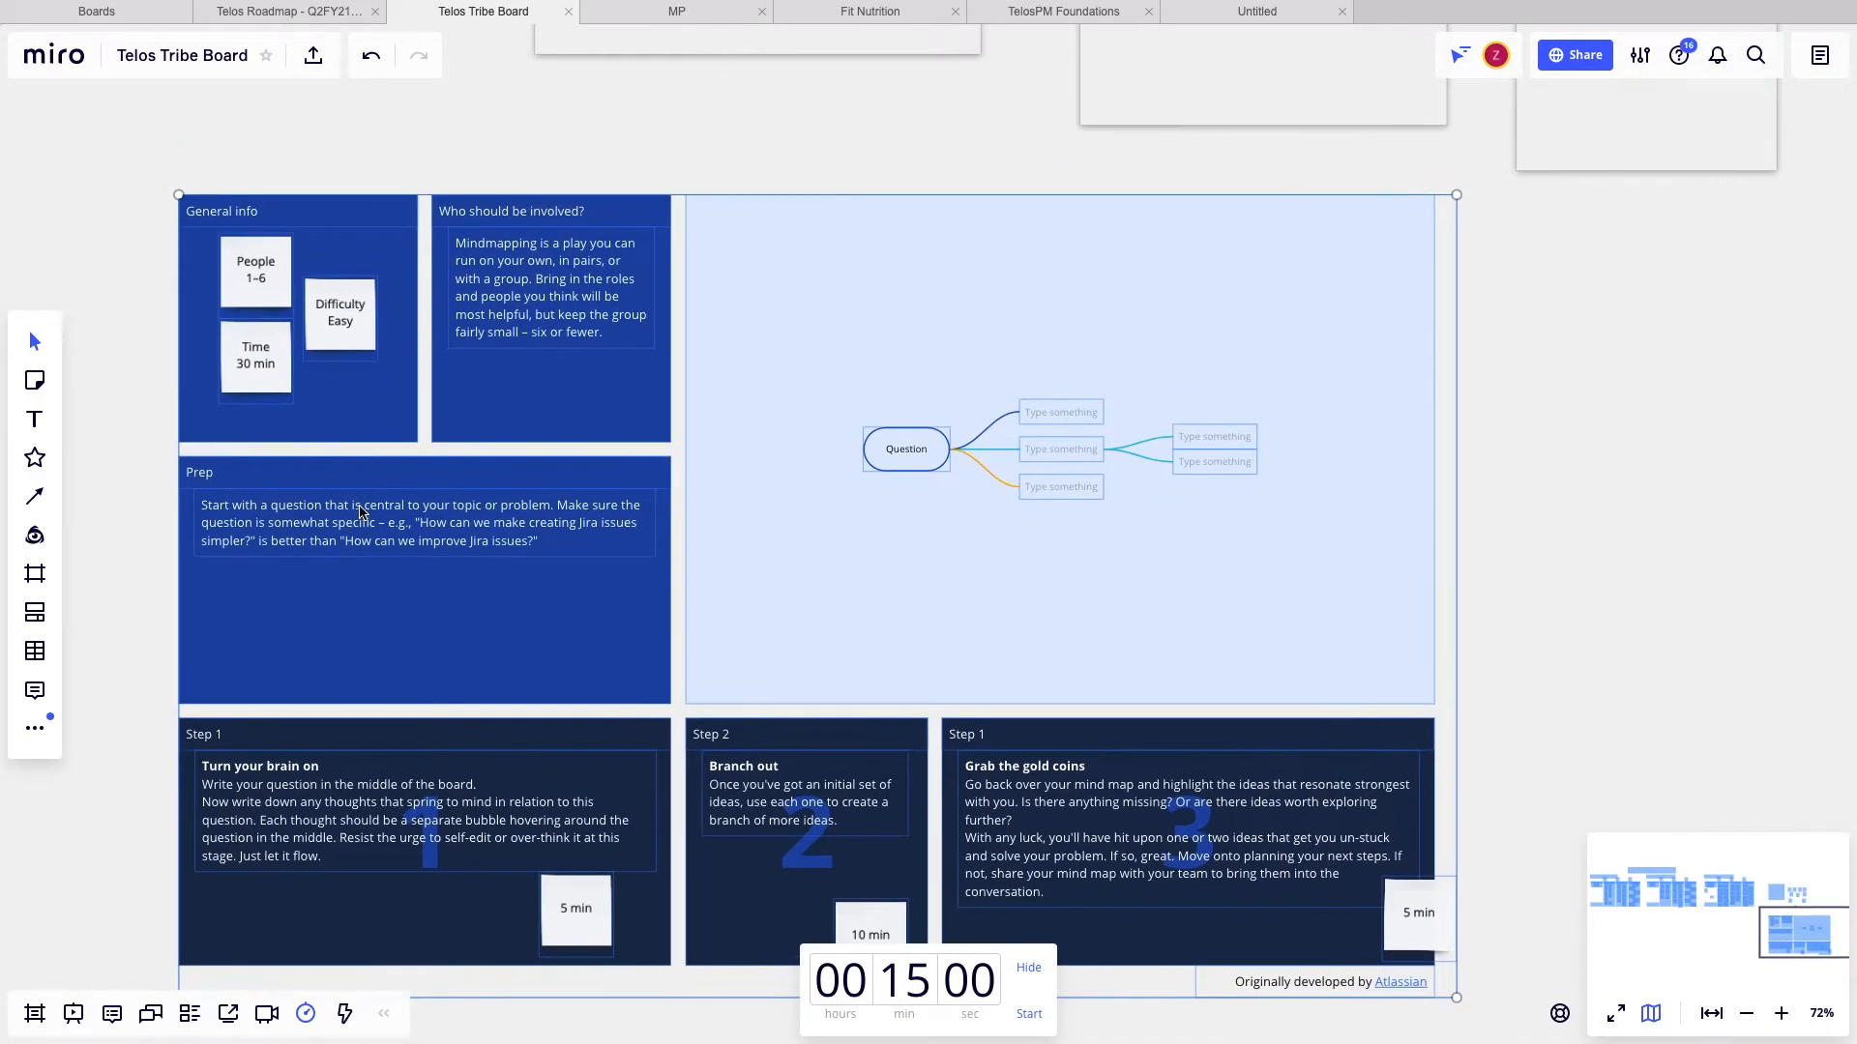
scroll(360, 512, down, 3)
- Select all the objects of the Mindmapping template, shift them slightly and scale them down together proportionally
click(1357, 610)
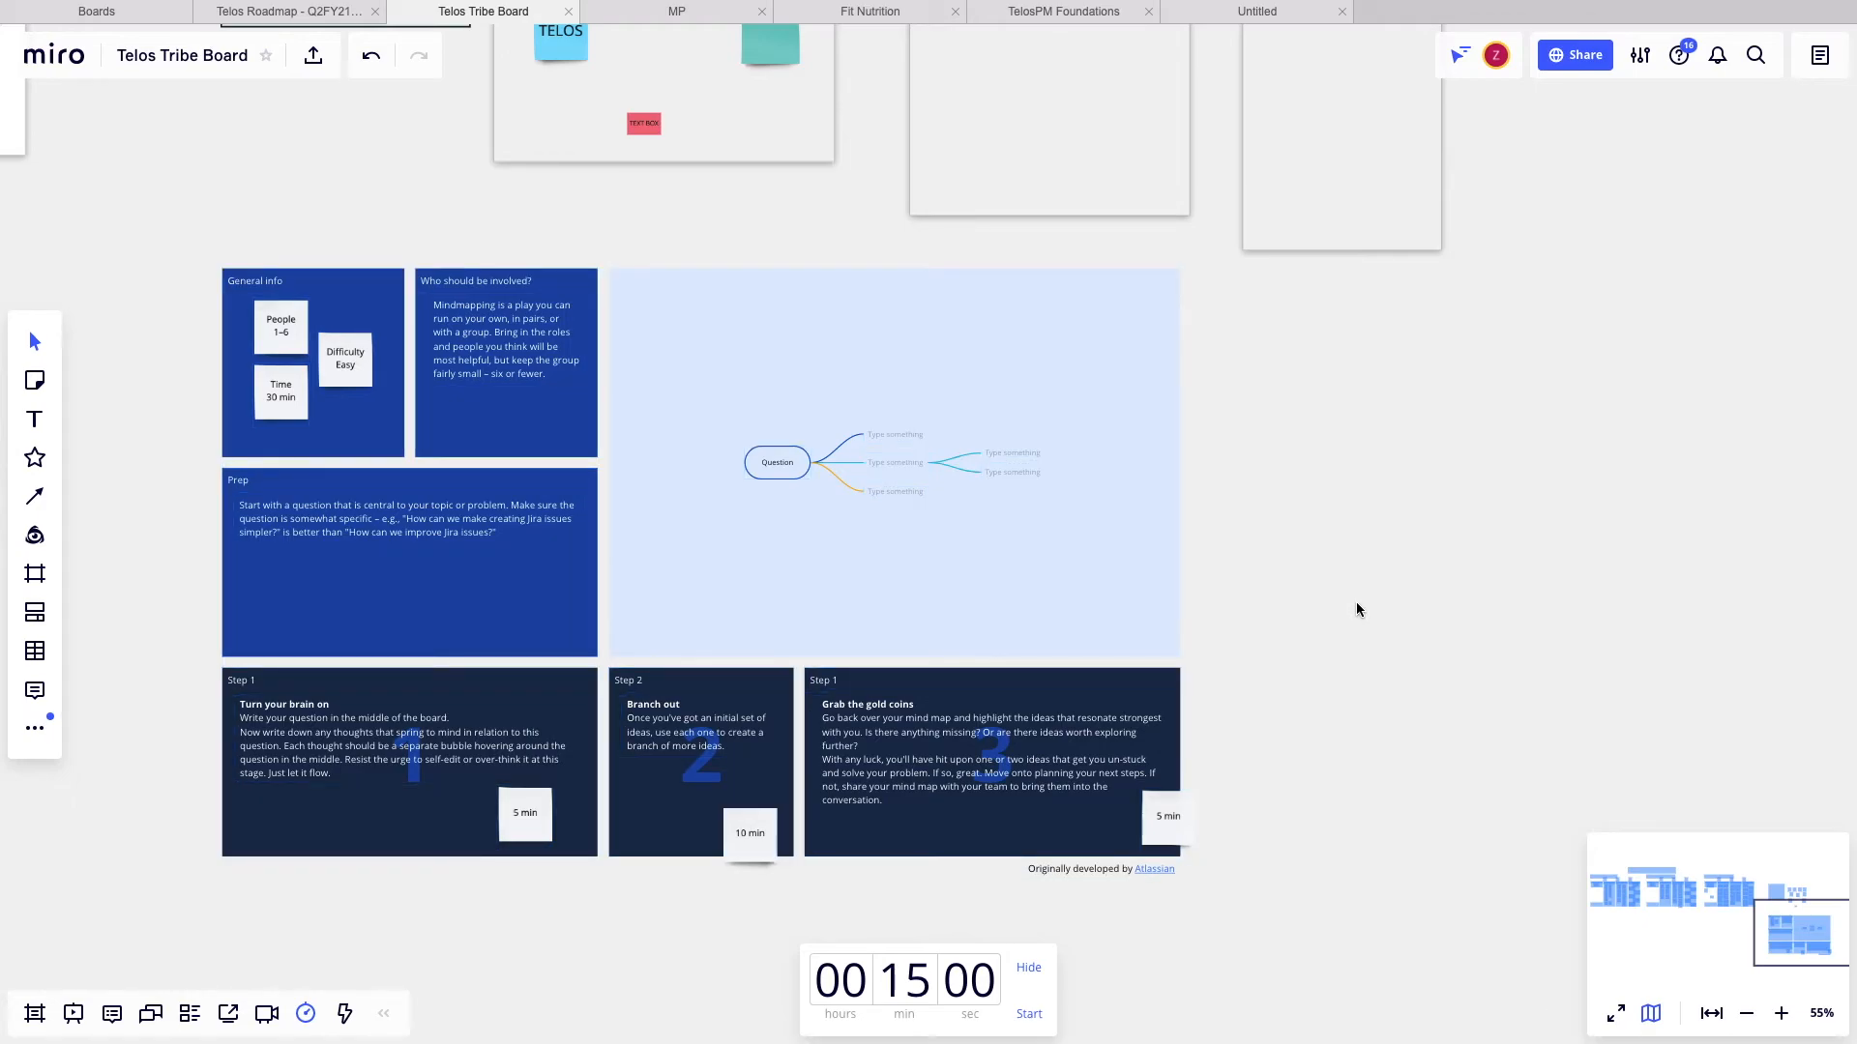
drag(161, 230, 1338, 920)
drag(1109, 703, 1063, 722)
drag(1153, 906, 754, 658)
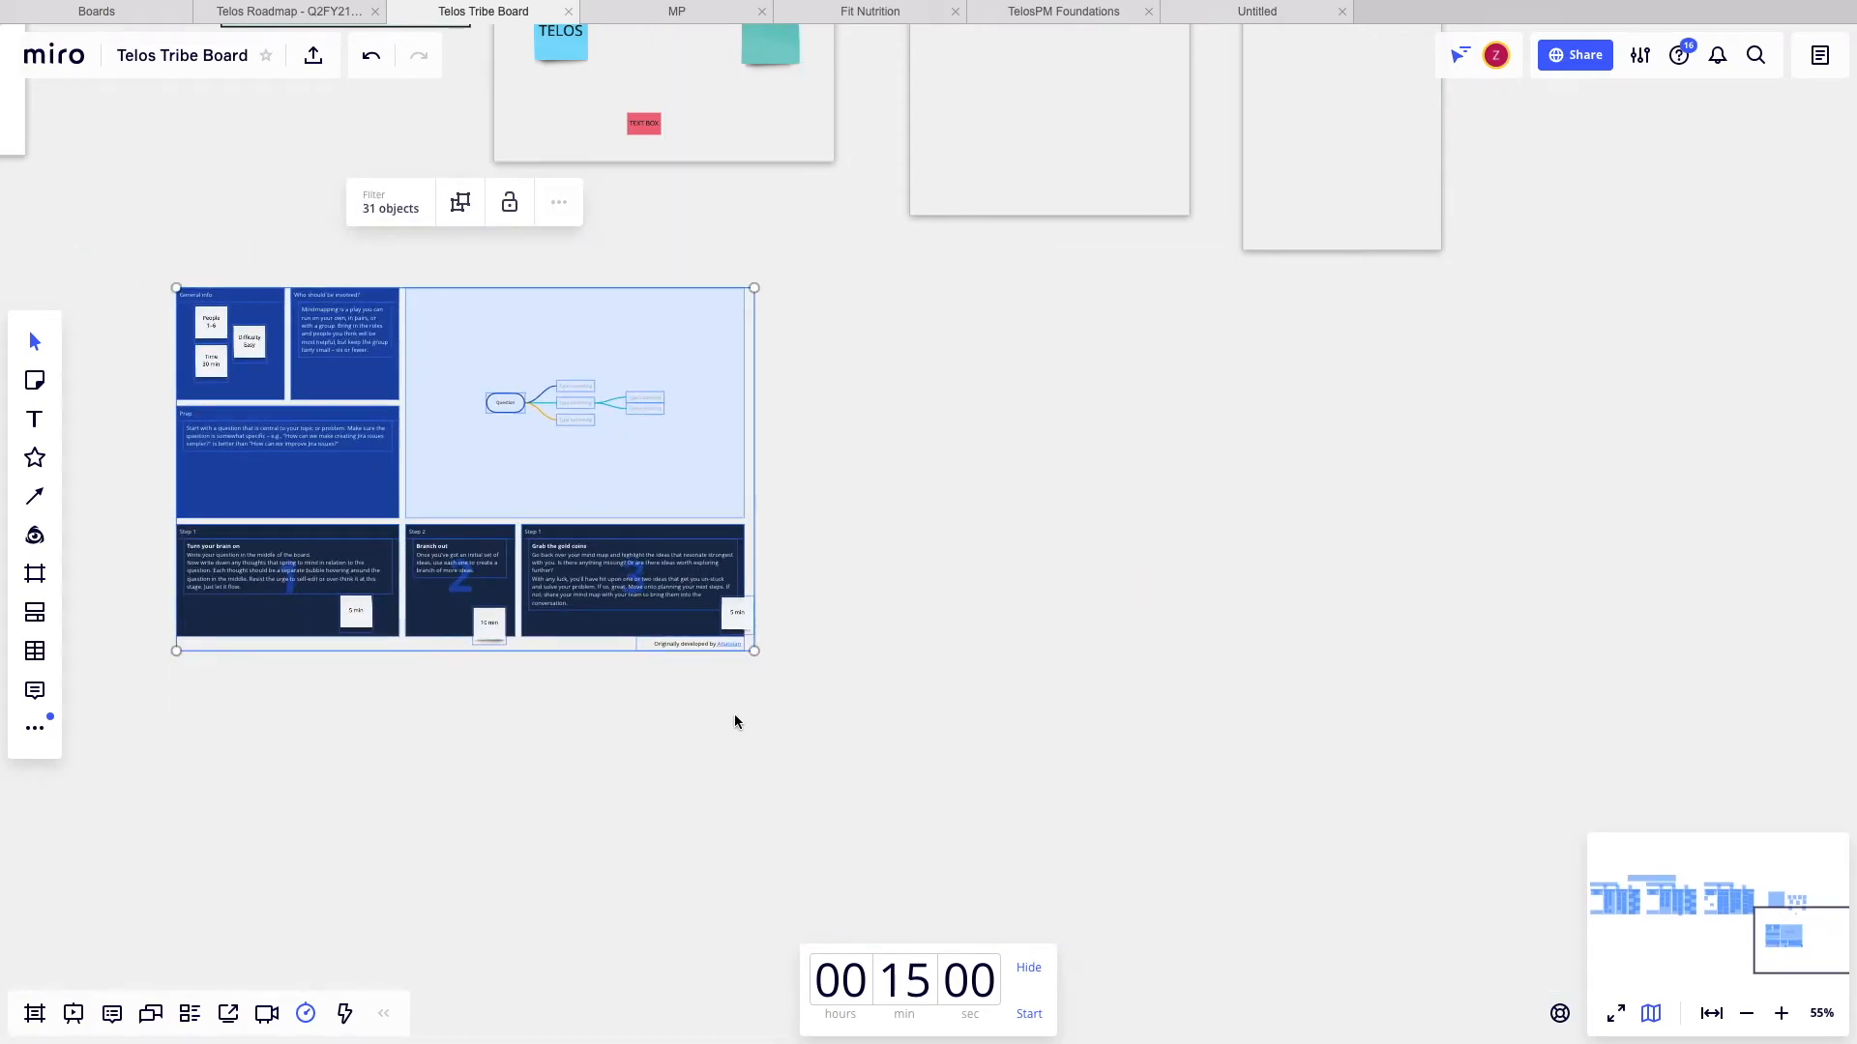
- Lock the Mindmapping template's objects together and unlock them again
click(511, 205)
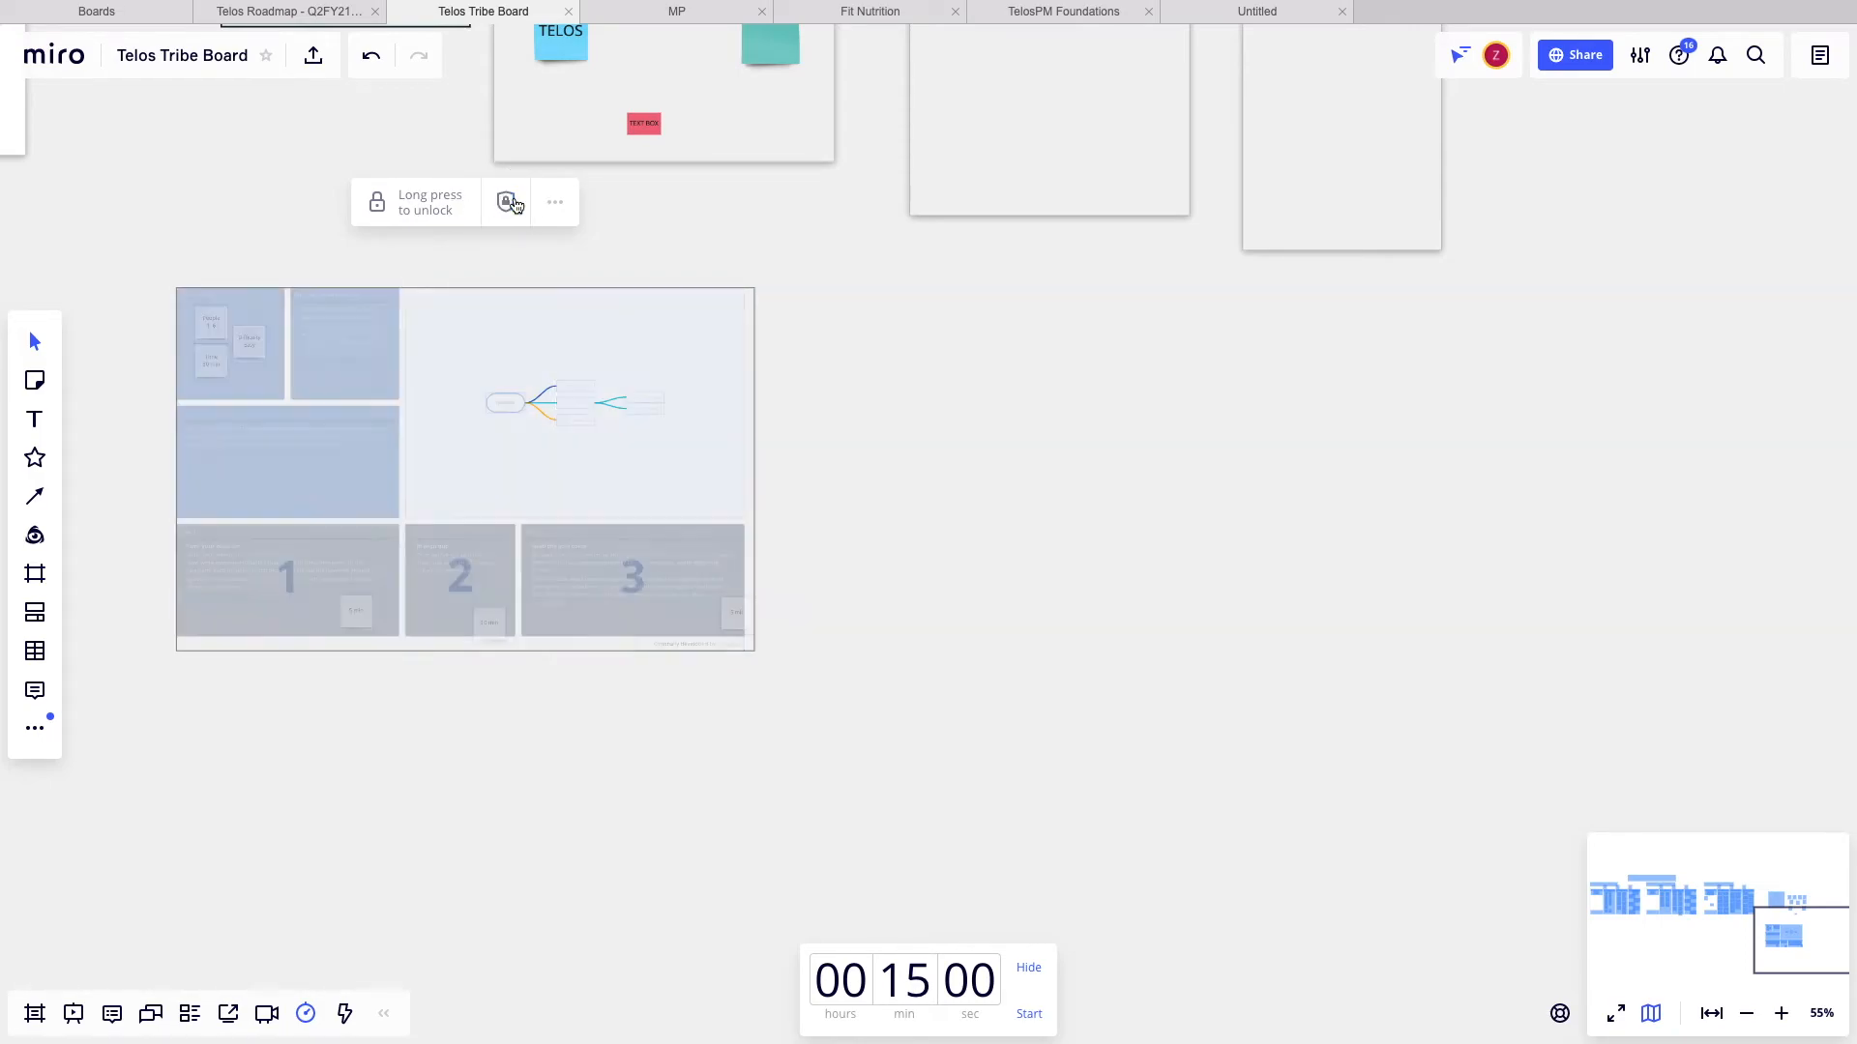
click(443, 203)
- Review the remaining topics in the welcome list, from templates and the presentation toolbar to notes and sharing
scroll(843, 466, up, 5)
scroll(843, 466, left, 3)
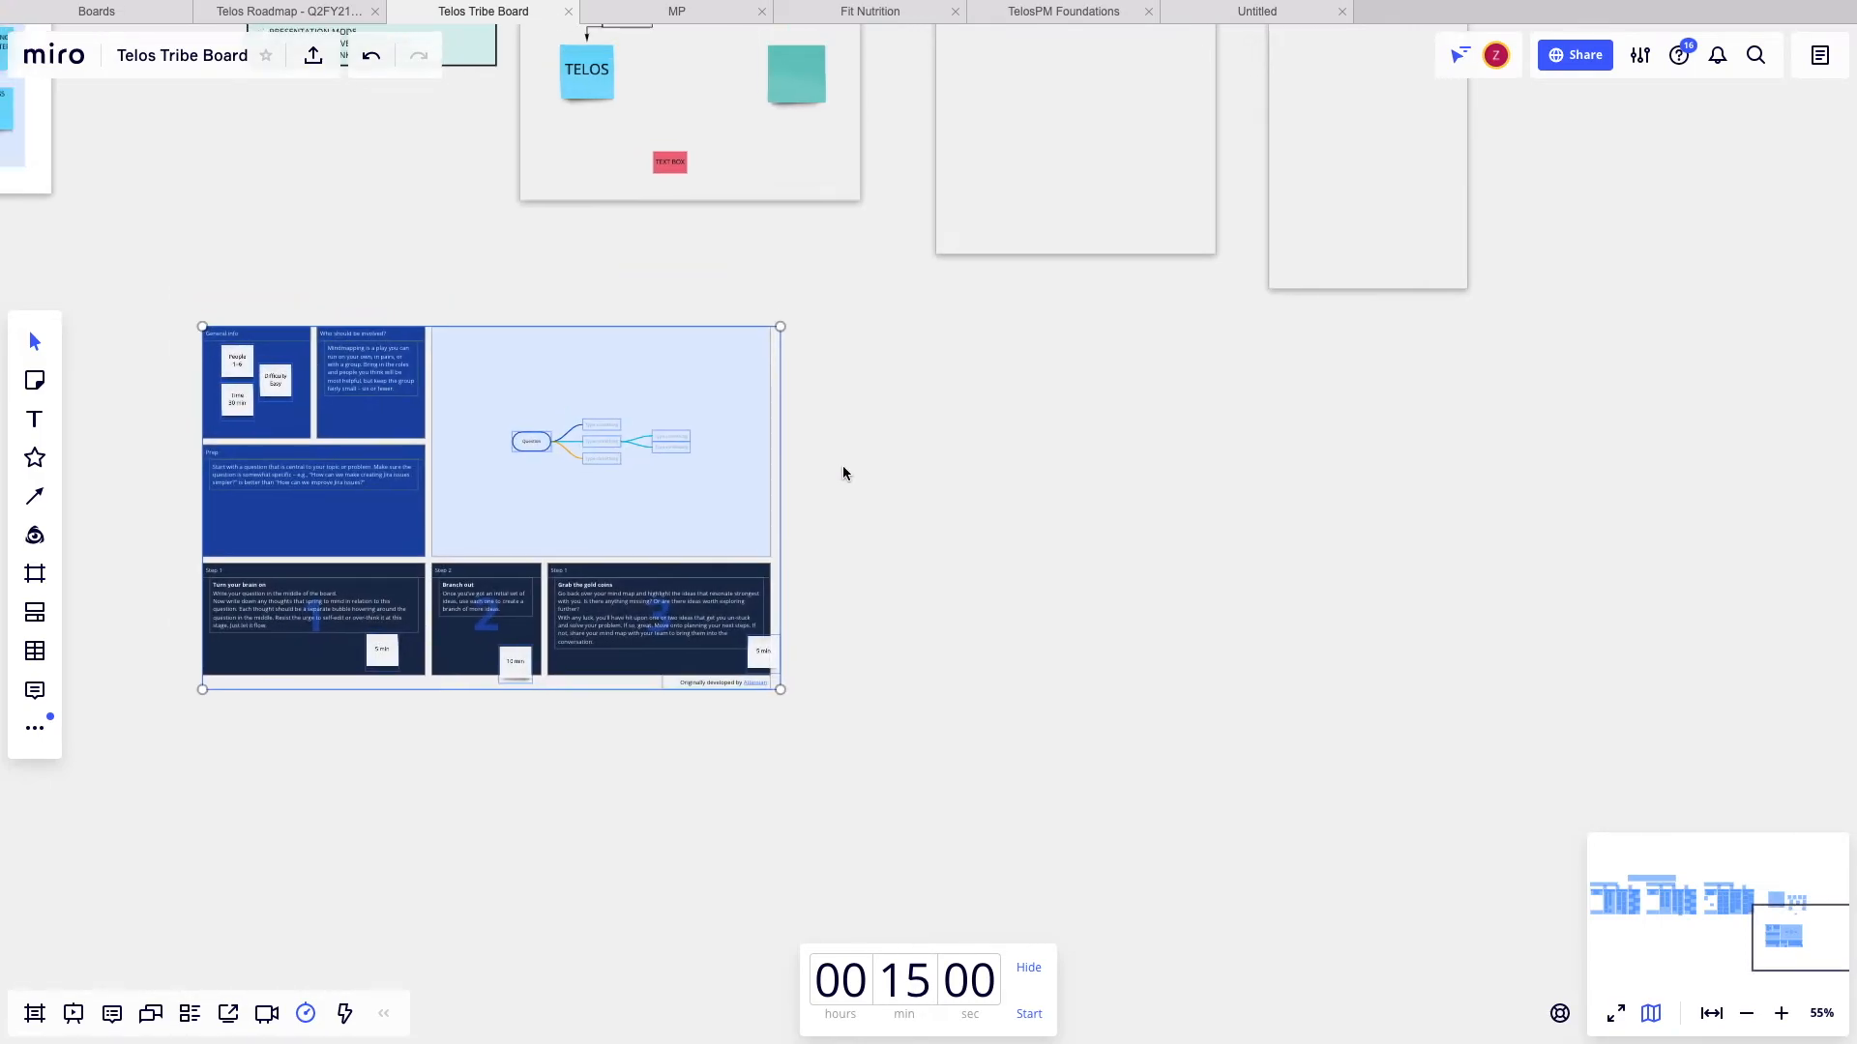
scroll(843, 473, up, 3)
scroll(843, 473, left, 2)
scroll(621, 548, up, 1)
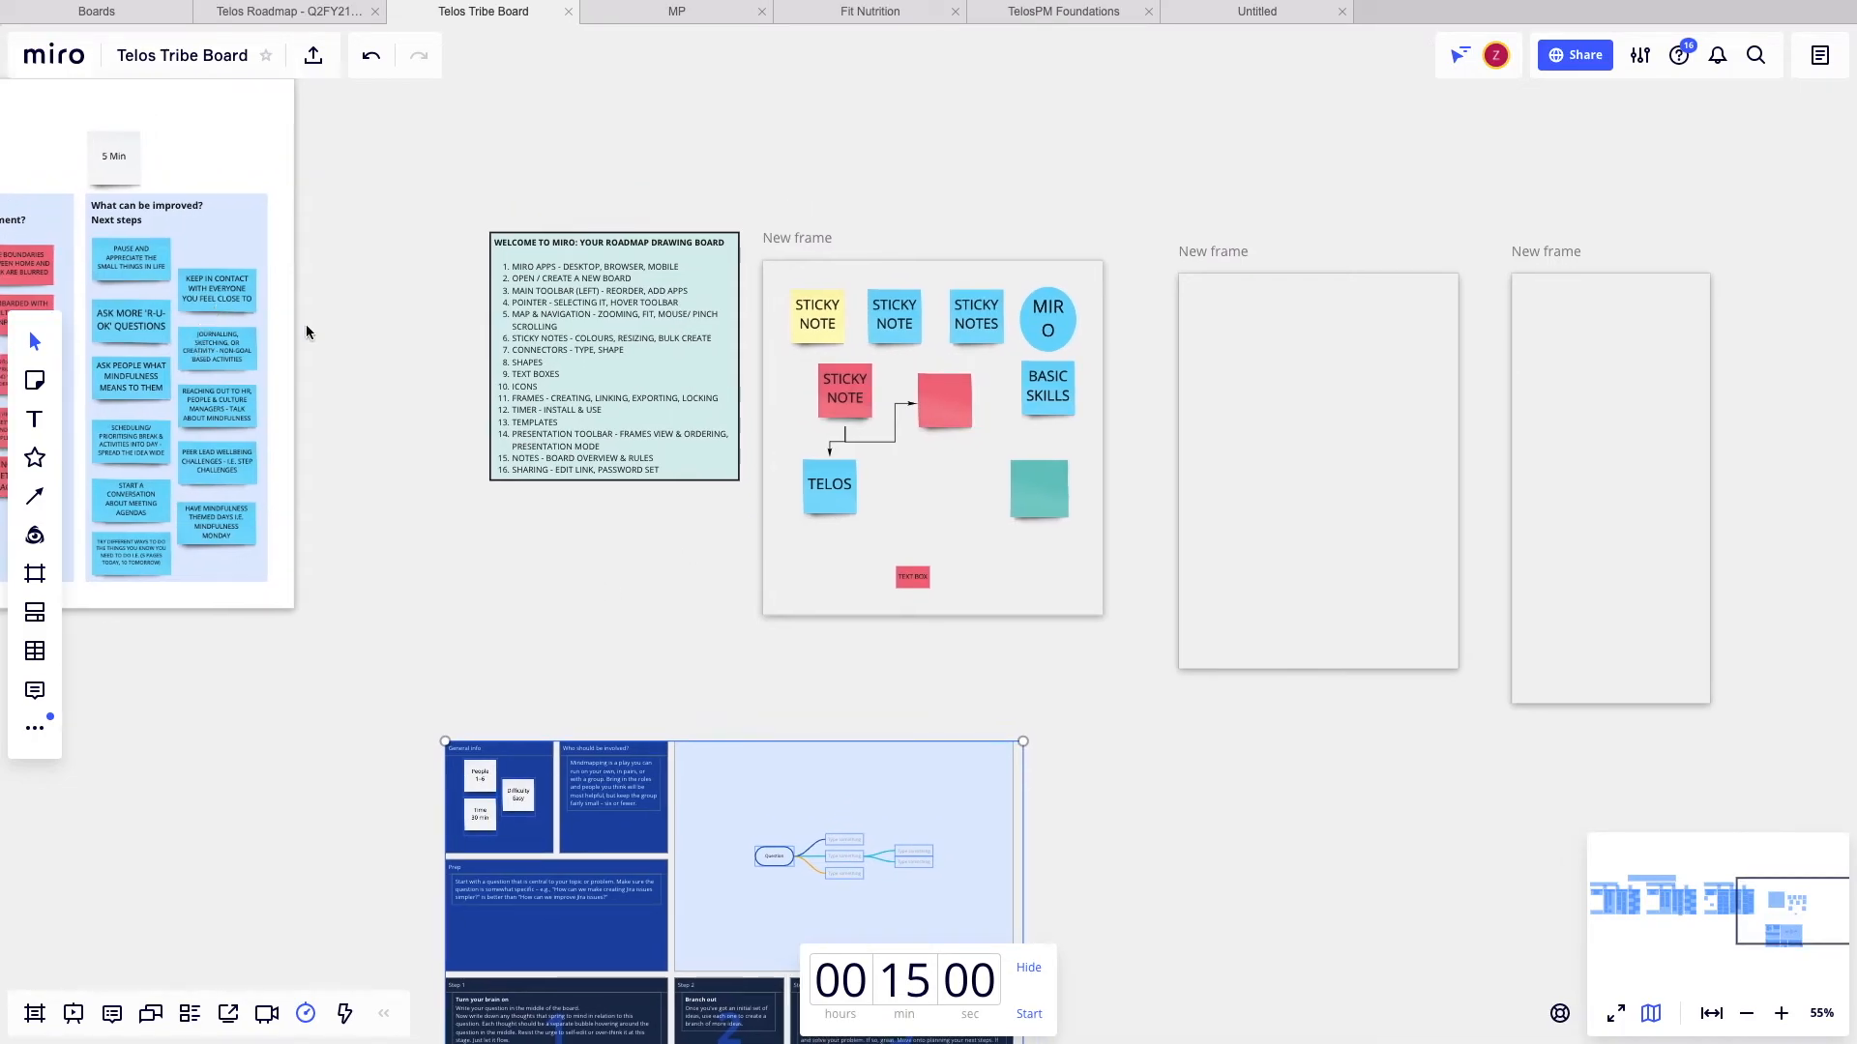
scroll(521, 440, up, 10)
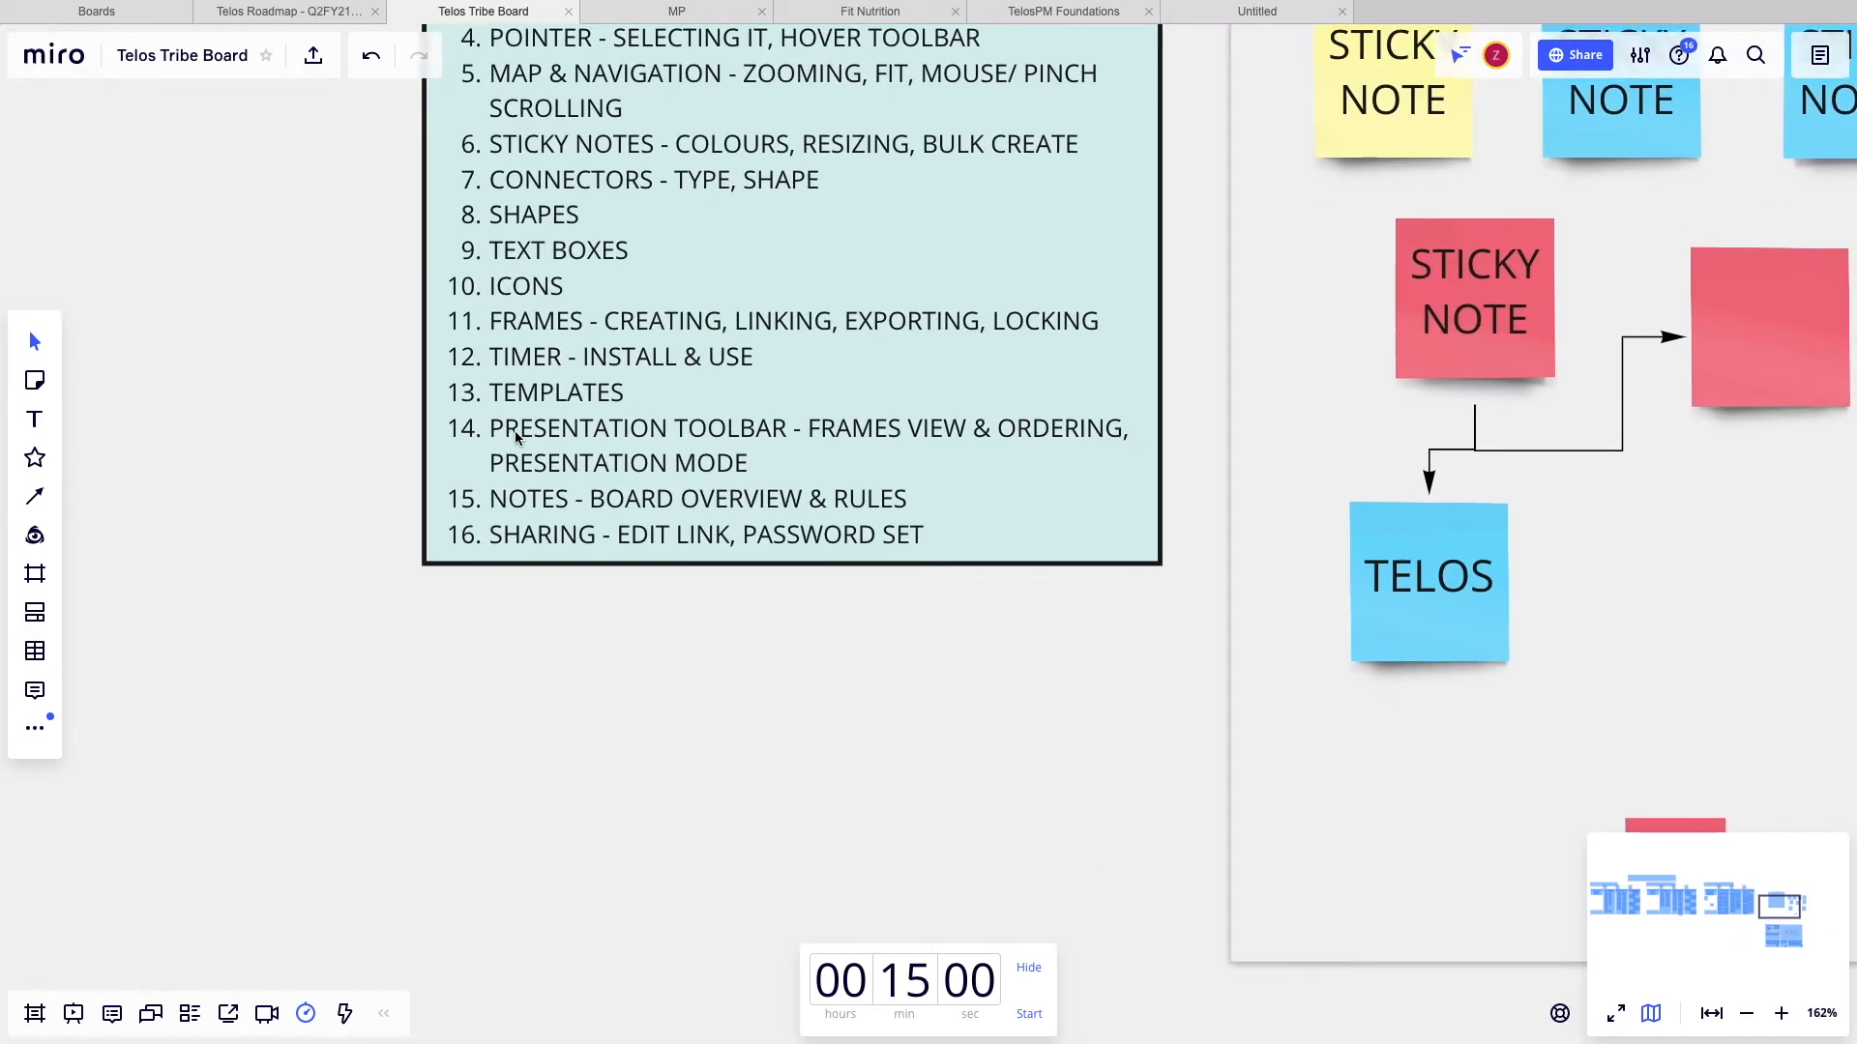
scroll(515, 438, down, 1)
scroll(516, 438, right, 2)
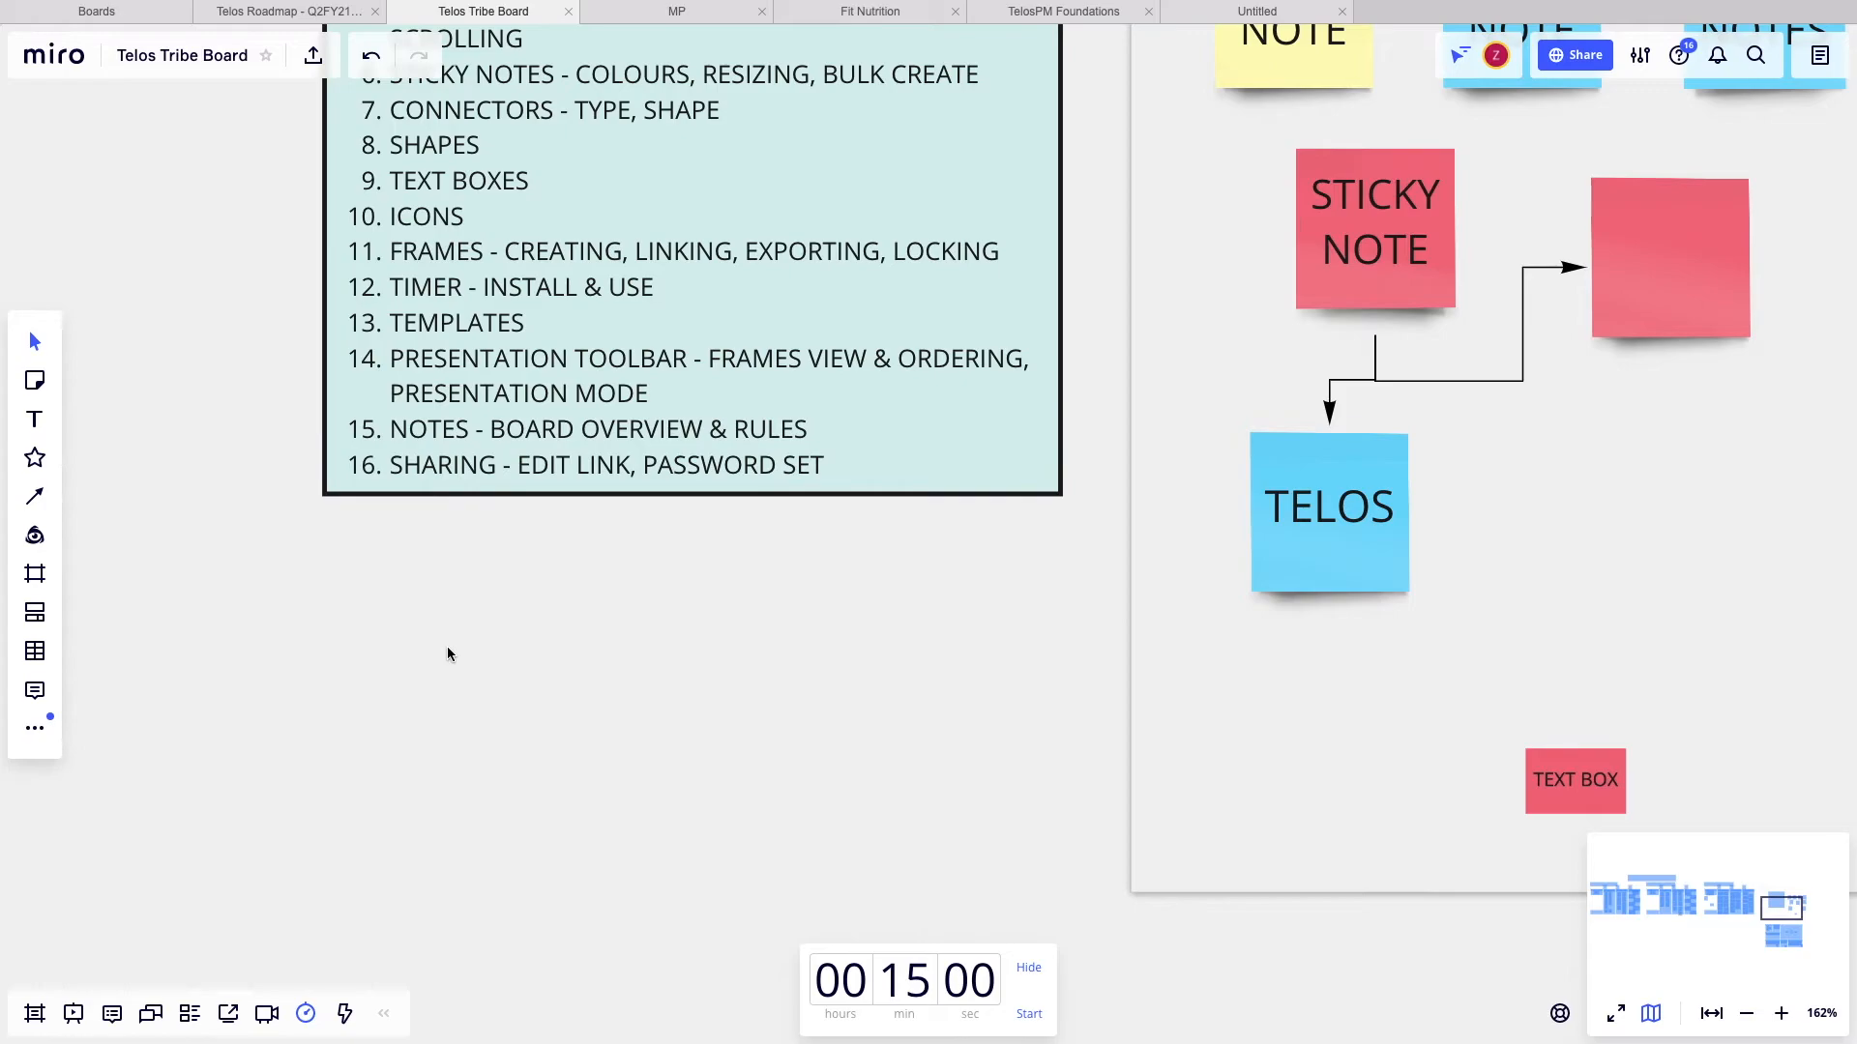
scroll(447, 646, down, 5)
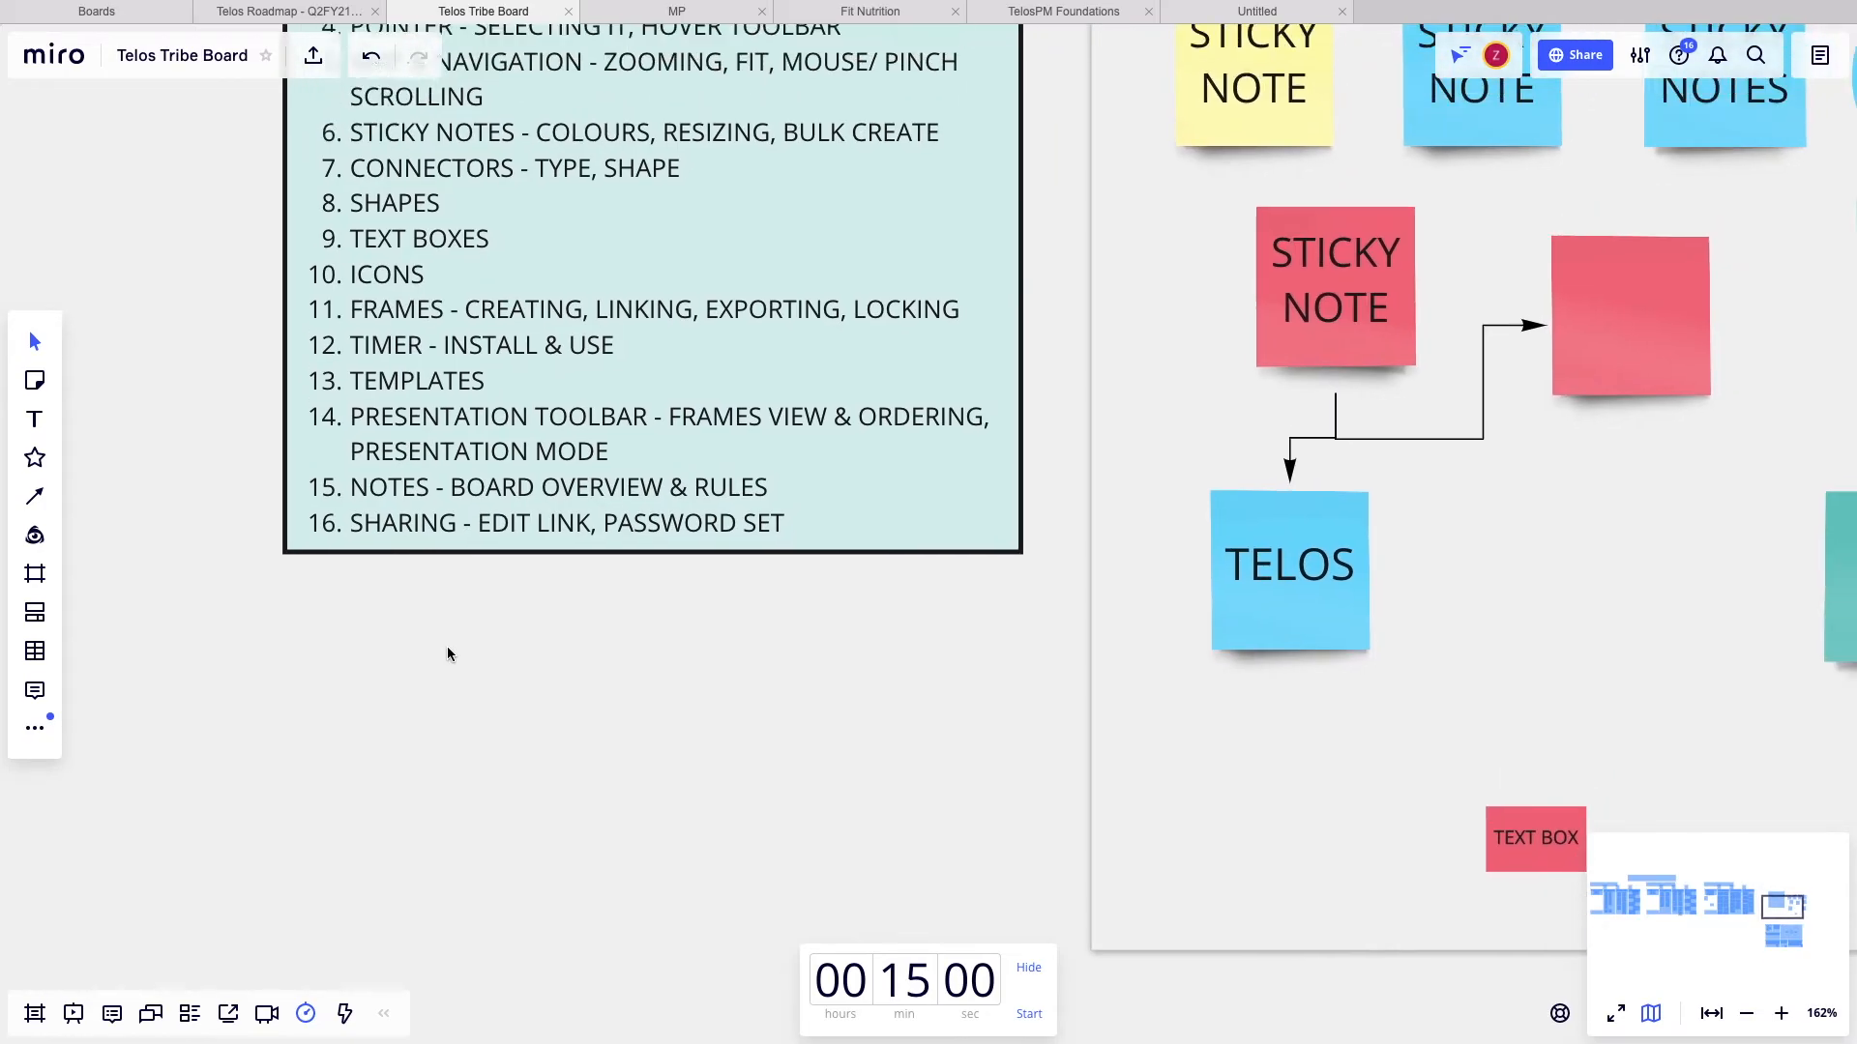
scroll(446, 647, down, 3)
scroll(447, 648, down, 5)
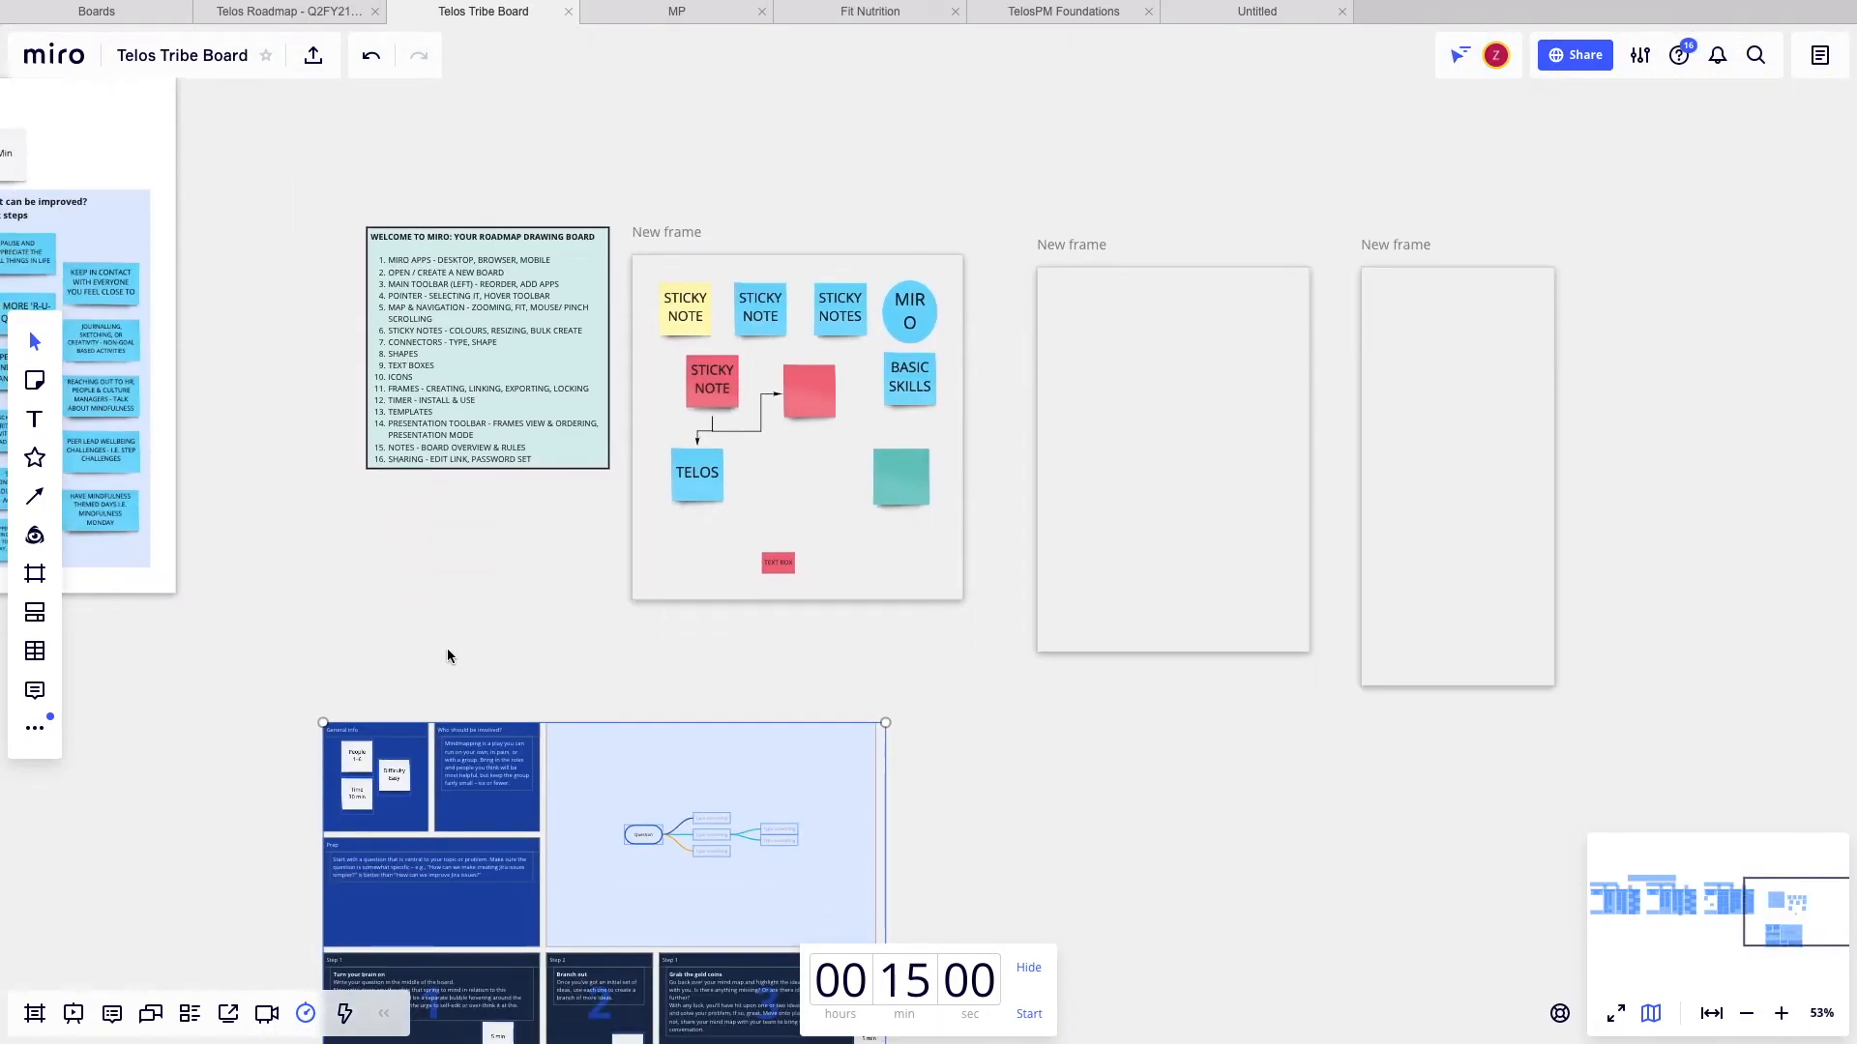
scroll(446, 648, down, 4)
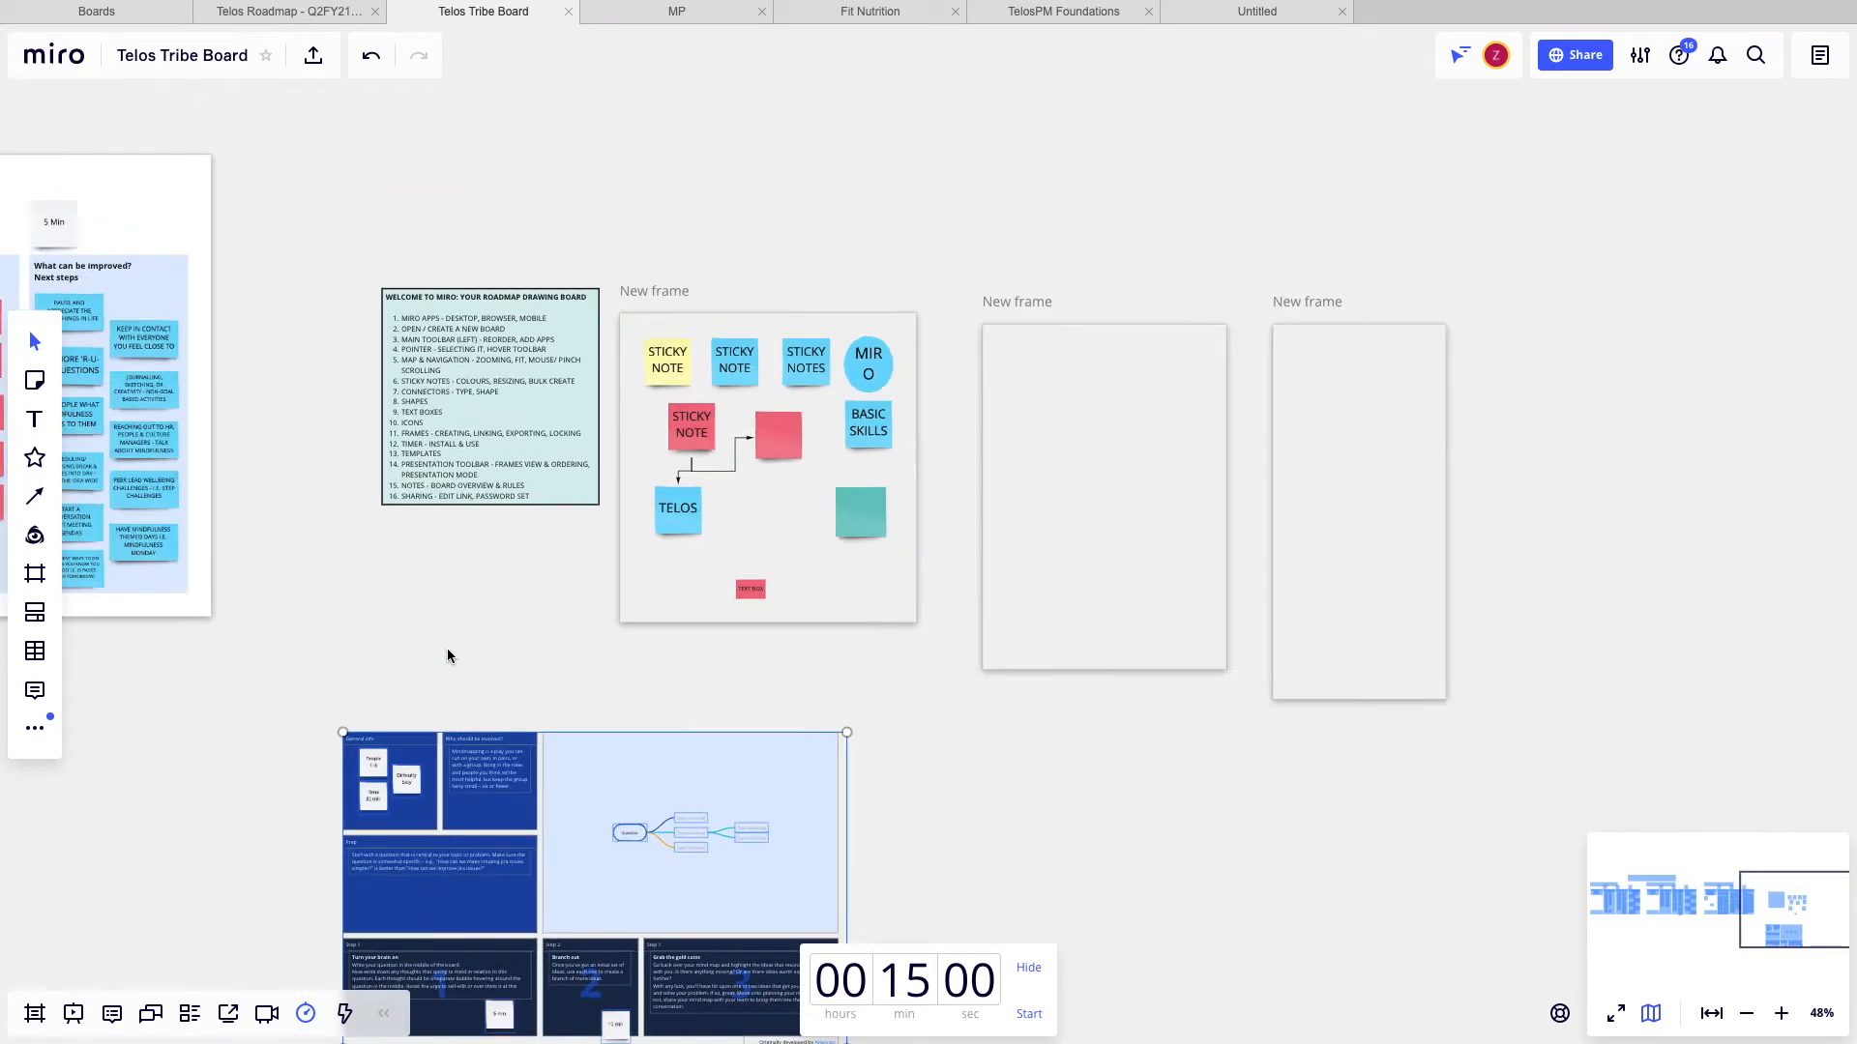
scroll(447, 648, up, 6)
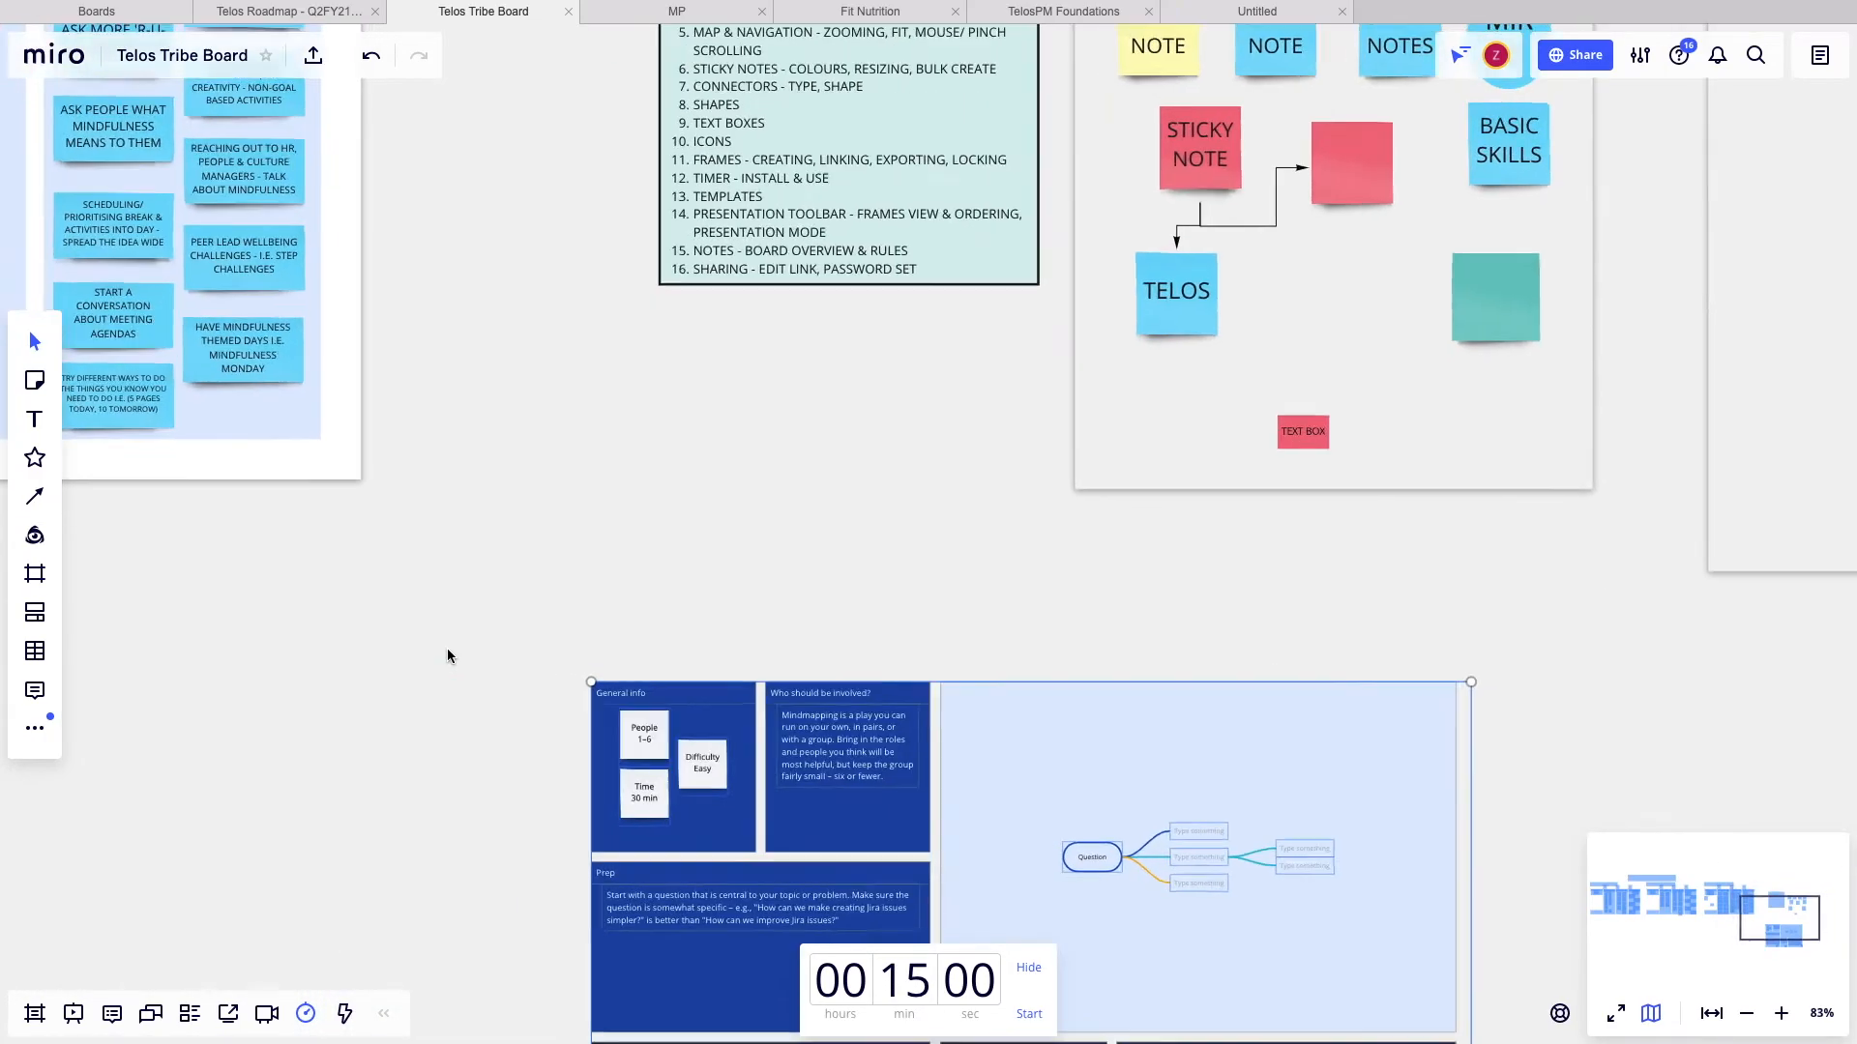
scroll(447, 648, right, 3)
scroll(447, 648, up, 2)
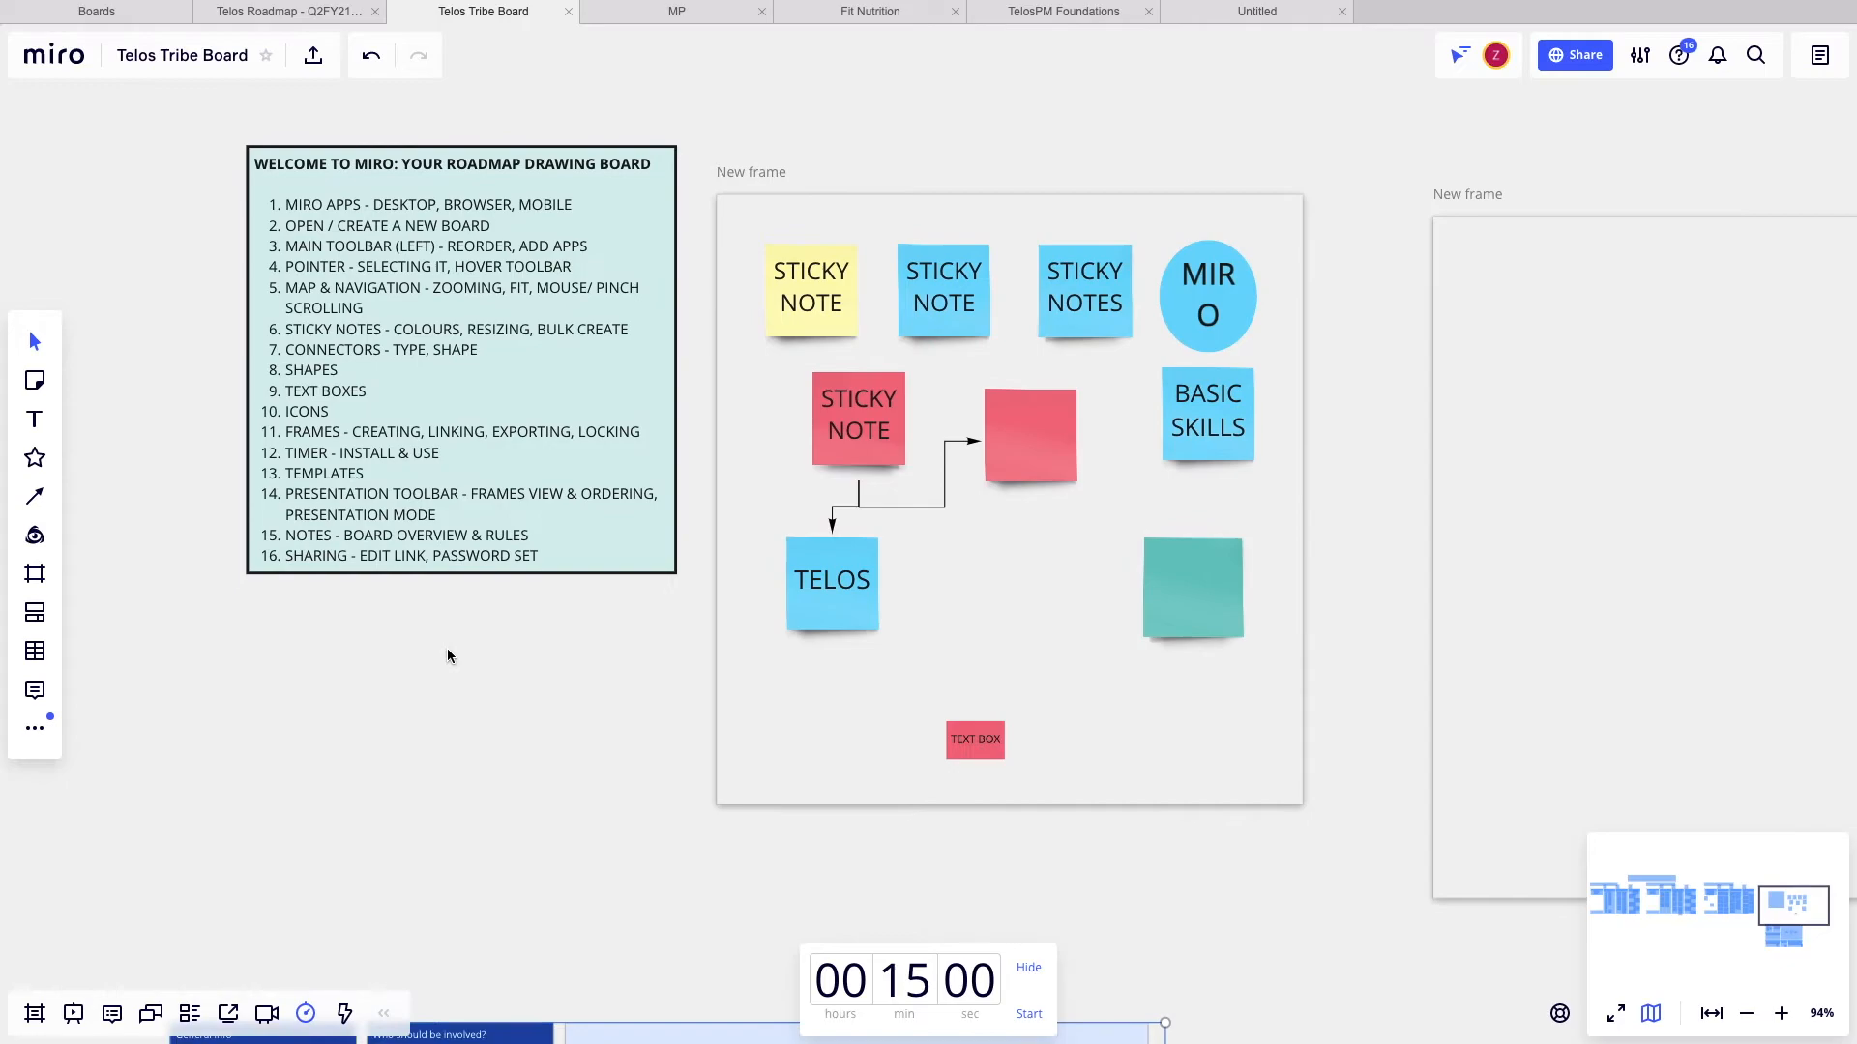
scroll(446, 643, up, 1)
scroll(447, 642, down, 2)
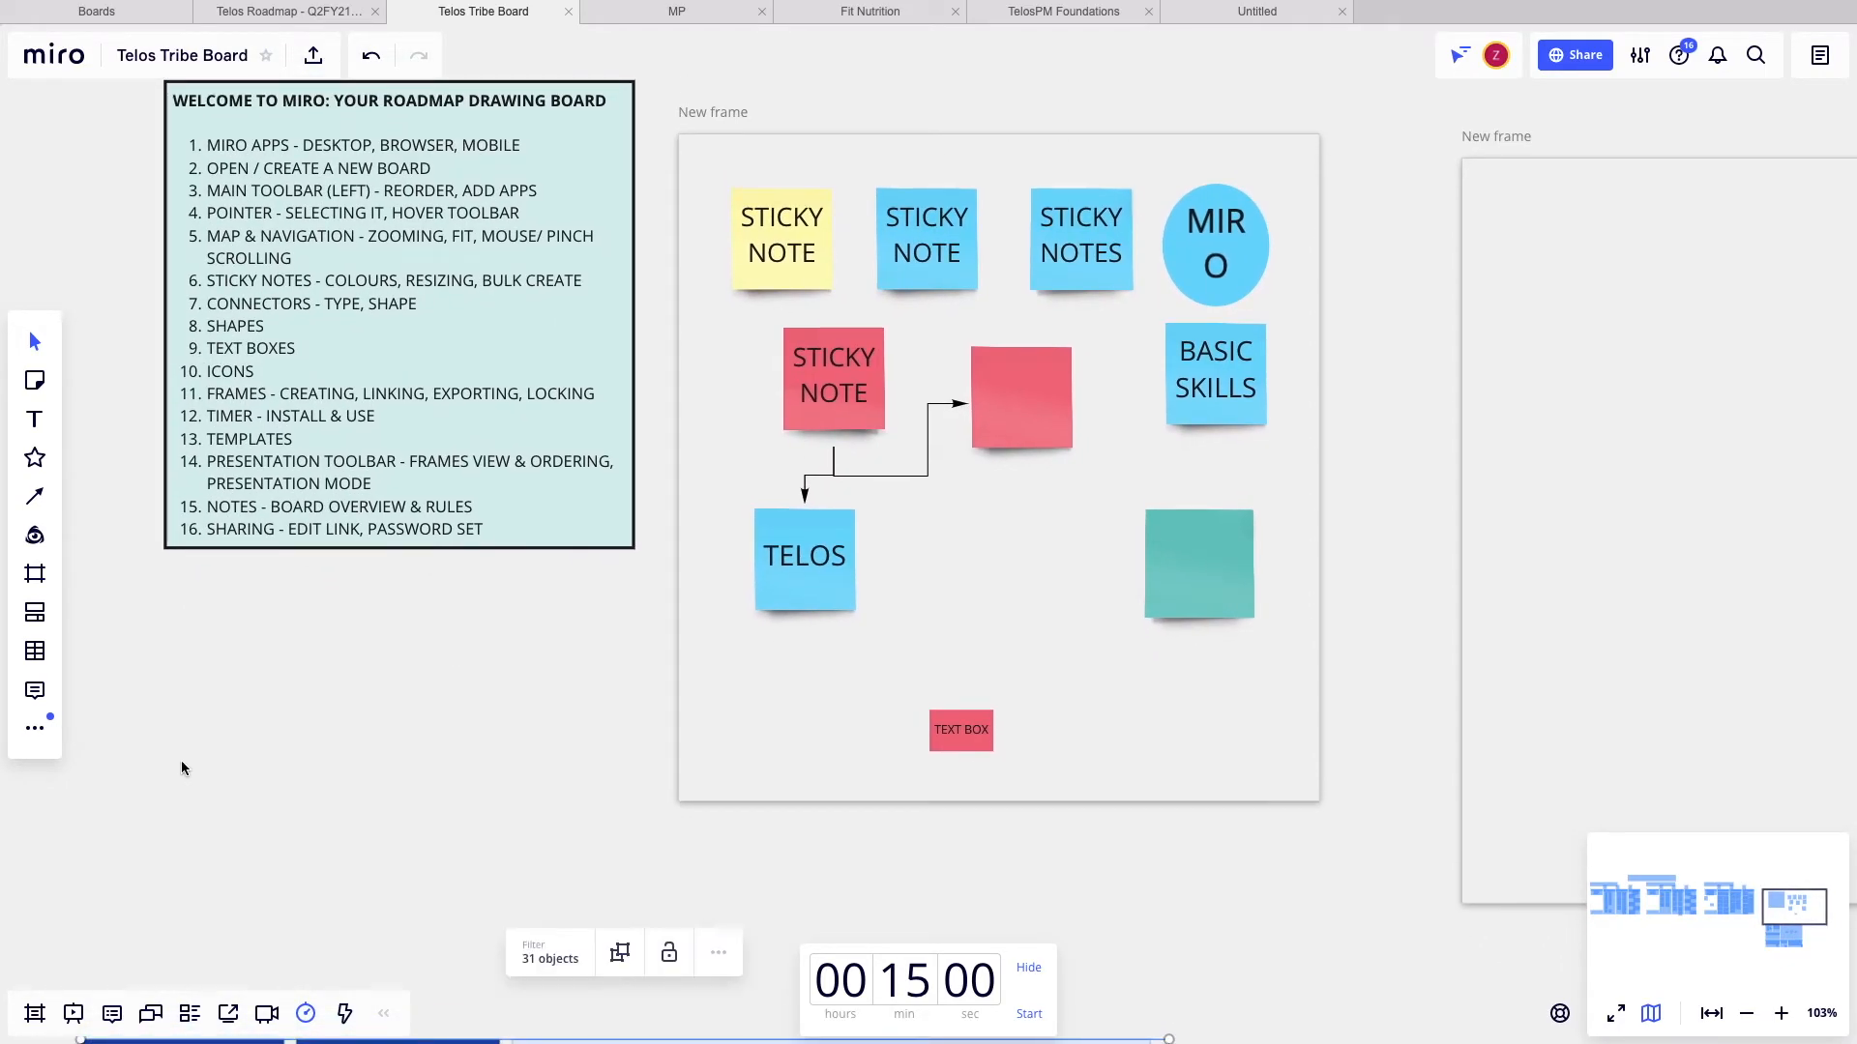
- Select all the objects of the Mindmapping template and create a frame around them
scroll(336, 810, up, 1)
scroll(240, 904, left, 2)
scroll(241, 903, down, 2)
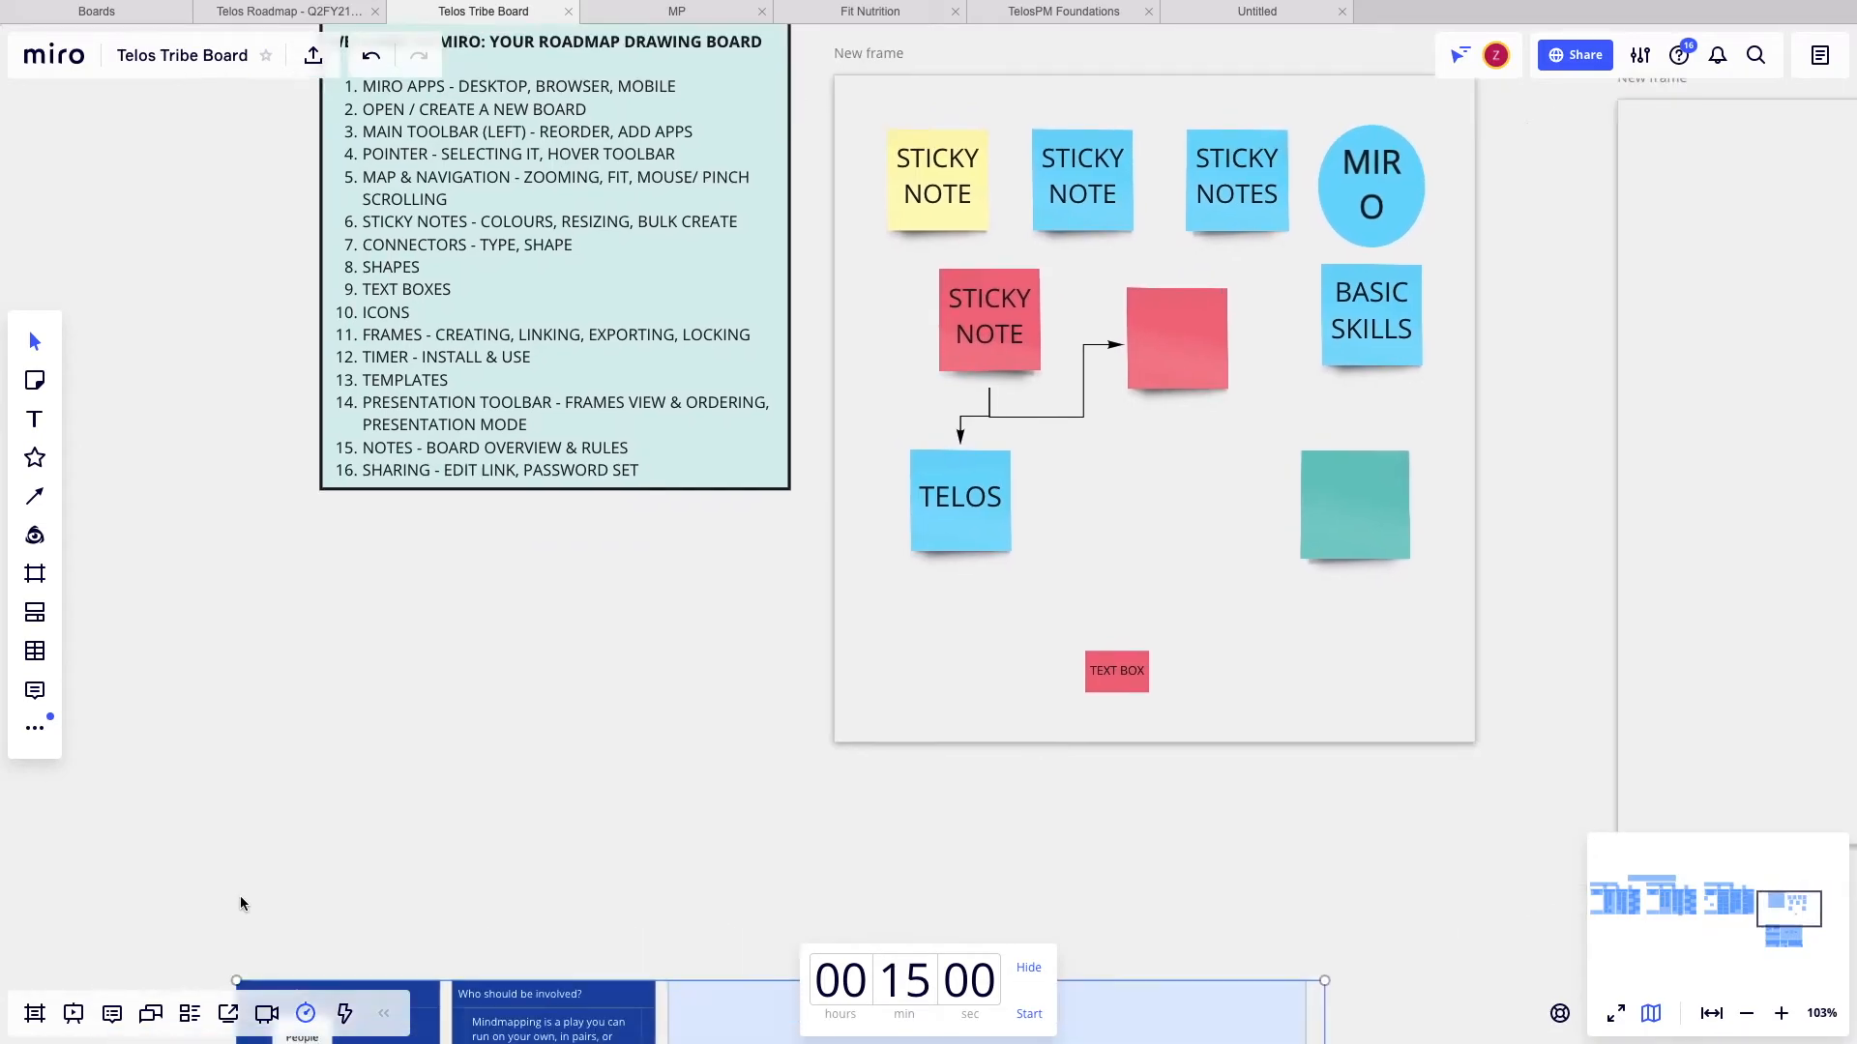
scroll(240, 896, down, 10)
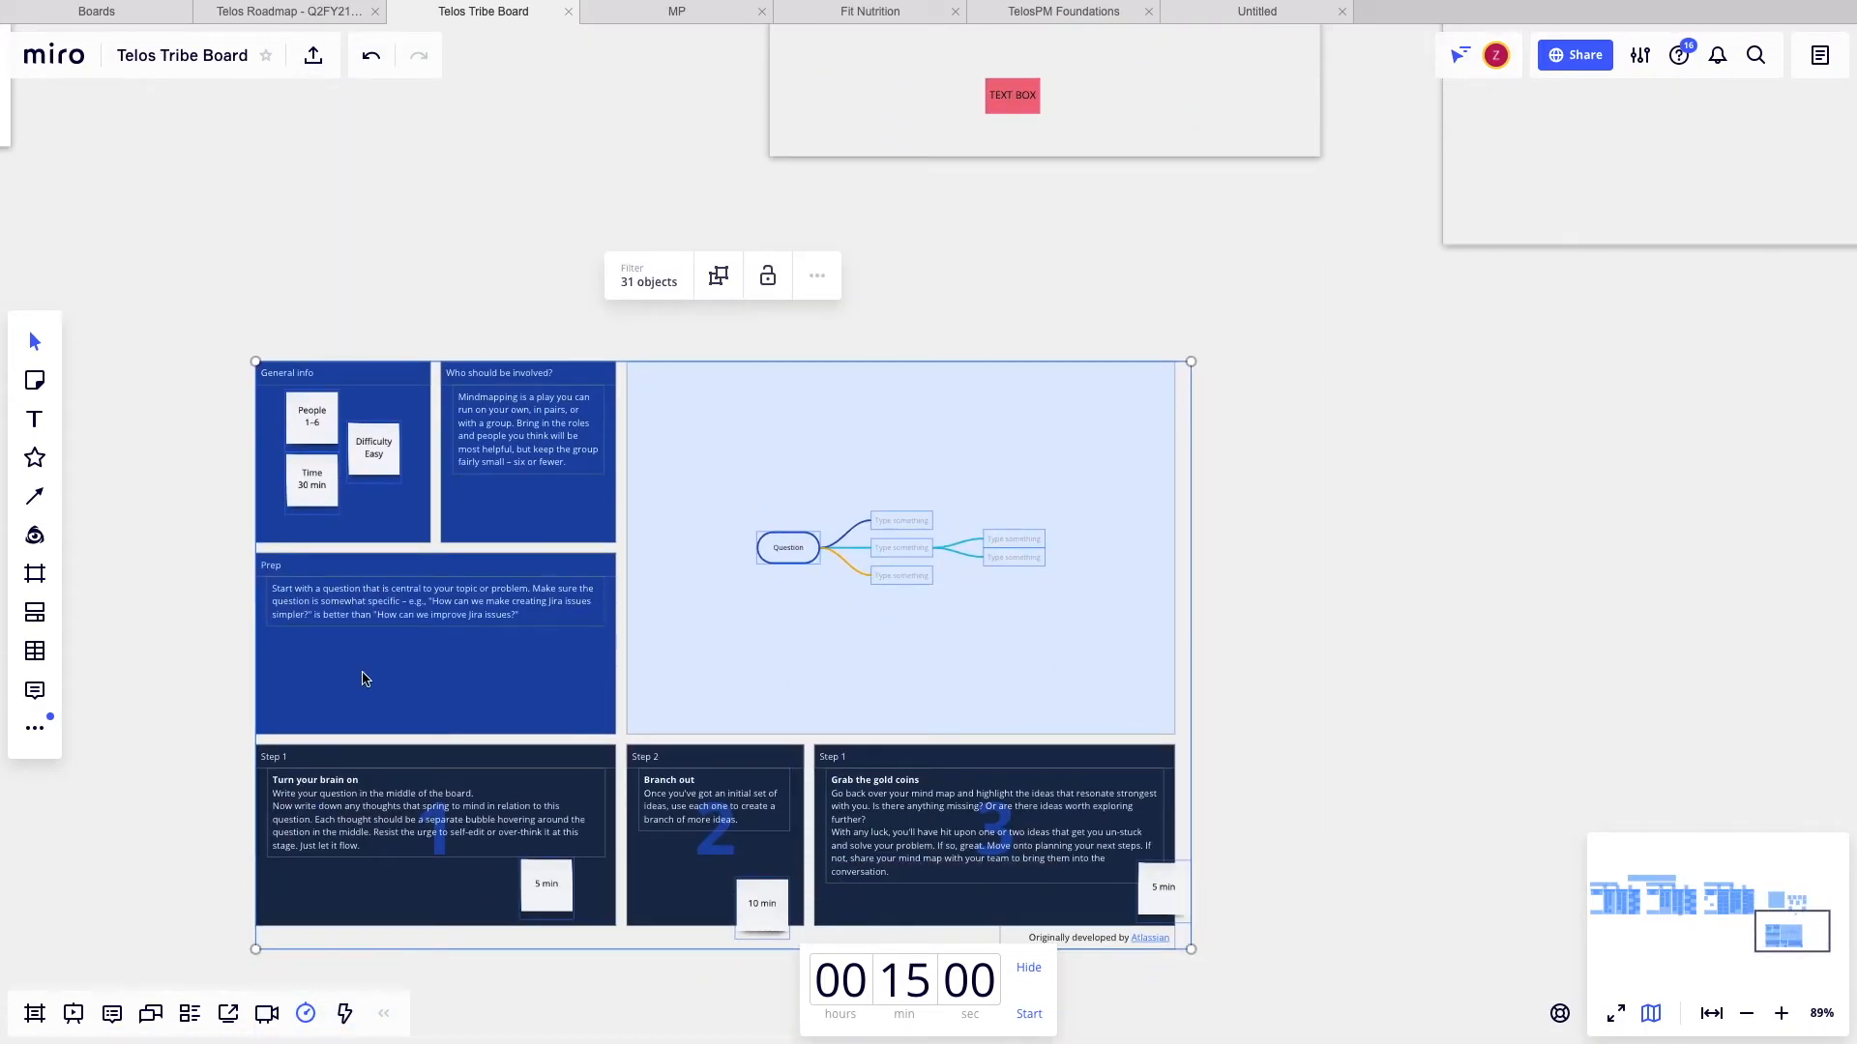
drag(198, 317, 1297, 994)
click(822, 280)
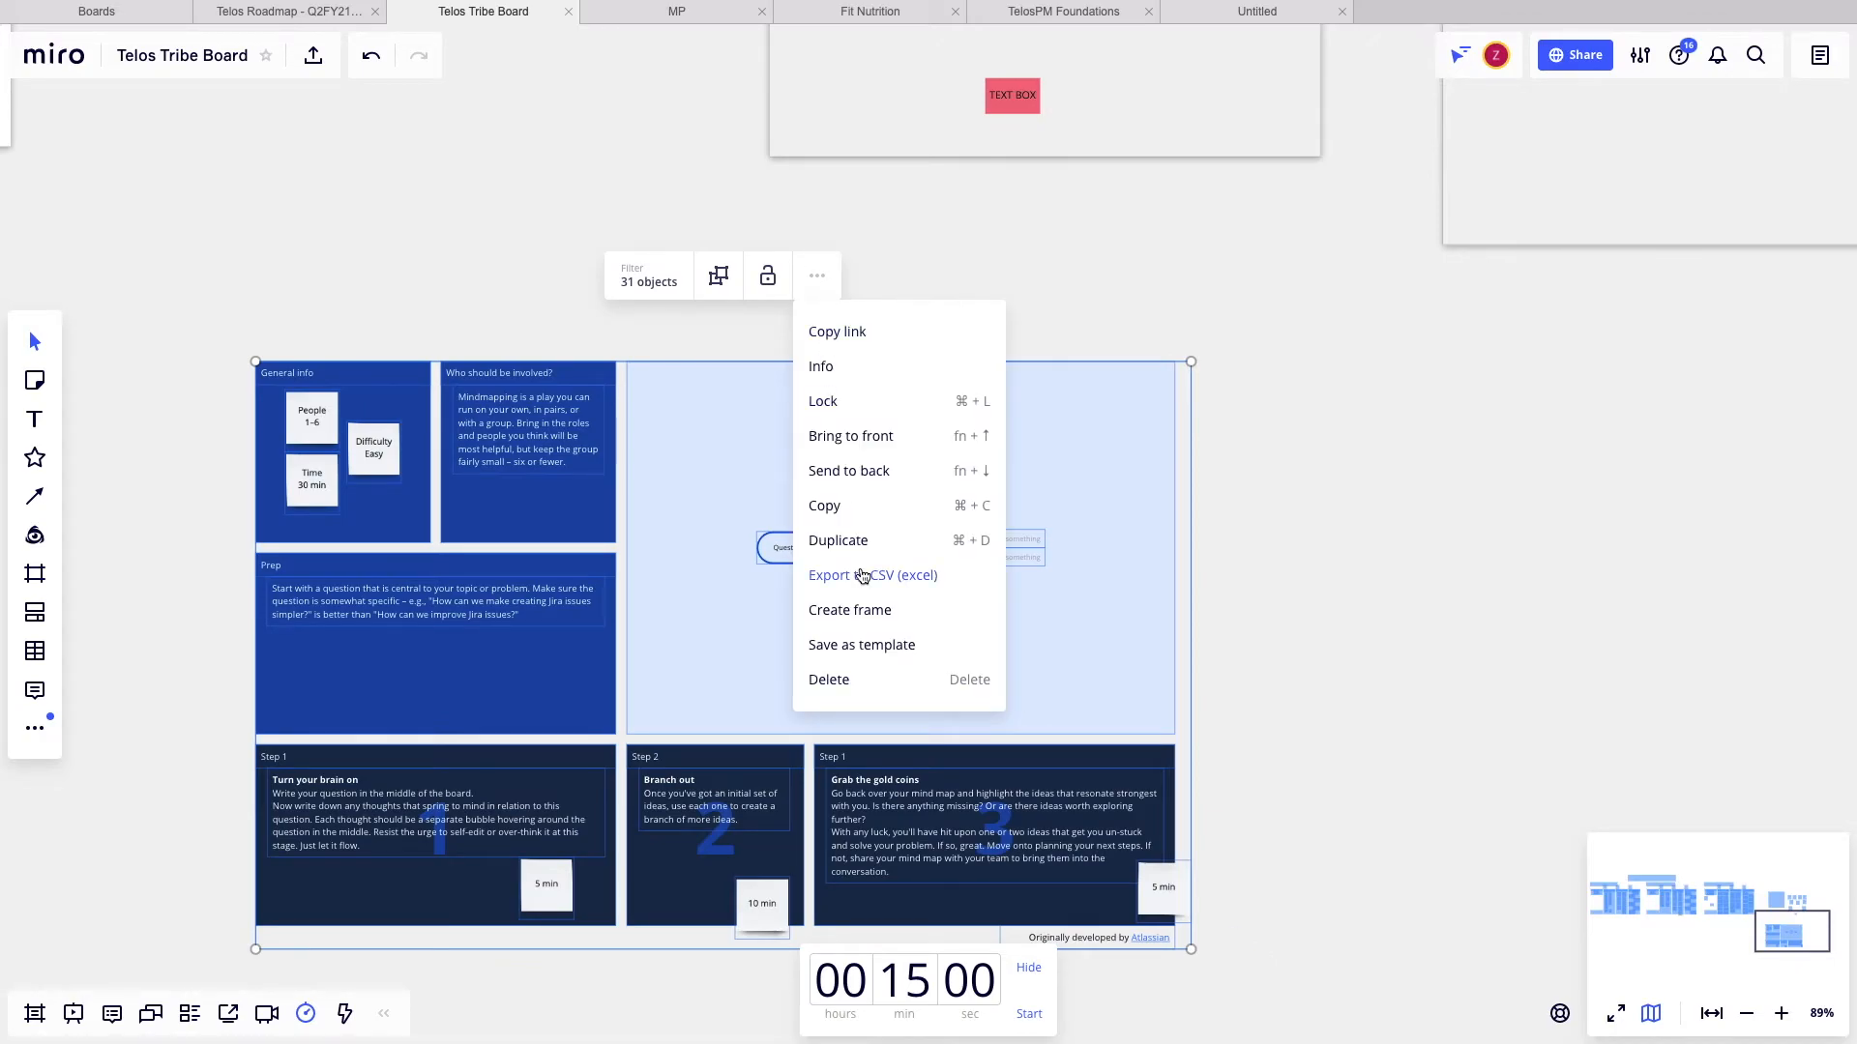
click(860, 620)
click(1326, 547)
- Create a frame around the "WELCOME TO MIRO: YOUR ROADMAP DRAWING BOARD" text box
scroll(686, 275, up, 10)
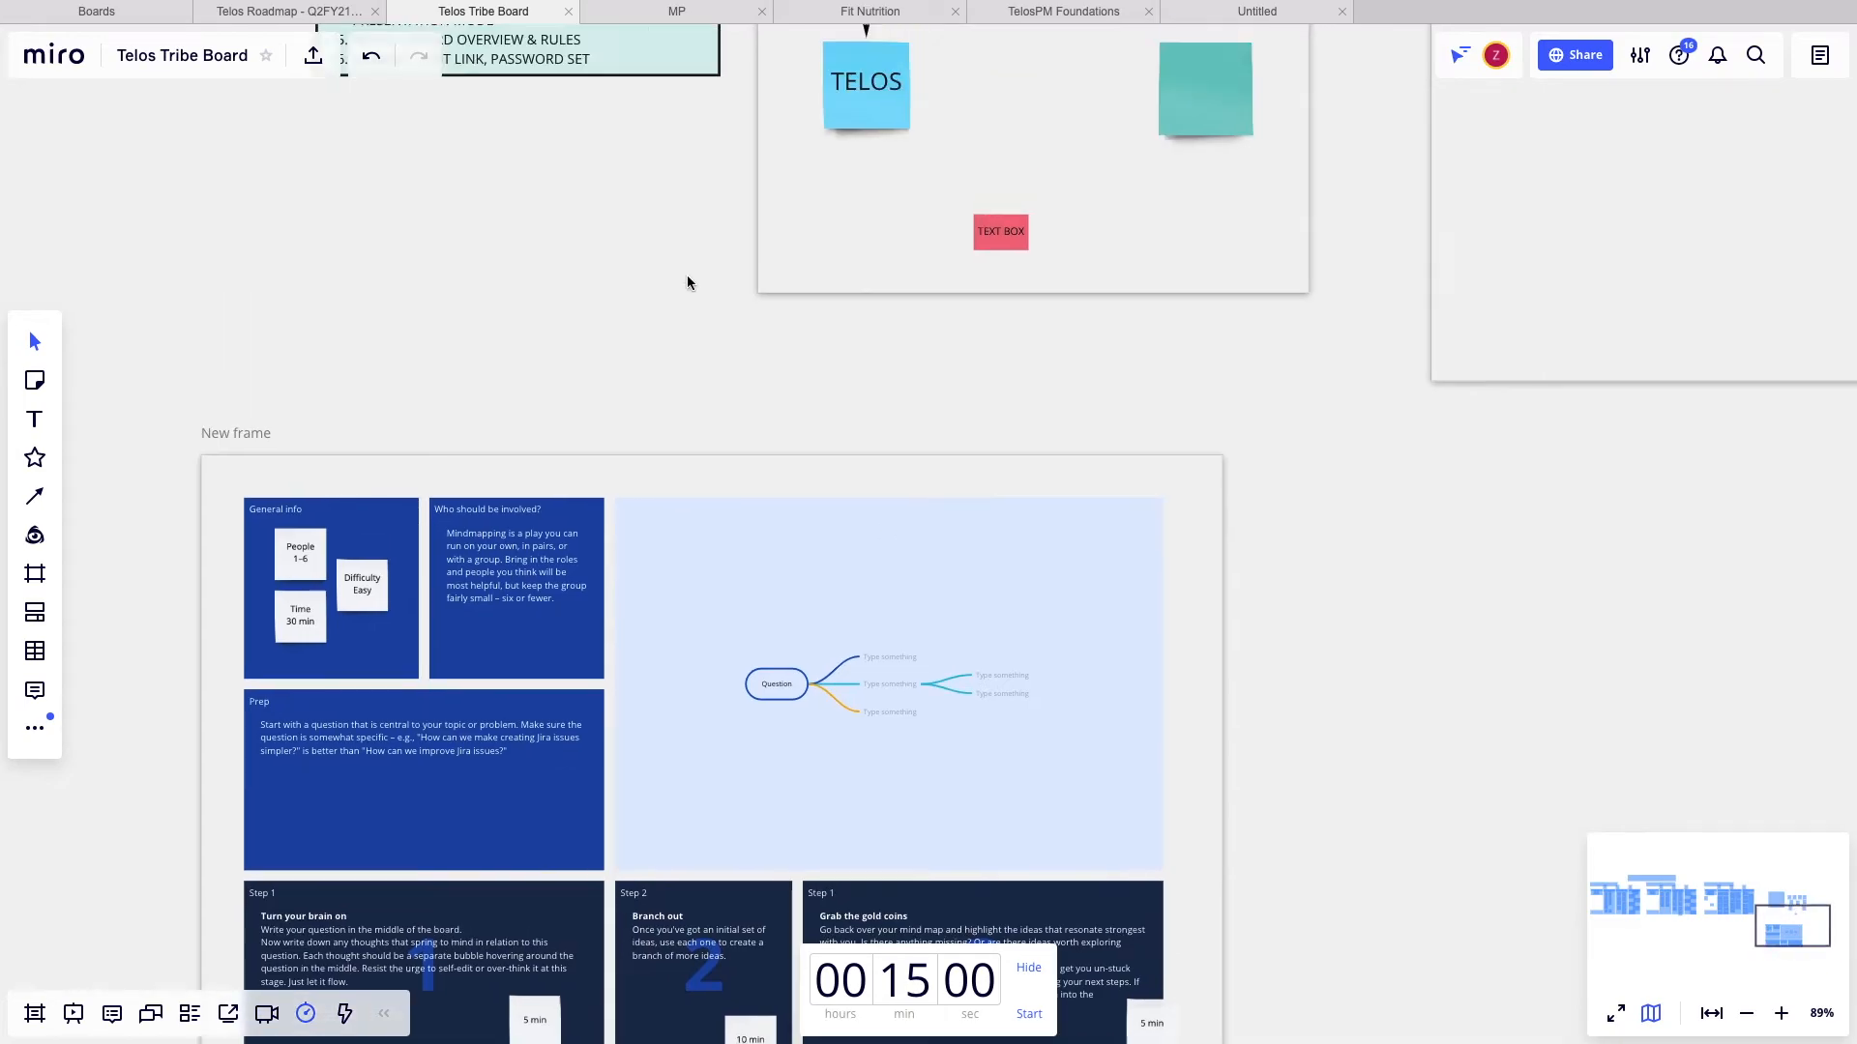
drag(479, 137, 964, 674)
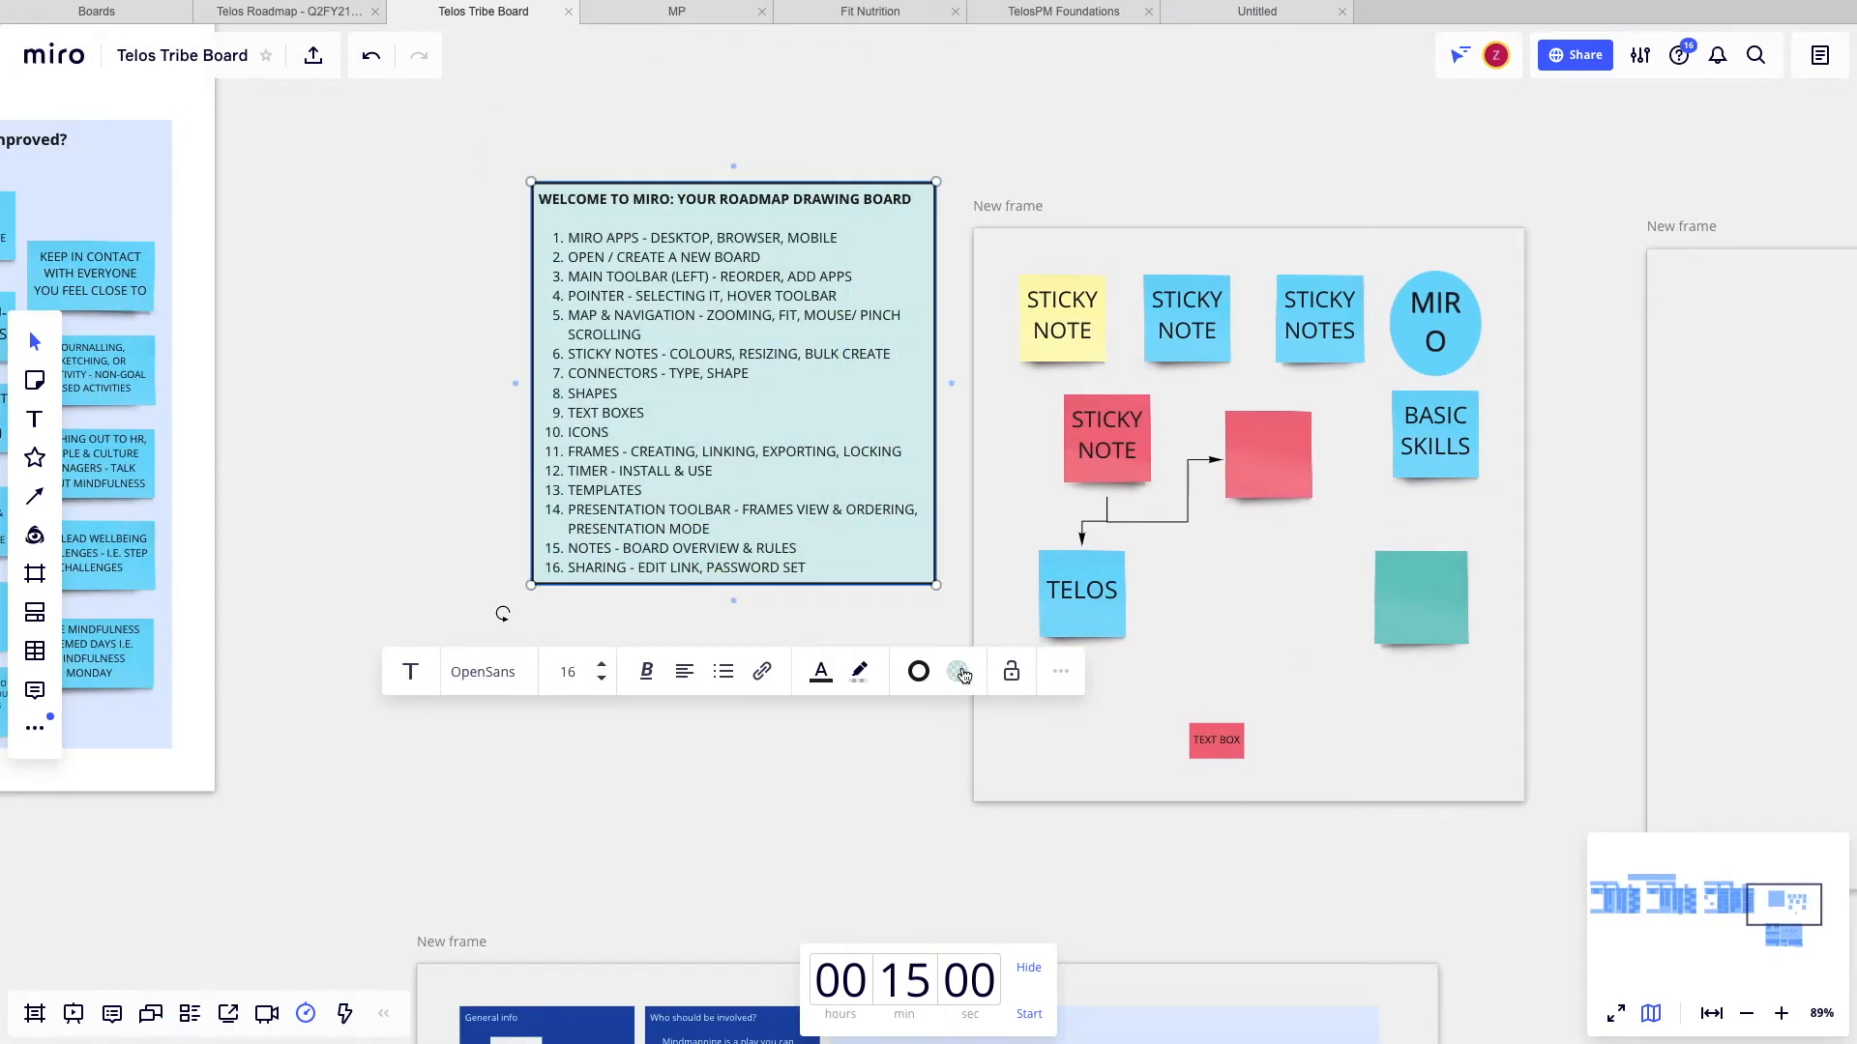
click(1046, 683)
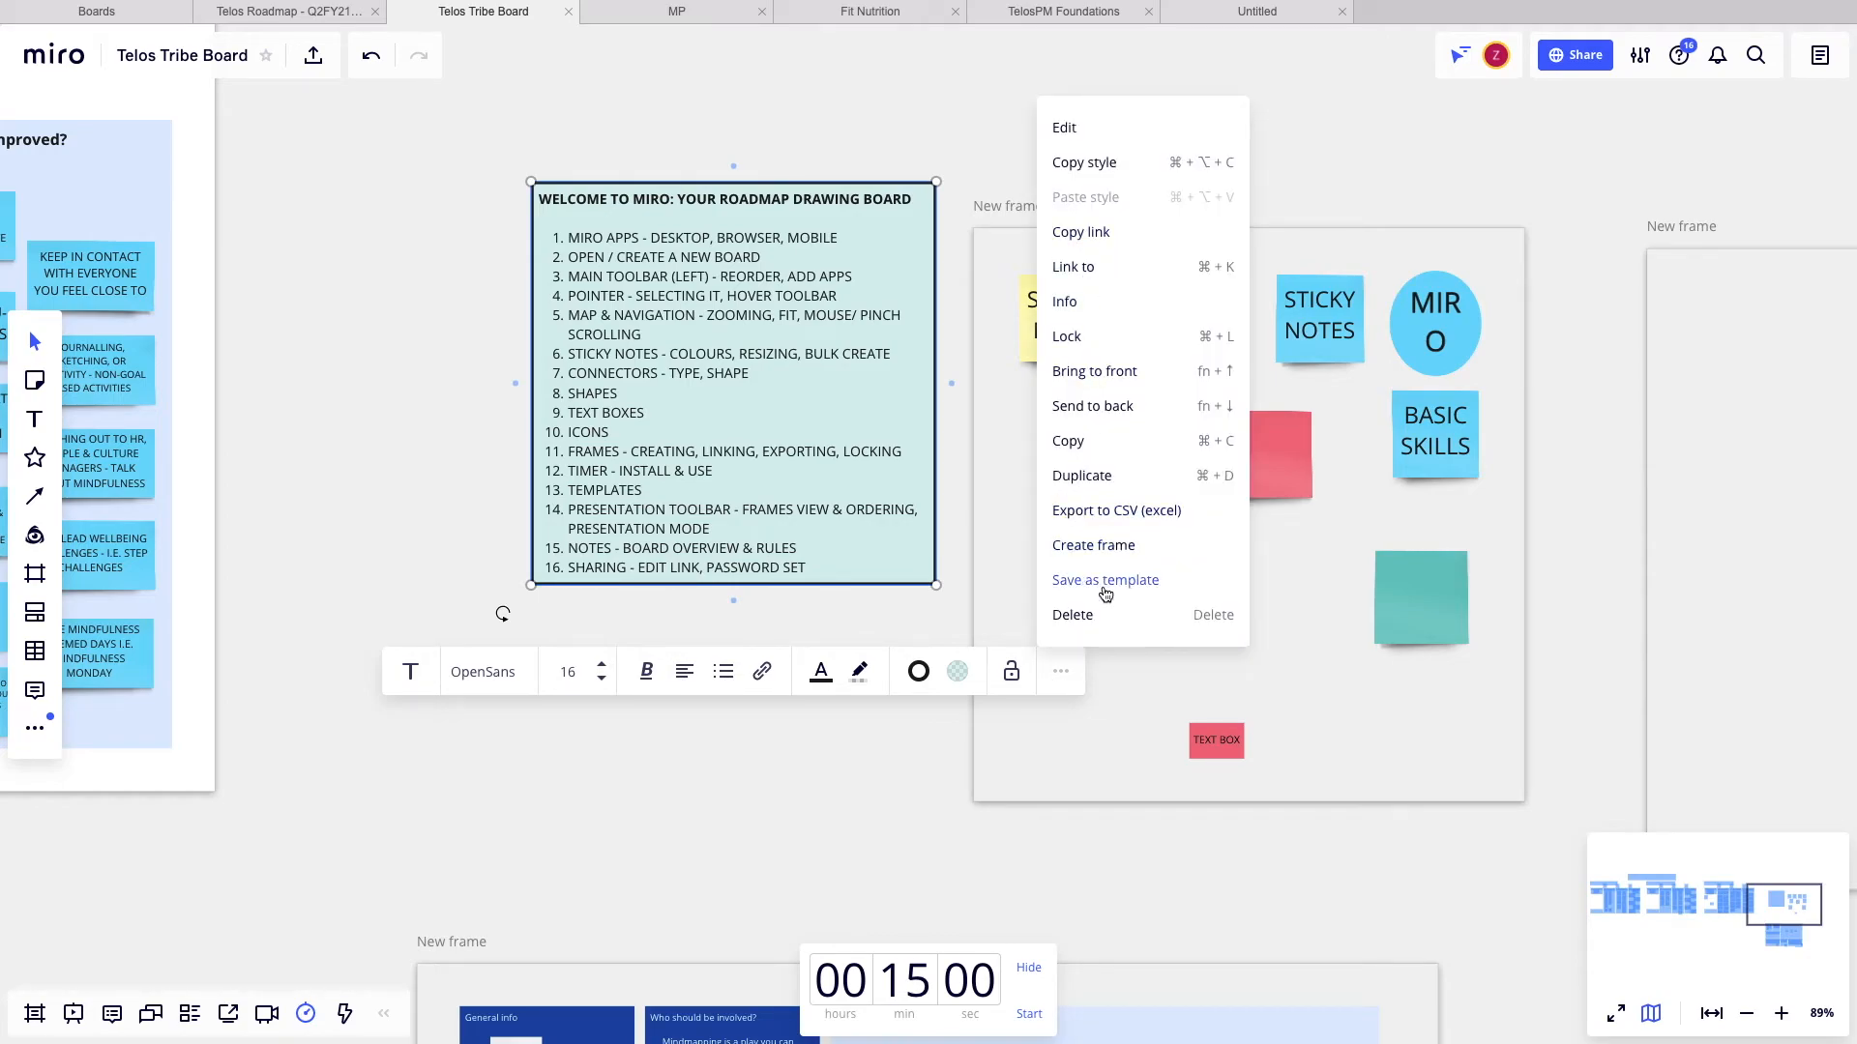
click(1094, 547)
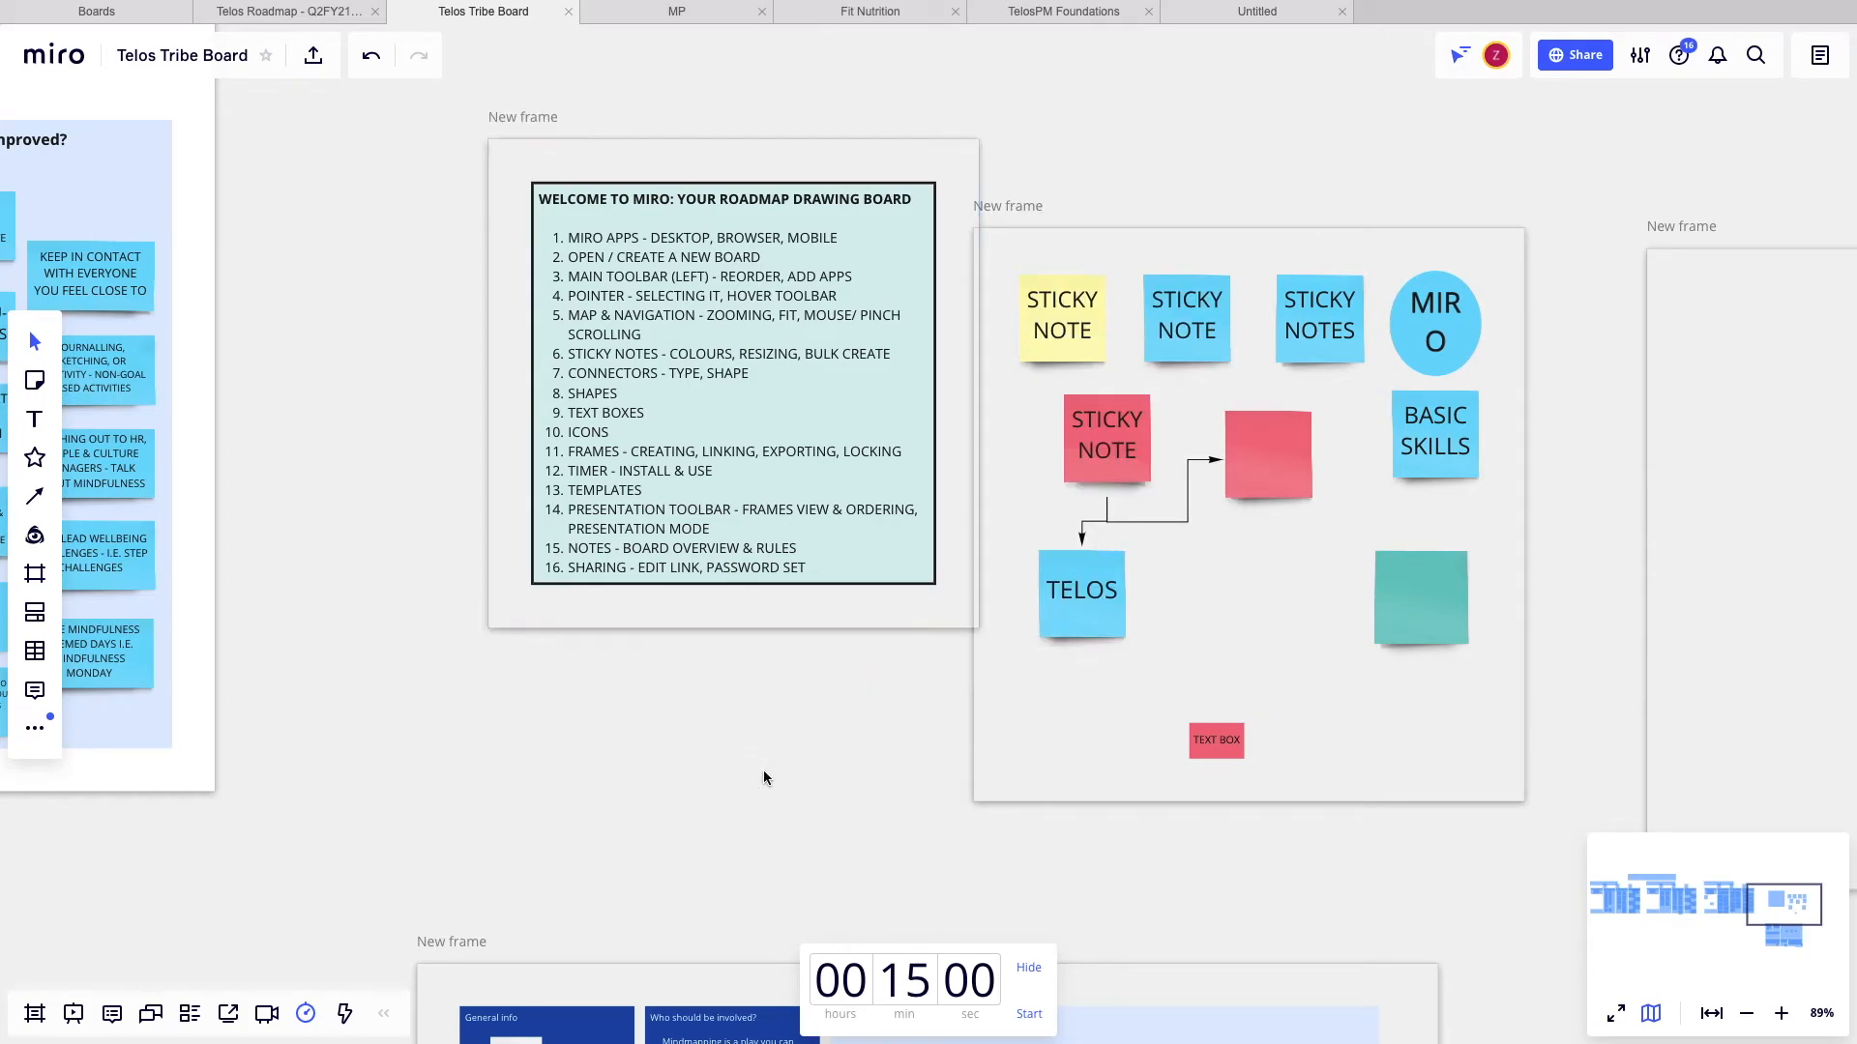
- Select the frame around the welcome list and widen it slightly by extending its left edge outward
click(590, 135)
drag(435, 121, 965, 742)
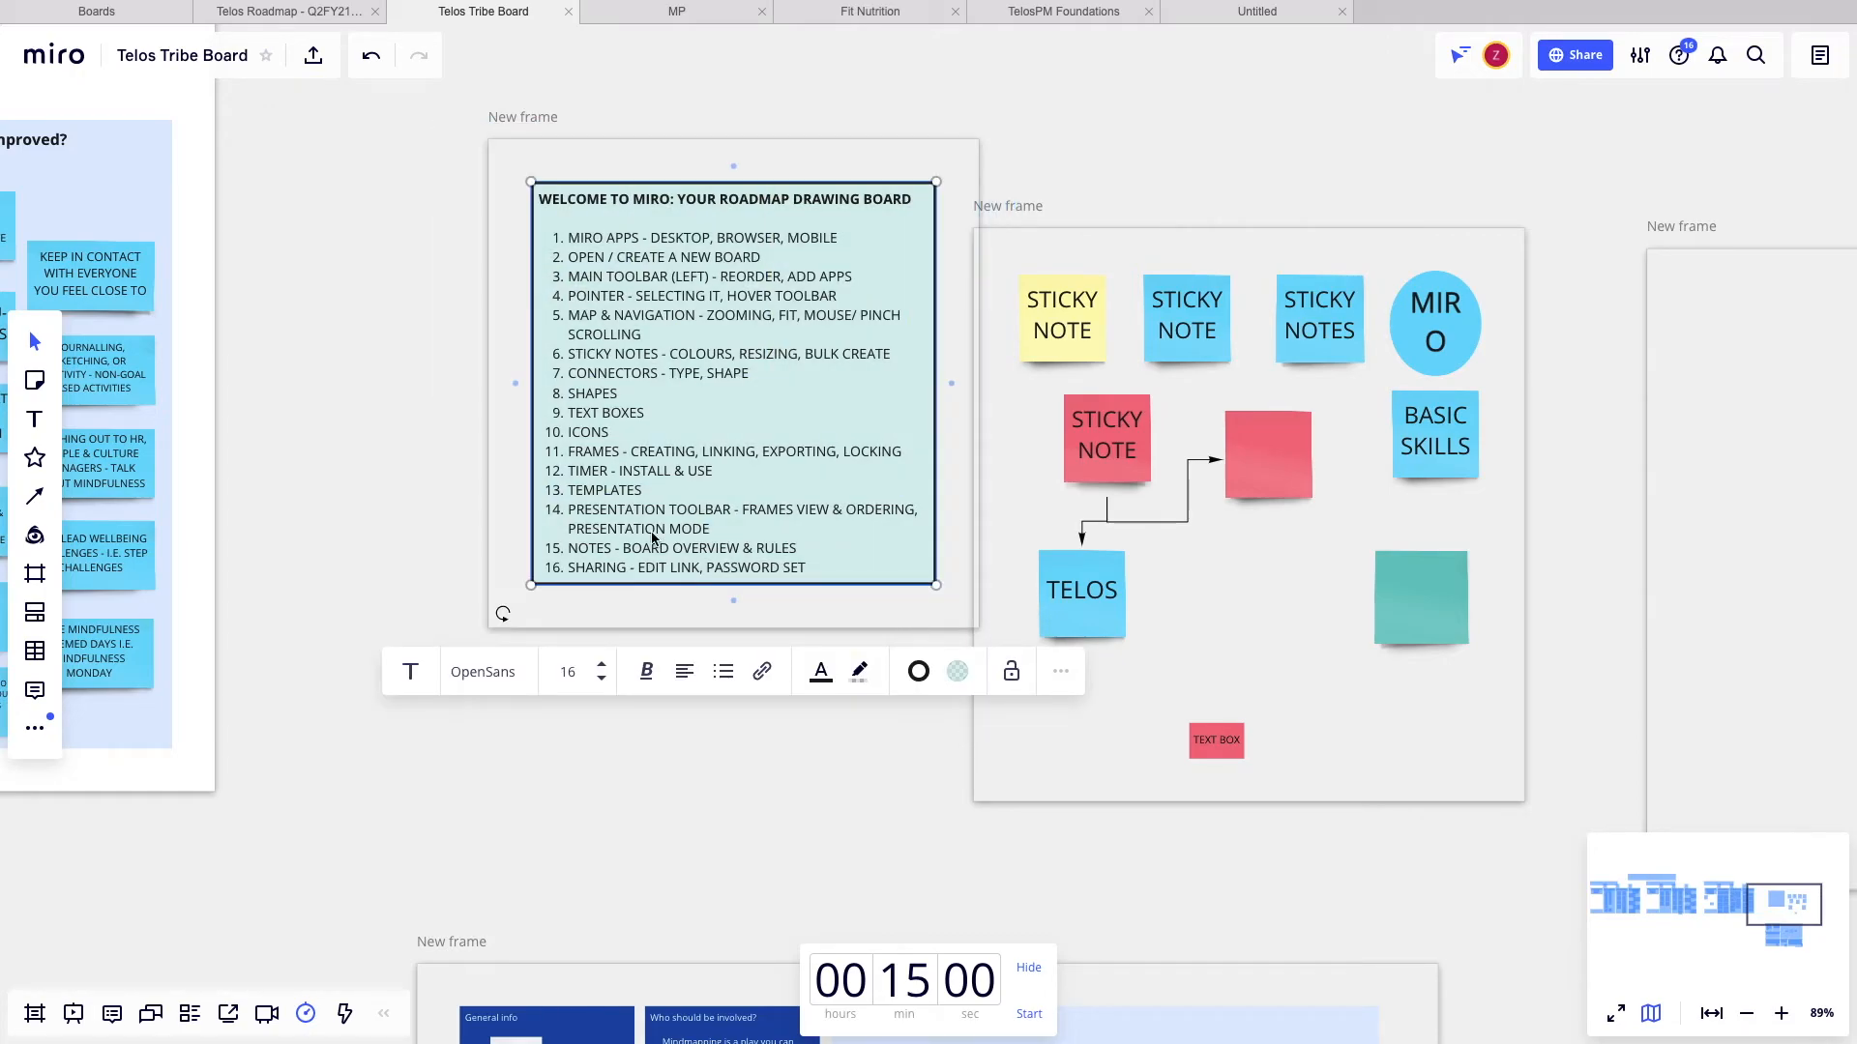
click(692, 643)
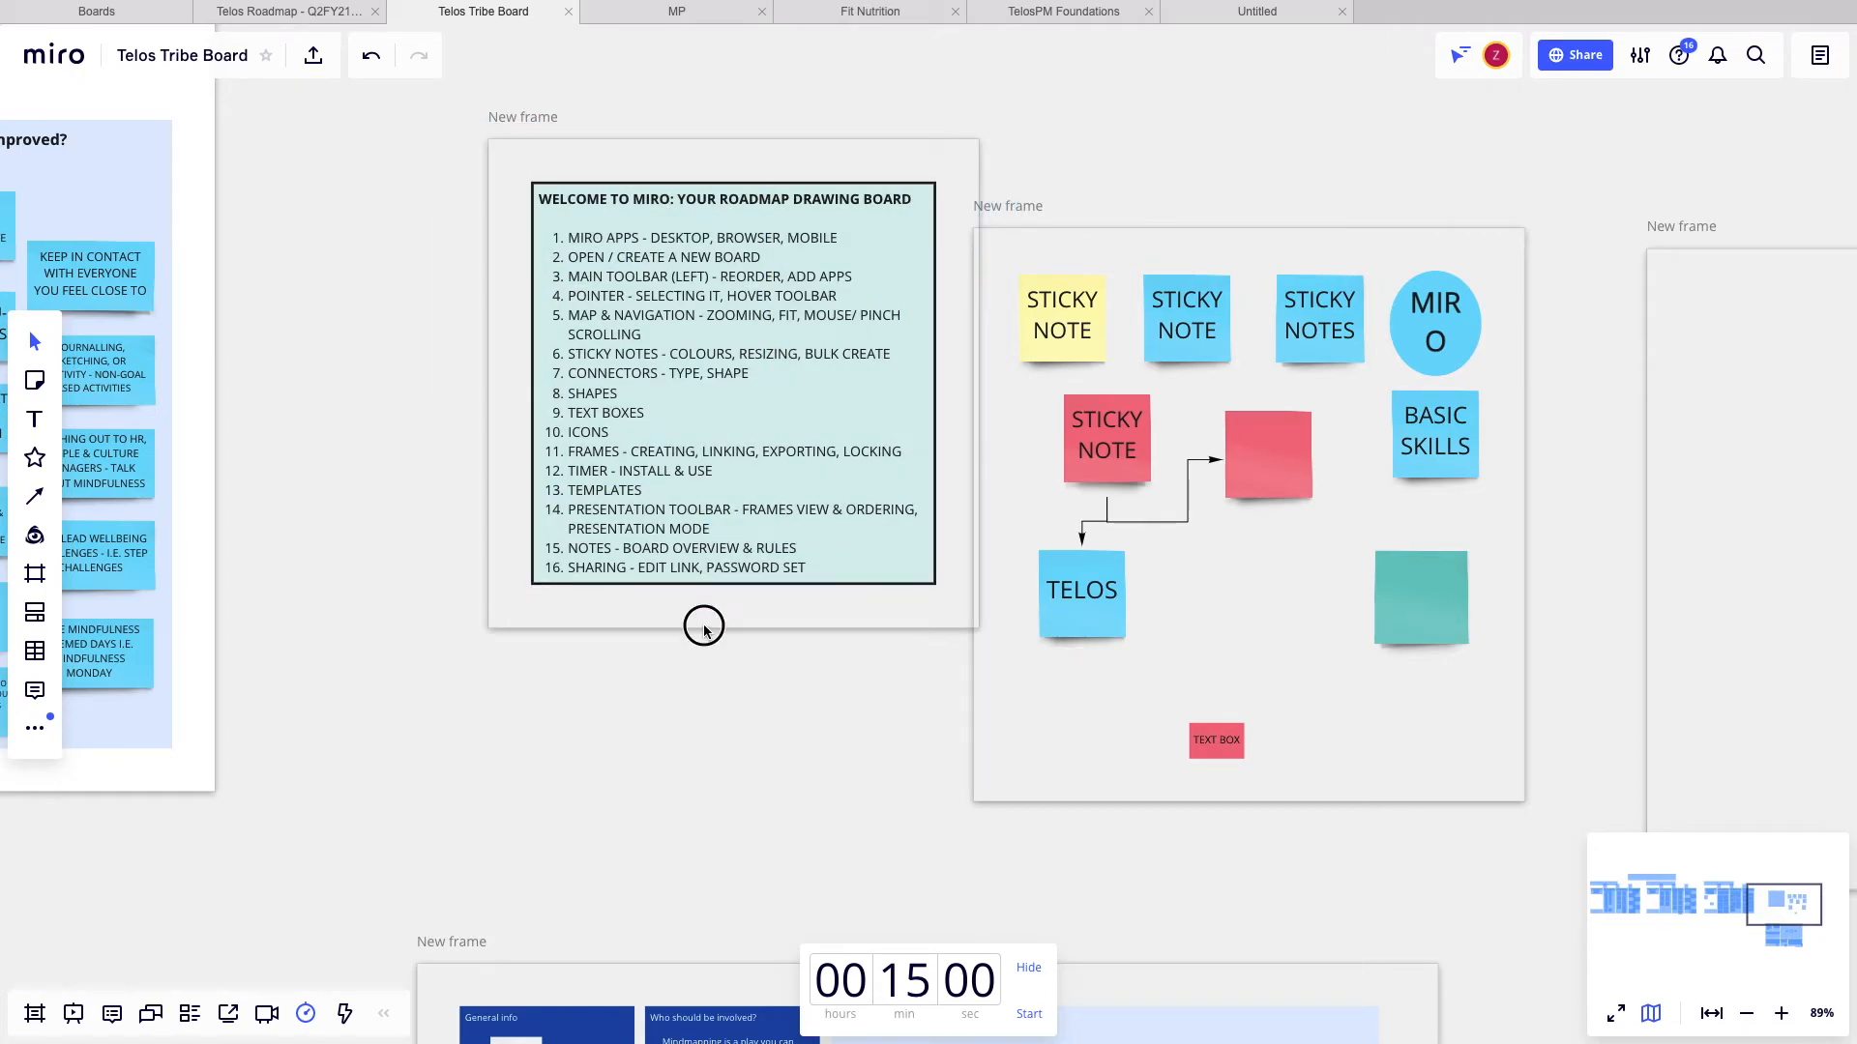
click(703, 627)
drag(495, 578, 456, 568)
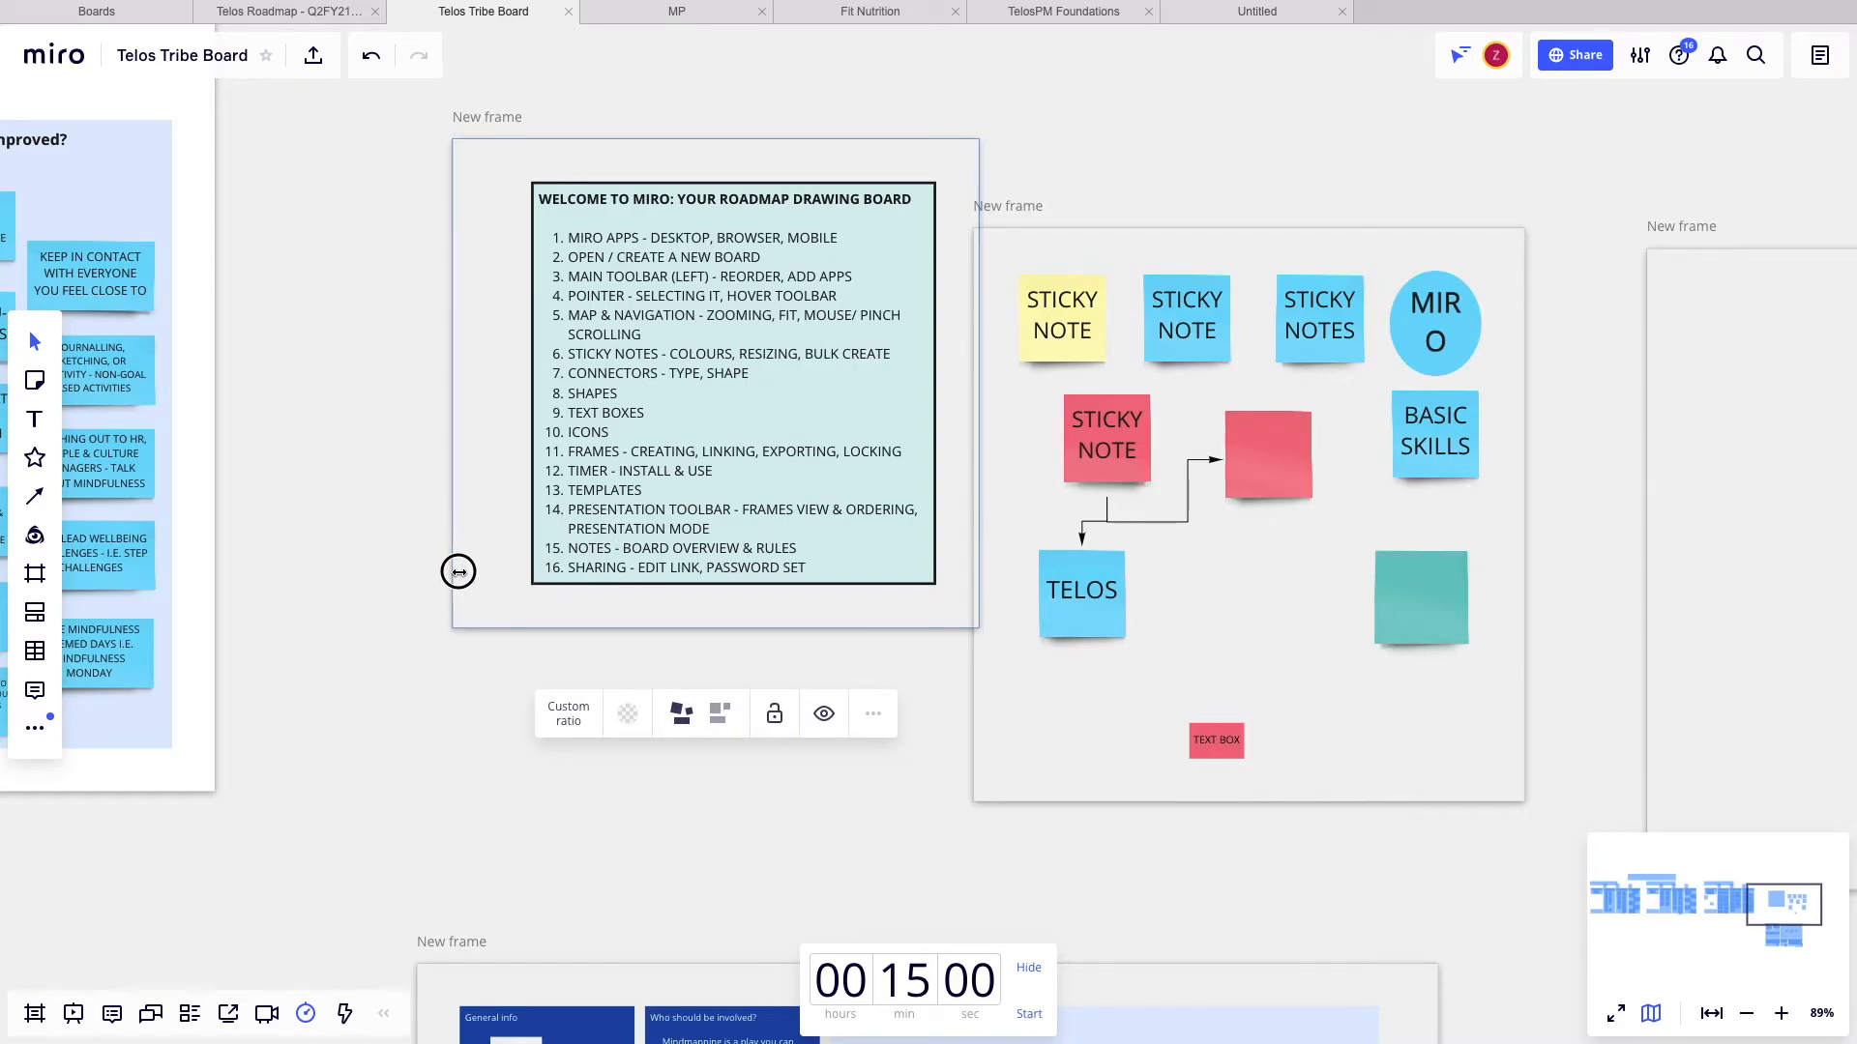
- Move the welcome list's frame together with its text box away from the sticky note frame to clear the overlap
drag(420, 86, 999, 647)
drag(753, 519, 595, 528)
click(745, 761)
scroll(745, 760, down, 1)
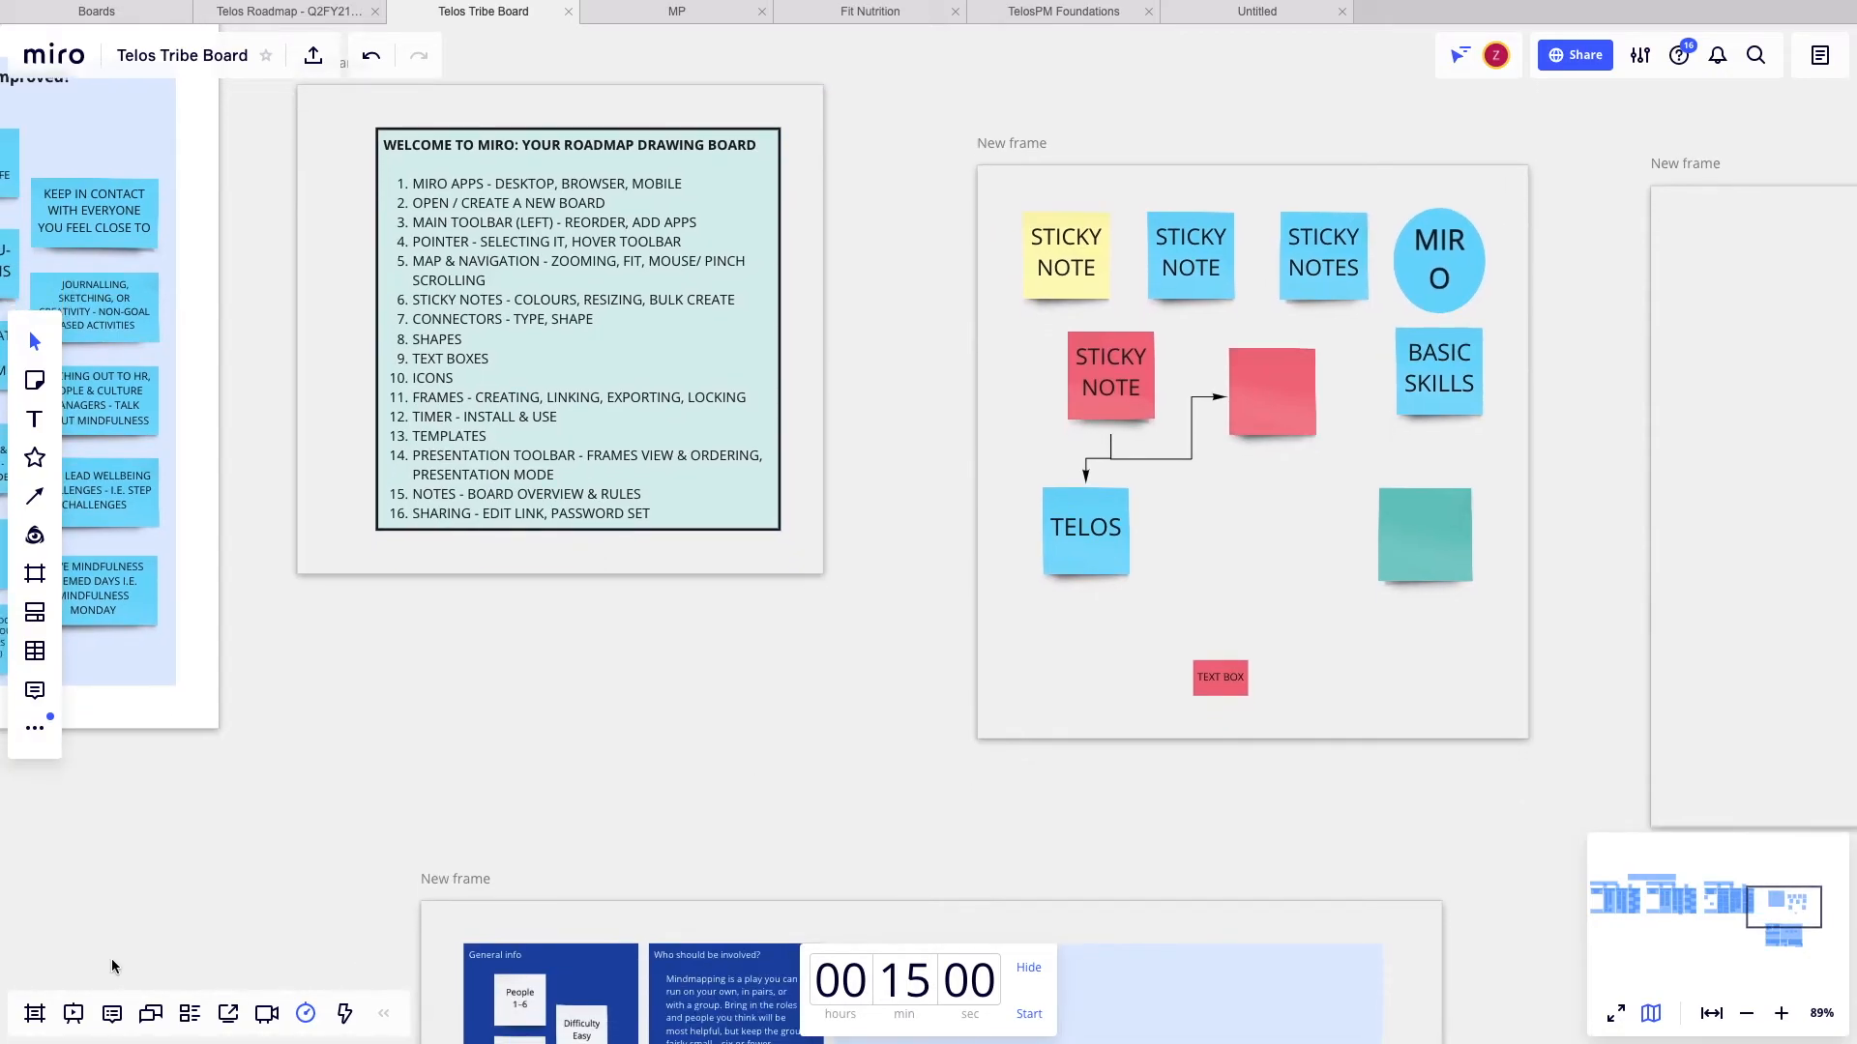
- Open the list of frames and reorder it by placing the 28 August 2020 retrospective frame after the 11 September one
click(35, 1013)
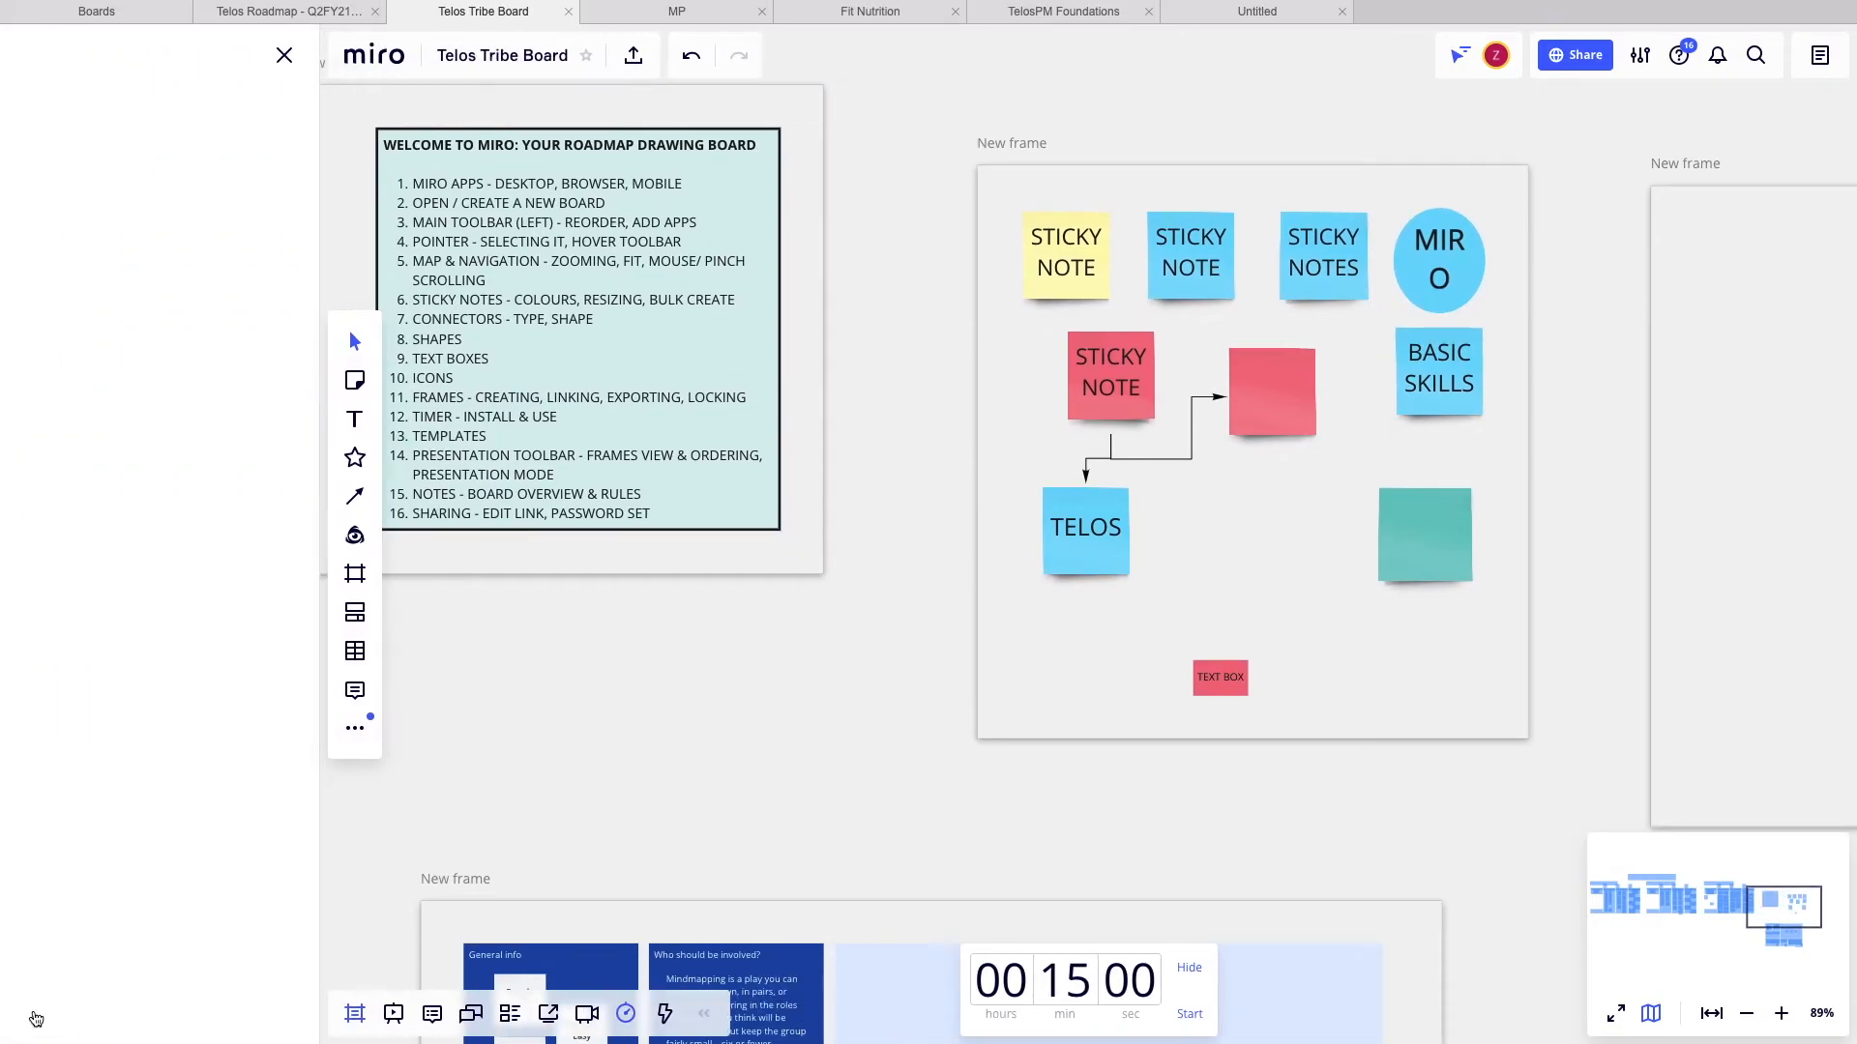
mouse_move(100, 526)
scroll(107, 532, up, 5)
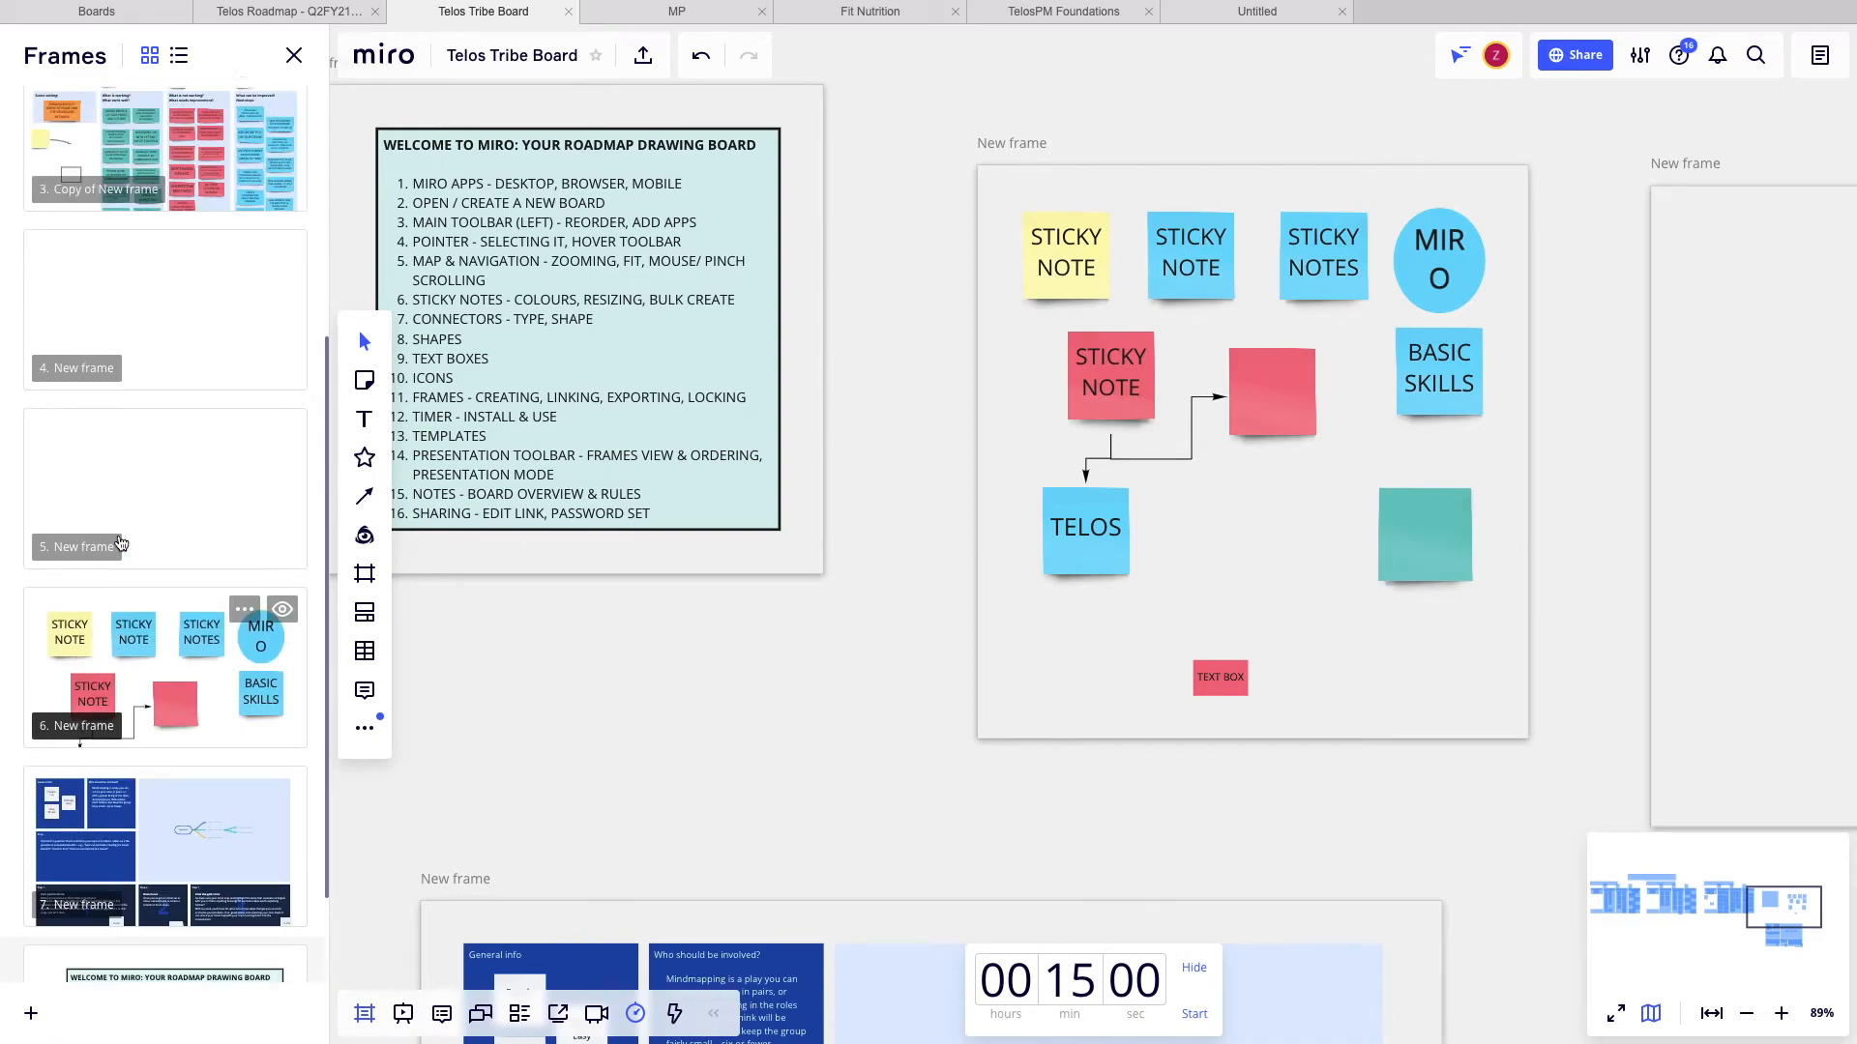
scroll(121, 543, down, 3)
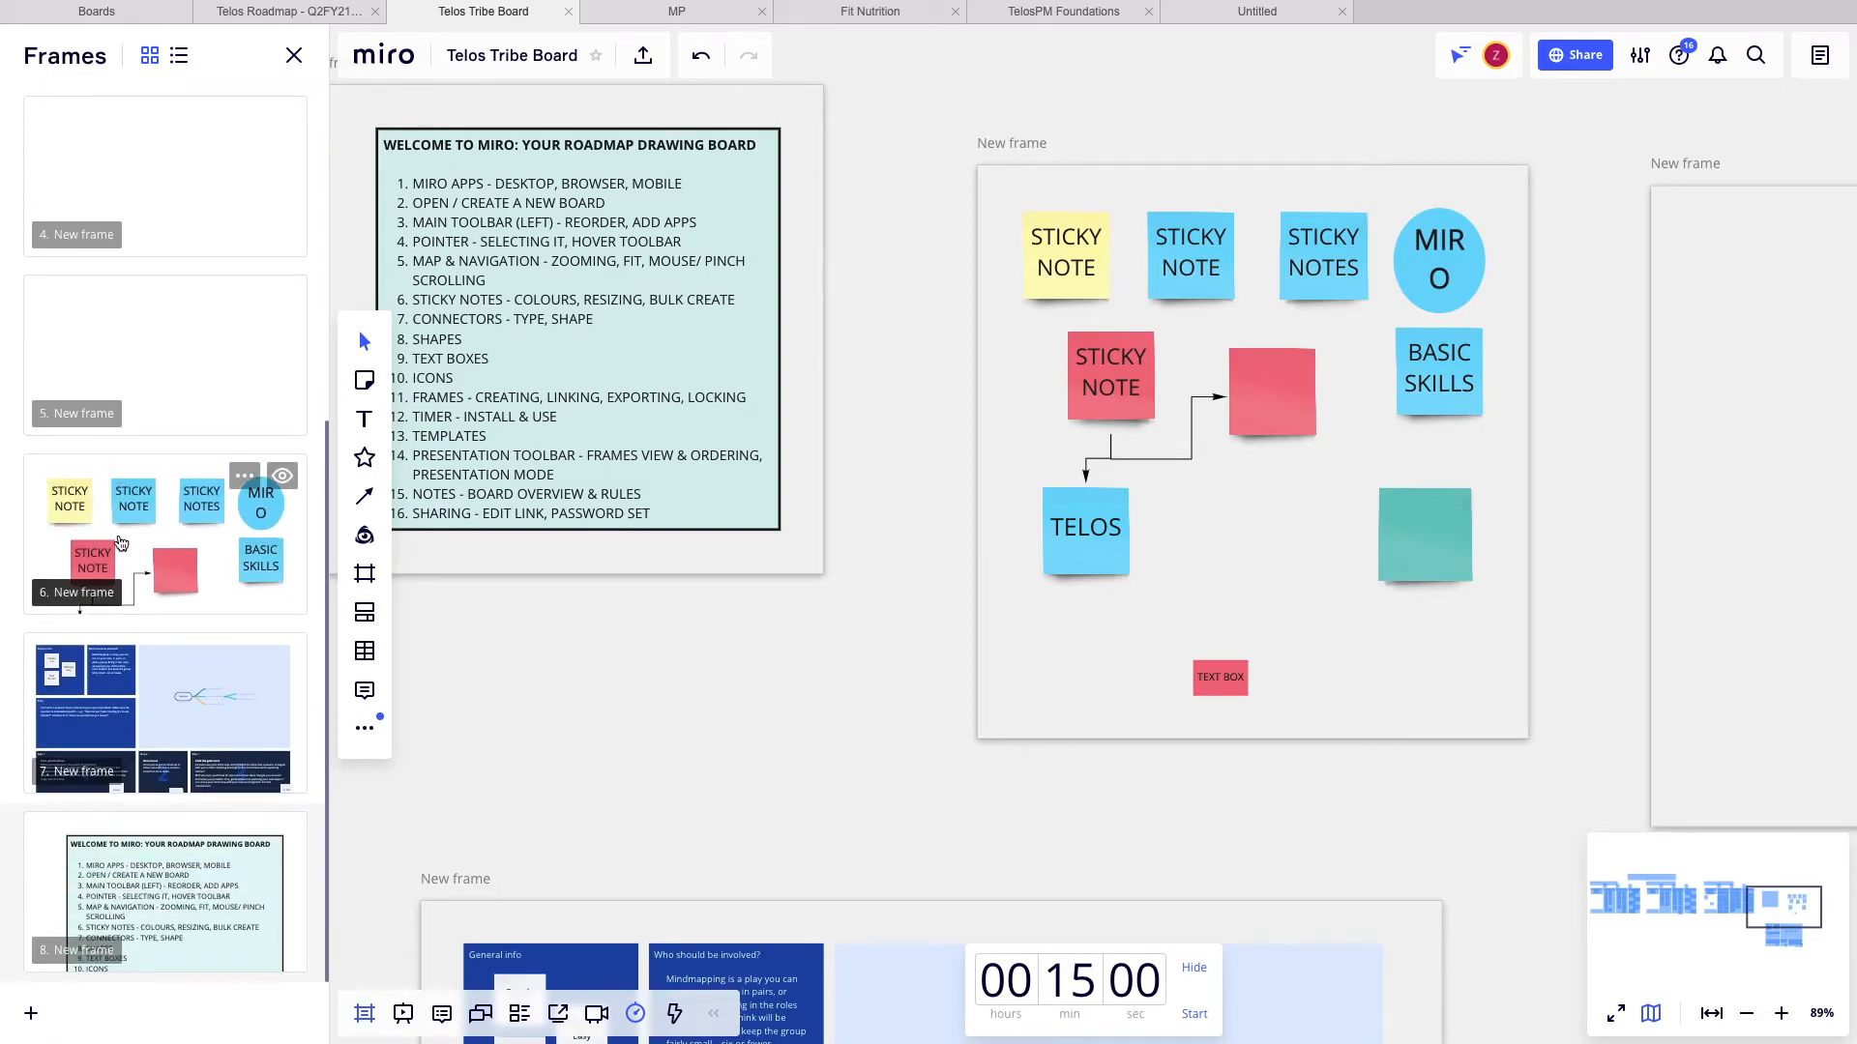
scroll(121, 543, up, 5)
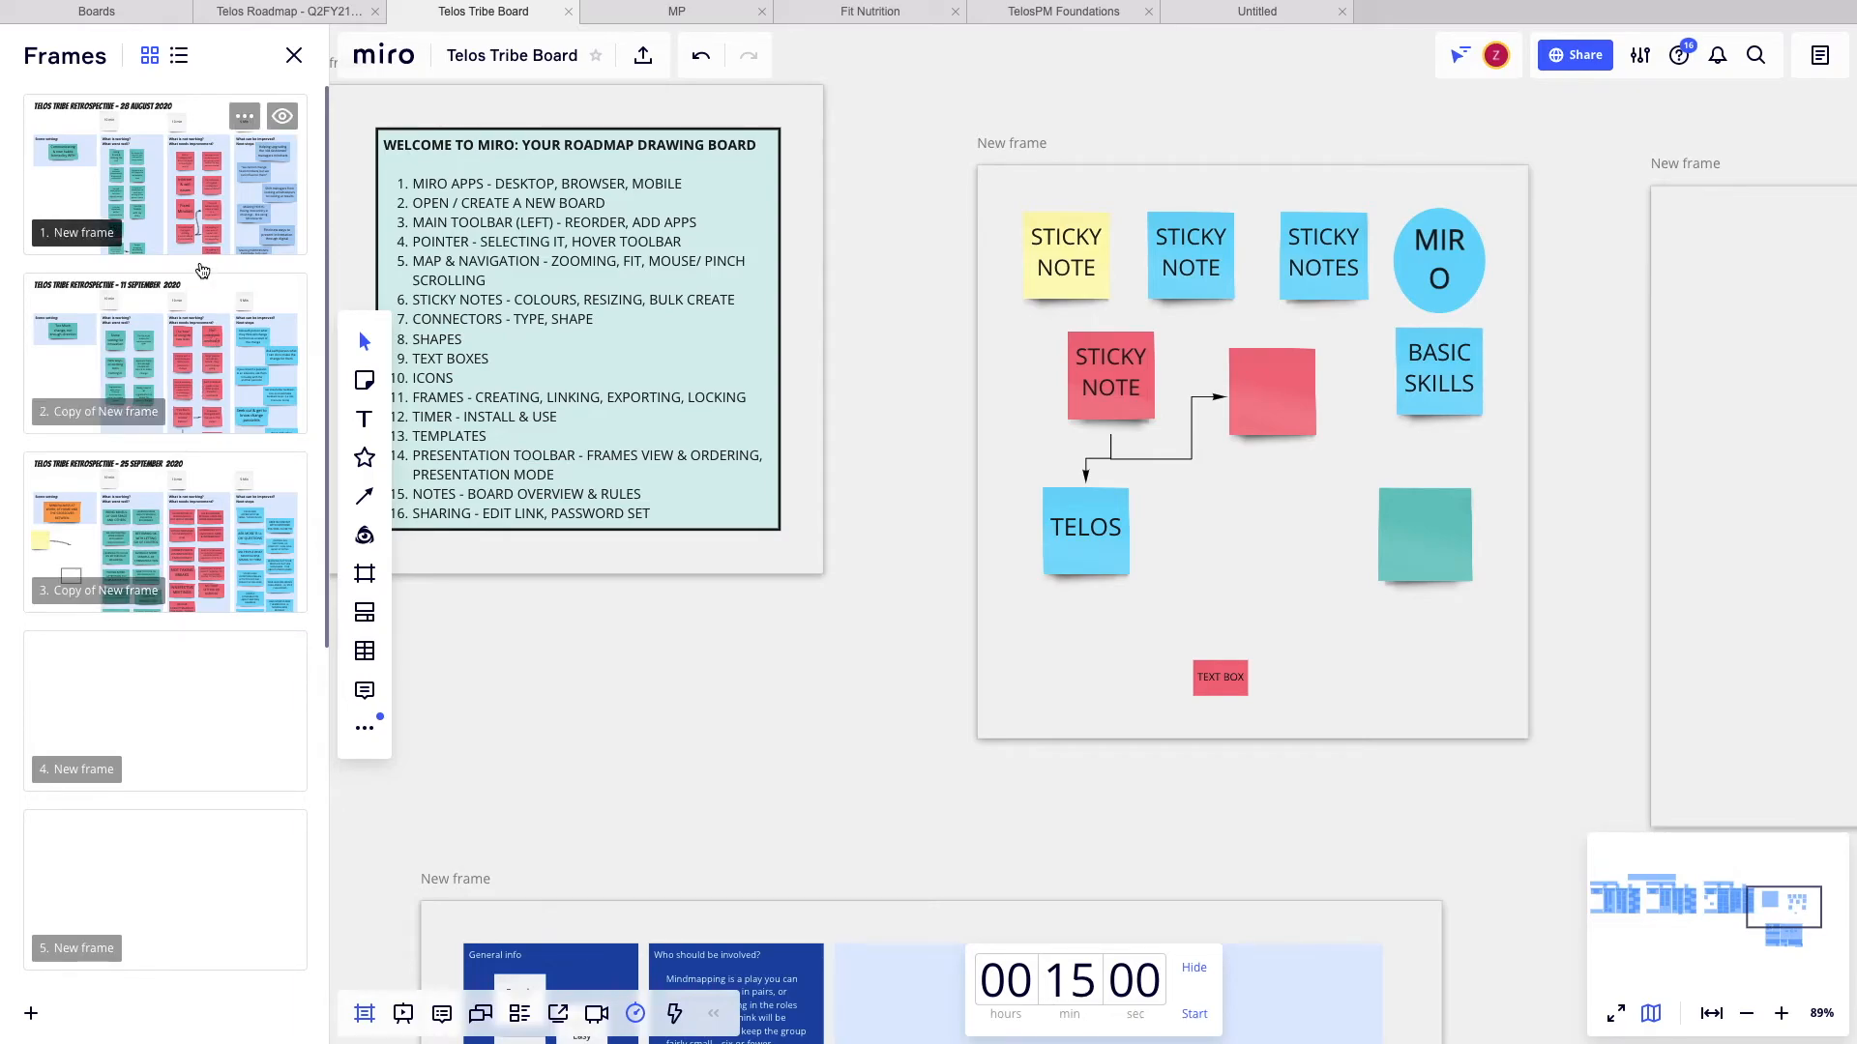
drag(199, 247, 210, 454)
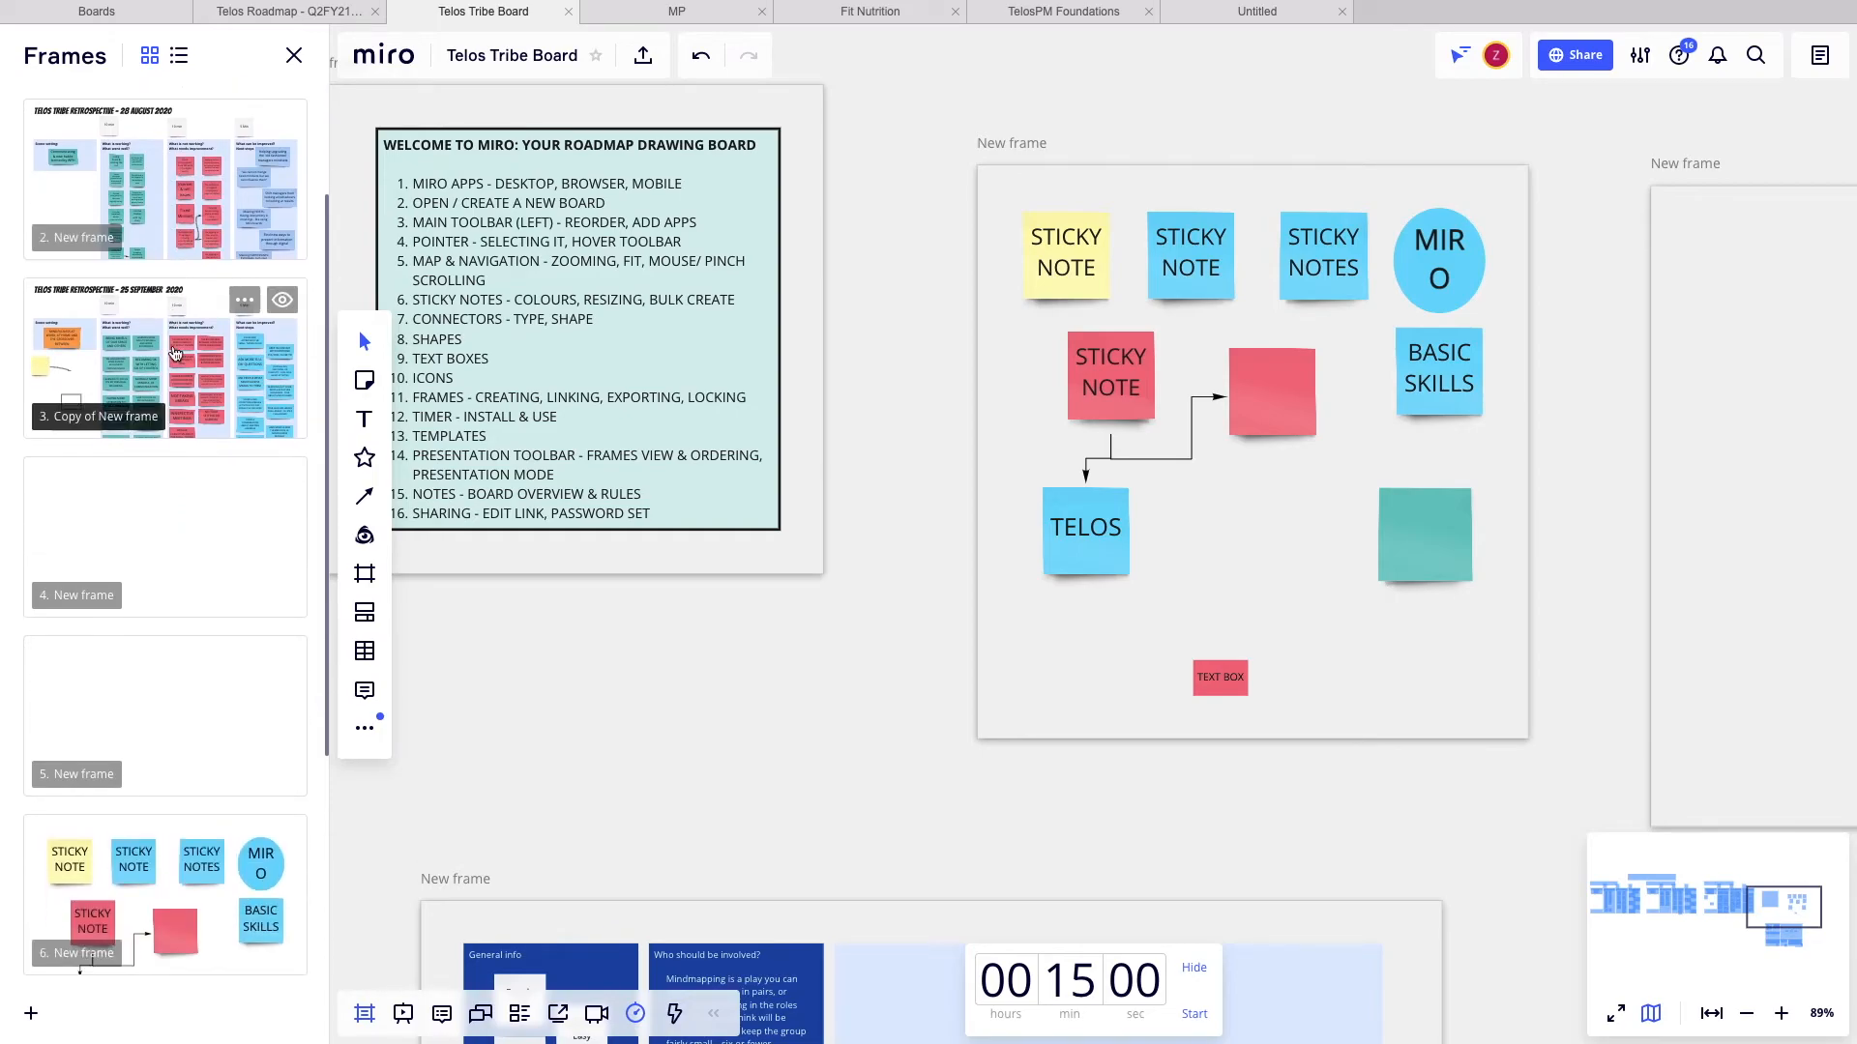
scroll(201, 723, down, 5)
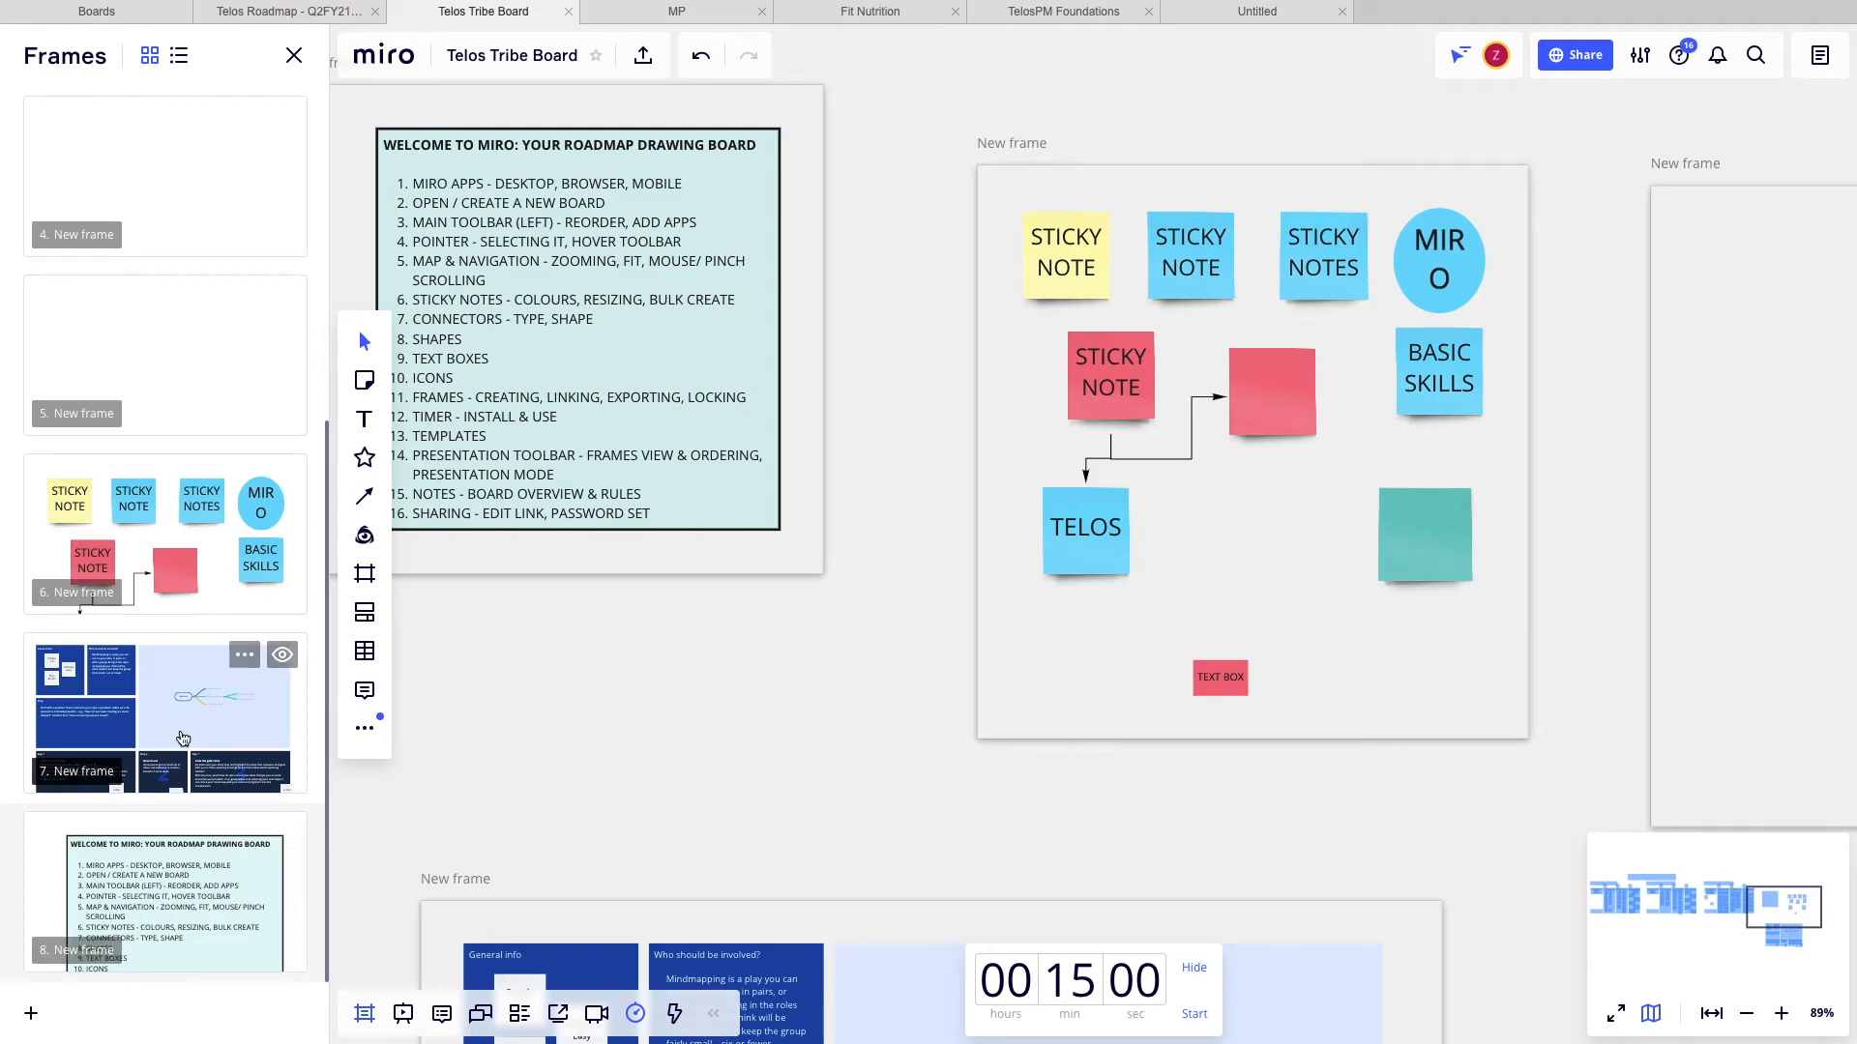
scroll(183, 738, up, 1)
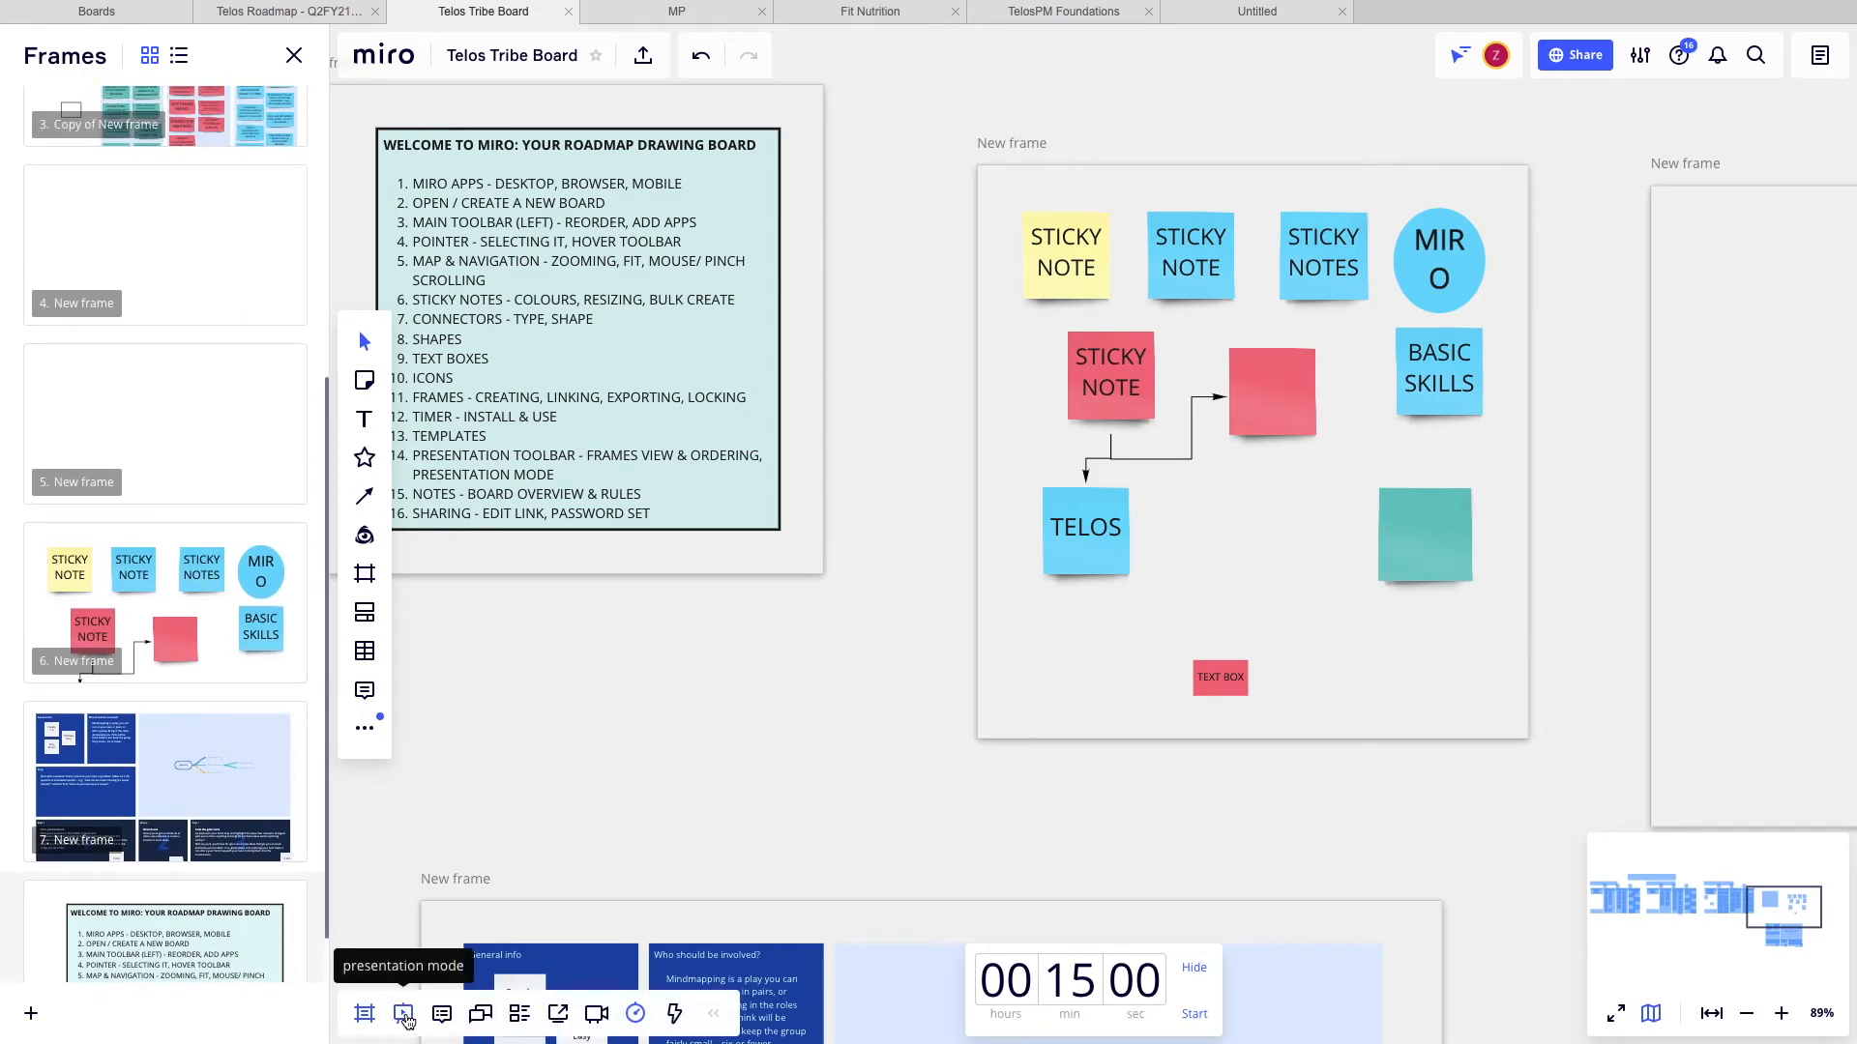
- Start presentation mode from the welcome list frame, go back through the frames to the retrospectives and exit the presentation
click(404, 1018)
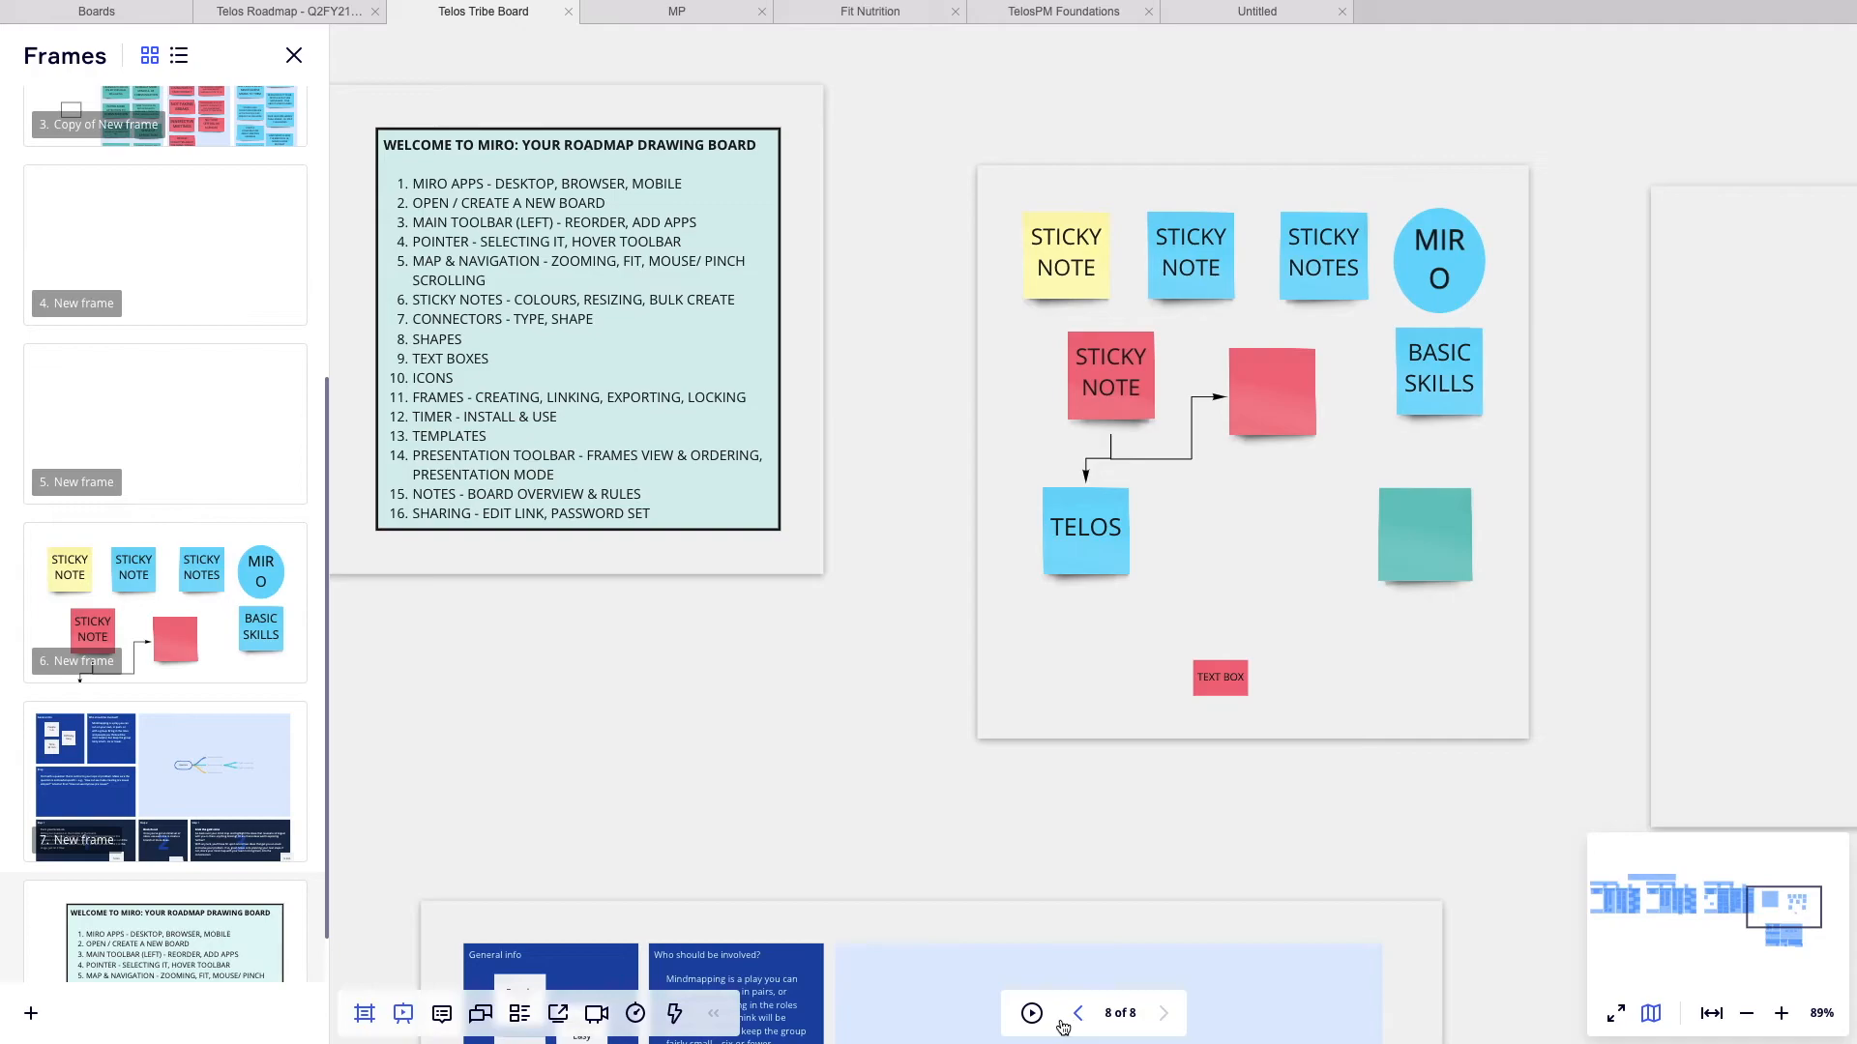
click(1032, 1013)
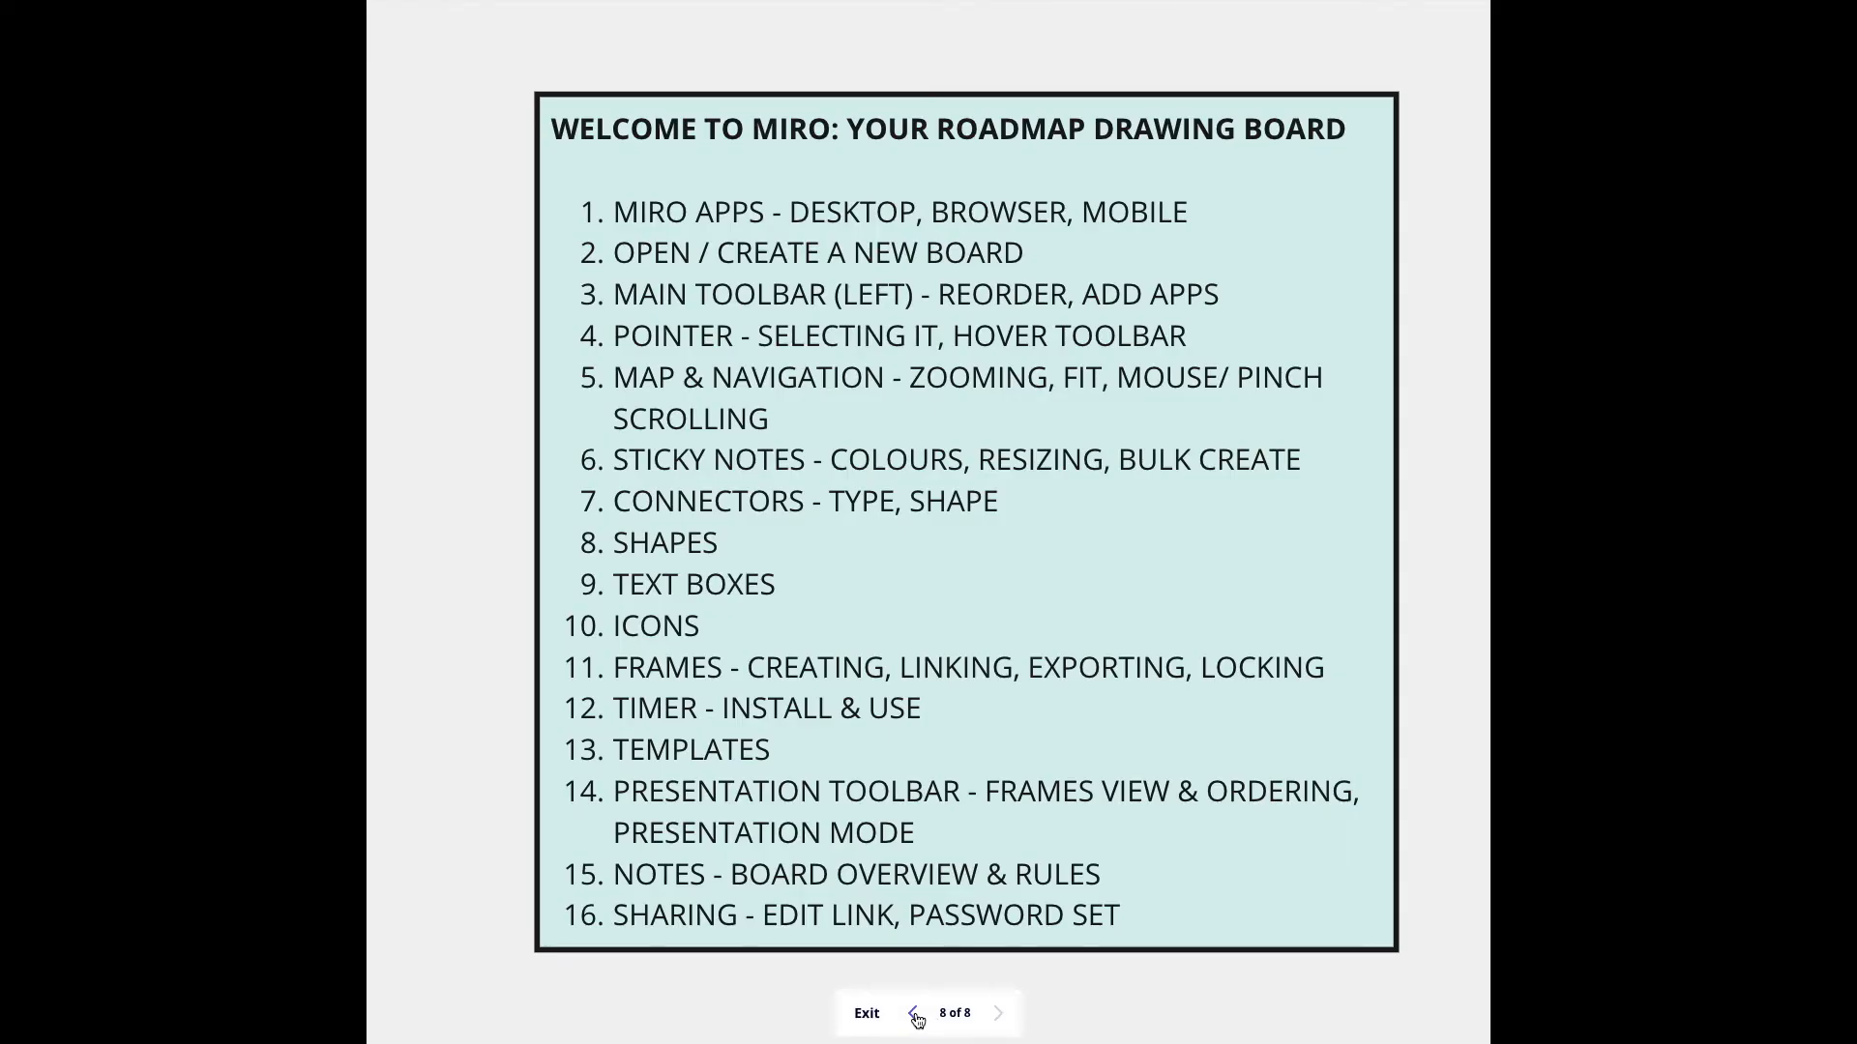
click(917, 1020)
click(915, 1015)
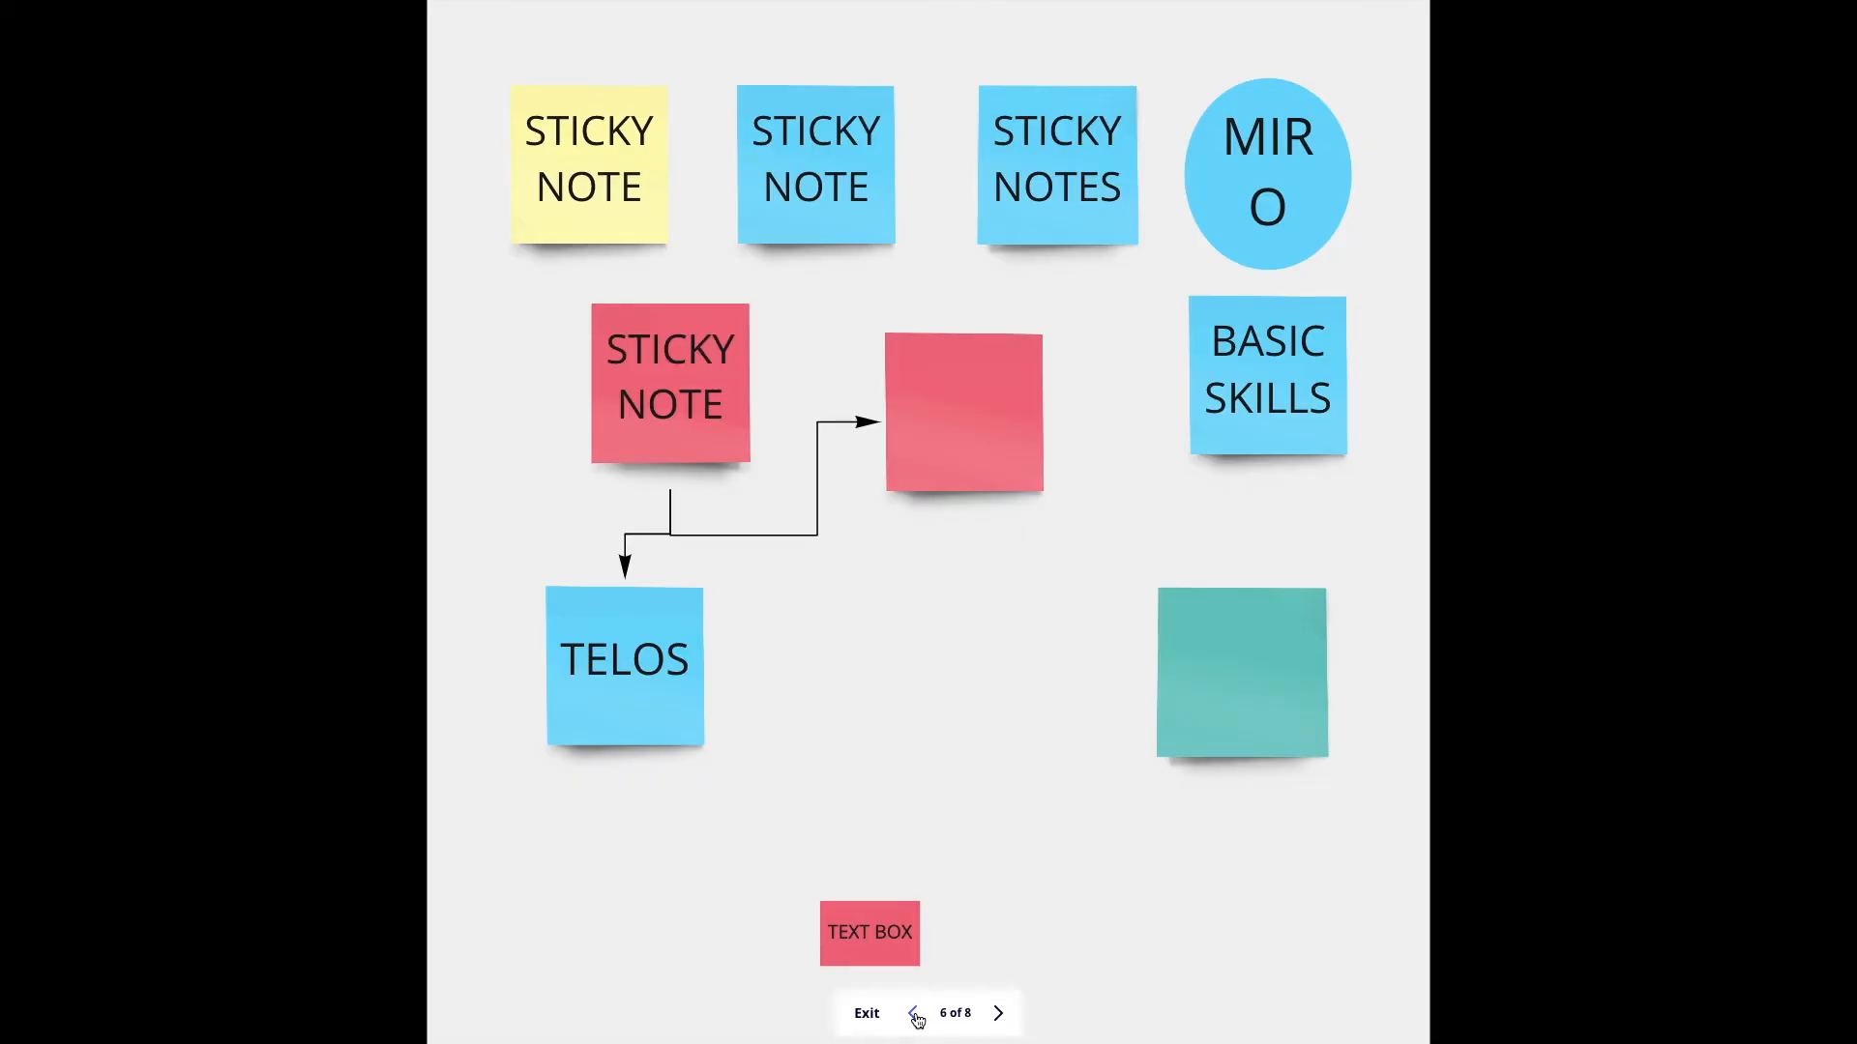
click(915, 1014)
click(915, 1015)
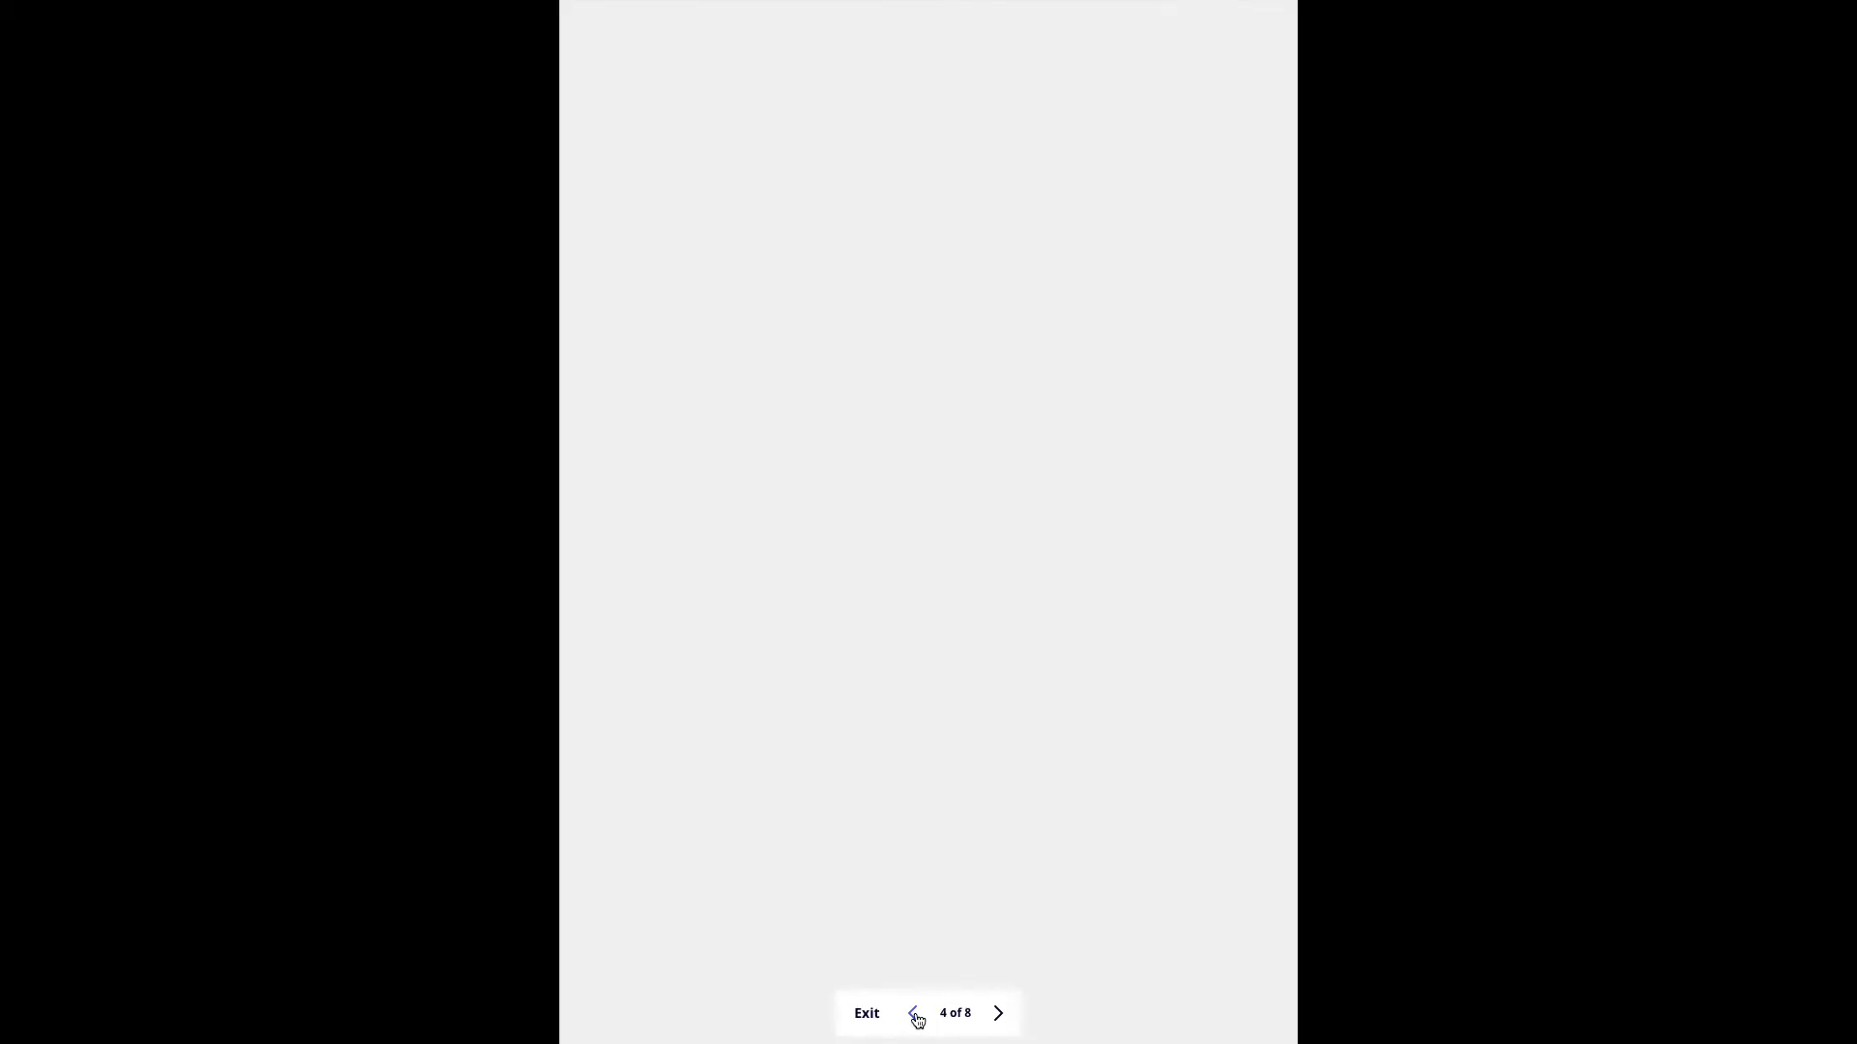
click(914, 1015)
click(913, 1014)
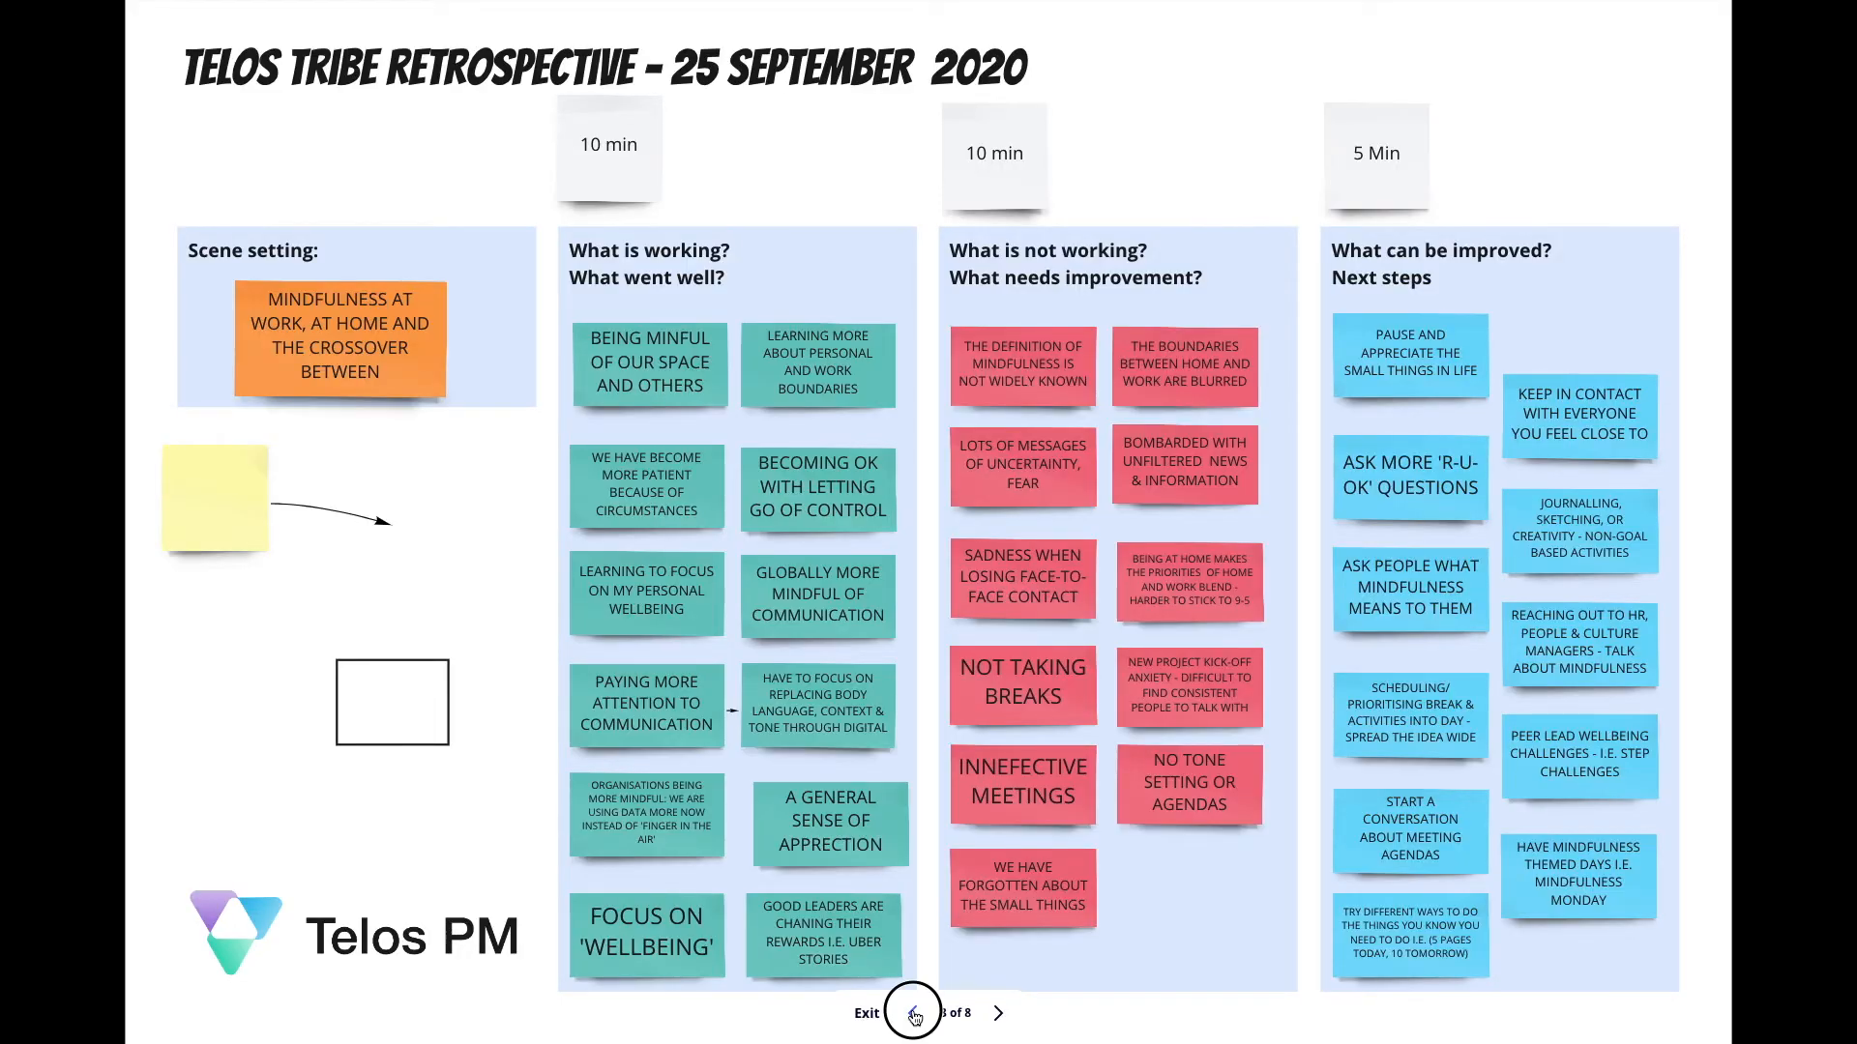
click(913, 1015)
click(1000, 1014)
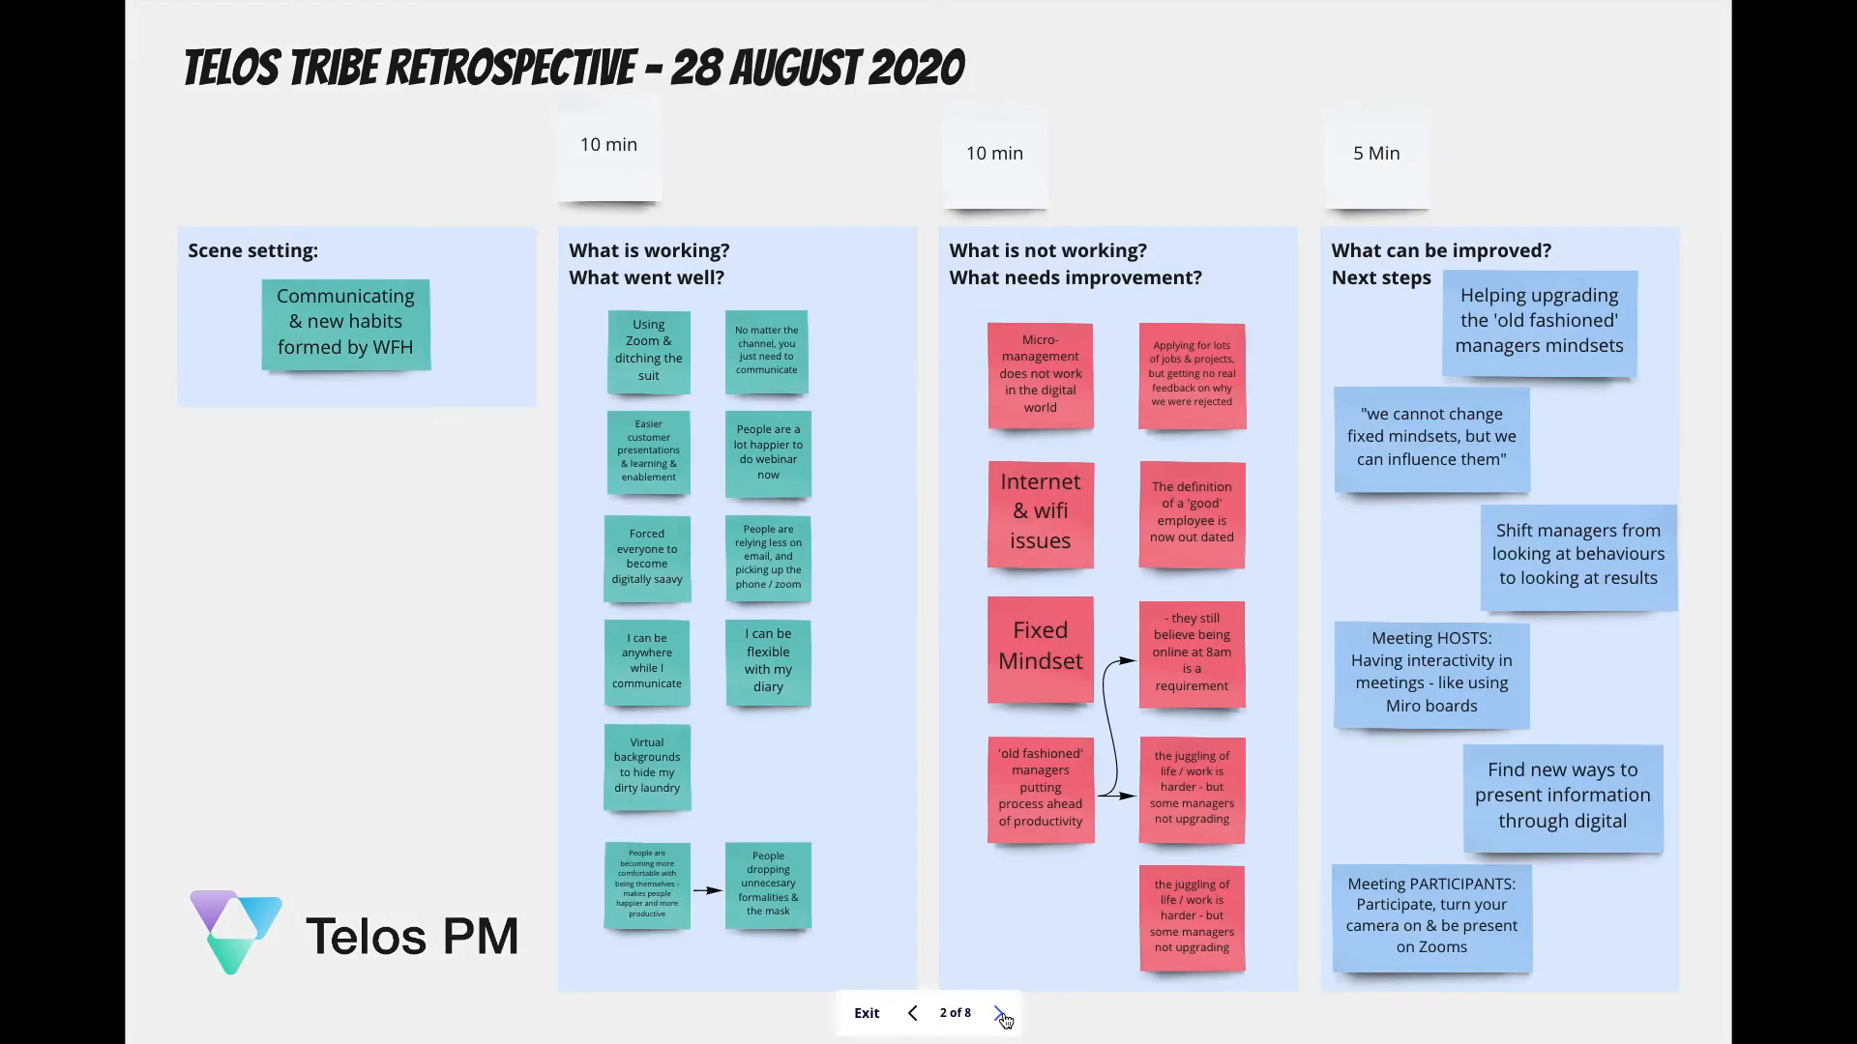
click(867, 1014)
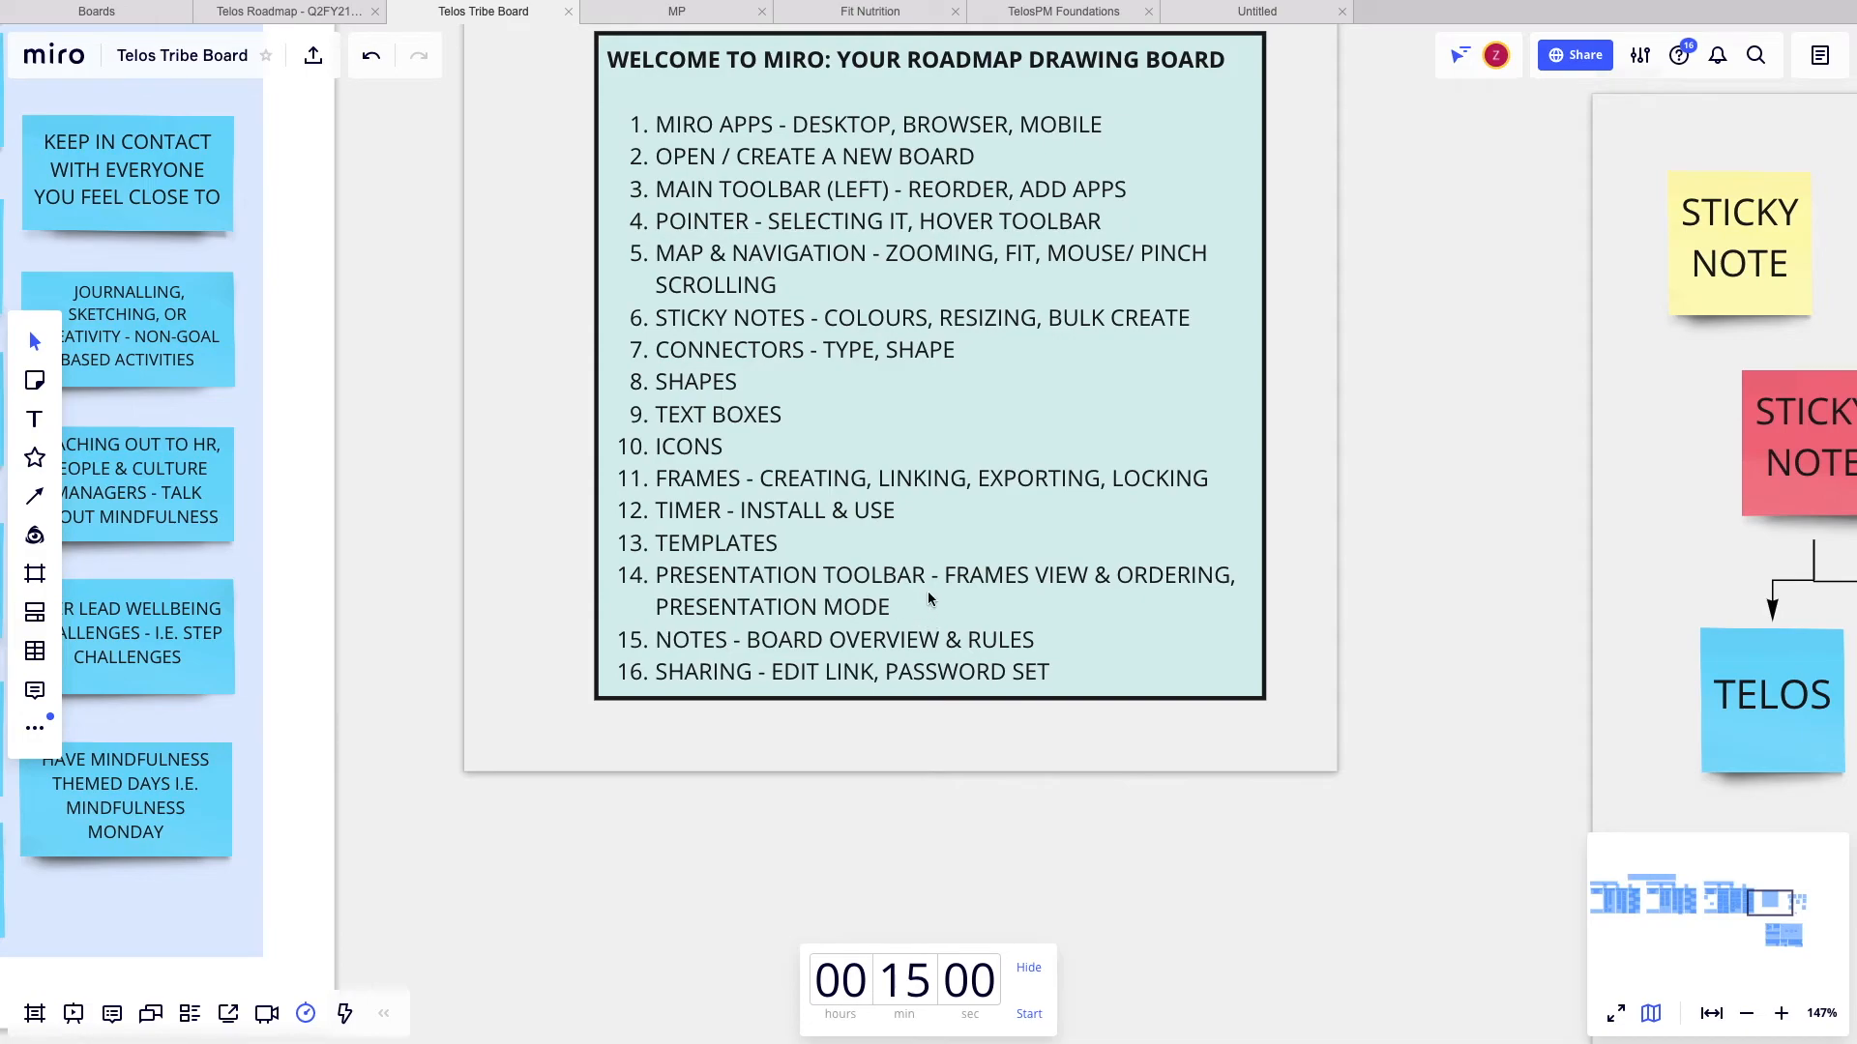
- Open the board's note containing the Project summary outline
scroll(929, 599, down, 1)
scroll(858, 629, up, 1)
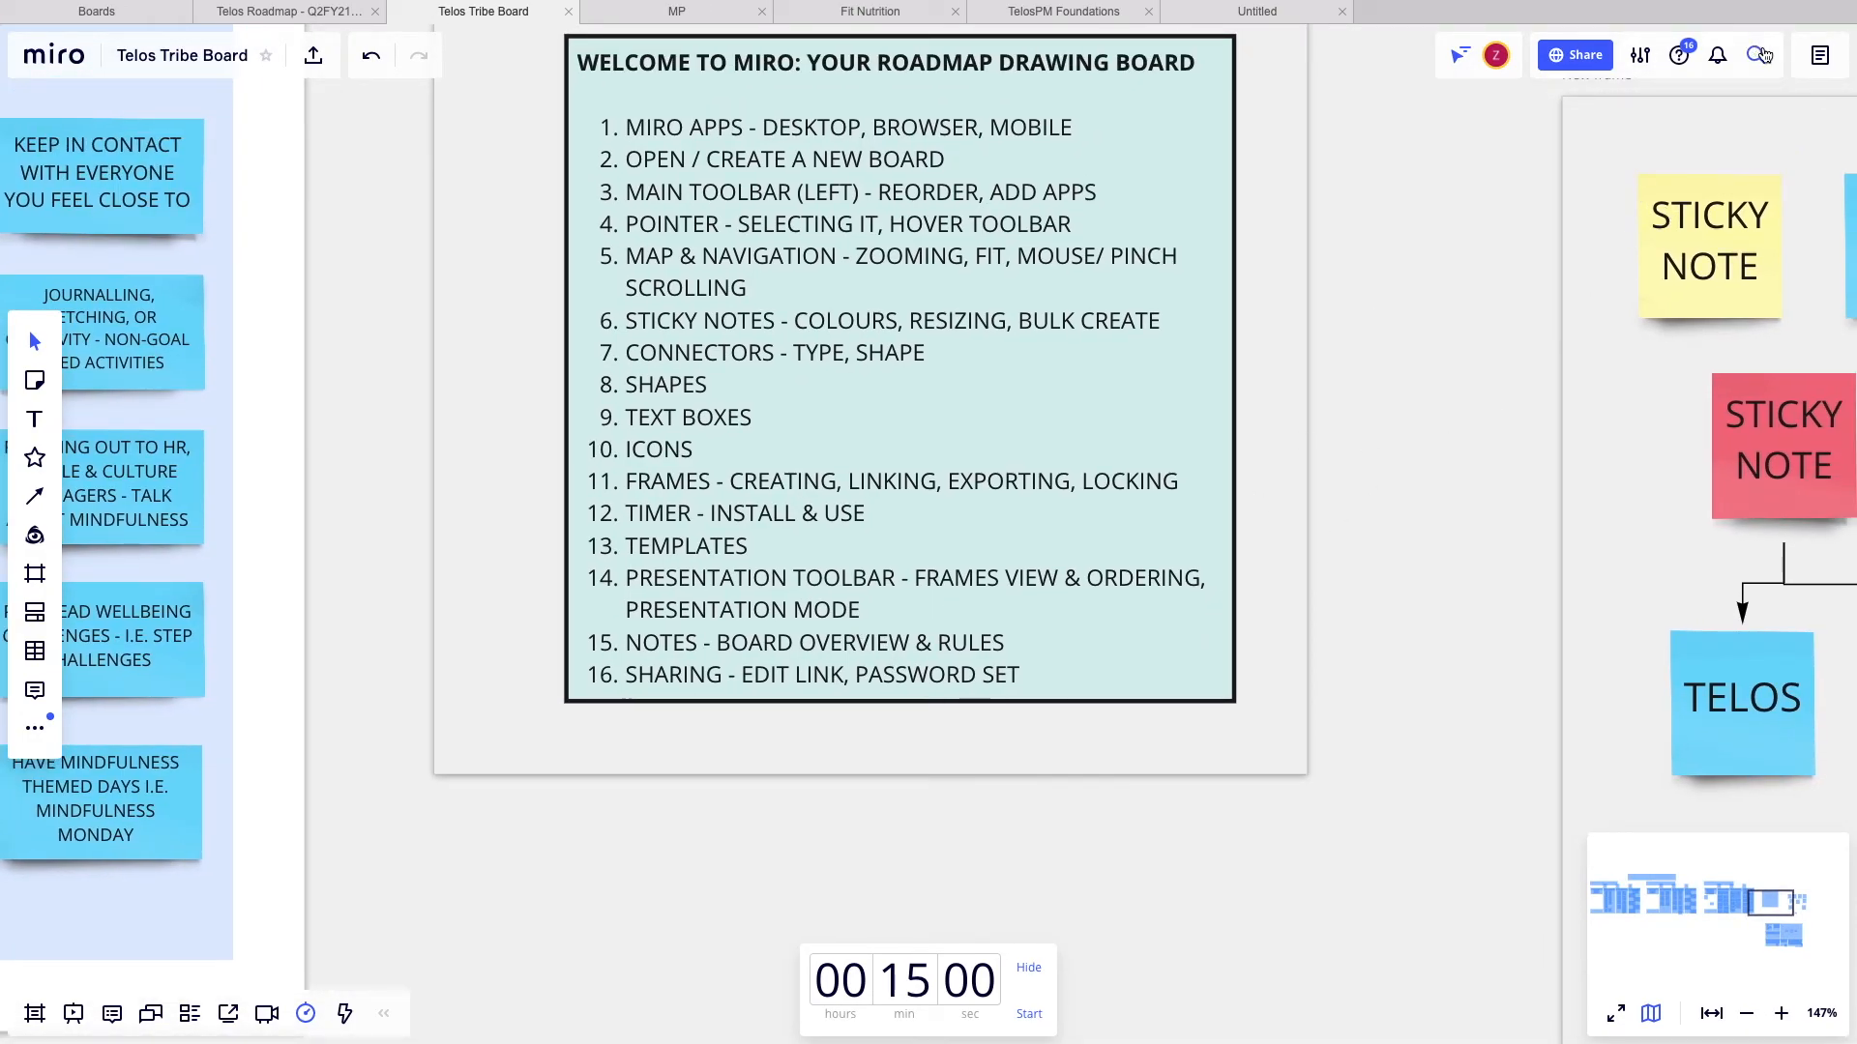
click(1822, 60)
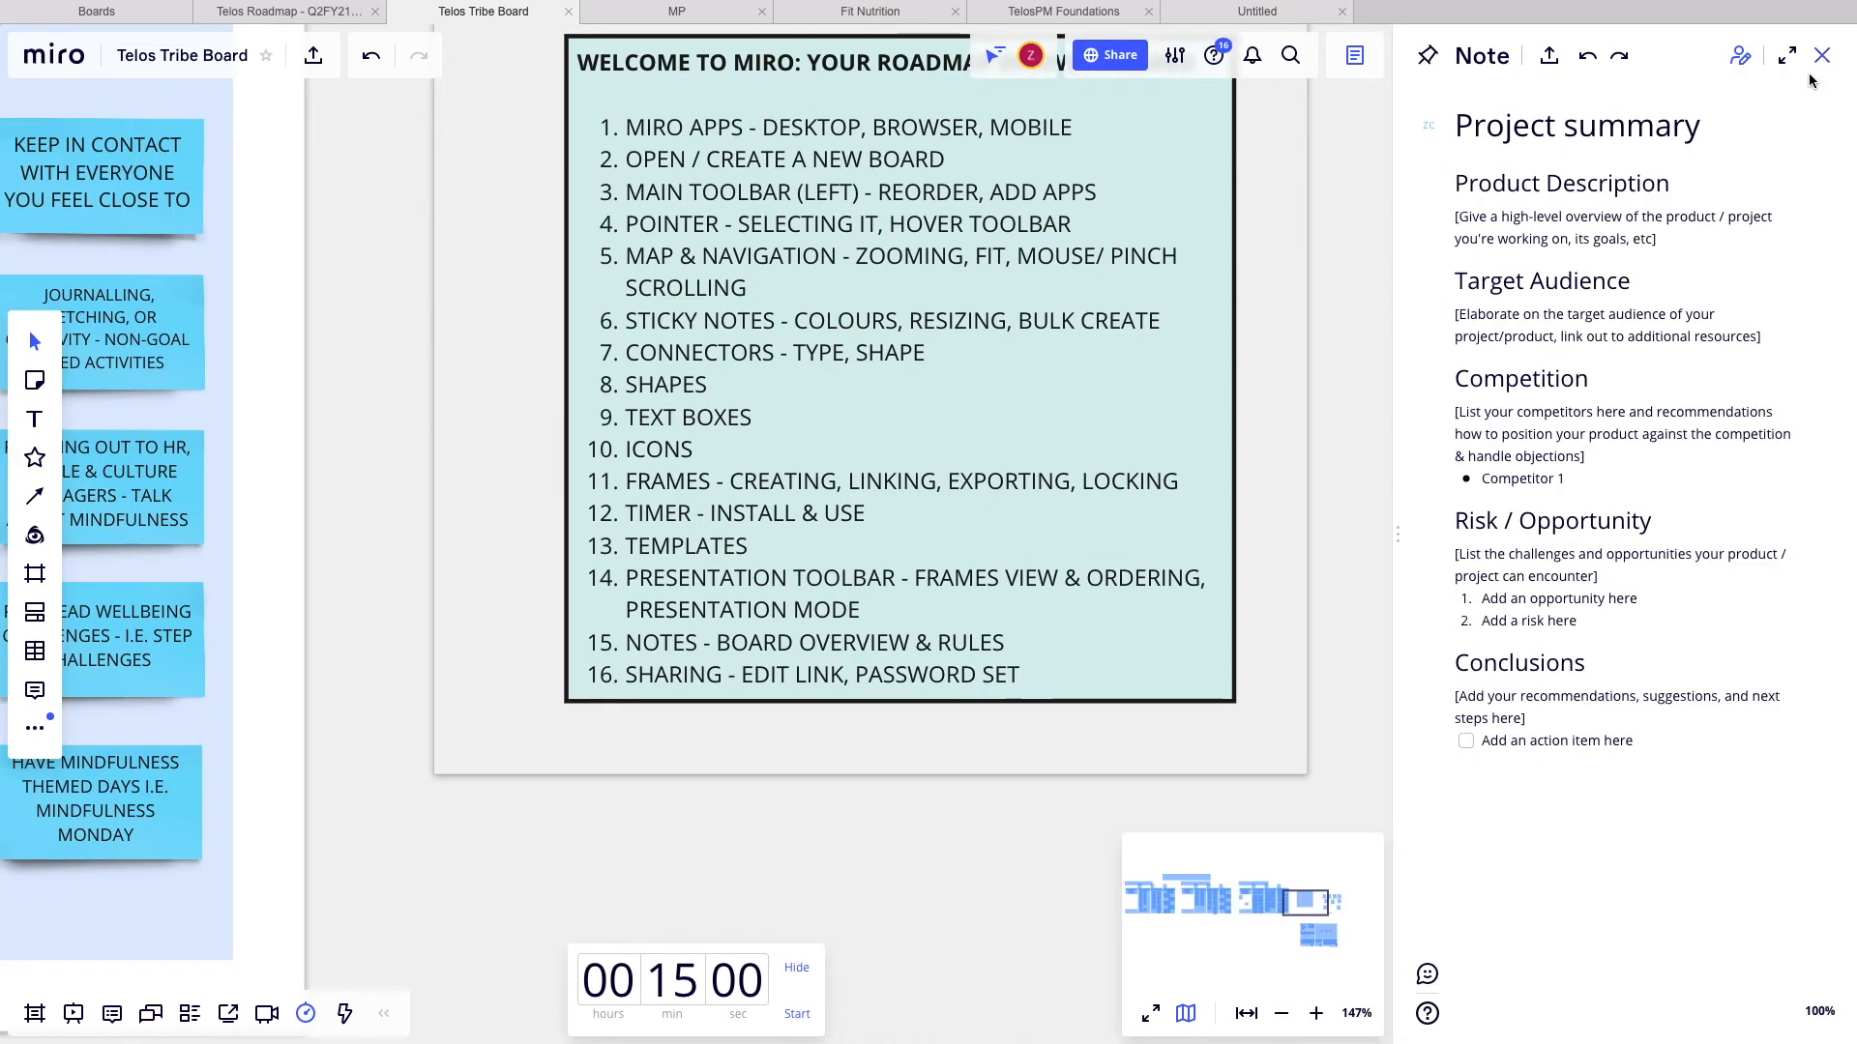
click(1600, 373)
click(1575, 62)
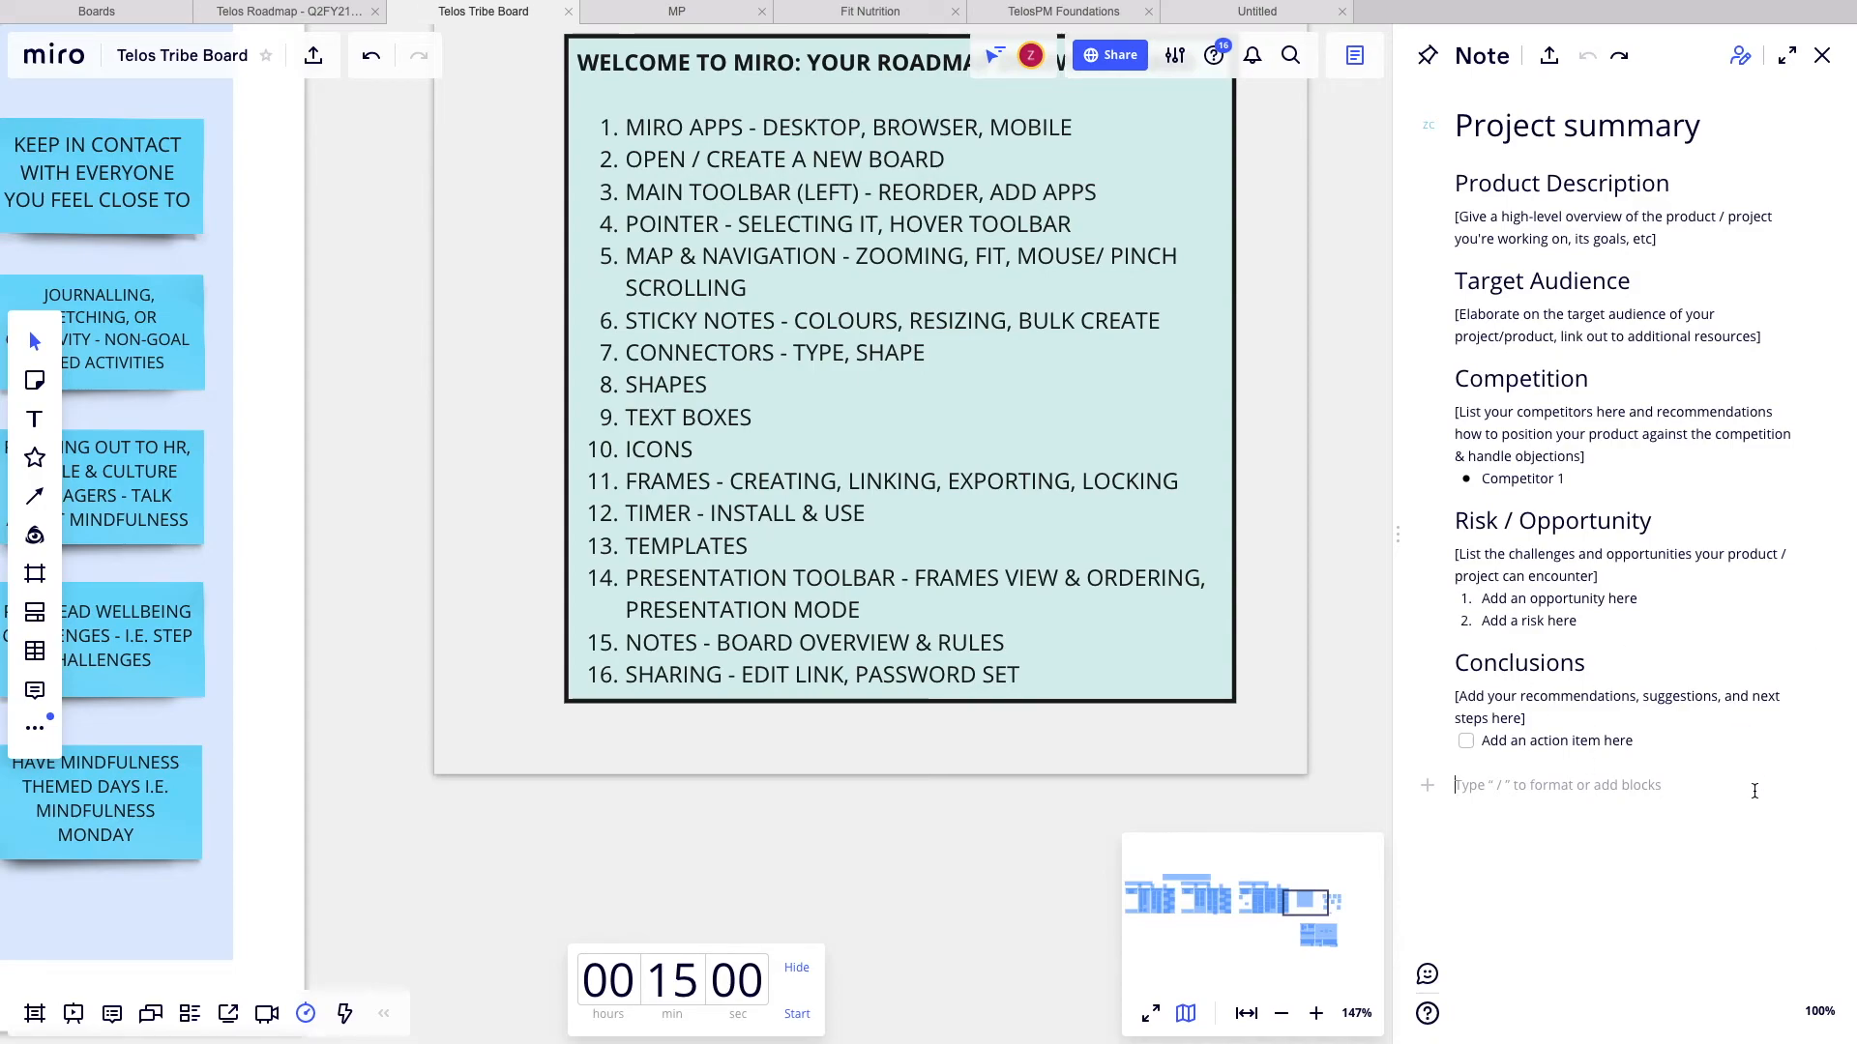
- Replace the note's main heading "Project summary" with "Q2 ROADMAP"
triple_click(1621, 143)
text(Q@)
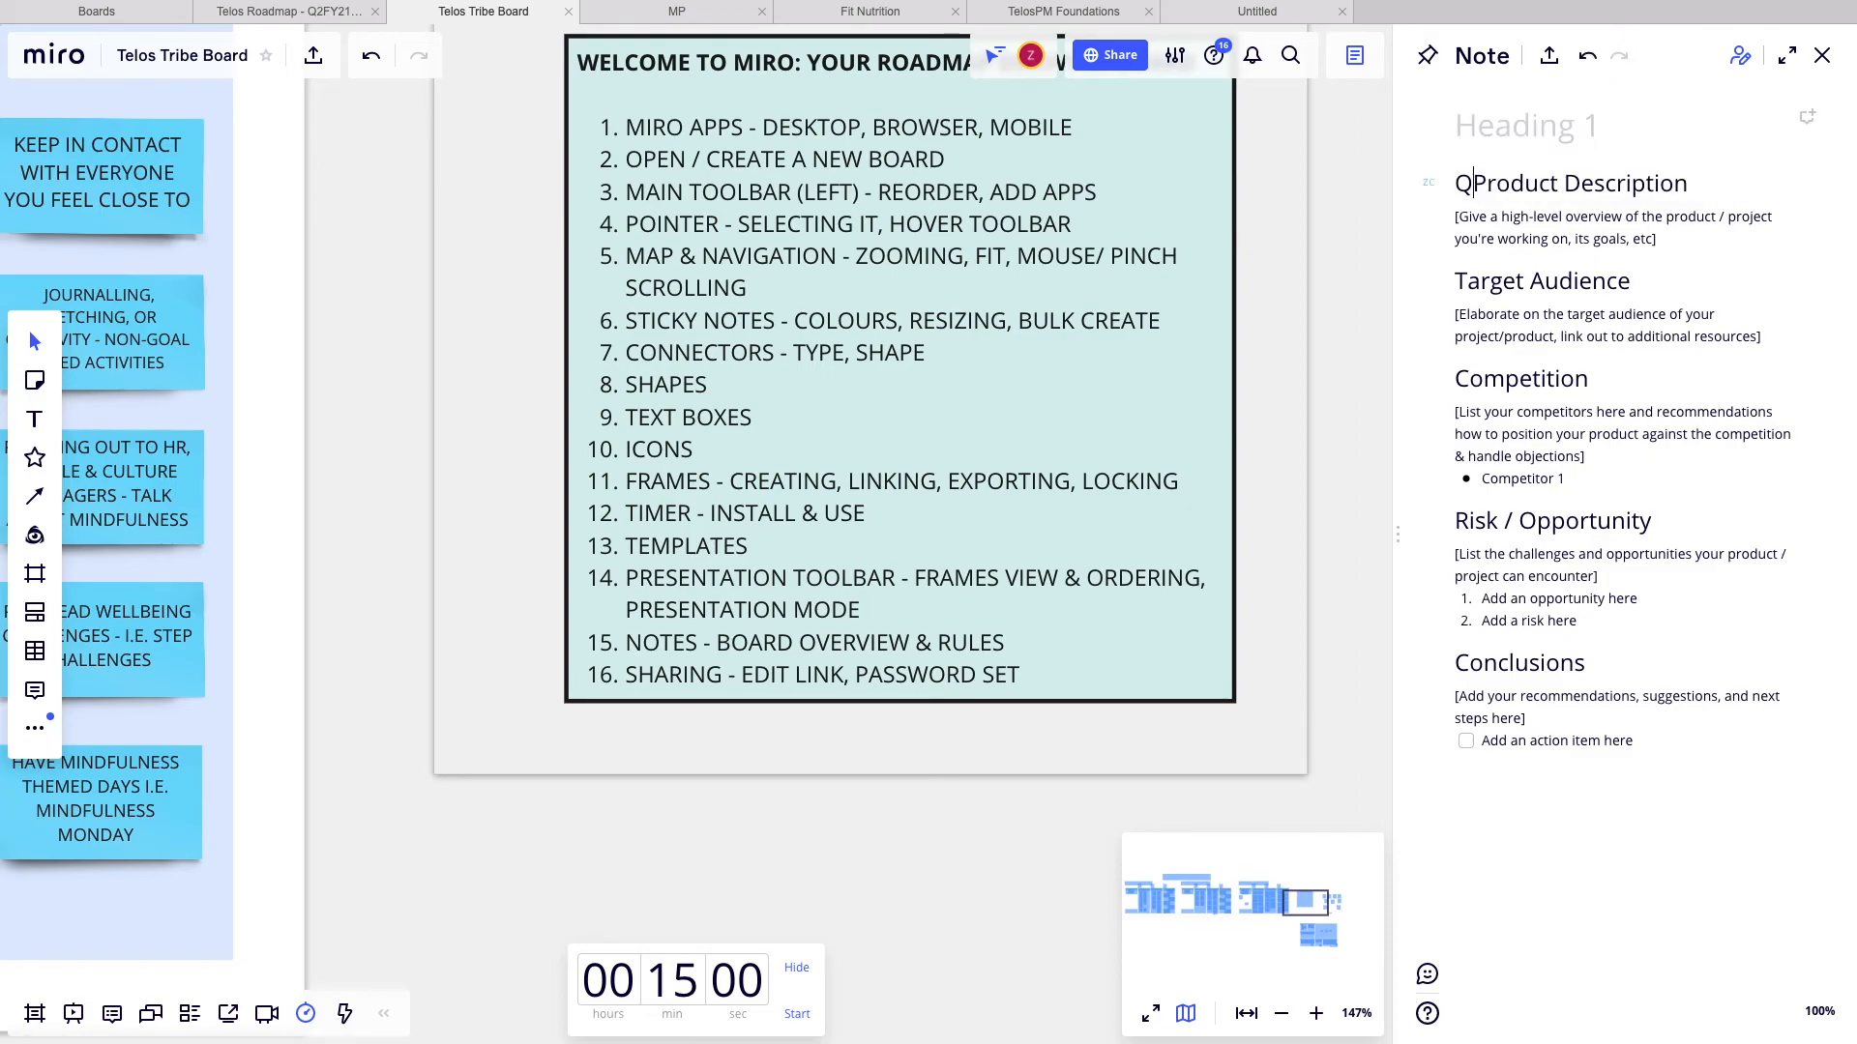
key(BackSpace)
key(BackSpace)
click(1560, 122)
text(Q)
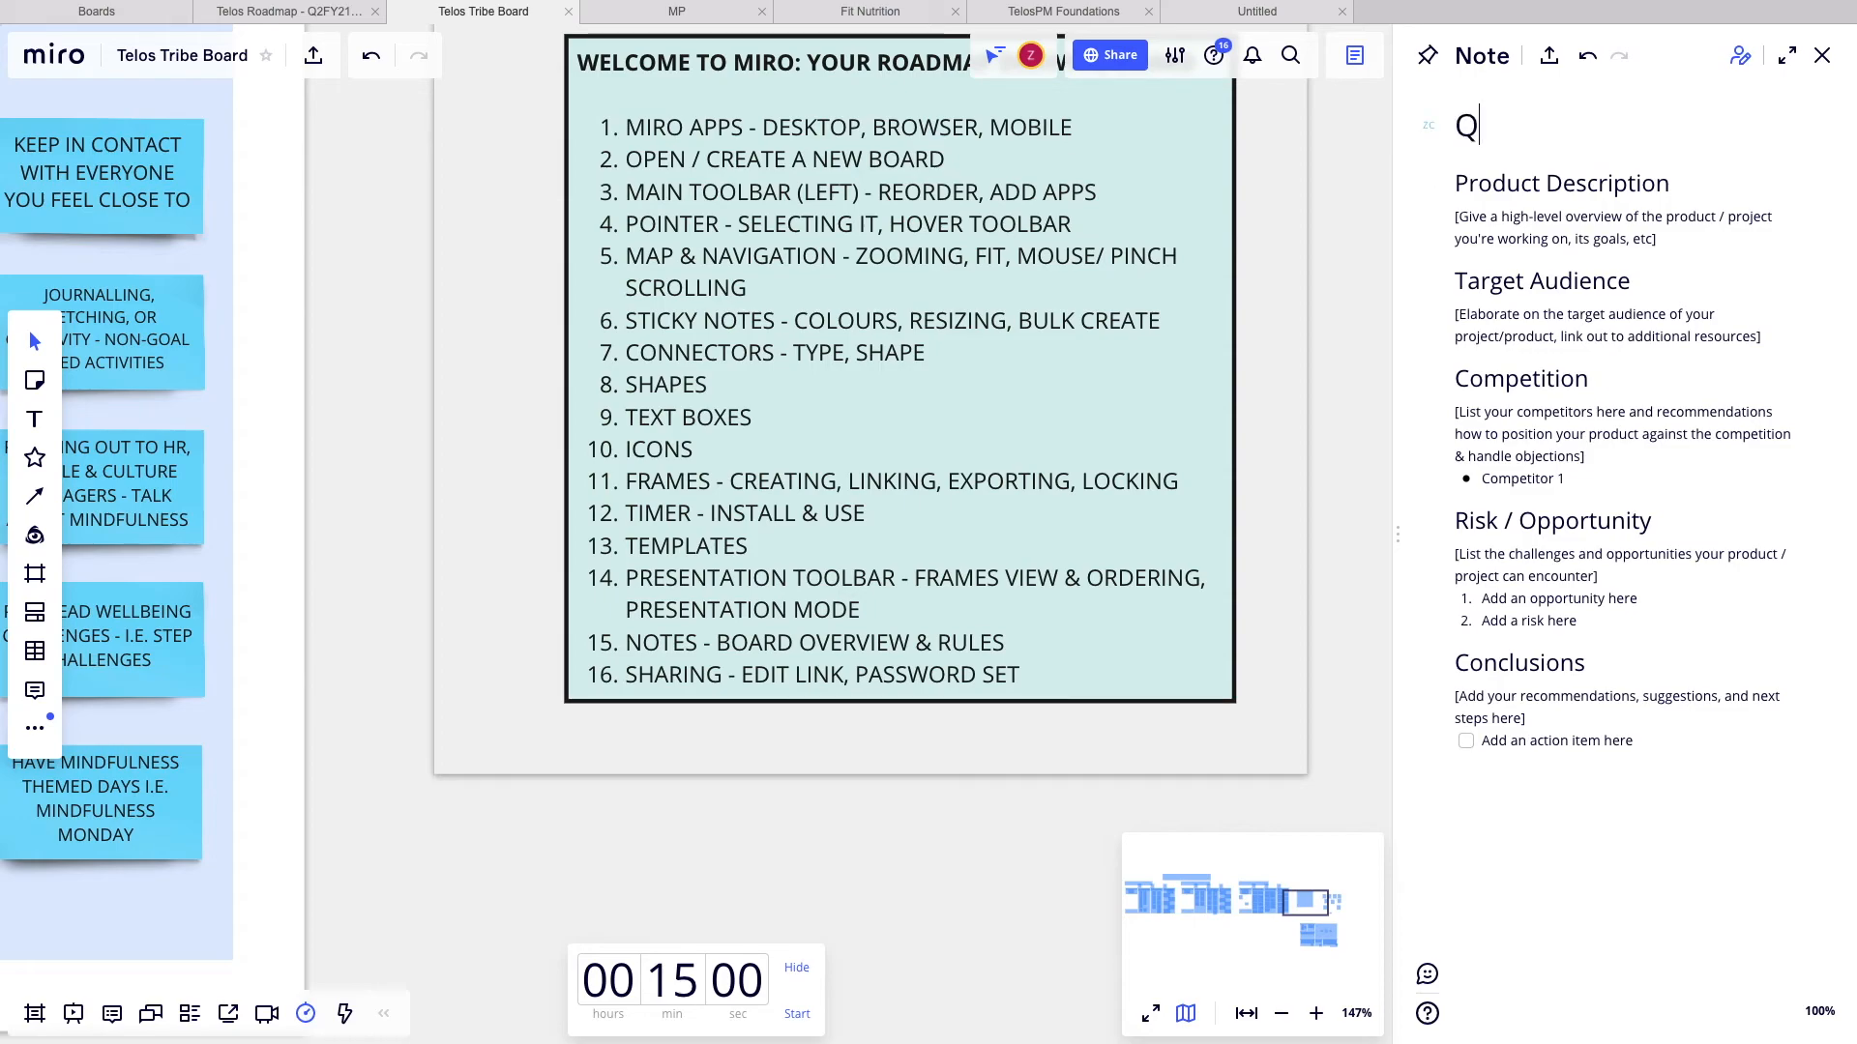
text(2 ROADMAP)
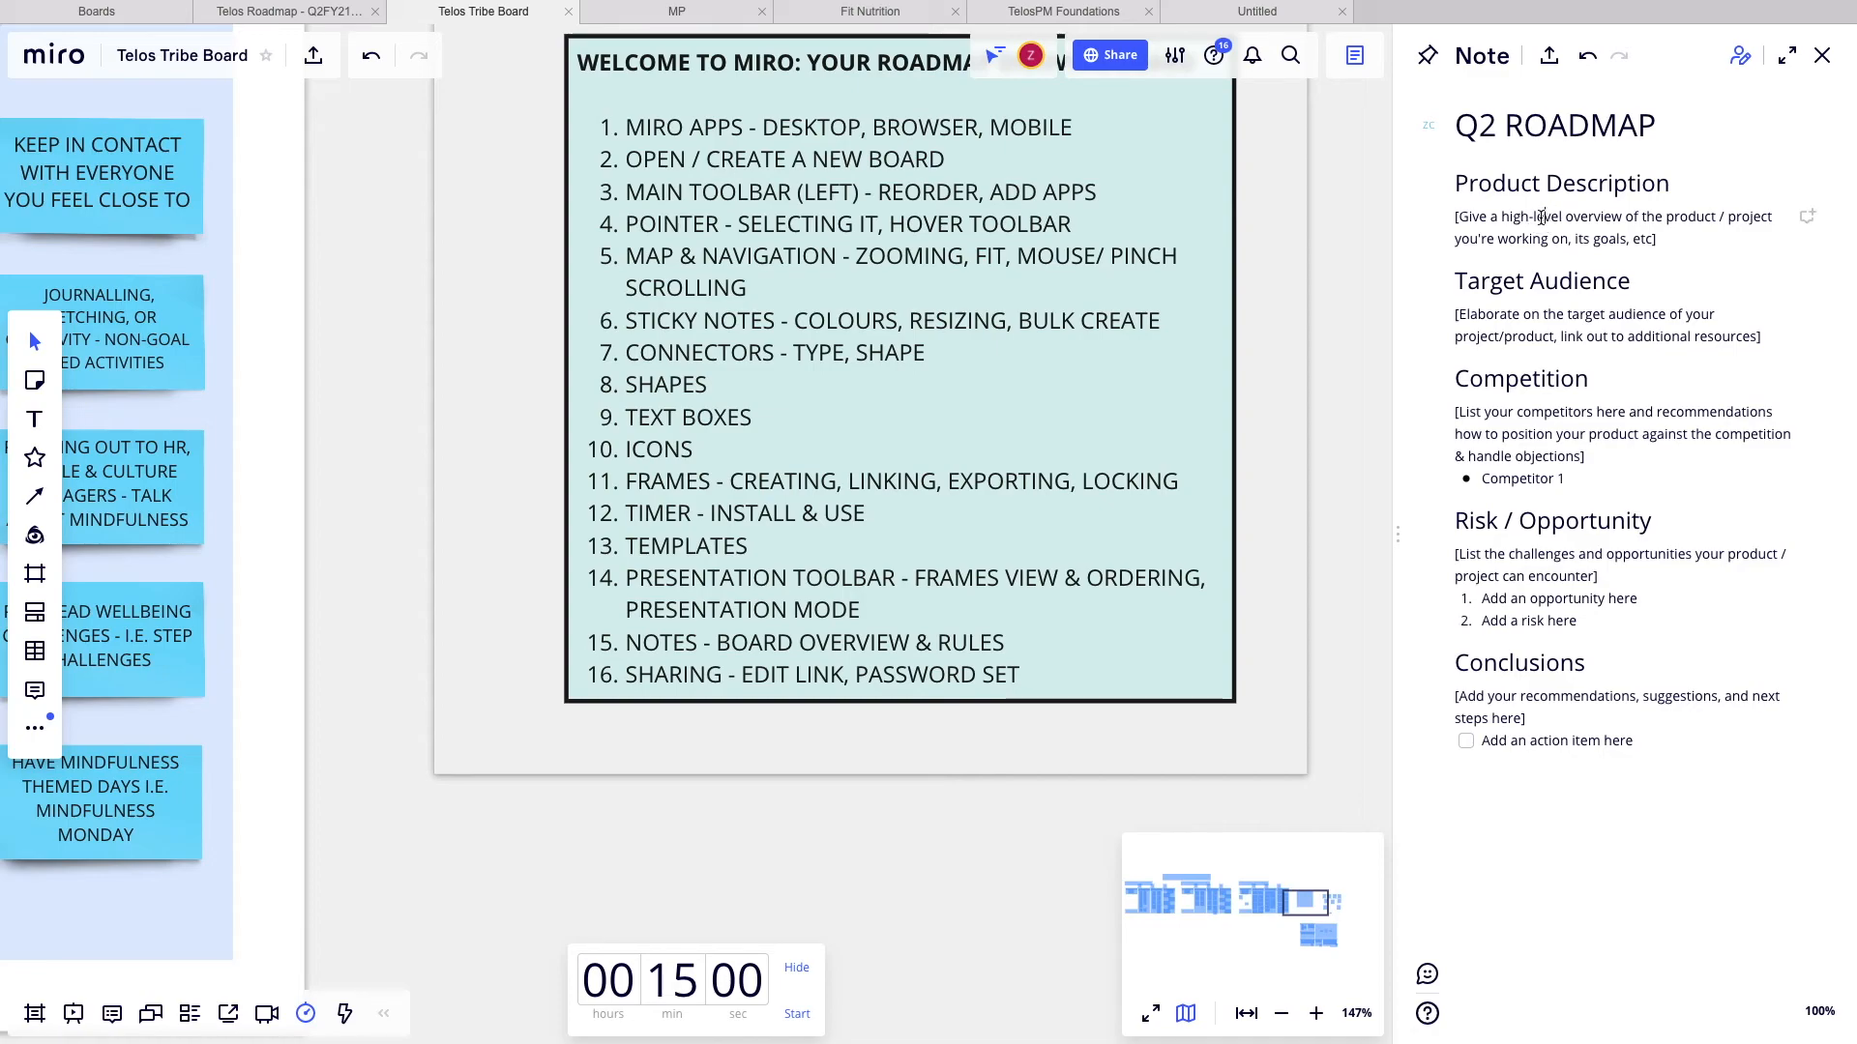
- Change the word "Product" in the note's "Product Description" heading to "PRESENTATIONS"
drag(1540, 186, 1472, 190)
text(RESEN)
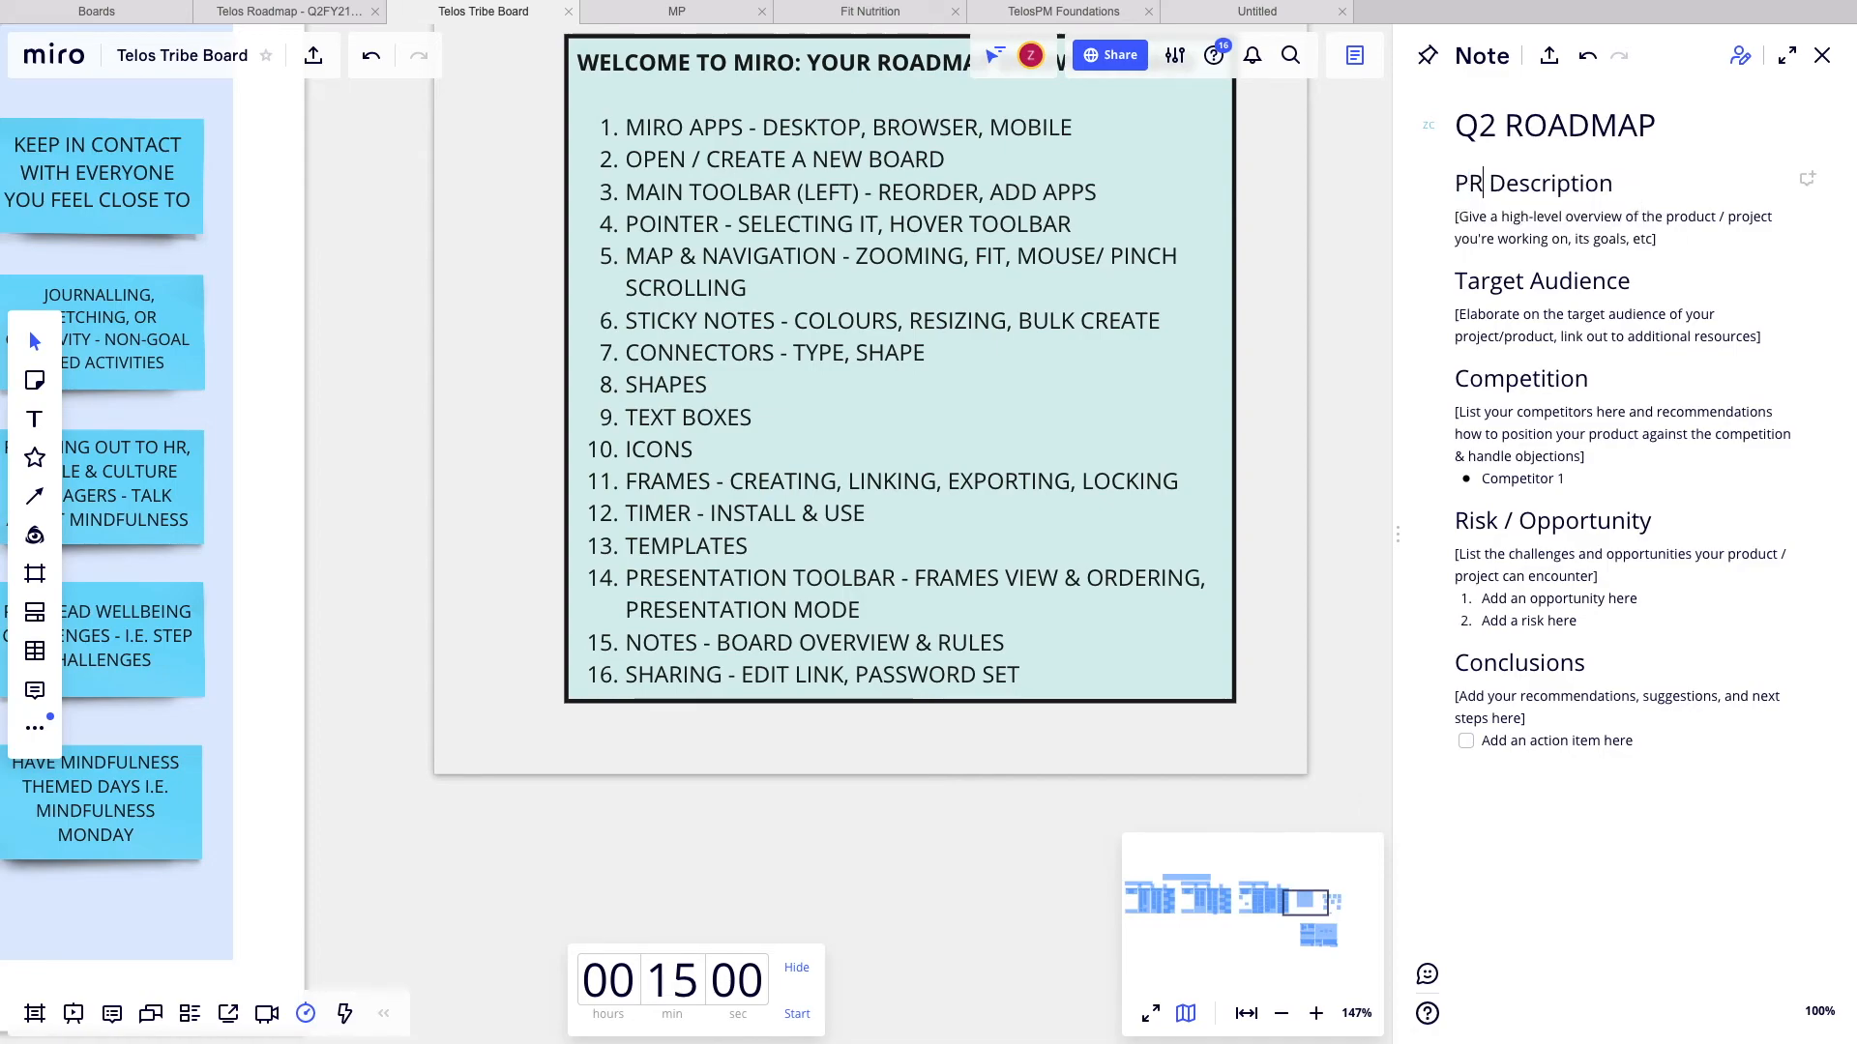
text(TATIONS)
click(1485, 218)
- Look over the note's remaining editable sections, from Target Audience and Competition to the action item and Conclusions
double_click(1488, 285)
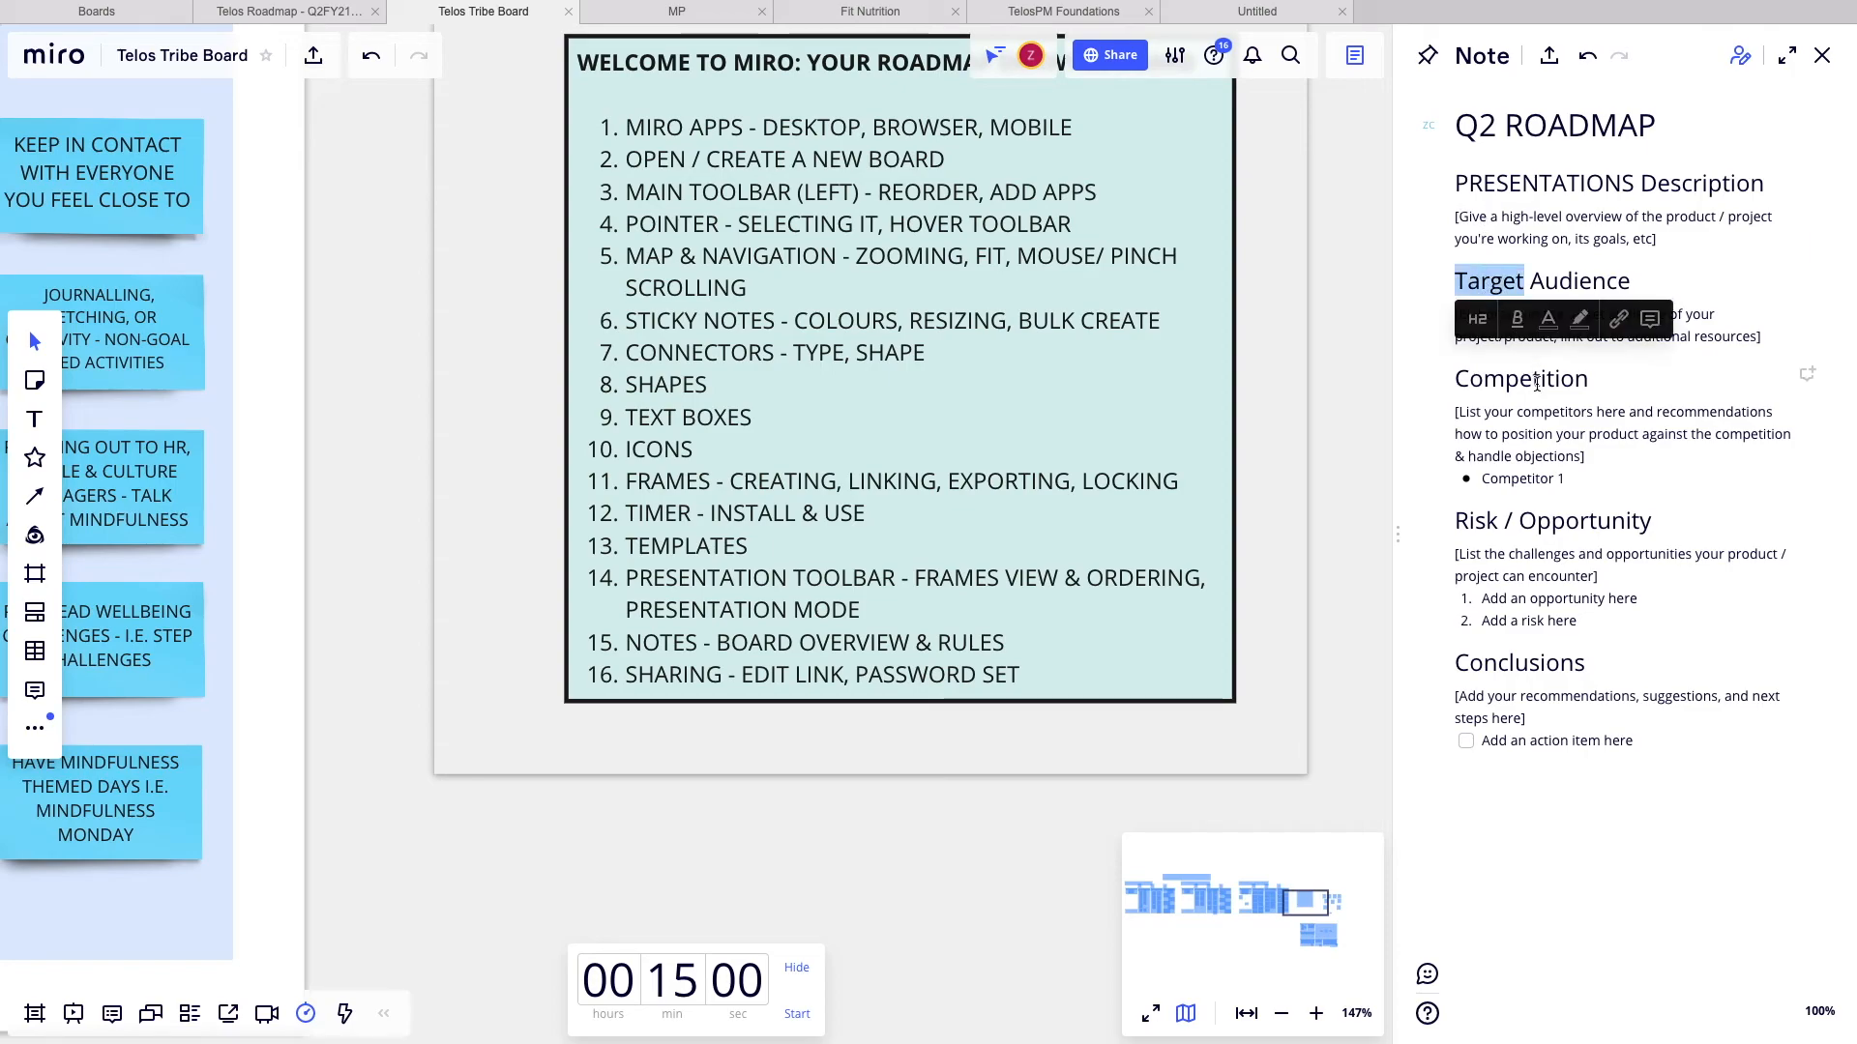
drag(1595, 432, 1601, 431)
click(1526, 737)
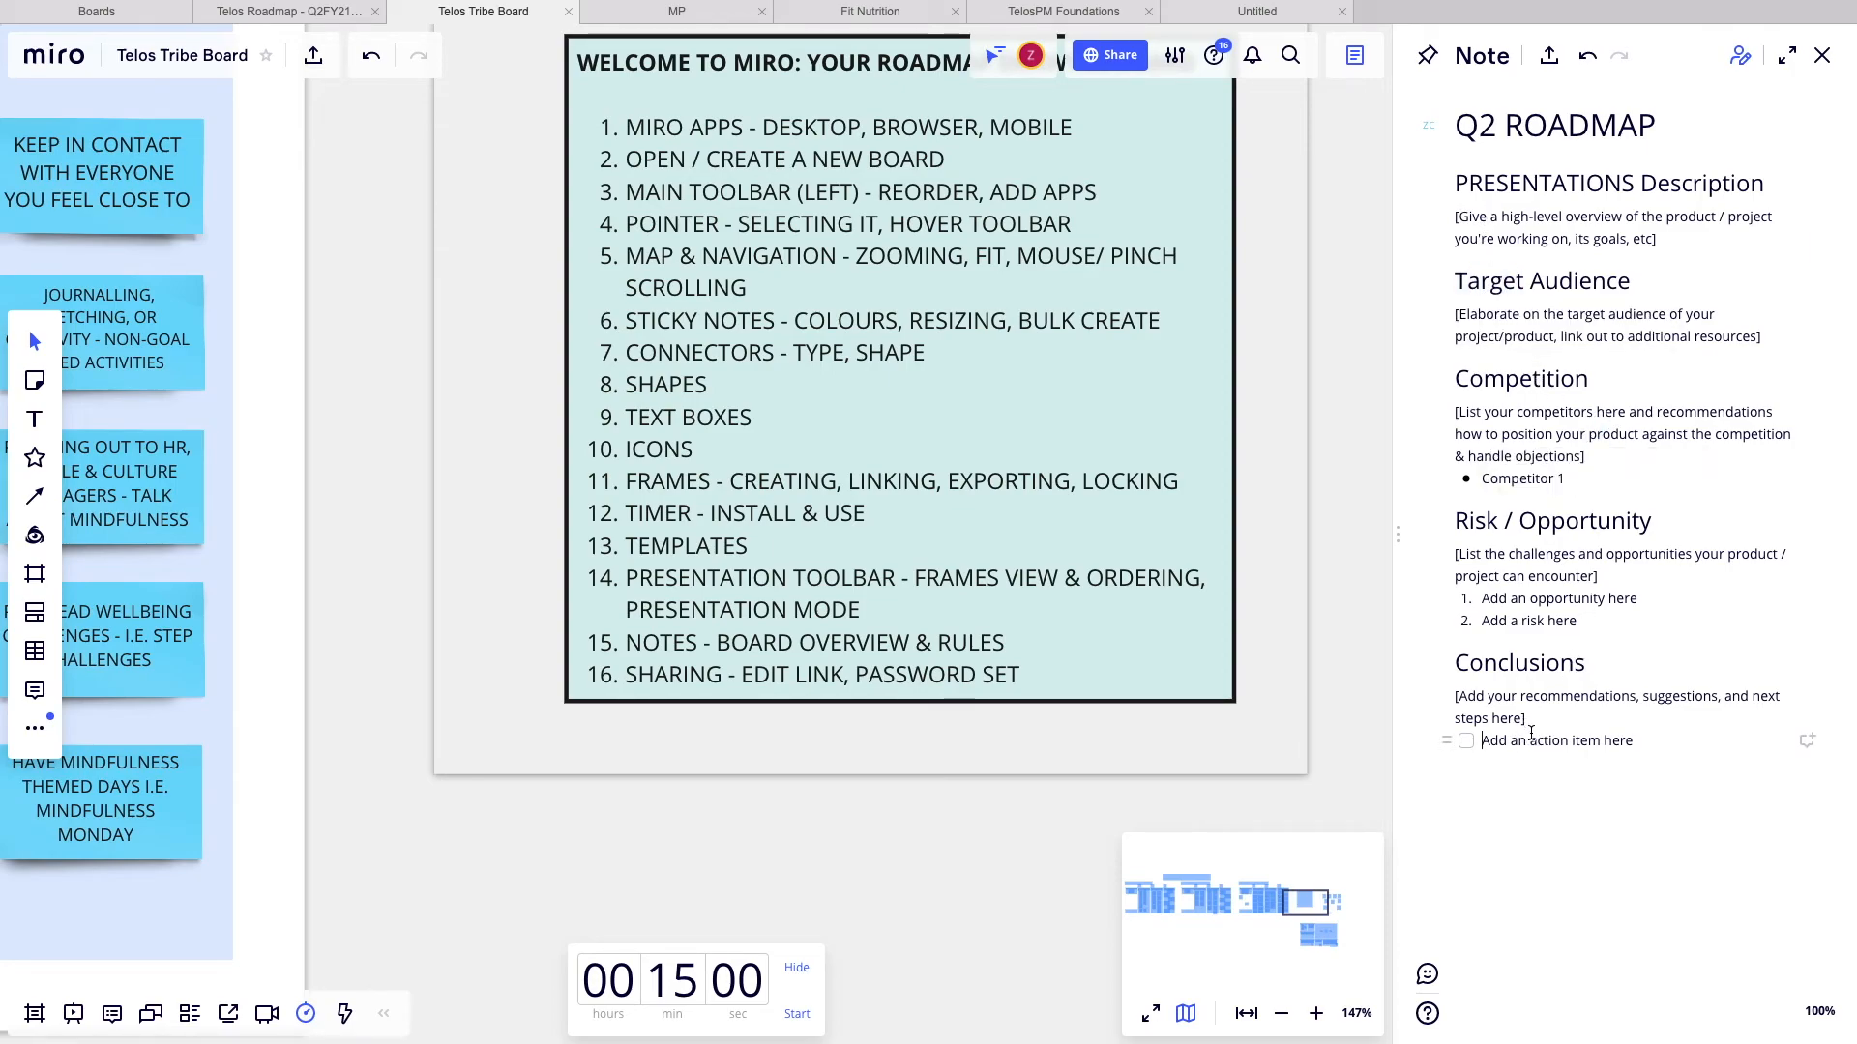
double_click(1496, 657)
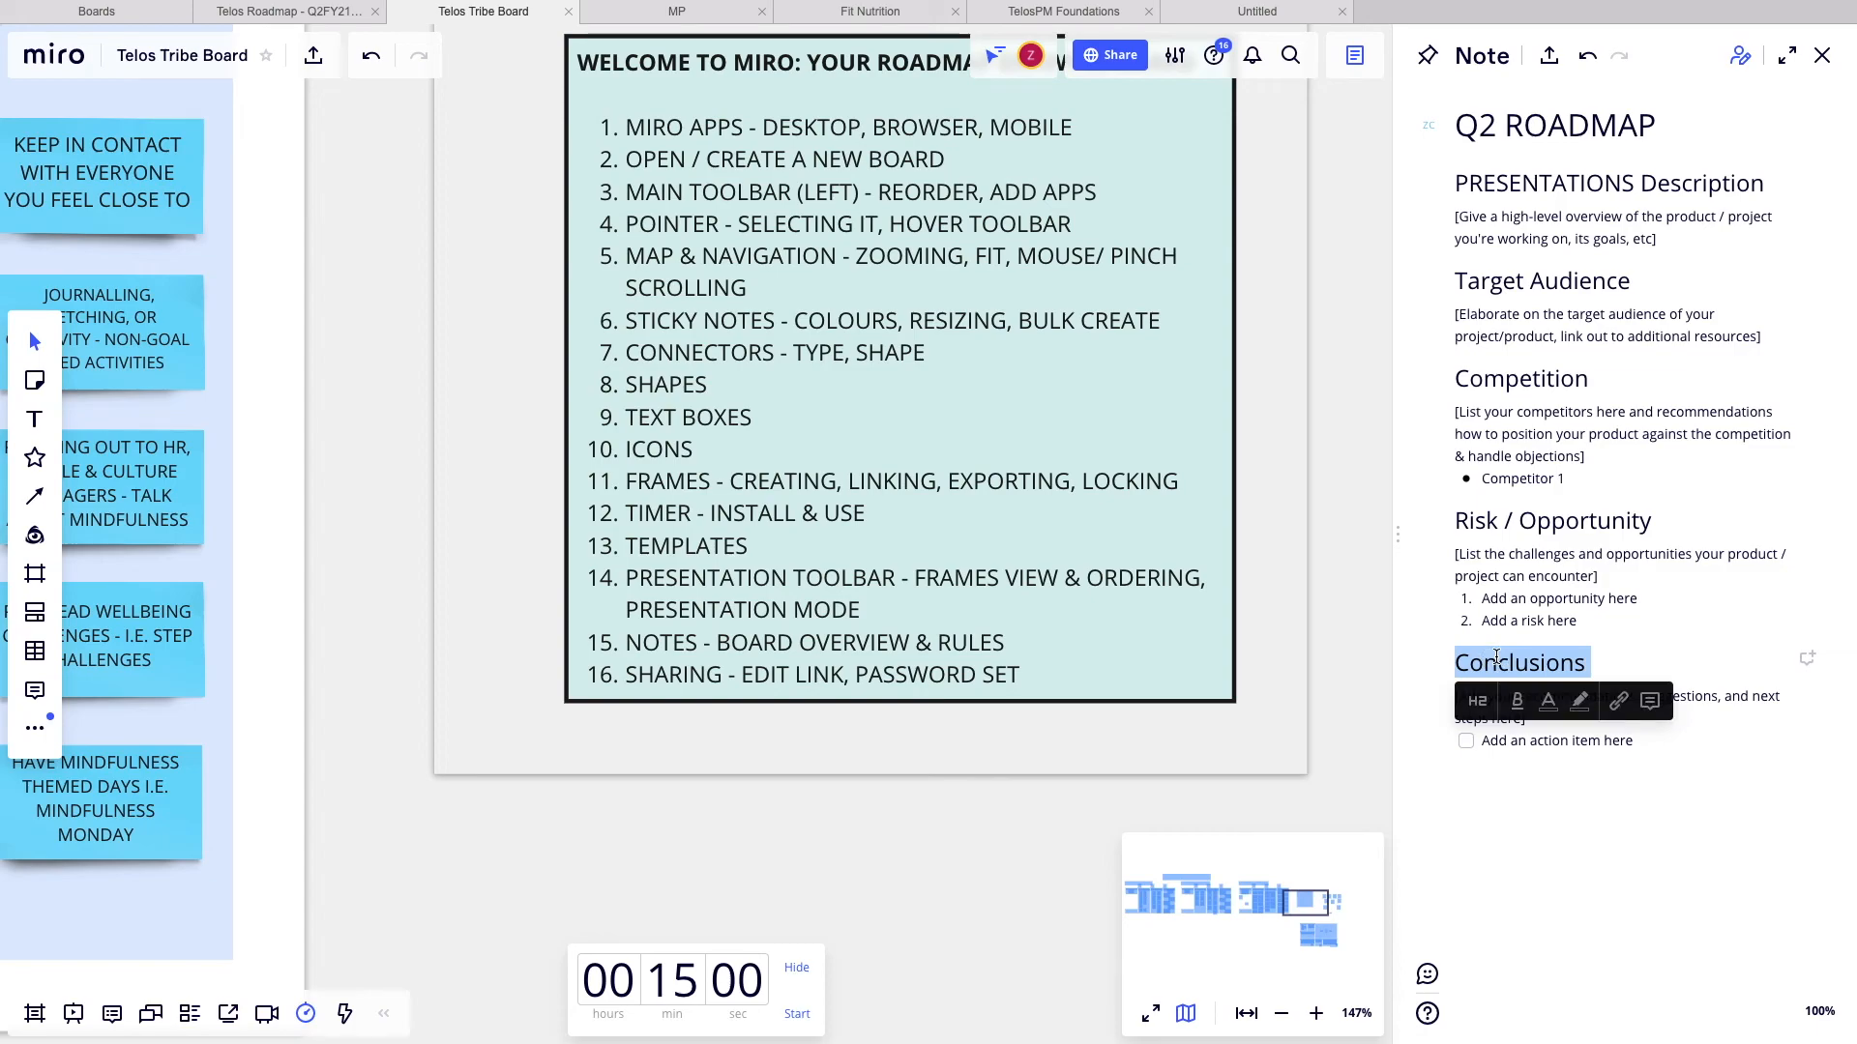
- Replace the note's "Conclusions" heading with "ACTIONS"
key(BackSpace)
key(ctrl+z)
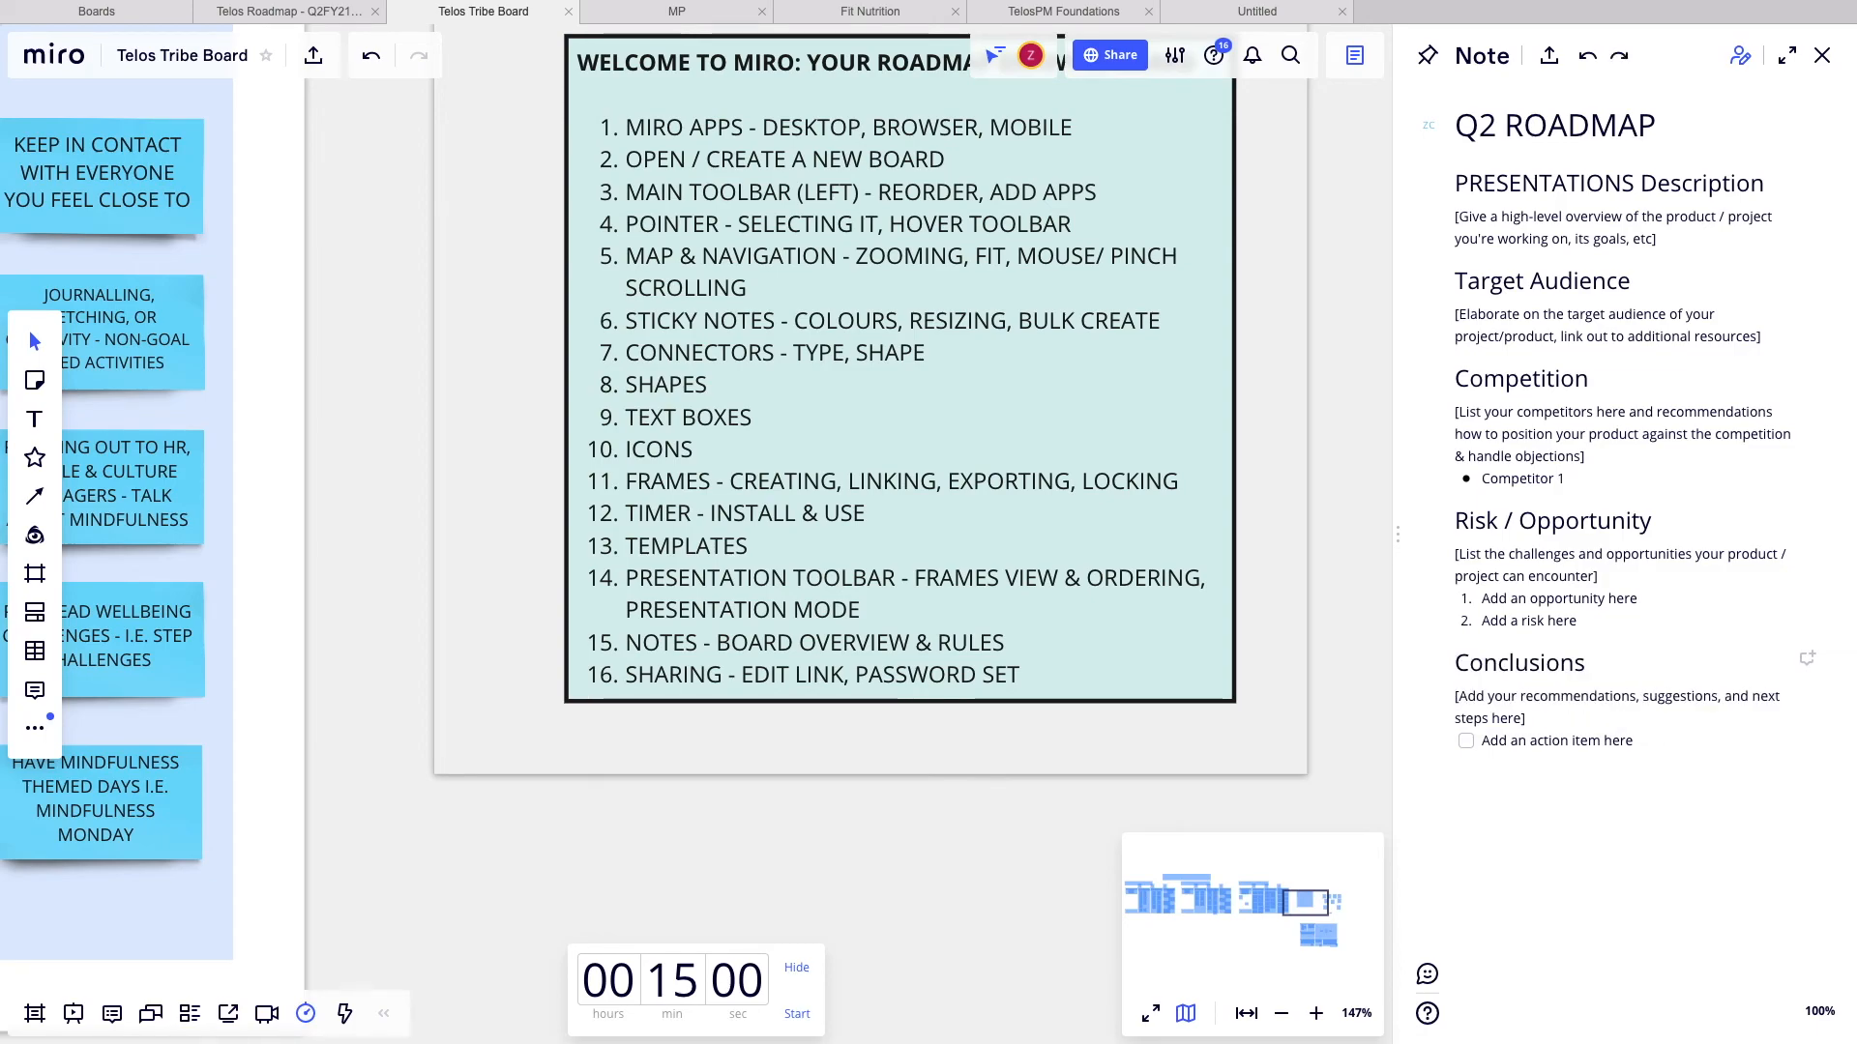
double_click(1511, 662)
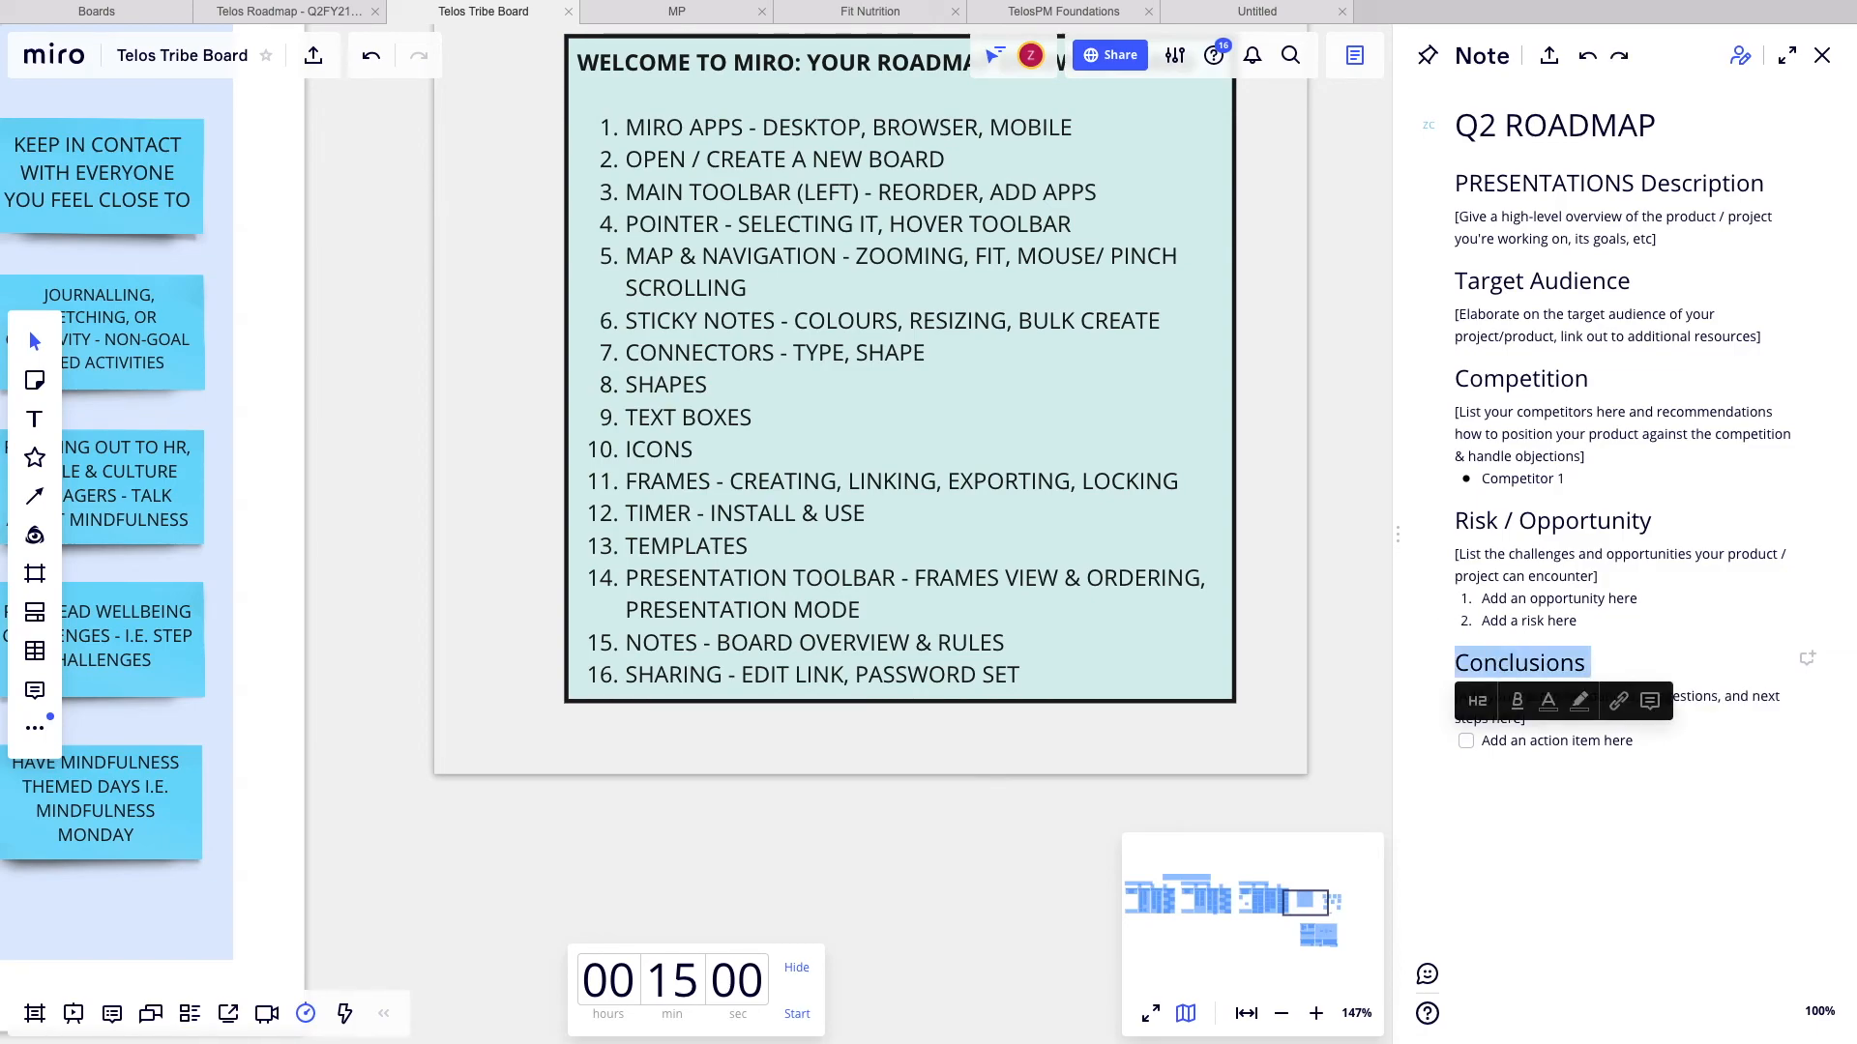
key(BackSpace)
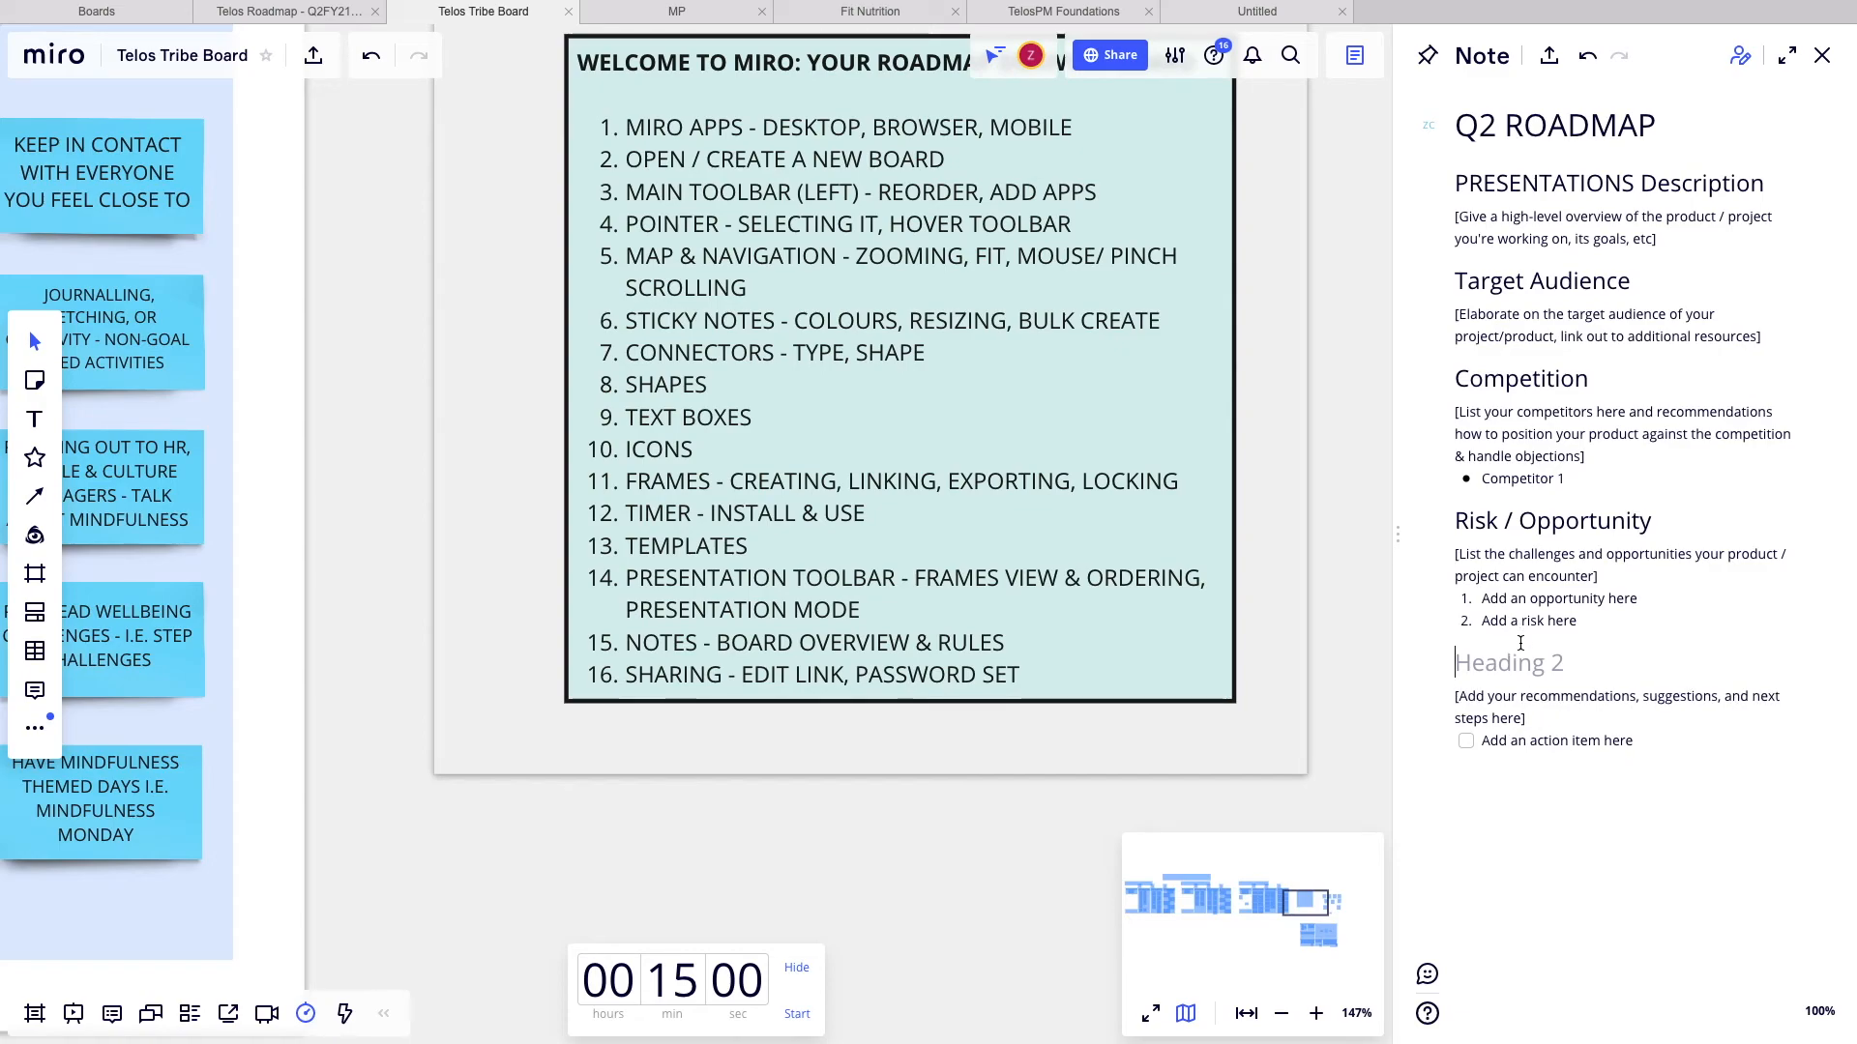
text(ACTIONS)
- Add a to-do item "WORKSHOP" below the existing action item in the note, and close the note
click(1646, 743)
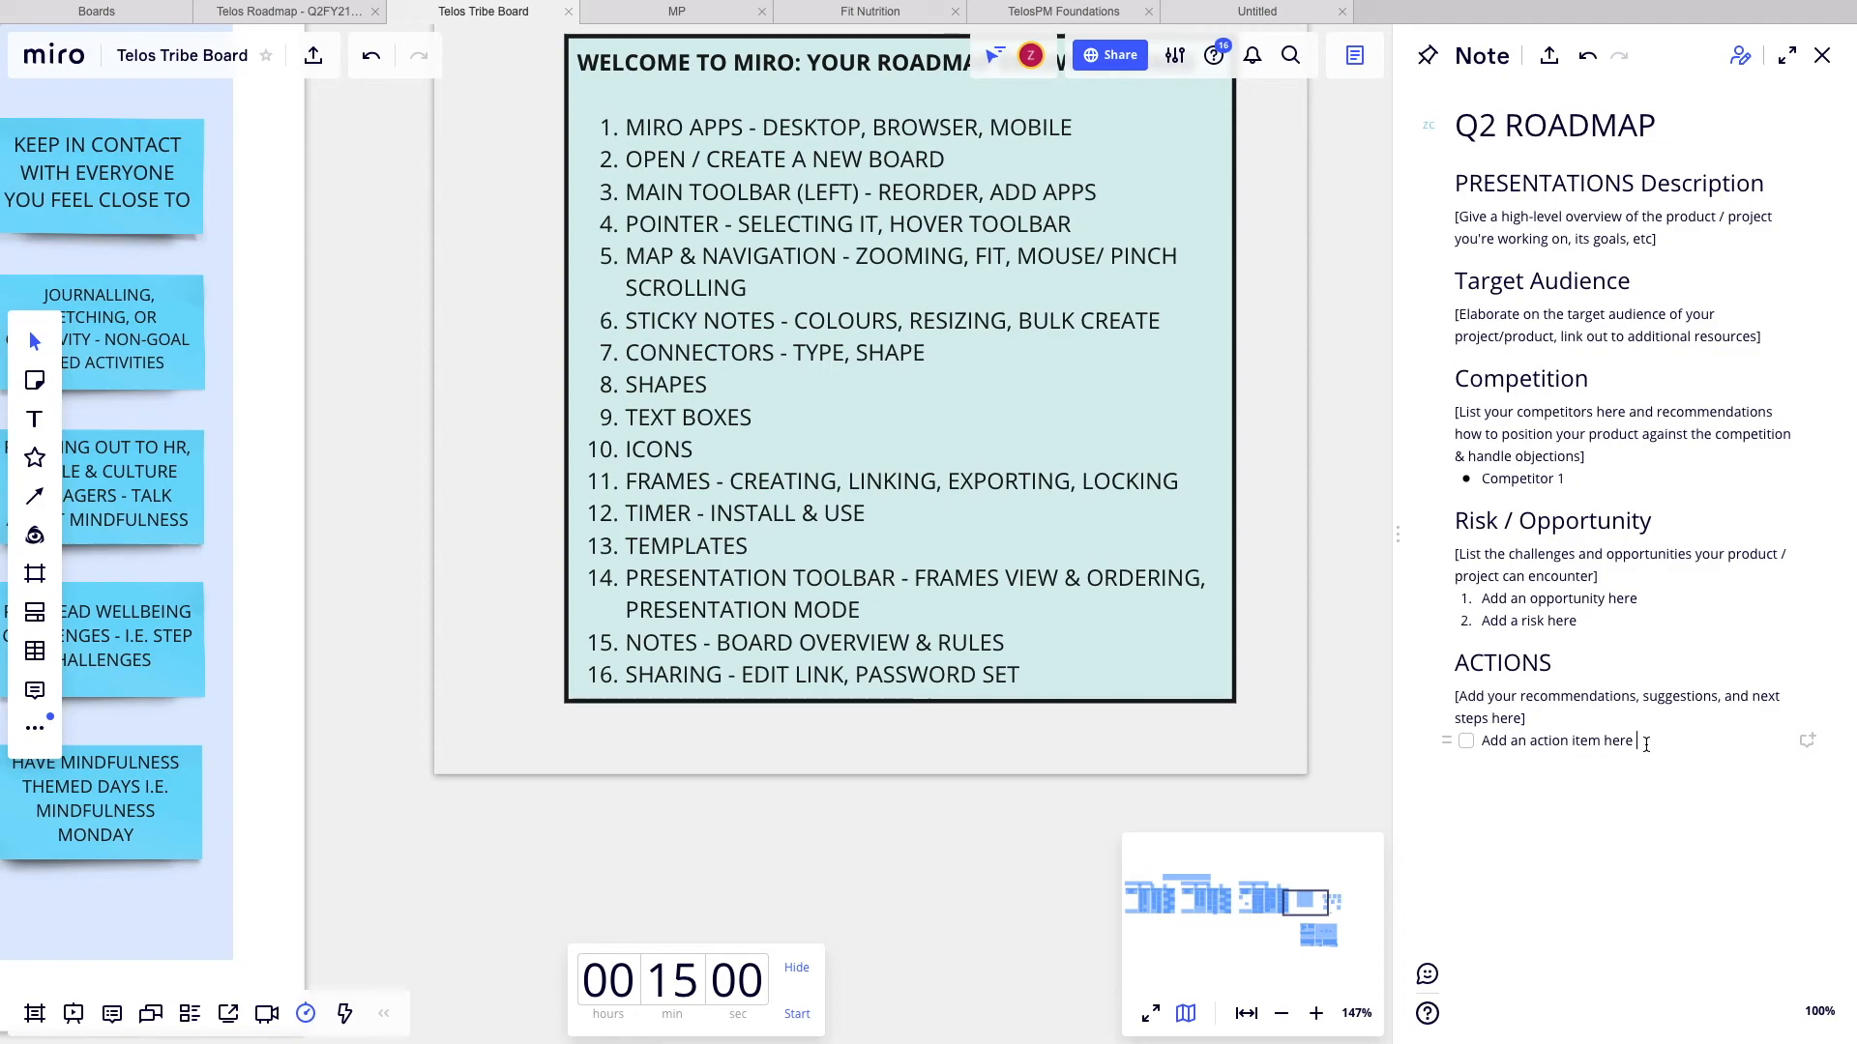
click(1656, 741)
key(Return)
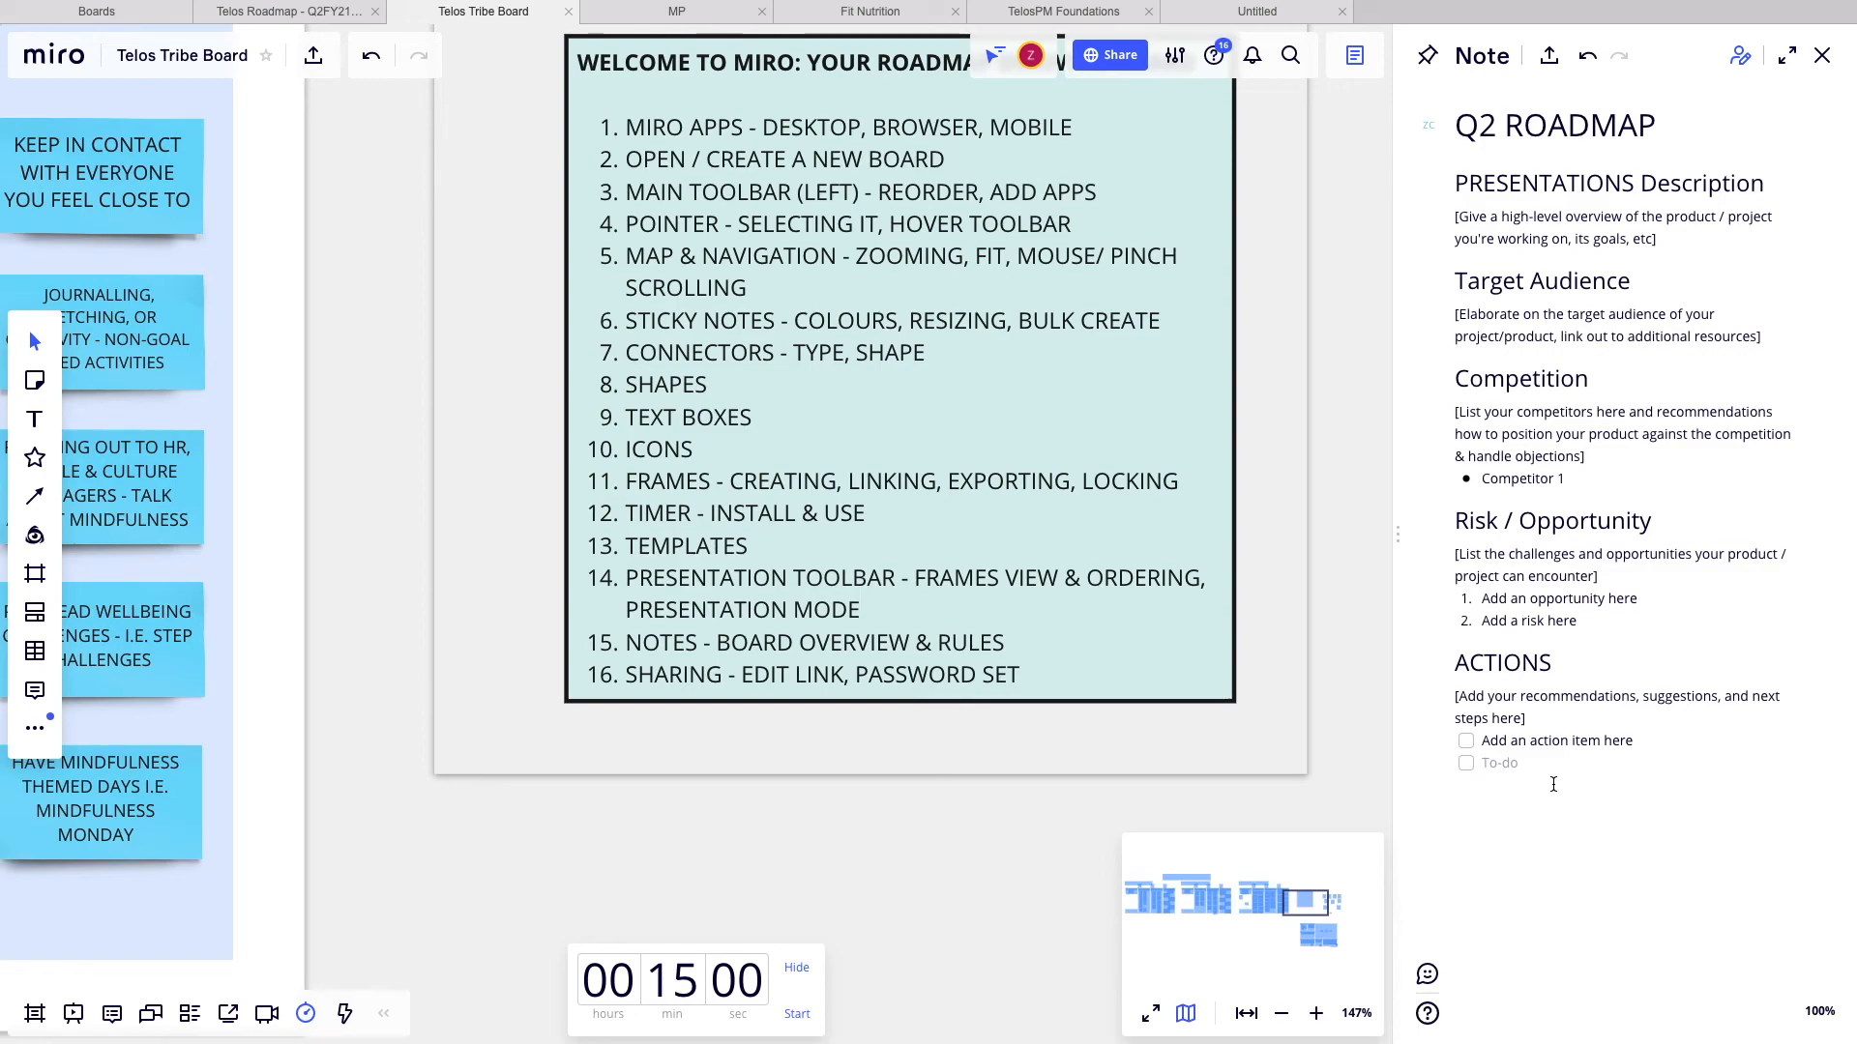
text(WORKSHP)
text(P)
key(BackSpace)
key(BackSpace)
scroll(1209, 391, up, 2)
scroll(1209, 390, right, 1)
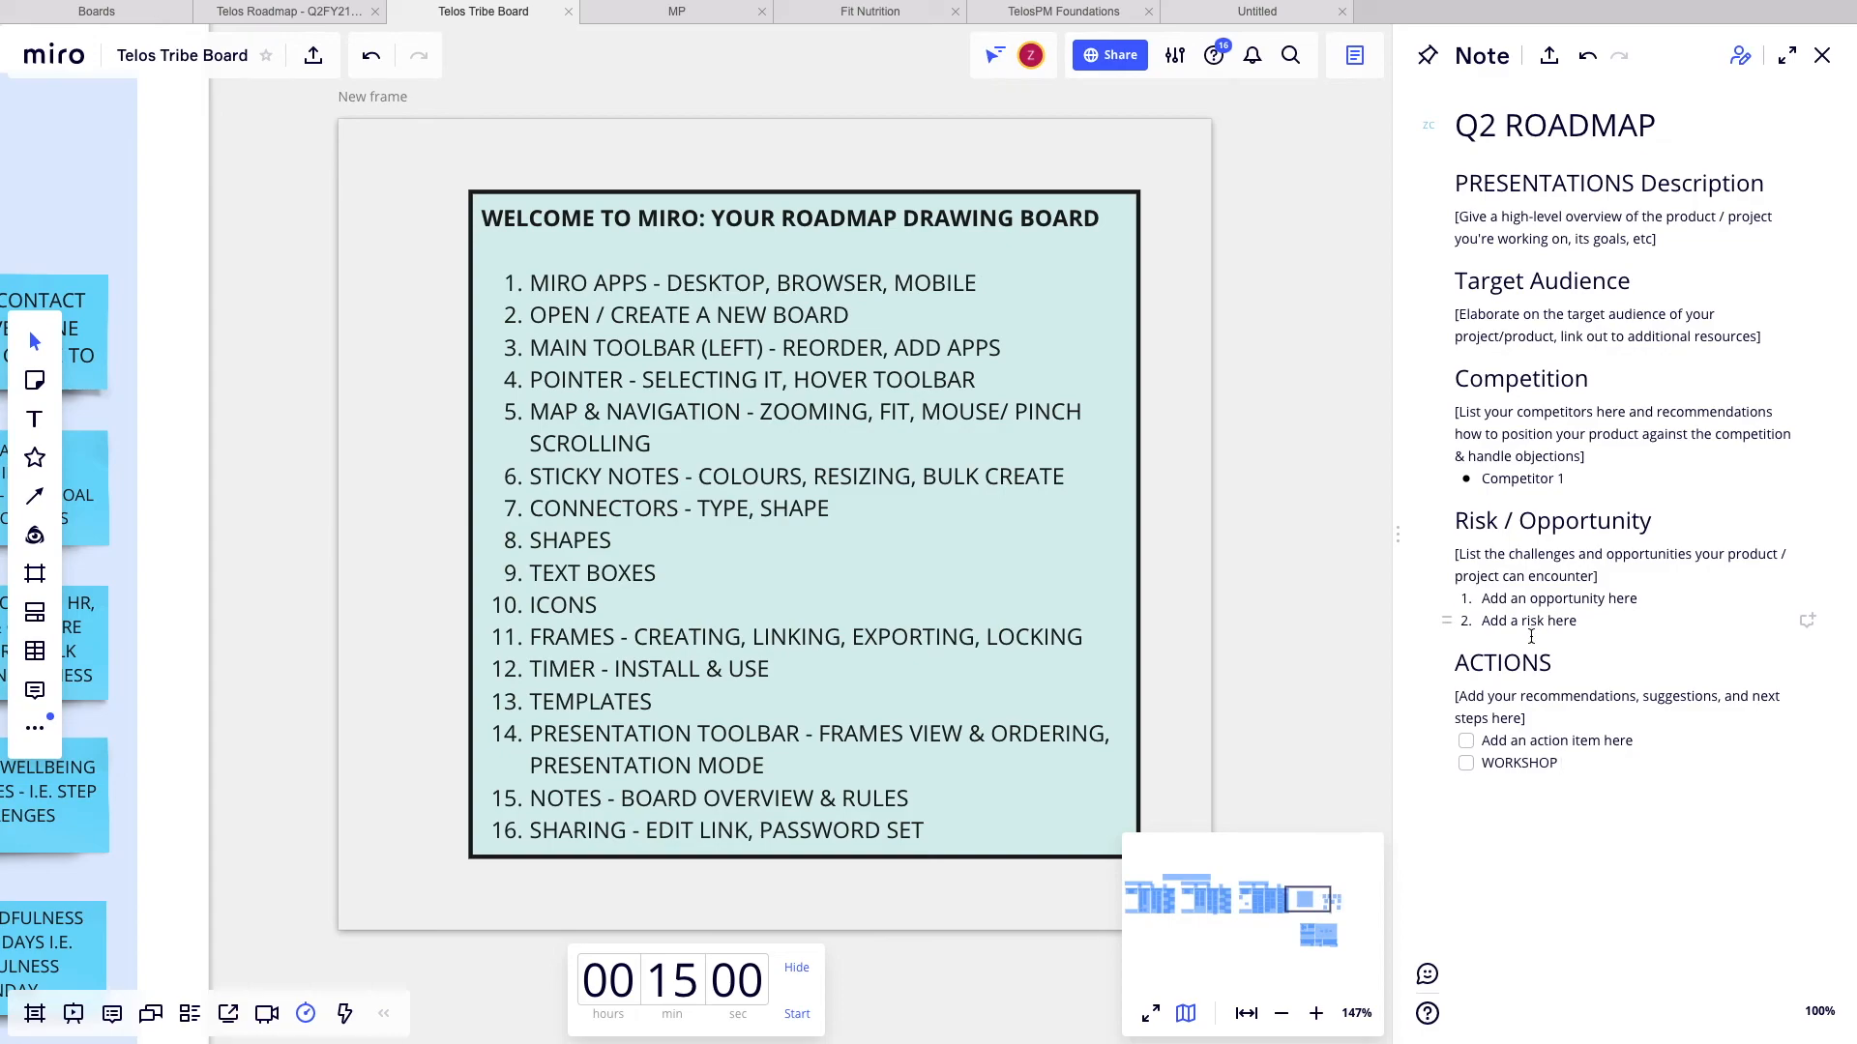
scroll(1242, 647, down, 2)
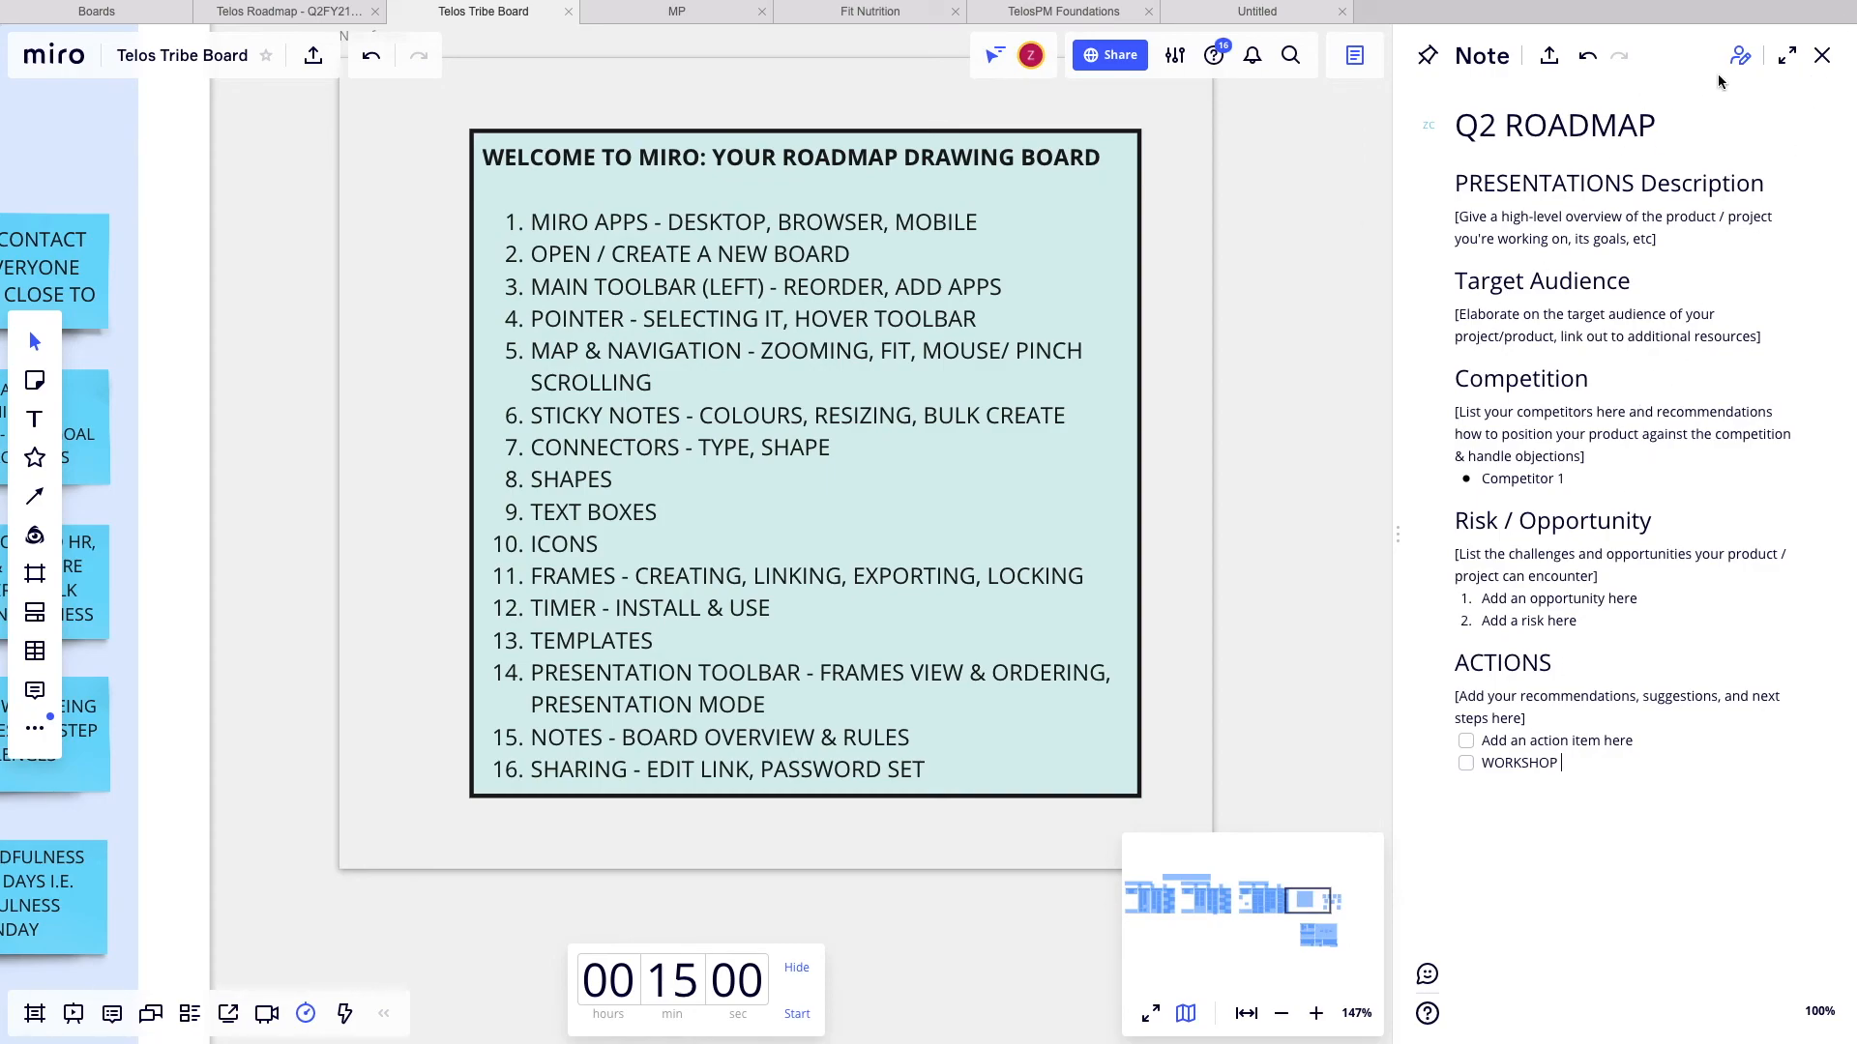
click(1820, 58)
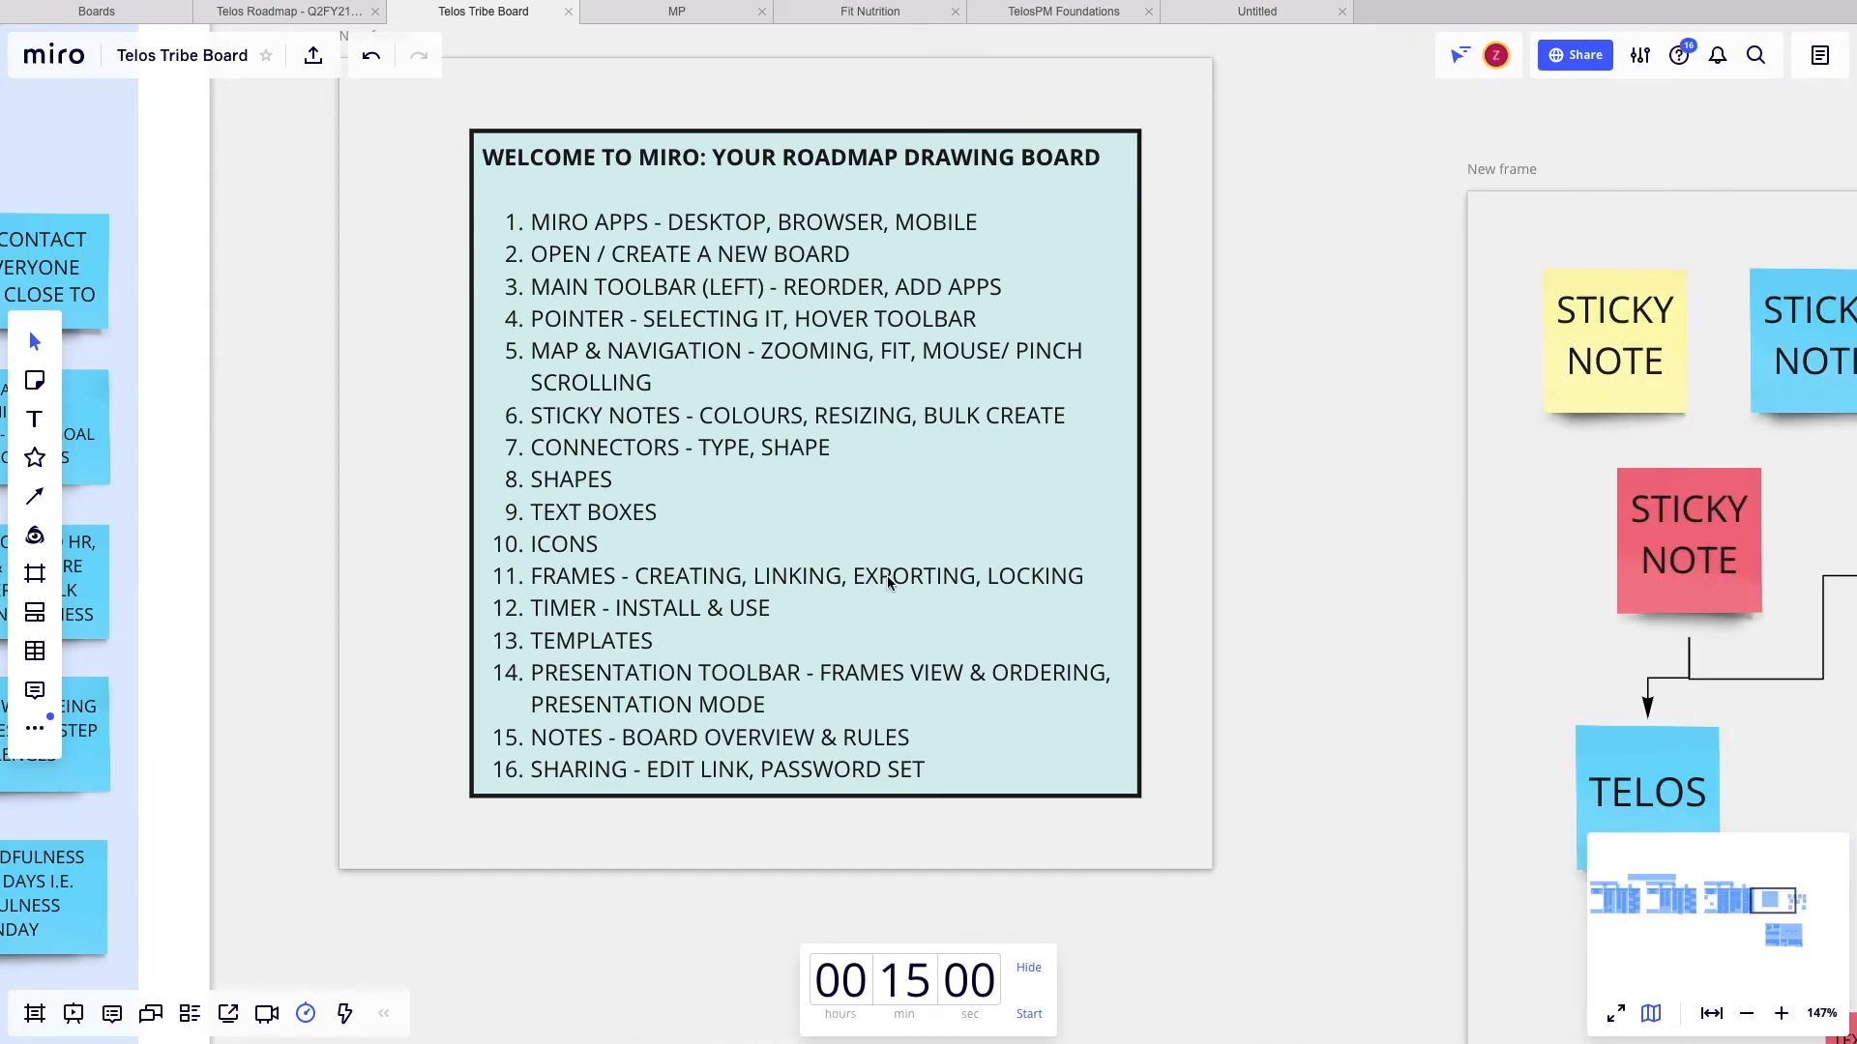
scroll(886, 620, down, 2)
scroll(885, 619, up, 4)
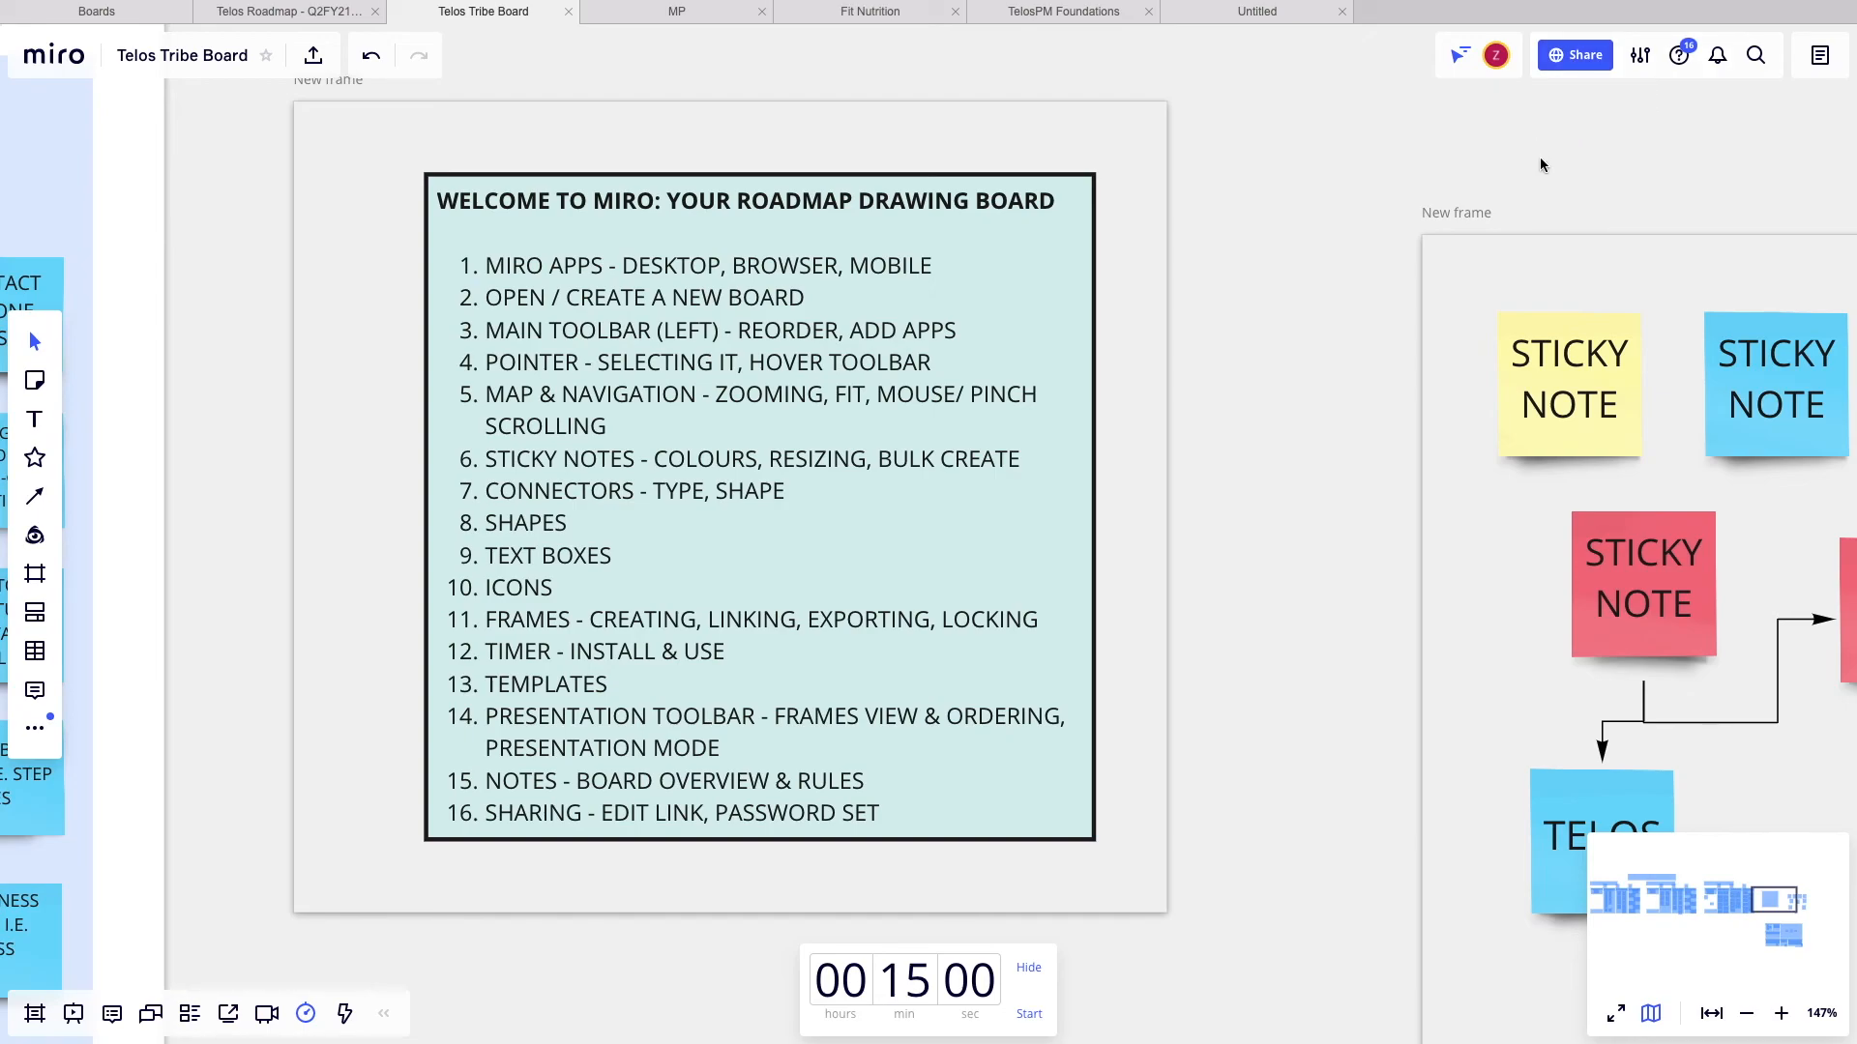
scroll(1547, 175, up, 1)
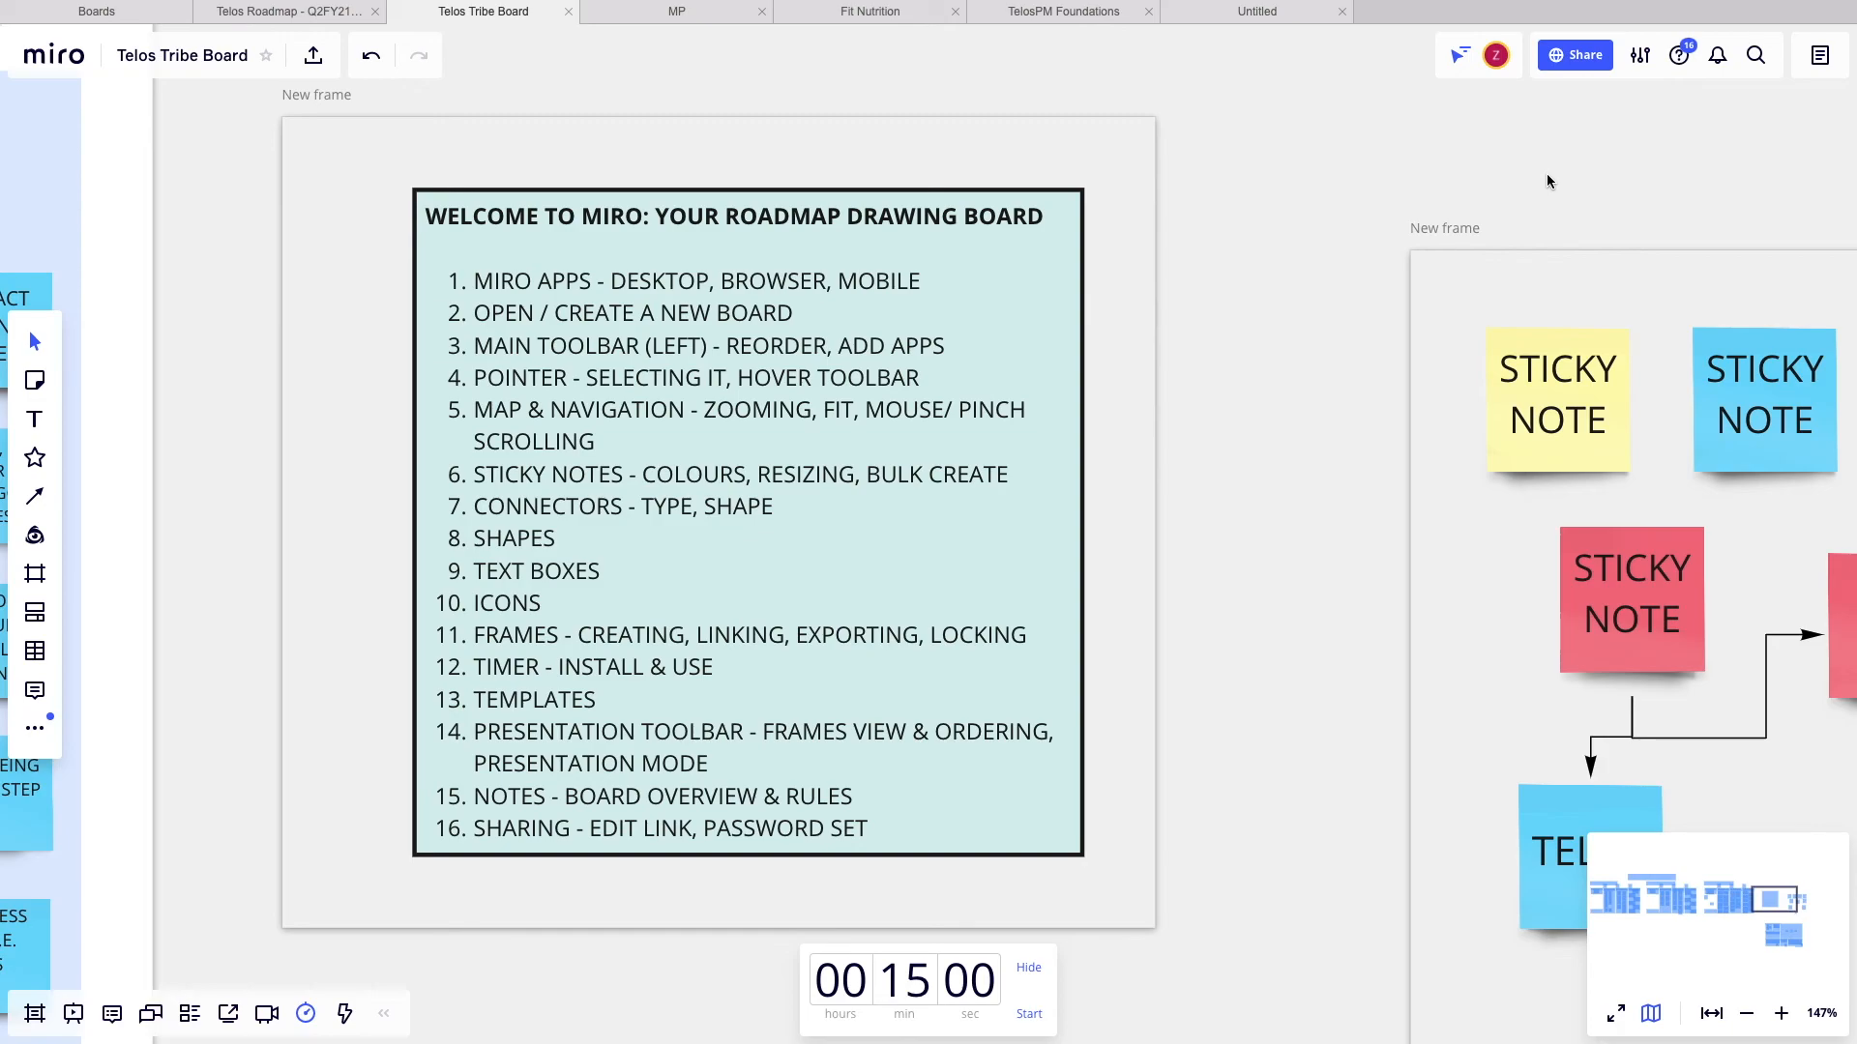
scroll(1547, 175, right, 1)
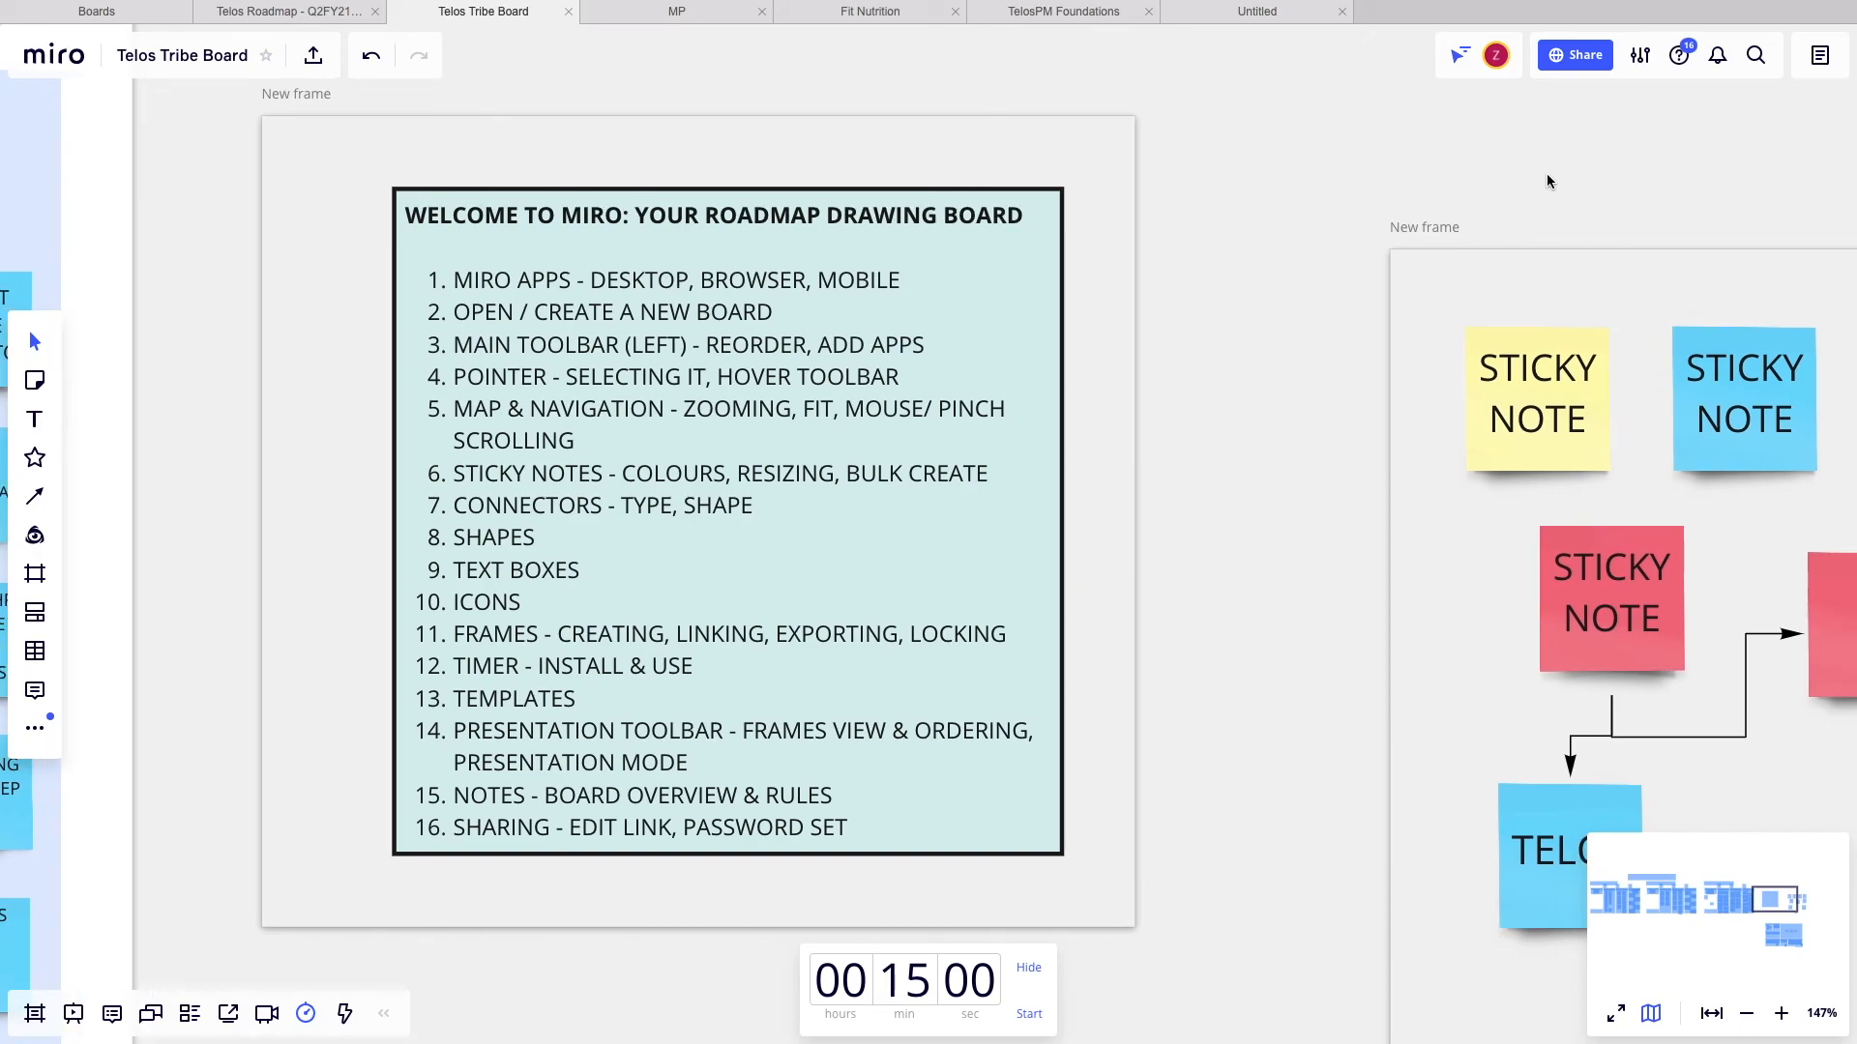
scroll(1547, 176, right, 1)
scroll(1547, 176, up, 1)
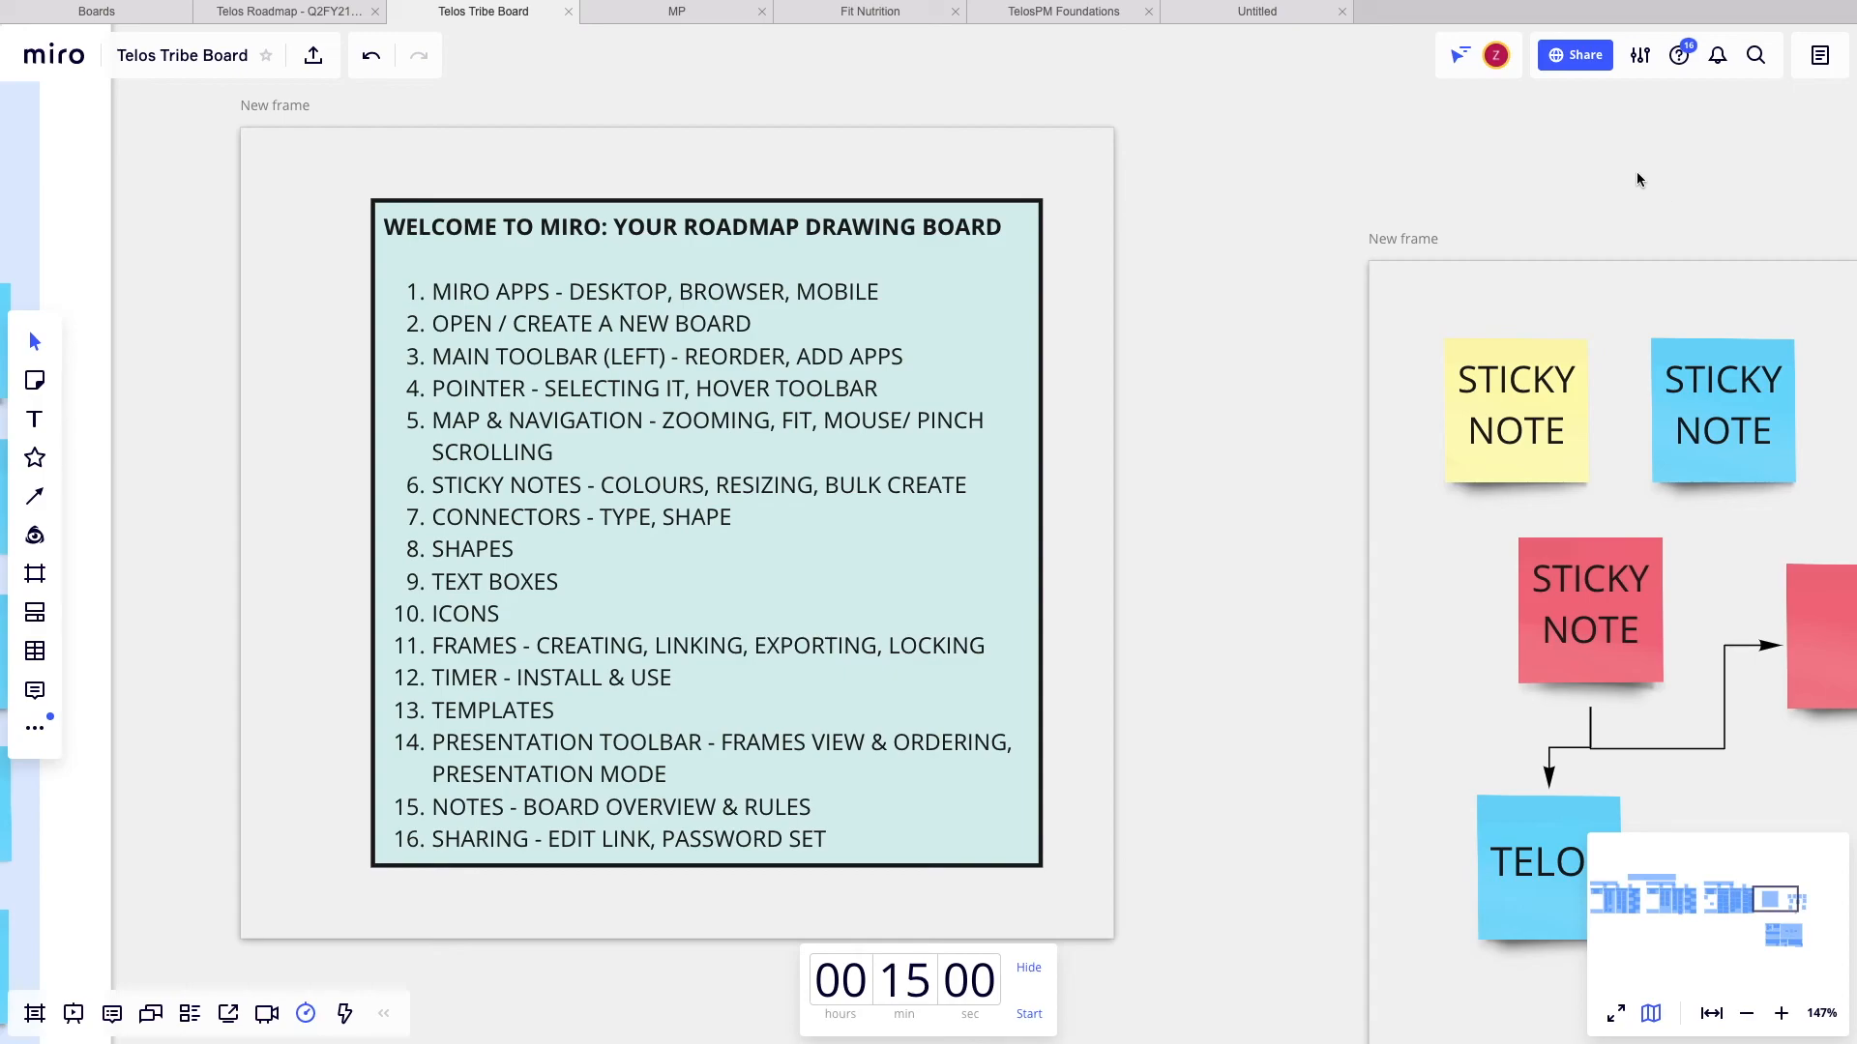
scroll(1583, 155, right, 1)
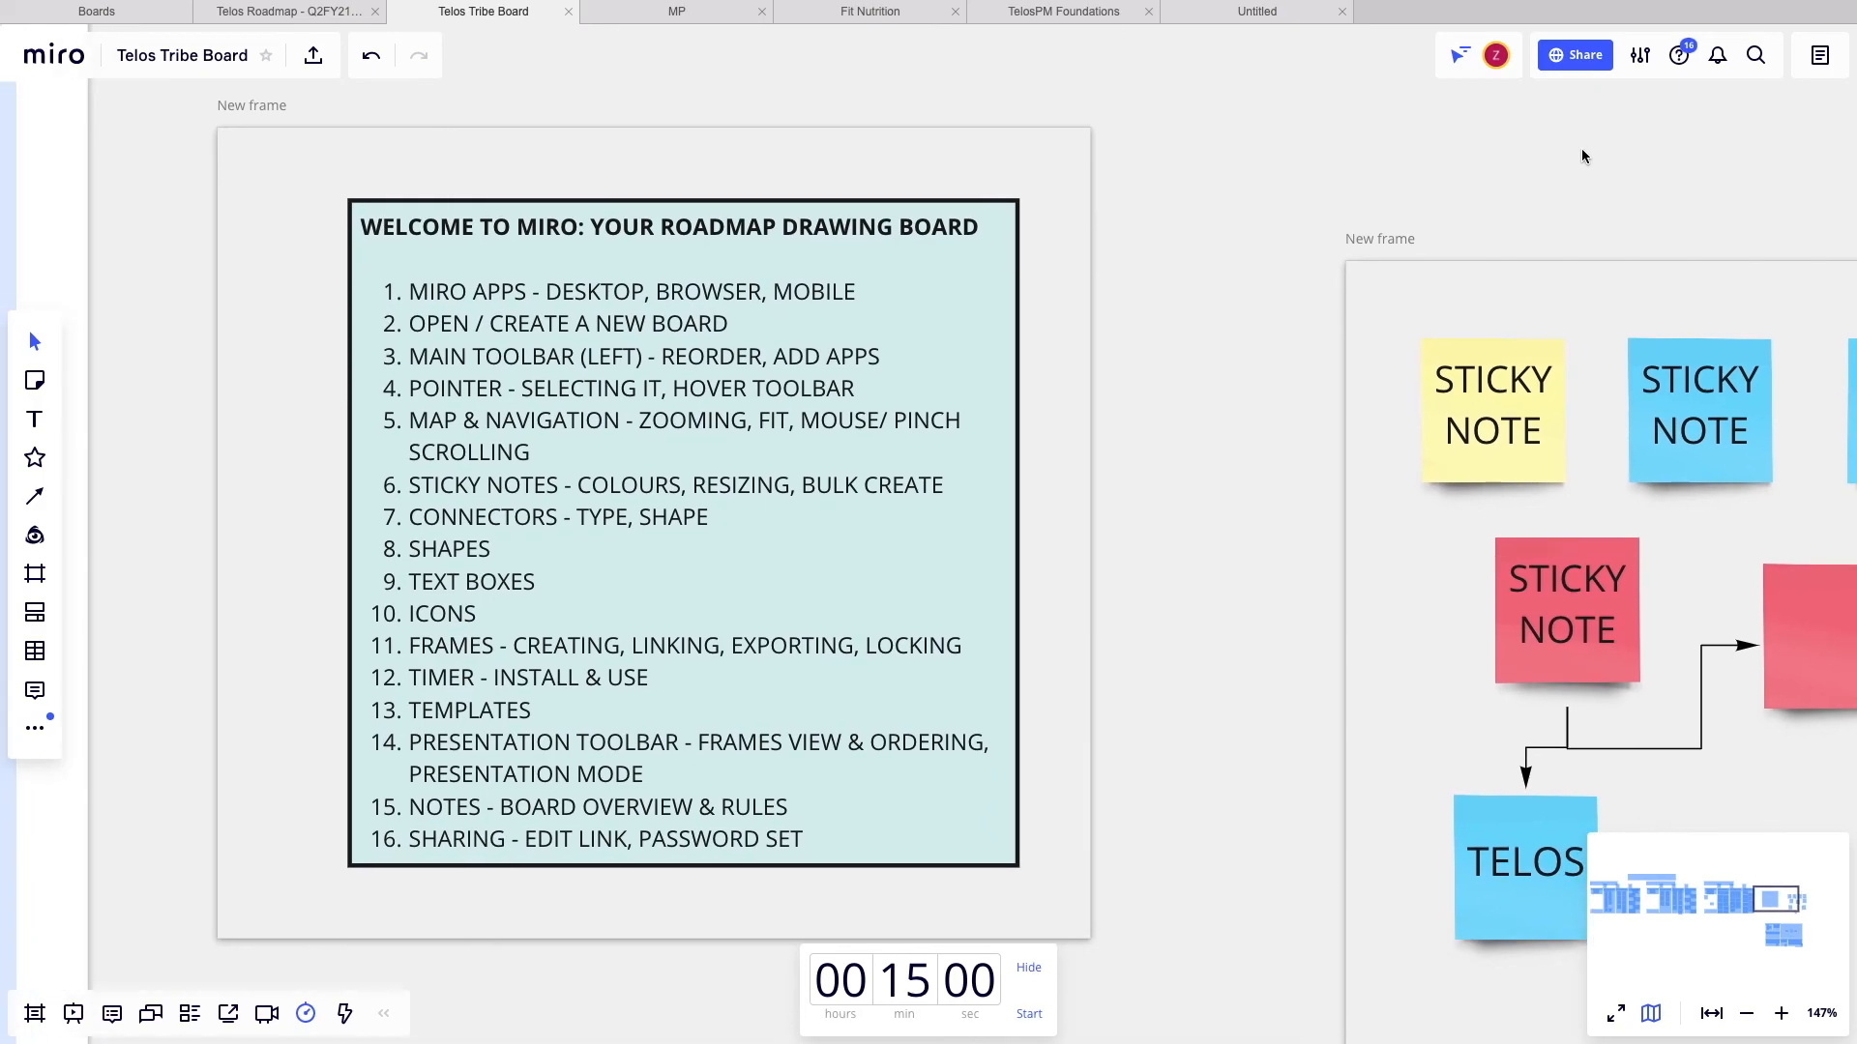
- Open the board's sharing options and set access for anyone with the link to "Can edit"
click(1574, 56)
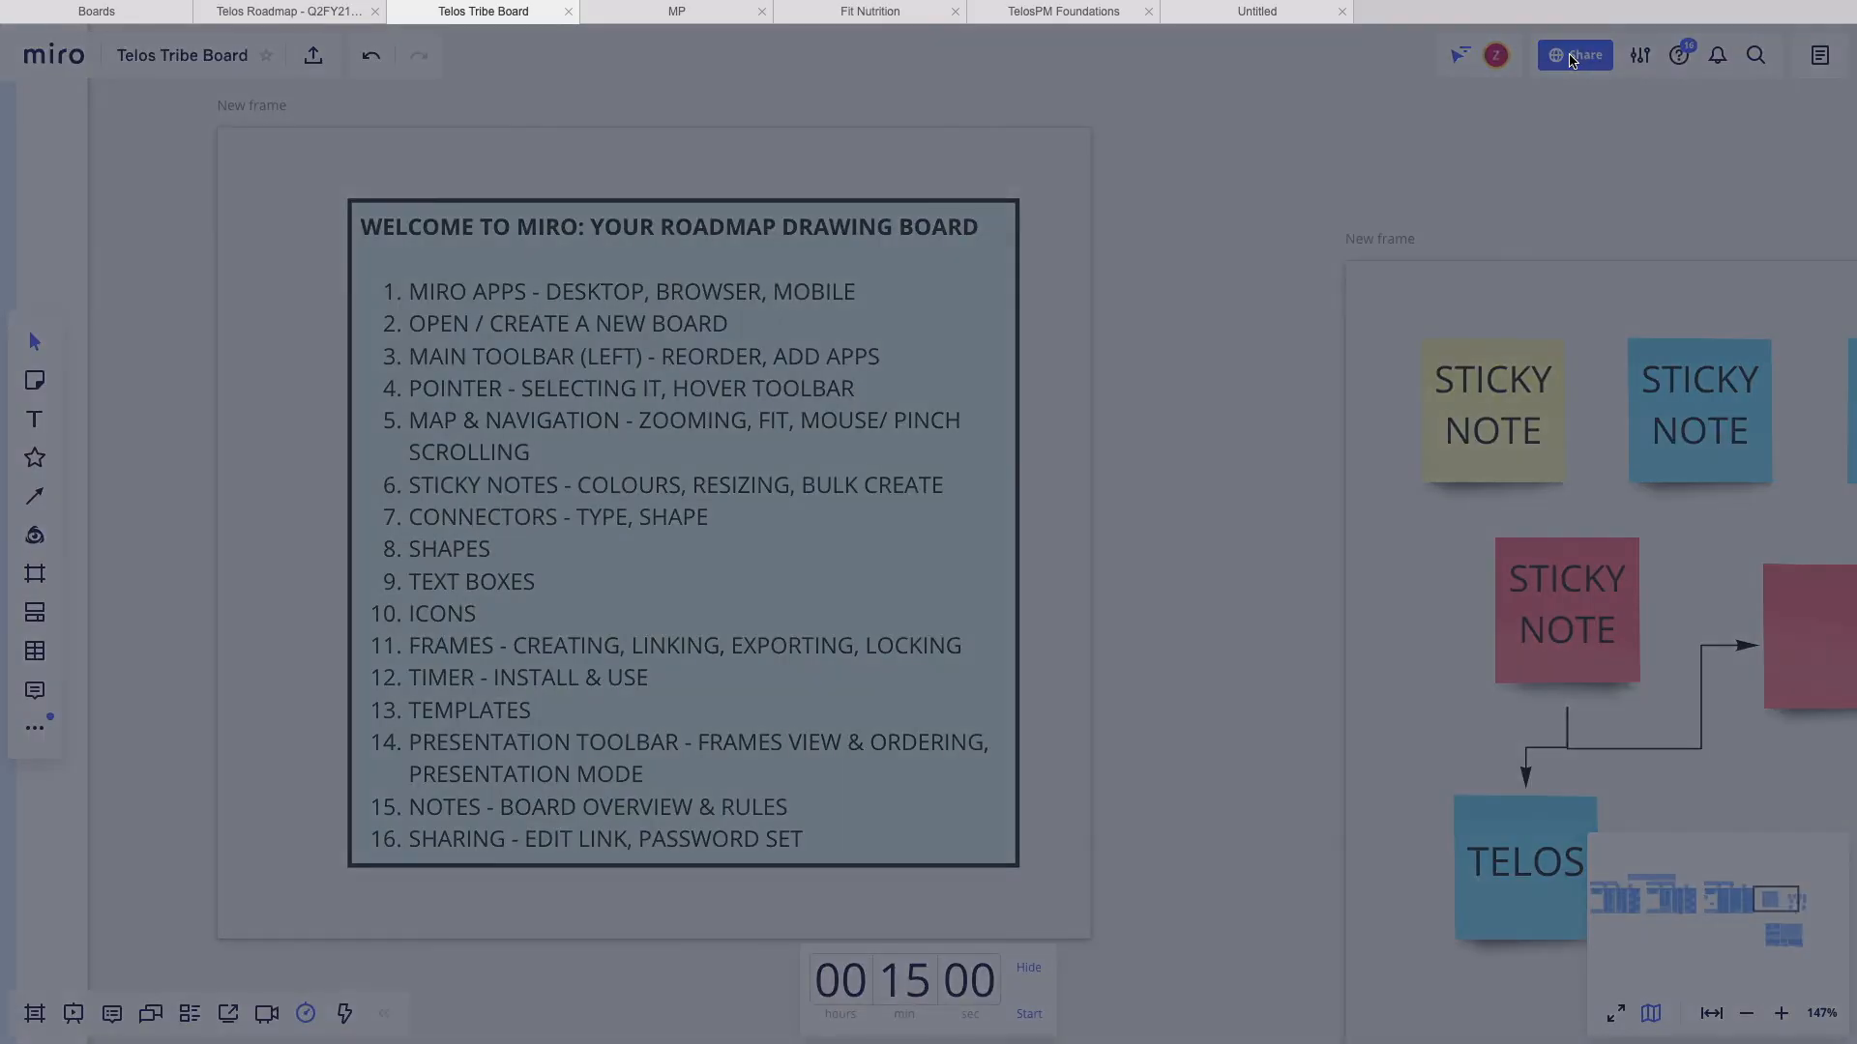
click(1328, 311)
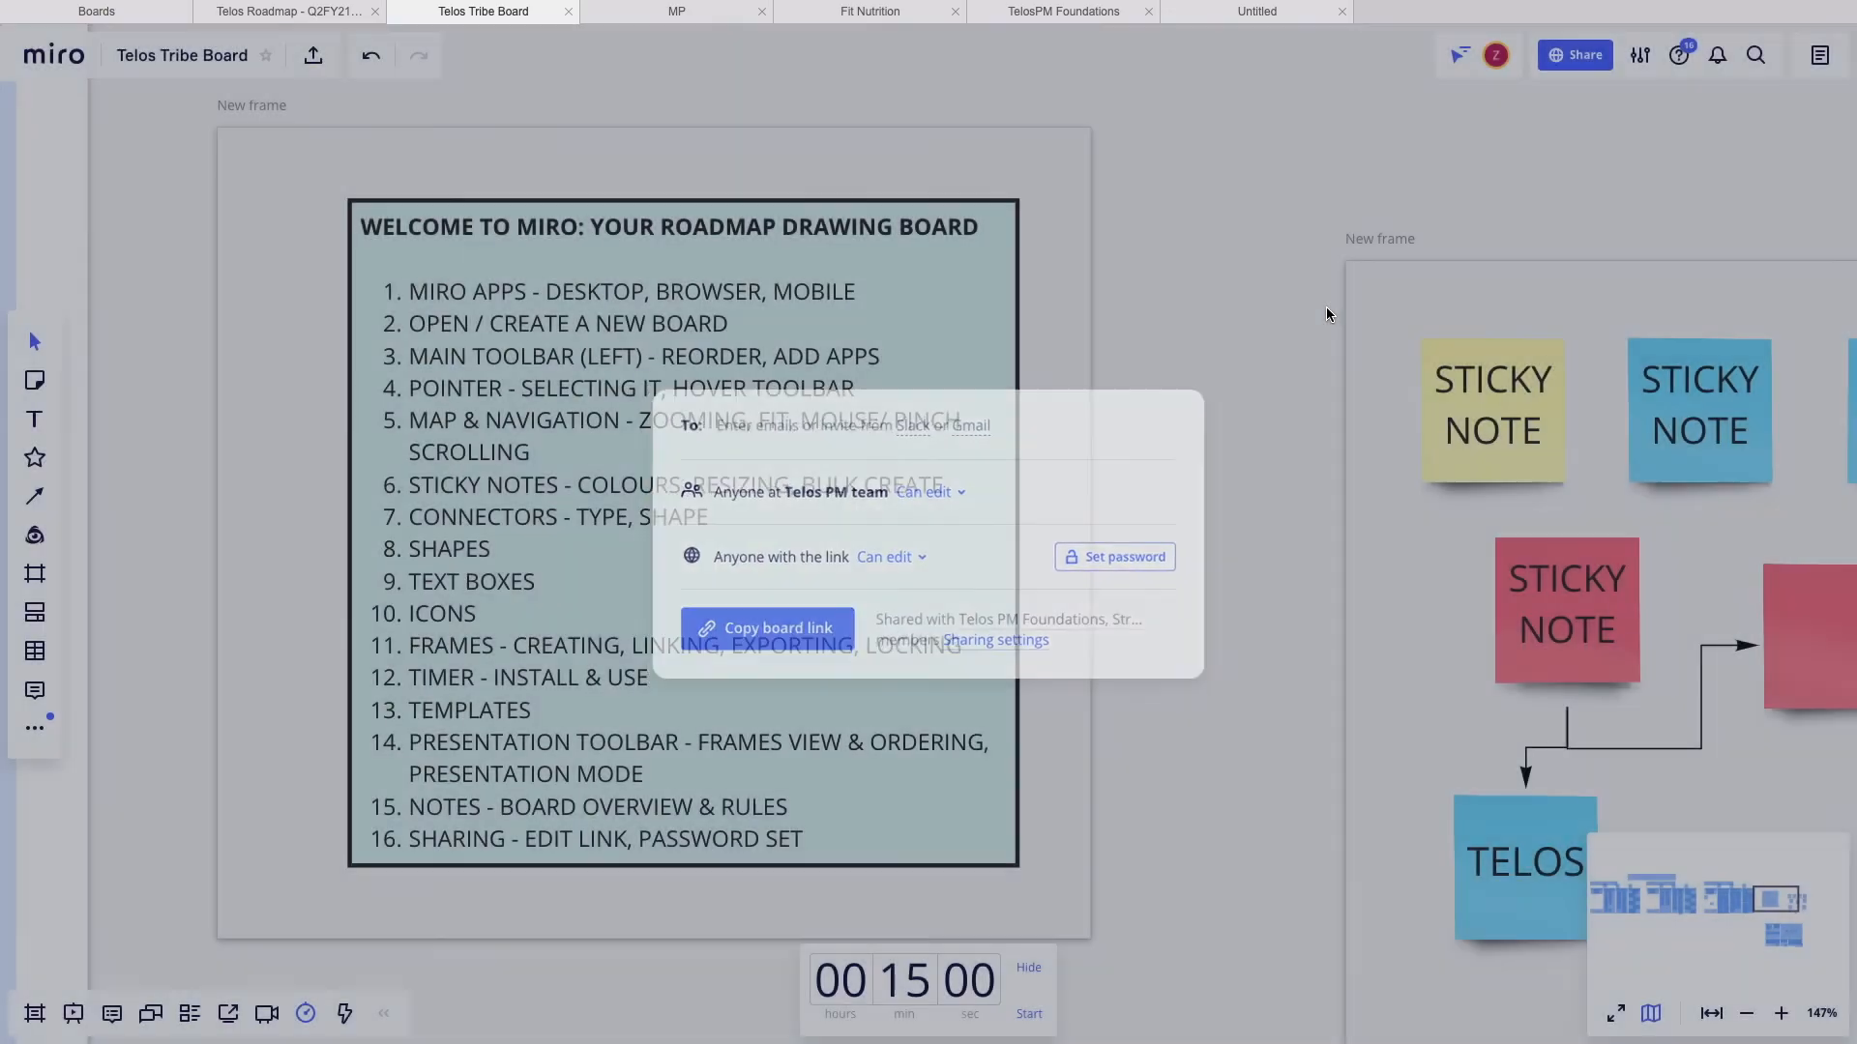
click(1575, 55)
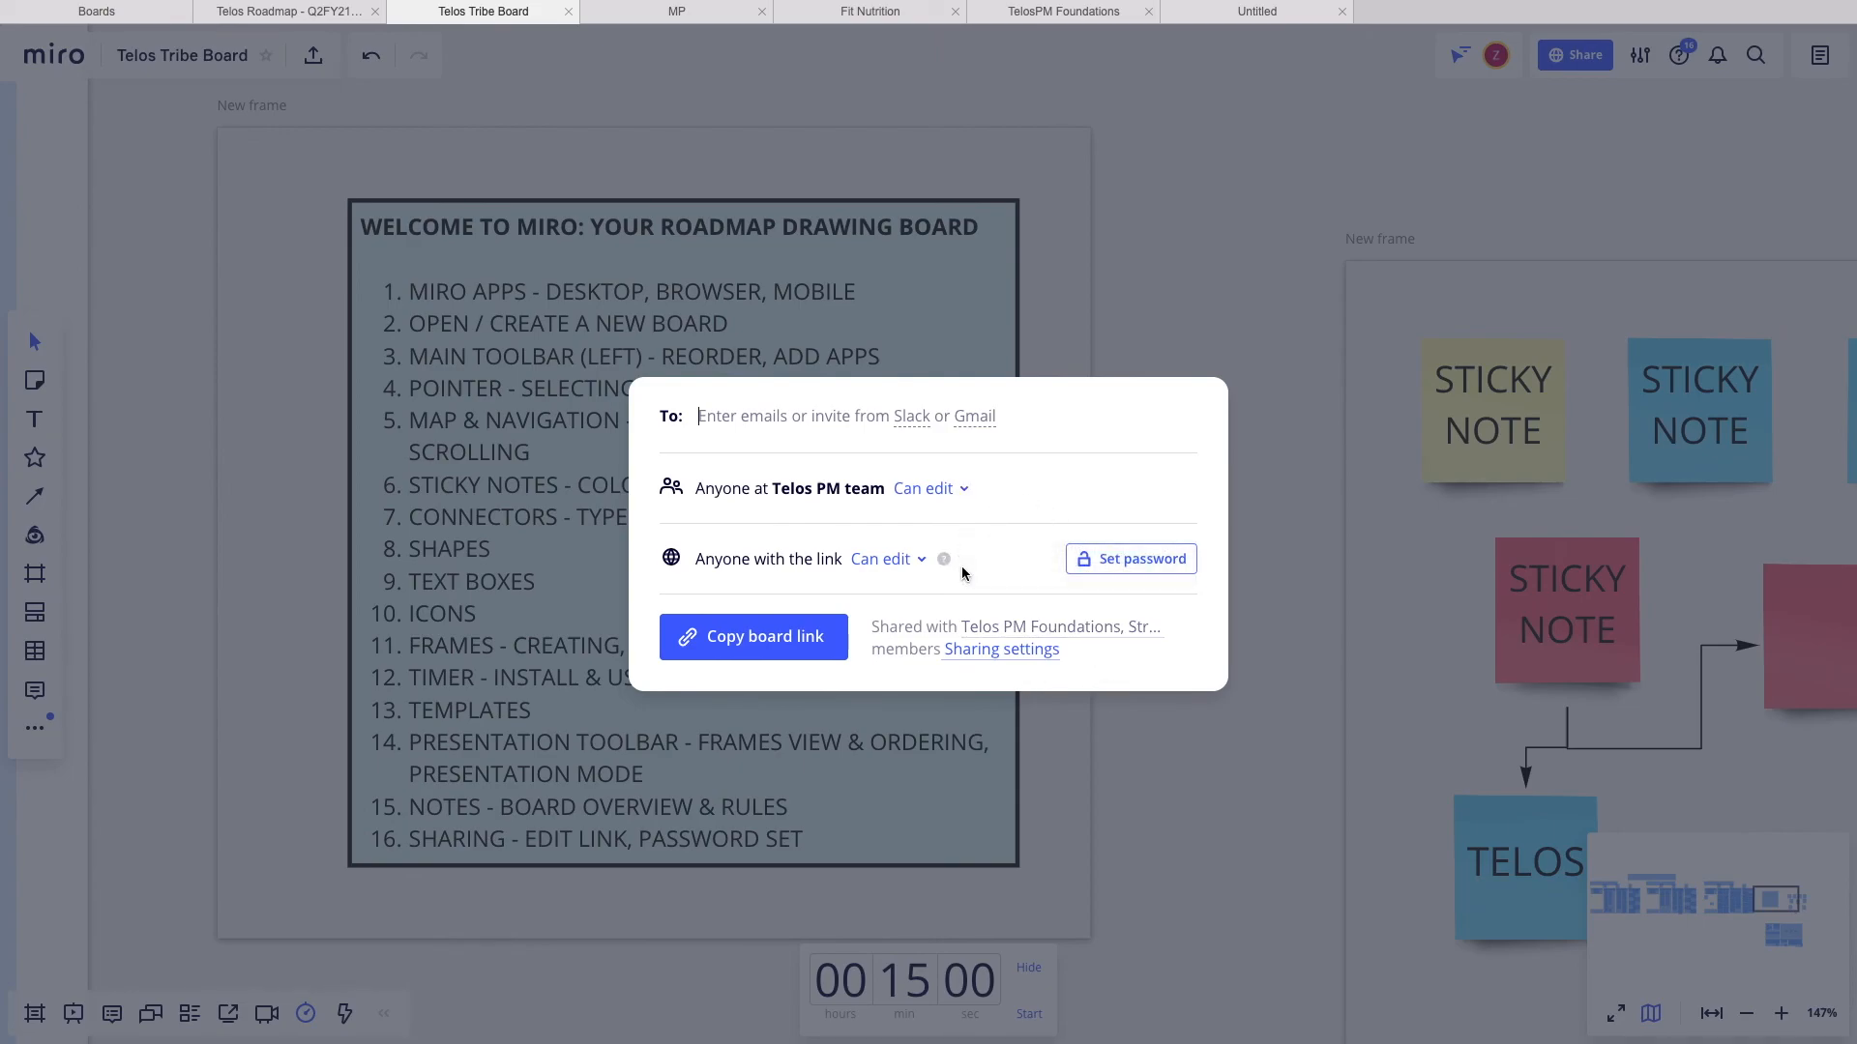
click(907, 569)
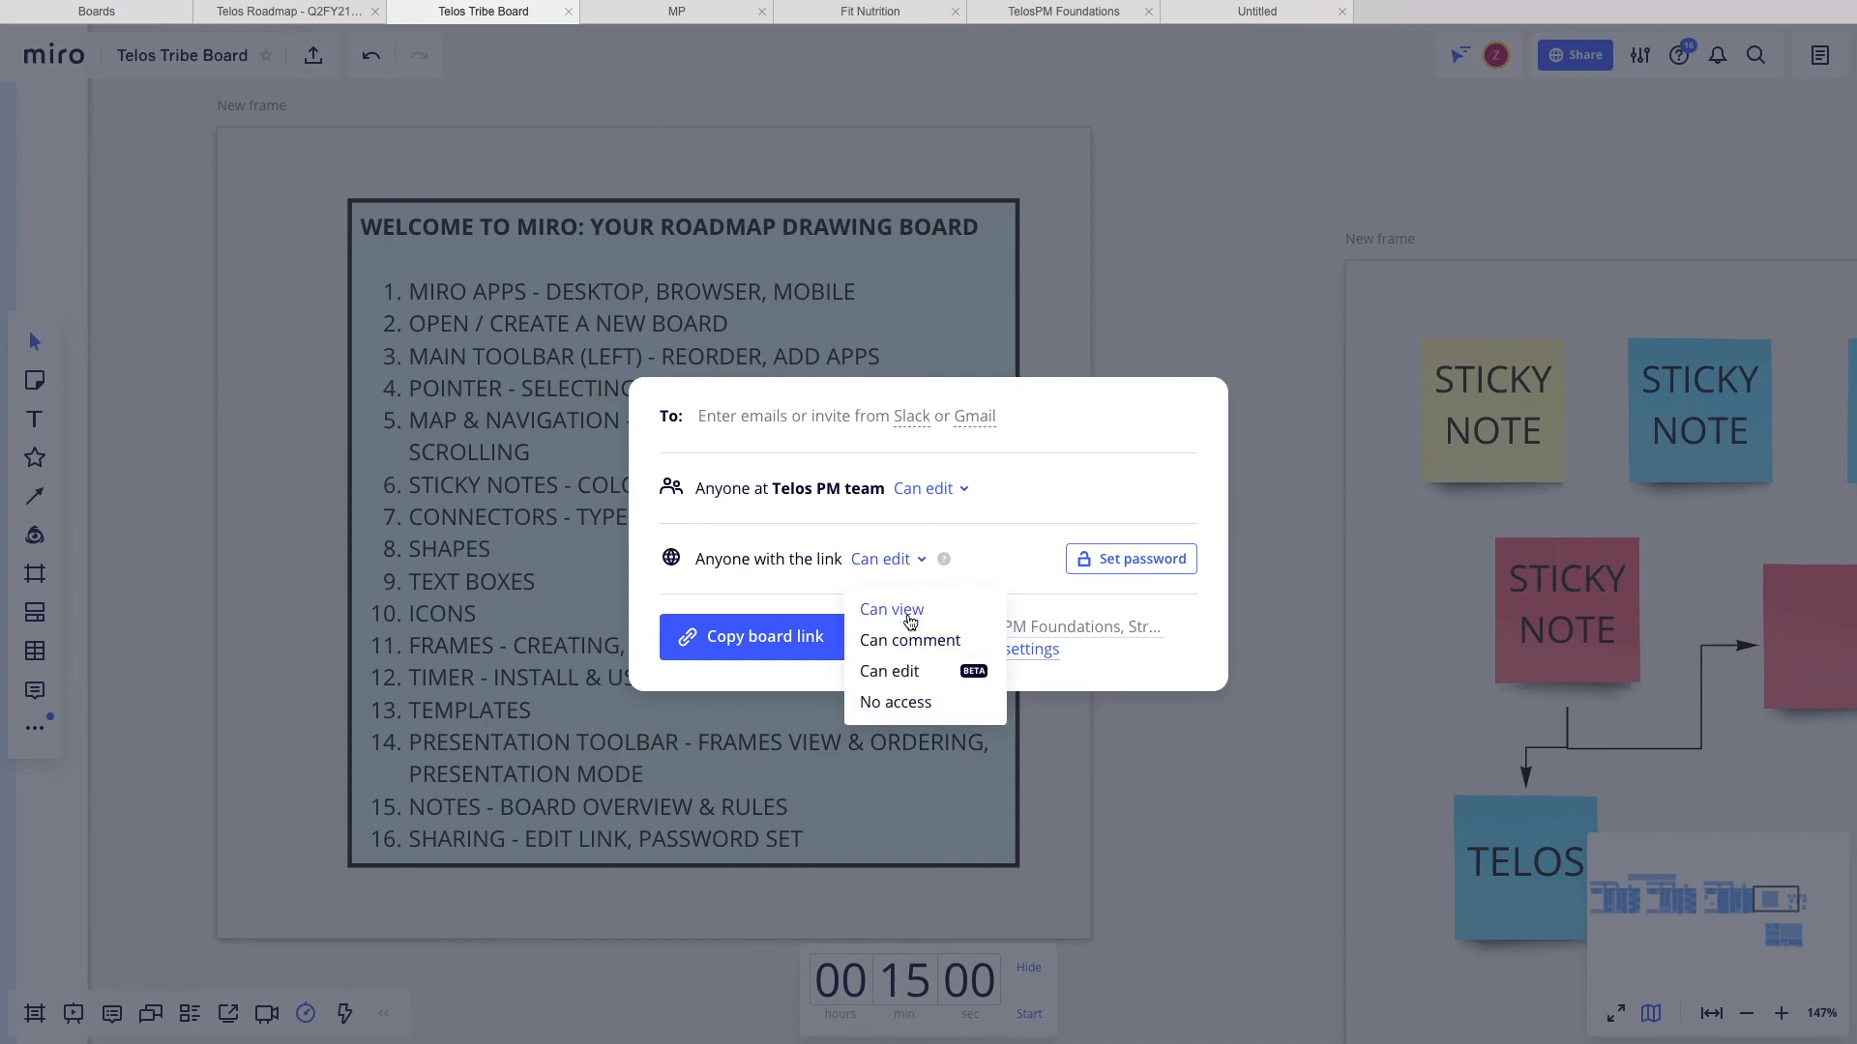
click(909, 677)
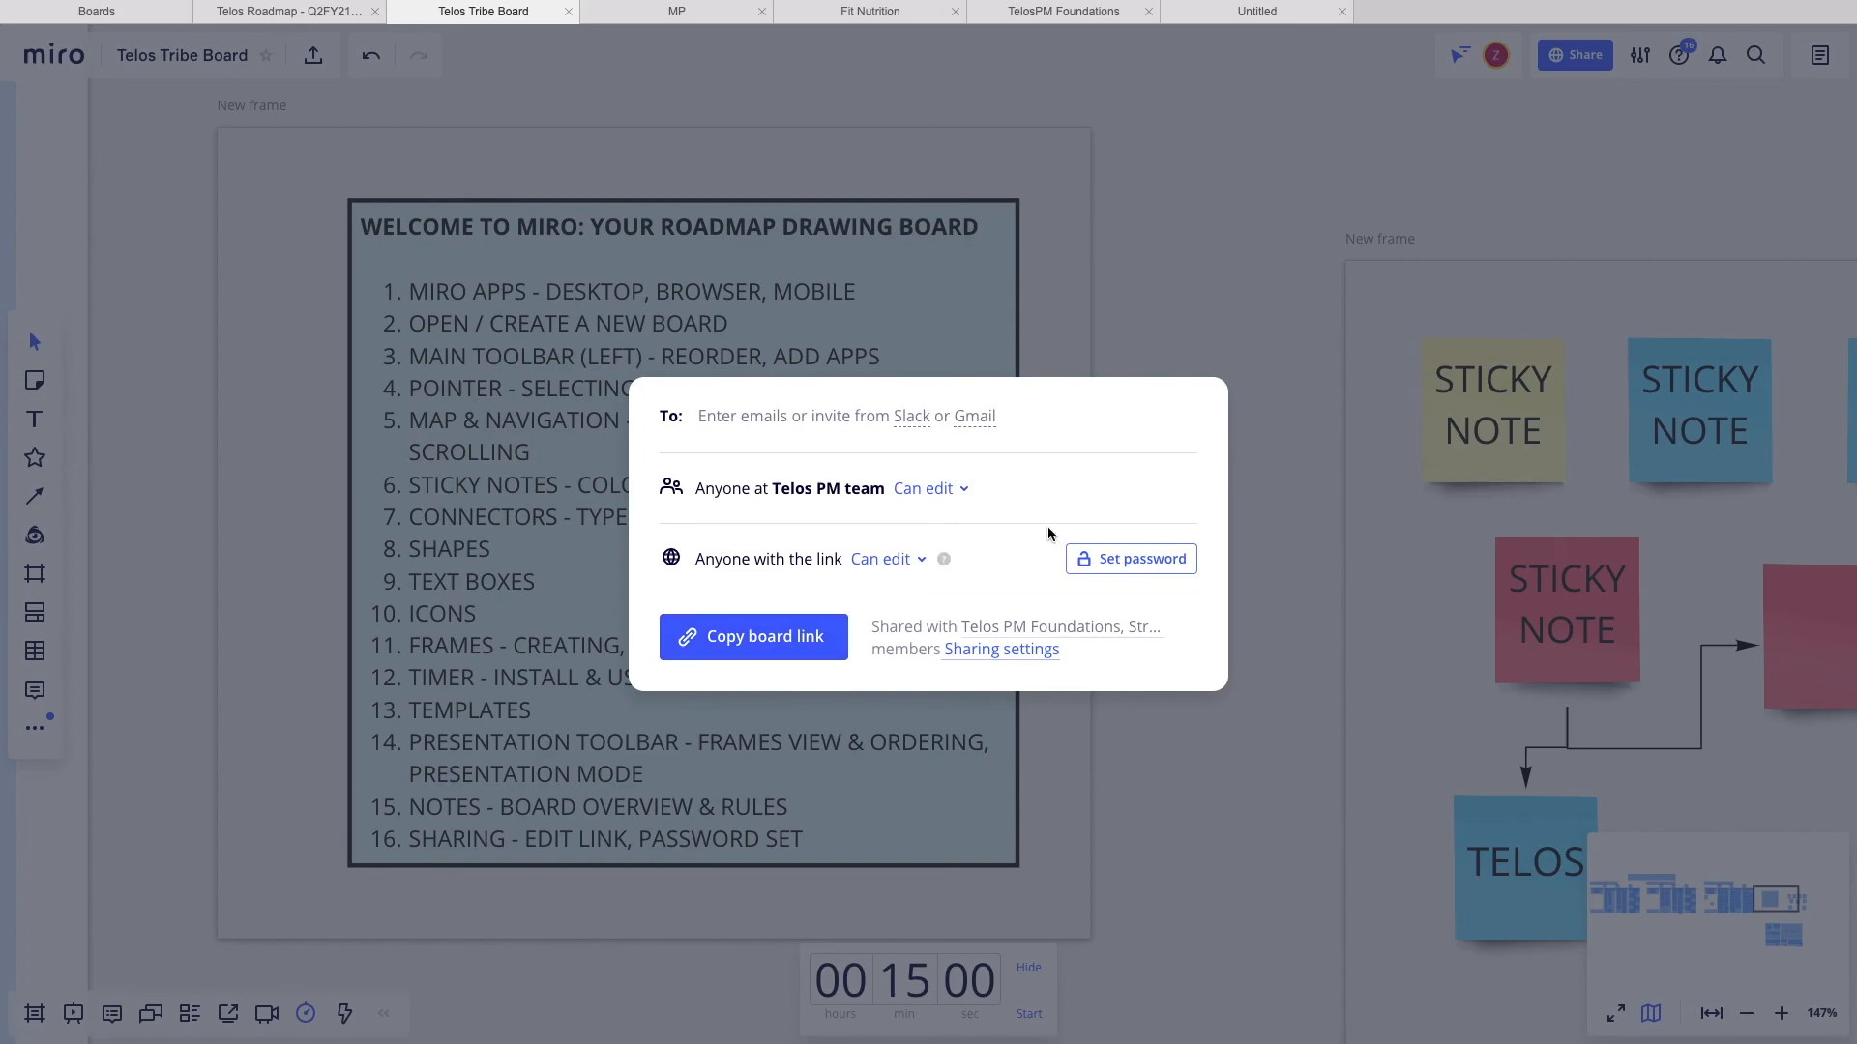
- Protect the shared board link by entering an access password, and copy the board link
click(1134, 568)
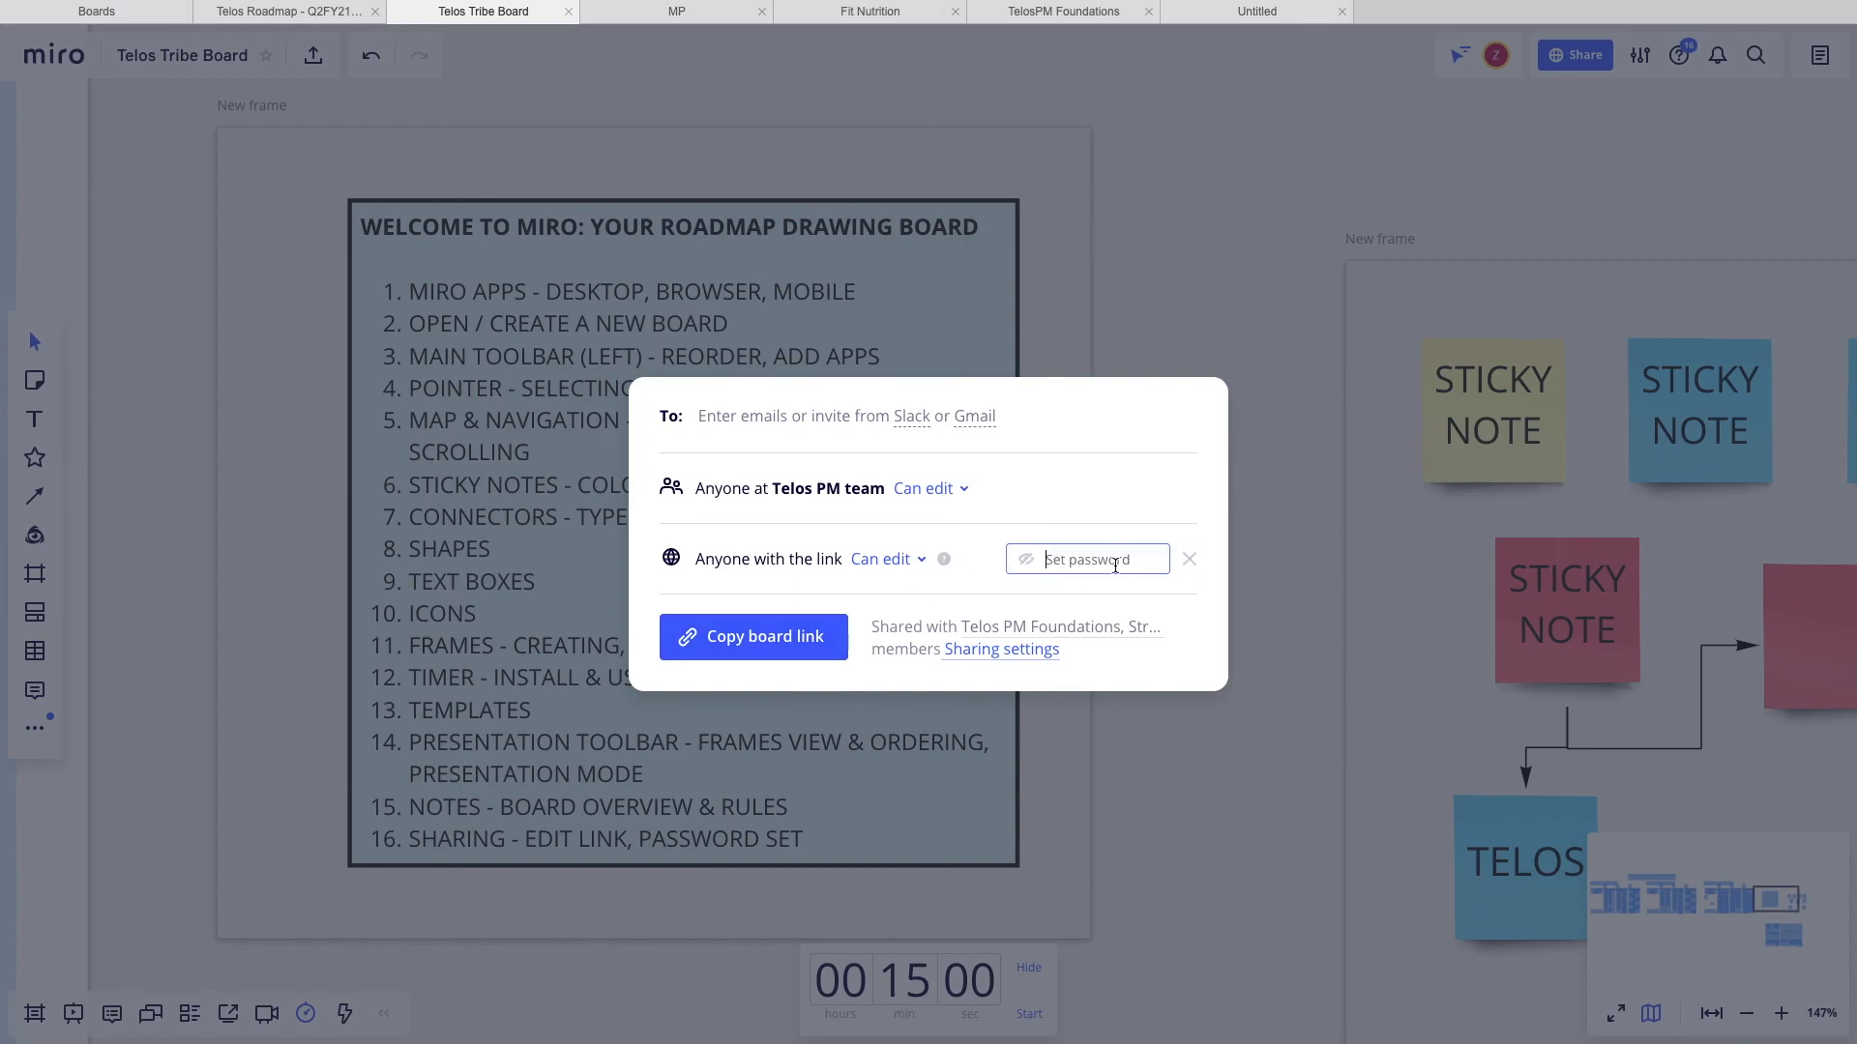
text(••••••••)
click(1141, 563)
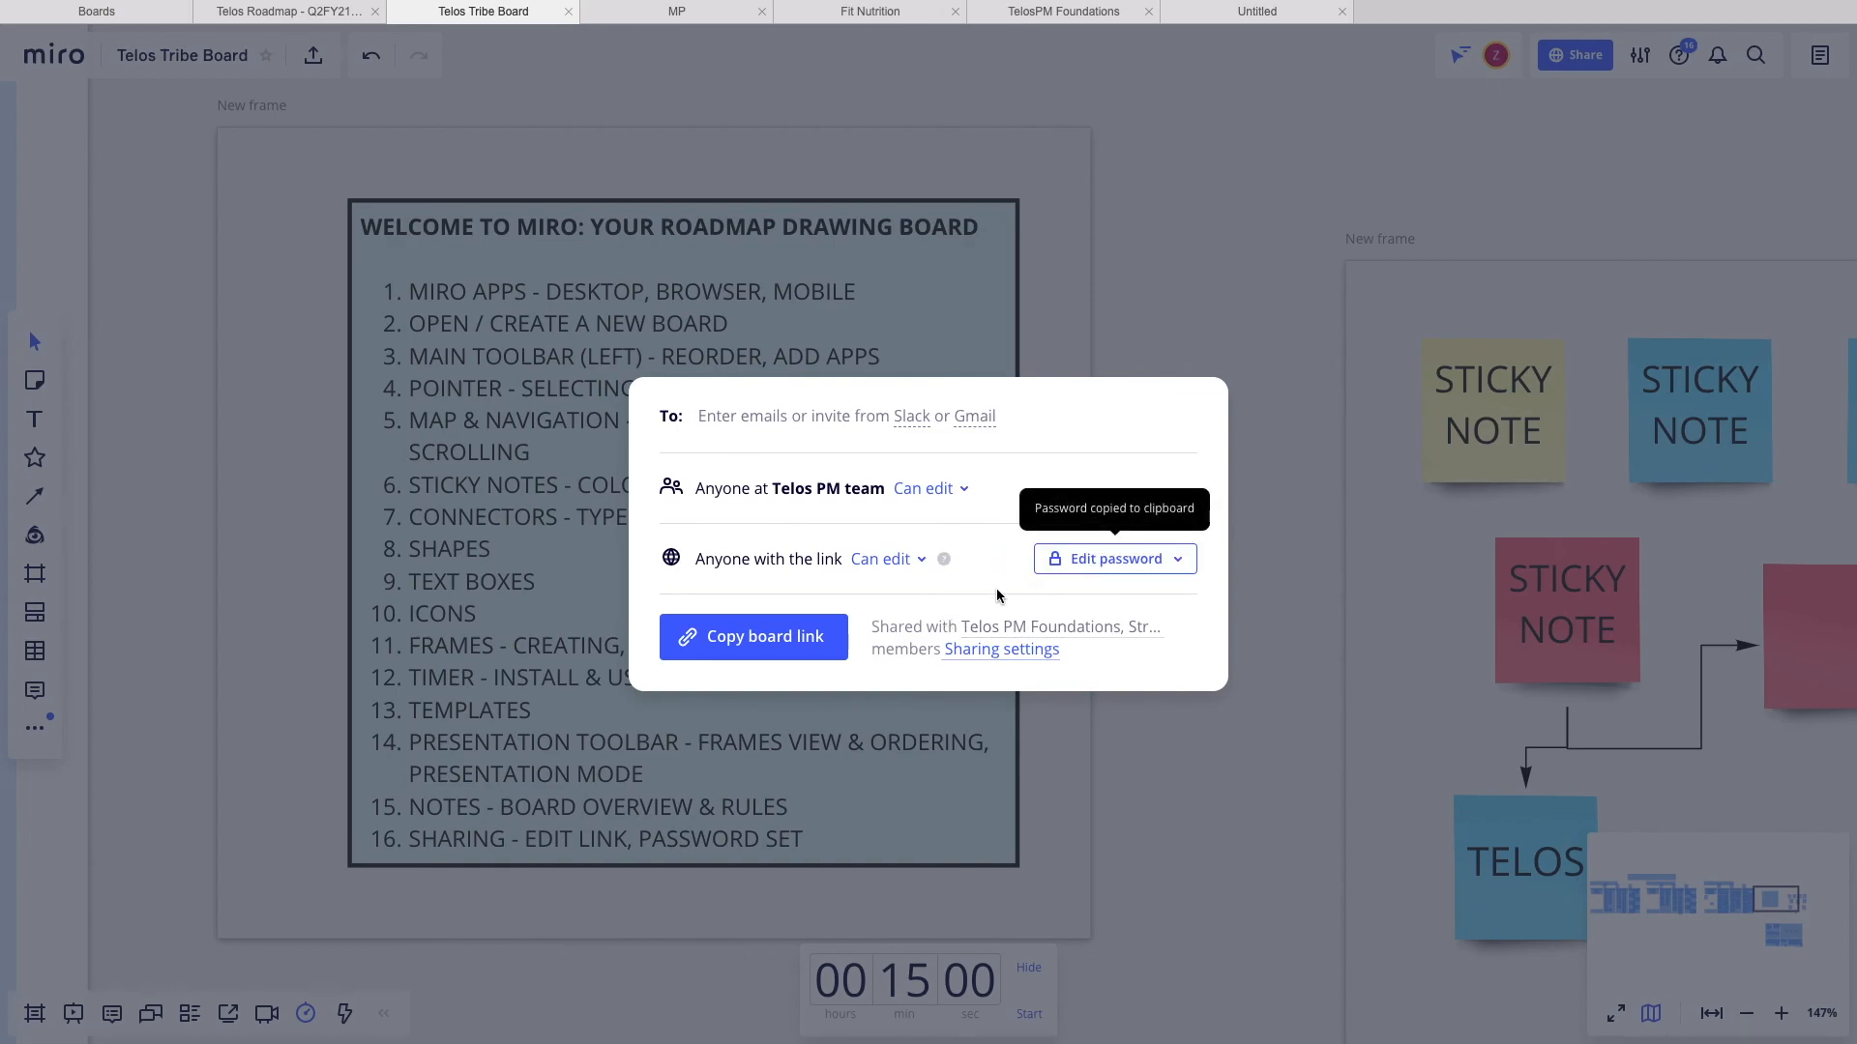
click(784, 640)
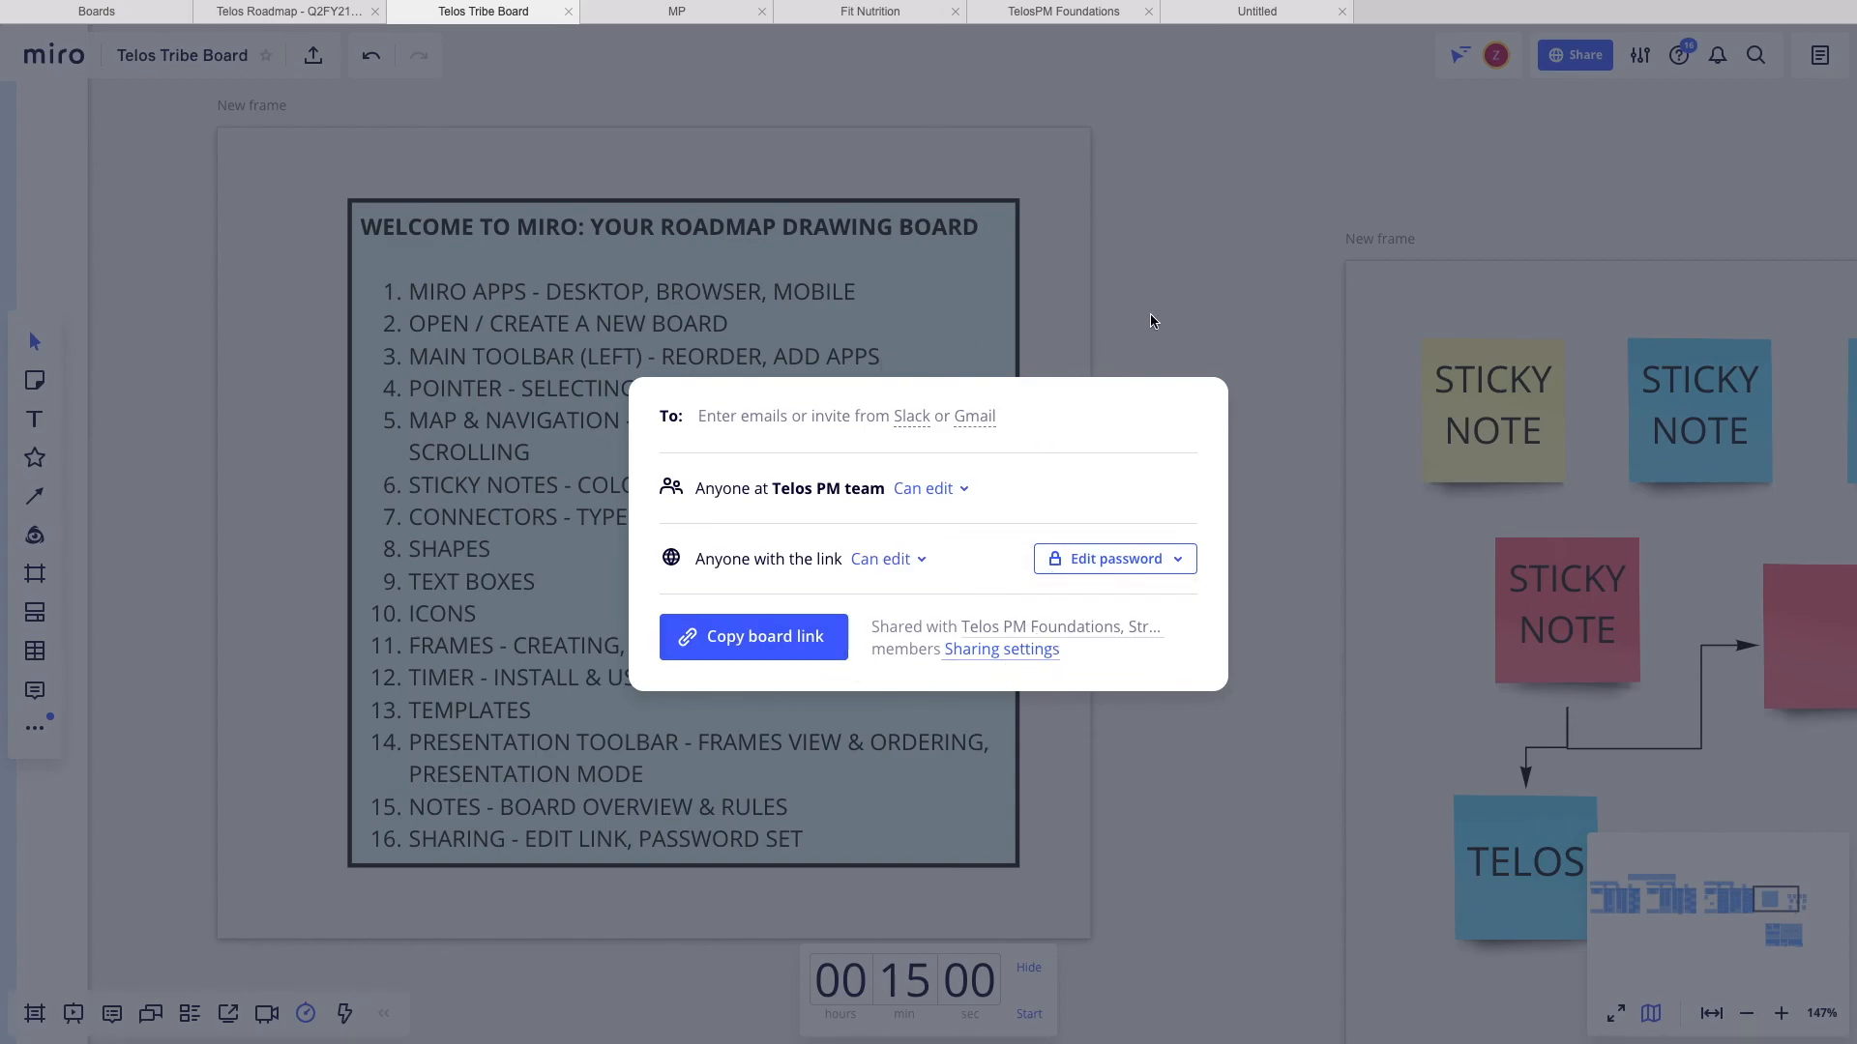
click(1155, 768)
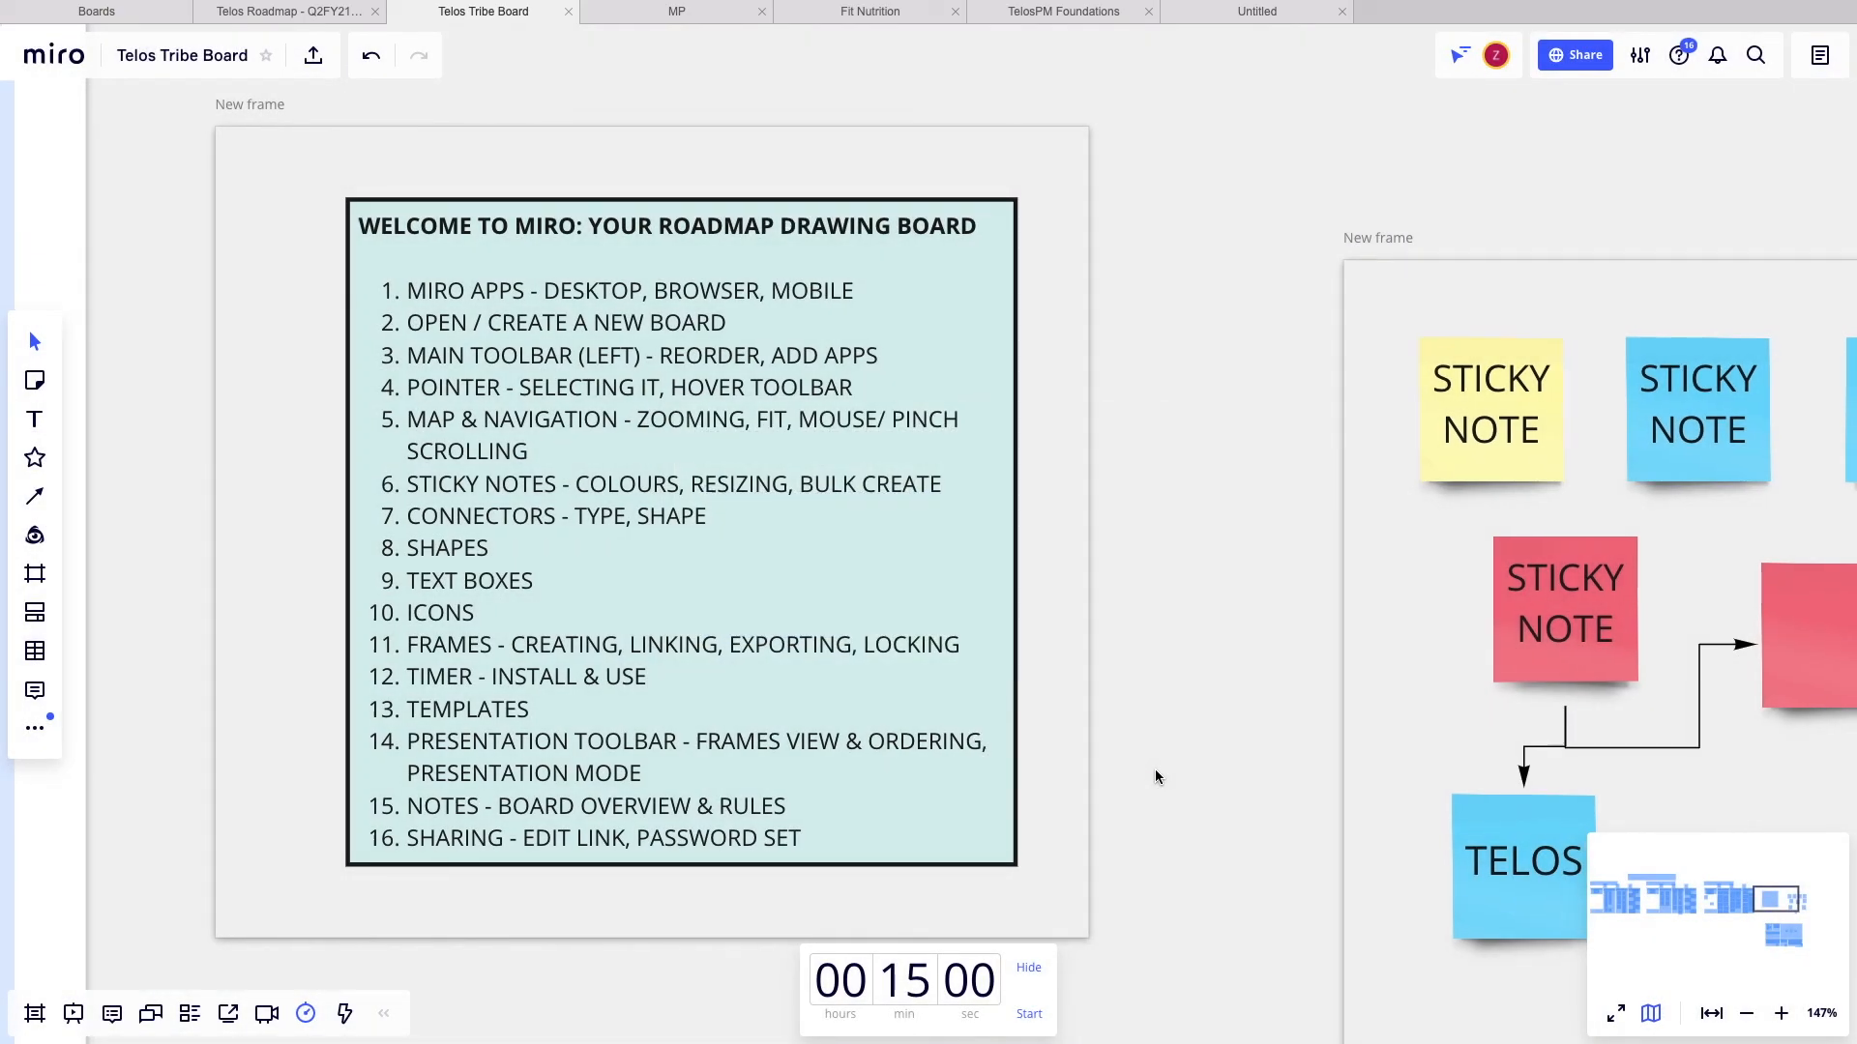
scroll(1154, 768, down, 2)
scroll(1155, 771, right, 2)
scroll(1154, 771, down, 1)
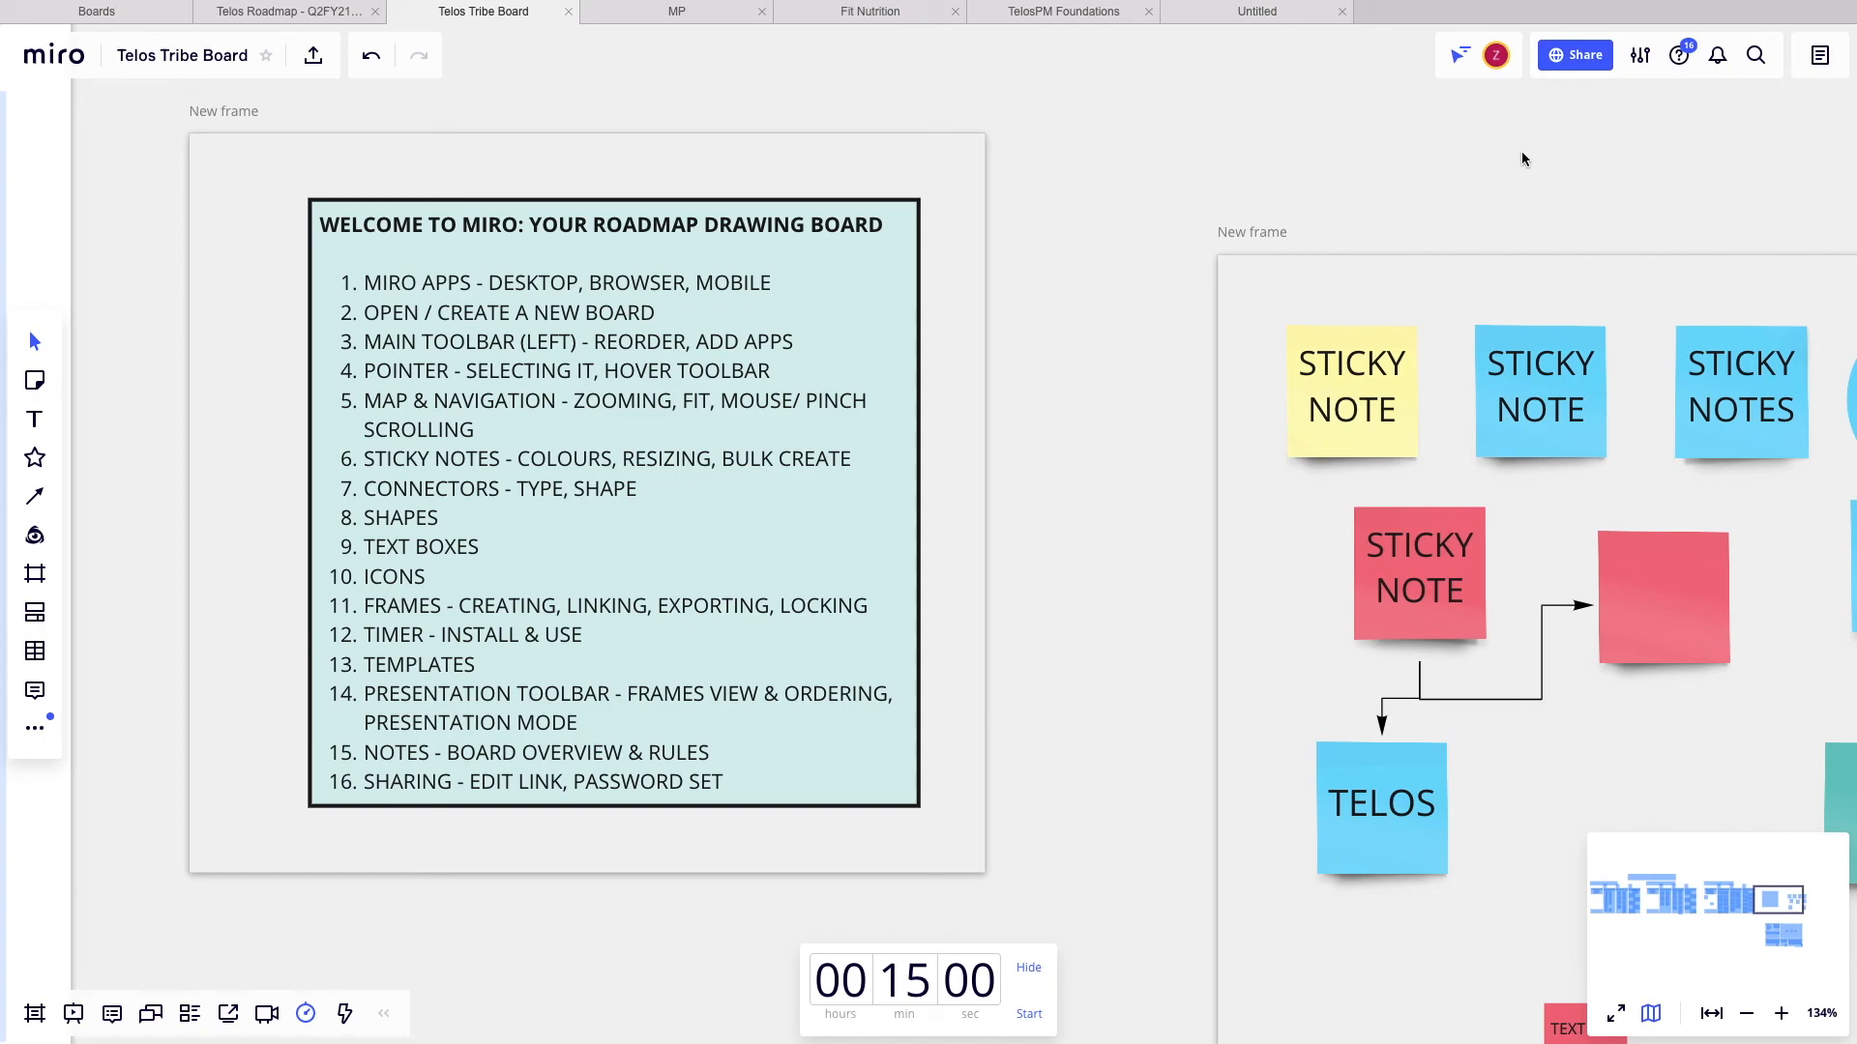
scroll(1056, 517, up, 1)
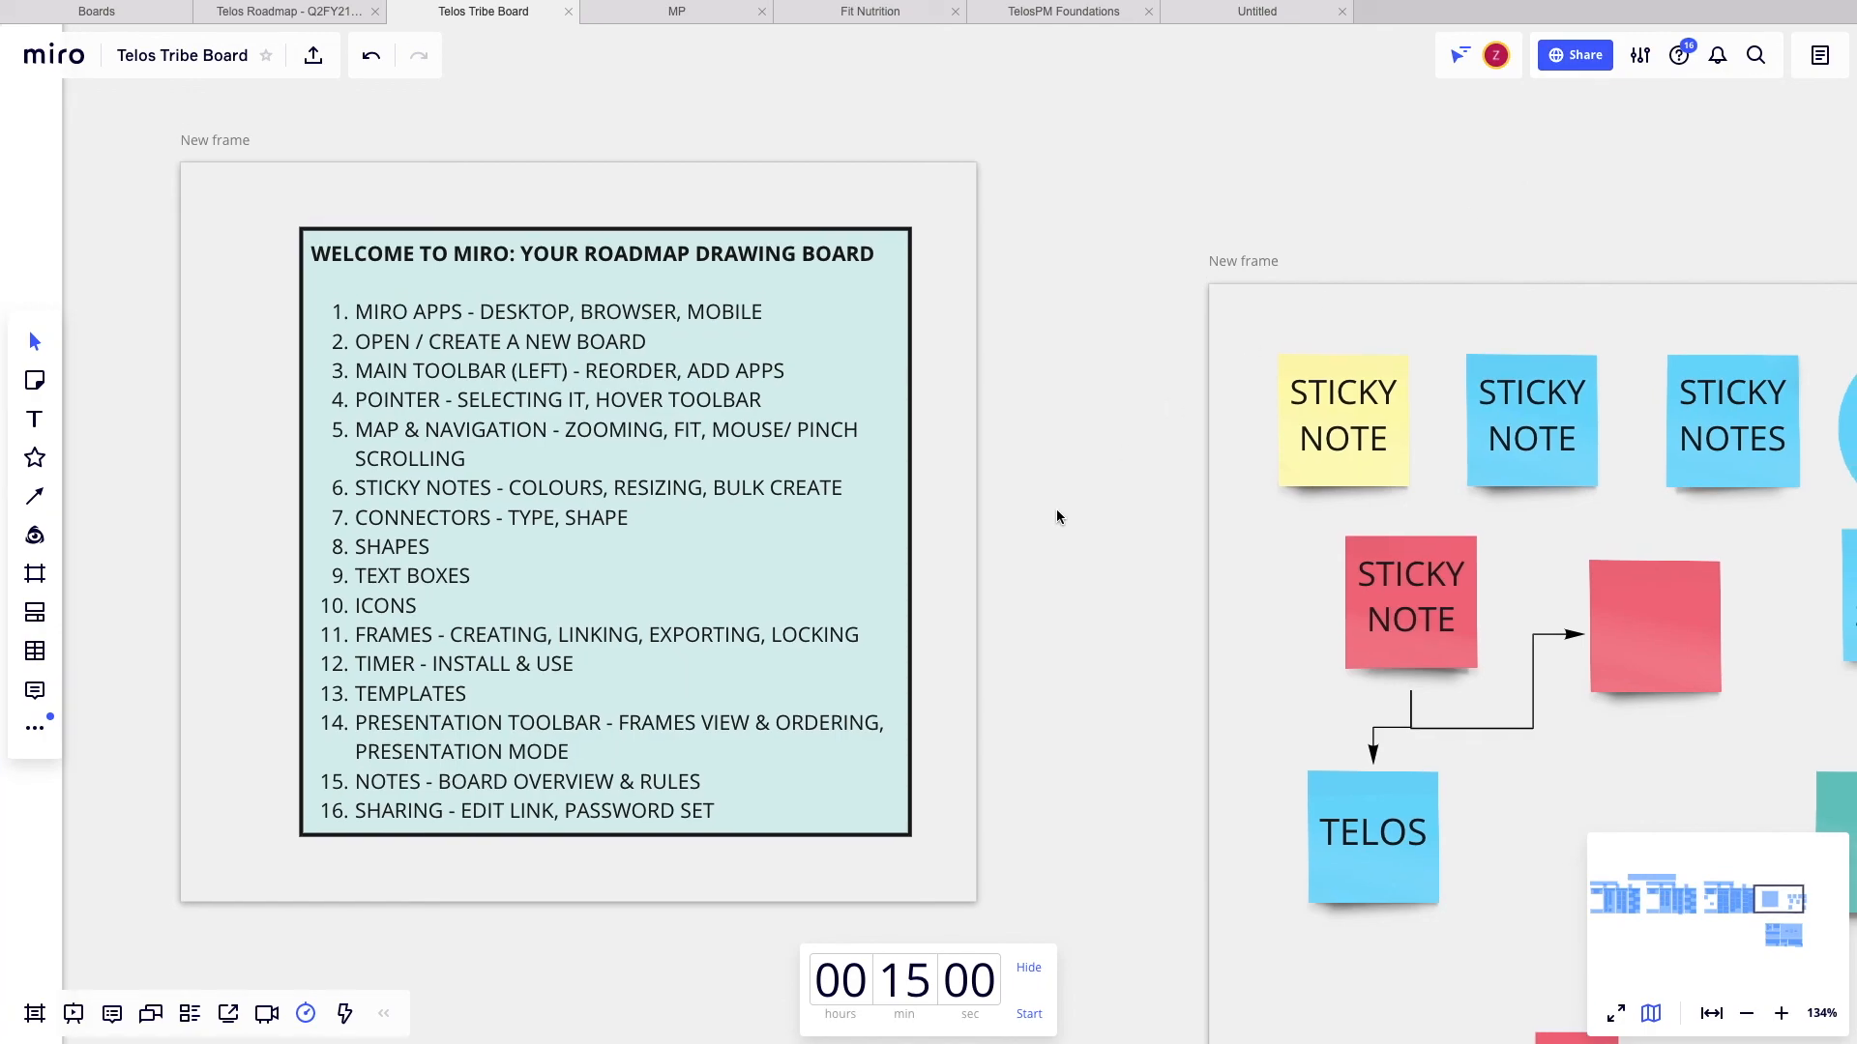
scroll(1056, 516, down, 3)
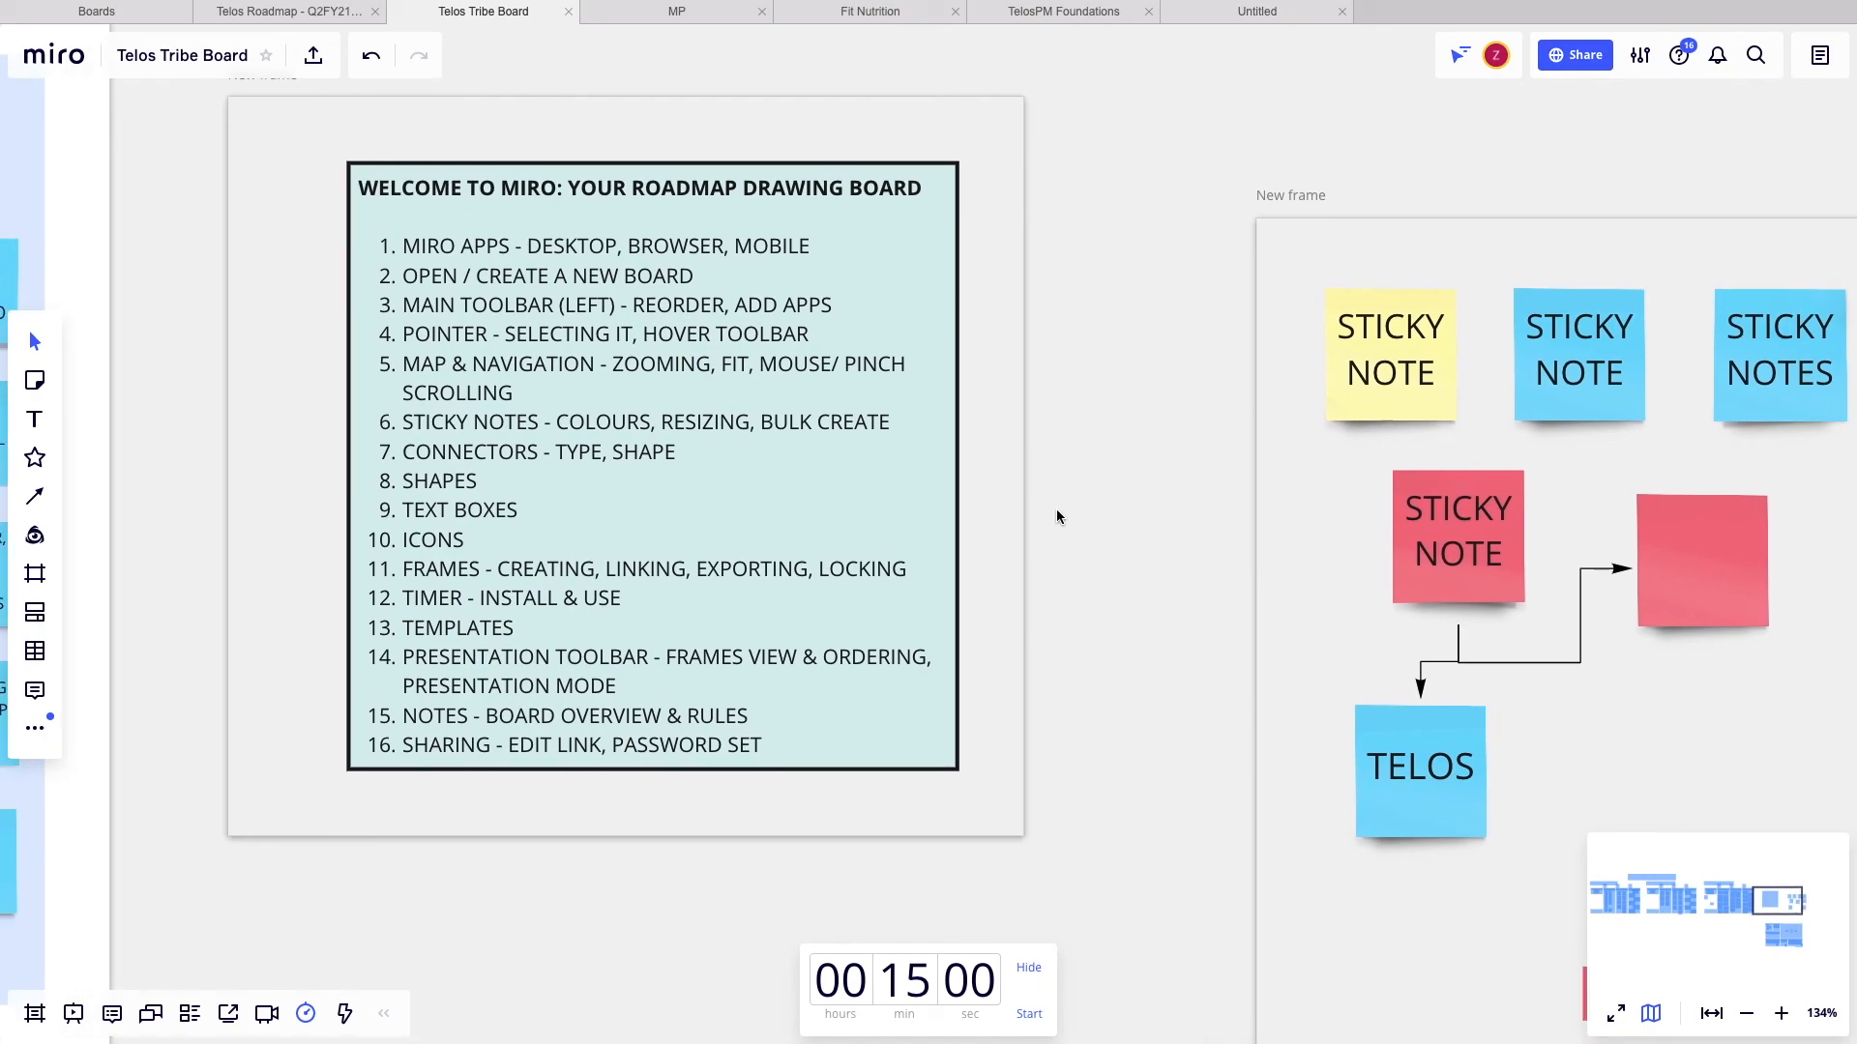
scroll(1056, 510, down, 5)
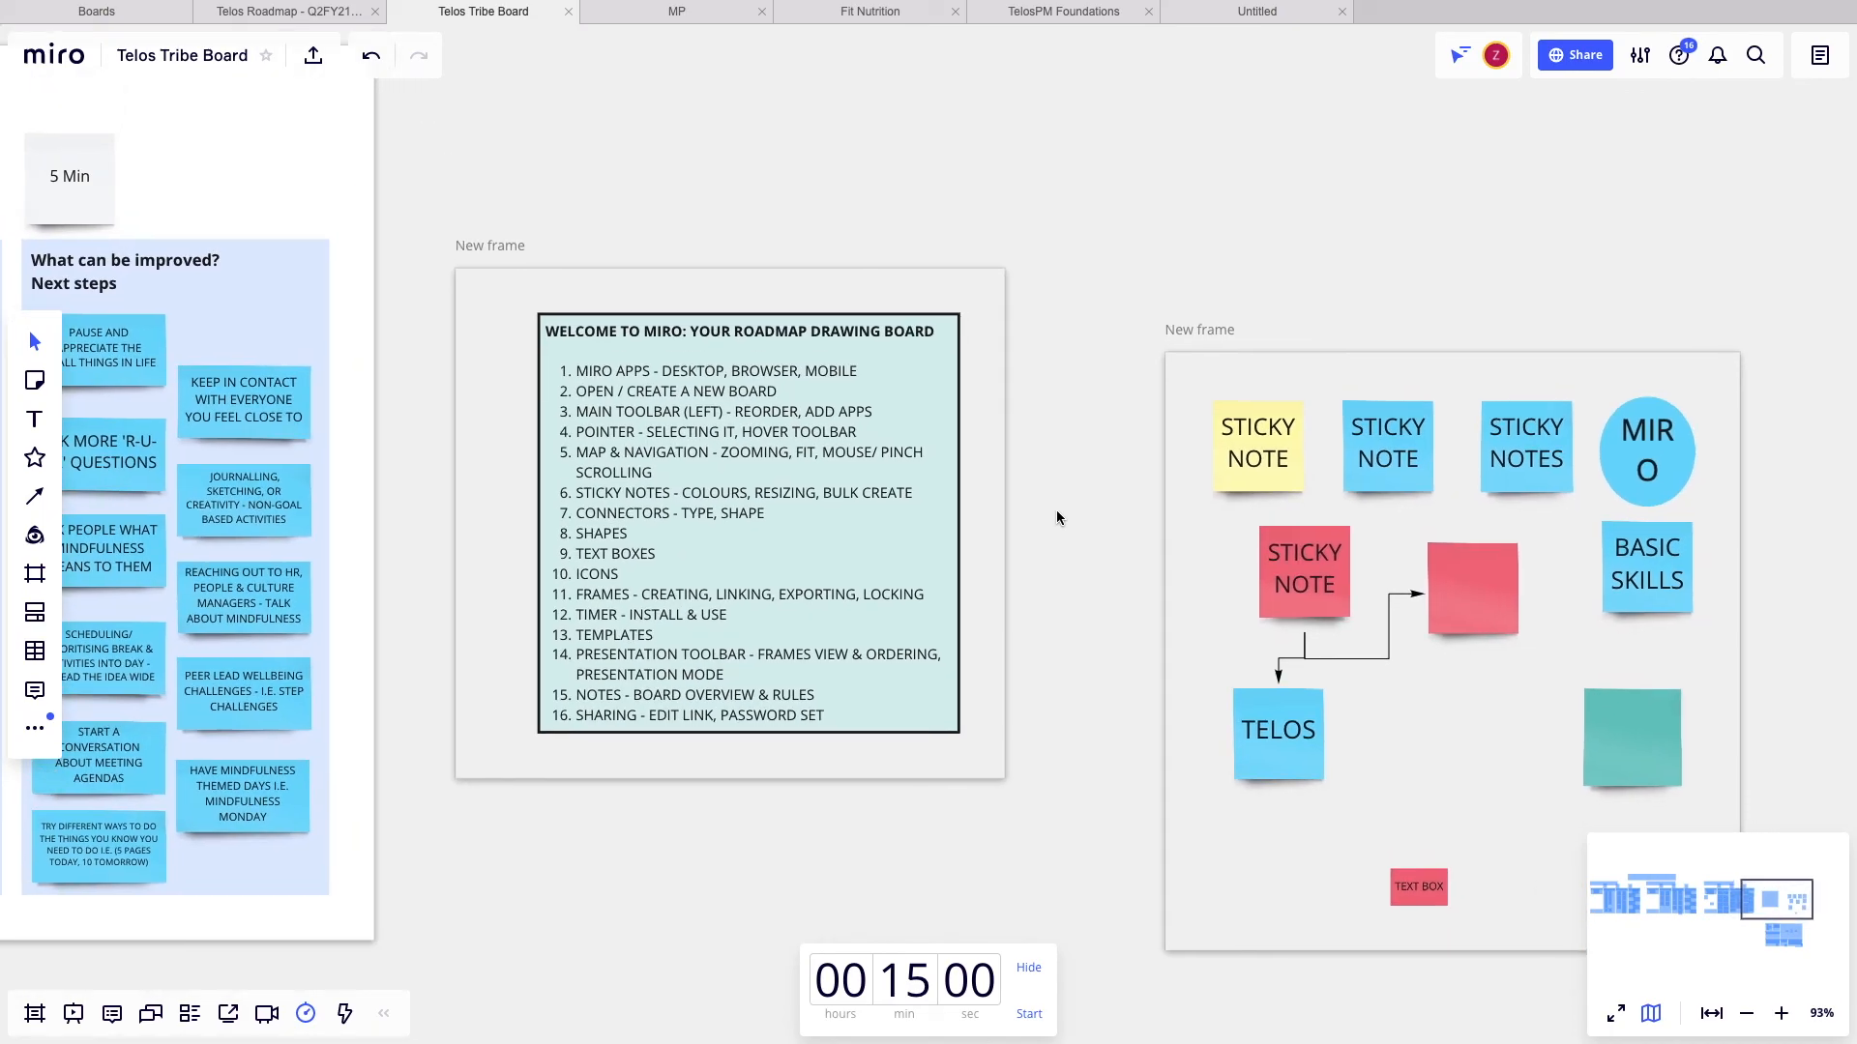
scroll(1056, 520, left, 3)
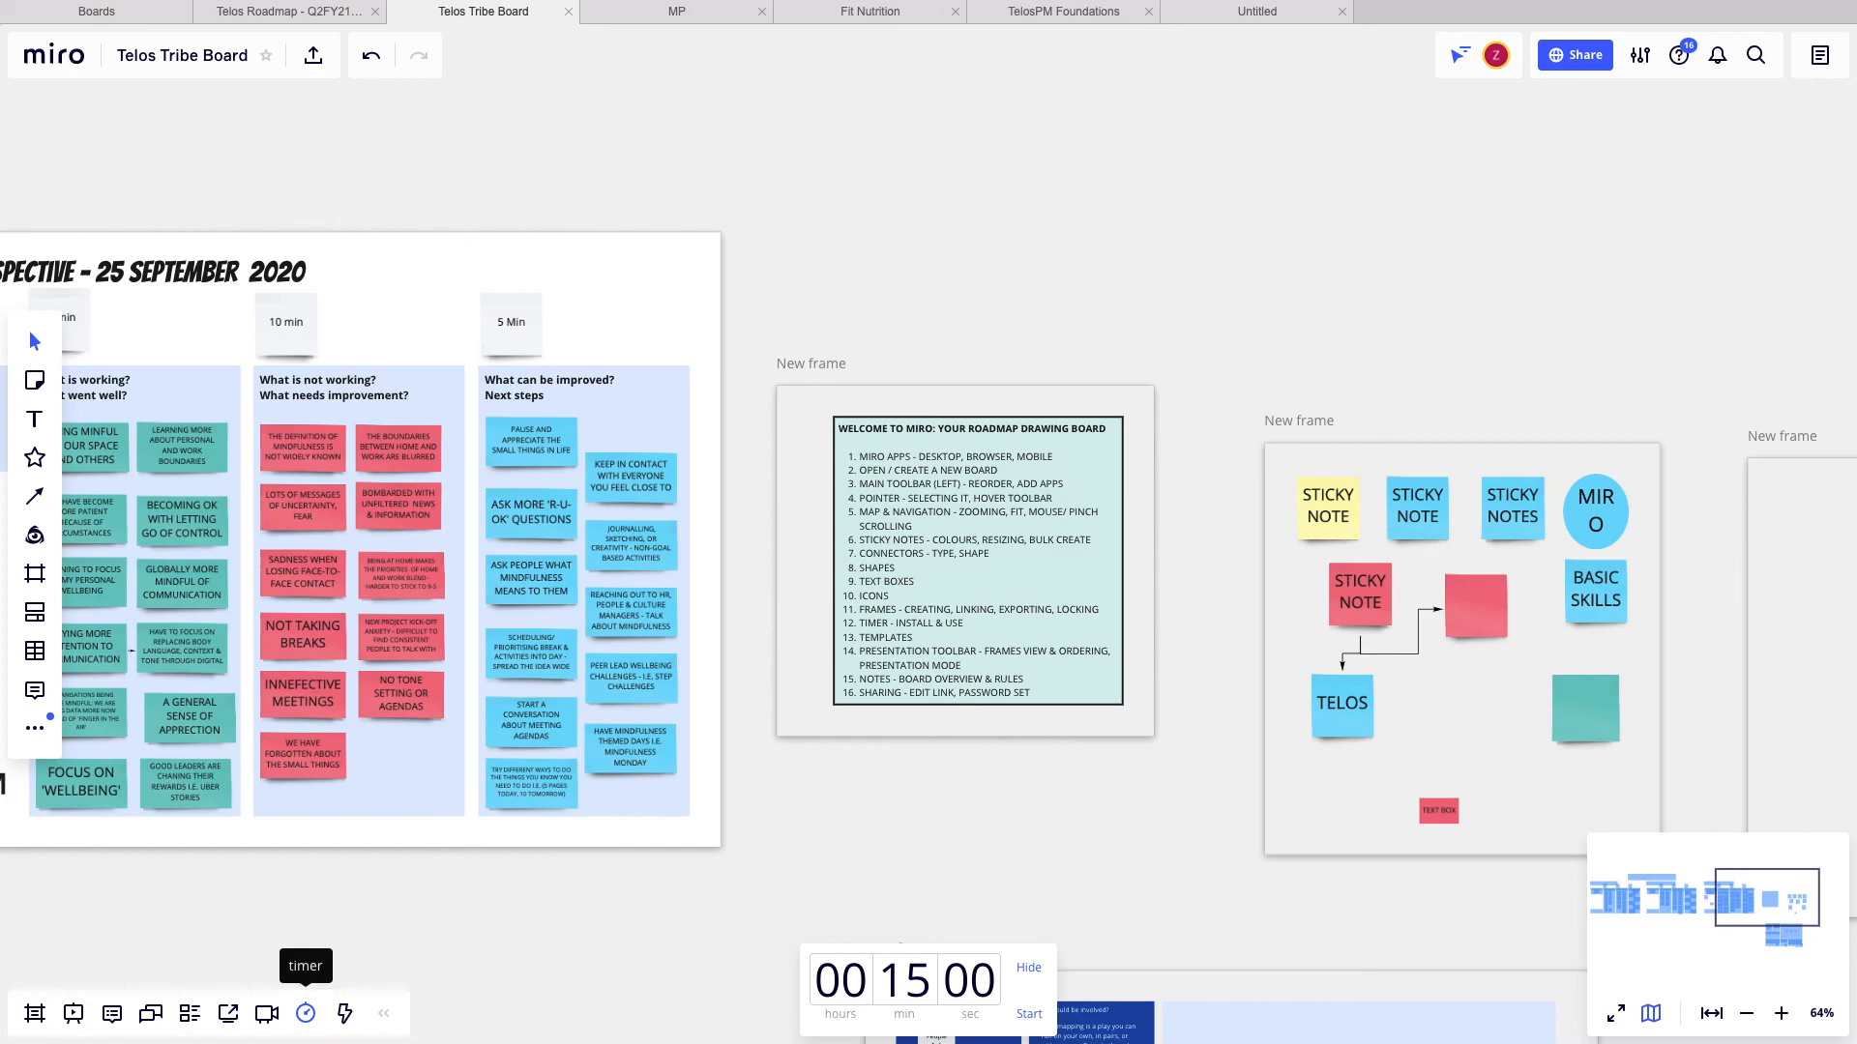
key(super+shift+5)
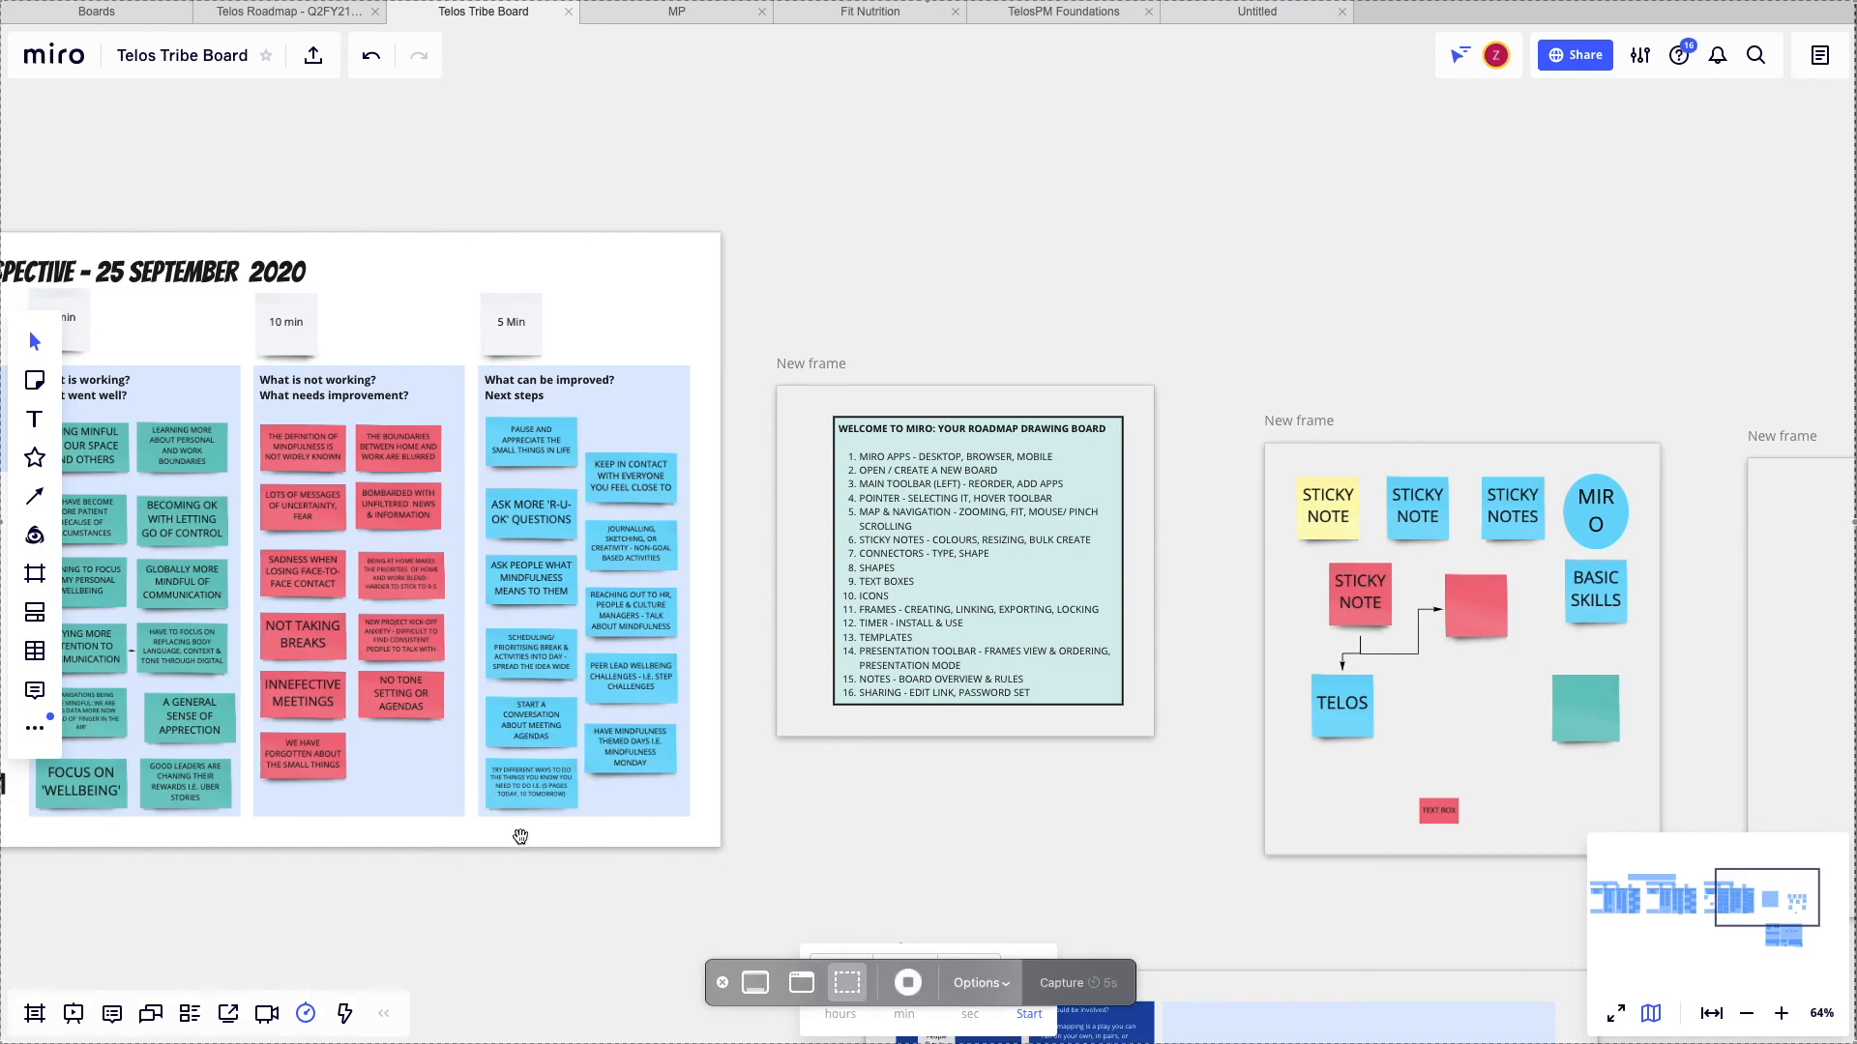